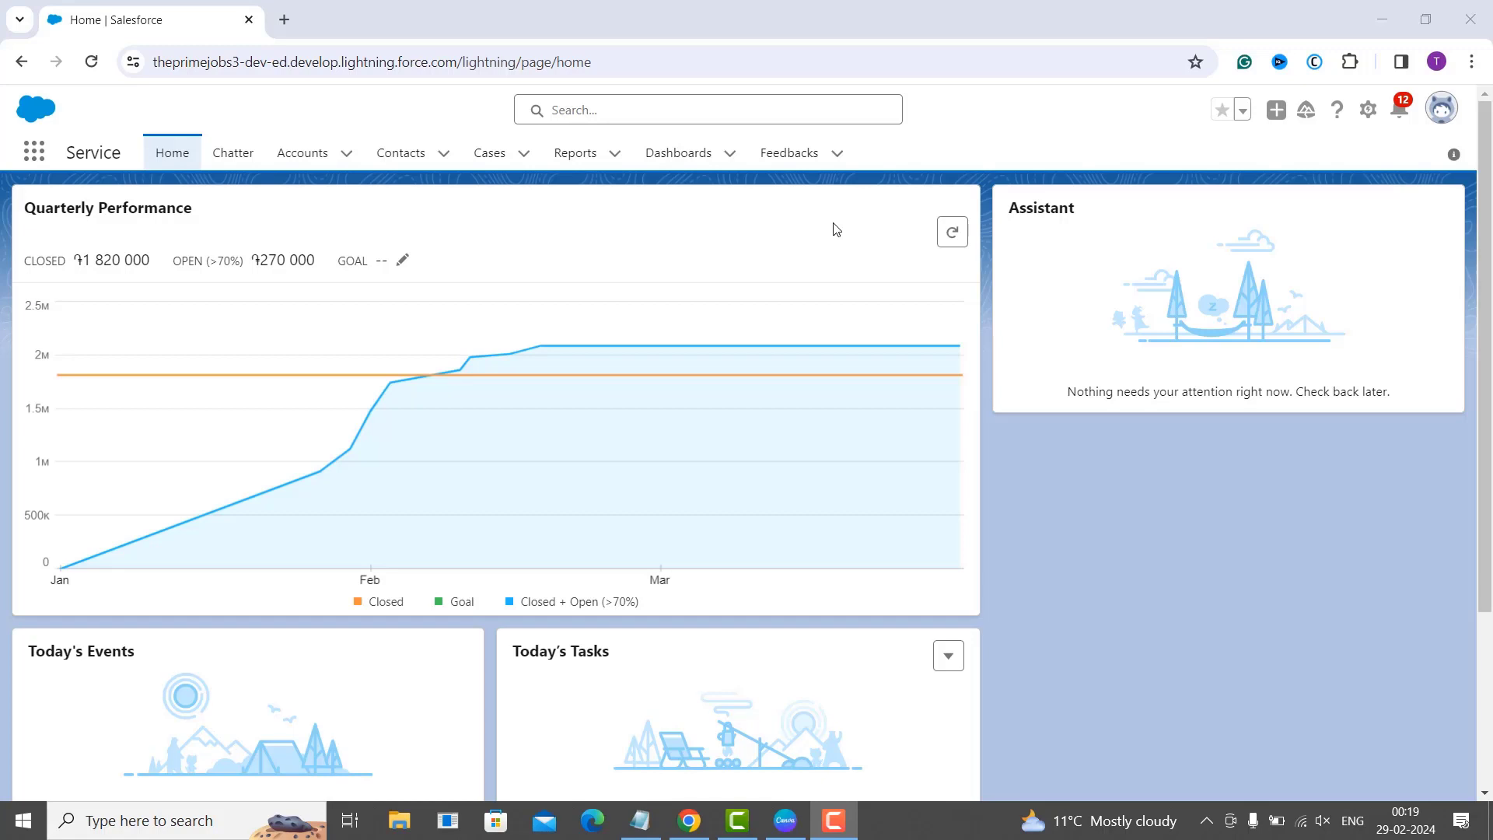
- Open Setup for the current app, and from there search the apps and items for "reports" and open Reports
{"action": "left_click", "coordinate": [1370, 113]}
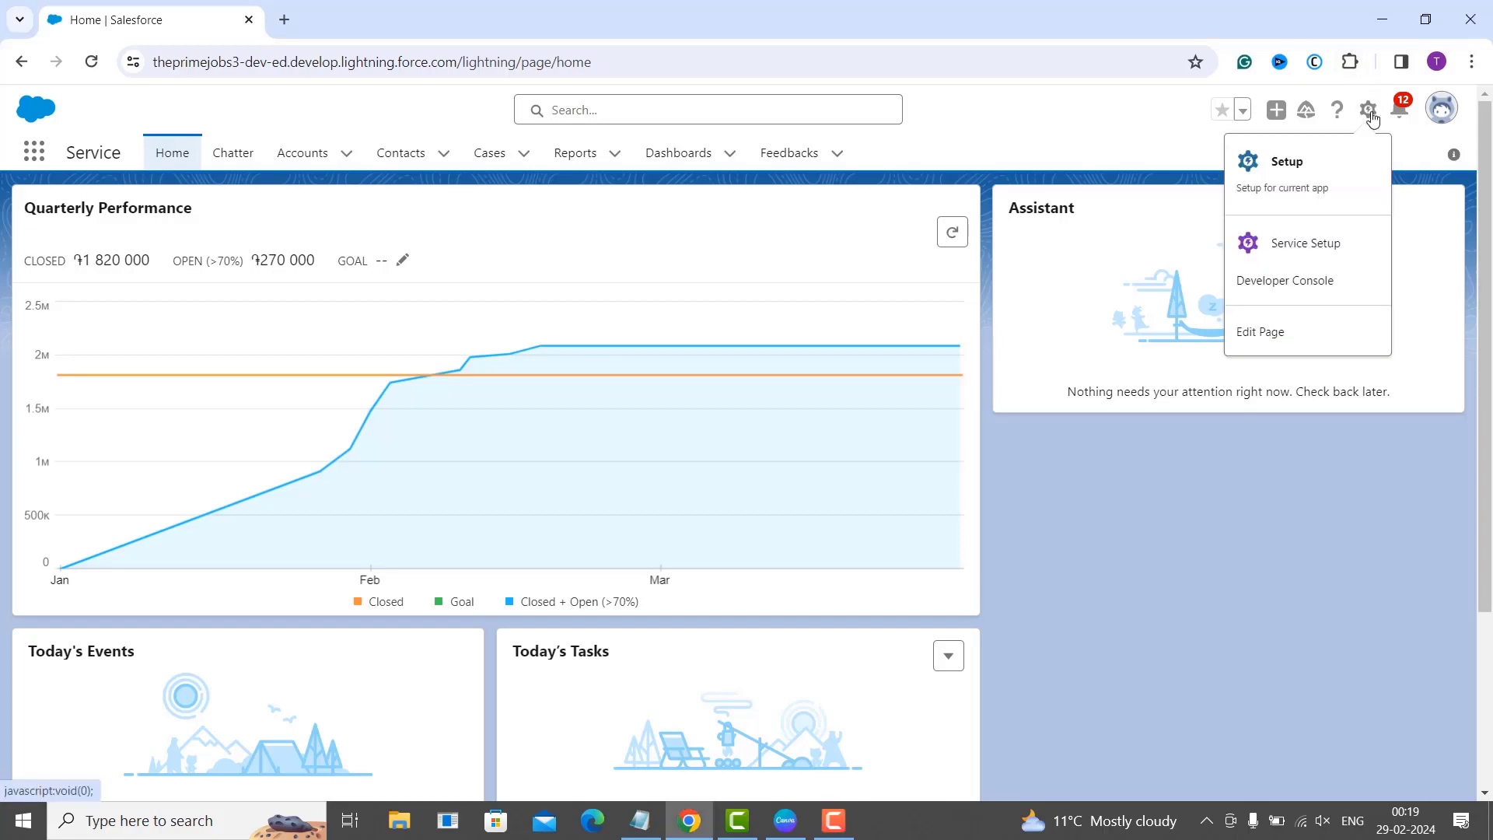
{"action": "left_click", "coordinate": [1297, 193]}
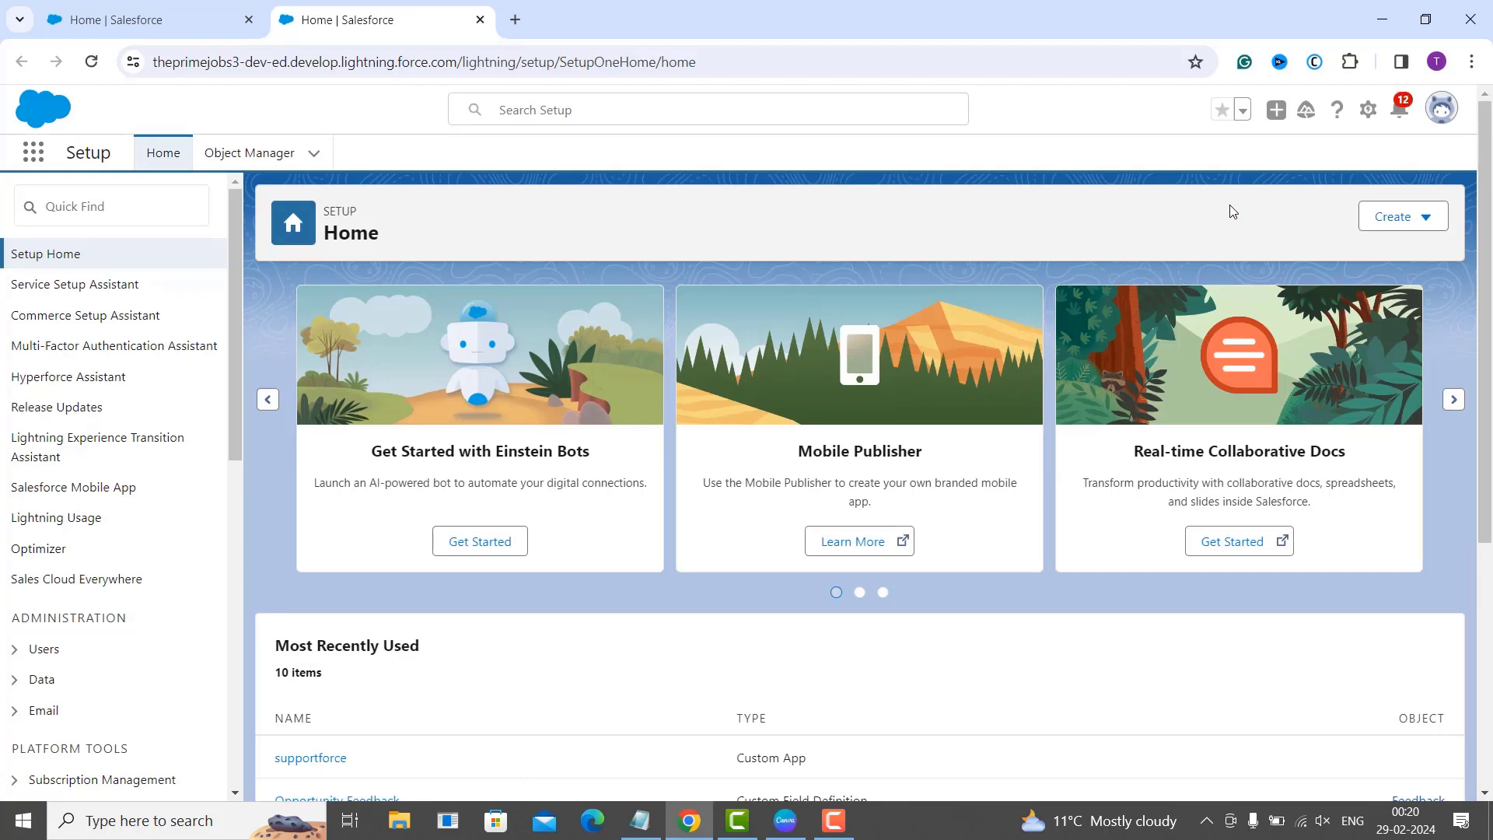
{"action": "left_click", "coordinate": [40, 161]}
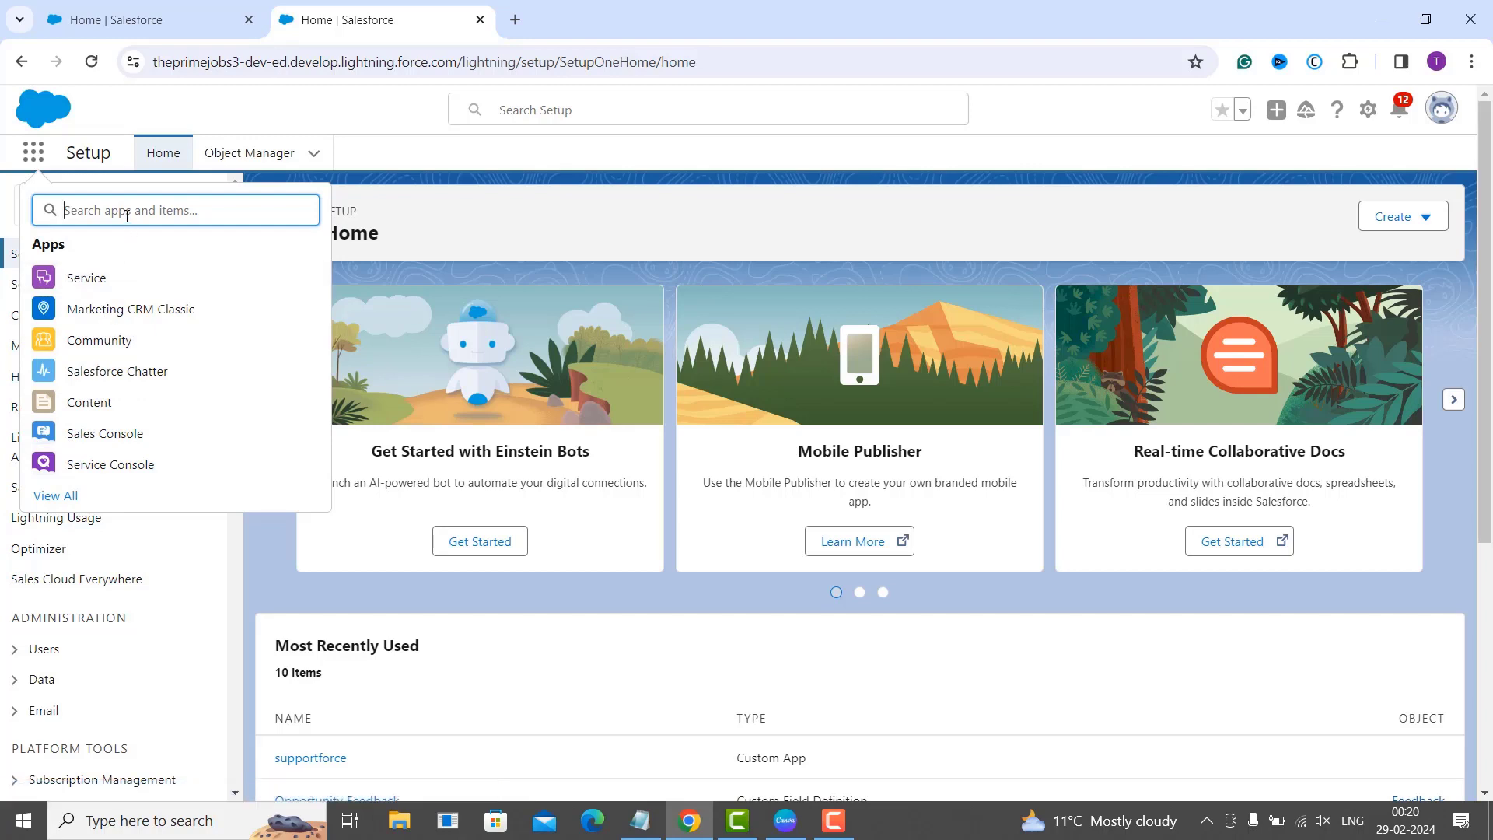
{"action": "type", "text": "reports"}
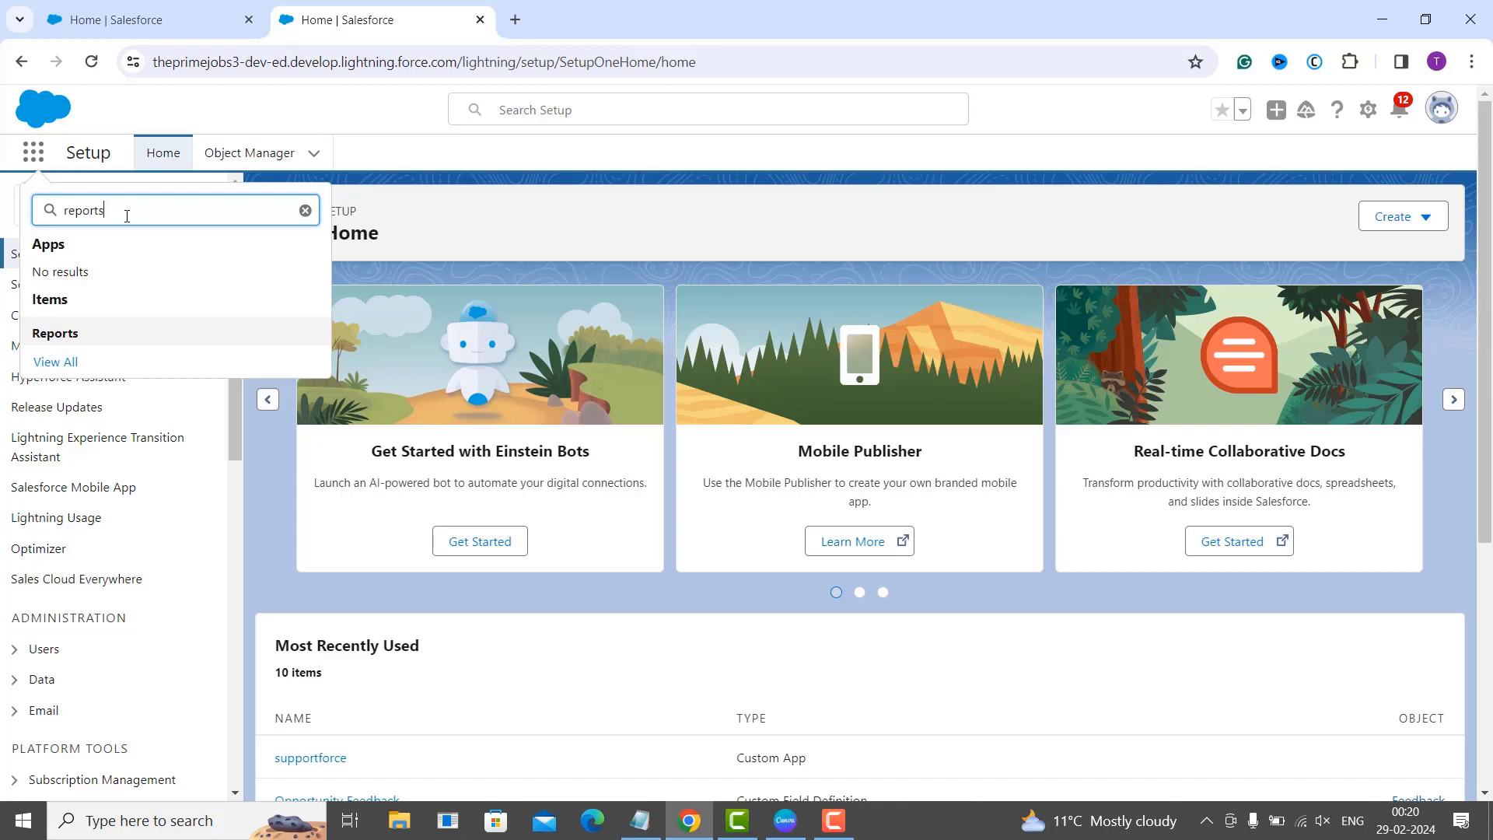
{"action": "left_click", "coordinate": [55, 339]}
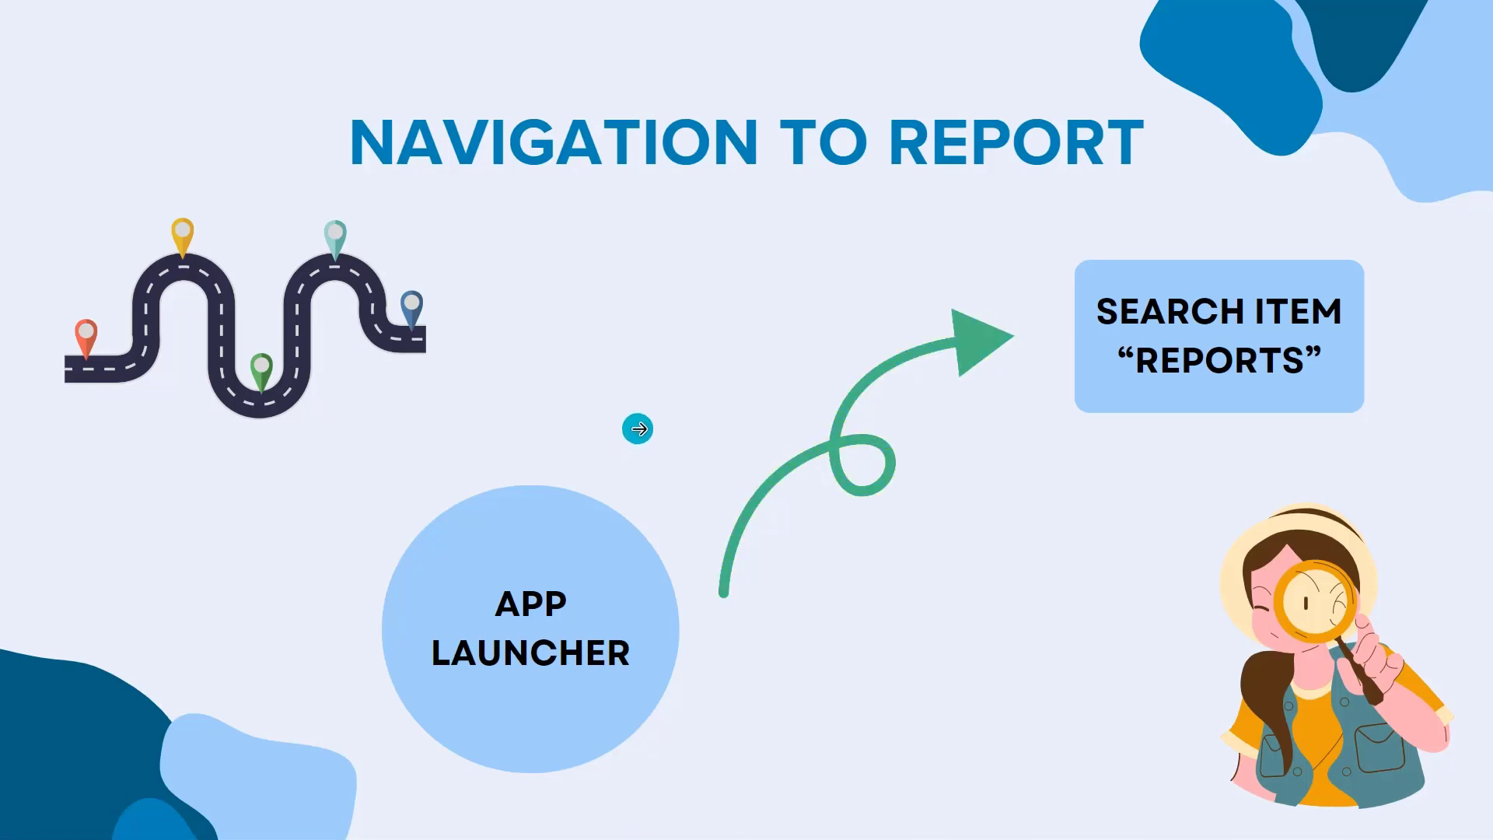
{"action": "left_click", "coordinate": [638, 429]}
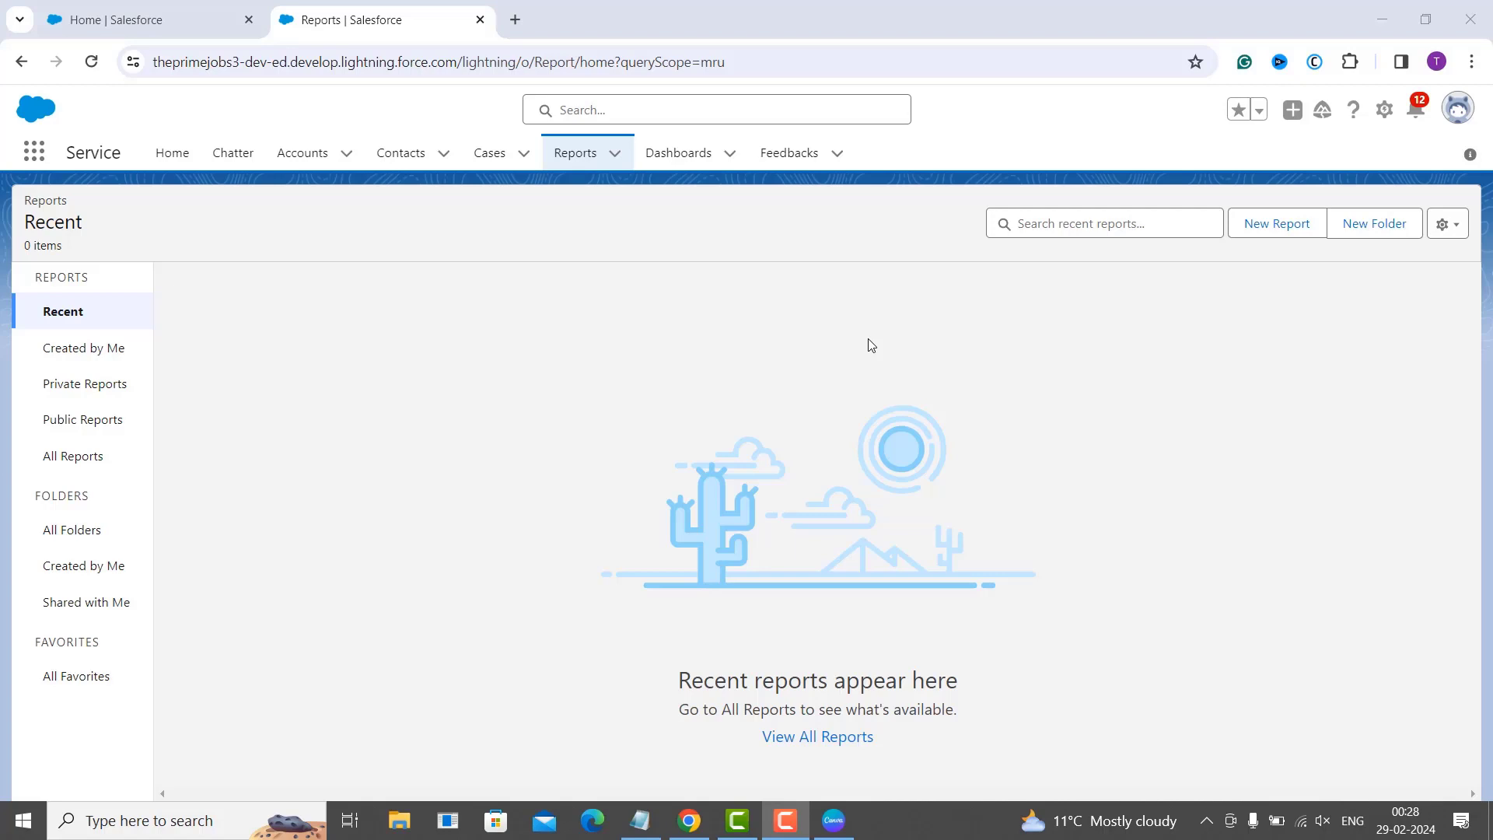
- Start creating a new report and look through the available report type categories
{"action": "left_click", "coordinate": [1266, 235]}
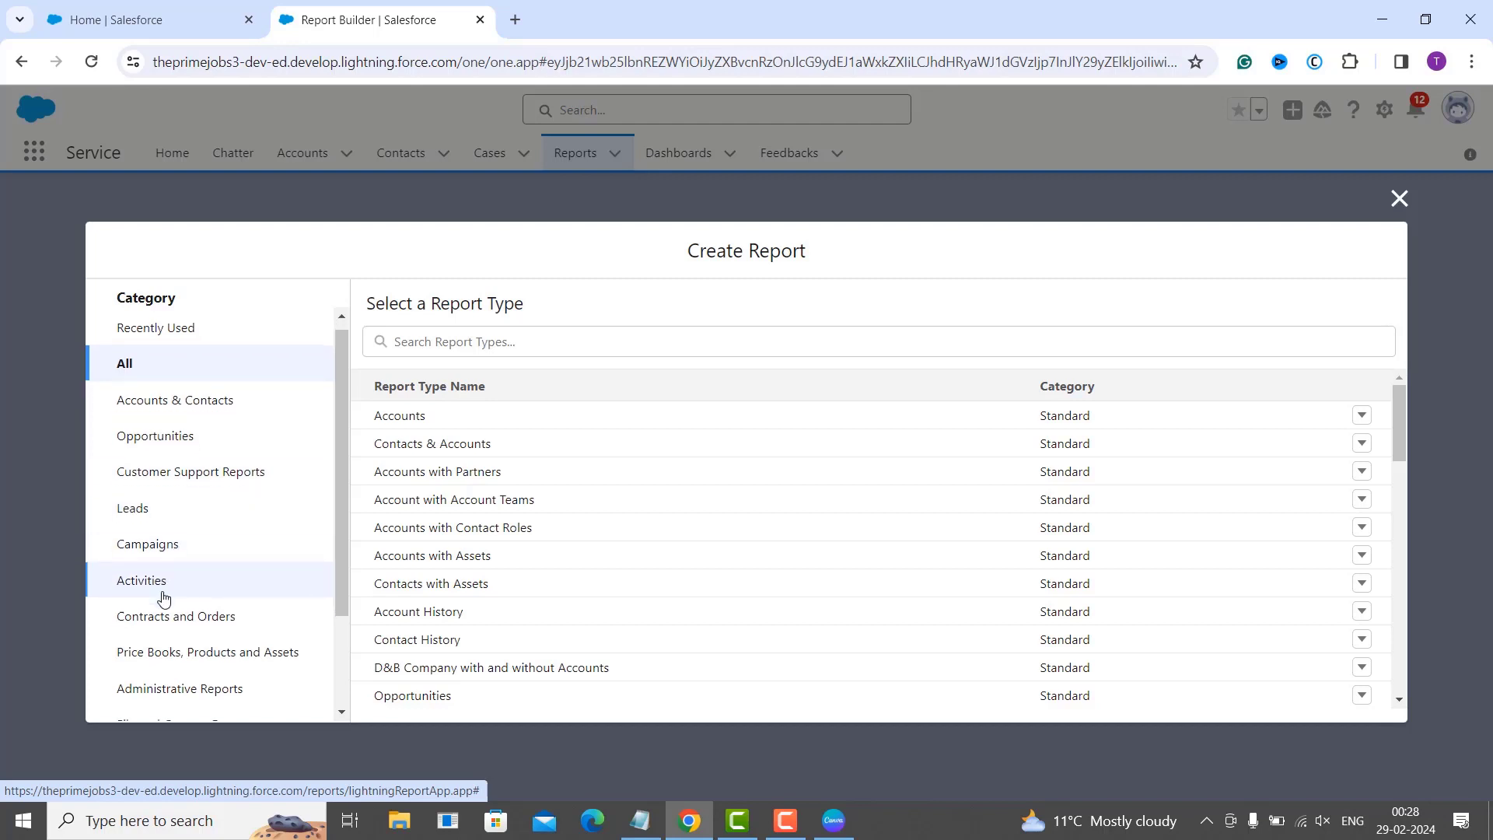
{"action": "scroll", "coordinate": [194, 599], "scroll_direction": "down", "scroll_amount": 1}
{"action": "scroll", "coordinate": [250, 600], "scroll_direction": "down", "scroll_amount": 2}
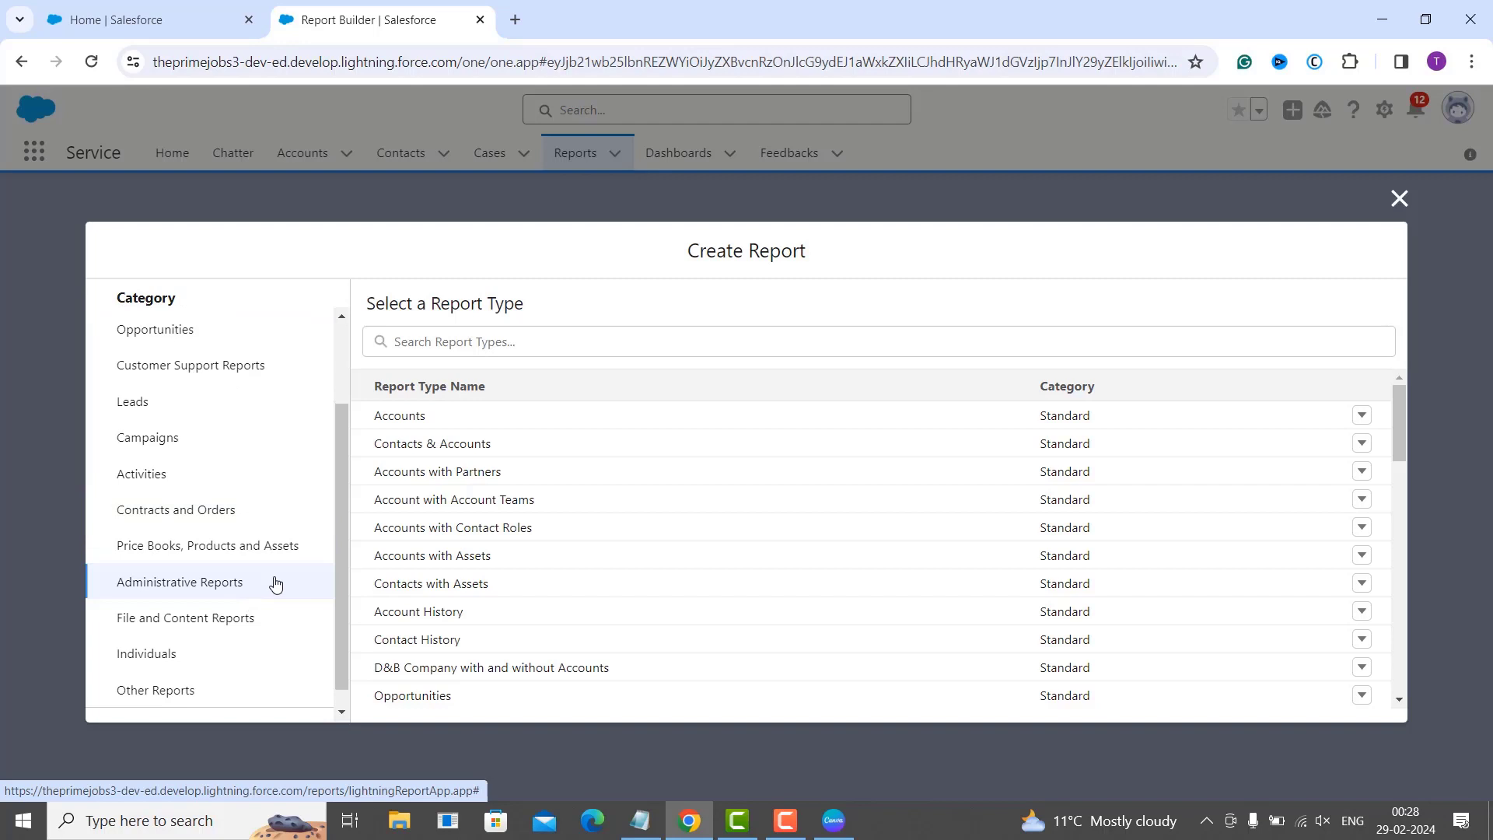
{"action": "scroll", "coordinate": [276, 581], "scroll_direction": "down", "scroll_amount": 1}
{"action": "scroll", "coordinate": [276, 583], "scroll_direction": "up", "scroll_amount": 4}
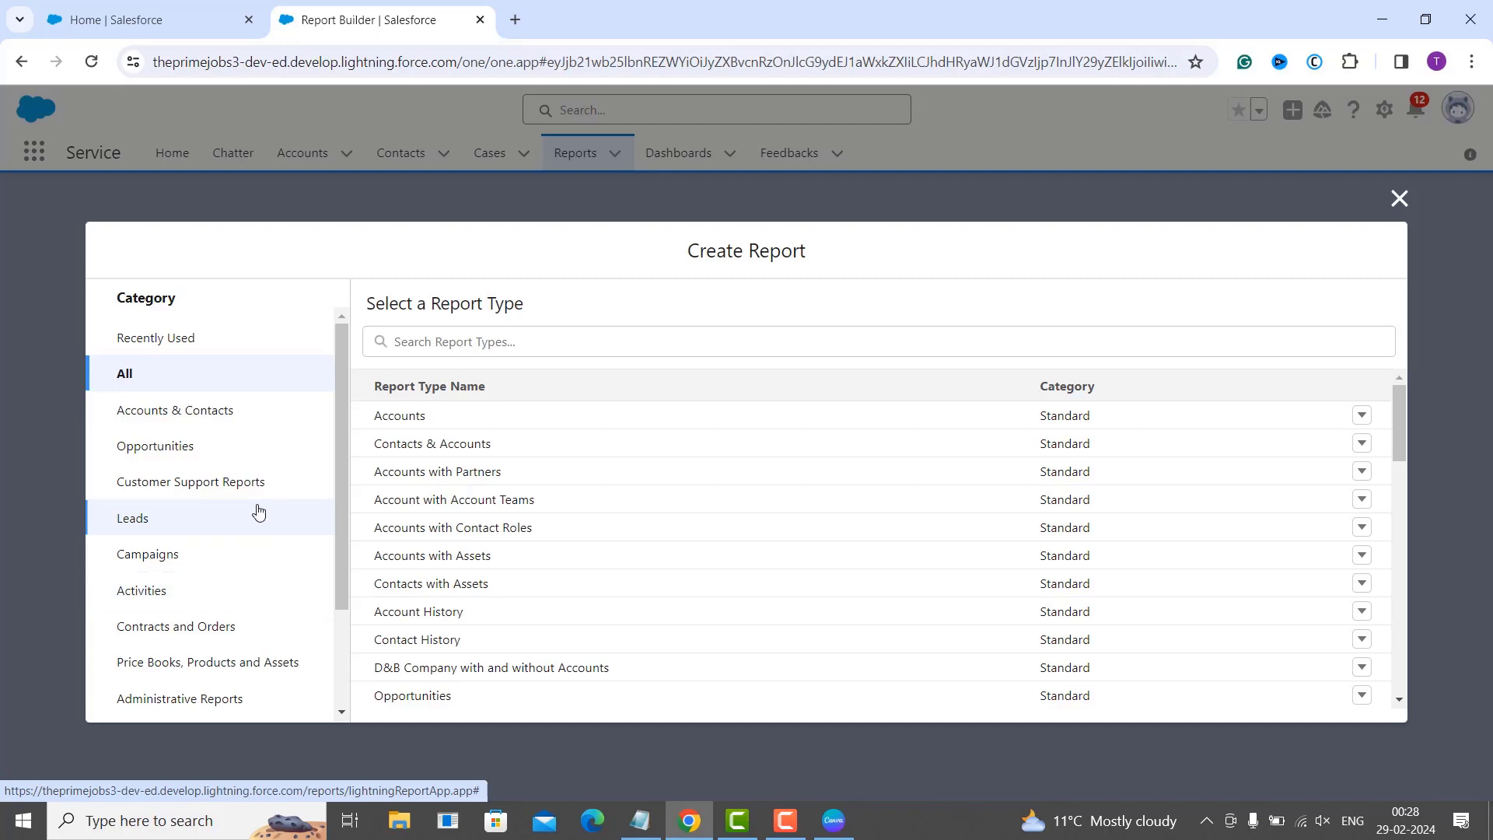
- Examine the report types in the Opportunities category and in the full list, including whether each is standard or custom
{"action": "left_click", "coordinate": [188, 458]}
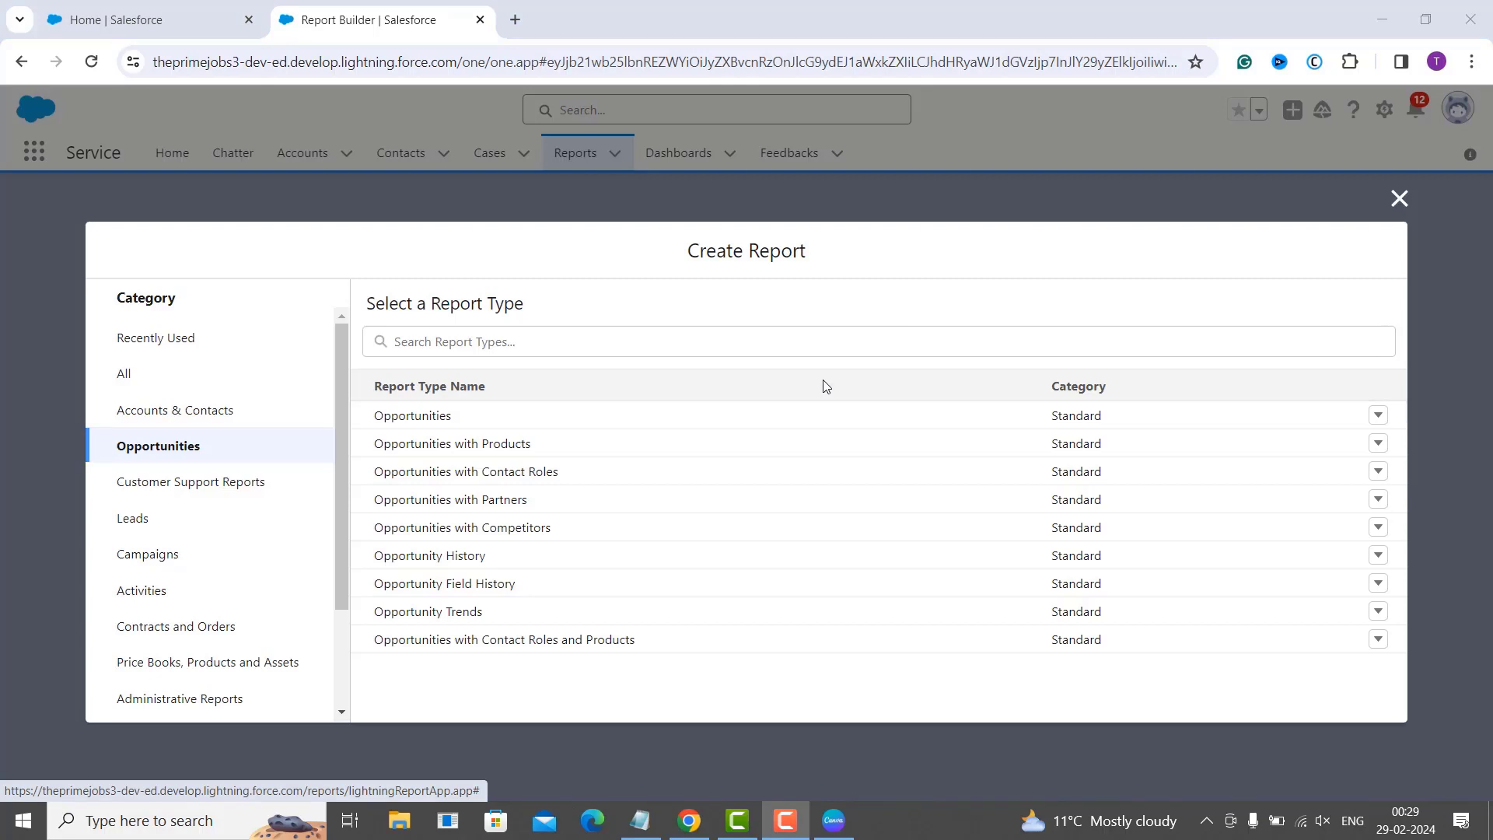
{"action": "left_click", "coordinate": [190, 376]}
{"action": "scroll", "coordinate": [718, 604], "scroll_direction": "down", "scroll_amount": 2}
{"action": "scroll", "coordinate": [720, 602], "scroll_direction": "up", "scroll_amount": 3}
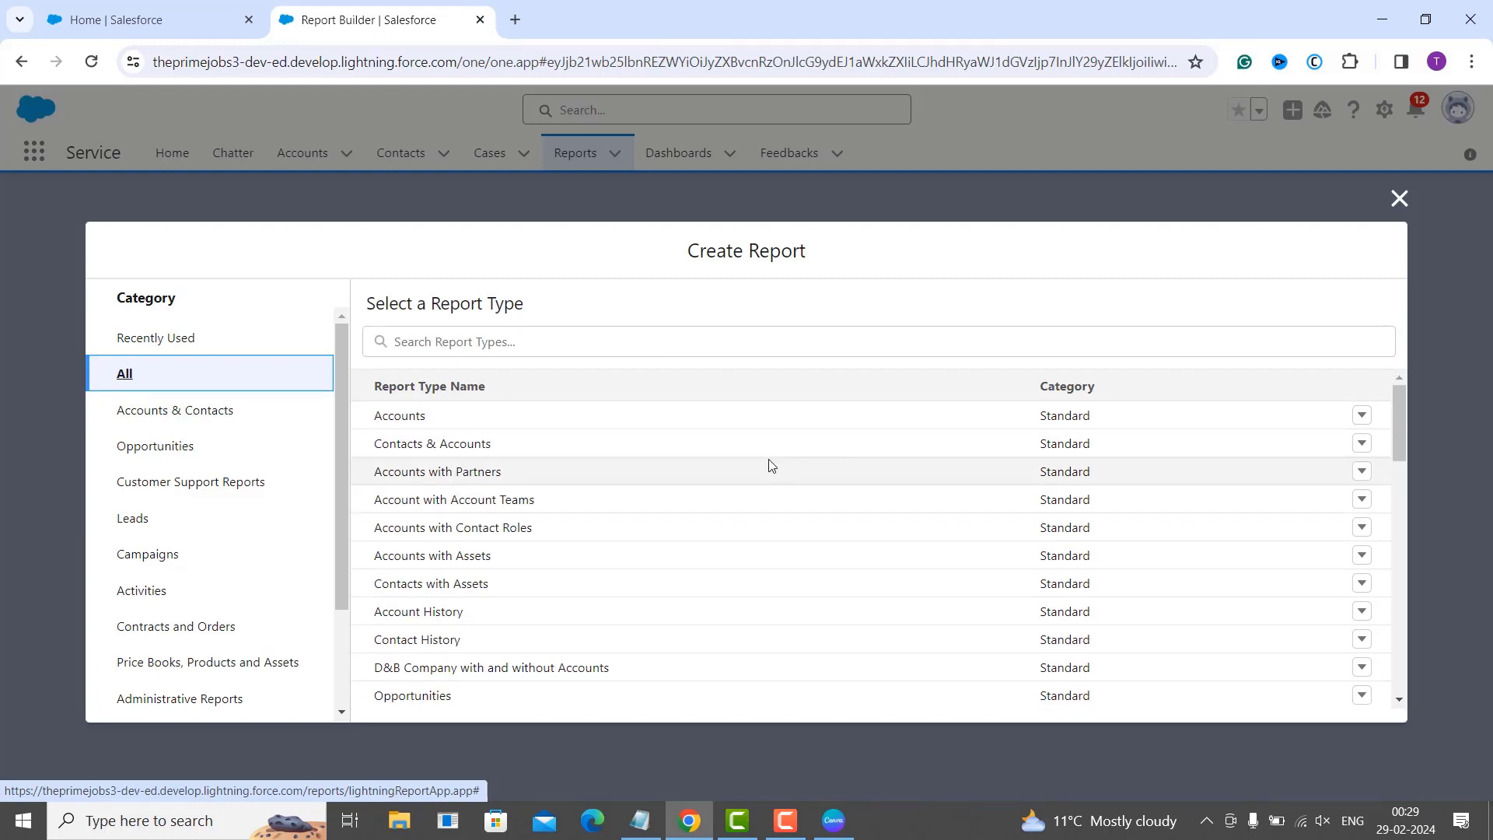
{"action": "scroll", "coordinate": [959, 540], "scroll_direction": "down", "scroll_amount": 5}
{"action": "scroll", "coordinate": [962, 540], "scroll_direction": "down", "scroll_amount": 9}
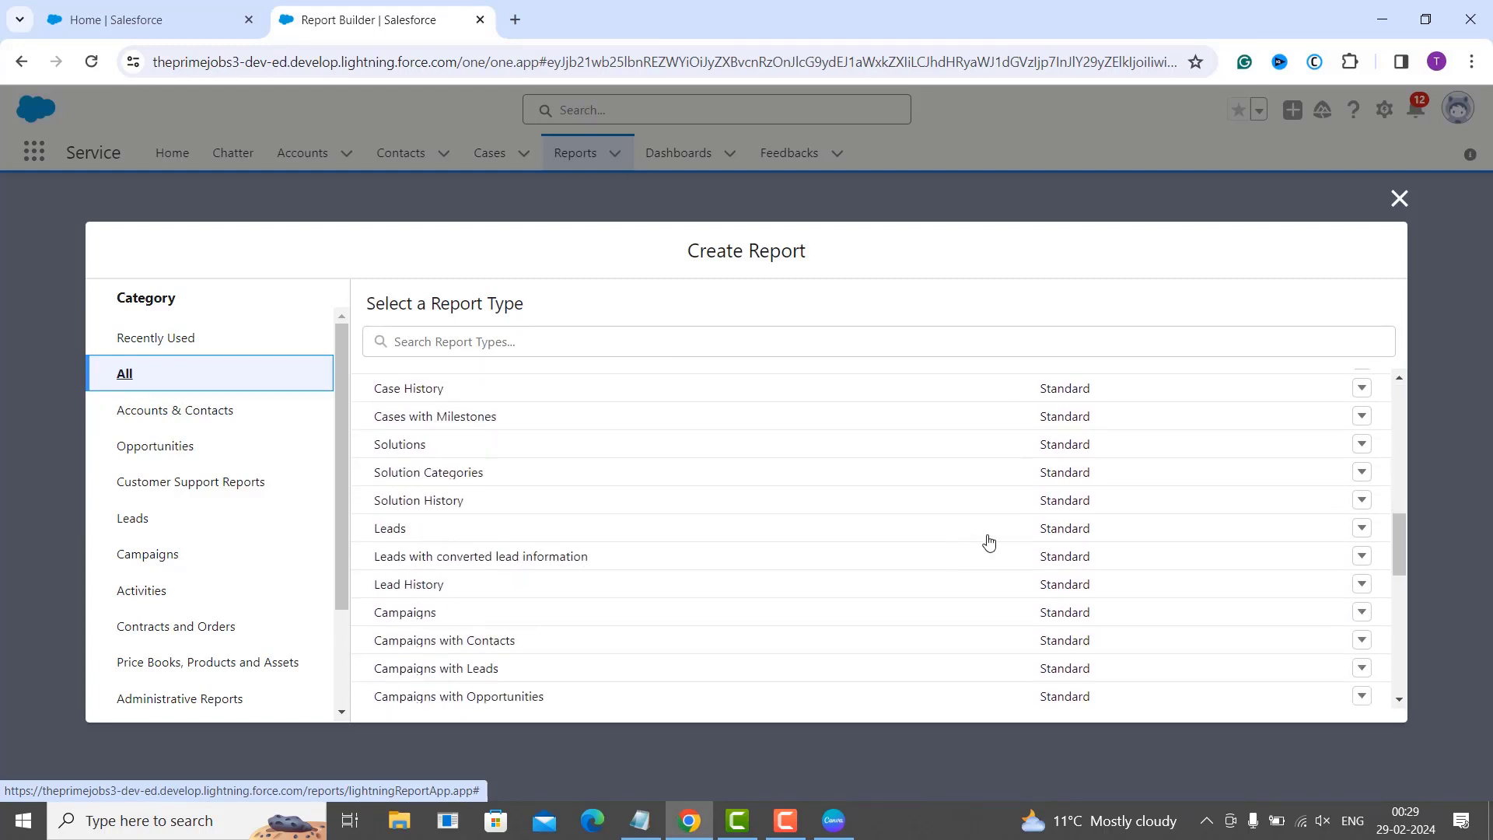
{"action": "scroll", "coordinate": [1078, 553], "scroll_direction": "down", "scroll_amount": 15}
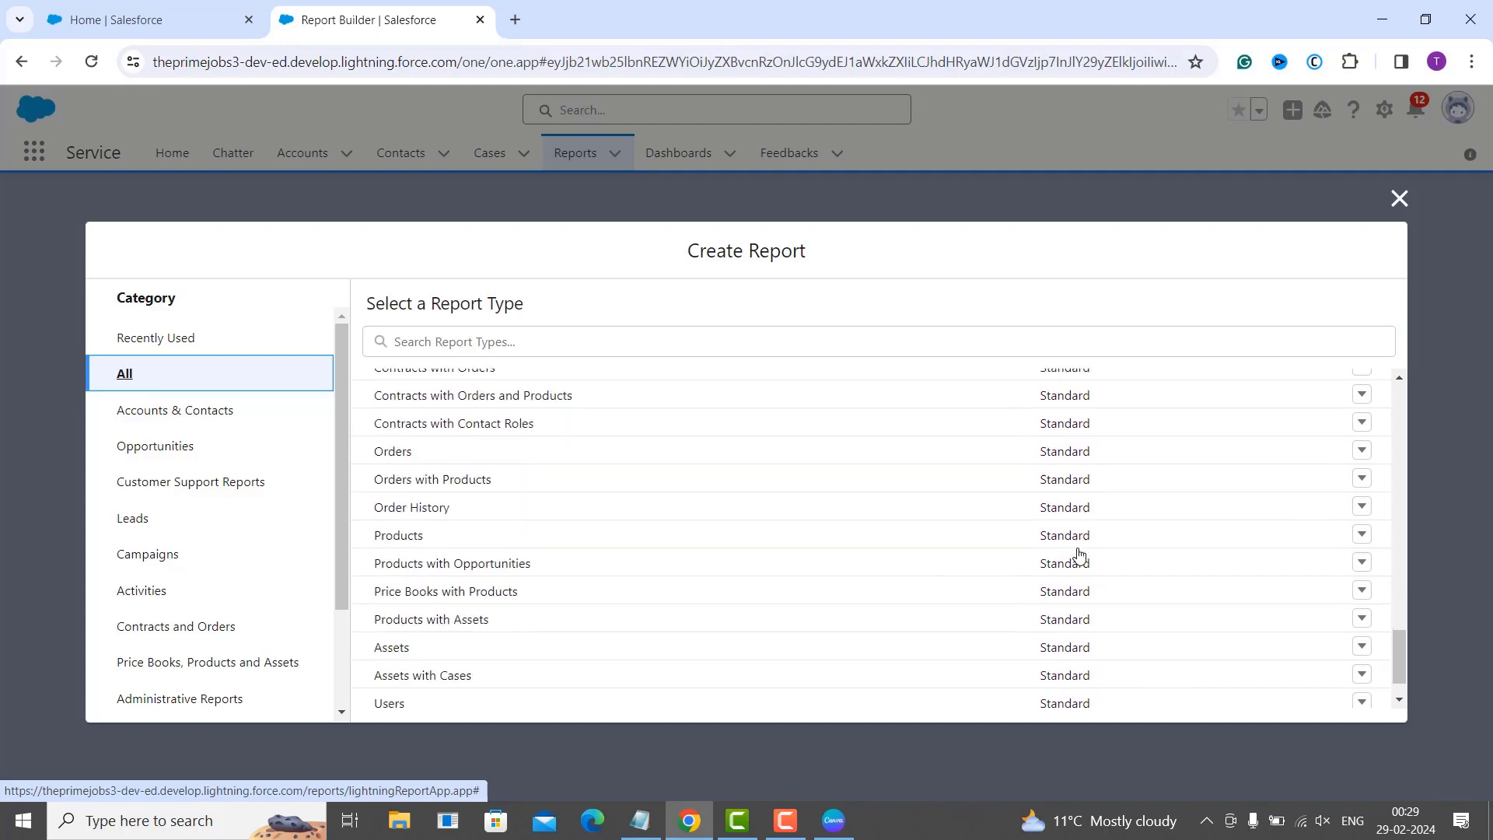
{"action": "scroll", "coordinate": [1077, 553], "scroll_direction": "down", "scroll_amount": 1}
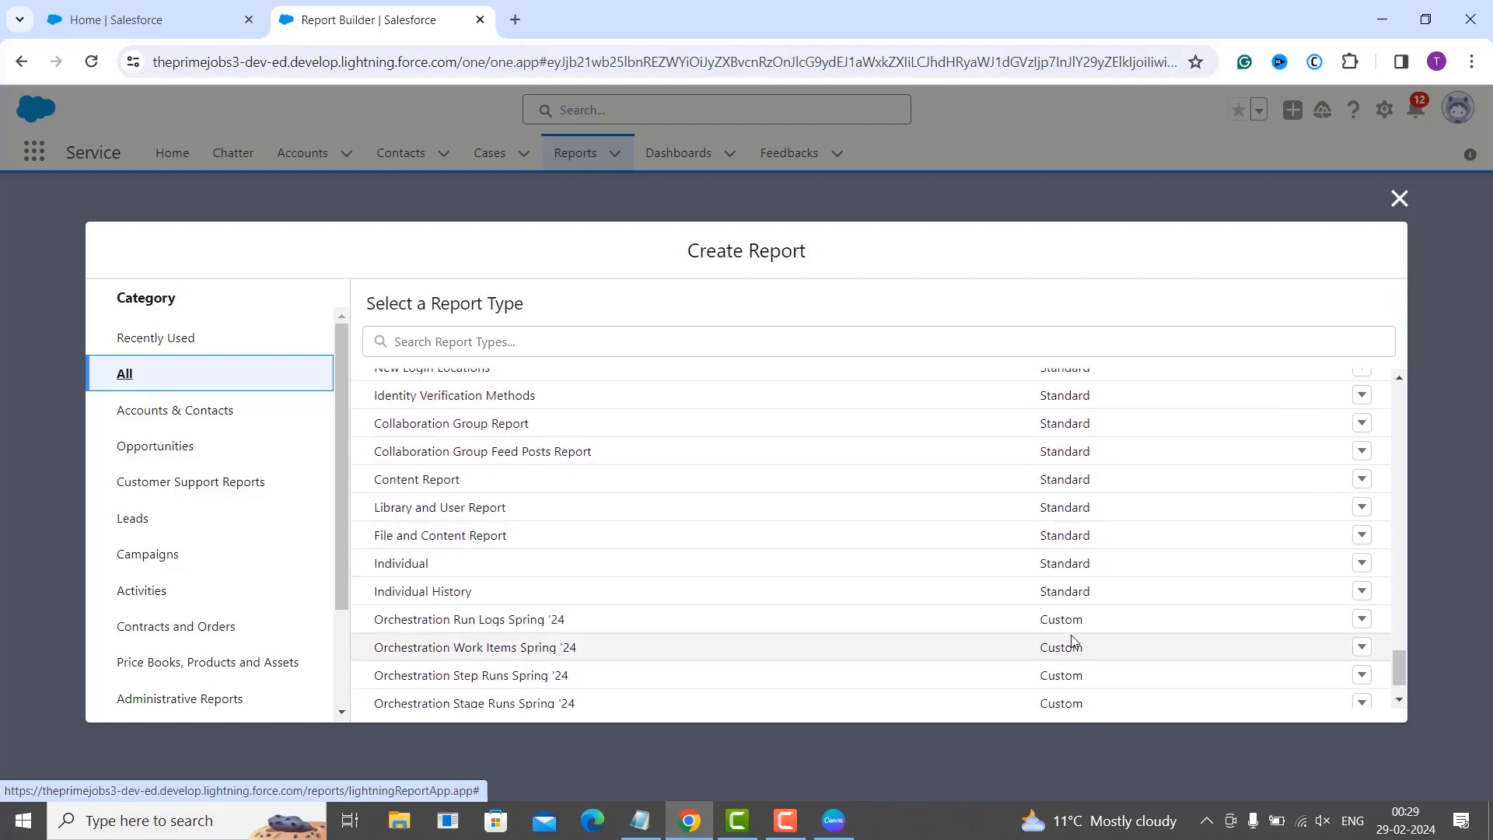
{"action": "scroll", "coordinate": [1074, 655], "scroll_direction": "up", "scroll_amount": 20}
{"action": "scroll", "coordinate": [1074, 656], "scroll_direction": "up", "scroll_amount": 10}
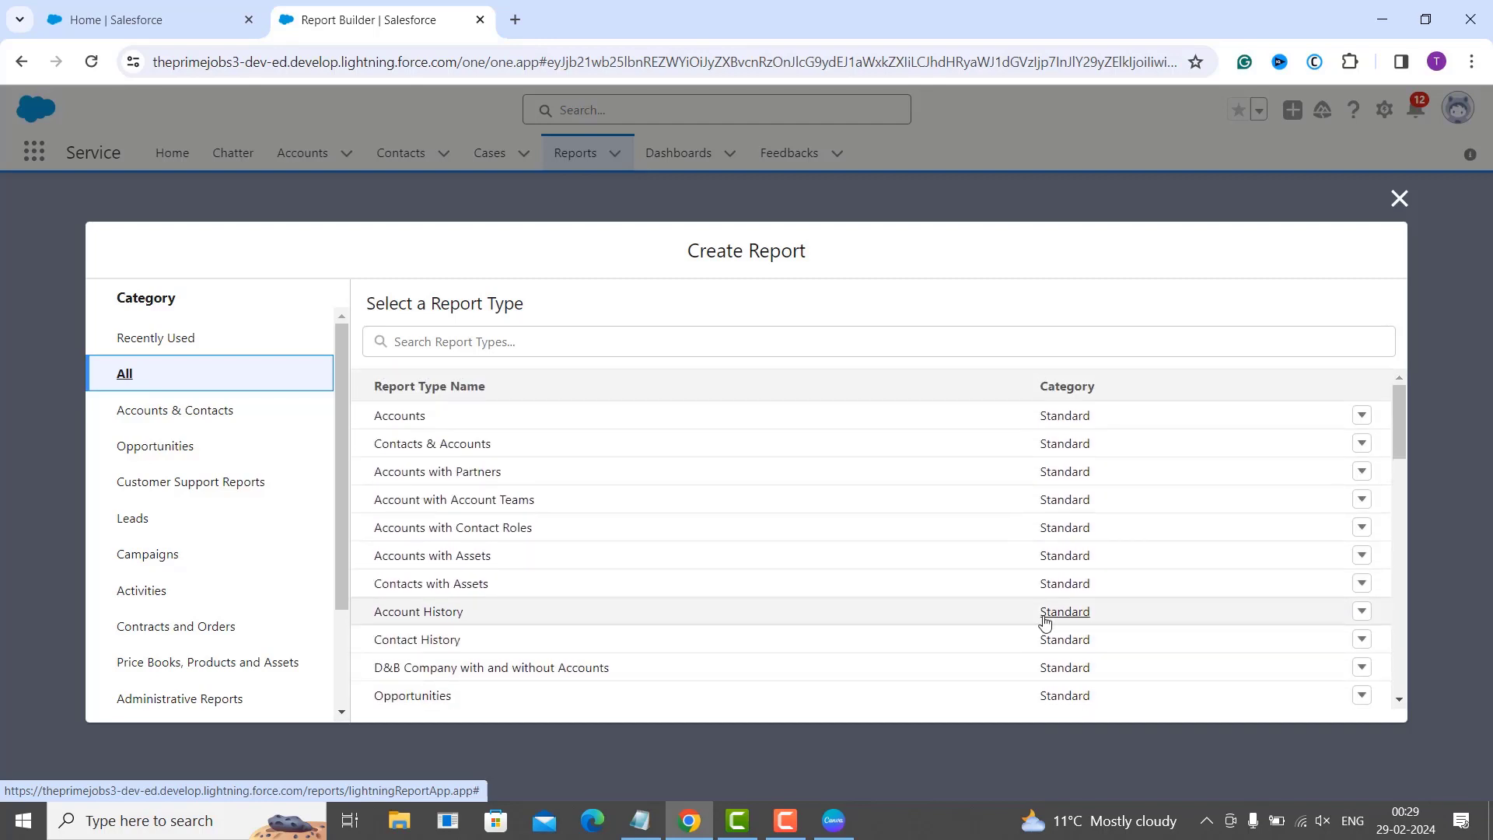
- Select the standard Opportunities report type in the Opportunities category to show its details
{"action": "left_click", "coordinate": [294, 437]}
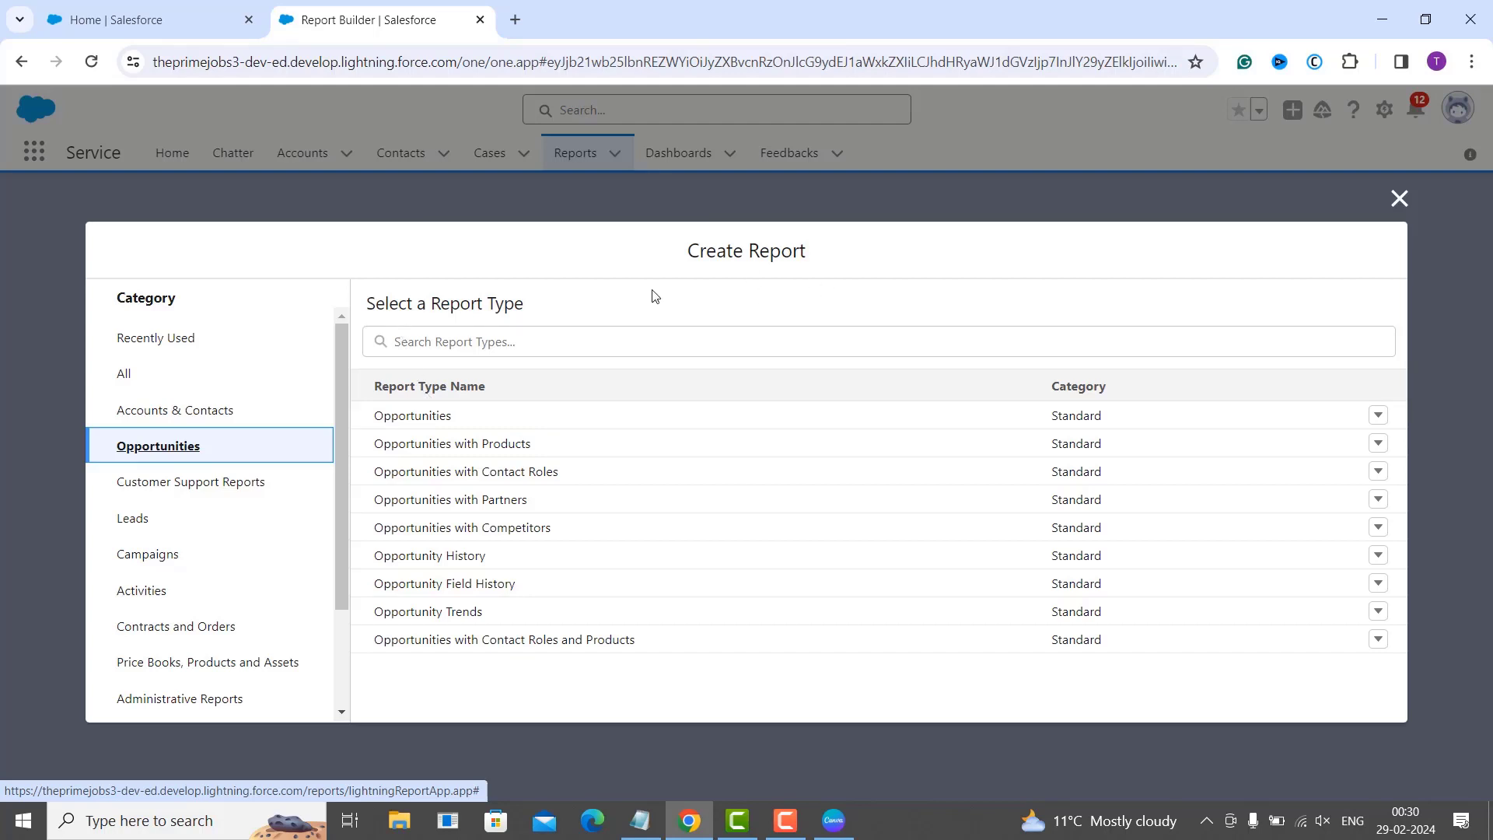
{"action": "left_click", "coordinate": [407, 420]}
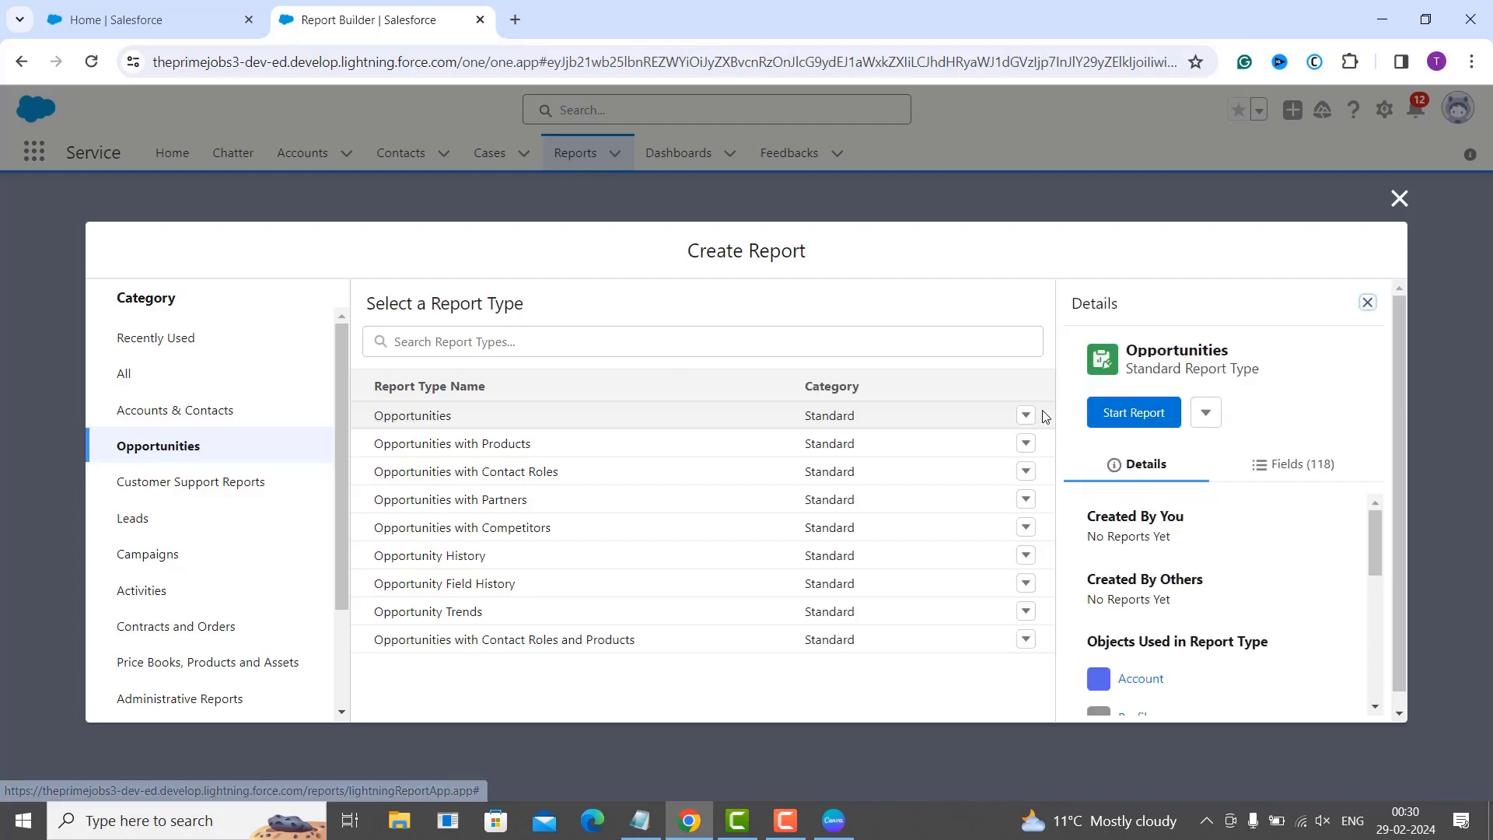
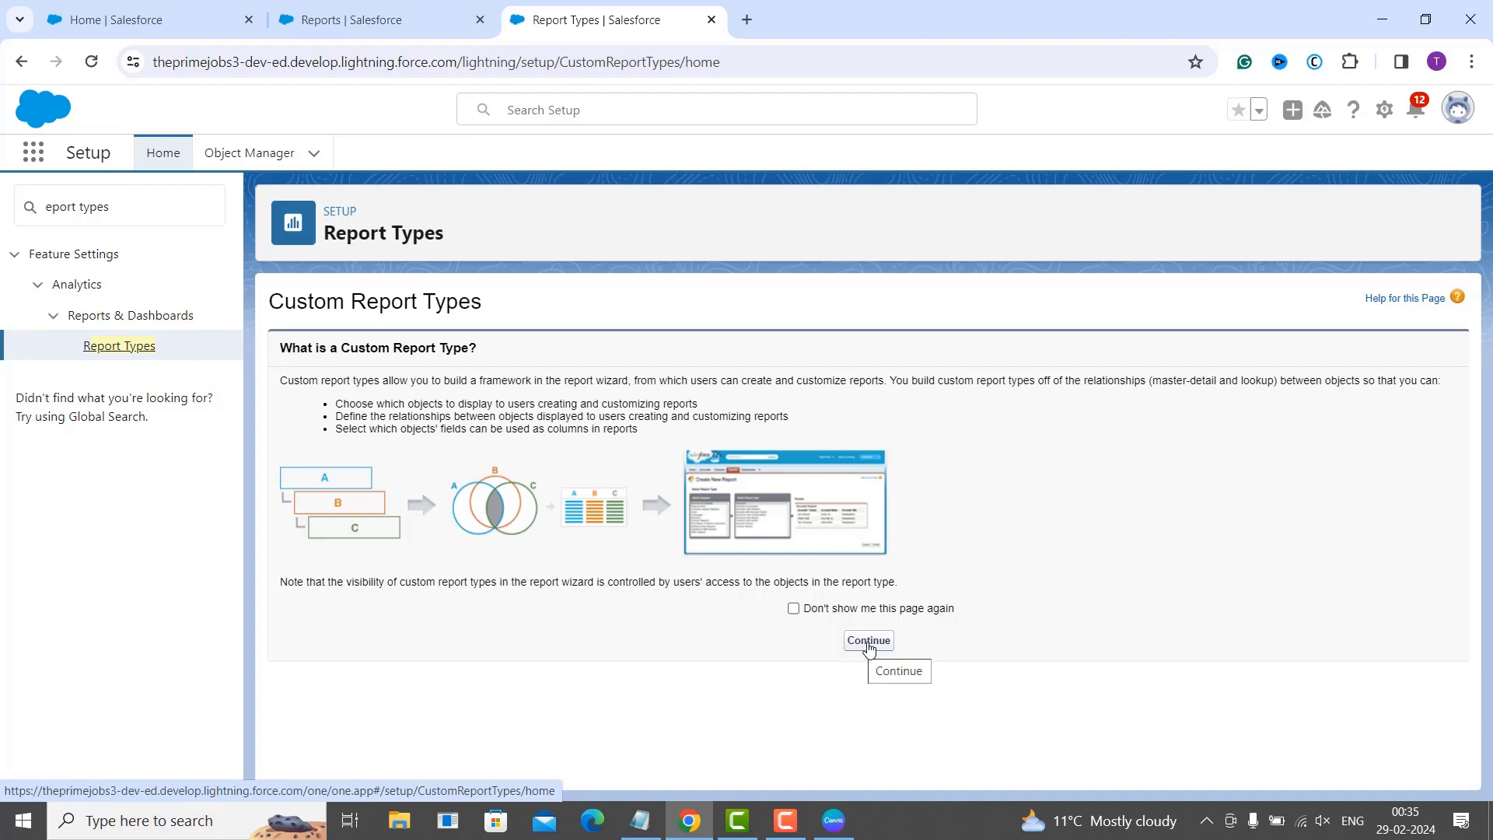
- Go past the custom report types introduction and start a new custom report type with Opportunities as the primary object
{"action": "left_click", "coordinate": [869, 643]}
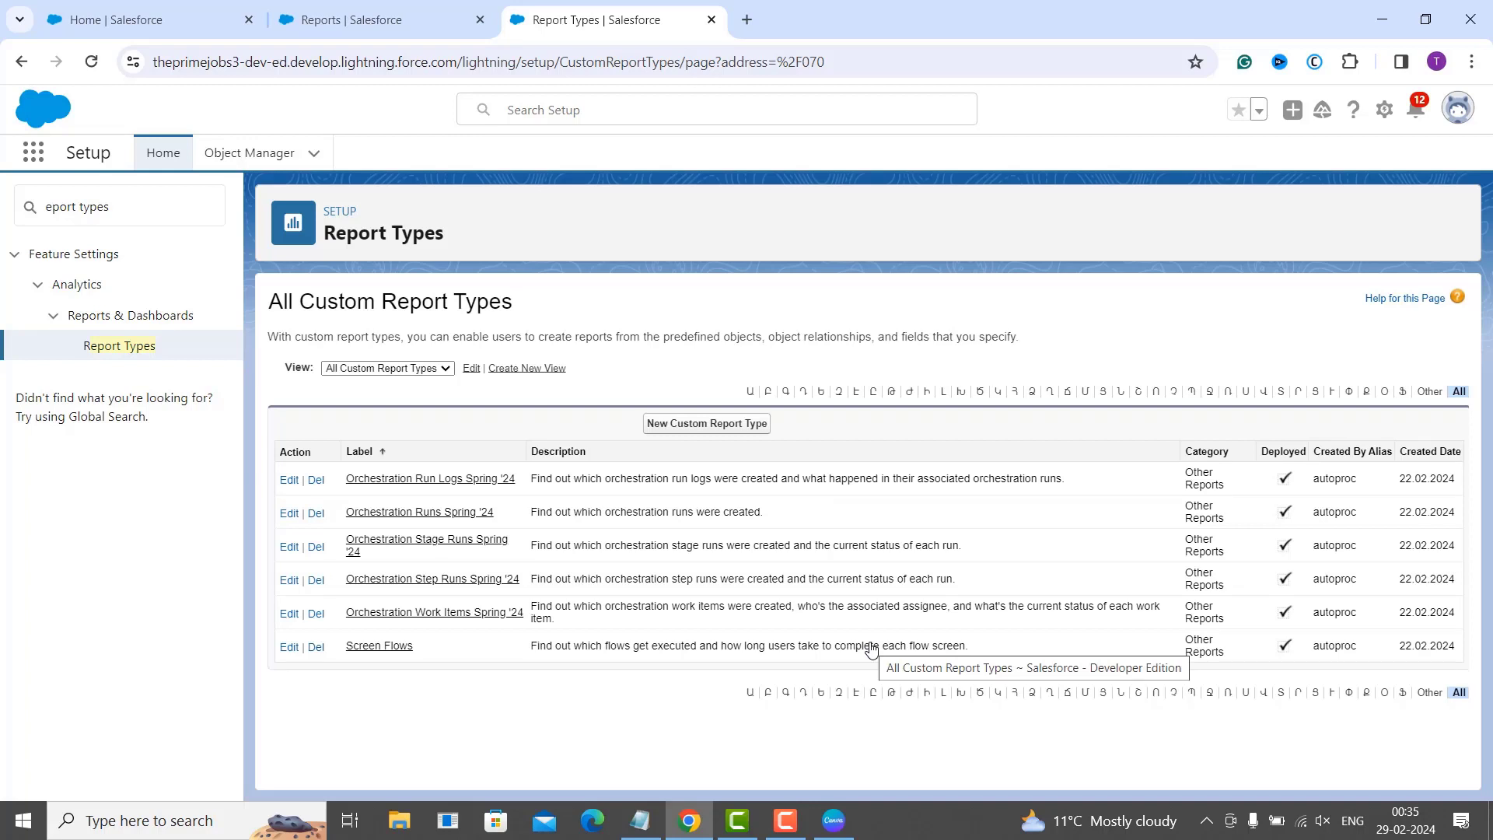
{"action": "left_click", "coordinate": [691, 427]}
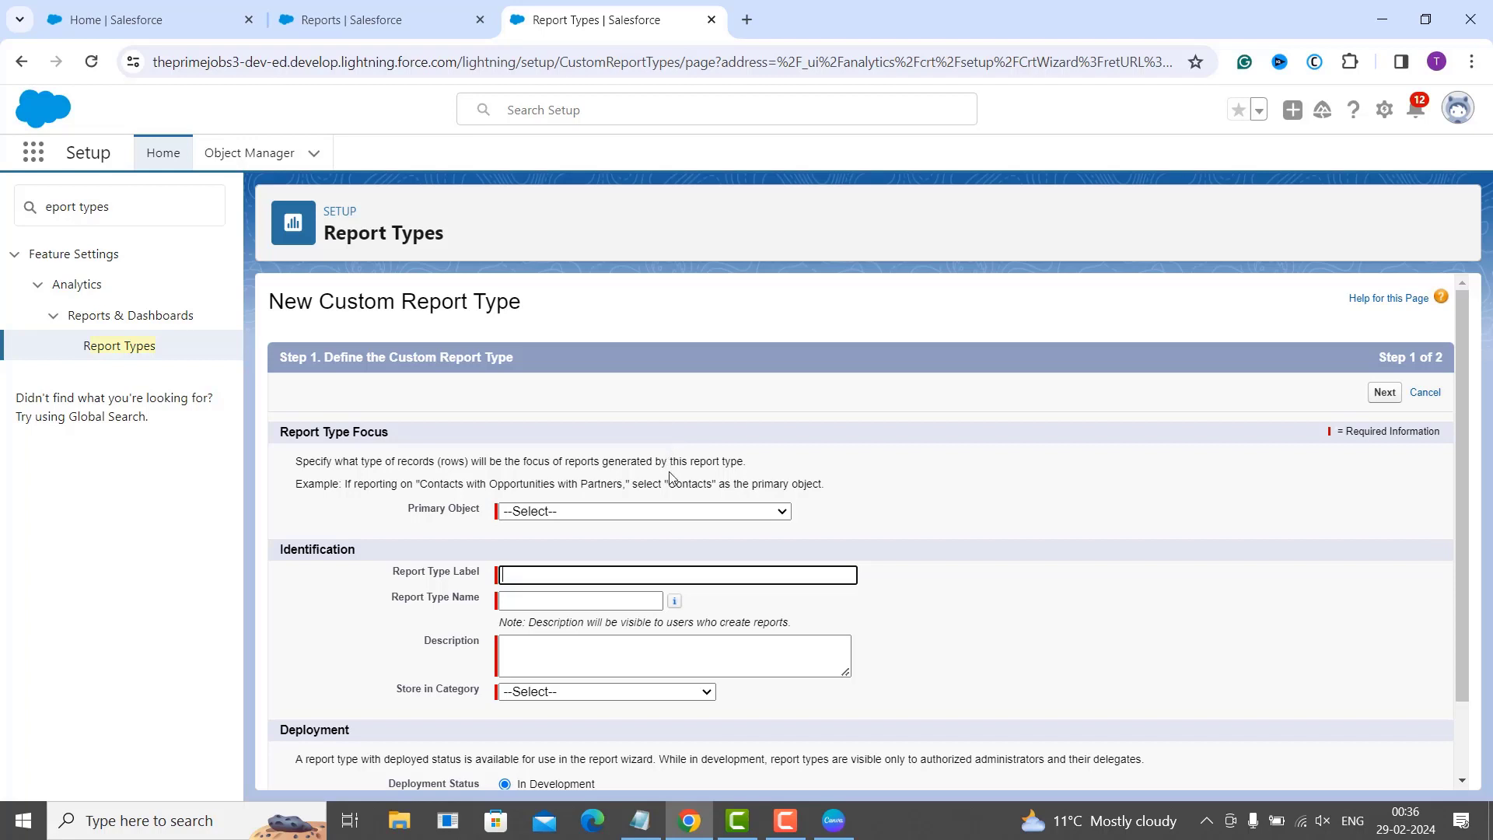
{"action": "left_click", "coordinate": [665, 511]}
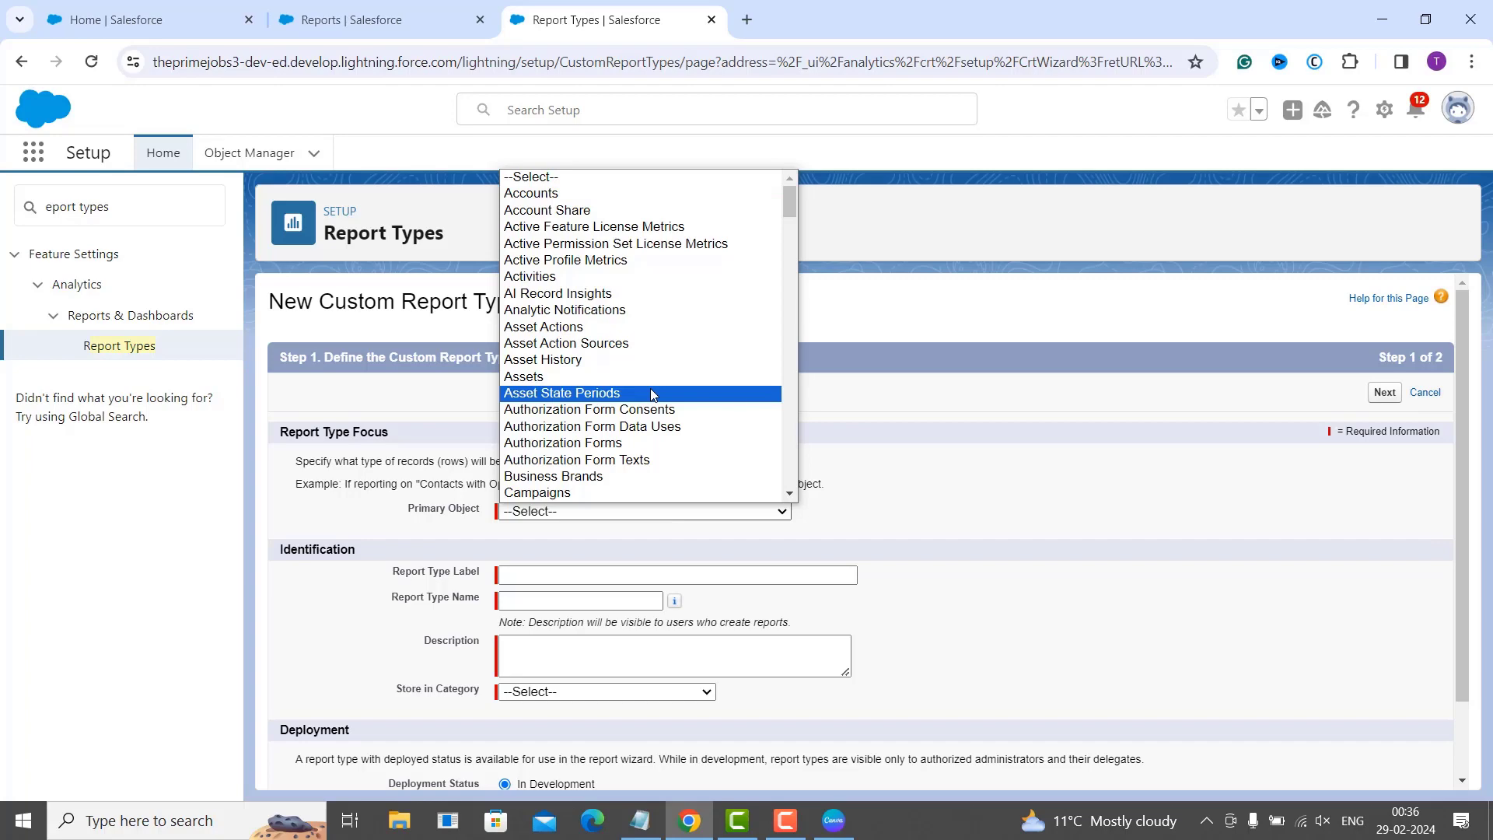
{"action": "scroll", "coordinate": [652, 395], "scroll_direction": "down", "scroll_amount": 20}
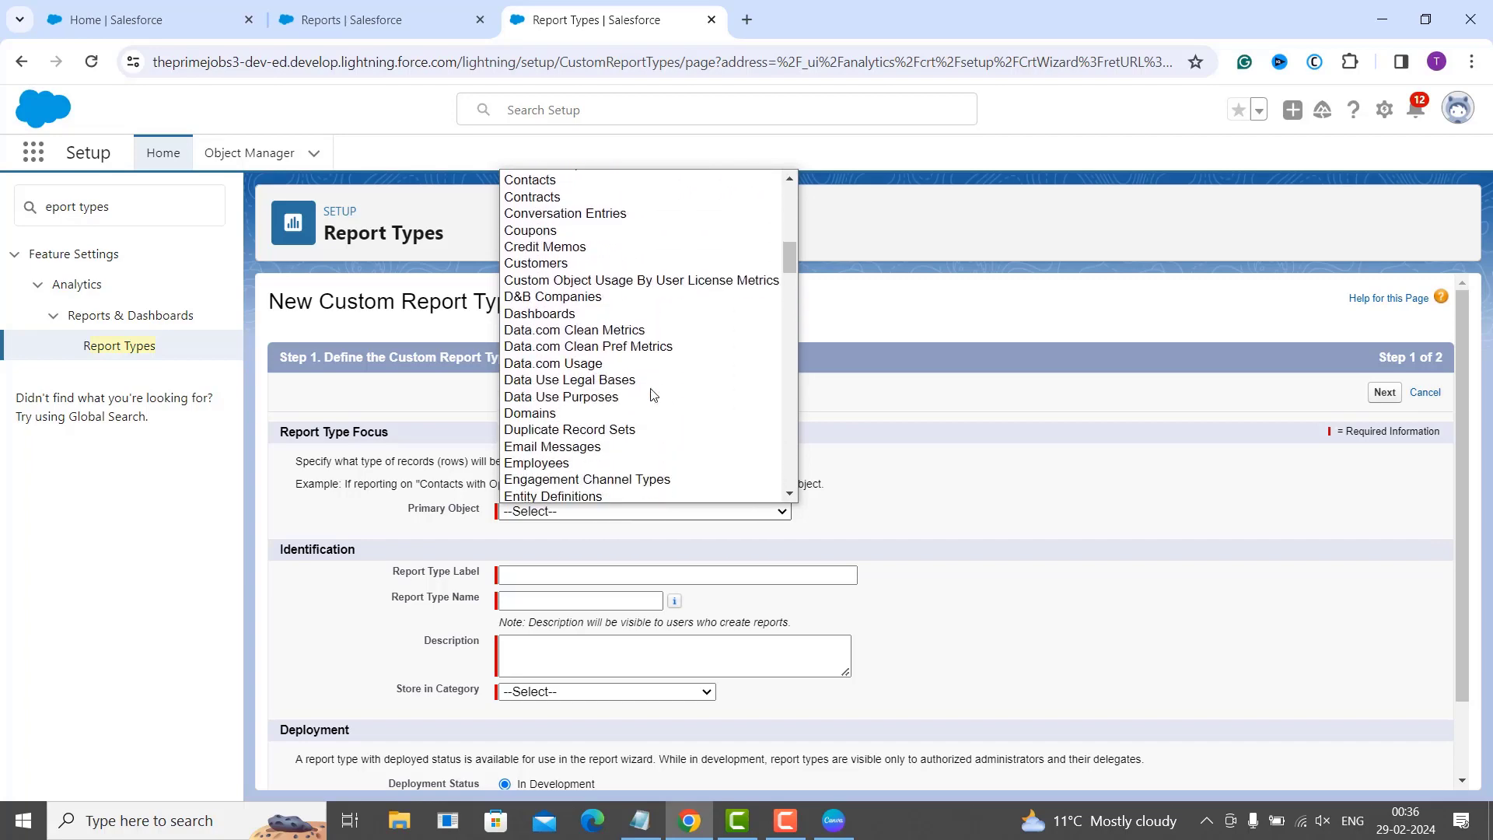
{"action": "scroll", "coordinate": [652, 394], "scroll_direction": "down", "scroll_amount": 20}
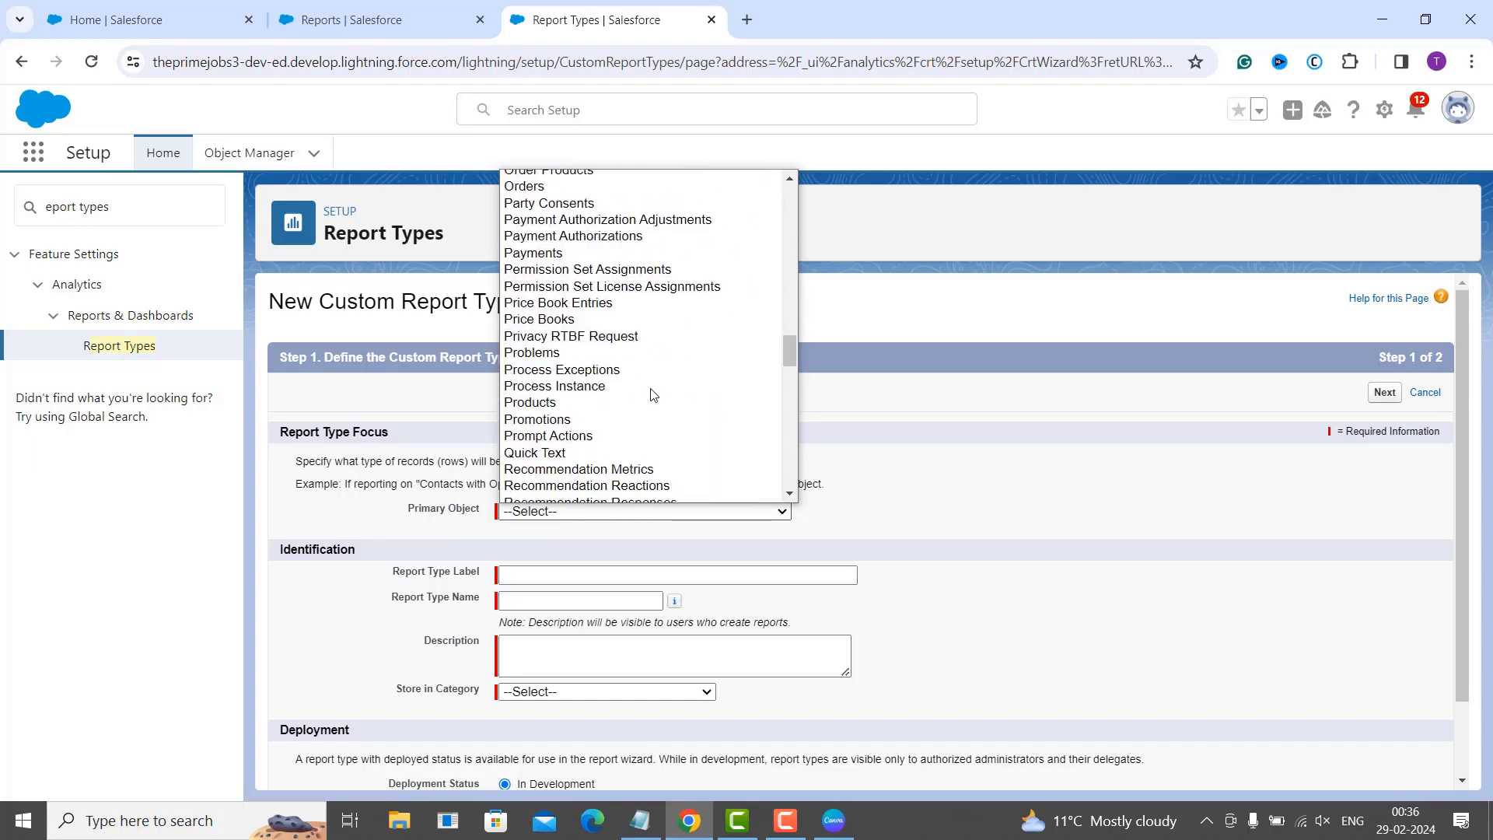
{"action": "scroll", "coordinate": [585, 284], "scroll_direction": "up", "scroll_amount": 7}
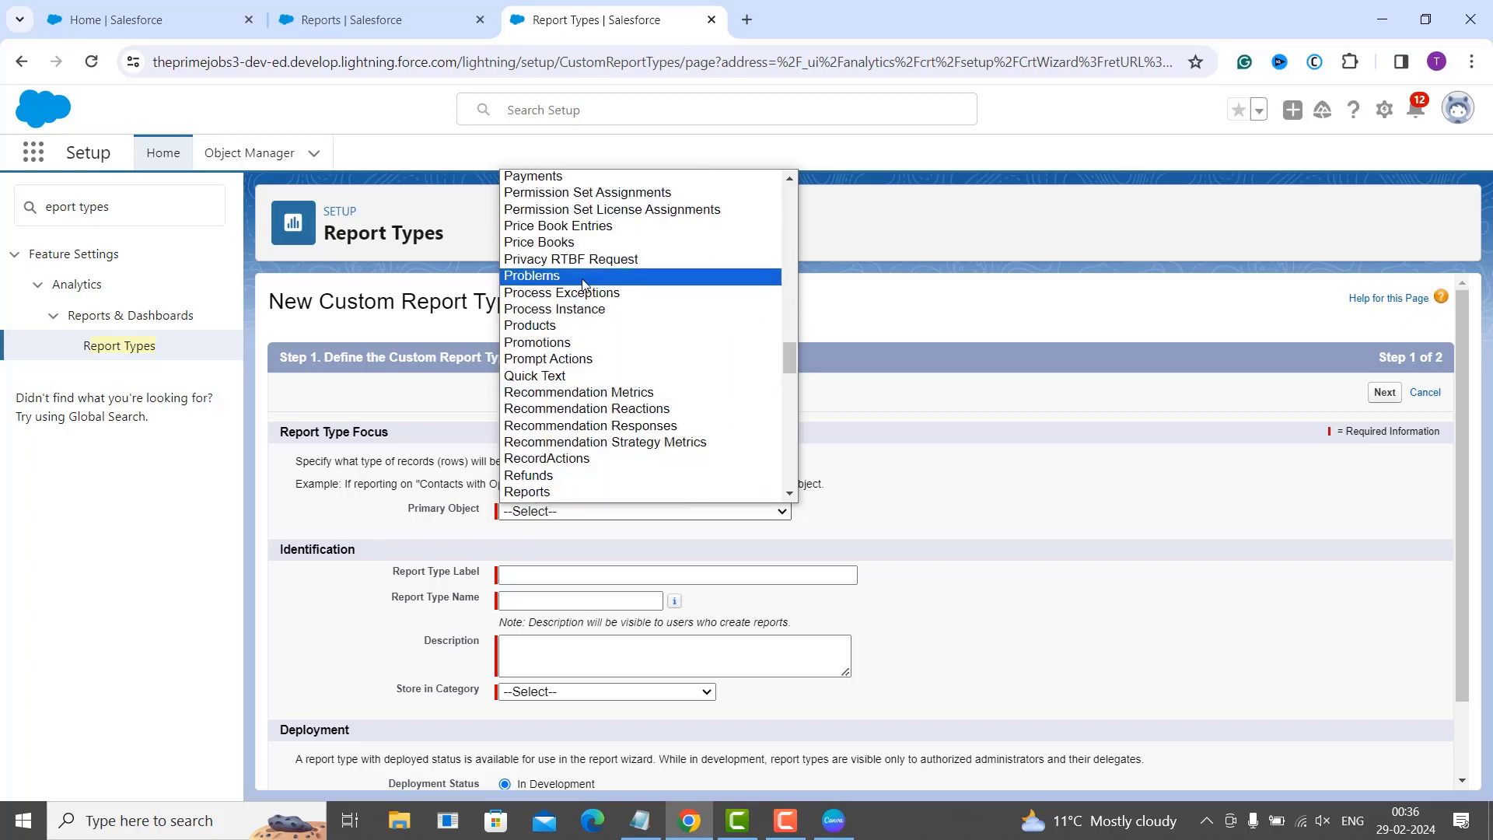
{"action": "scroll", "coordinate": [585, 284], "scroll_direction": "up", "scroll_amount": 4}
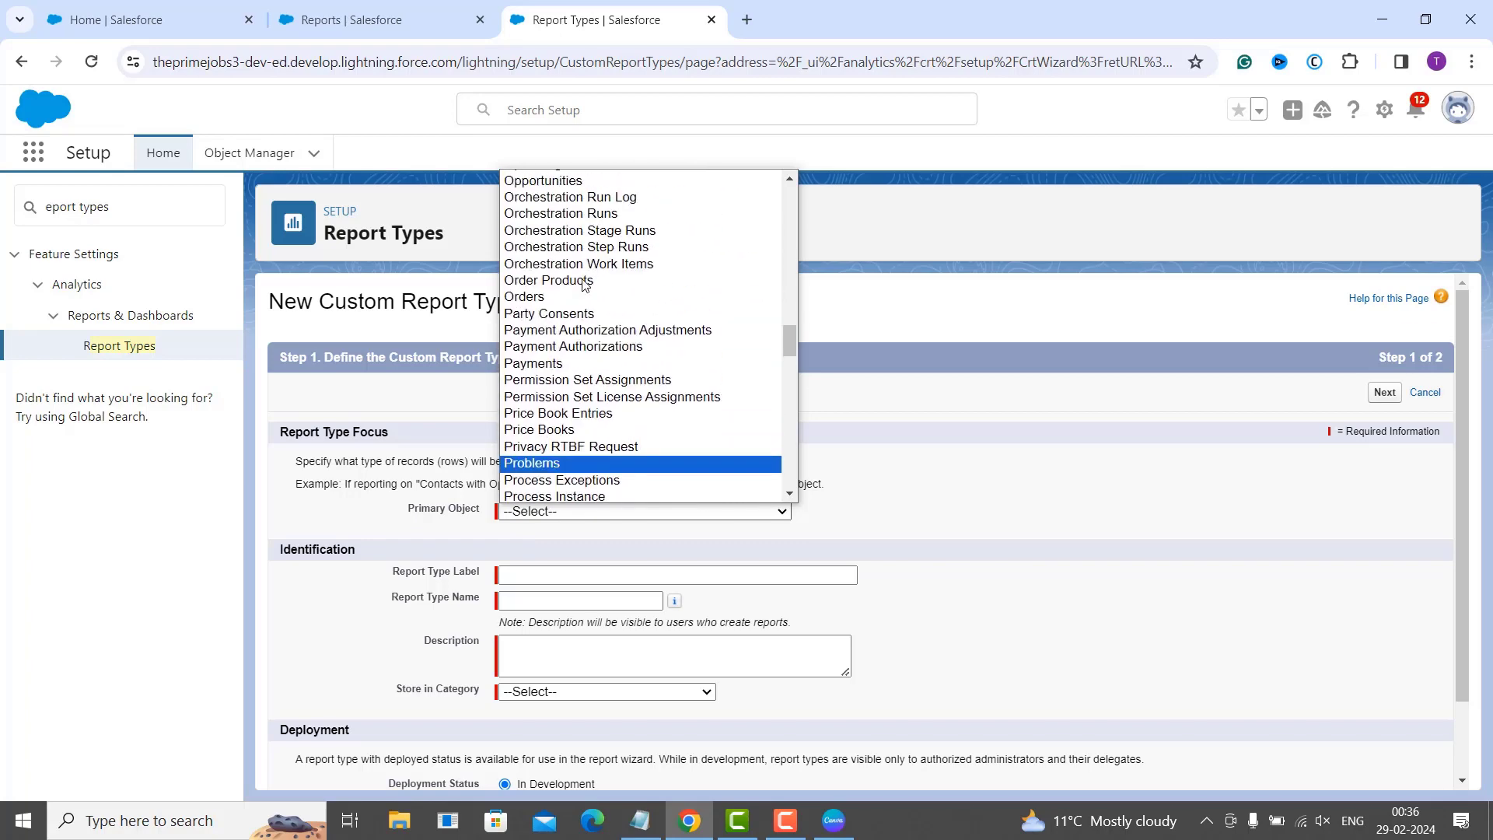
{"action": "left_click", "coordinate": [570, 187]}
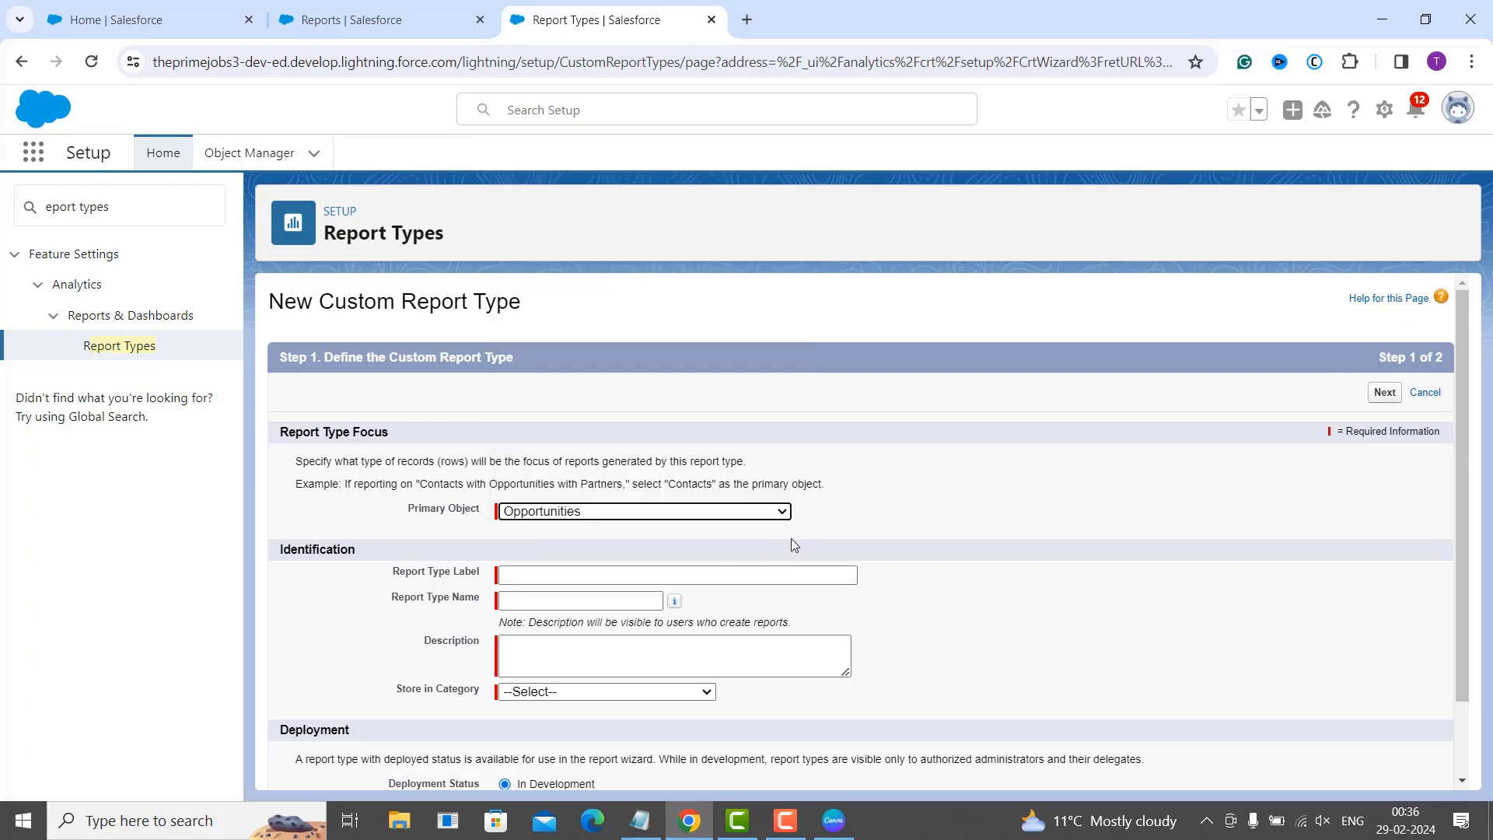
- Label the custom report type "Opportunities Feedback", with Opportunities_Feedback as its report type name
{"action": "scroll", "coordinate": [793, 544], "scroll_direction": "down", "scroll_amount": 1}
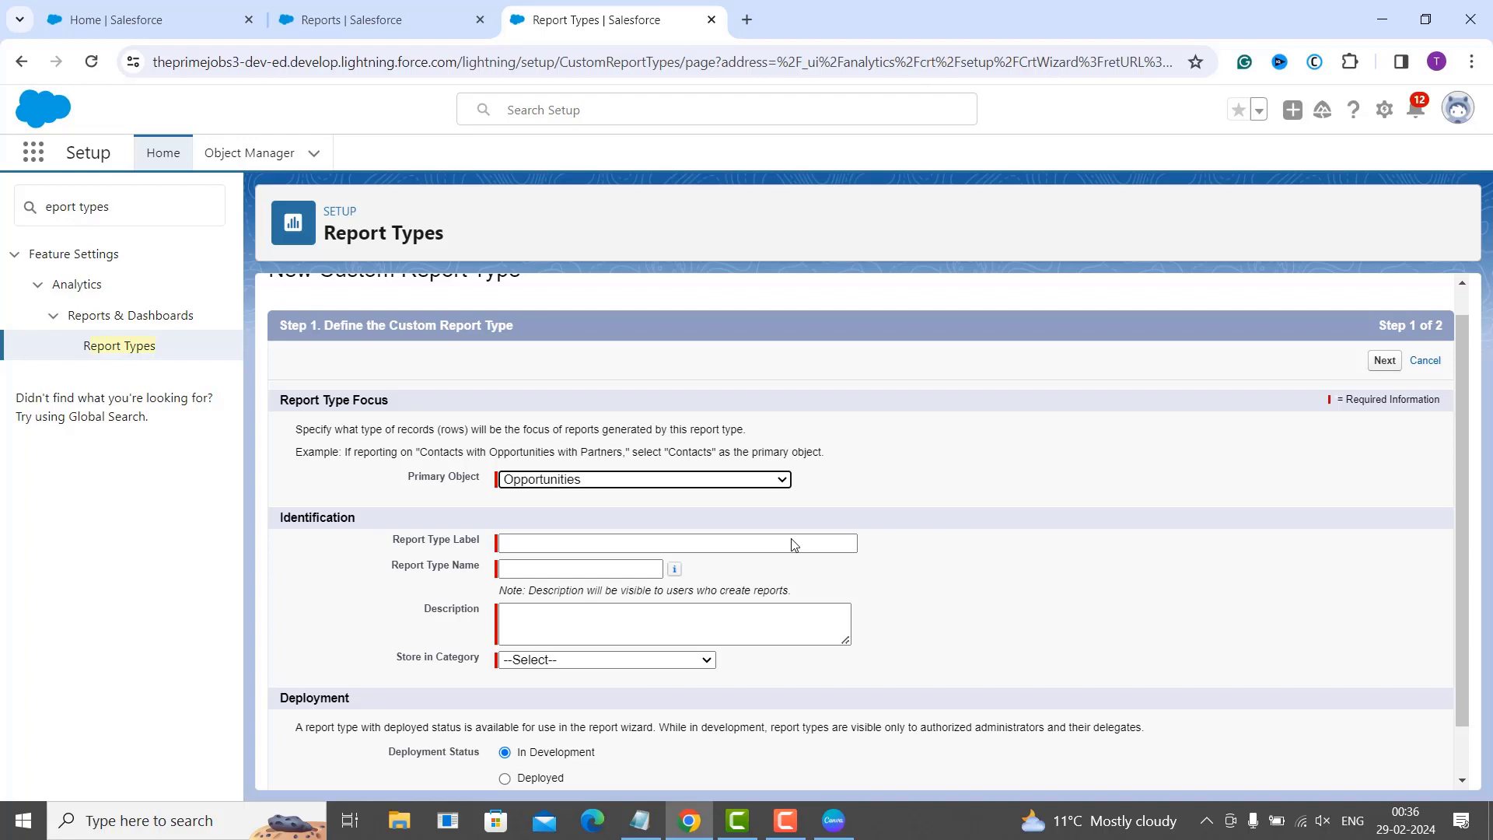
{"action": "left_click", "coordinate": [793, 543]}
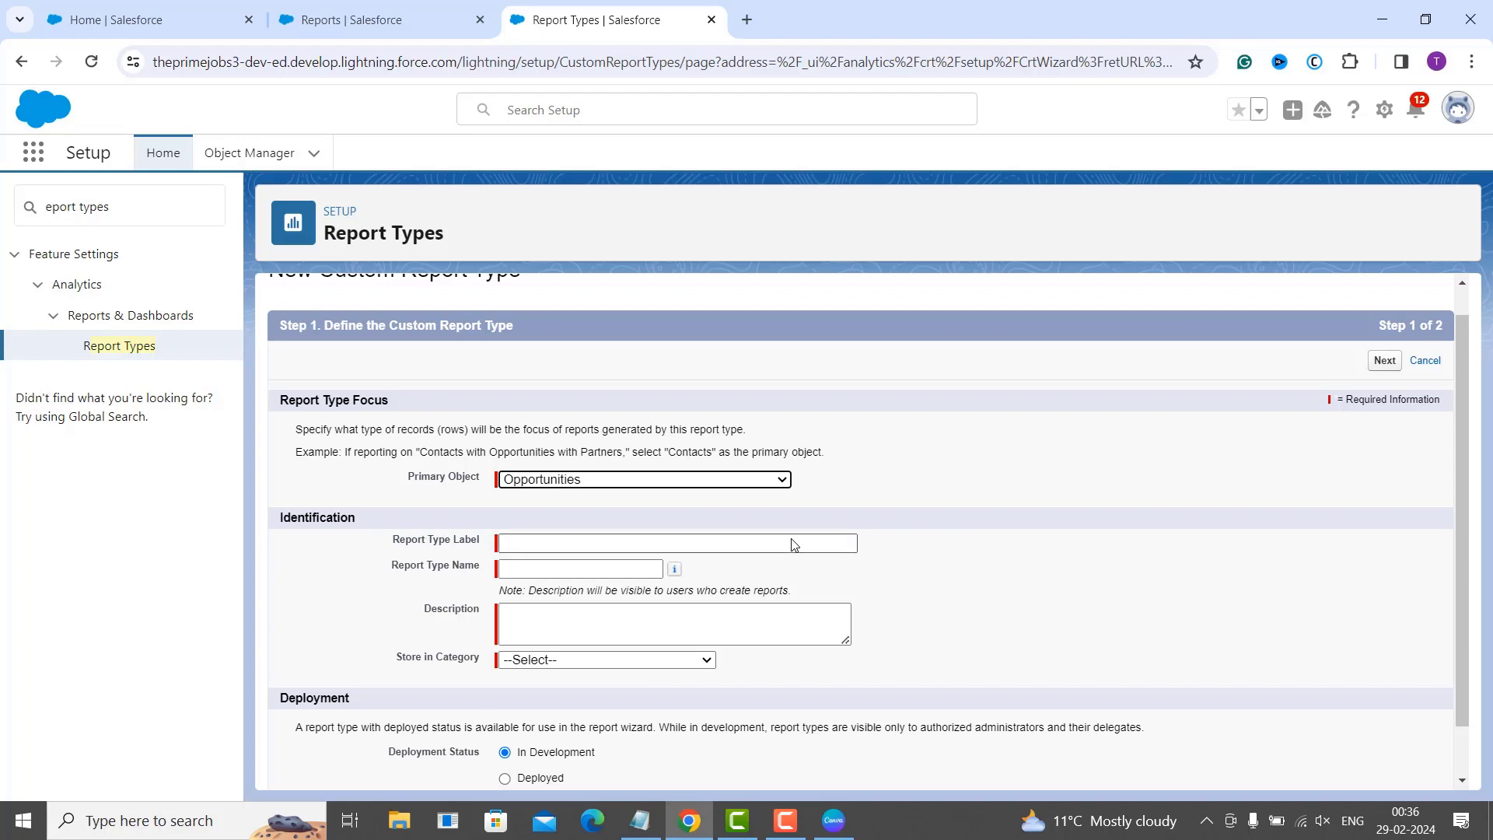
{"action": "scroll", "coordinate": [793, 544], "scroll_direction": "down", "scroll_amount": 1}
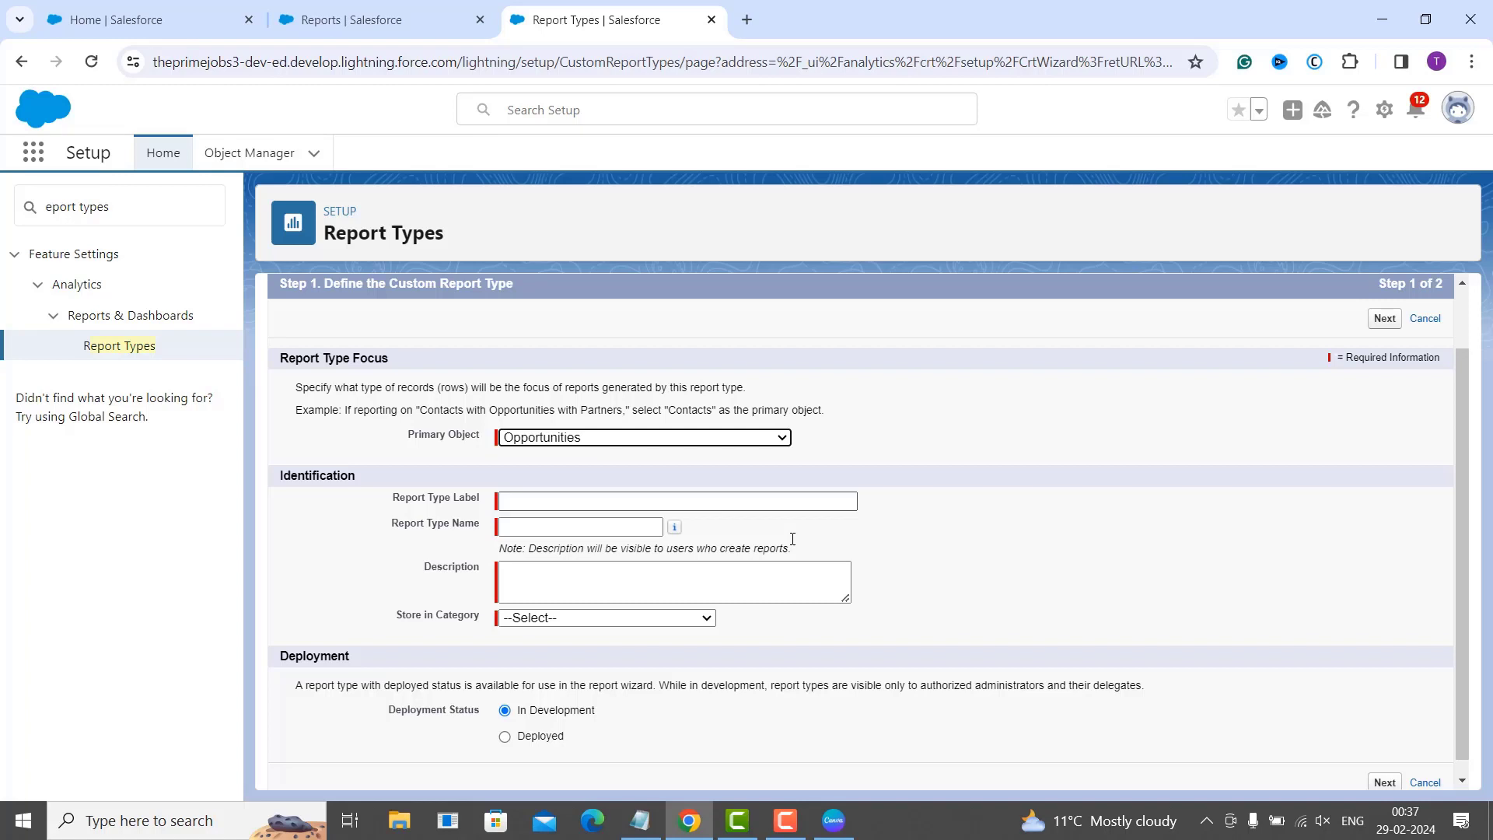
{"action": "left_click", "coordinate": [514, 505]}
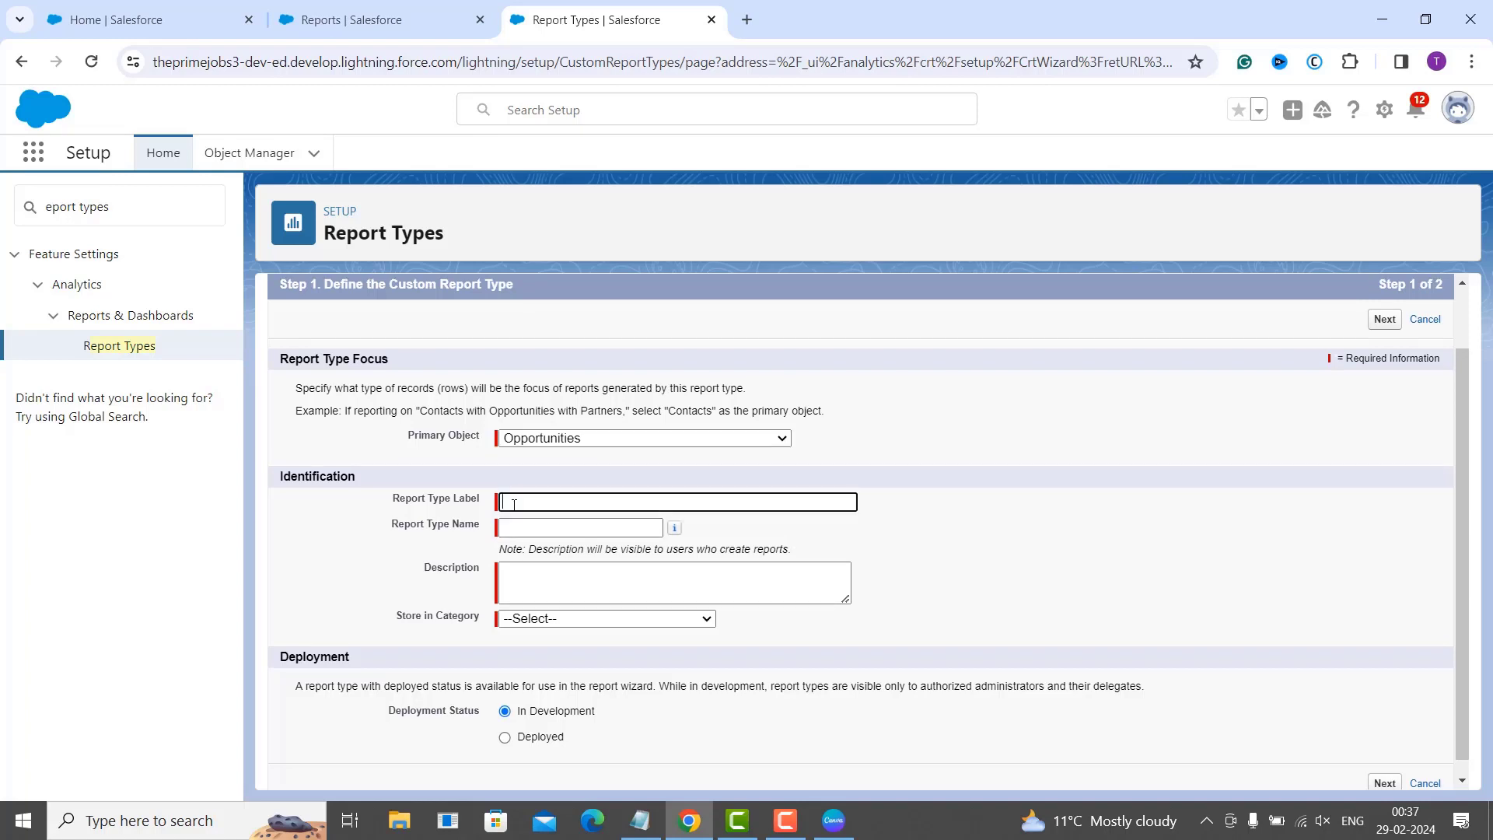
{"action": "type", "text": "Opportunities Feedback"}
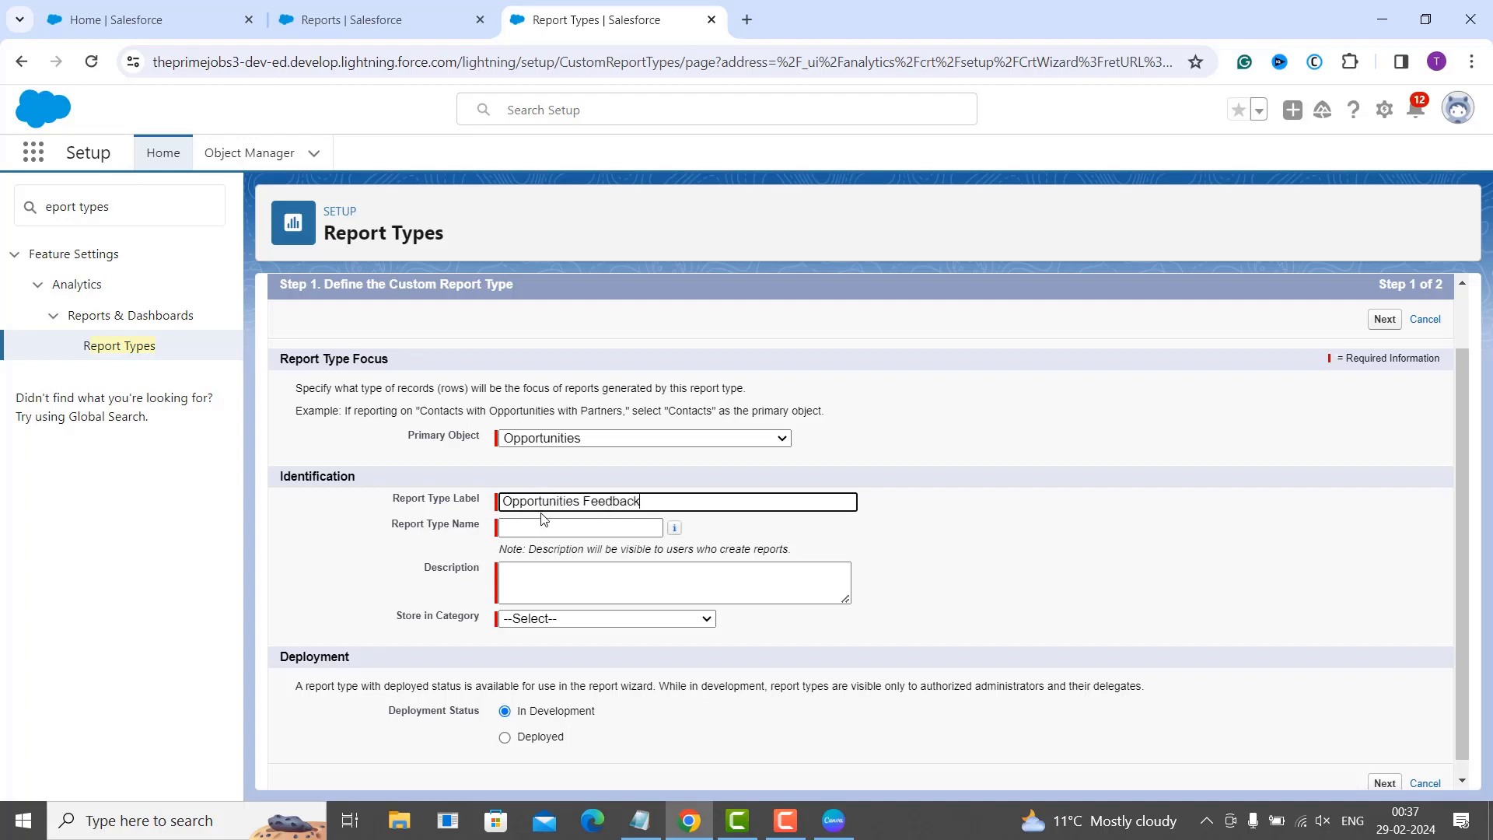
{"action": "left_click", "coordinate": [543, 524]}
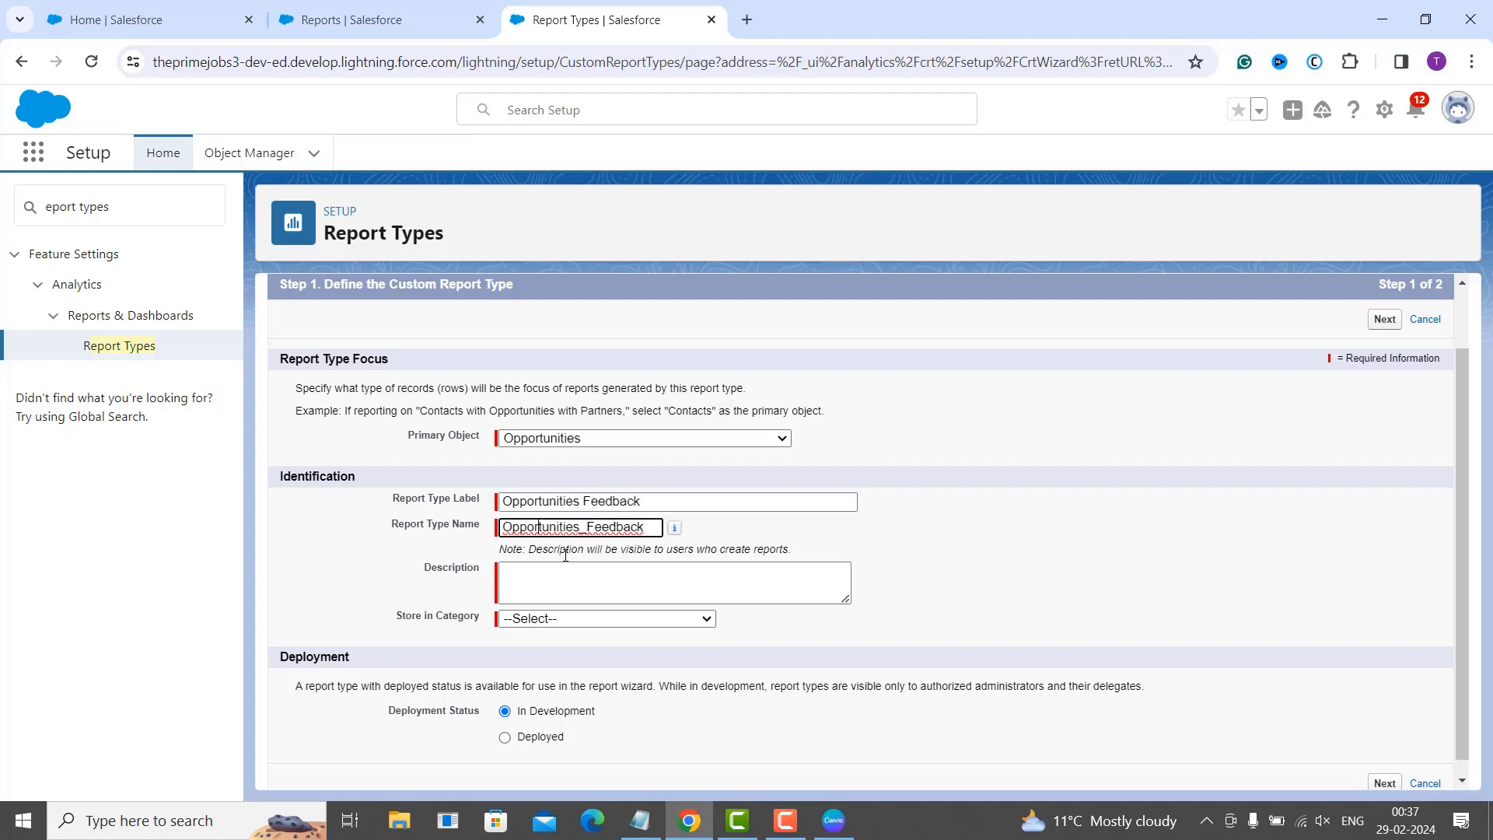
- Set the custom report type to be stored in the Opportunities category
{"action": "left_click", "coordinate": [550, 580]}
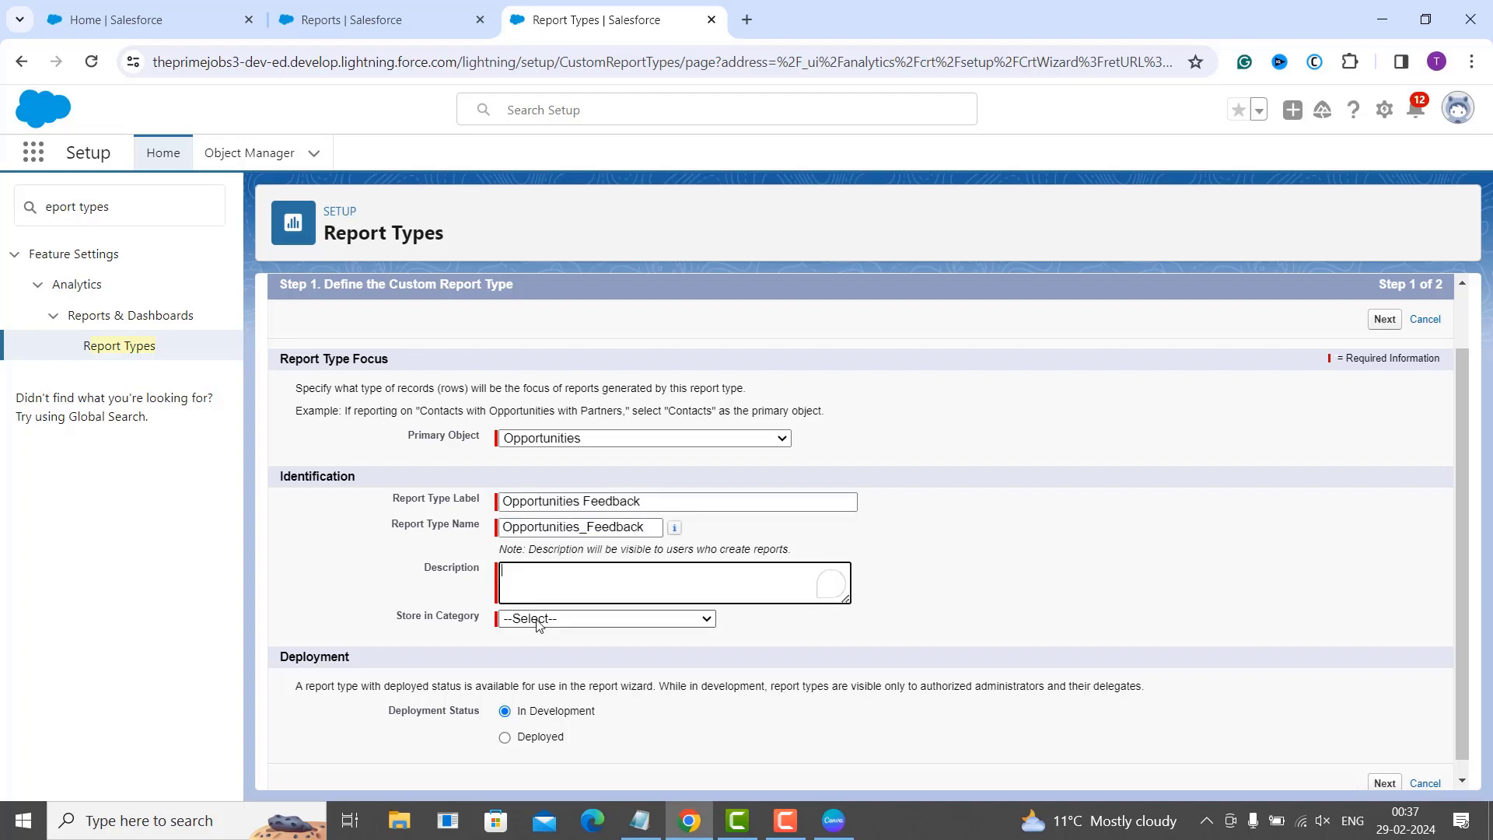
{"action": "left_click", "coordinate": [536, 620]}
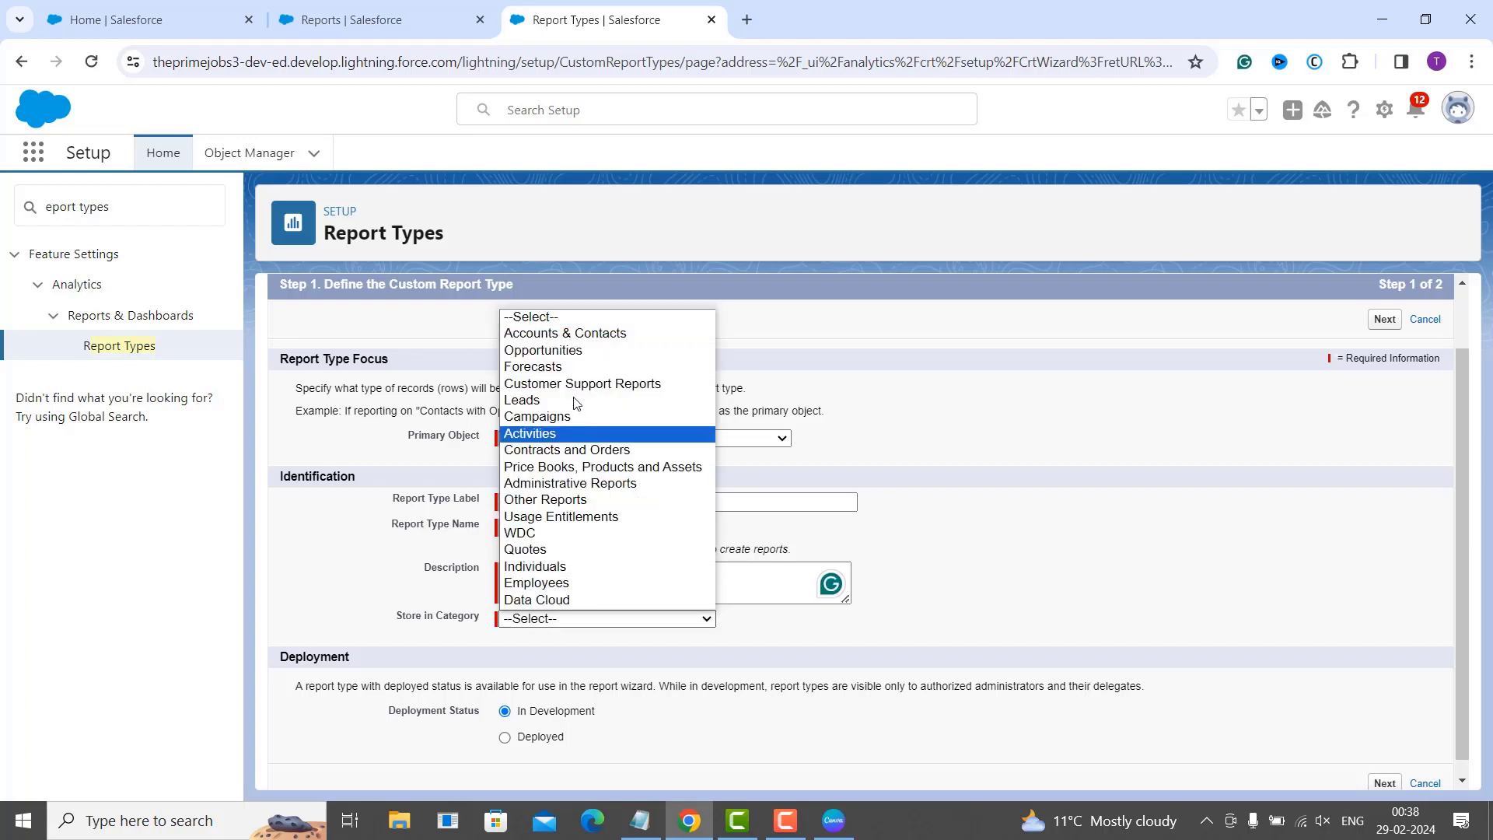
{"action": "left_click", "coordinate": [576, 351]}
{"action": "scroll", "coordinate": [930, 463], "scroll_direction": "down", "scroll_amount": 1}
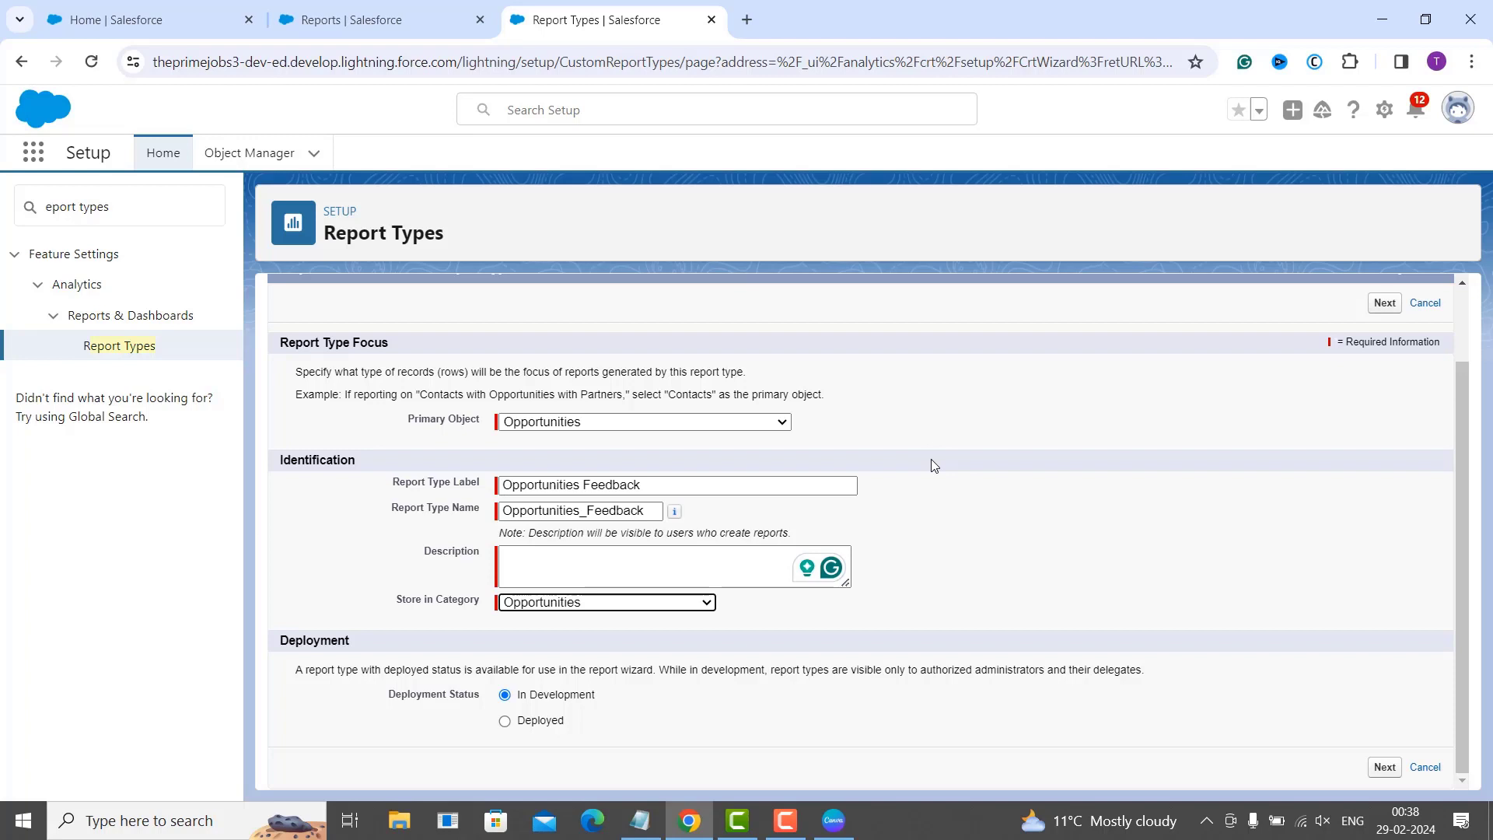
- Set the custom report type's status to Deployed, enter the description "Opportunities Feedback" and continue to the record set definition
{"action": "left_click", "coordinate": [505, 722]}
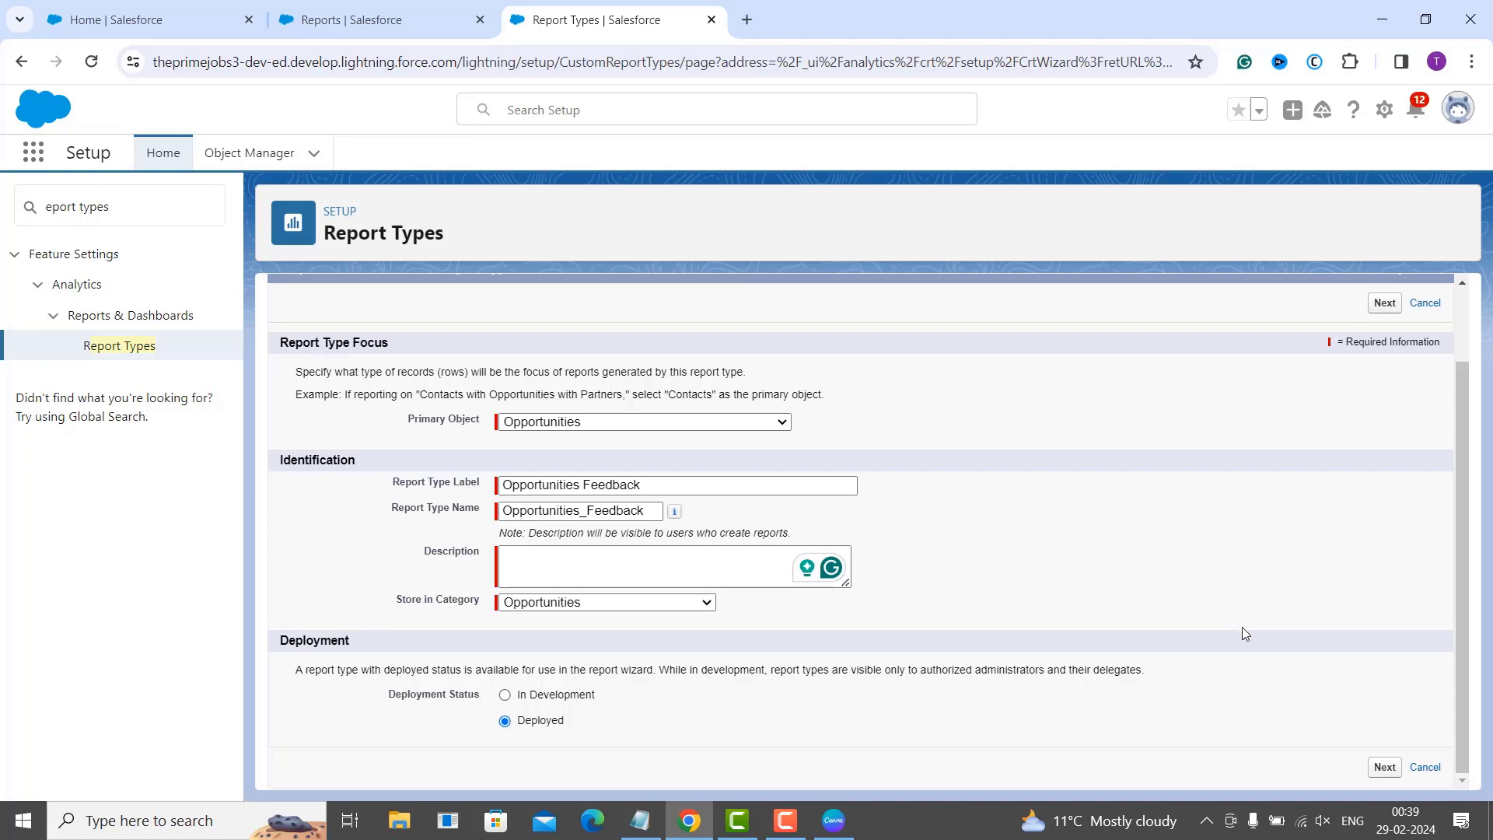
{"action": "key", "text": "Return"}
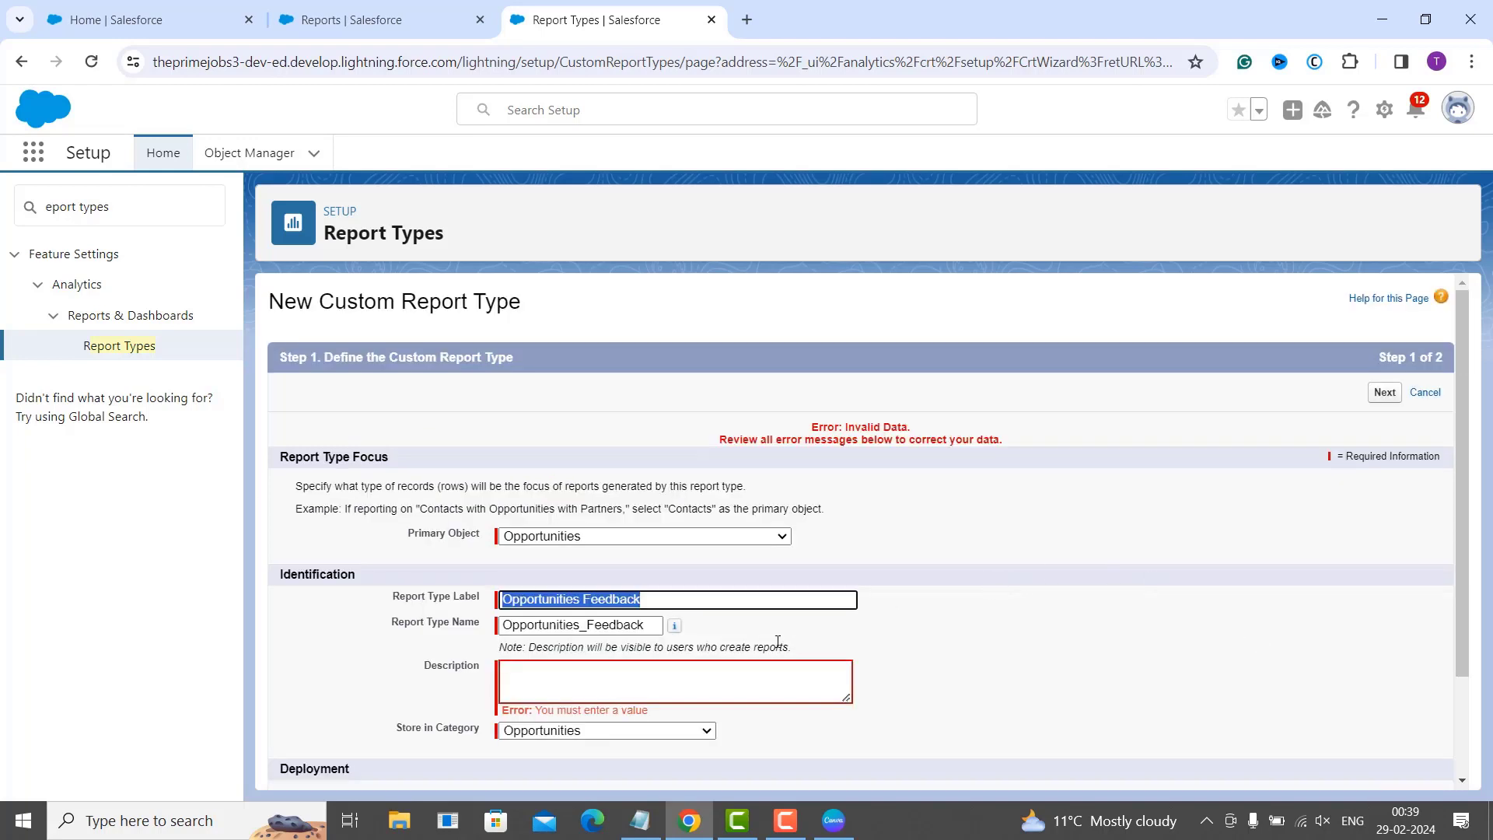
{"action": "left_click", "coordinate": [703, 672]}
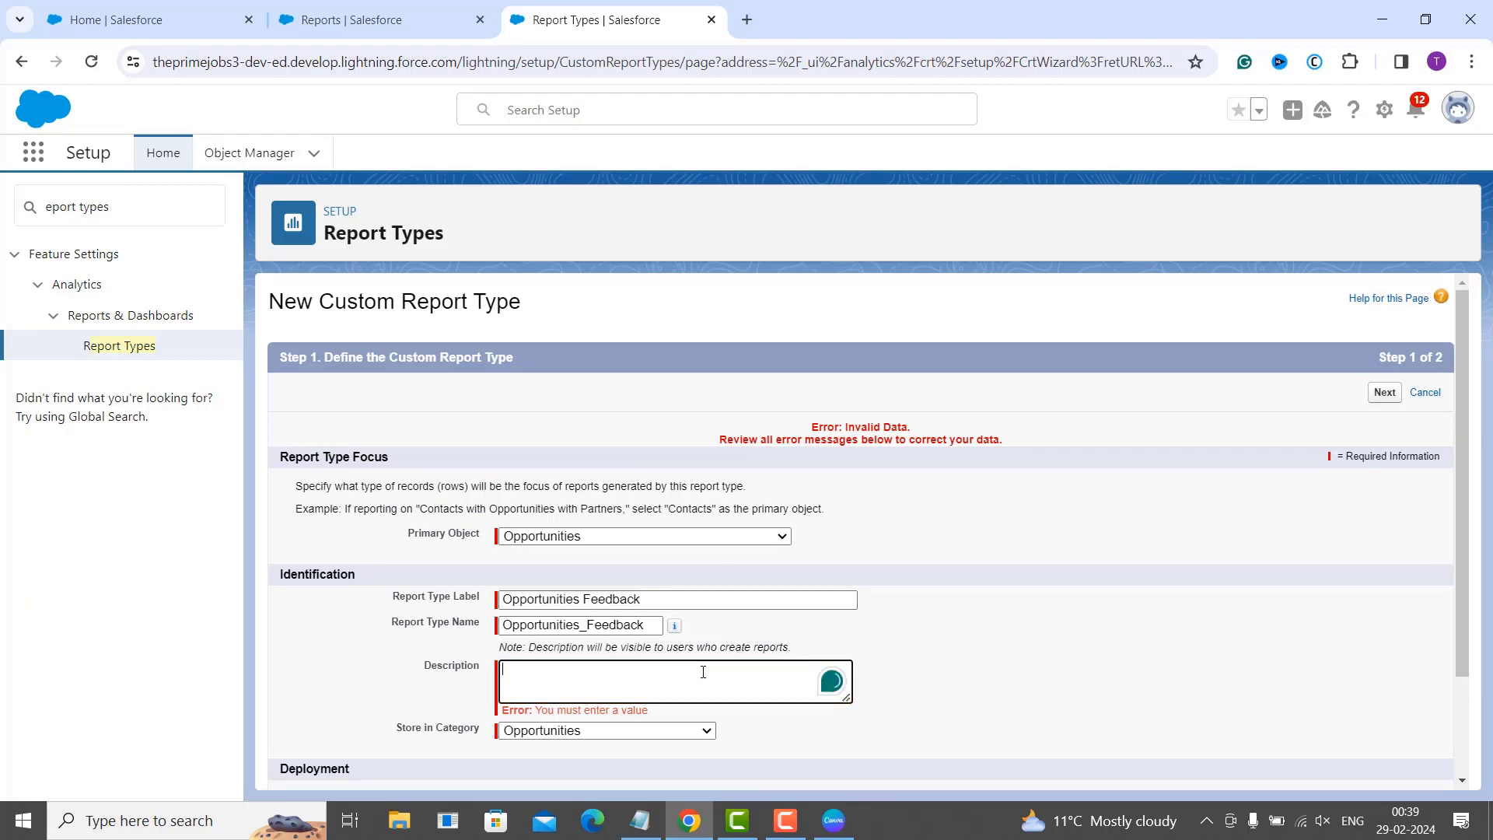
{"action": "scroll", "coordinate": [703, 671], "scroll_direction": "down", "scroll_amount": 1}
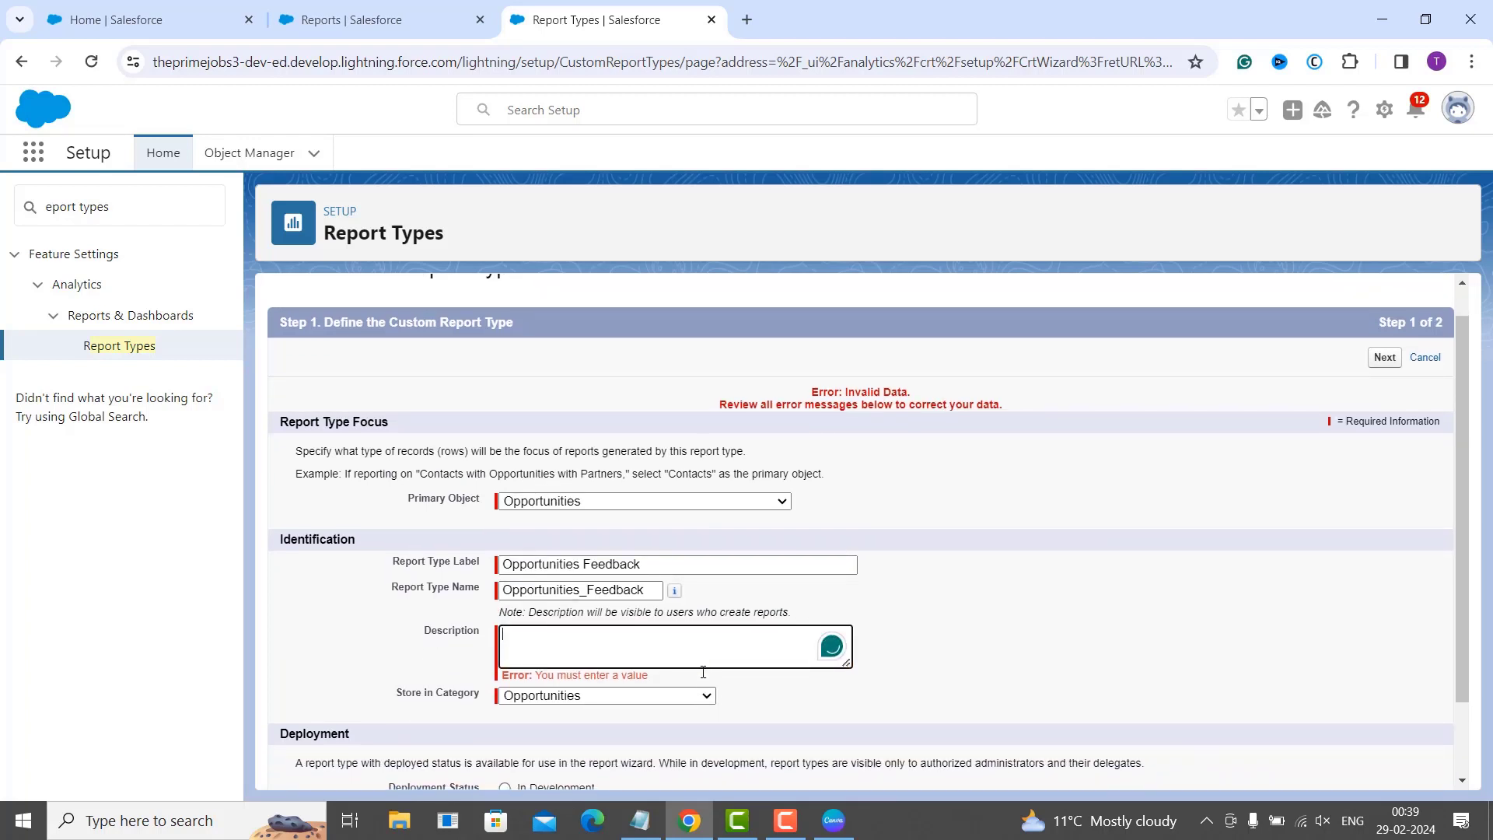
{"action": "type", "text": "Opportunities "}
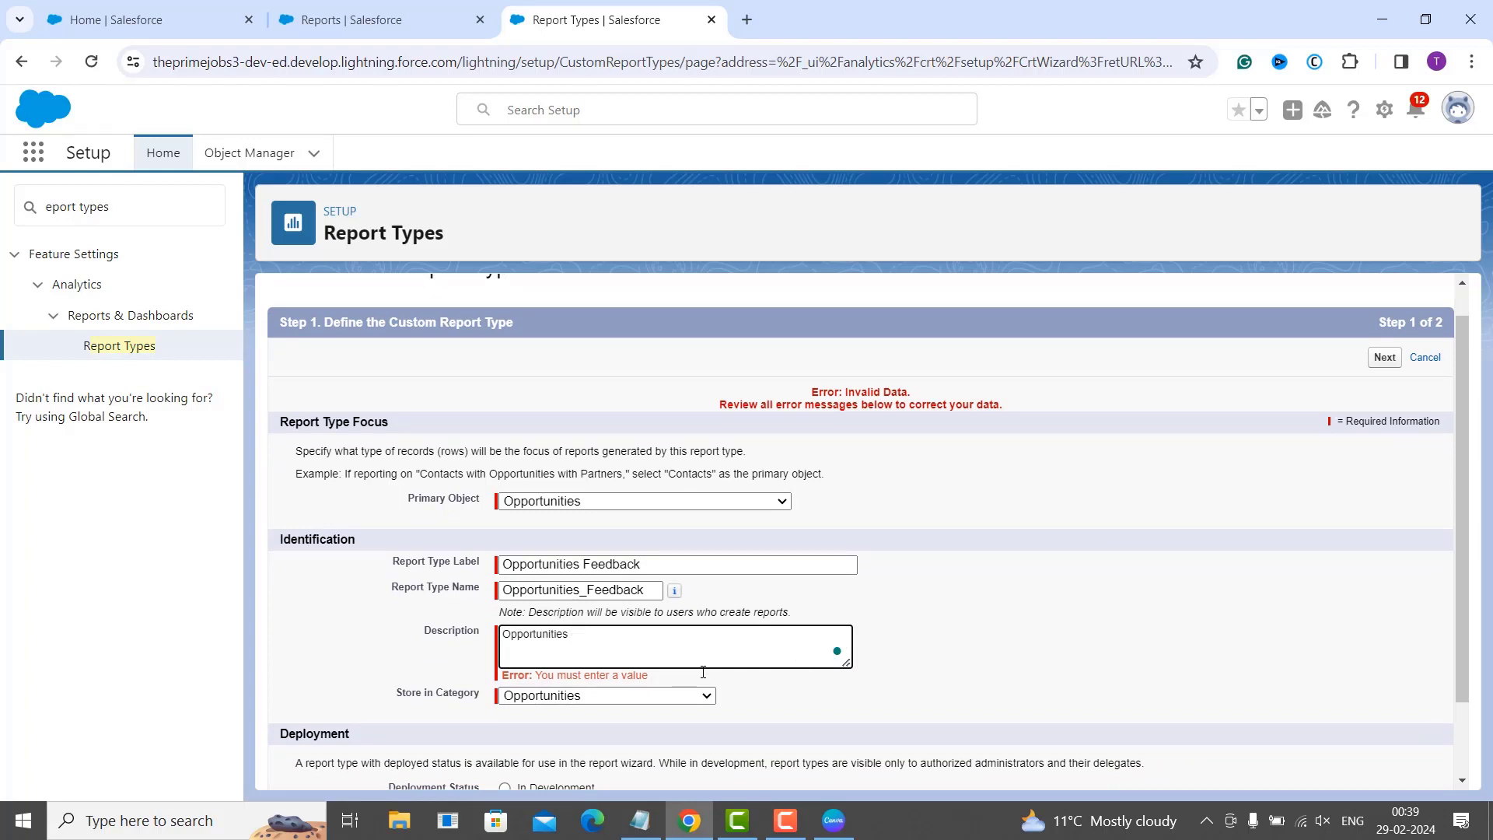
{"action": "type", "text": "Feedback"}
{"action": "left_click", "coordinate": [1371, 439]}
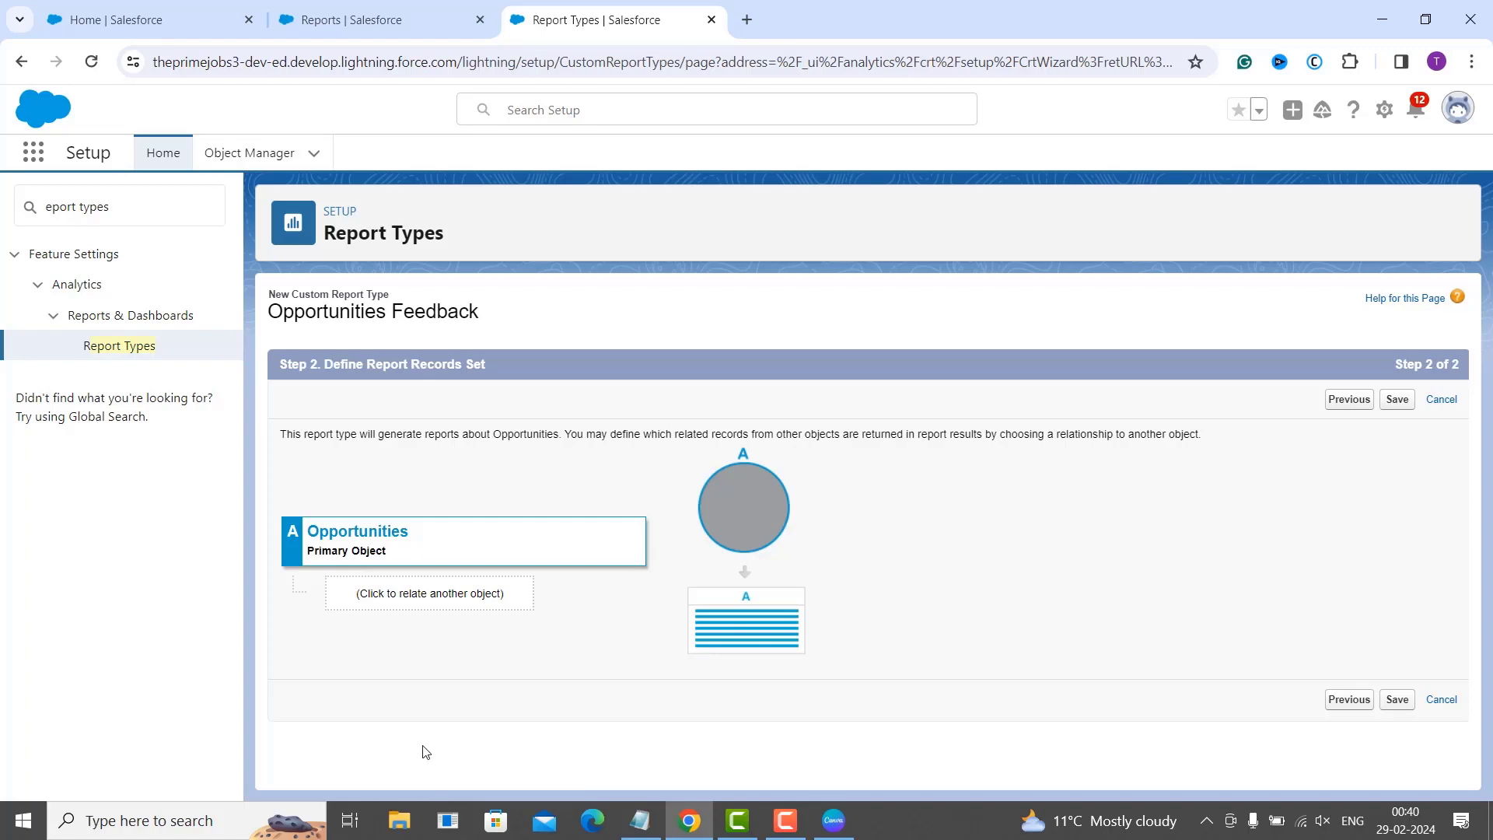
- Relate Feedbacks to Opportunities, keeping the option that each "A" record must have a related "B" record, and save the report type
{"action": "left_click", "coordinate": [448, 599]}
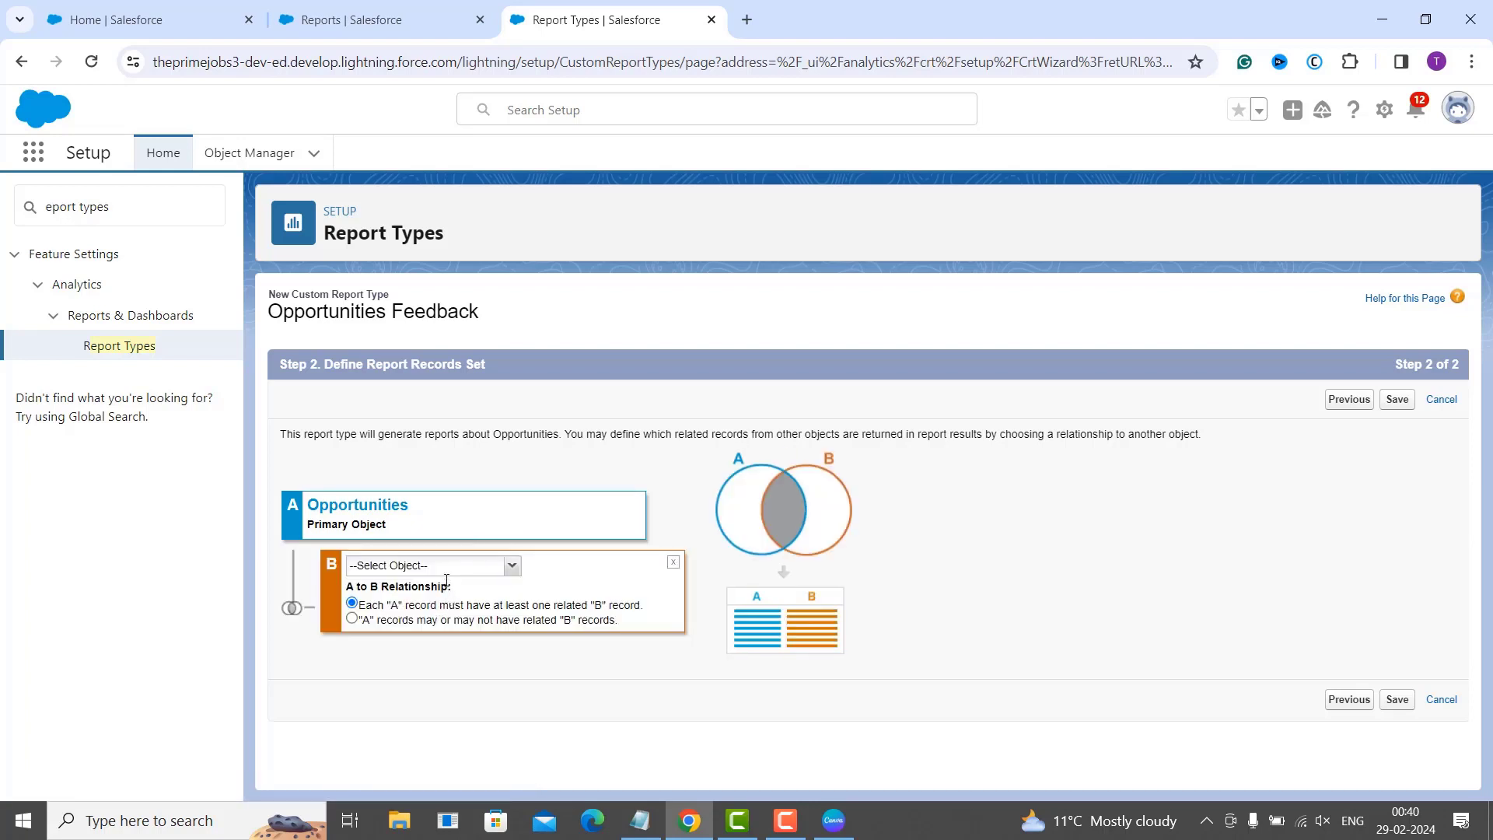
{"action": "left_click", "coordinate": [511, 567]}
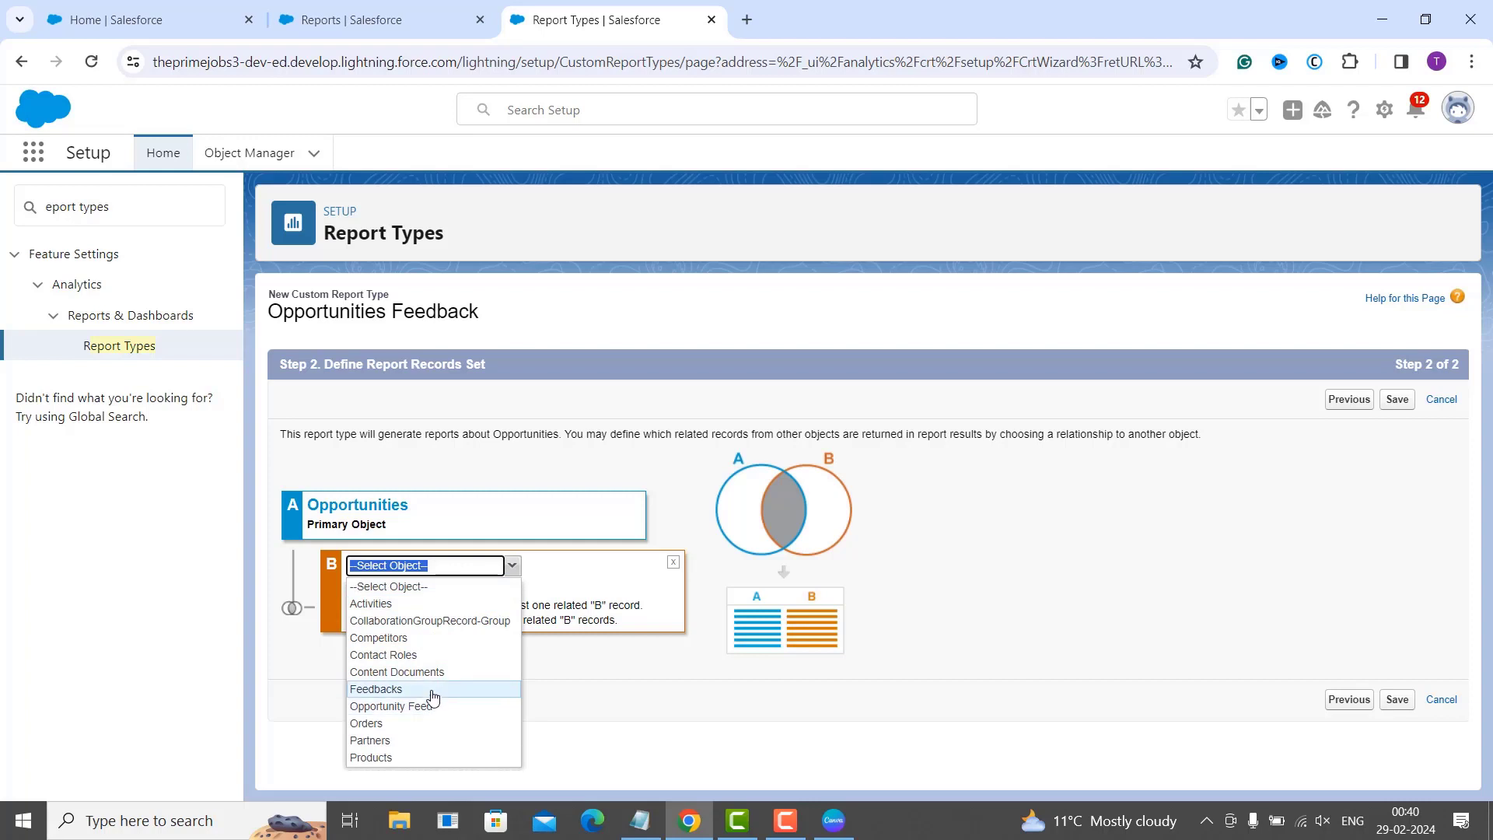
{"action": "left_click", "coordinate": [433, 692]}
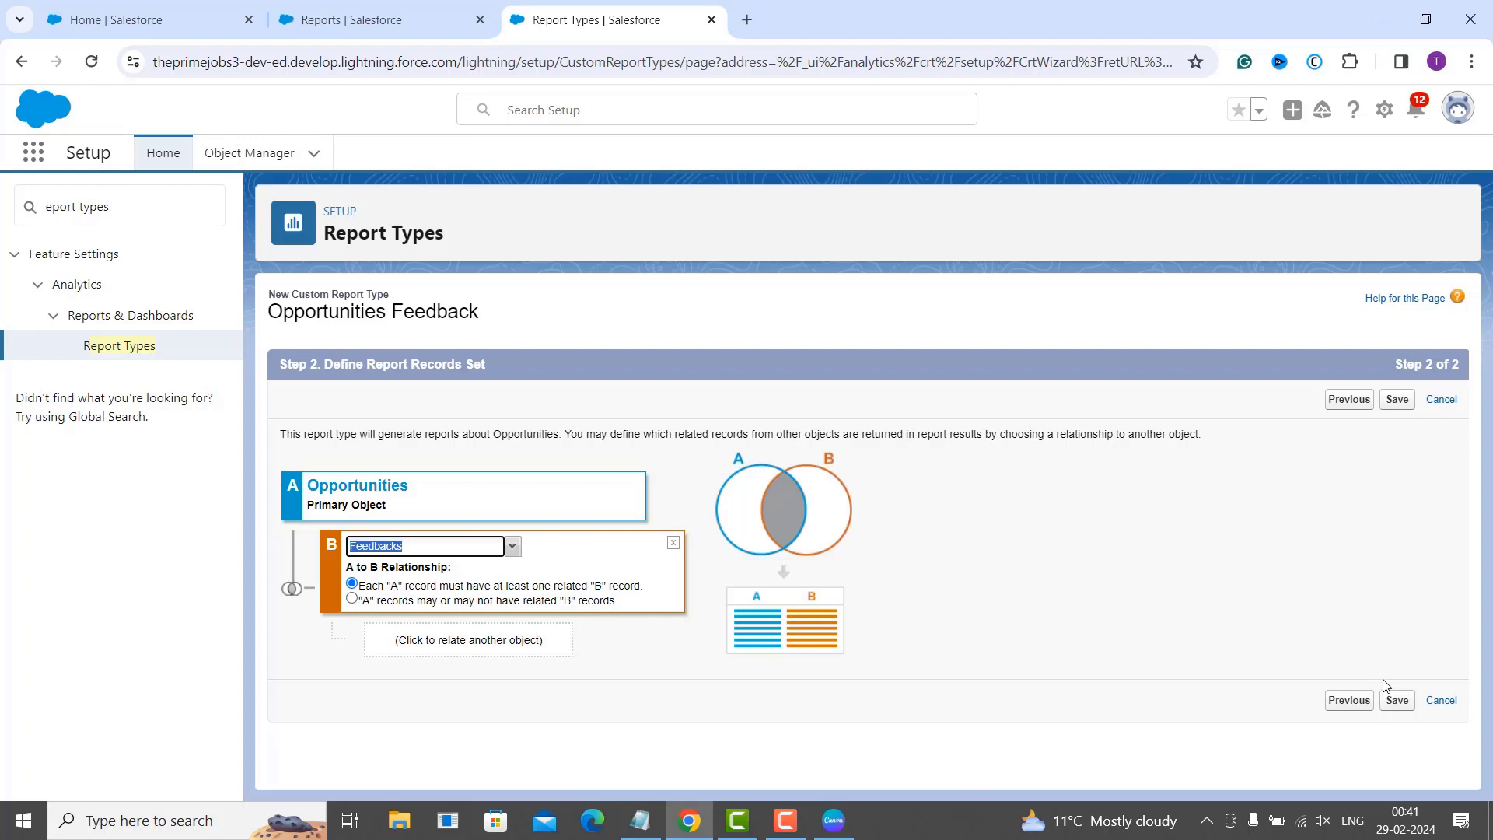
{"action": "left_click", "coordinate": [1397, 701]}
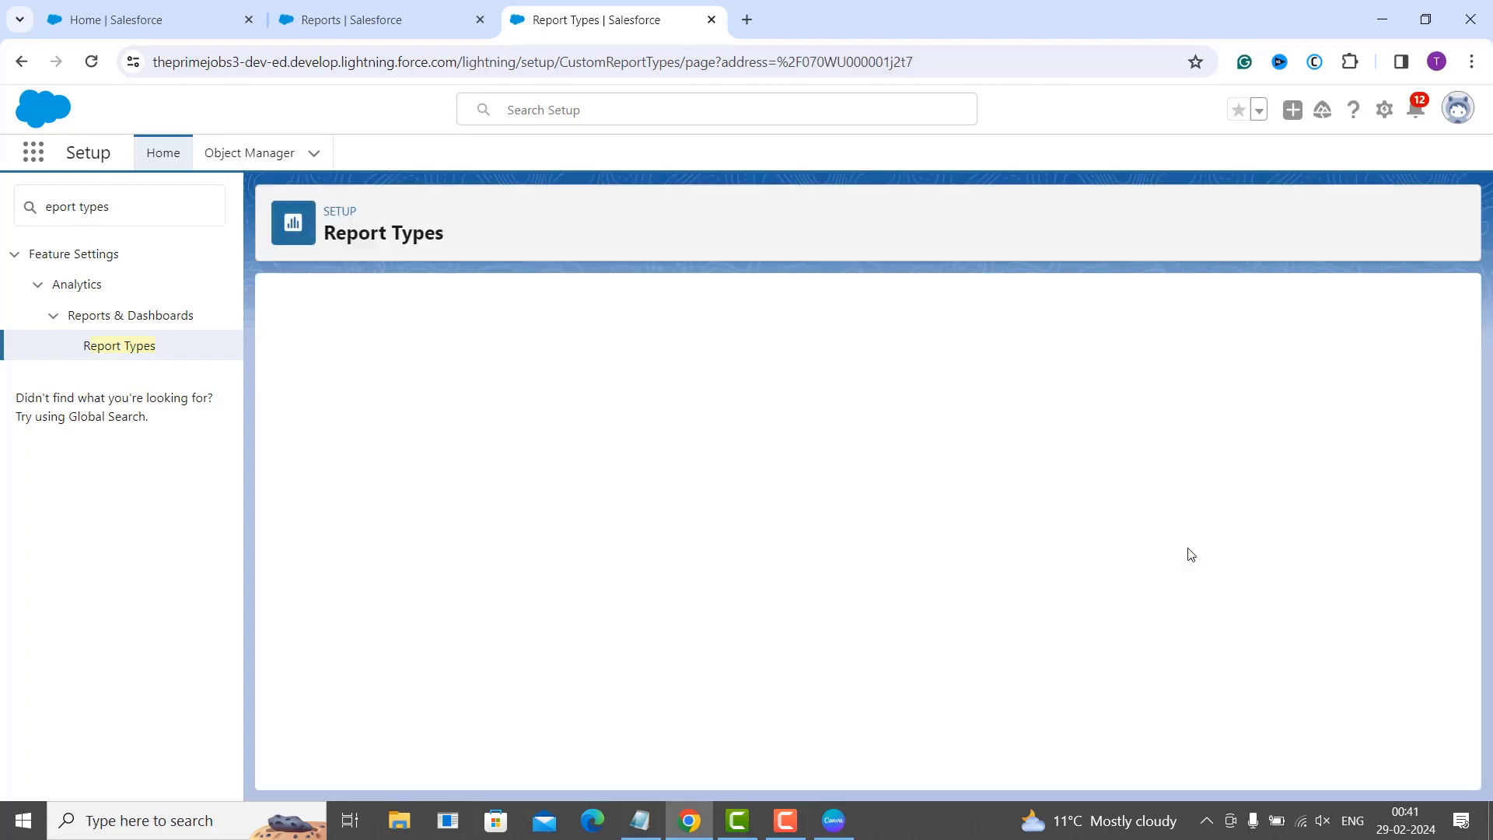
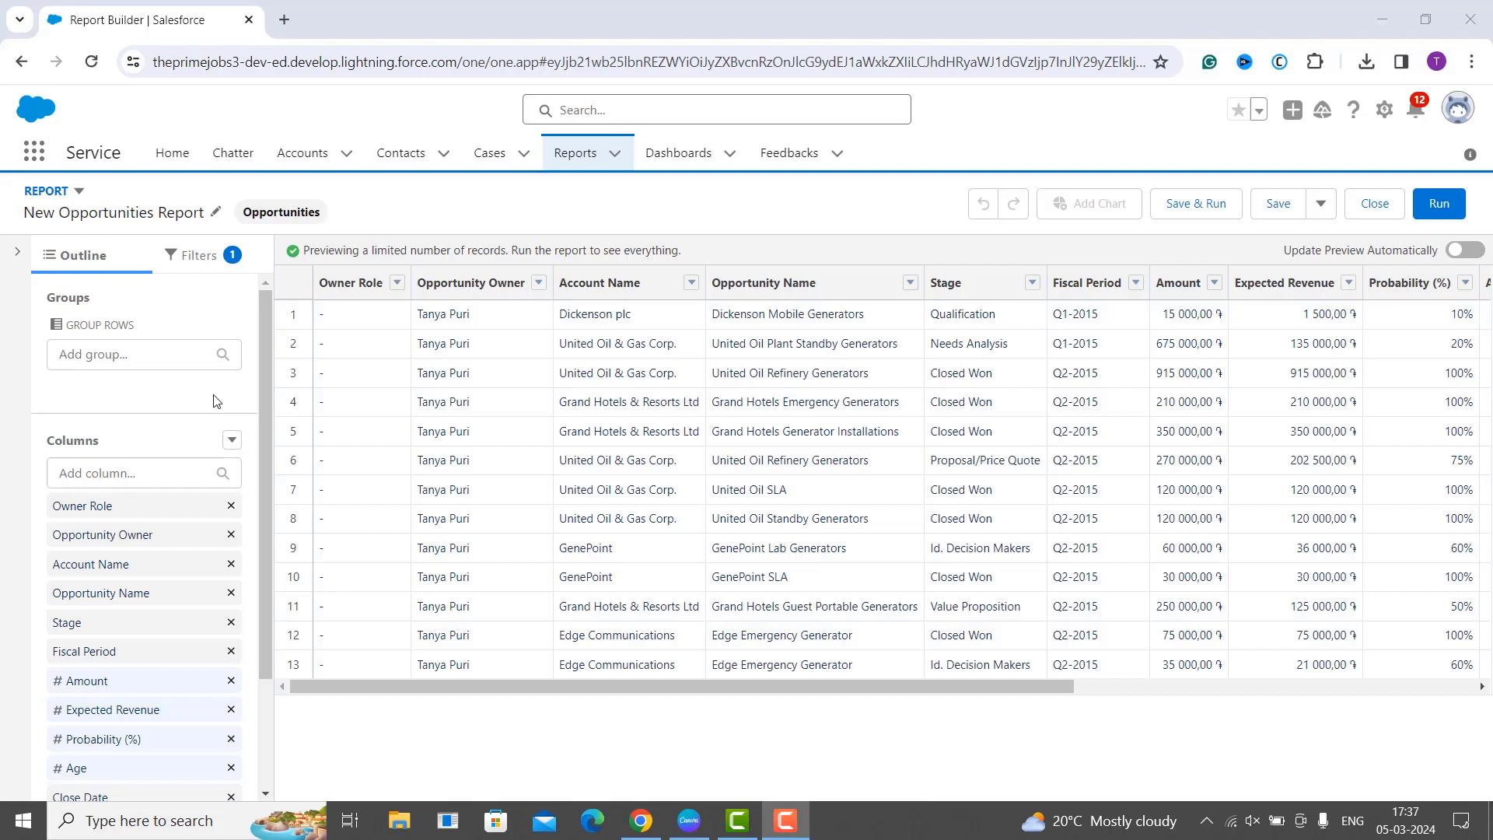
- Show the list of all fields available to the New Opportunities Report and hide it again
{"action": "left_click", "coordinate": [17, 257]}
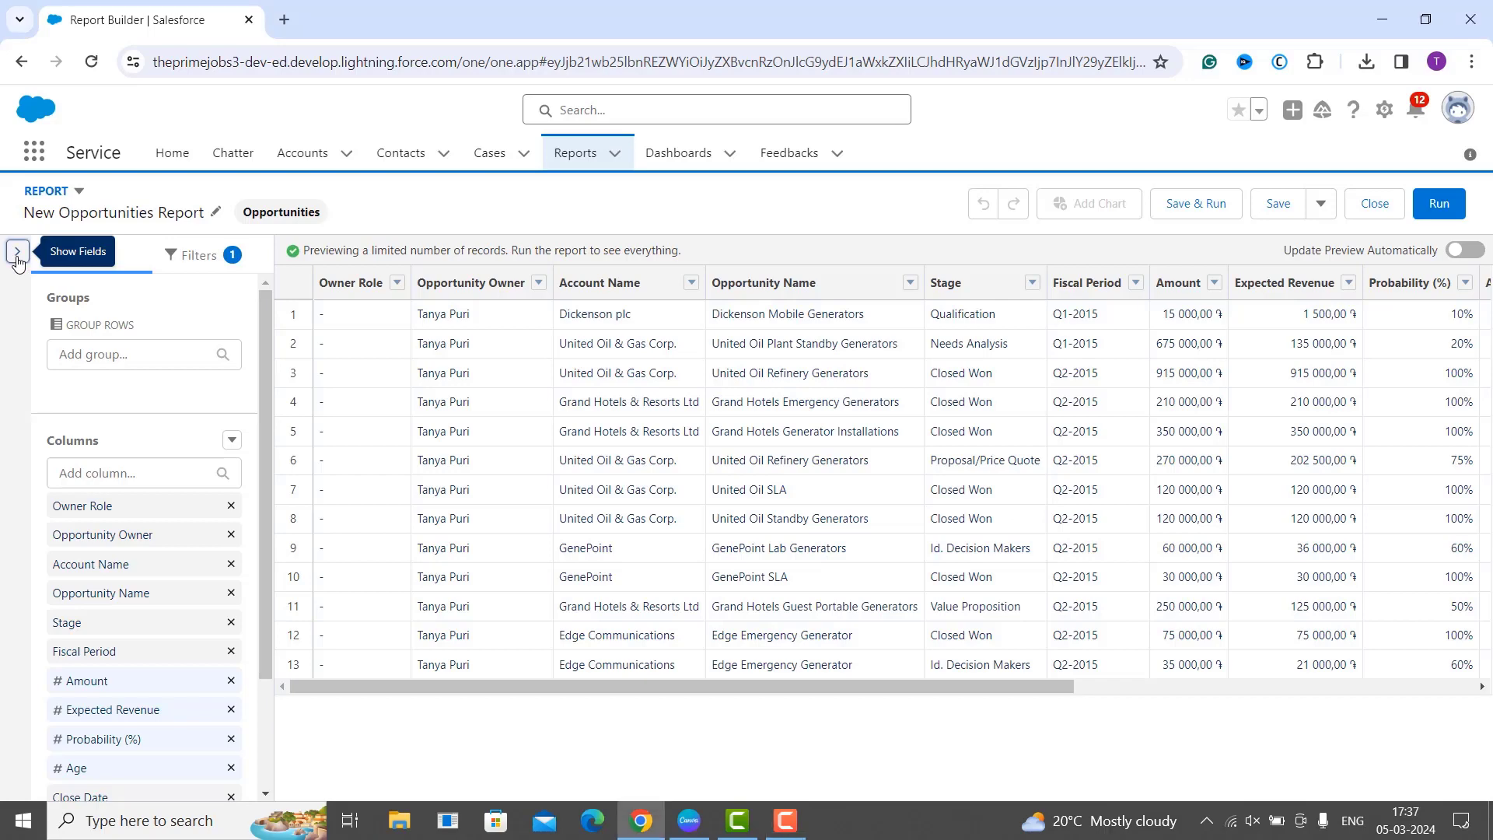
{"action": "left_click", "coordinate": [17, 257]}
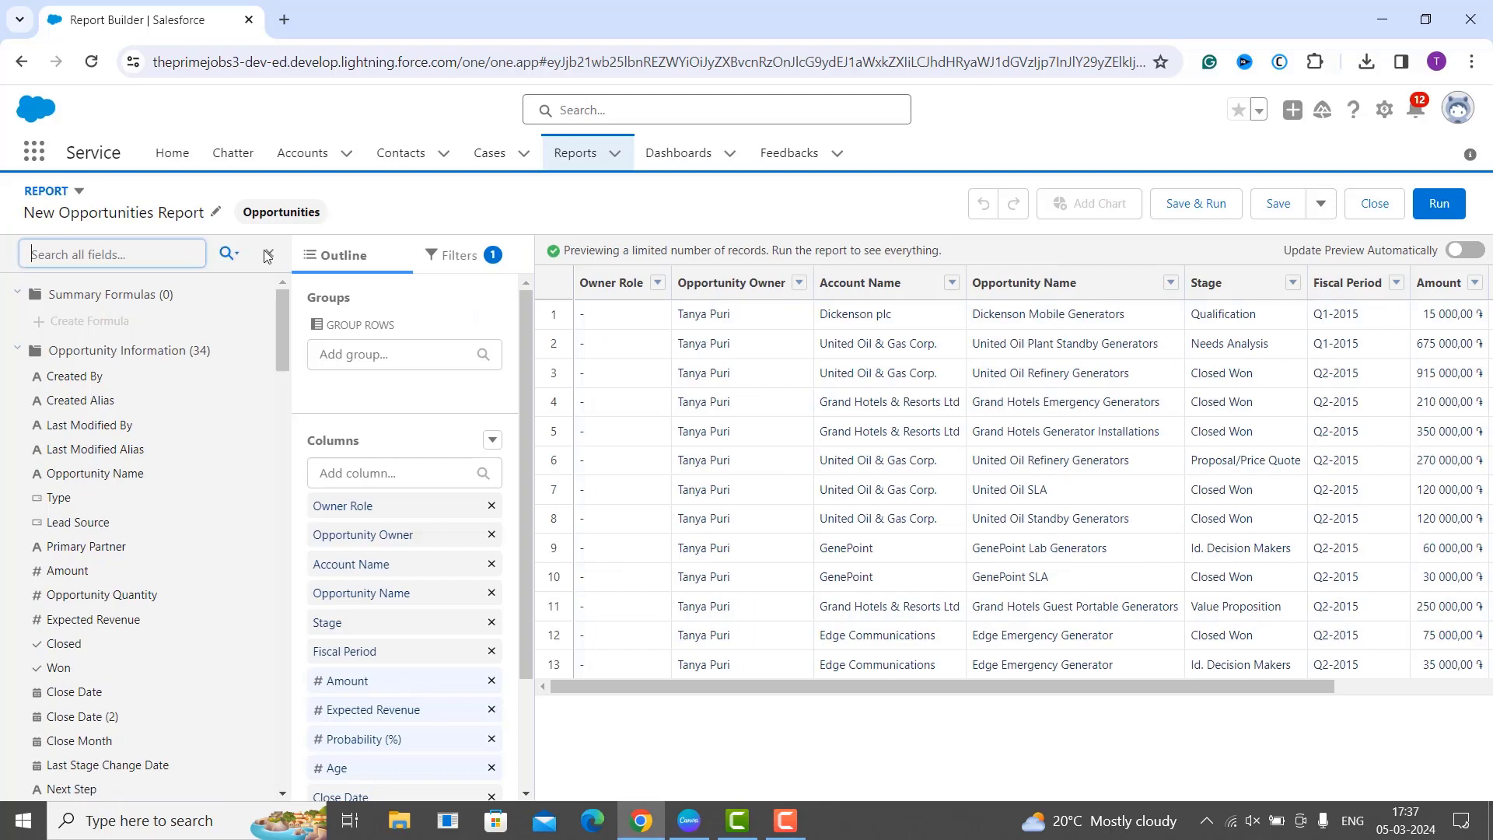
{"action": "left_click", "coordinate": [267, 257]}
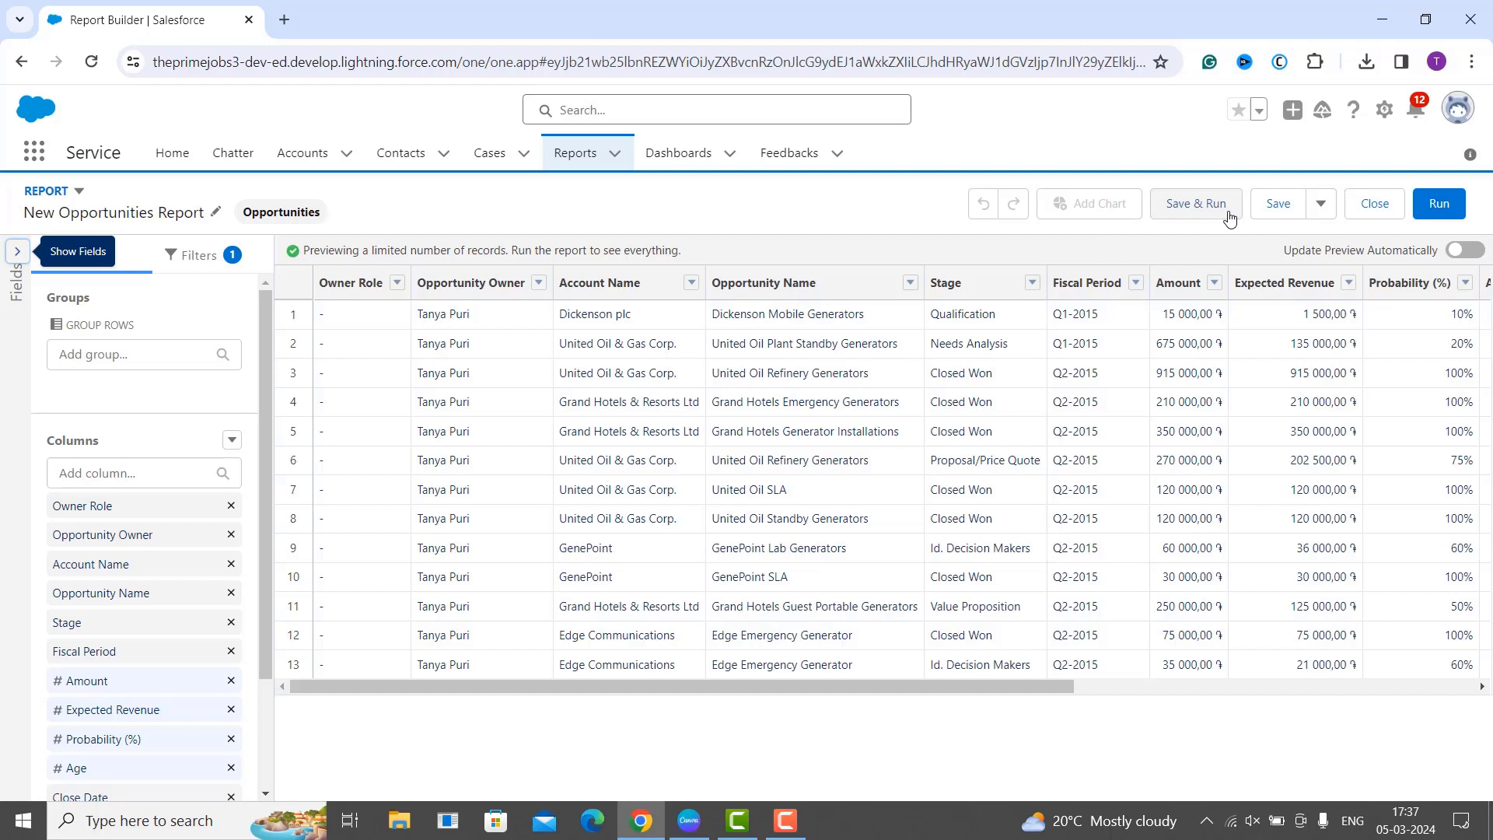
- View the report's name, unique name, description and folder settings, and close them without saving
{"action": "left_click", "coordinate": [1320, 205]}
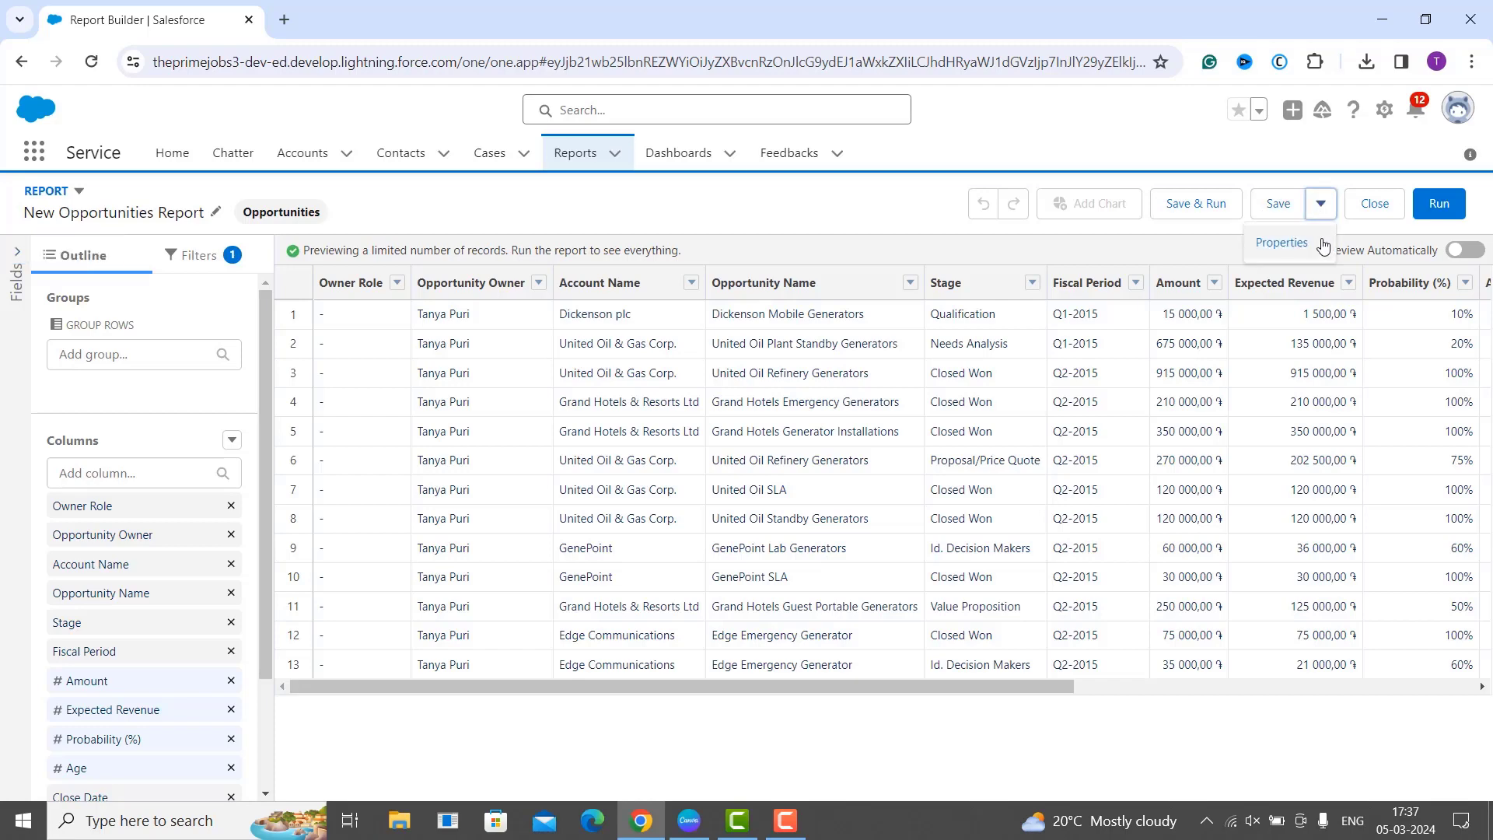
{"action": "left_click", "coordinate": [1319, 250]}
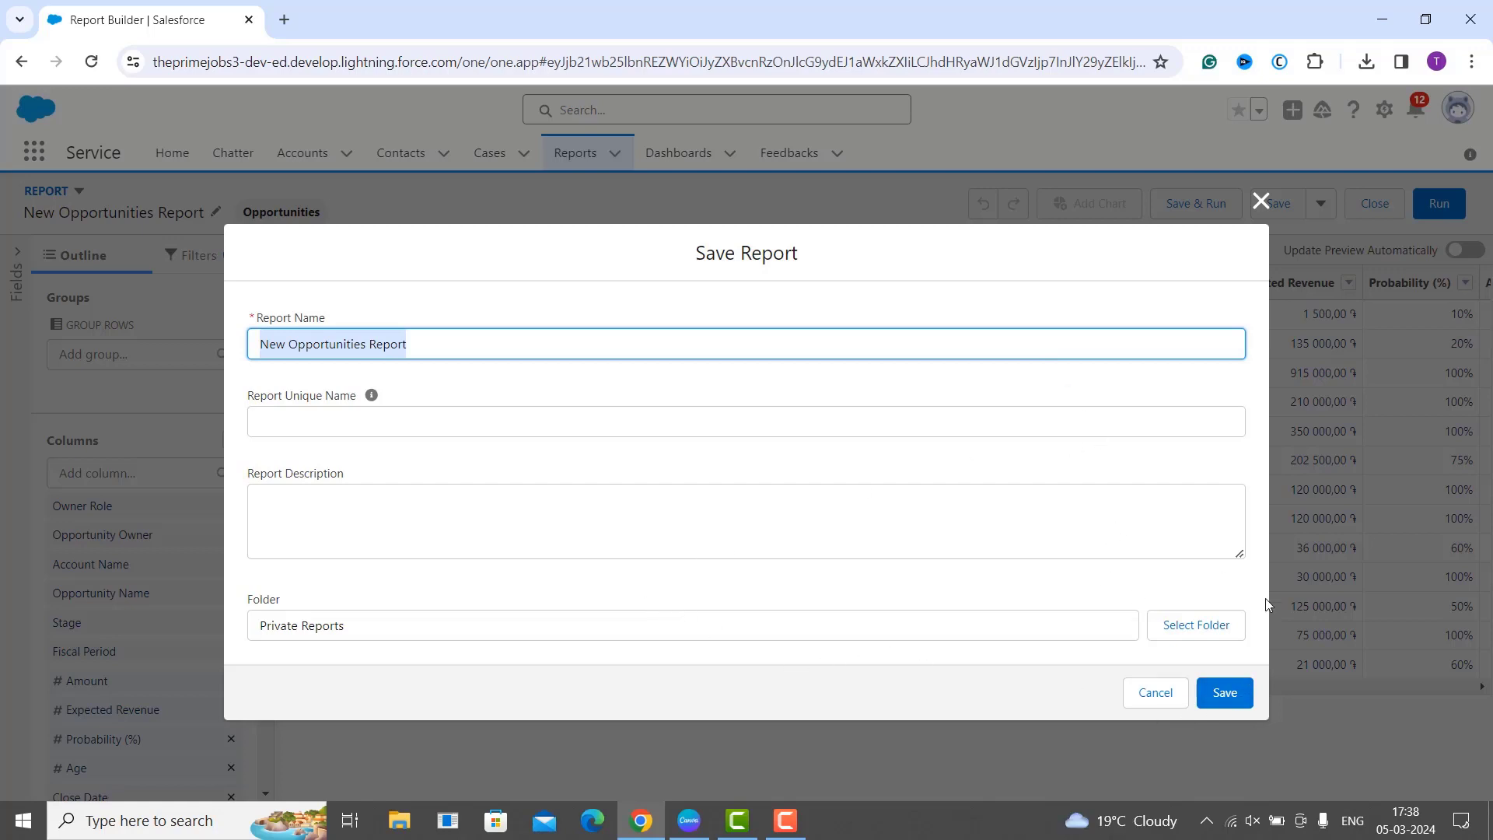
{"action": "left_click", "coordinate": [1260, 200]}
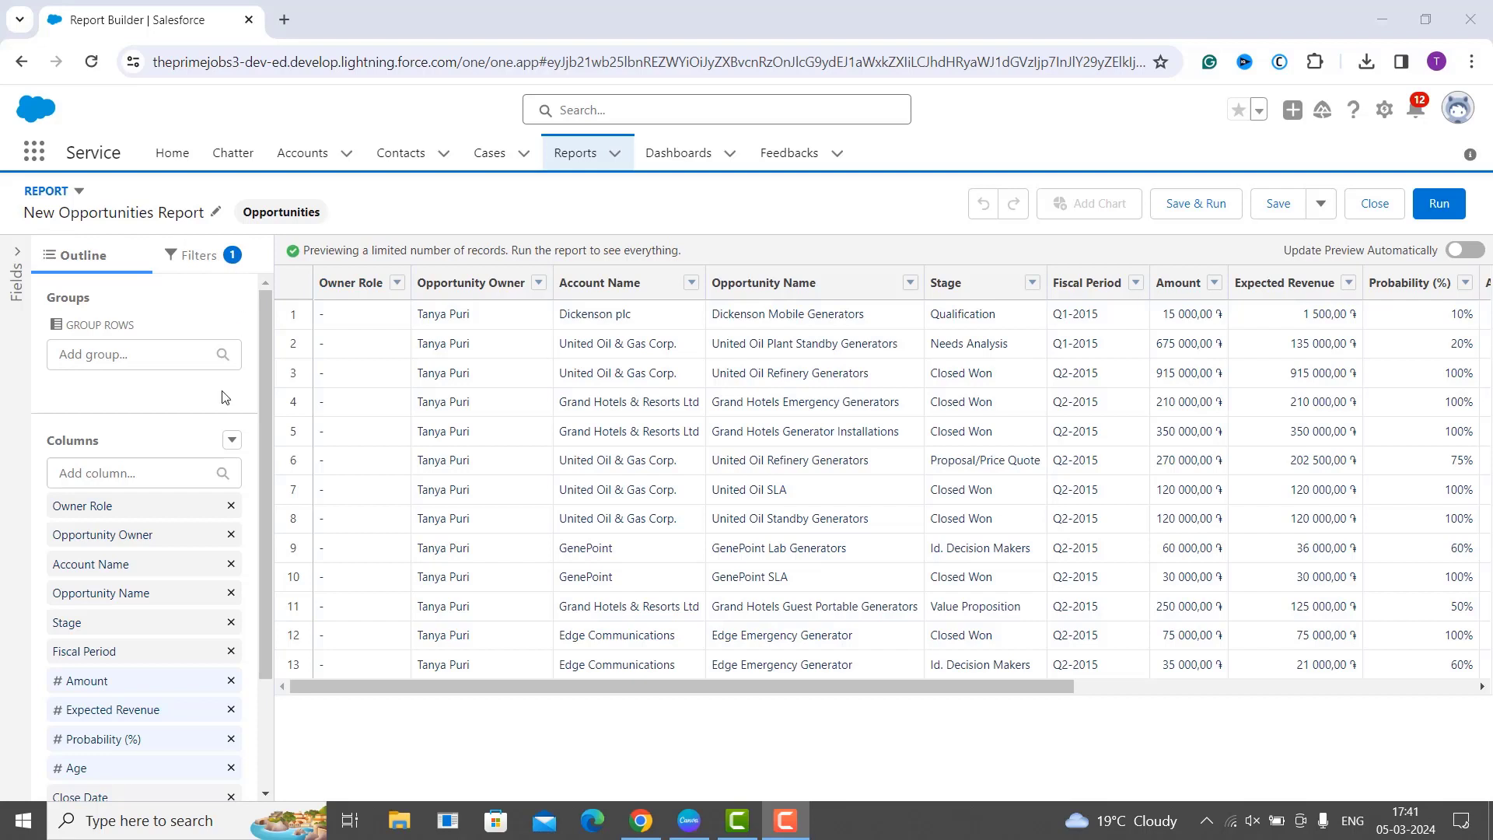
- Remove the Owner Role column from the opportunities report and refresh the preview
{"action": "scroll", "coordinate": [216, 444], "scroll_direction": "down", "scroll_amount": 3}
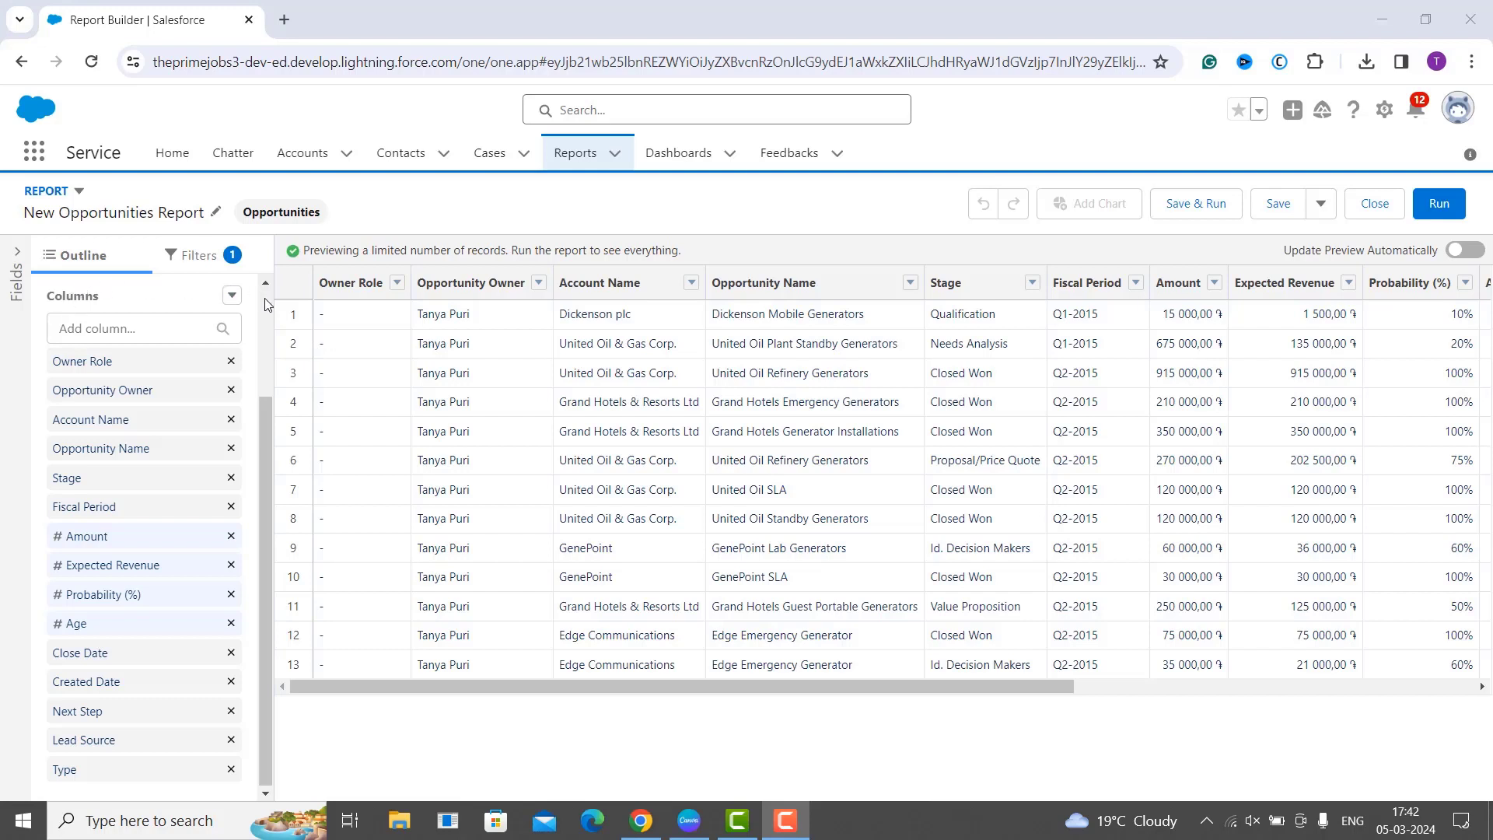
{"action": "left_click", "coordinate": [231, 360]}
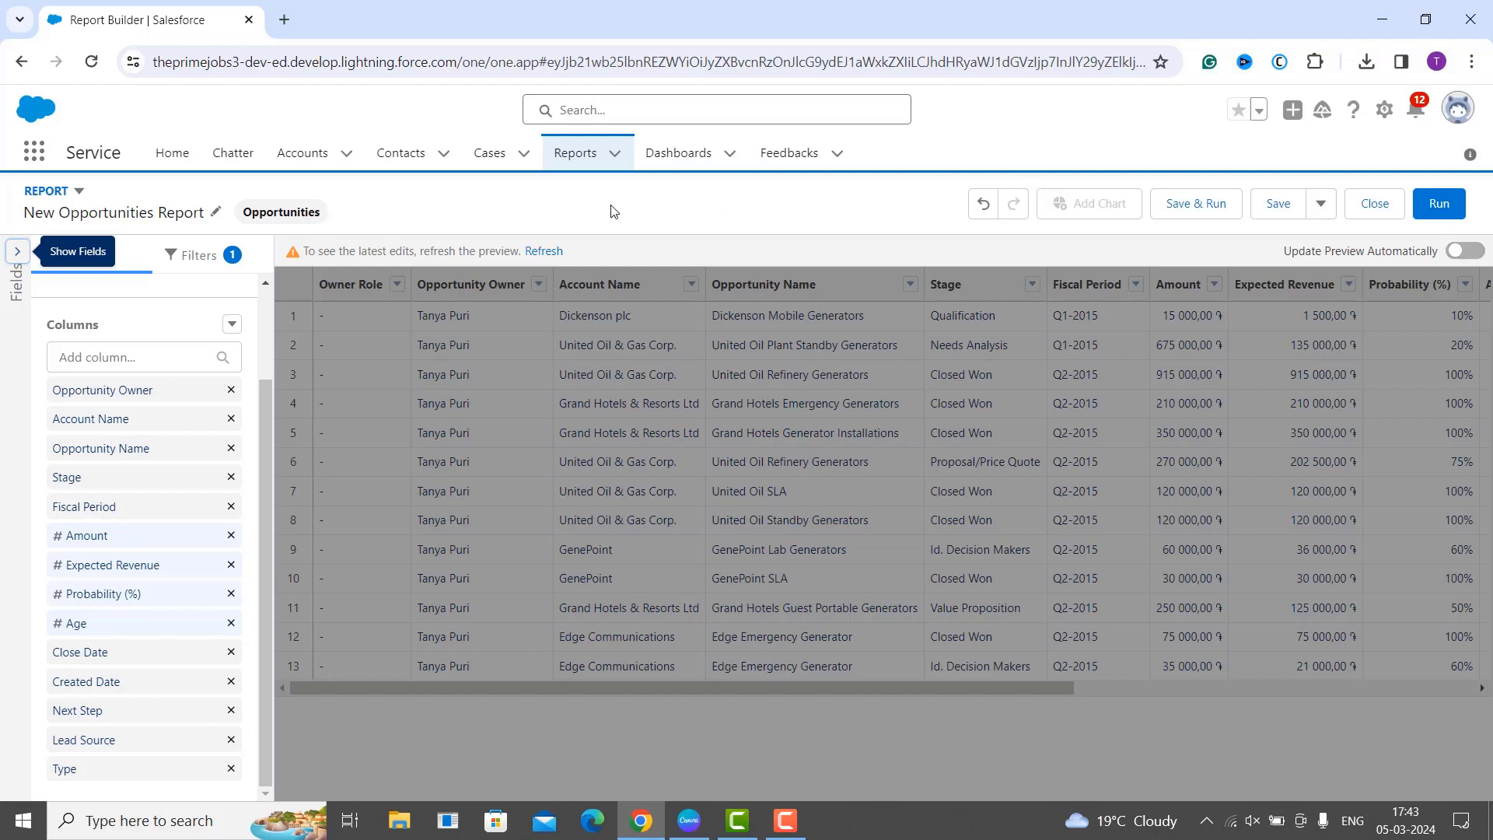
{"action": "left_click", "coordinate": [547, 252]}
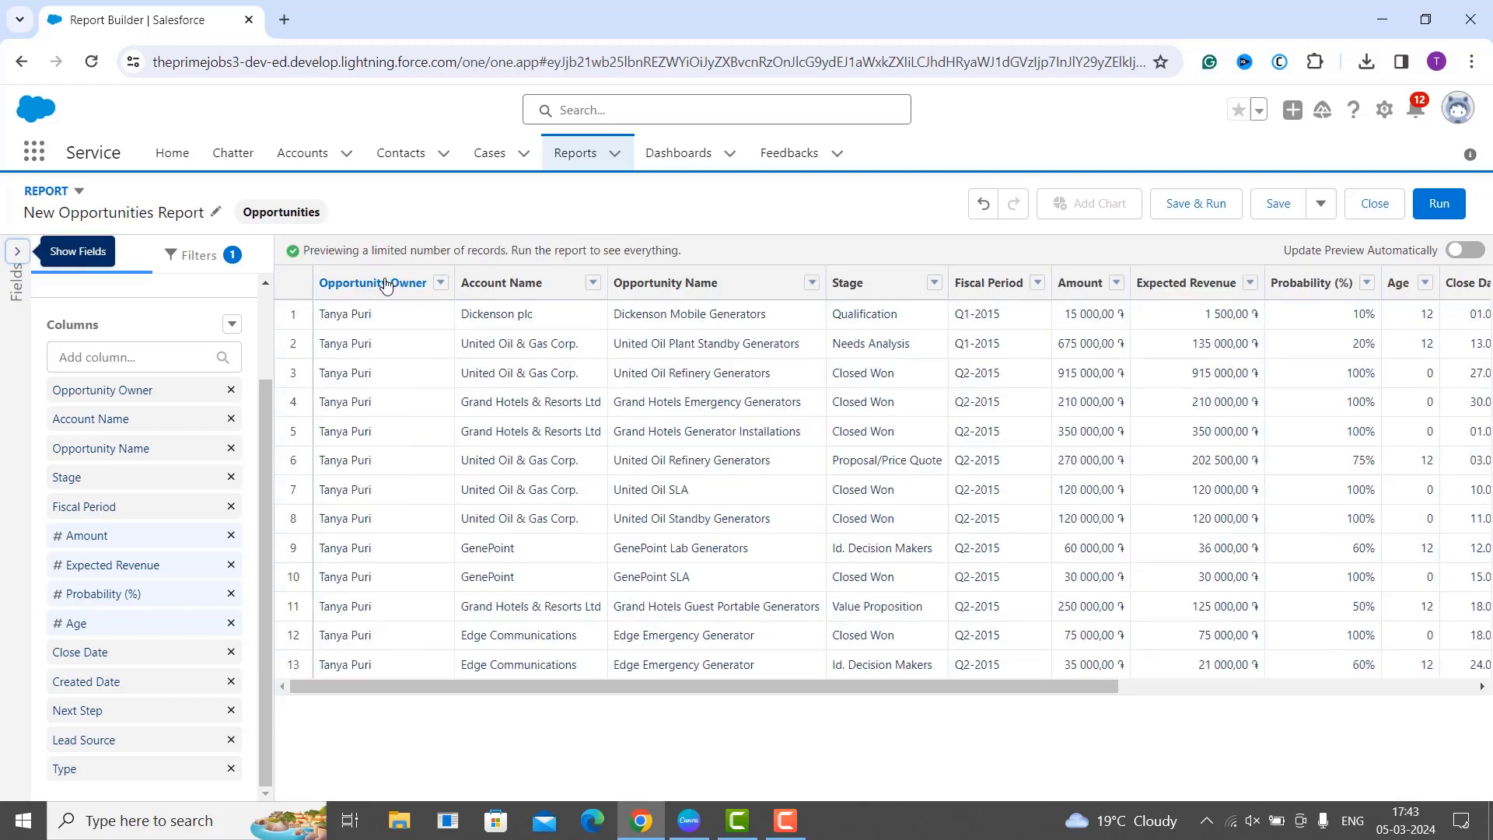
- Remove the Next Step column from the report through its column options and refresh the preview
{"action": "scroll", "coordinate": [651, 389], "scroll_direction": "right", "scroll_amount": 2}
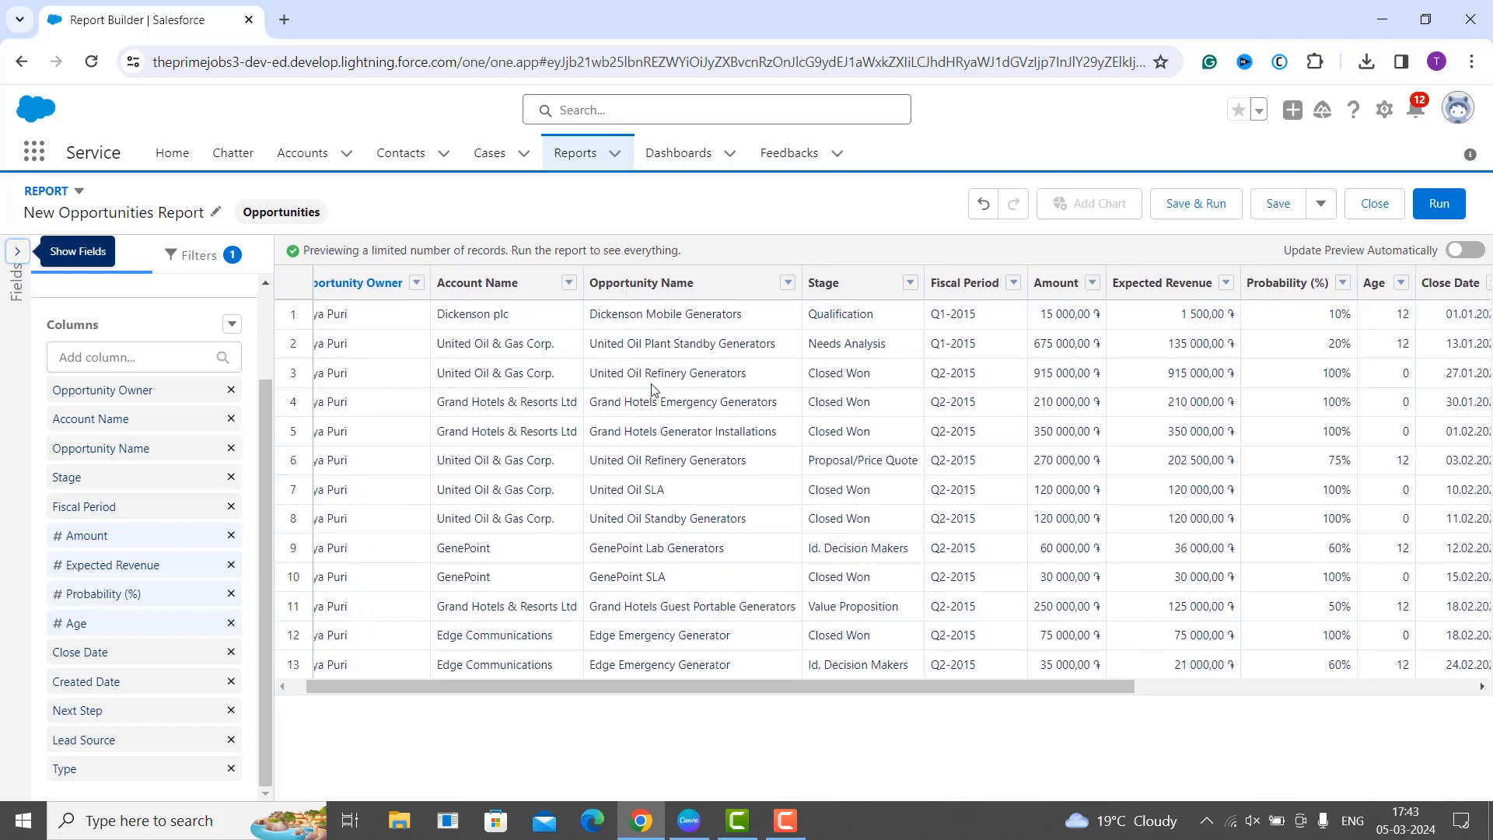
{"action": "scroll", "coordinate": [652, 389], "scroll_direction": "right", "scroll_amount": 5}
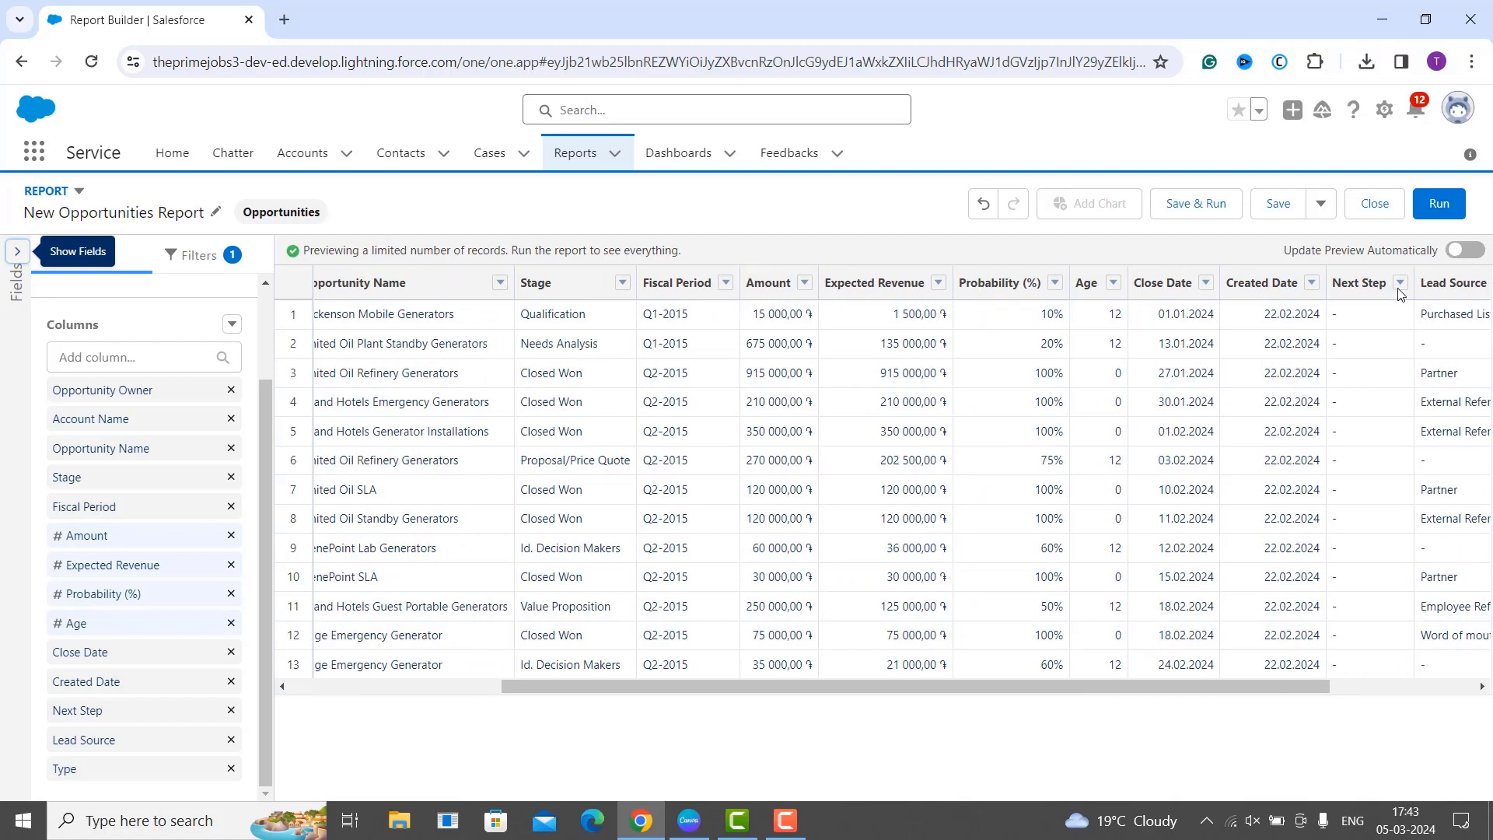
{"action": "scroll", "coordinate": [1399, 292], "scroll_direction": "right", "scroll_amount": 1}
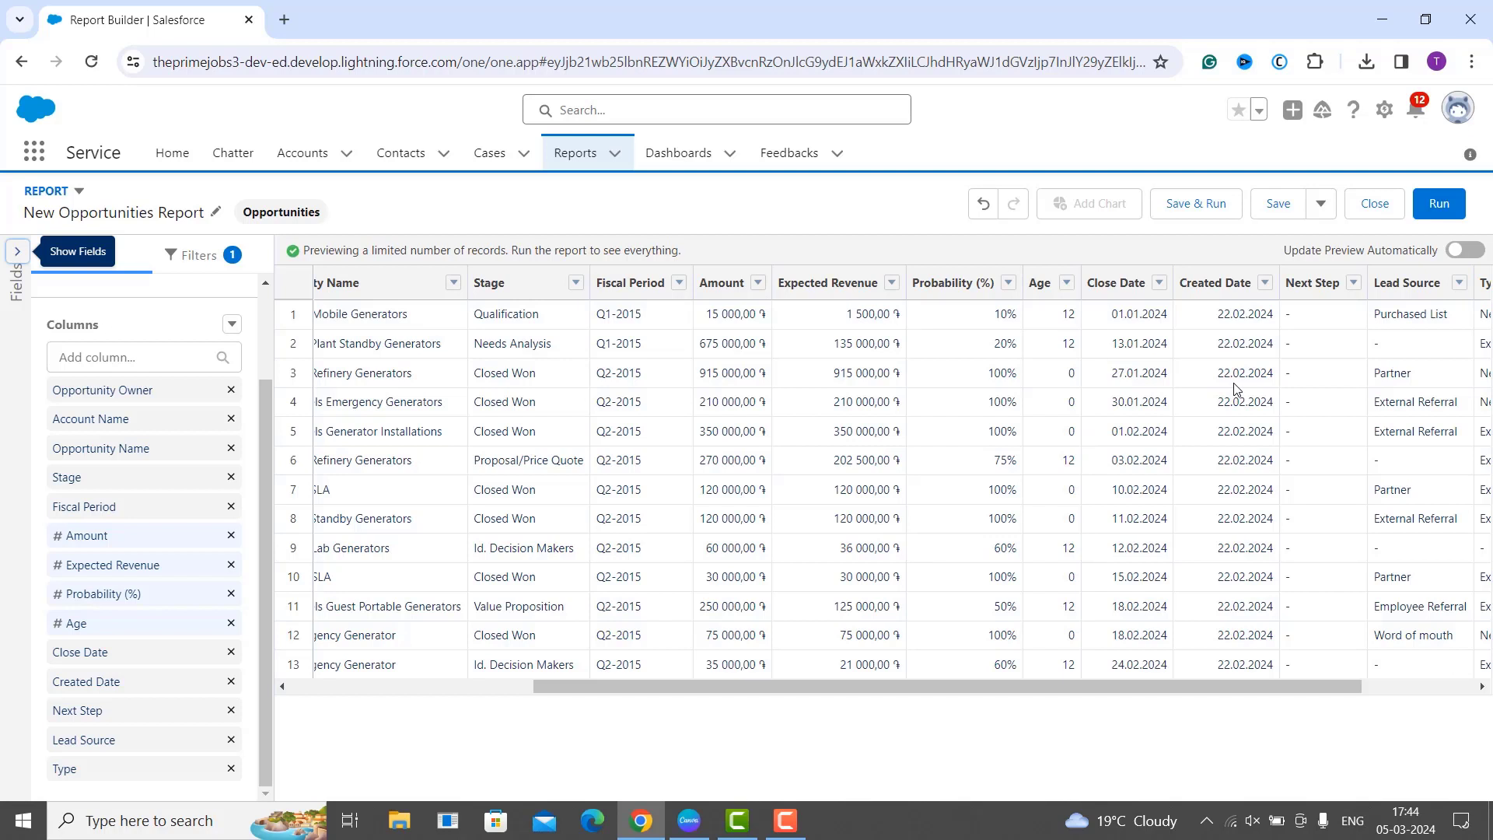
{"action": "left_click", "coordinate": [1353, 285]}
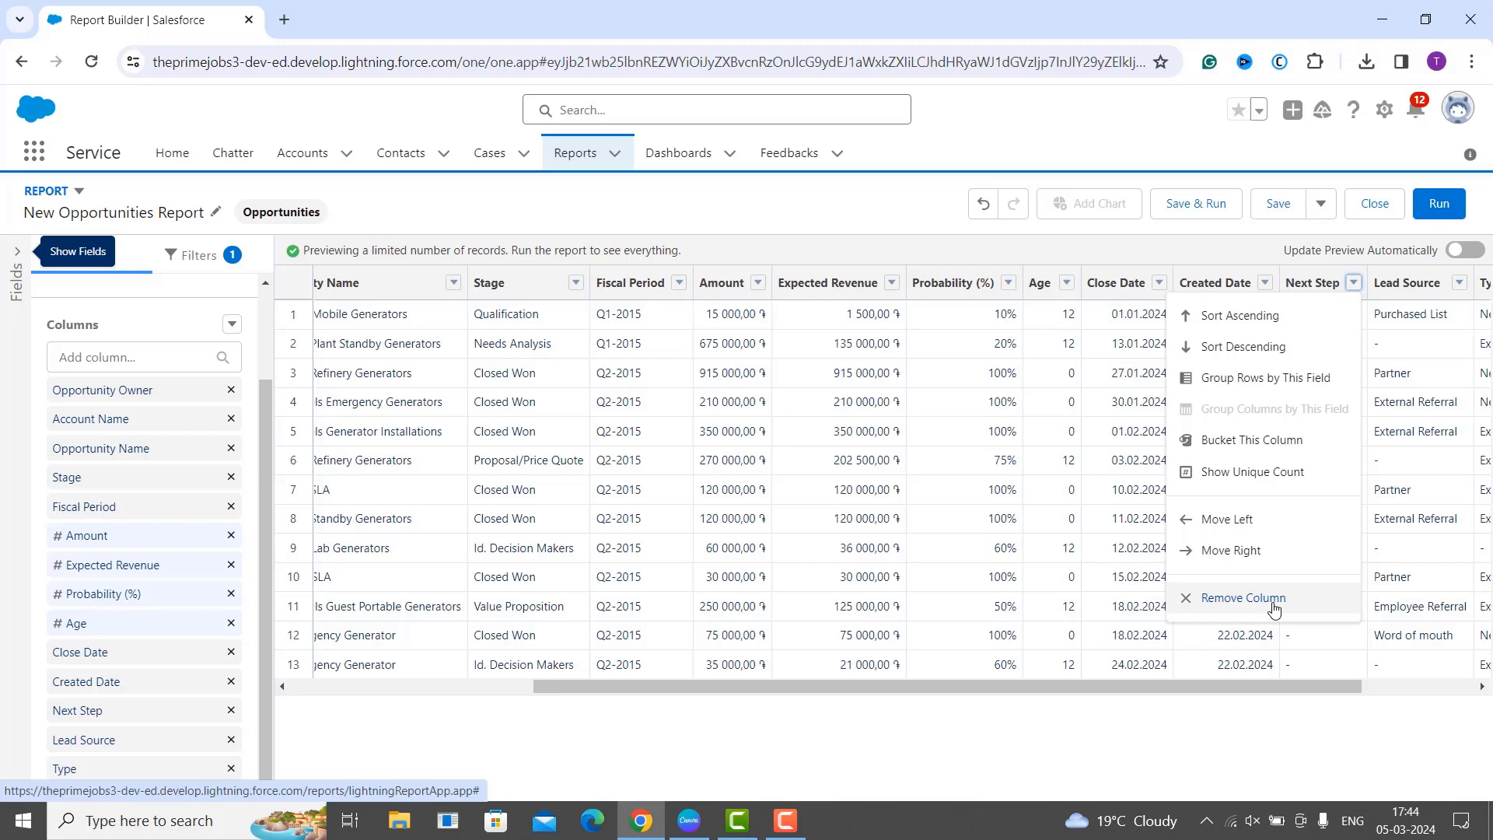
{"action": "left_click", "coordinate": [1243, 598]}
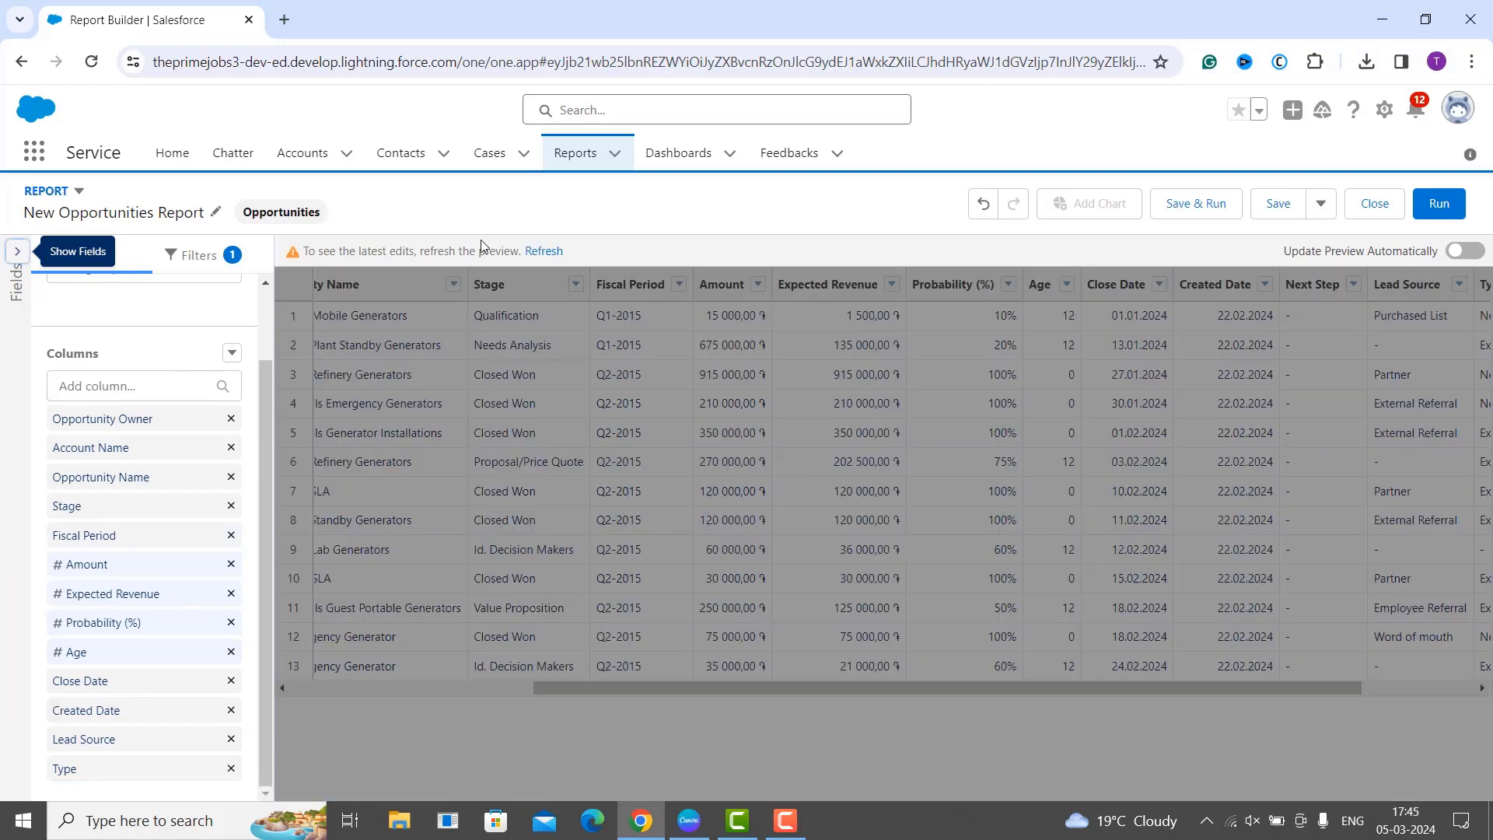
{"action": "left_click", "coordinate": [550, 254]}
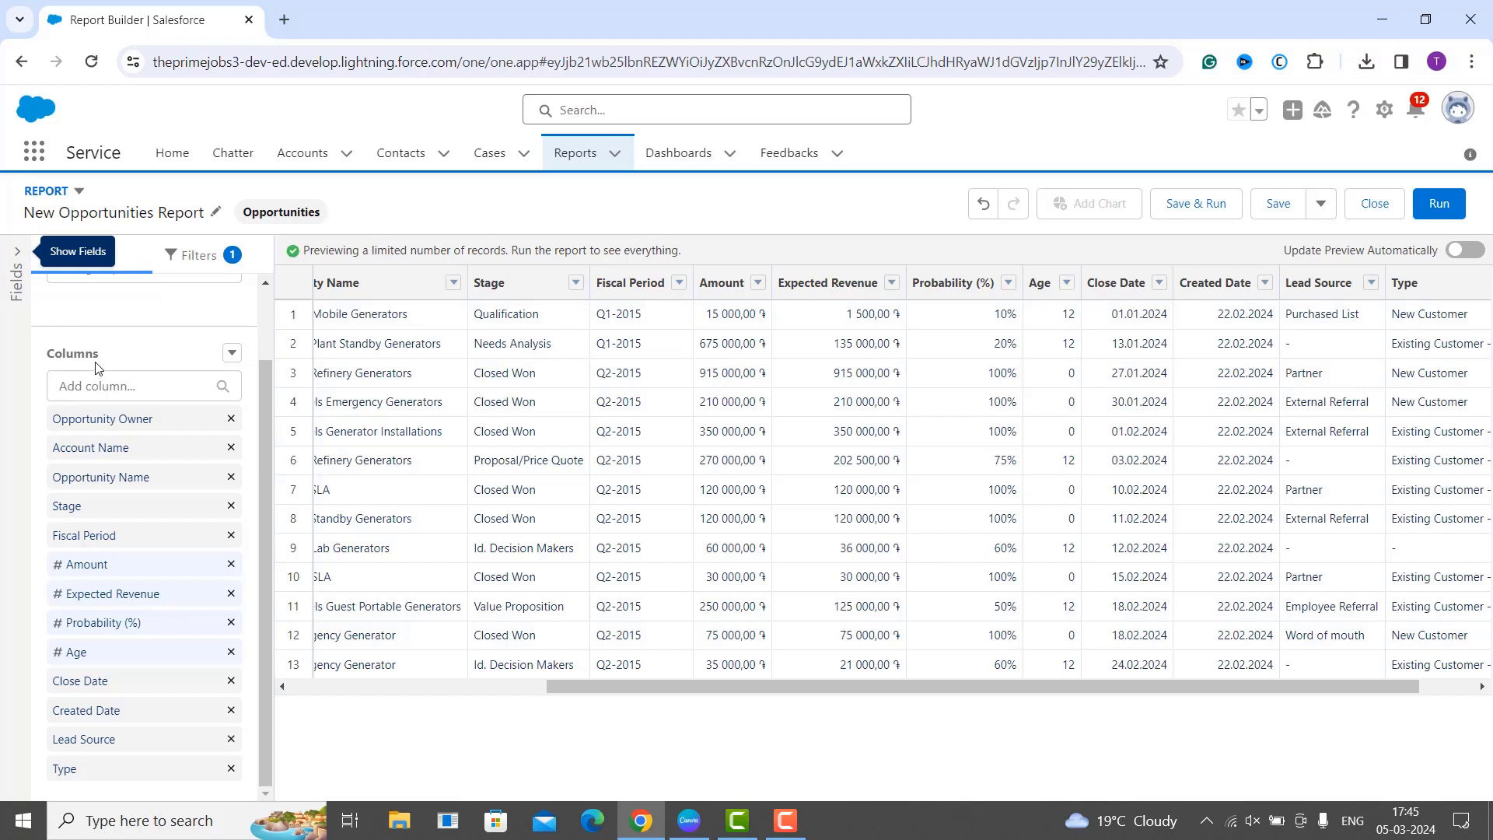
- View the additional actions available for the report's columns and dismiss them
{"action": "left_click", "coordinate": [231, 359]}
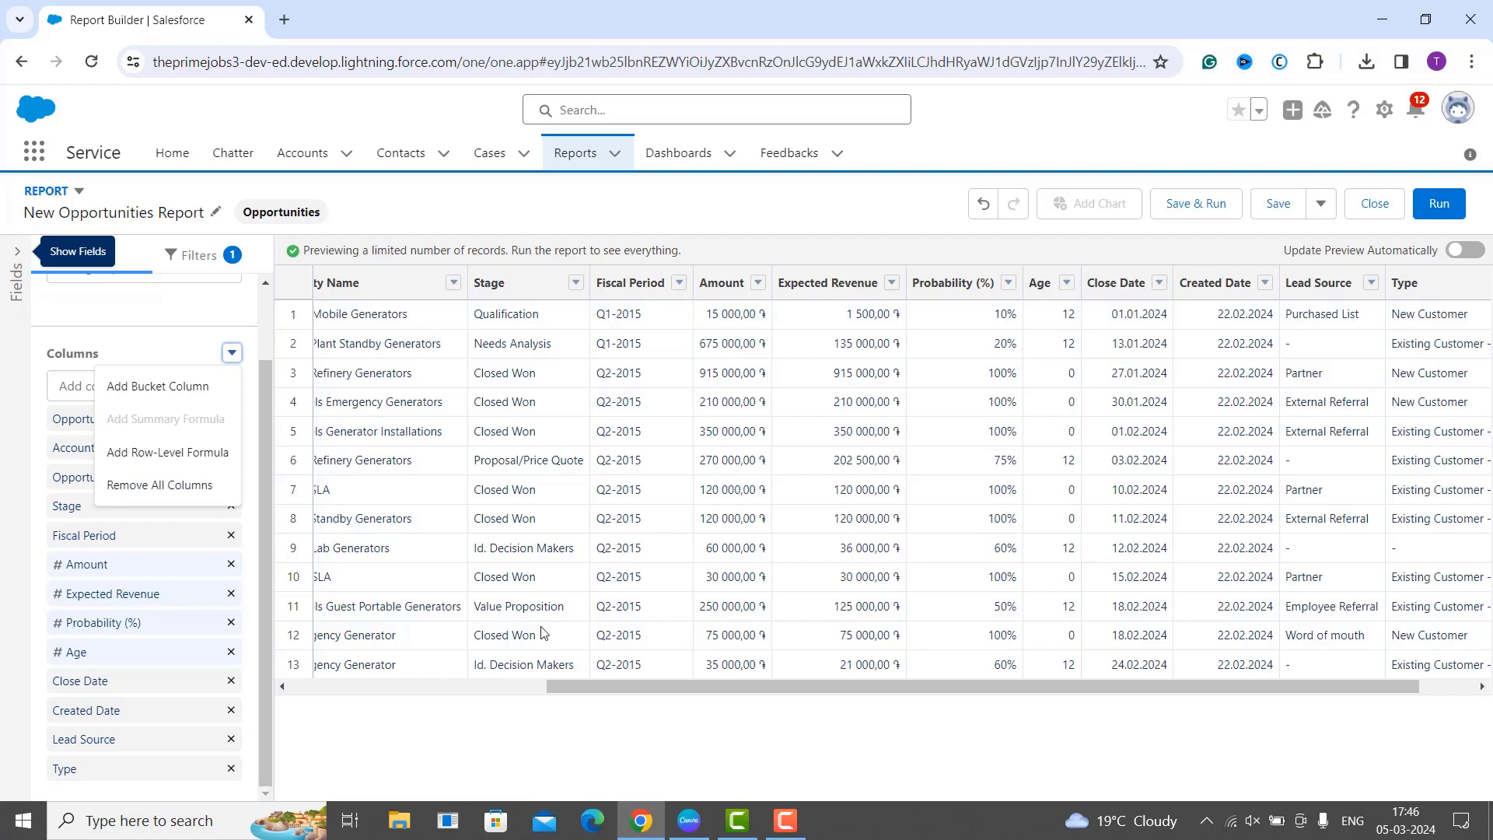
{"action": "left_click", "coordinate": [433, 721]}
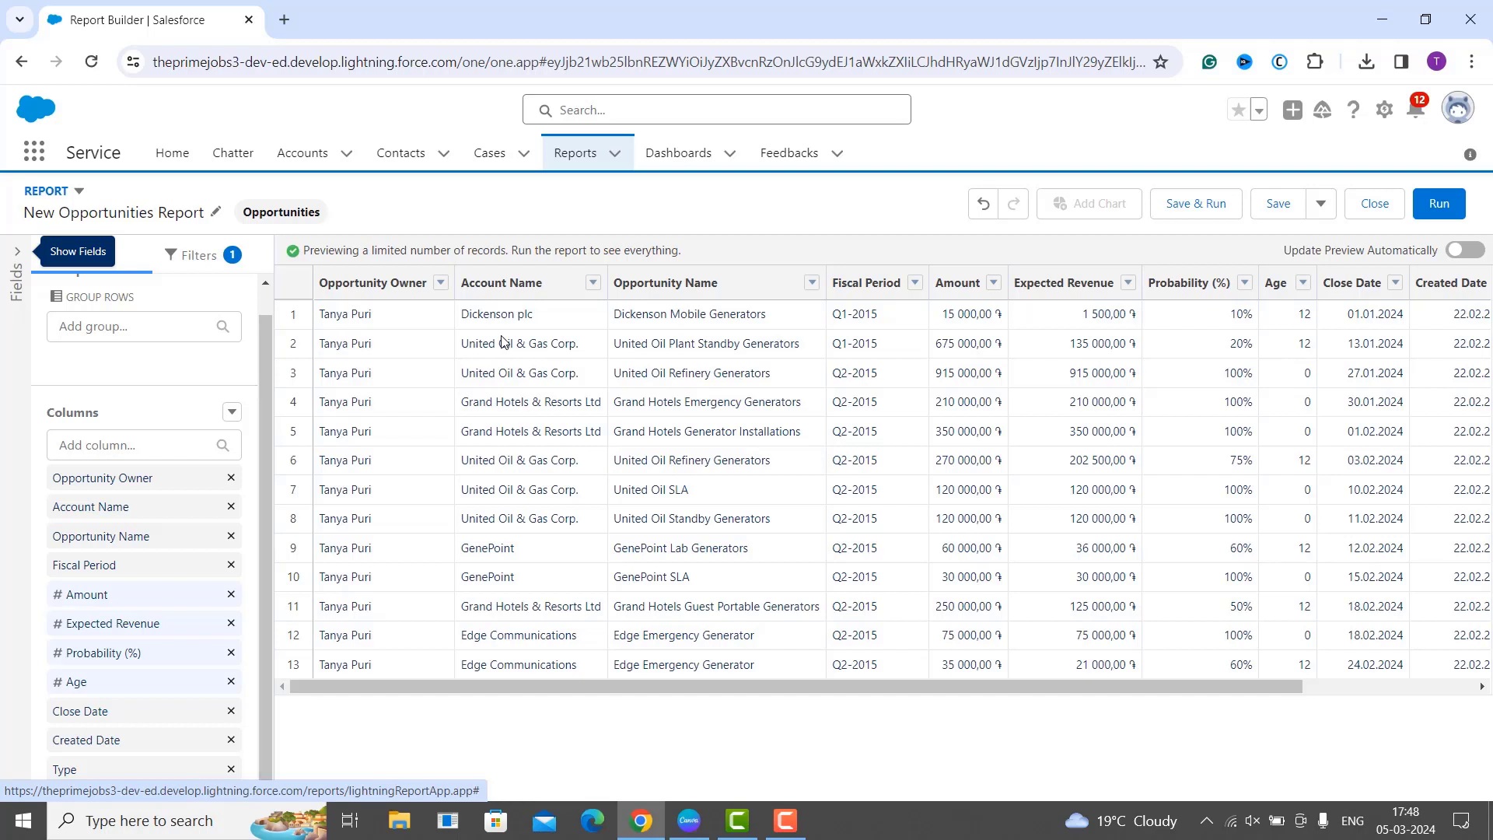
- Find the Lead Source field, add it as a report column and refresh the preview to check it
{"action": "left_click", "coordinate": [110, 445]}
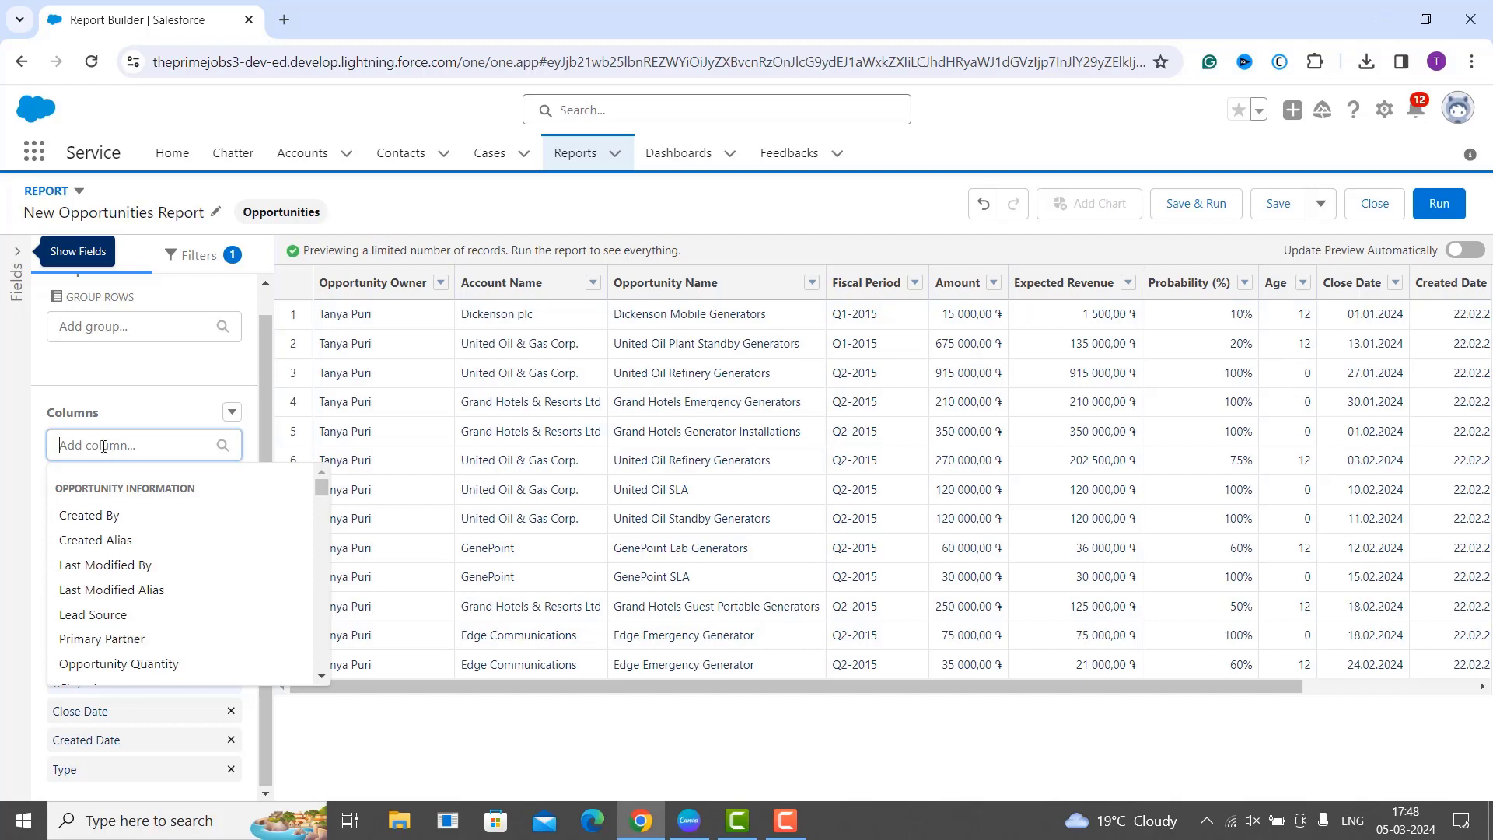
{"action": "type", "text": "le"}
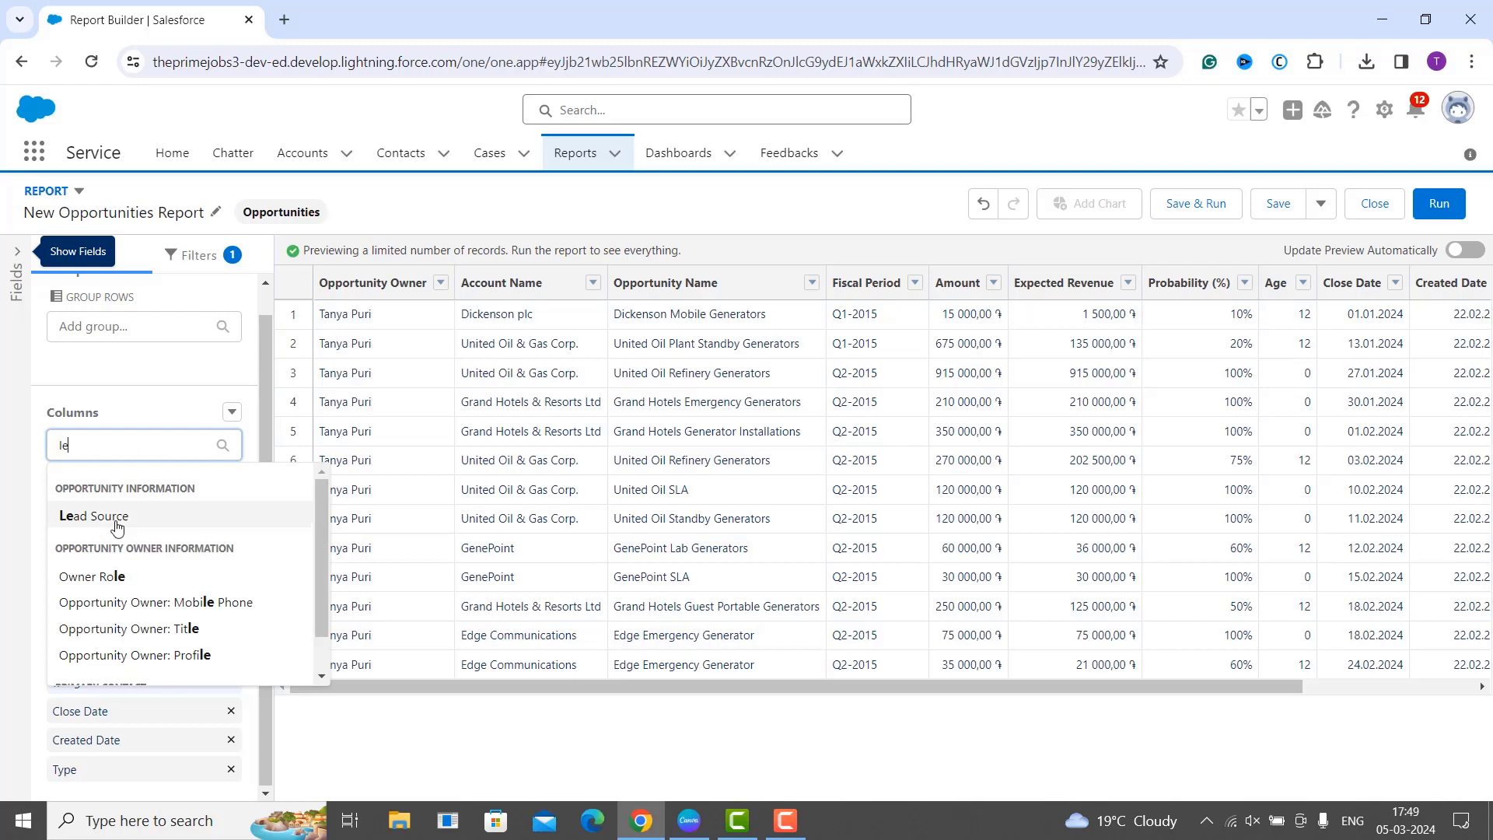
{"action": "left_click", "coordinate": [93, 516]}
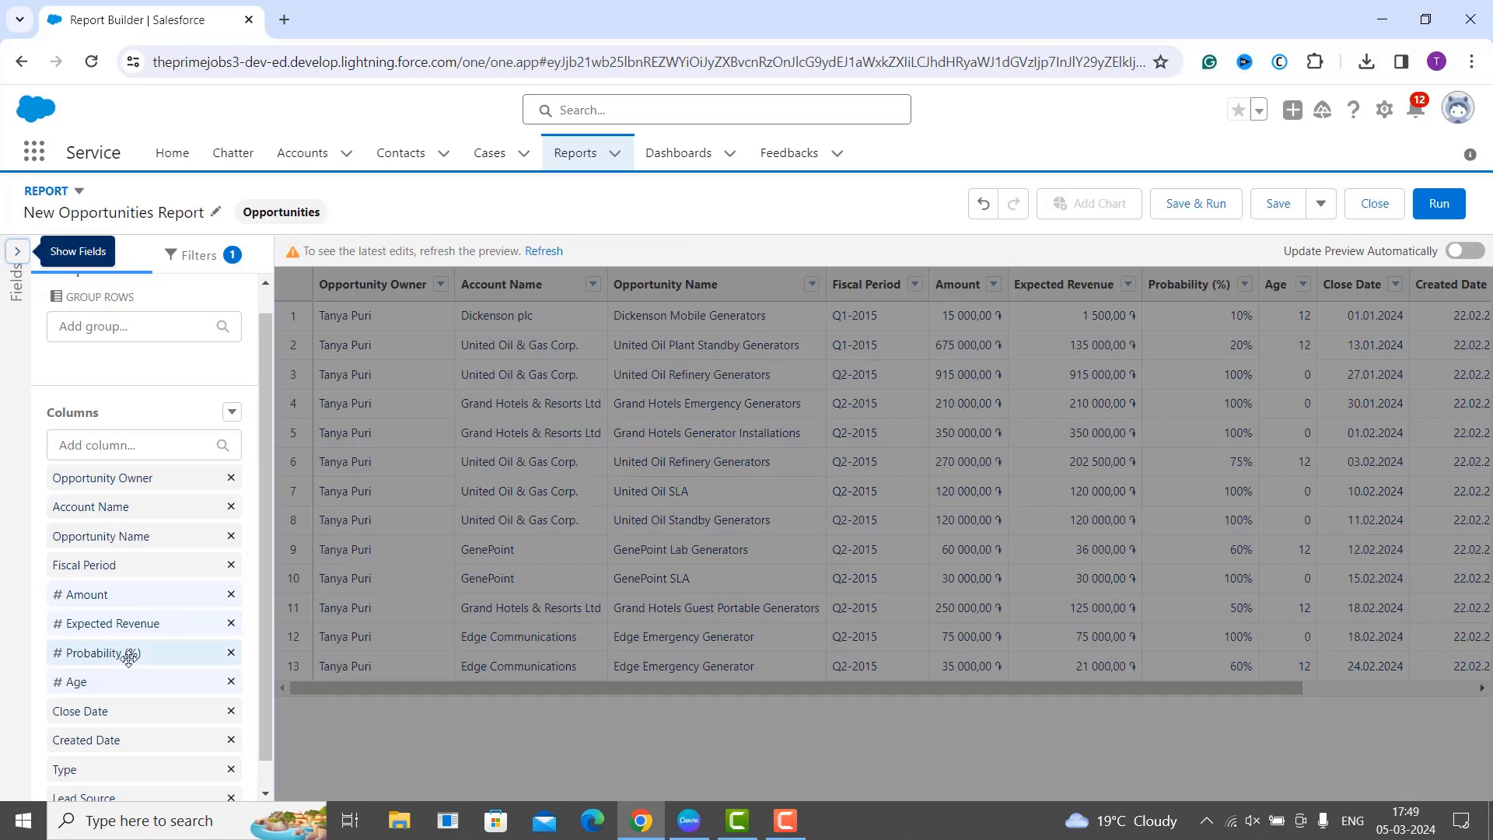
{"action": "scroll", "coordinate": [129, 657], "scroll_direction": "down", "scroll_amount": 1}
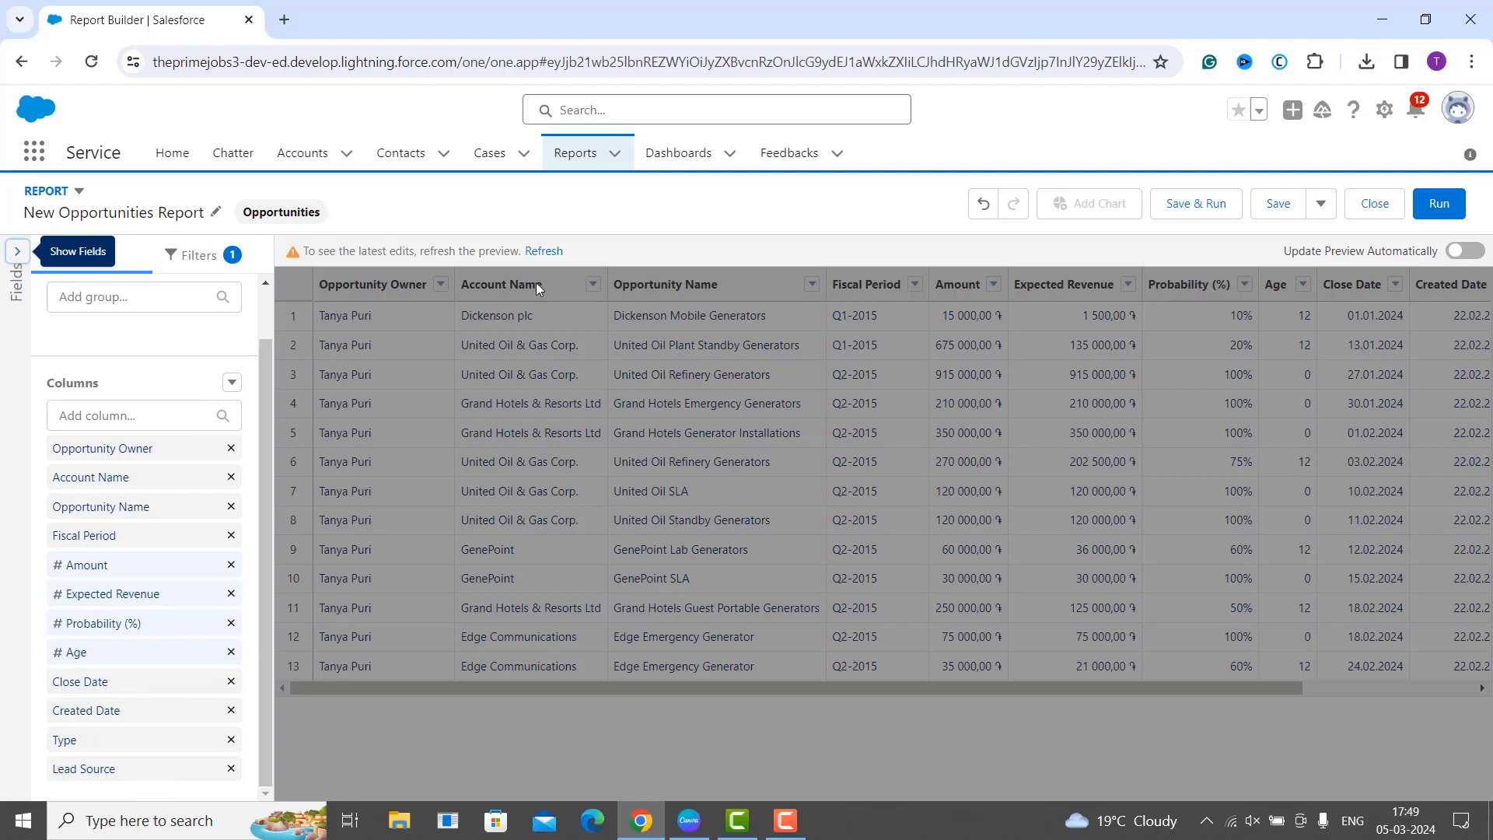
{"action": "left_click", "coordinate": [547, 251]}
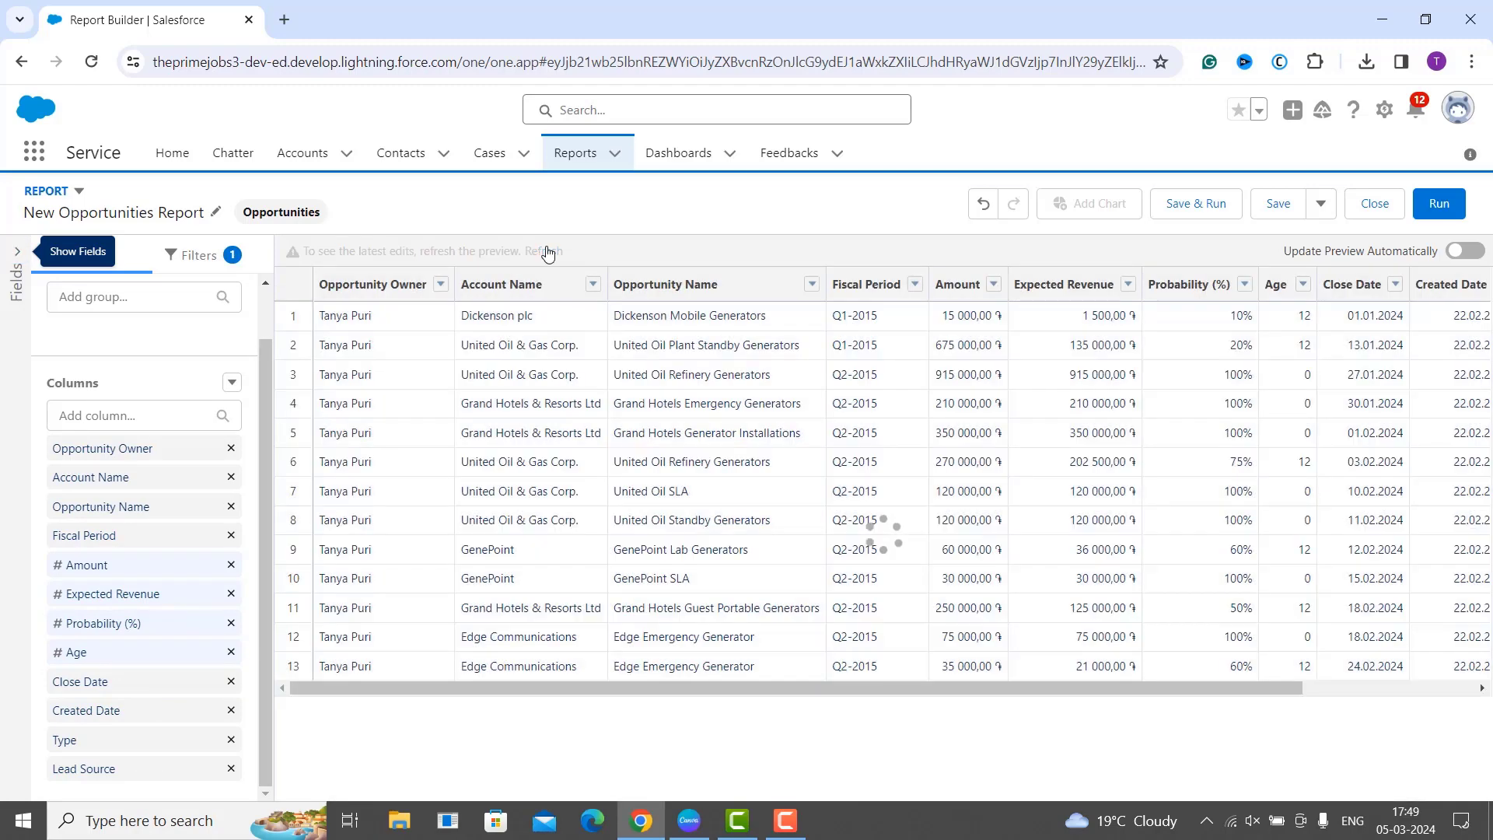
{"action": "scroll", "coordinate": [877, 526], "scroll_direction": "right", "scroll_amount": 3}
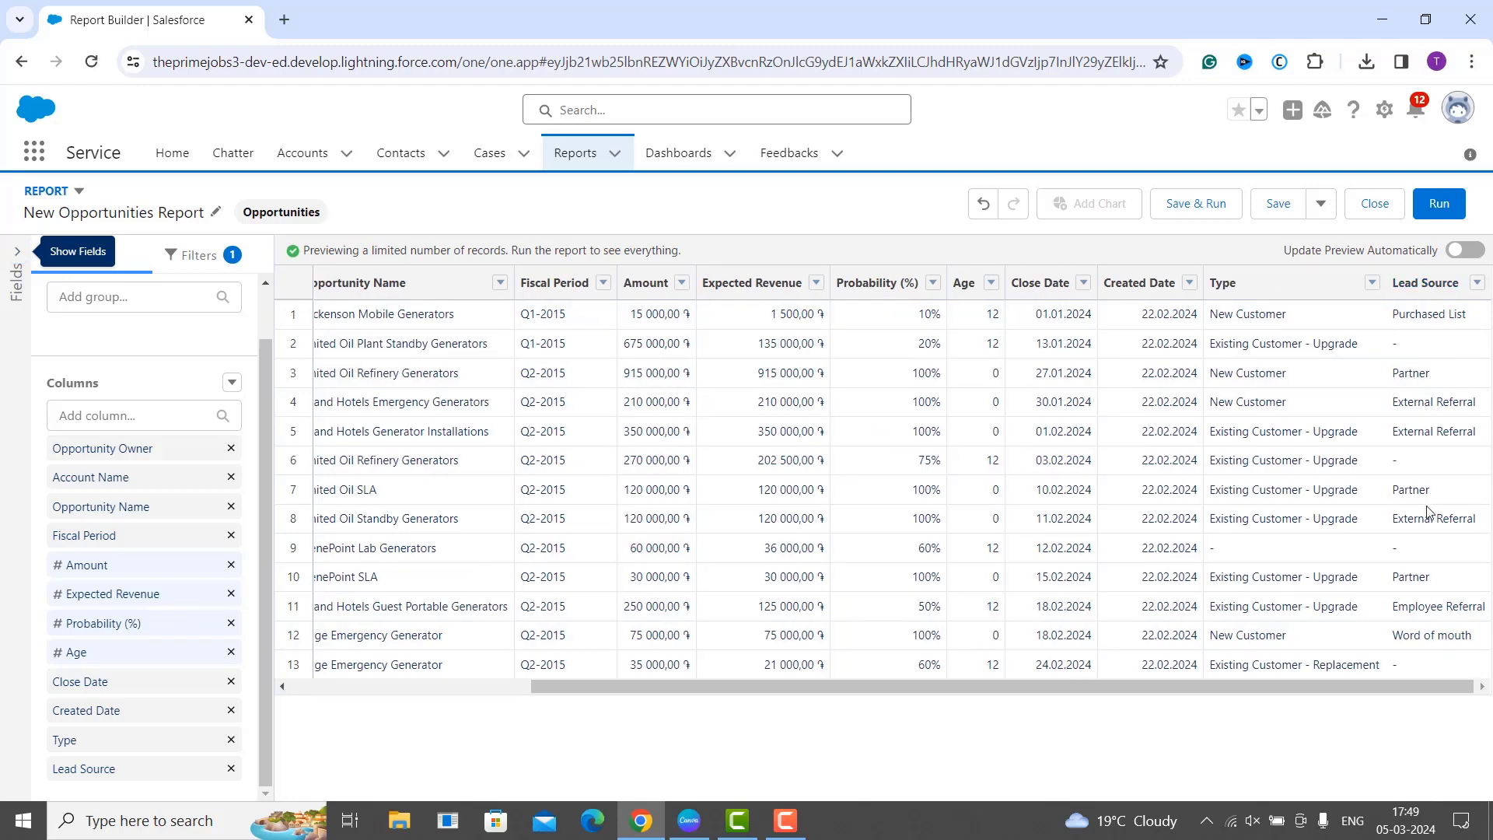
{"action": "left_click_drag", "start_coordinate": [1356, 686], "coordinate": [993, 659]}
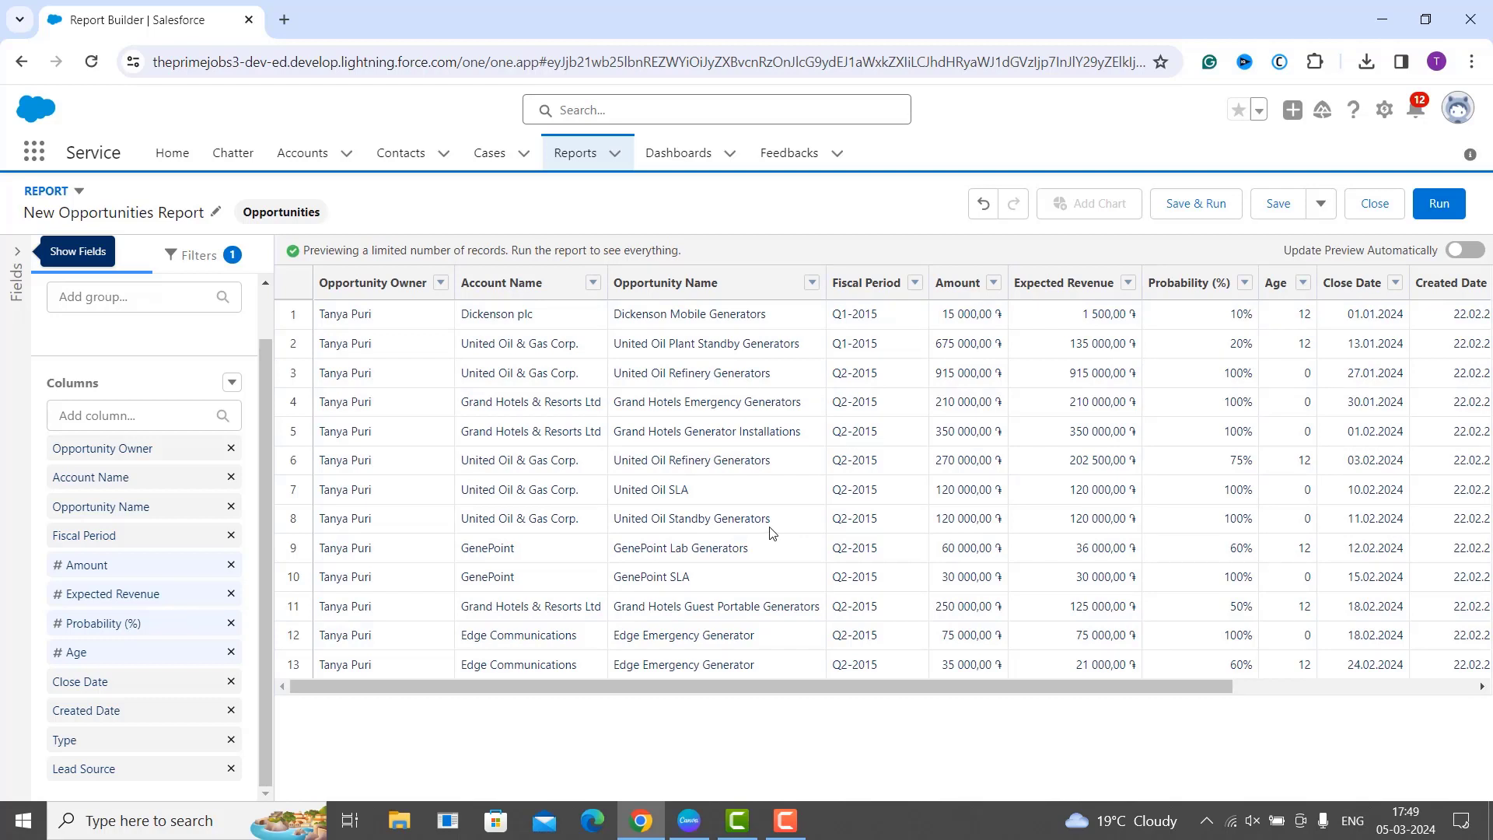
- Find the Stage field, add it as a report column between Fiscal Period and Amount, refresh the preview and hide the field list
{"action": "left_click", "coordinate": [18, 254]}
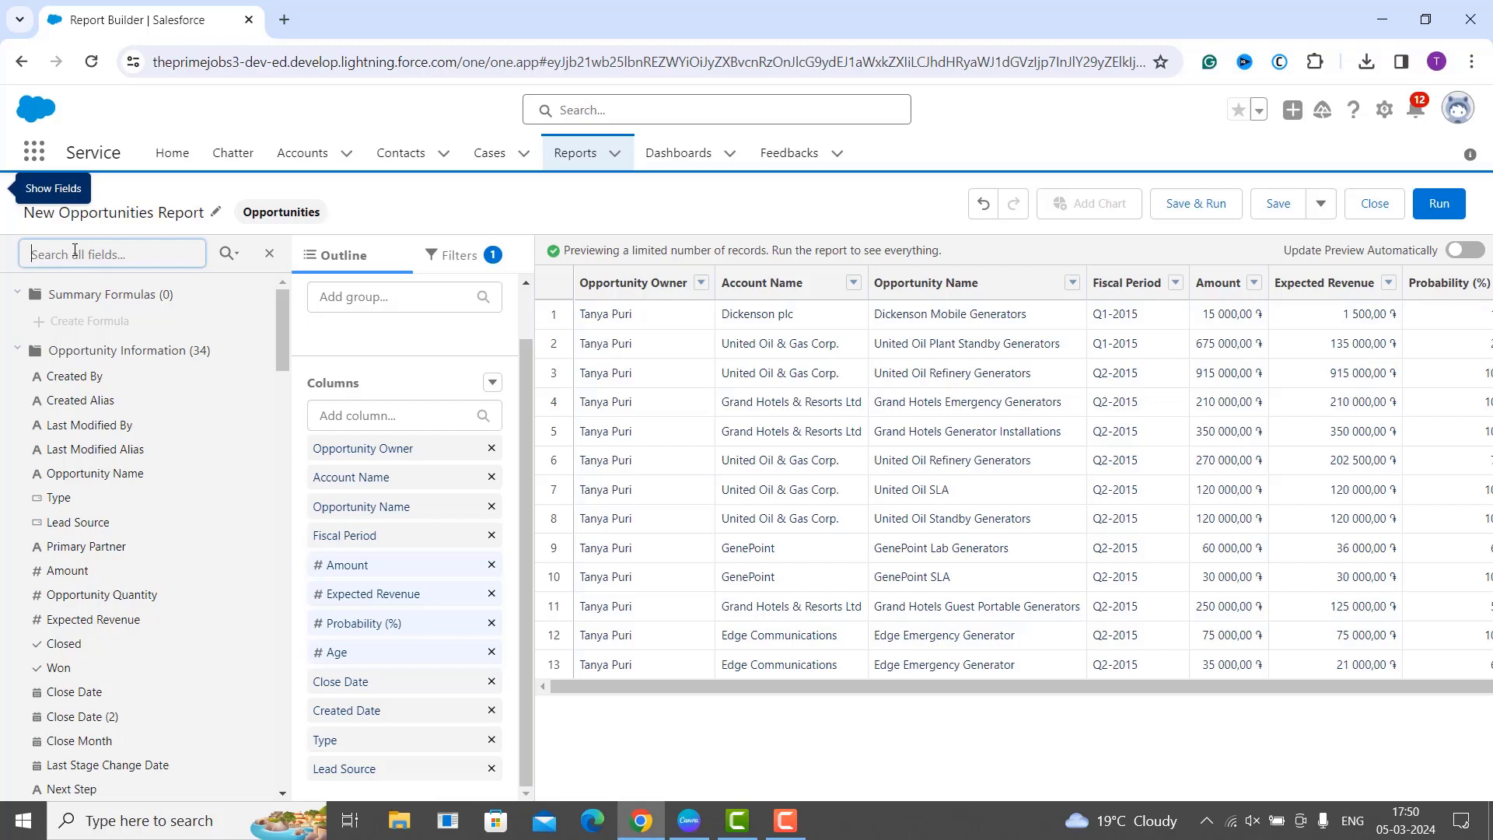
{"action": "type", "text": "stag"}
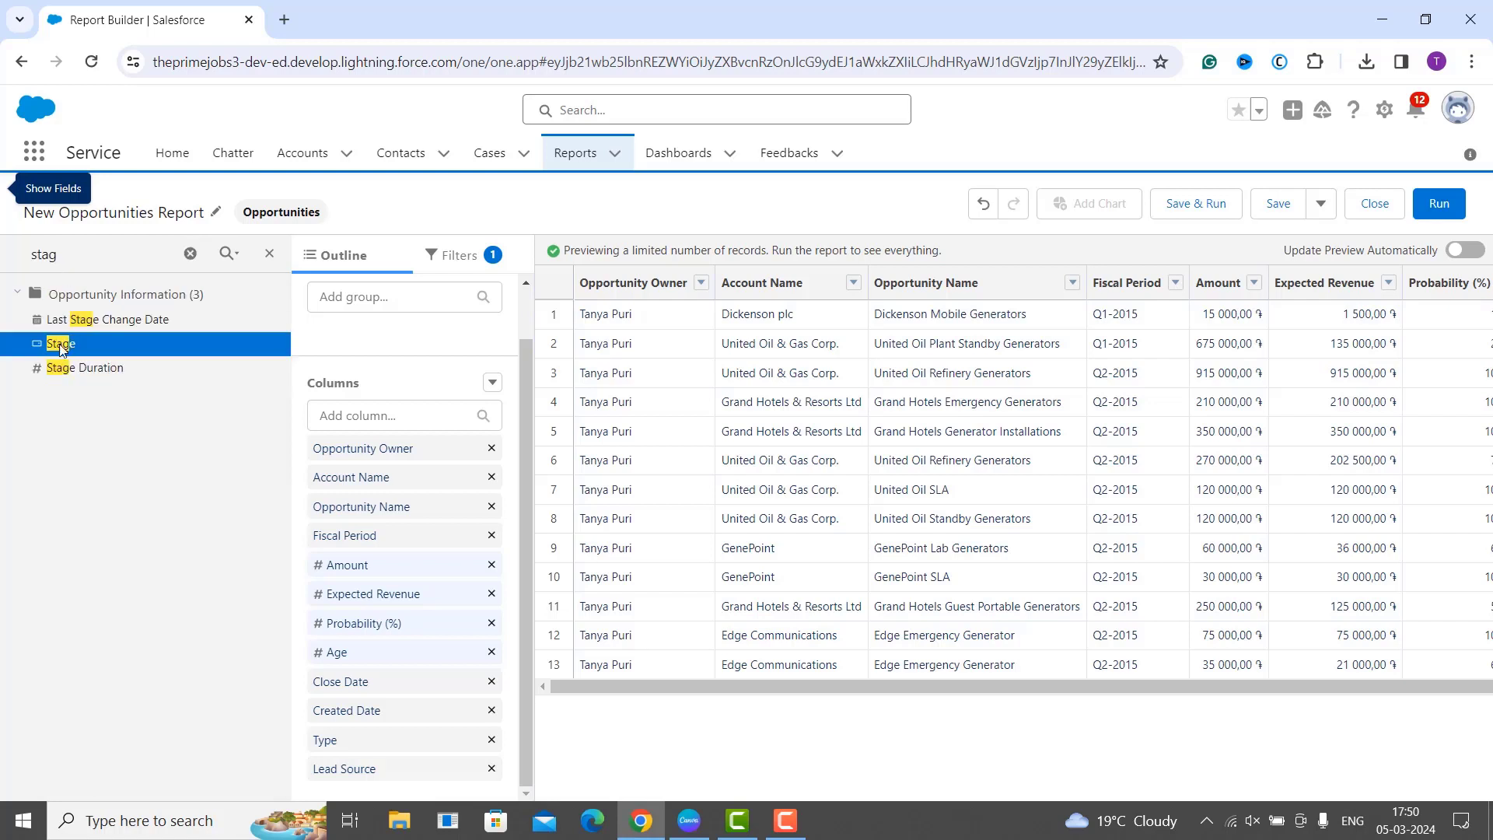
{"action": "type", "text": "e"}
{"action": "left_click_drag", "start_coordinate": [67, 351], "coordinate": [299, 477]}
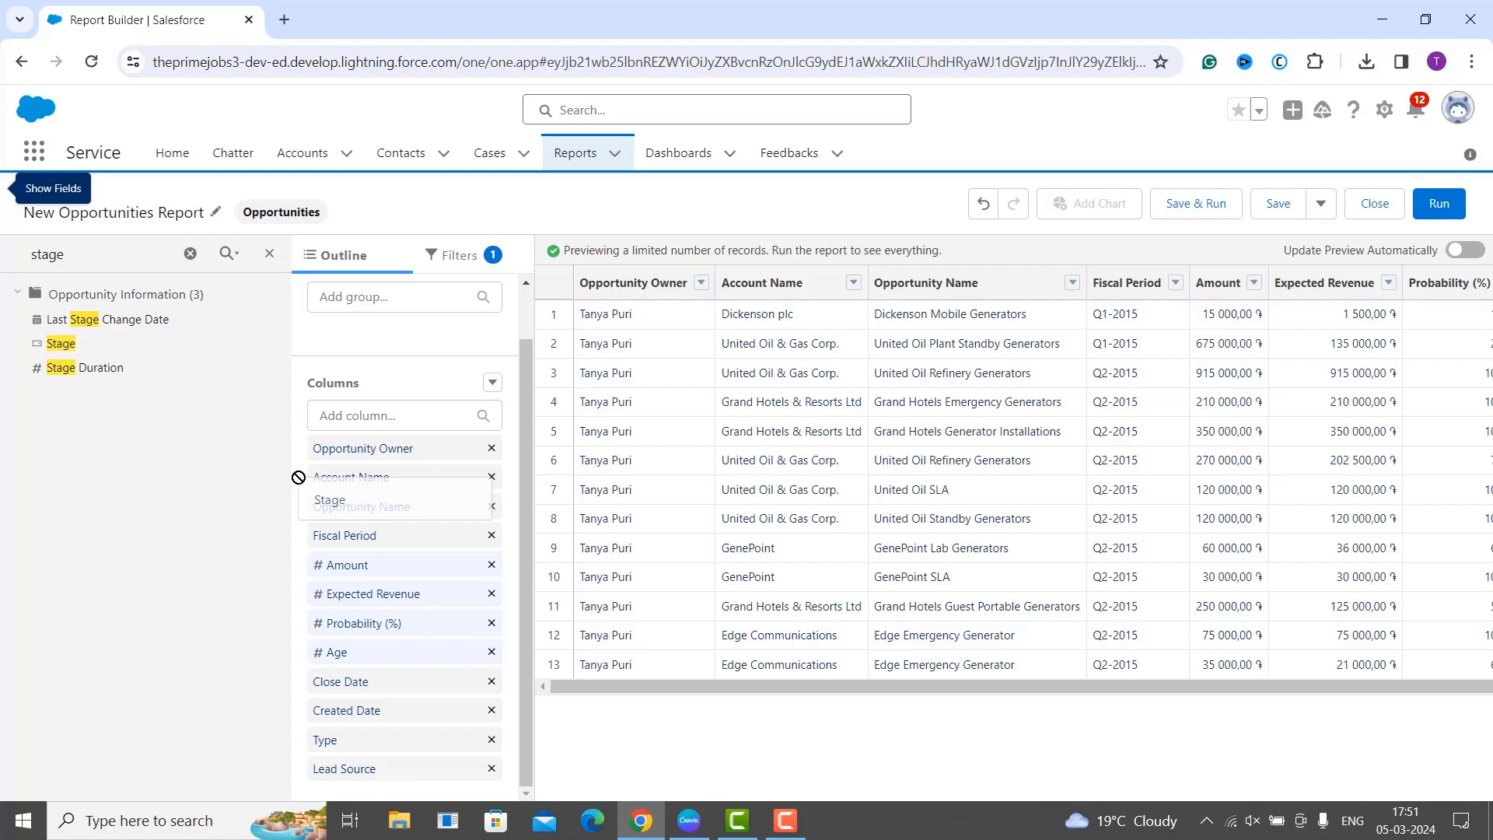
{"action": "left_click_drag", "start_coordinate": [299, 477], "coordinate": [308, 492]}
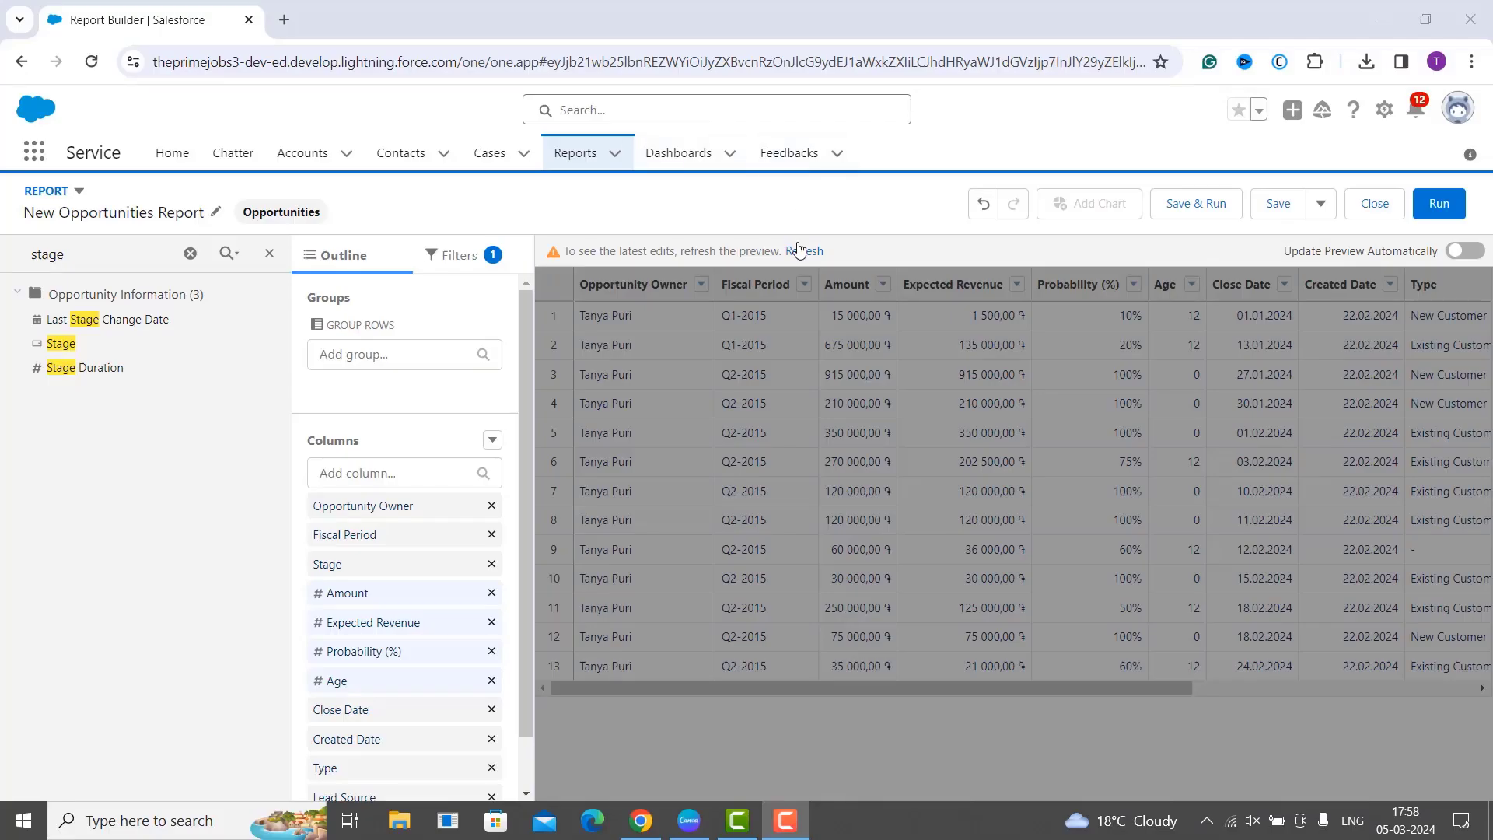
{"action": "left_click", "coordinate": [800, 249]}
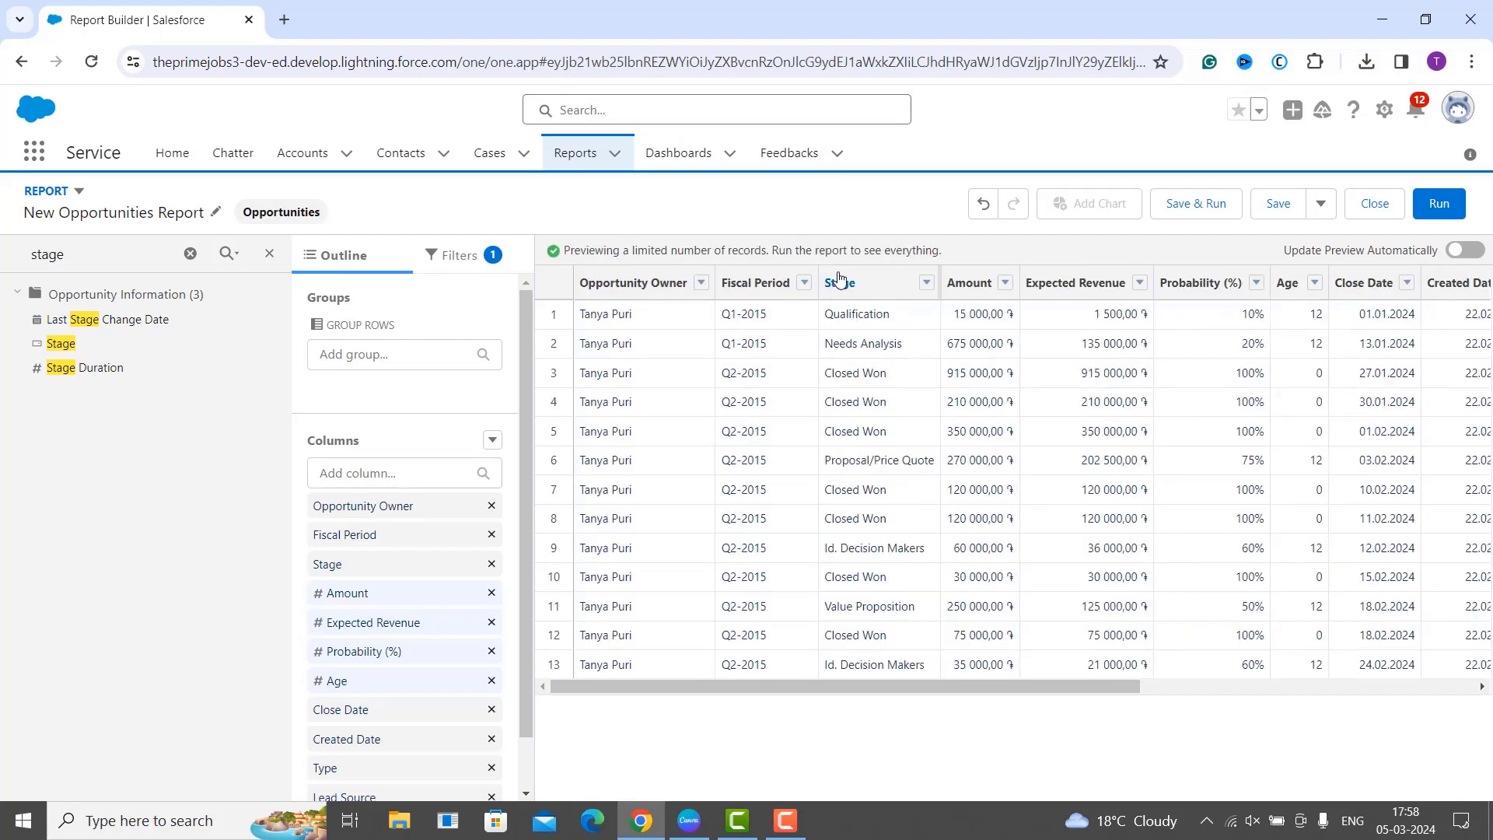
{"action": "left_click", "coordinate": [269, 253]}
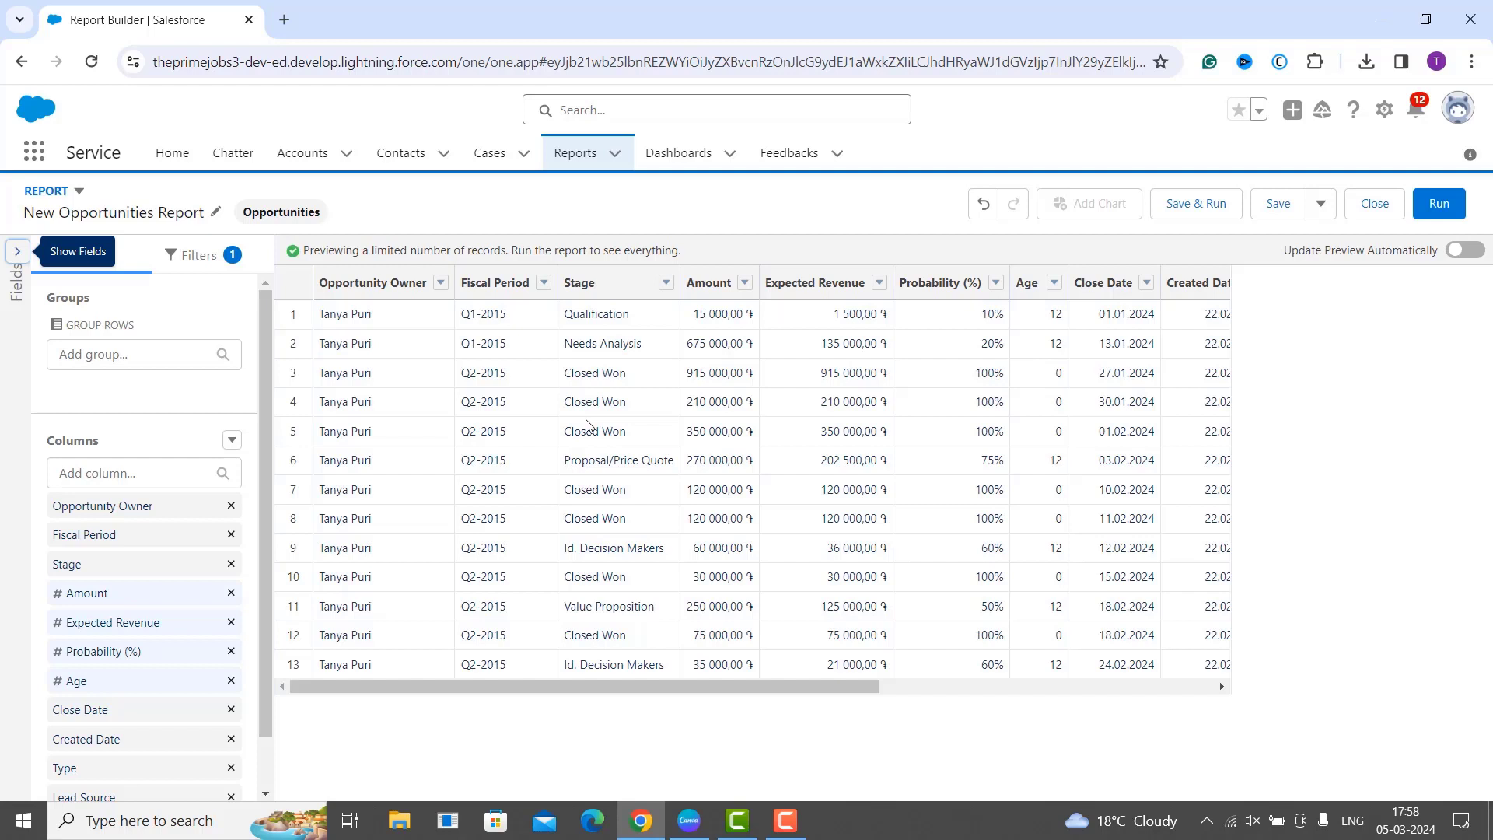
- Sort the report by Stage in ascending order and refresh the preview
{"action": "left_click", "coordinate": [667, 285]}
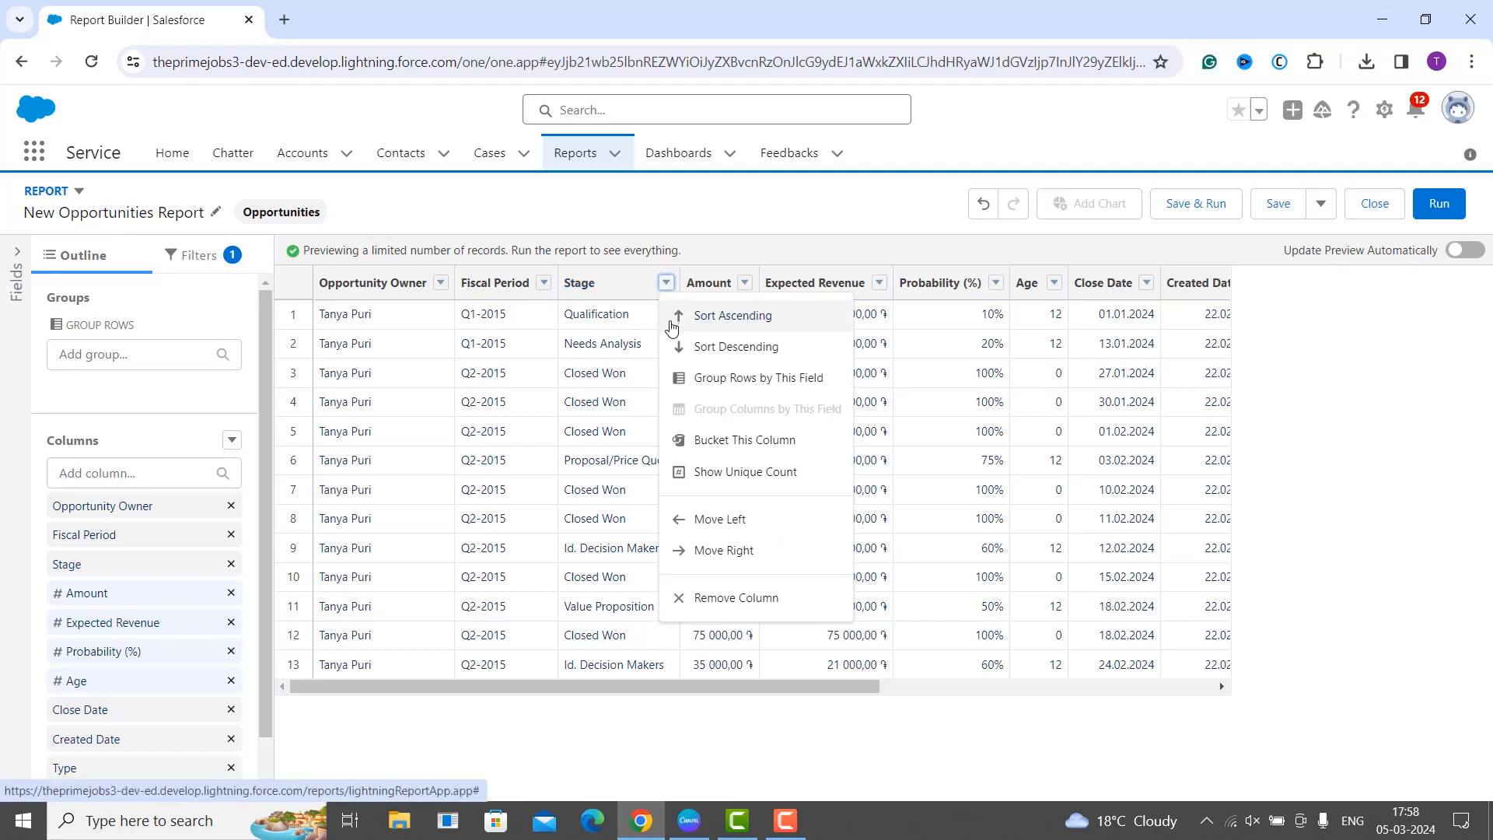
{"action": "left_click", "coordinate": [731, 330]}
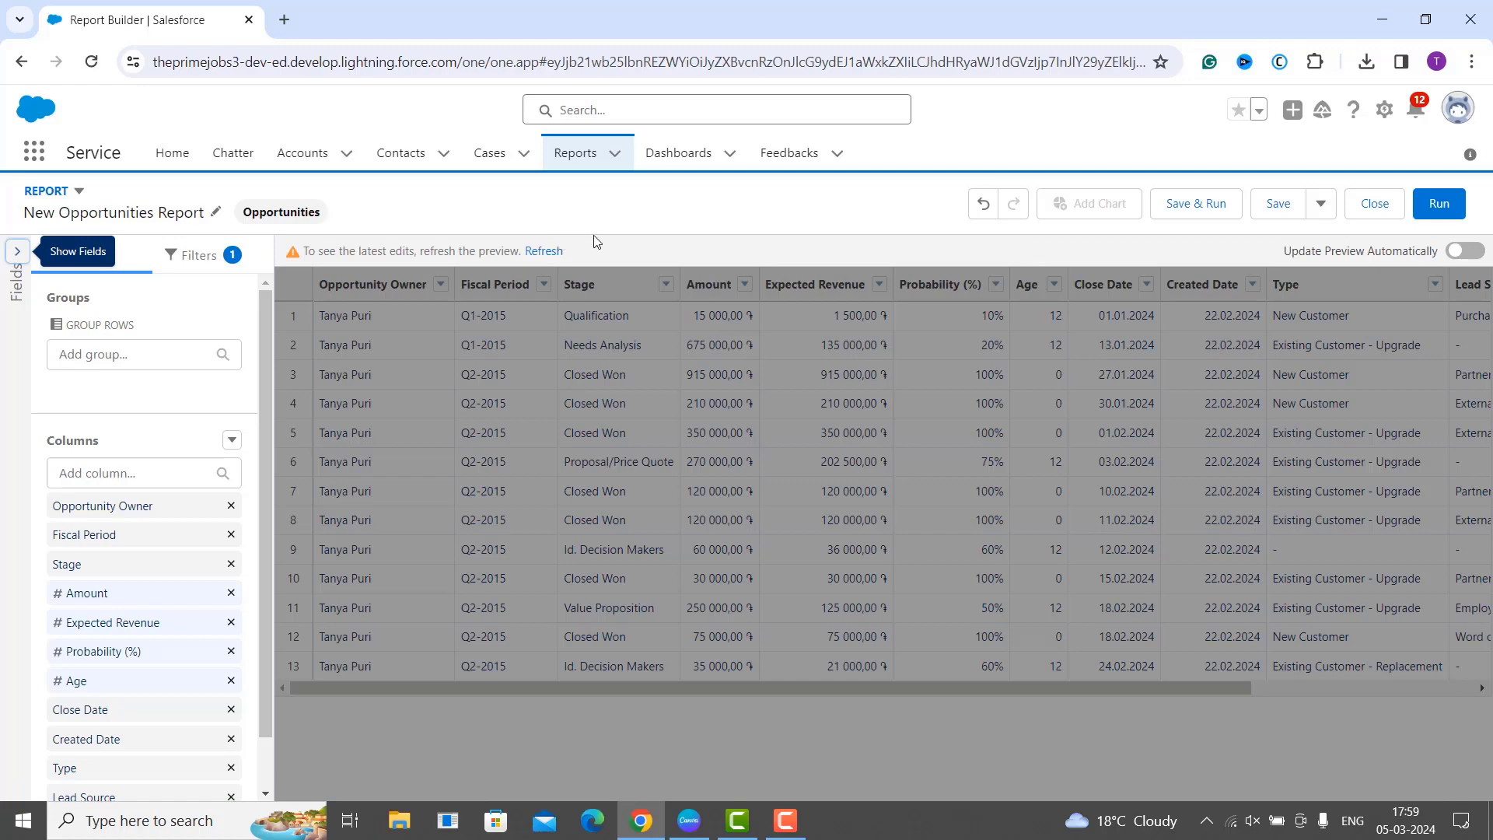
{"action": "left_click", "coordinate": [552, 252]}
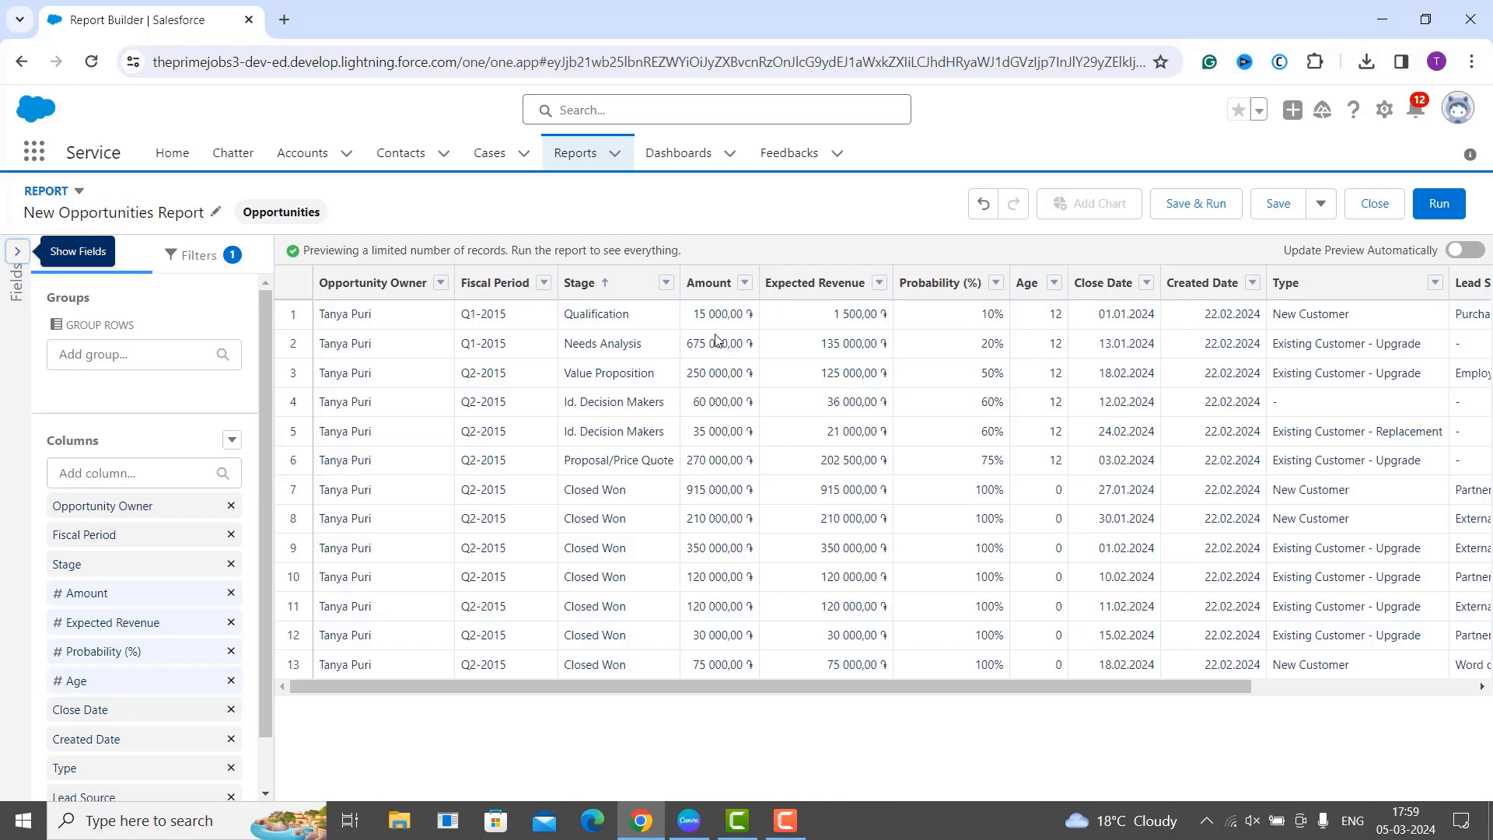
- Sort the report by Expected Revenue in descending order and refresh the preview
{"action": "left_click", "coordinate": [880, 283]}
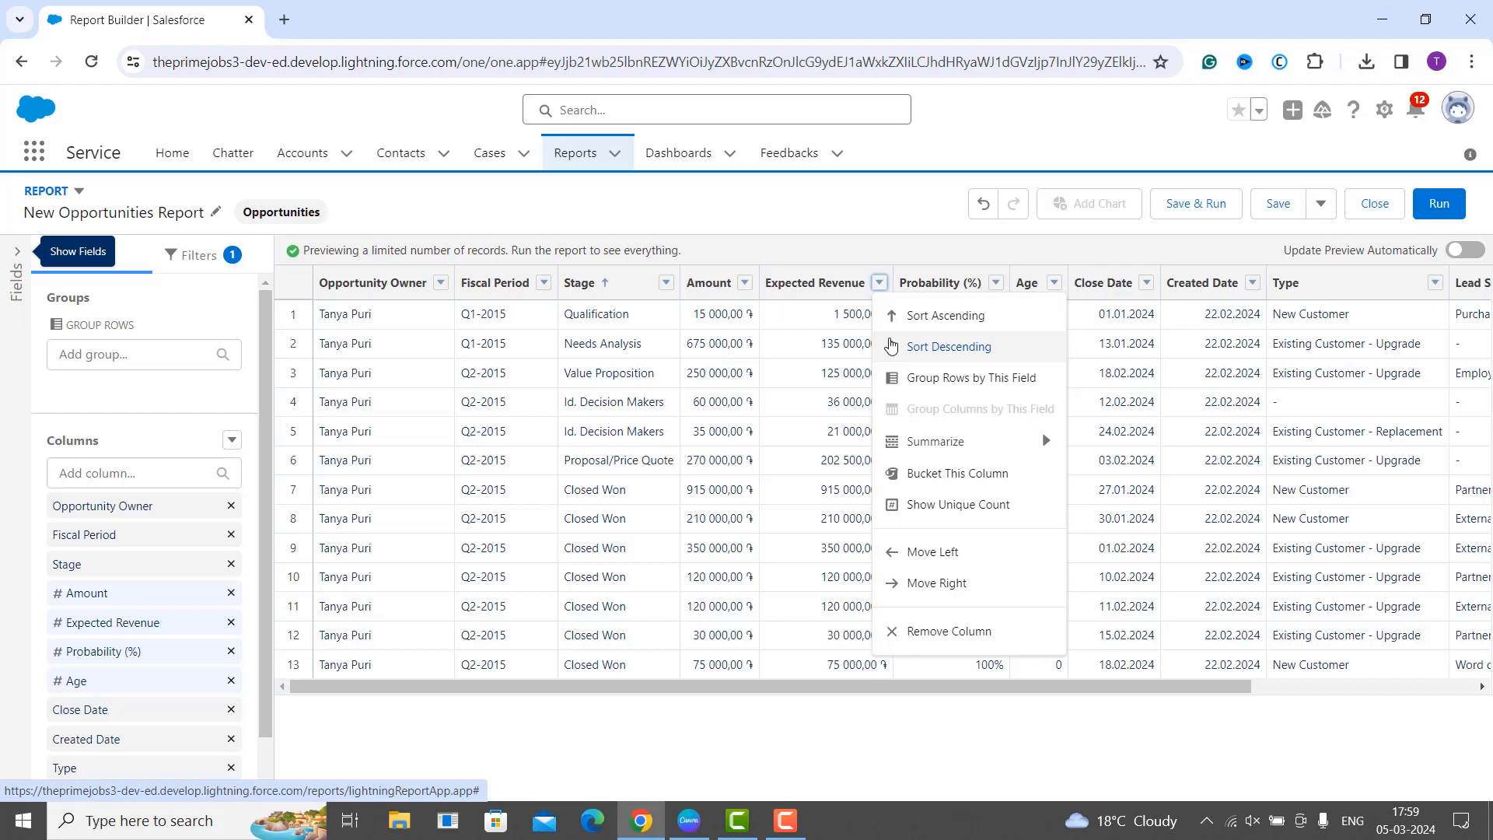
{"action": "left_click", "coordinate": [891, 346]}
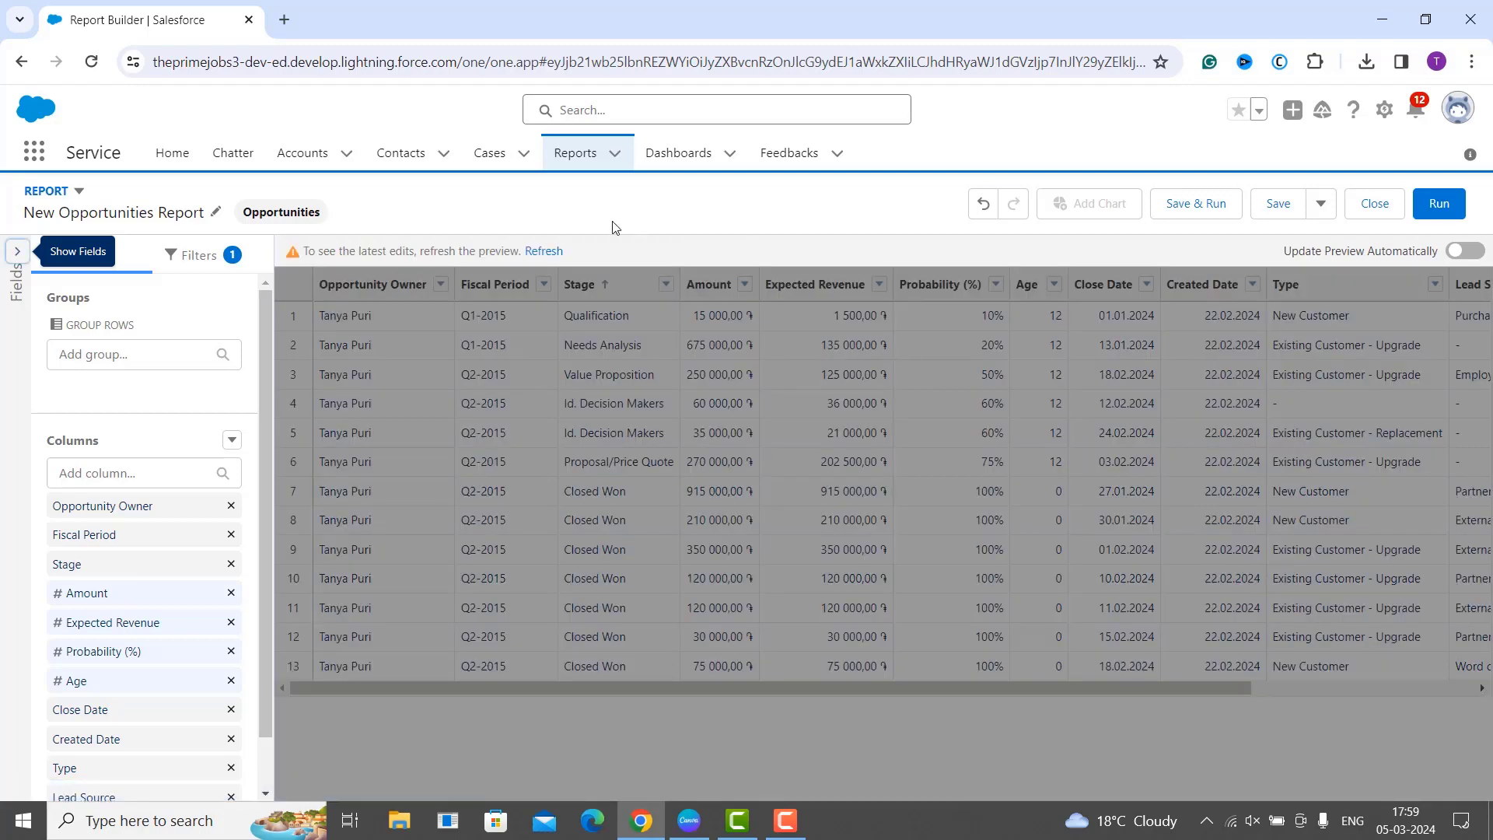
{"action": "left_click", "coordinate": [549, 251]}
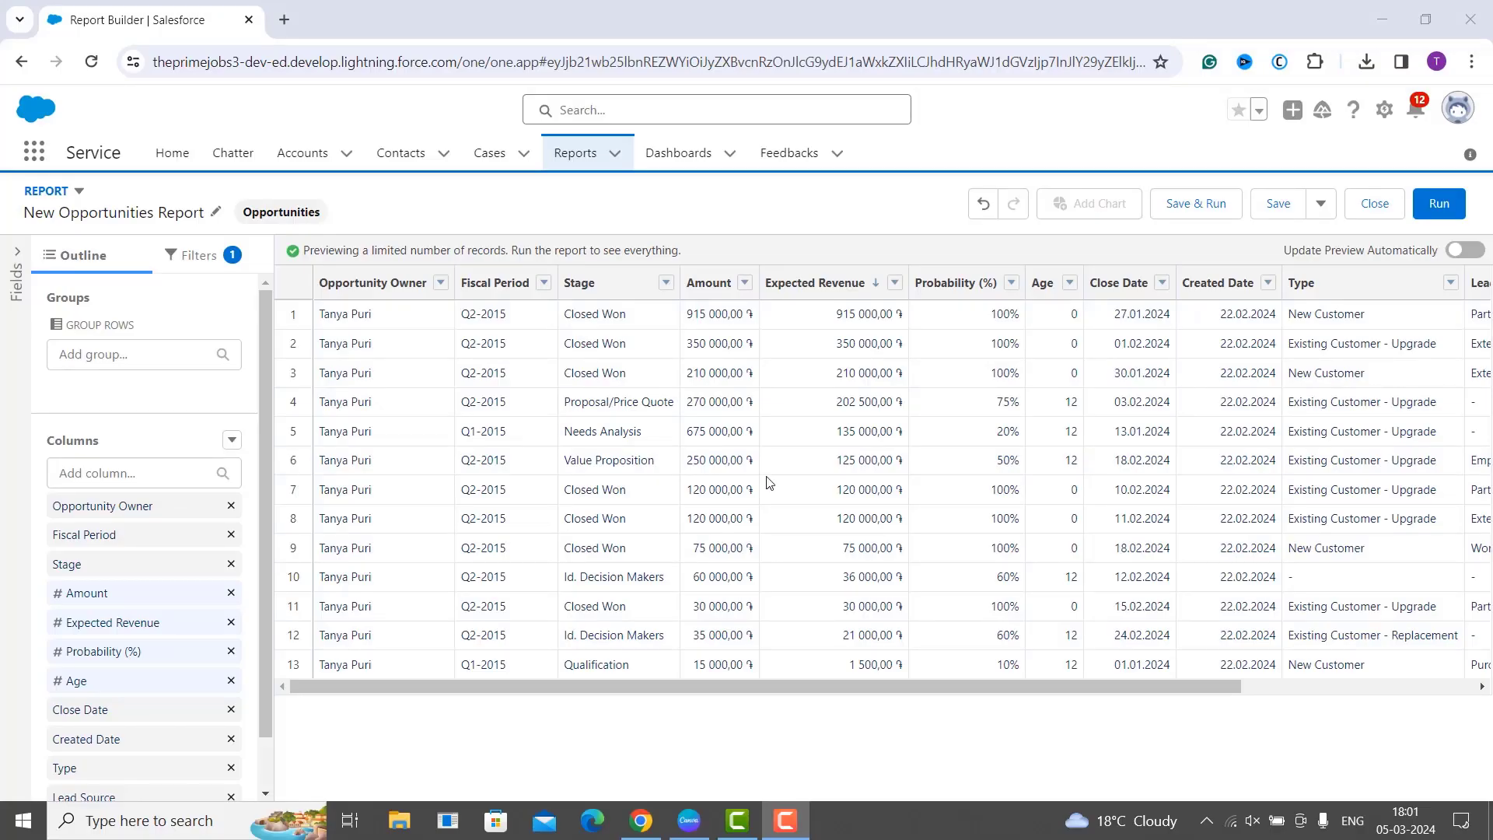
- Move the Opportunity Name column up below Fiscal Period, refresh the preview, and place the column directly after Opportunity Owner
{"action": "left_click_drag", "start_coordinate": [856, 688], "coordinate": [1222, 689]}
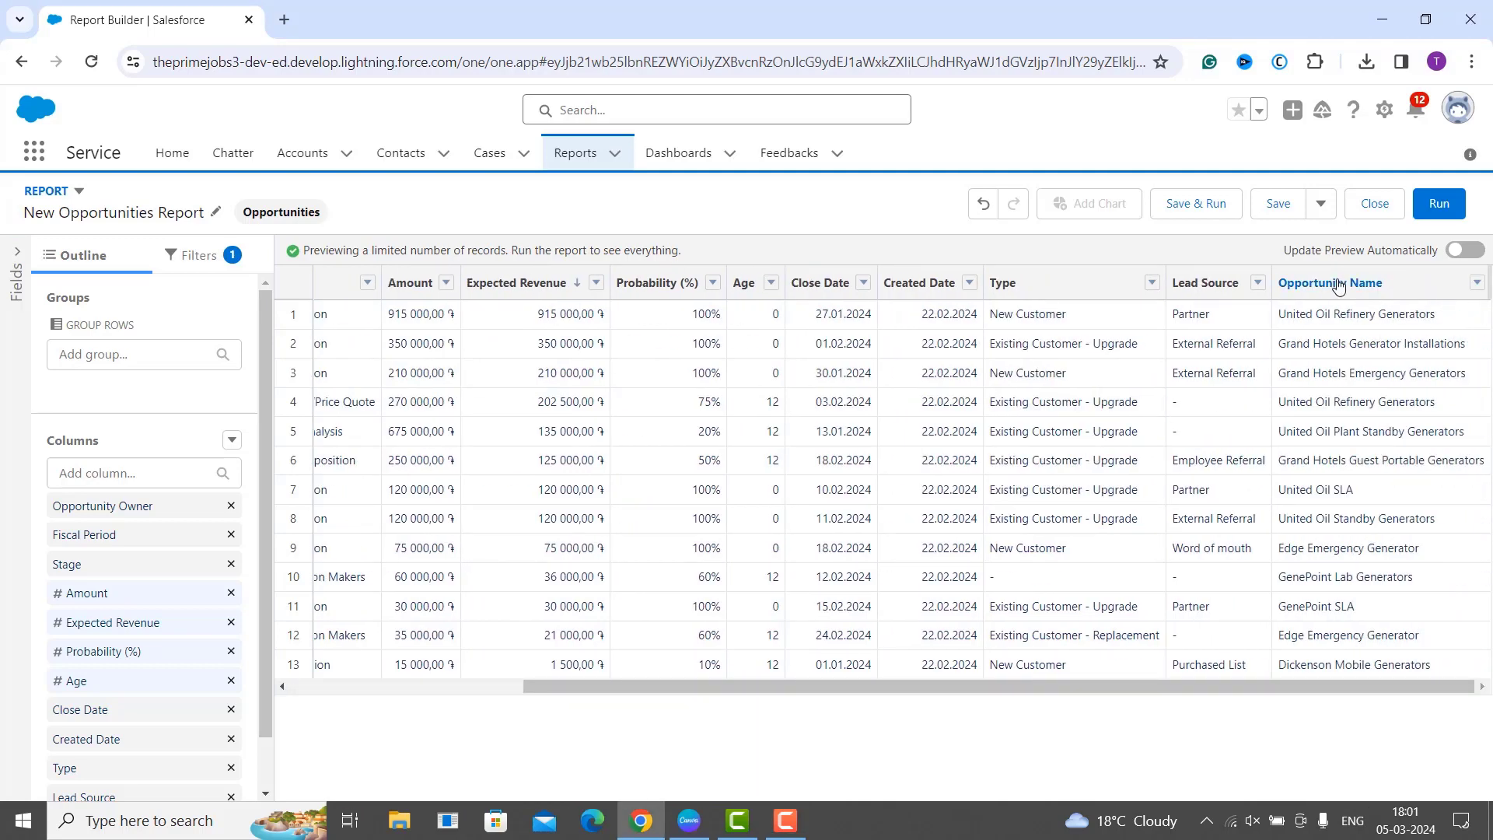
{"action": "left_click_drag", "start_coordinate": [836, 687], "coordinate": [601, 699]}
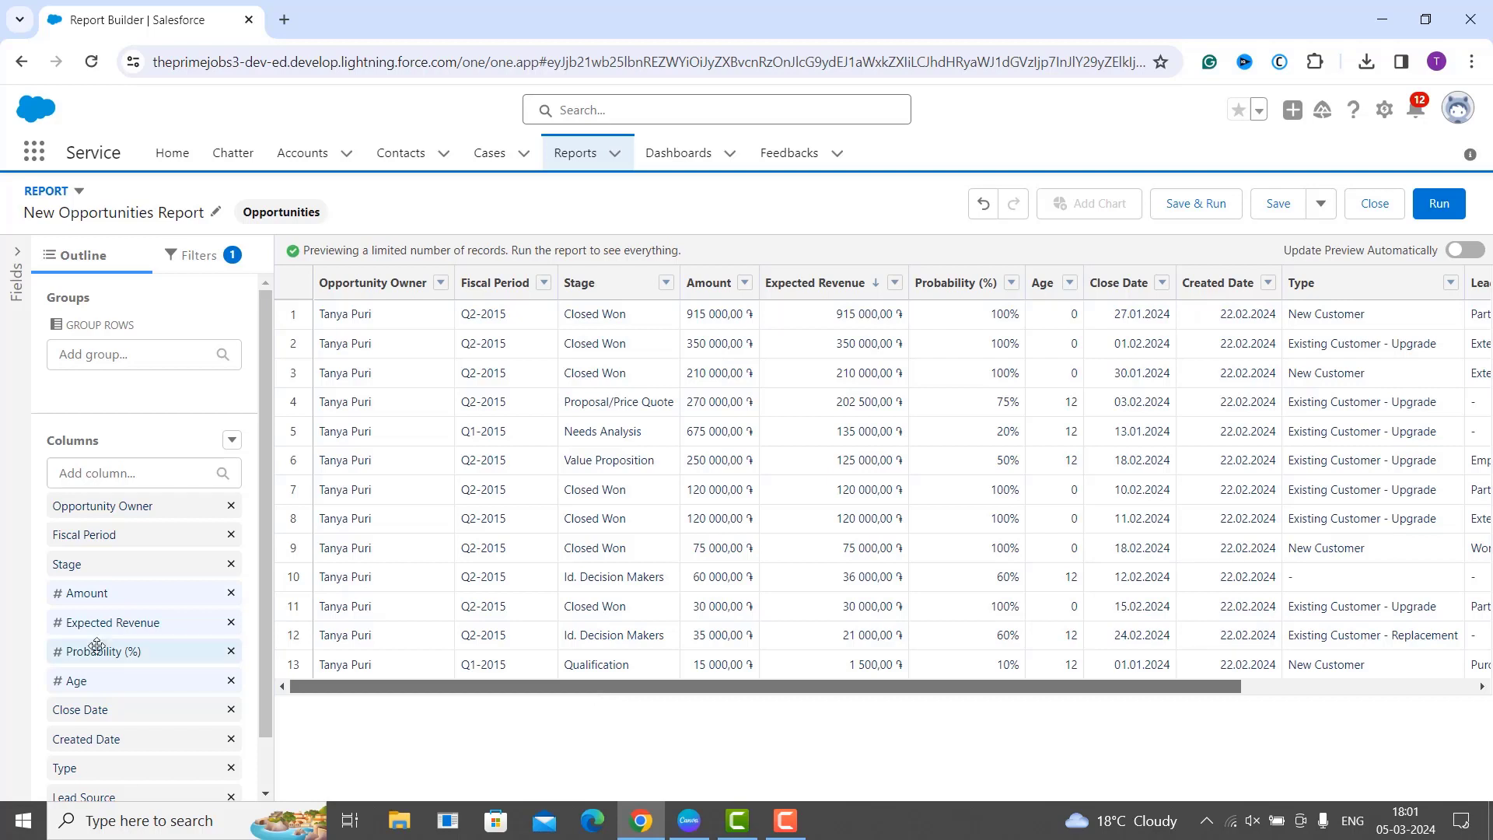
{"action": "scroll", "coordinate": [100, 548], "scroll_direction": "down", "scroll_amount": 1}
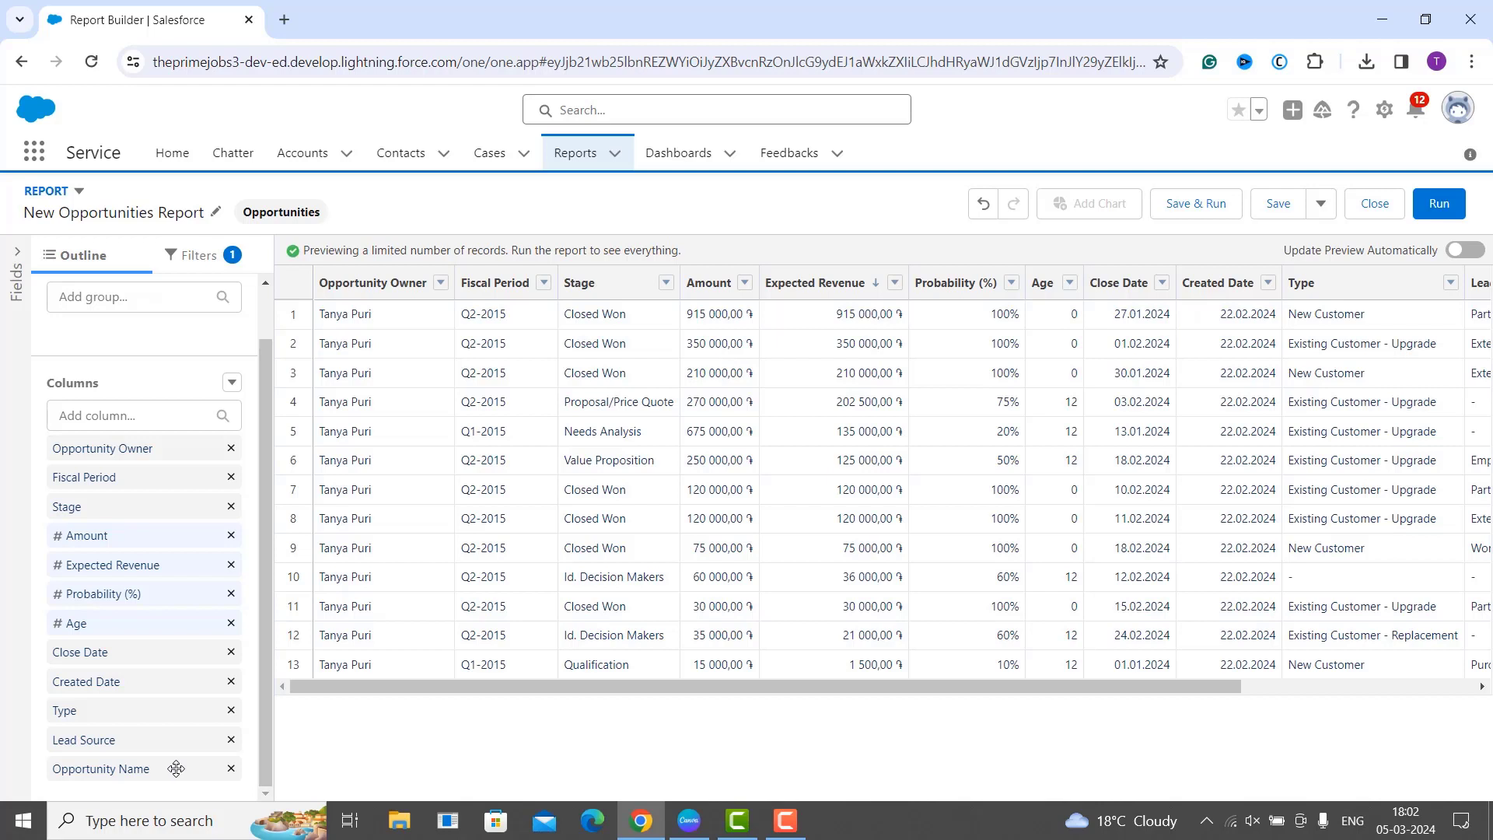
{"action": "left_click_drag", "start_coordinate": [177, 768], "coordinate": [145, 506]}
{"action": "left_click", "coordinate": [543, 251]}
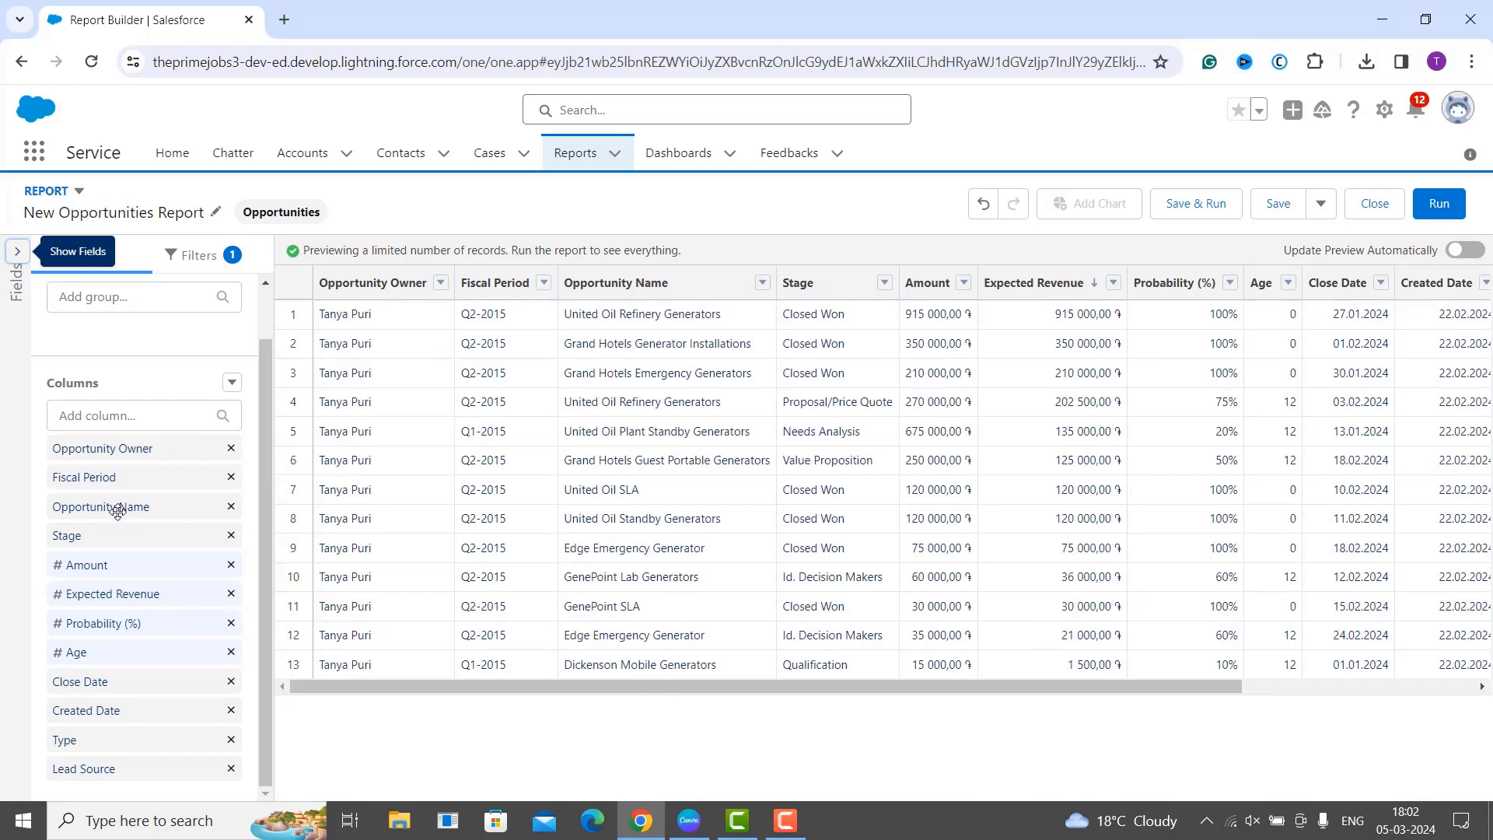
{"action": "left_click_drag", "start_coordinate": [117, 511], "coordinate": [312, 412]}
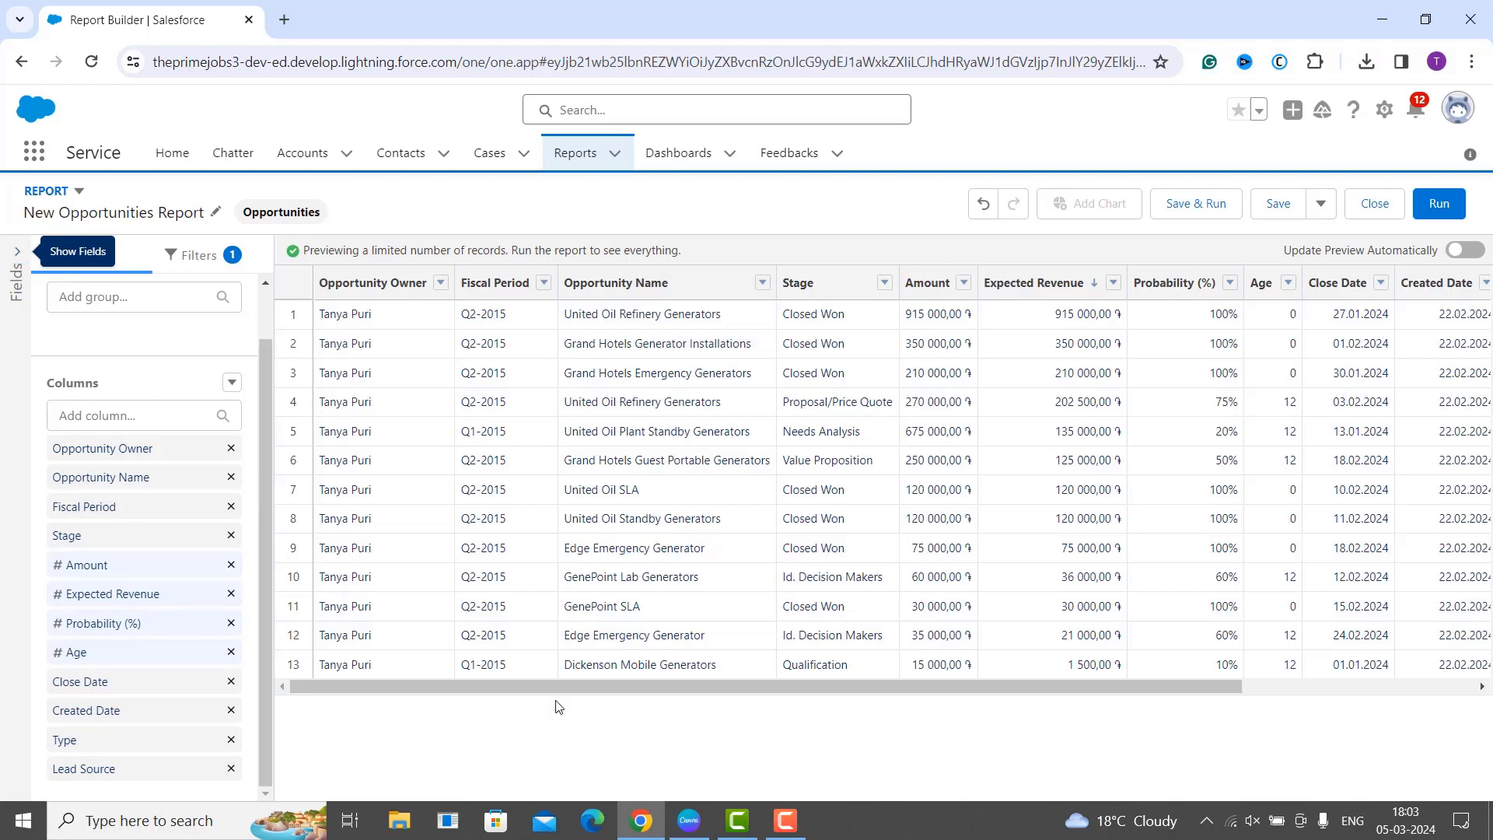
- Move the Probability (%) column between Type and Lead Source and refresh the preview
{"action": "scroll", "coordinate": [830, 496], "scroll_direction": "right", "scroll_amount": 4}
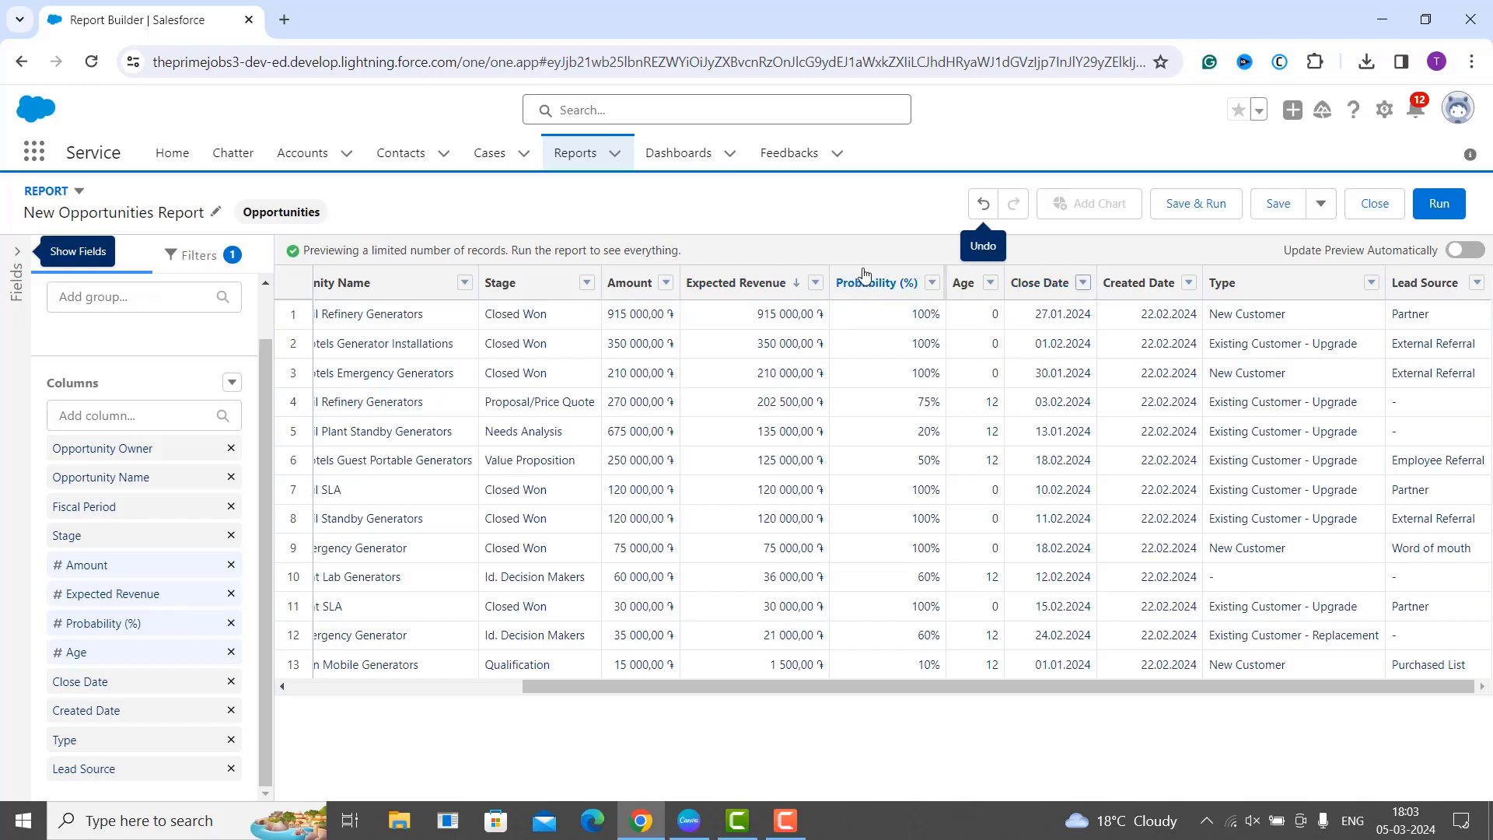
{"action": "left_click_drag", "start_coordinate": [865, 276], "coordinate": [906, 269]}
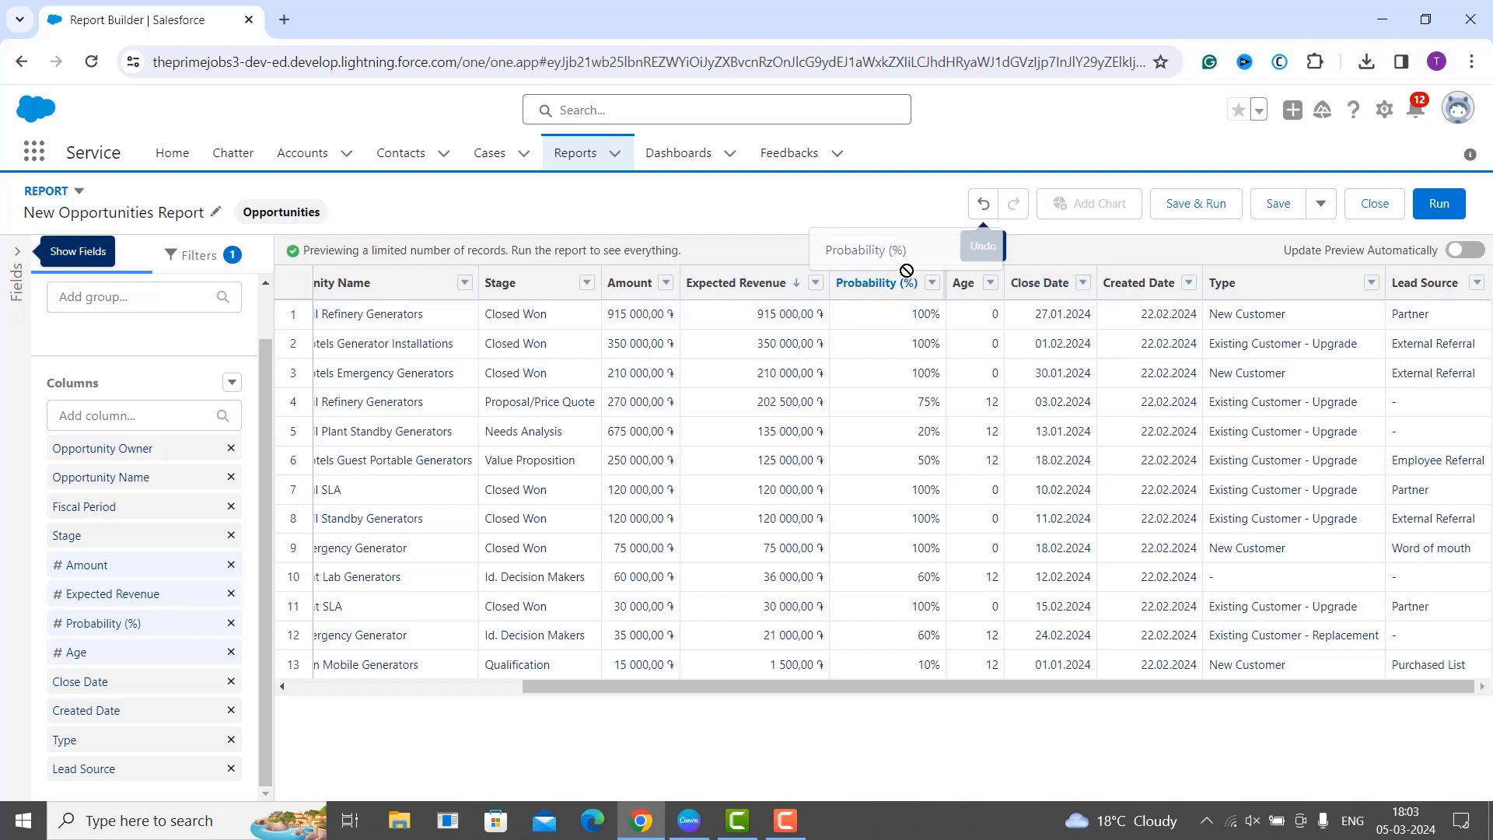
{"action": "left_click_drag", "start_coordinate": [906, 270], "coordinate": [1490, 307]}
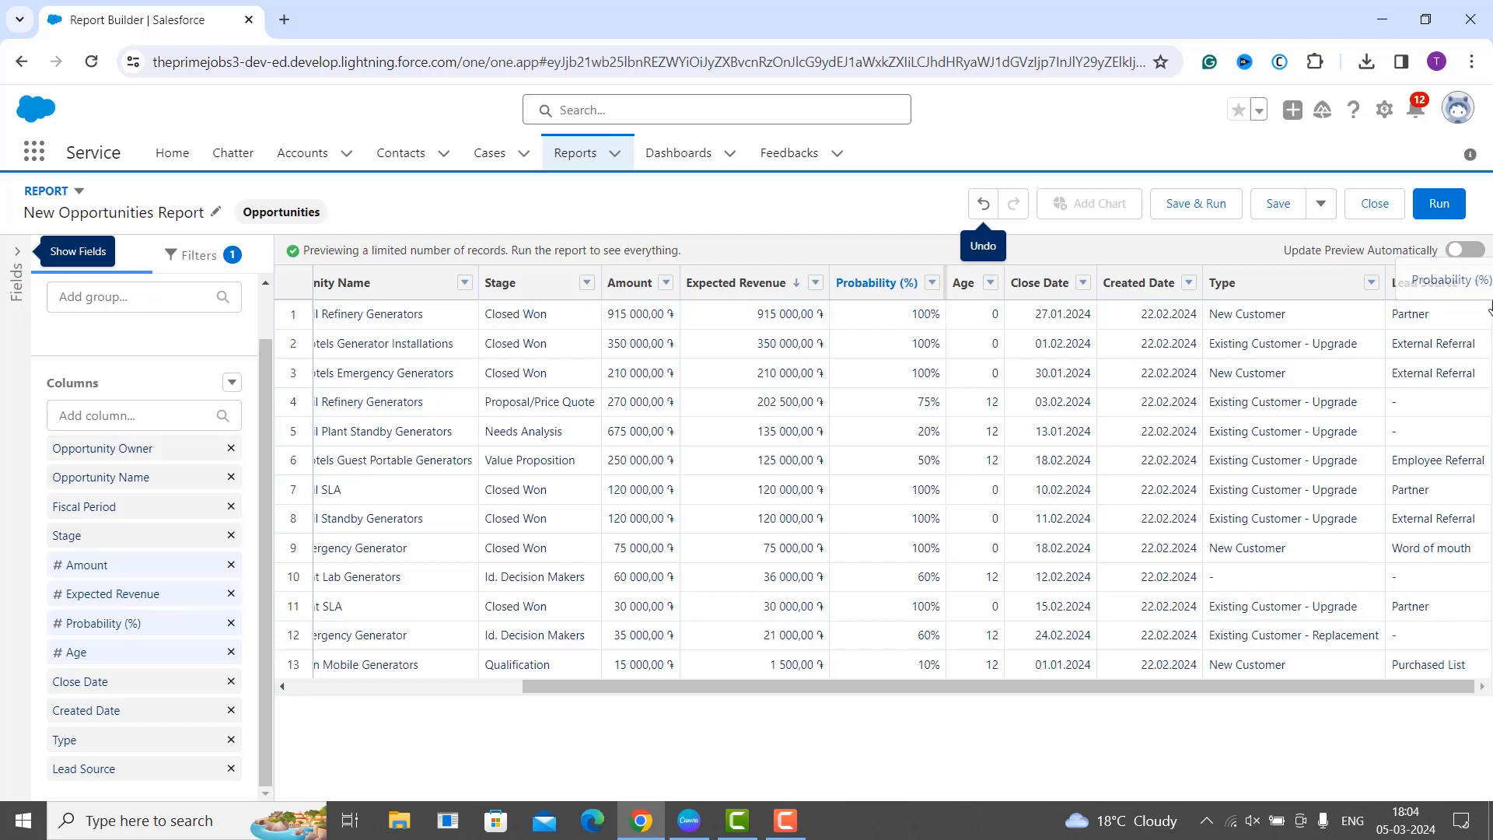
{"action": "left_click_drag", "start_coordinate": [1489, 307], "coordinate": [1480, 309]}
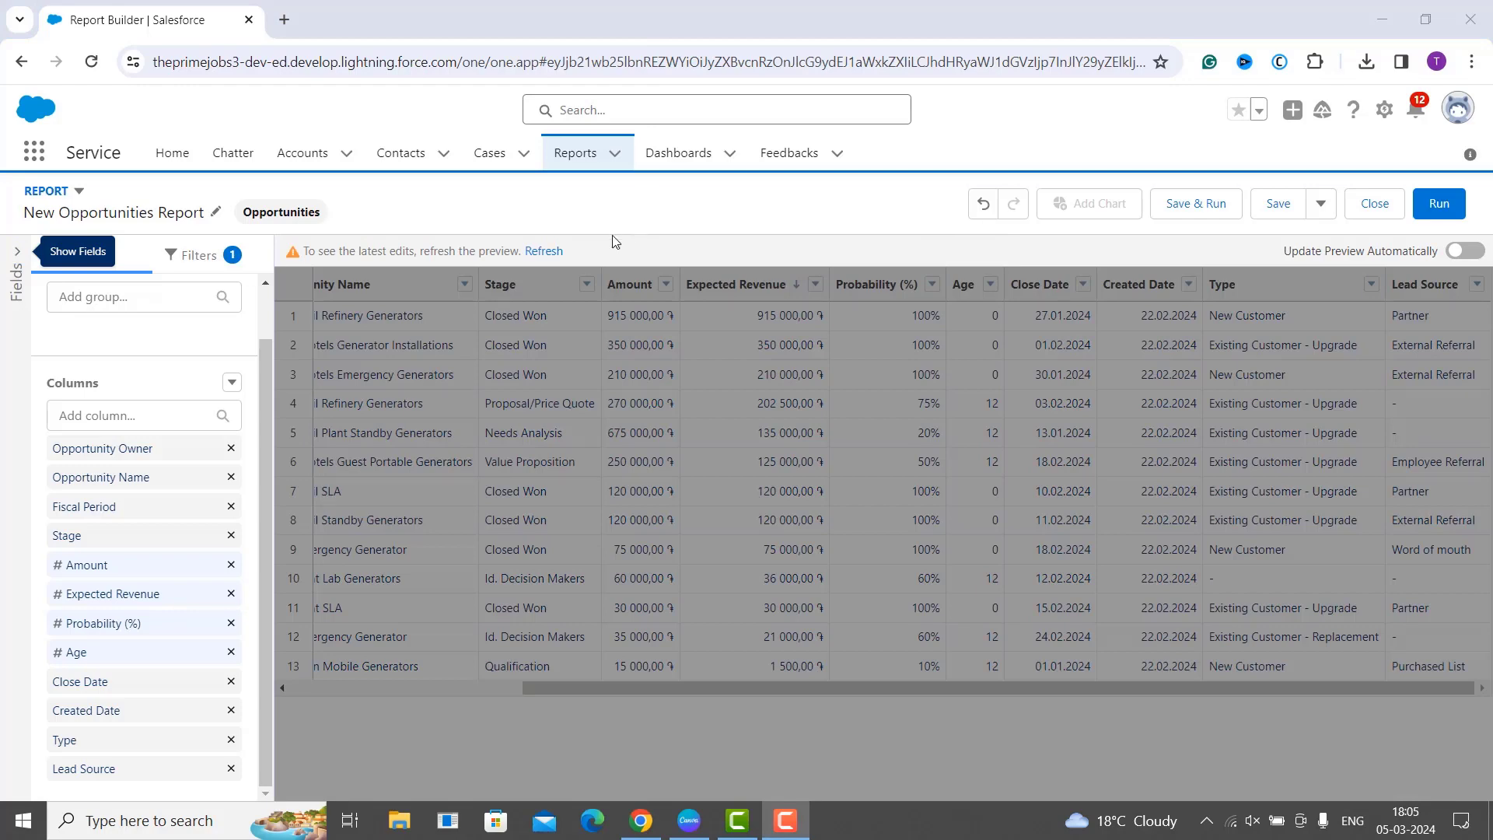
{"action": "left_click", "coordinate": [552, 254]}
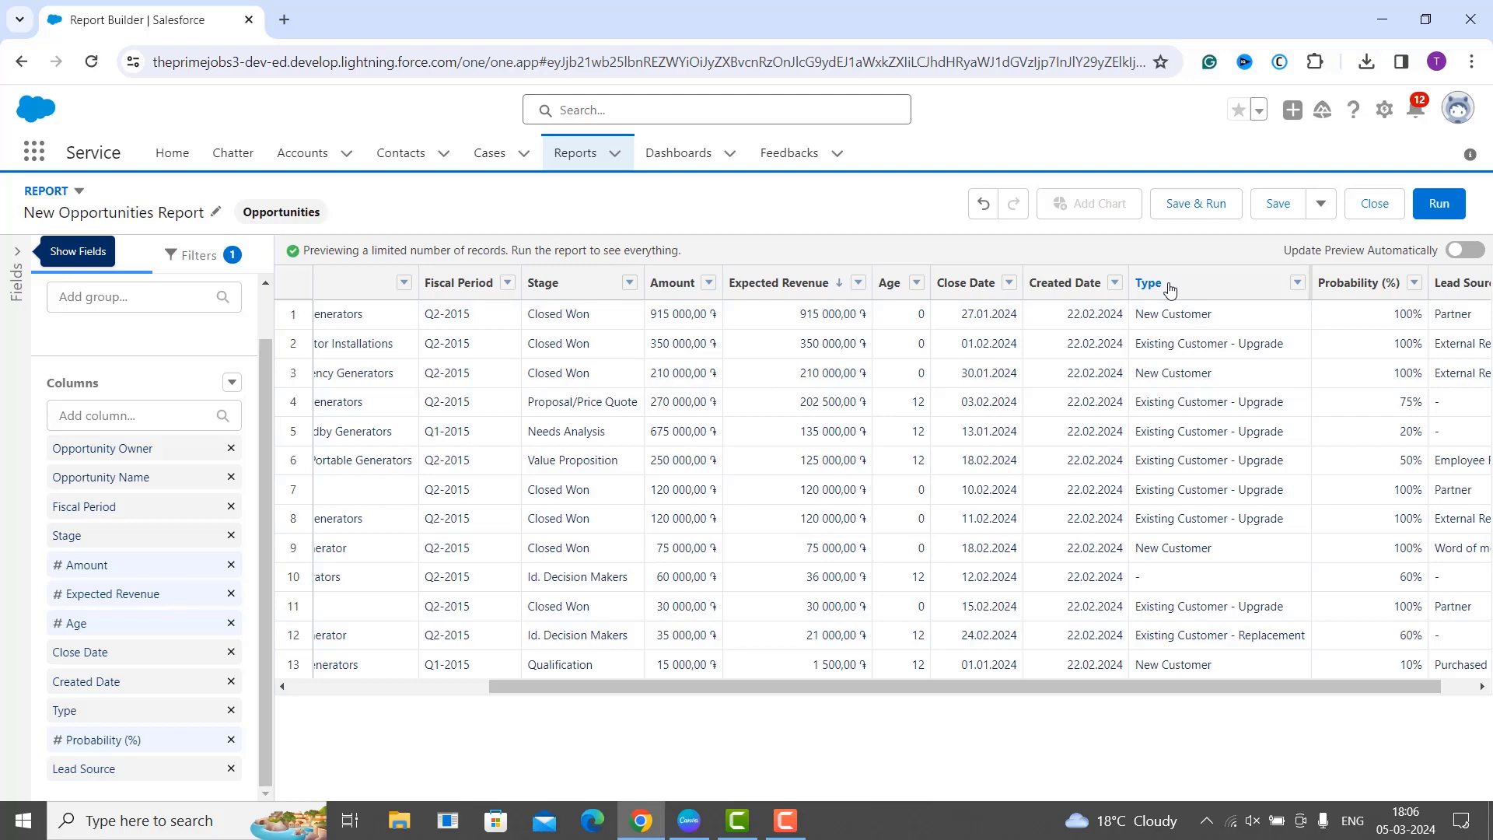
- Sort the report by Type in descending order, and widen the Type column slightly and the Age column noticeably
{"action": "left_click", "coordinate": [1311, 289]}
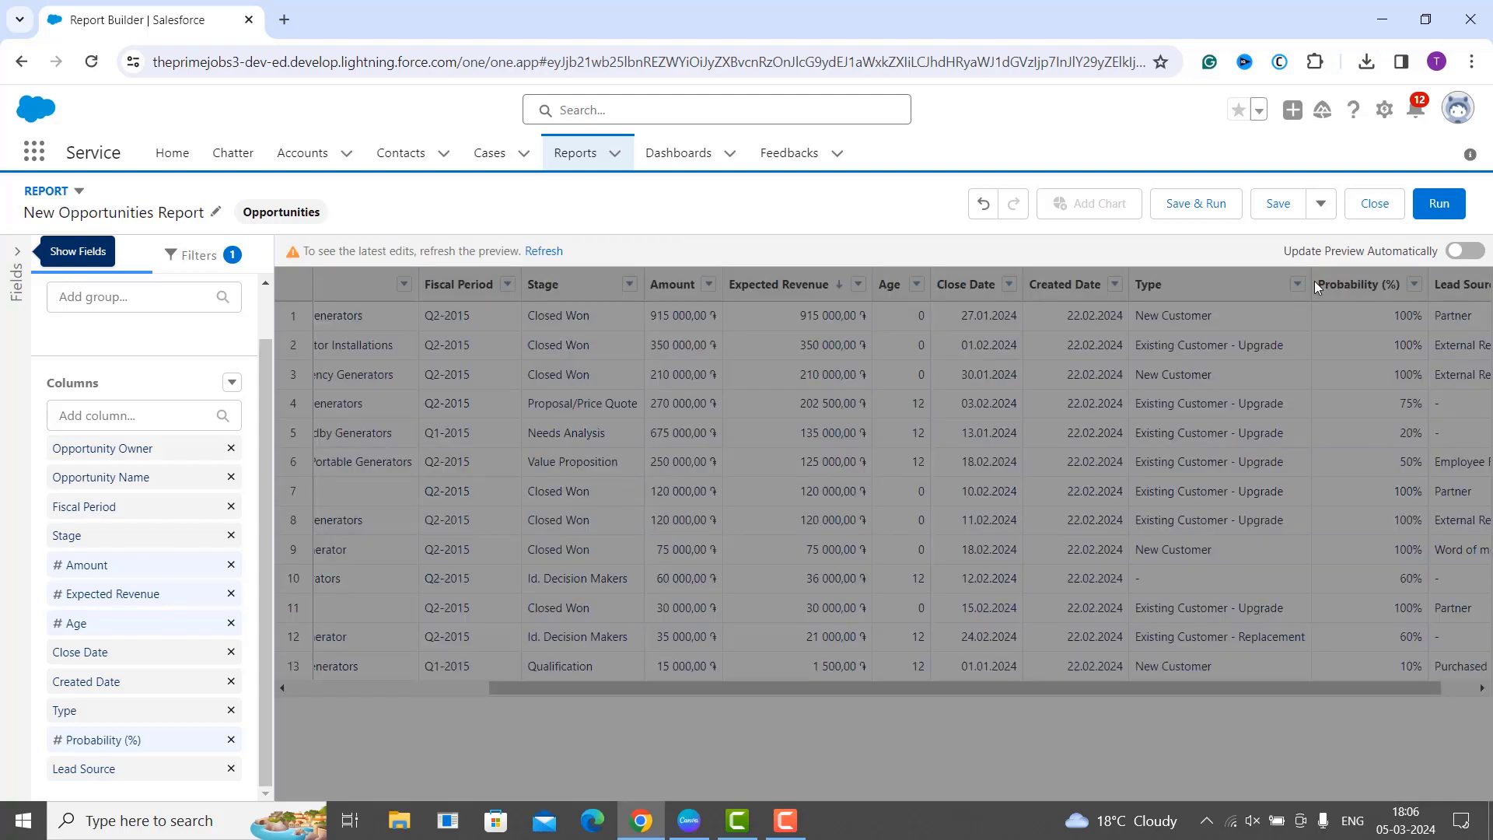
{"action": "left_click", "coordinate": [542, 252]}
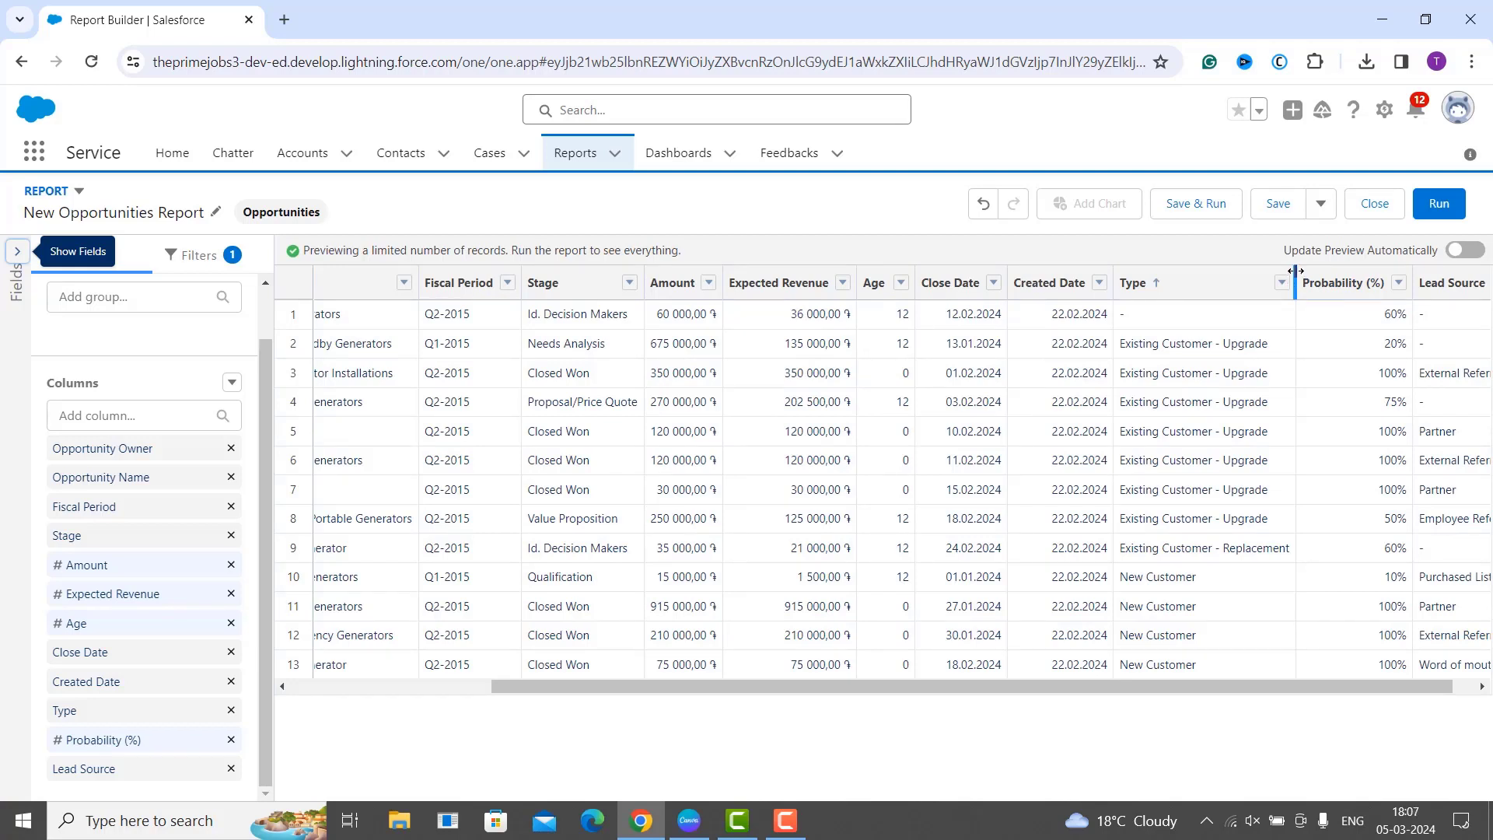
{"action": "left_click_drag", "start_coordinate": [1295, 272], "coordinate": [1304, 300]}
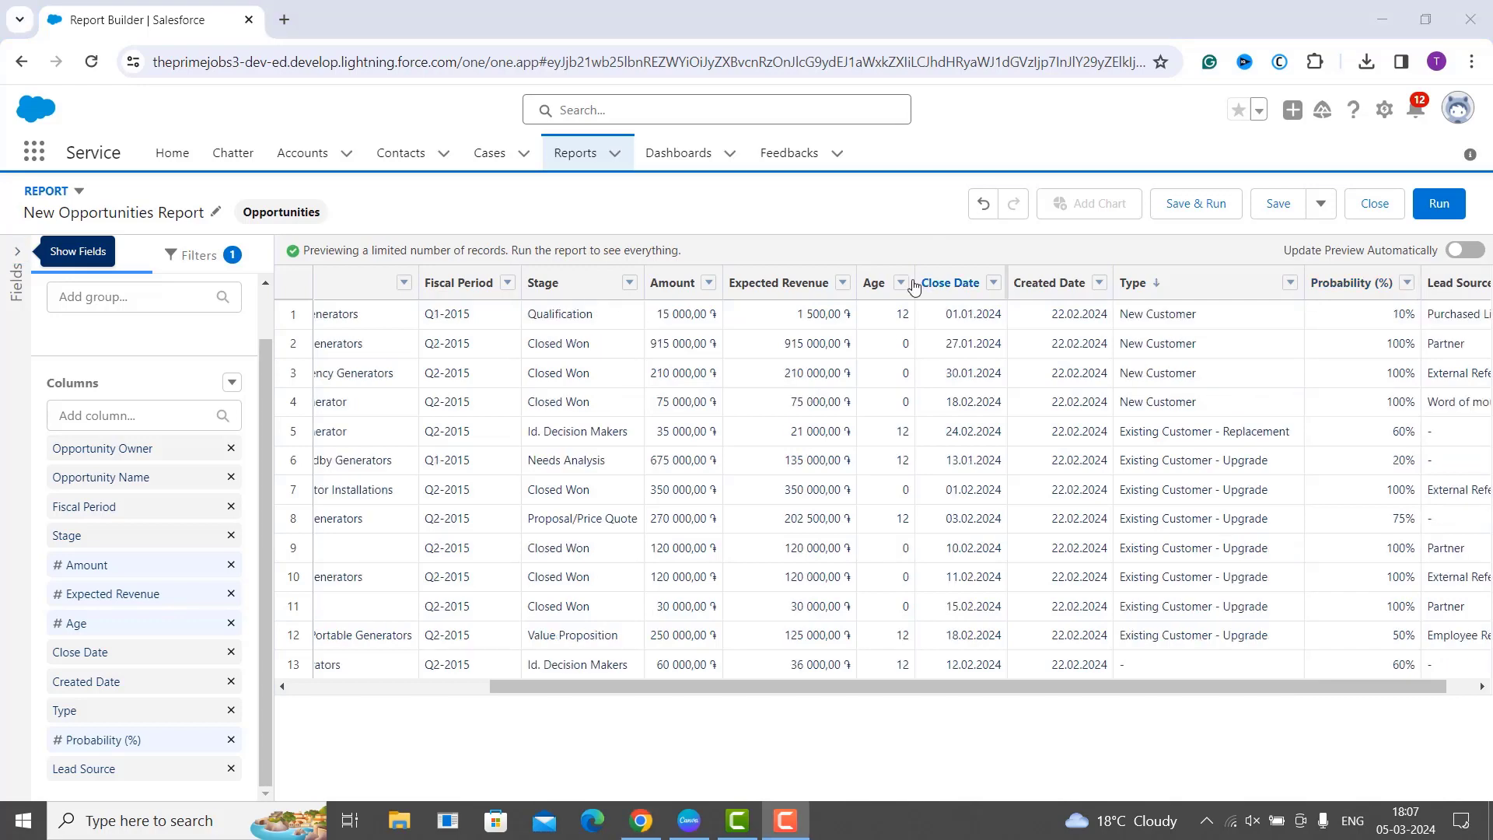
{"action": "left_click", "coordinate": [914, 275]}
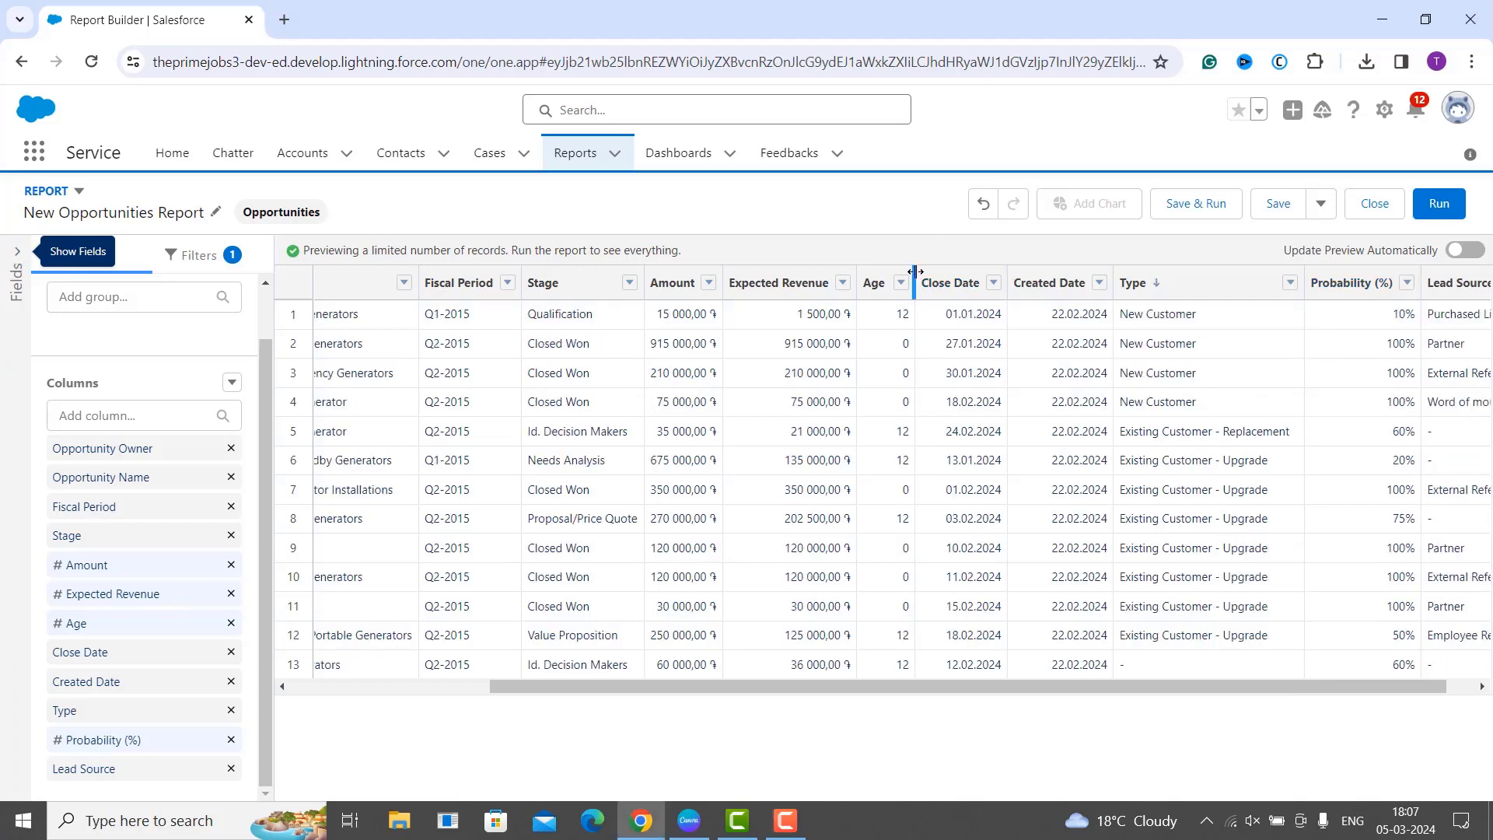
{"action": "left_click_drag", "start_coordinate": [1114, 287], "coordinate": [1031, 299]}
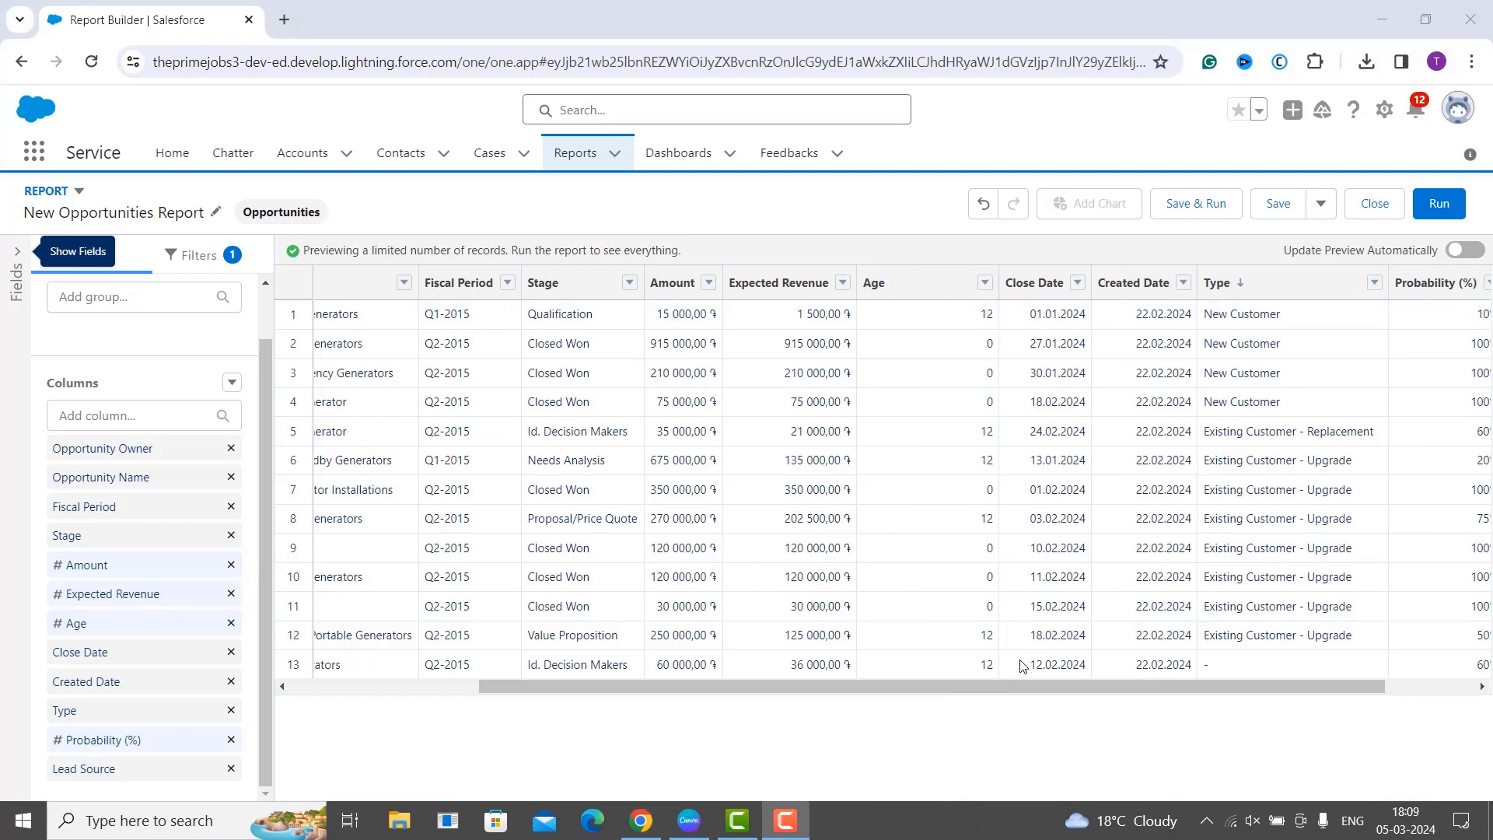
- Try to move the Probability (%) column past Lead Source to the end of the report
{"action": "left_click_drag", "start_coordinate": [1027, 683], "coordinate": [1101, 682]}
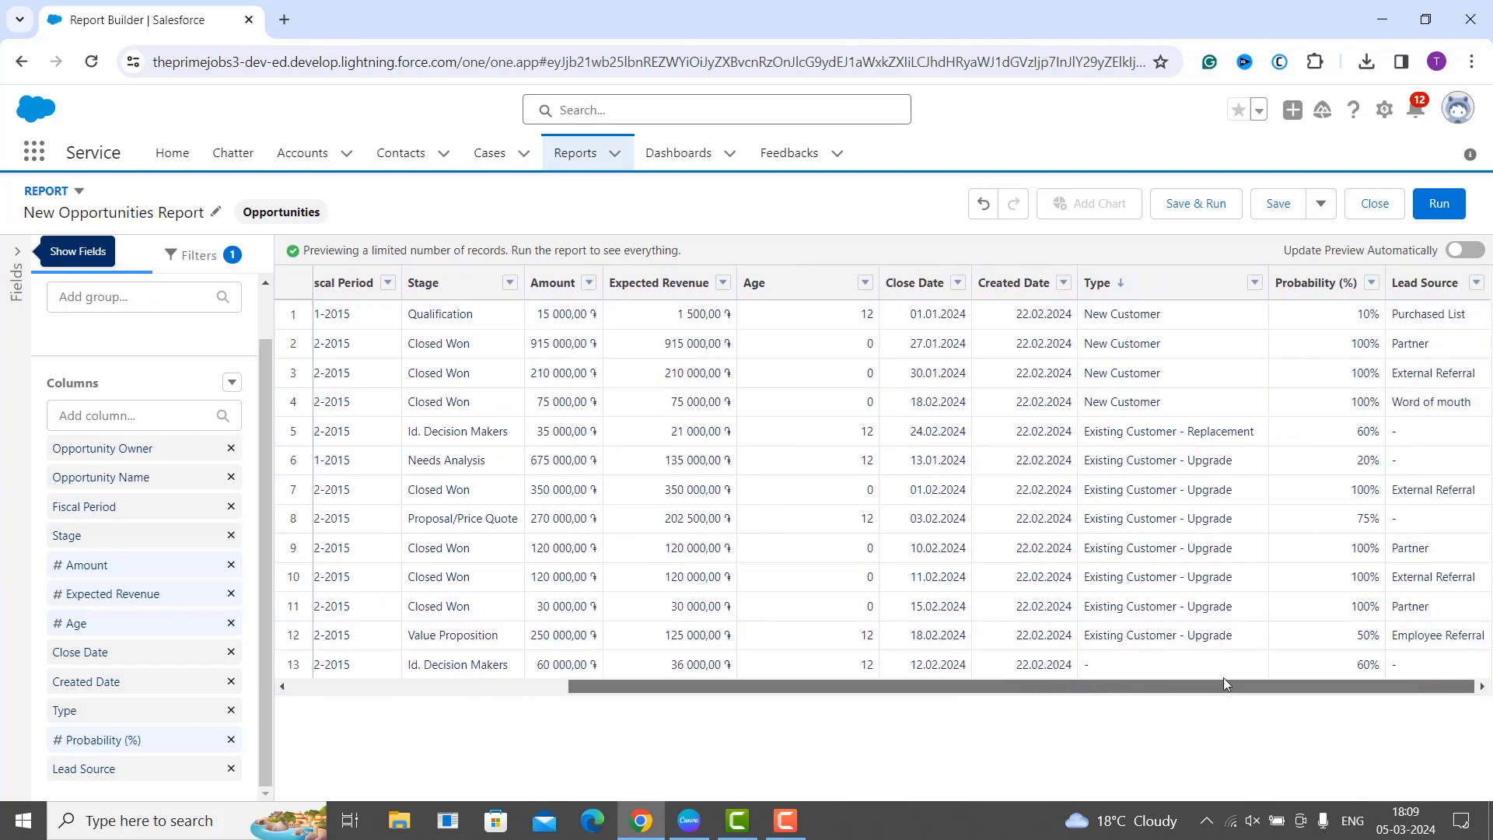
{"action": "left_click_drag", "start_coordinate": [1223, 683], "coordinate": [1308, 280]}
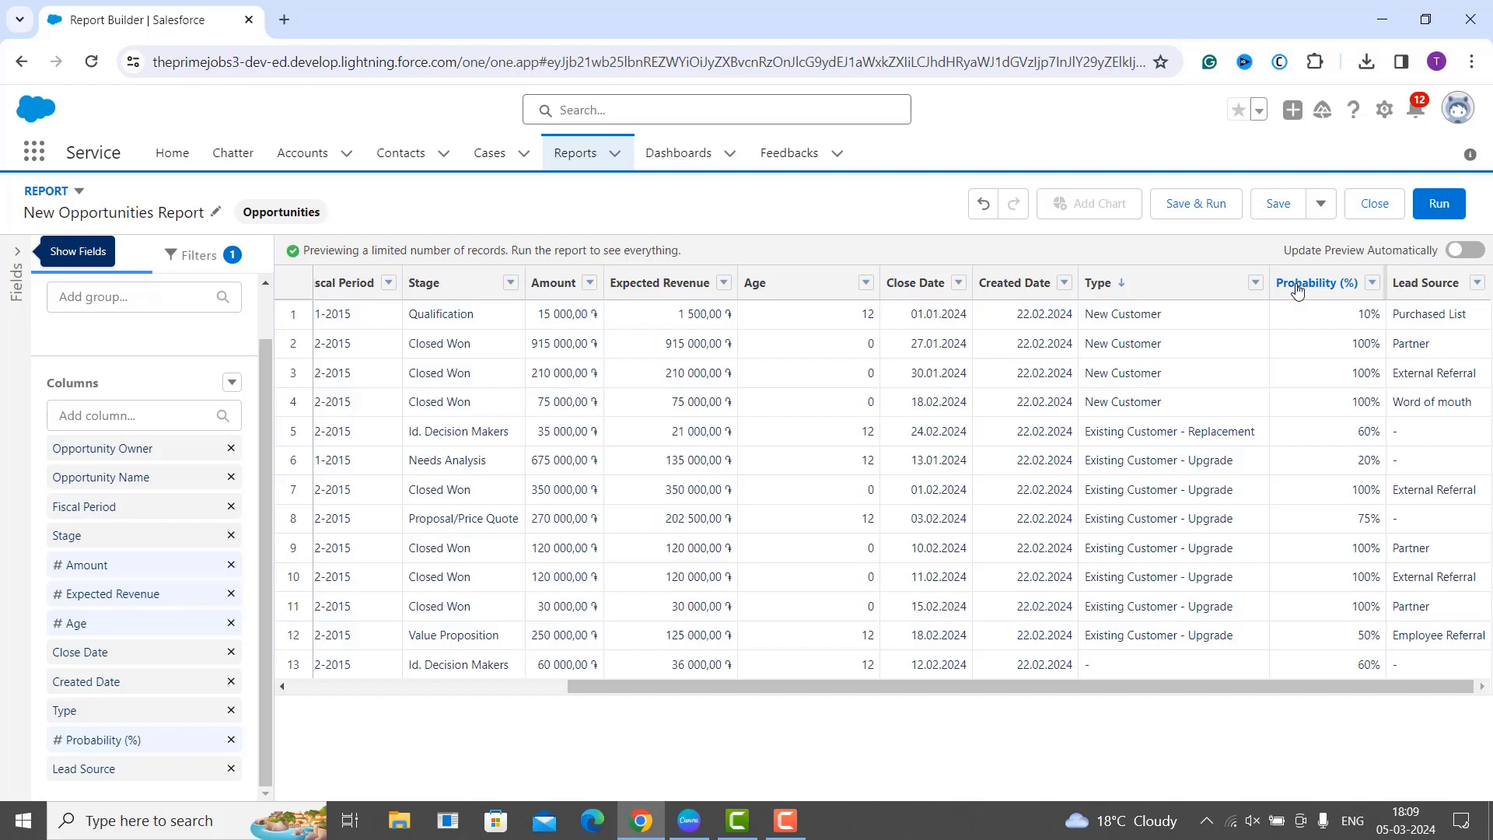
{"action": "left_click_drag", "start_coordinate": [1297, 288], "coordinate": [1488, 297]}
{"action": "left_click_drag", "start_coordinate": [1315, 283], "coordinate": [1487, 298]}
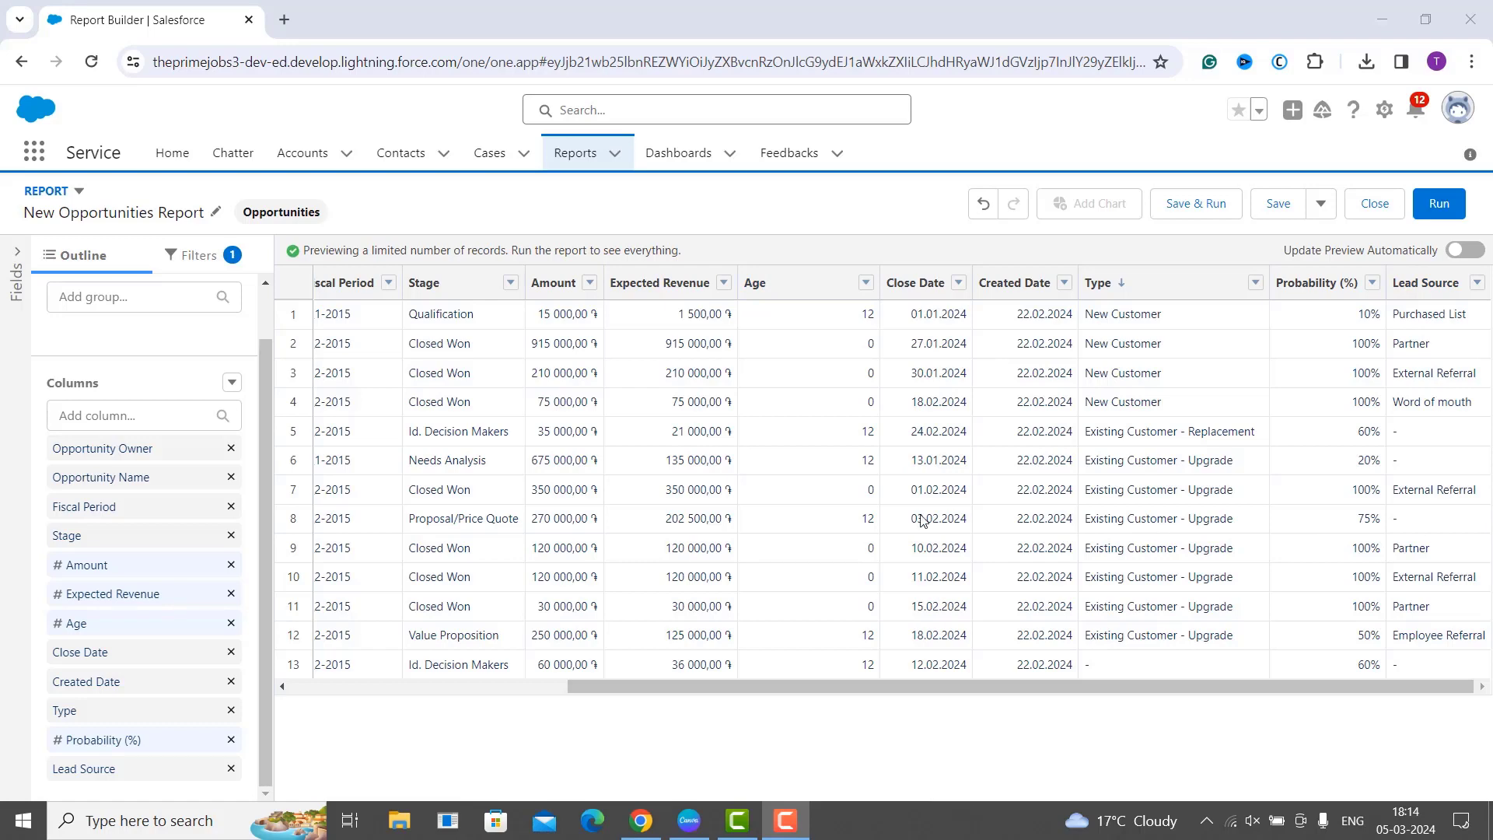
- Review the report's columns, then view the actions available for the Amount column and dismiss them
{"action": "scroll", "coordinate": [923, 519], "scroll_direction": "left", "scroll_amount": 5}
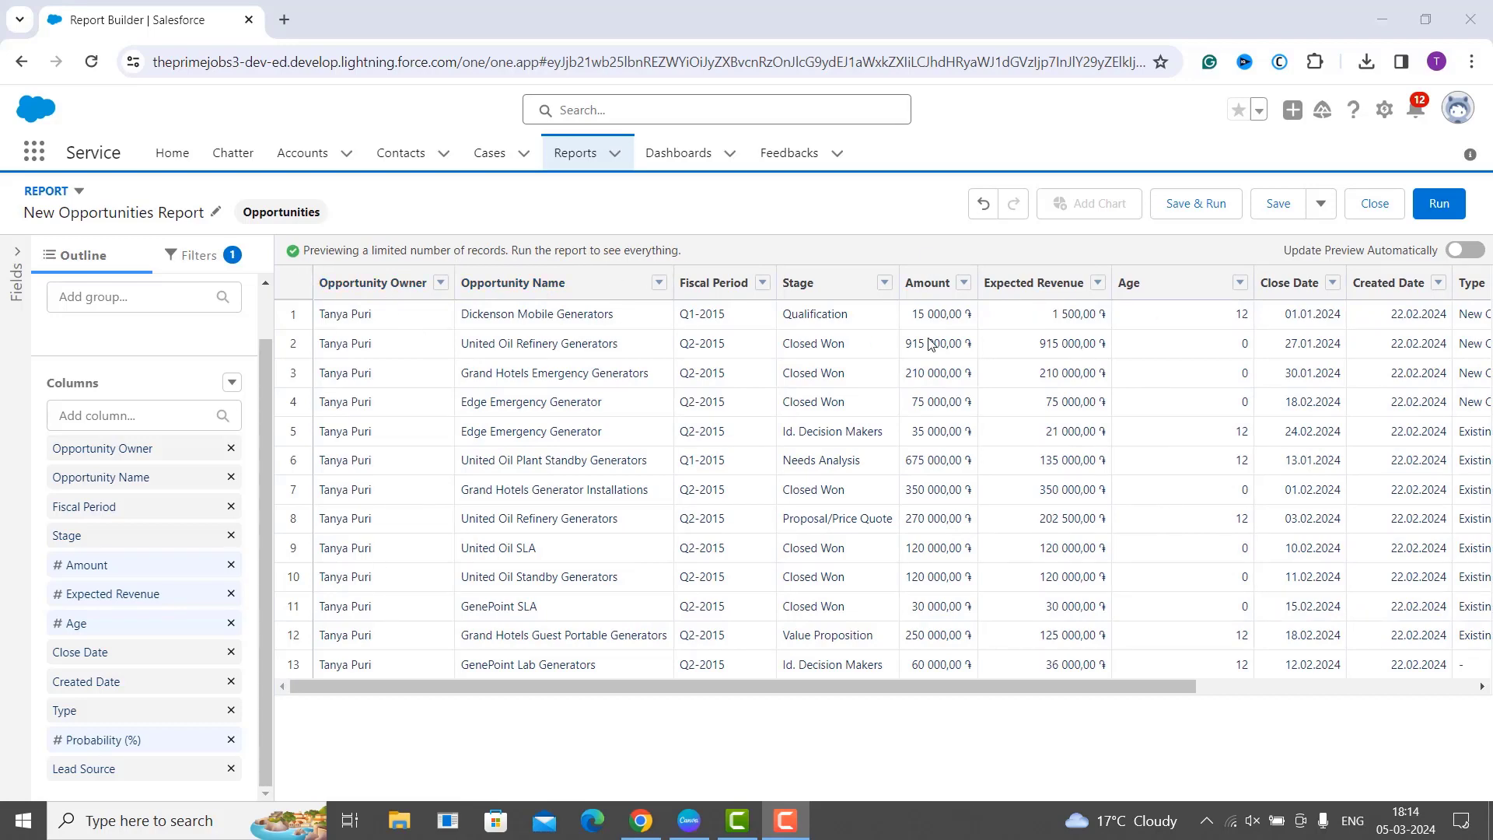
{"action": "scroll", "coordinate": [941, 354], "scroll_direction": "right", "scroll_amount": 5}
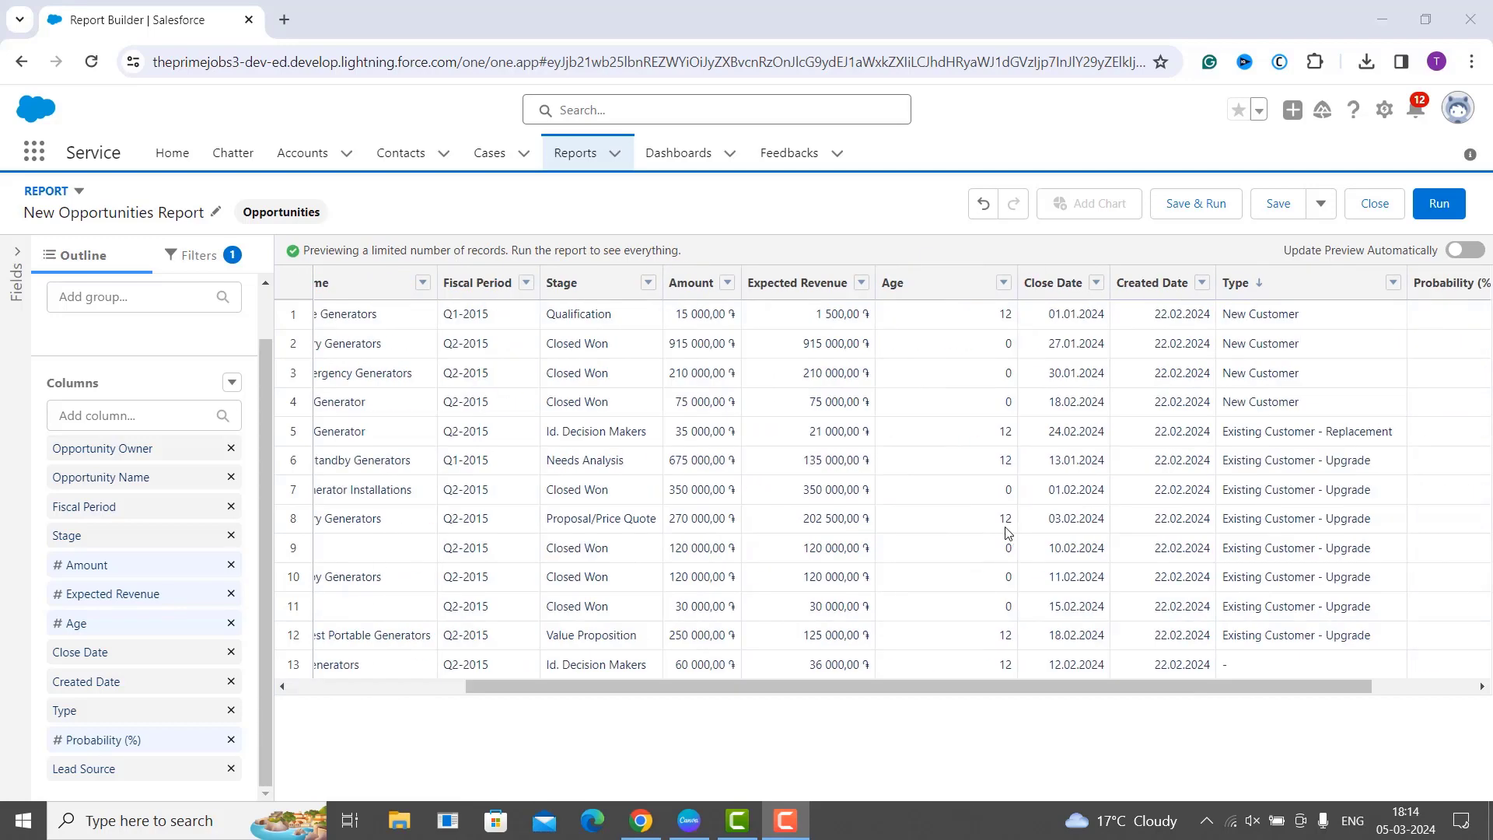
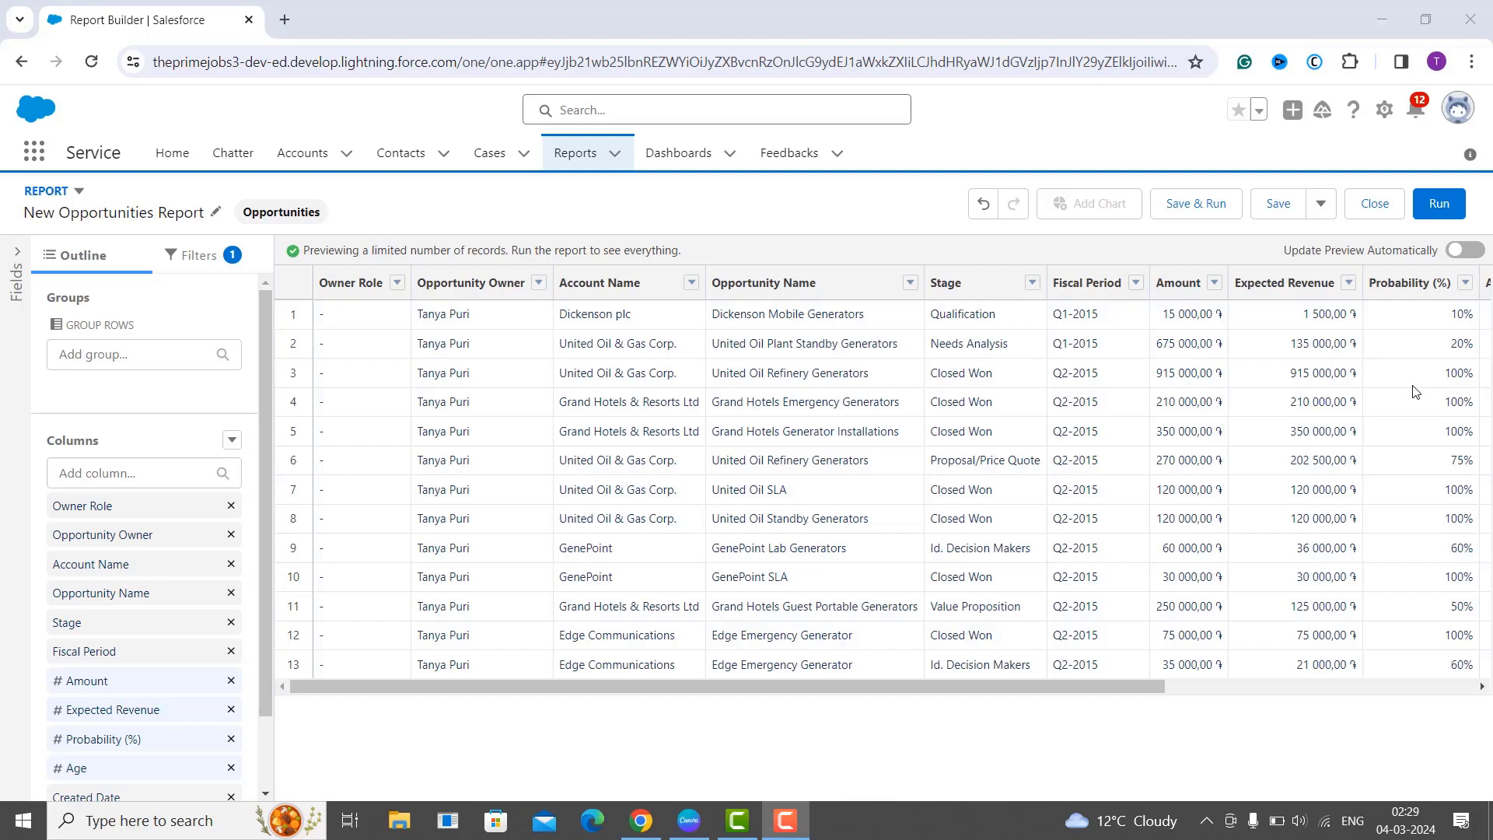
{"action": "left_click", "coordinate": [1215, 284]}
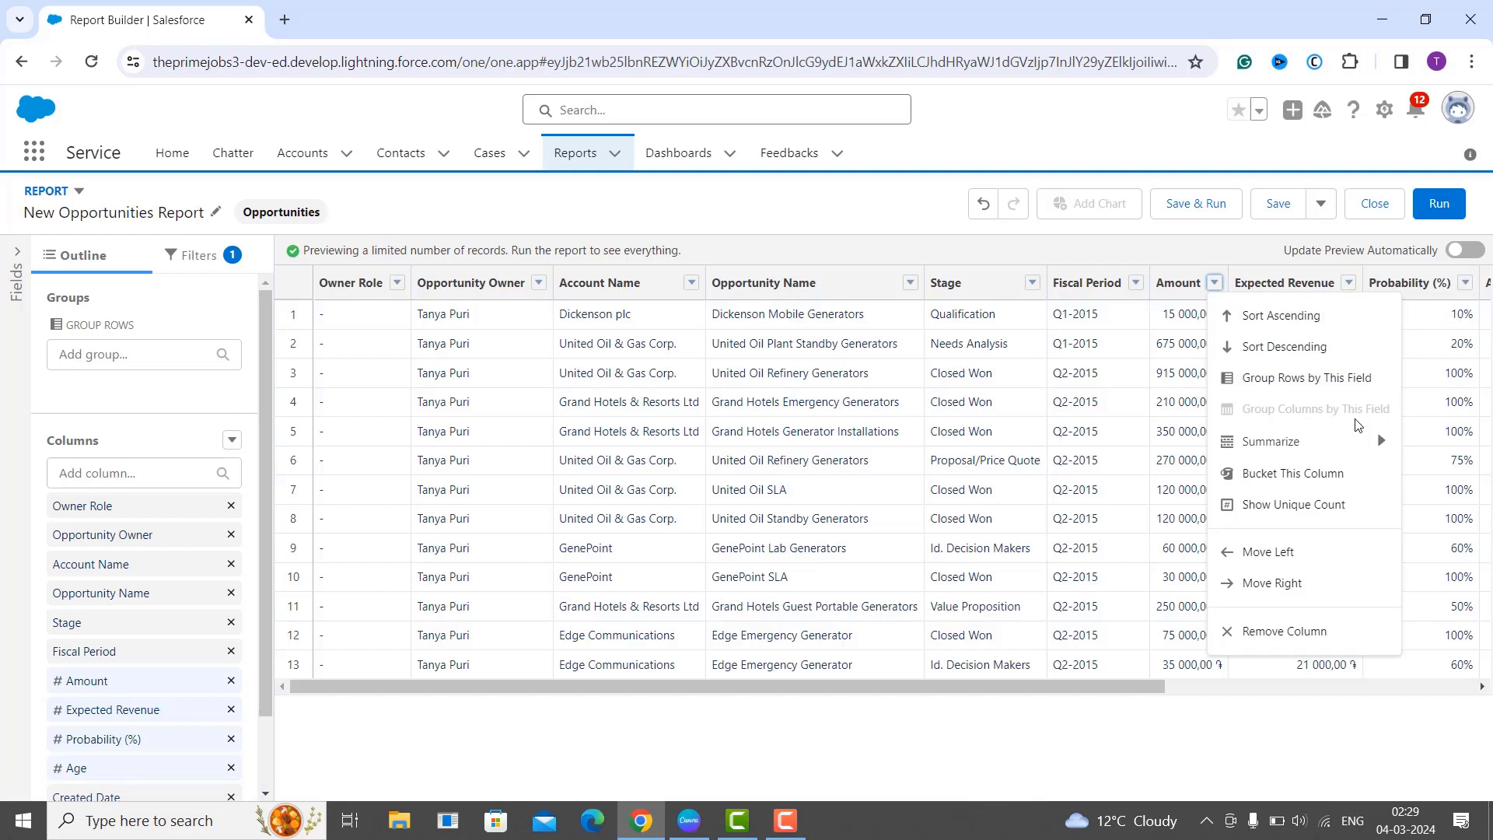
{"action": "left_click", "coordinate": [201, 406]}
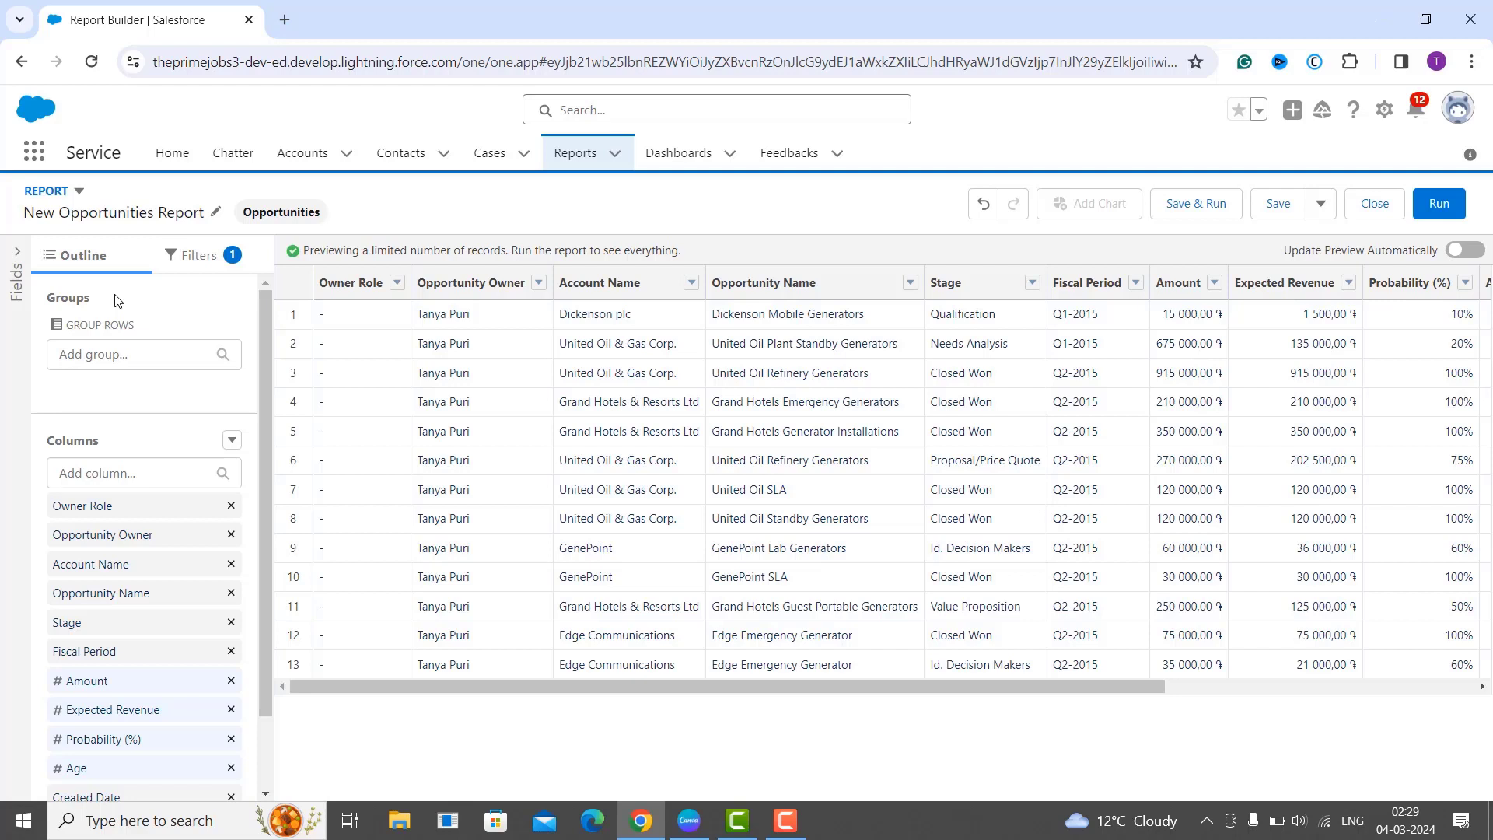
- Group the Opportunities report's rows by Close Date and refresh the preview
{"action": "left_click", "coordinate": [130, 352]}
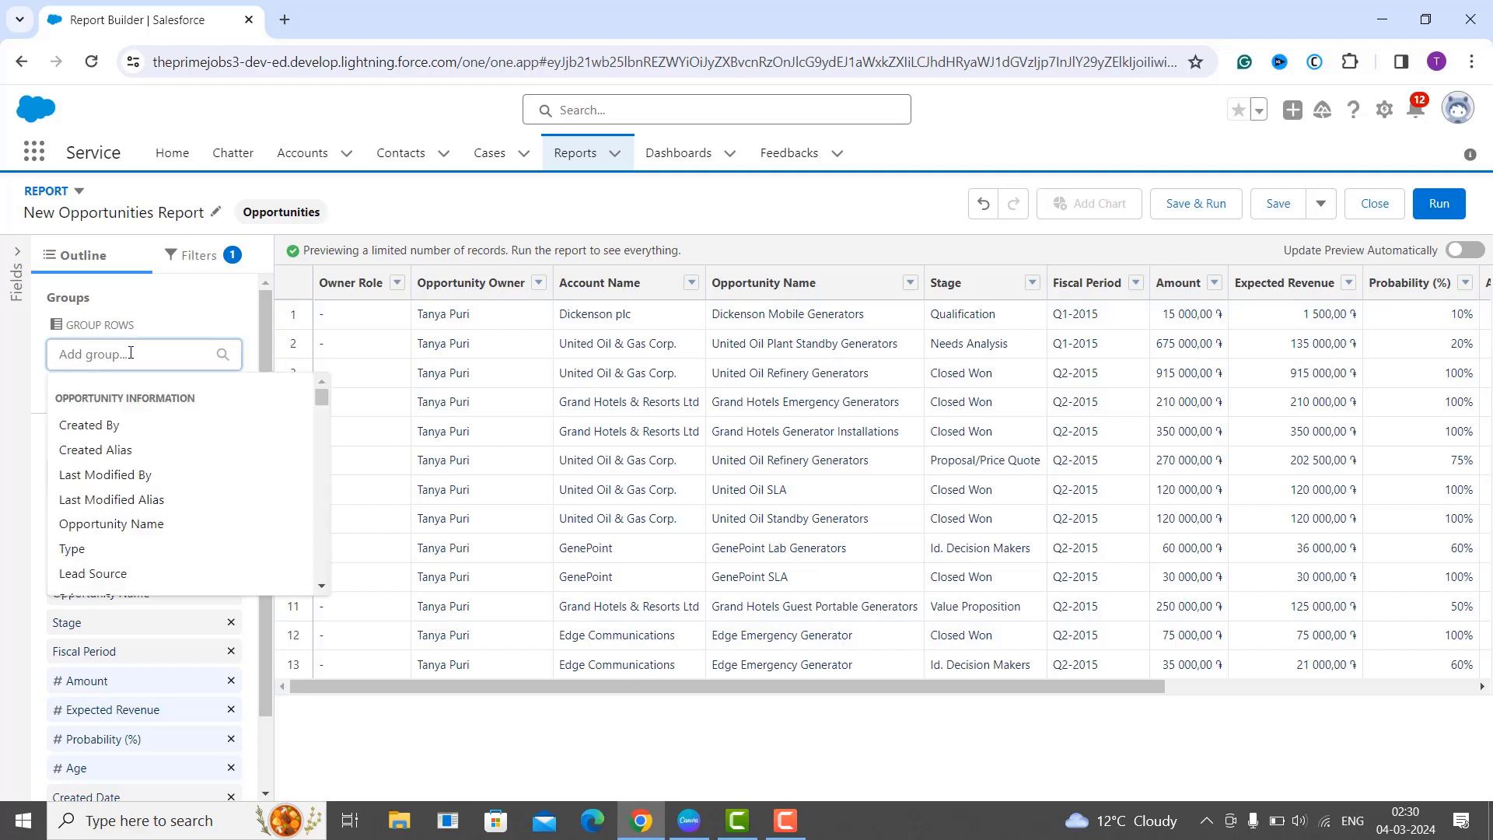
{"action": "type", "text": "close"}
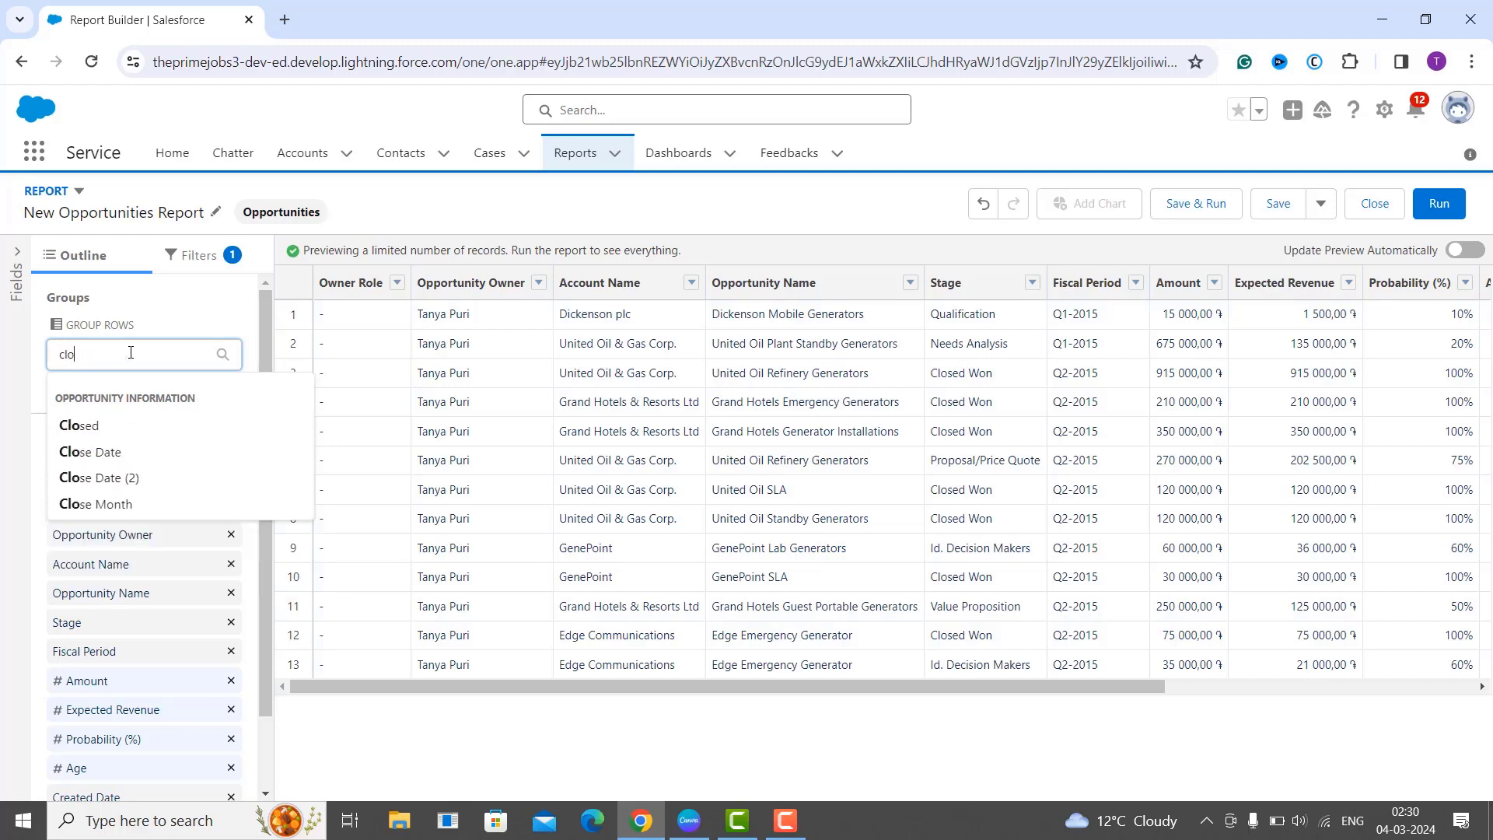
{"action": "left_click", "coordinate": [109, 453]}
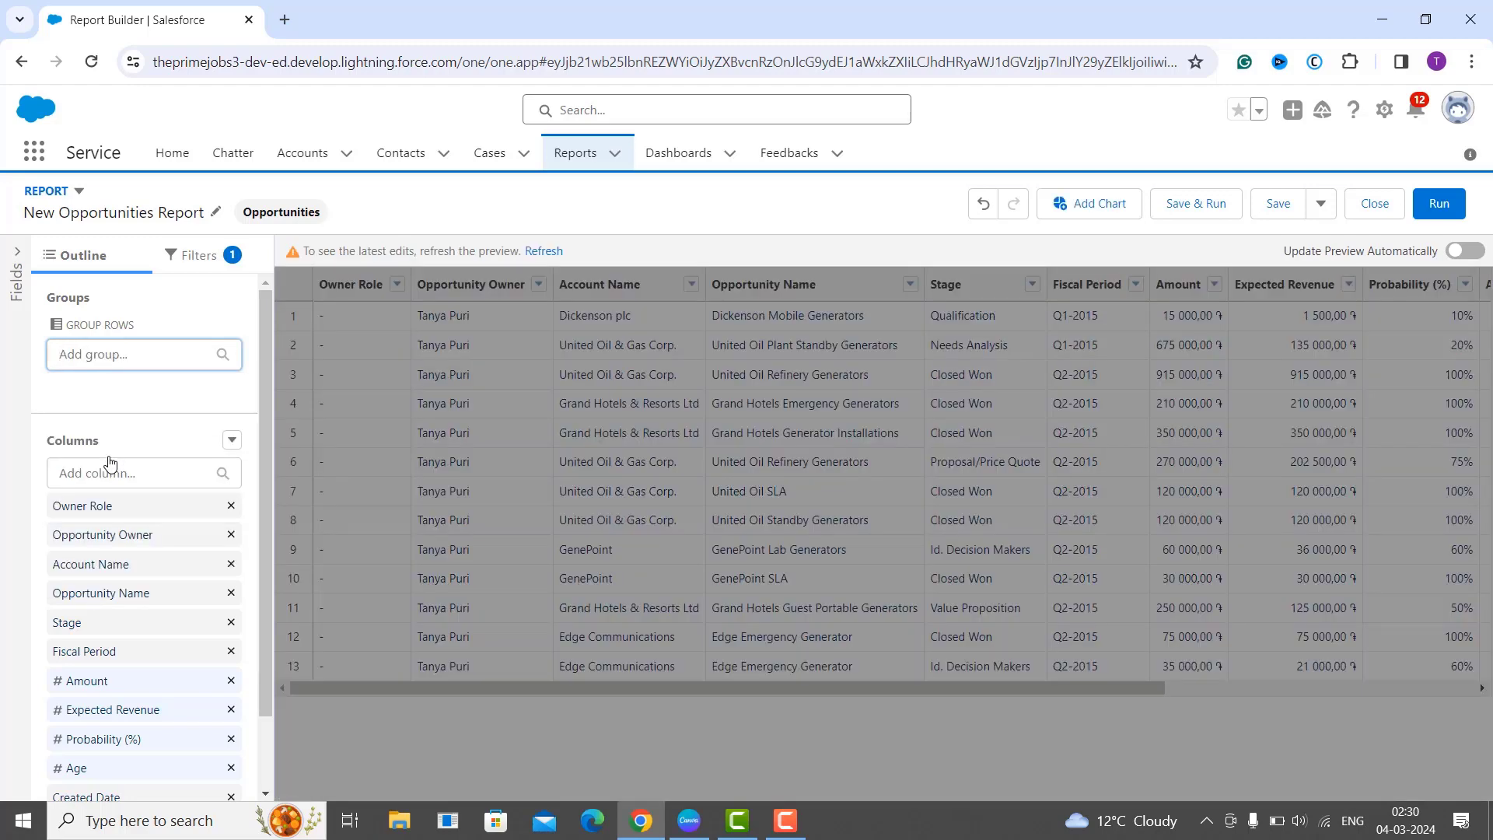
{"action": "left_click", "coordinate": [551, 253]}
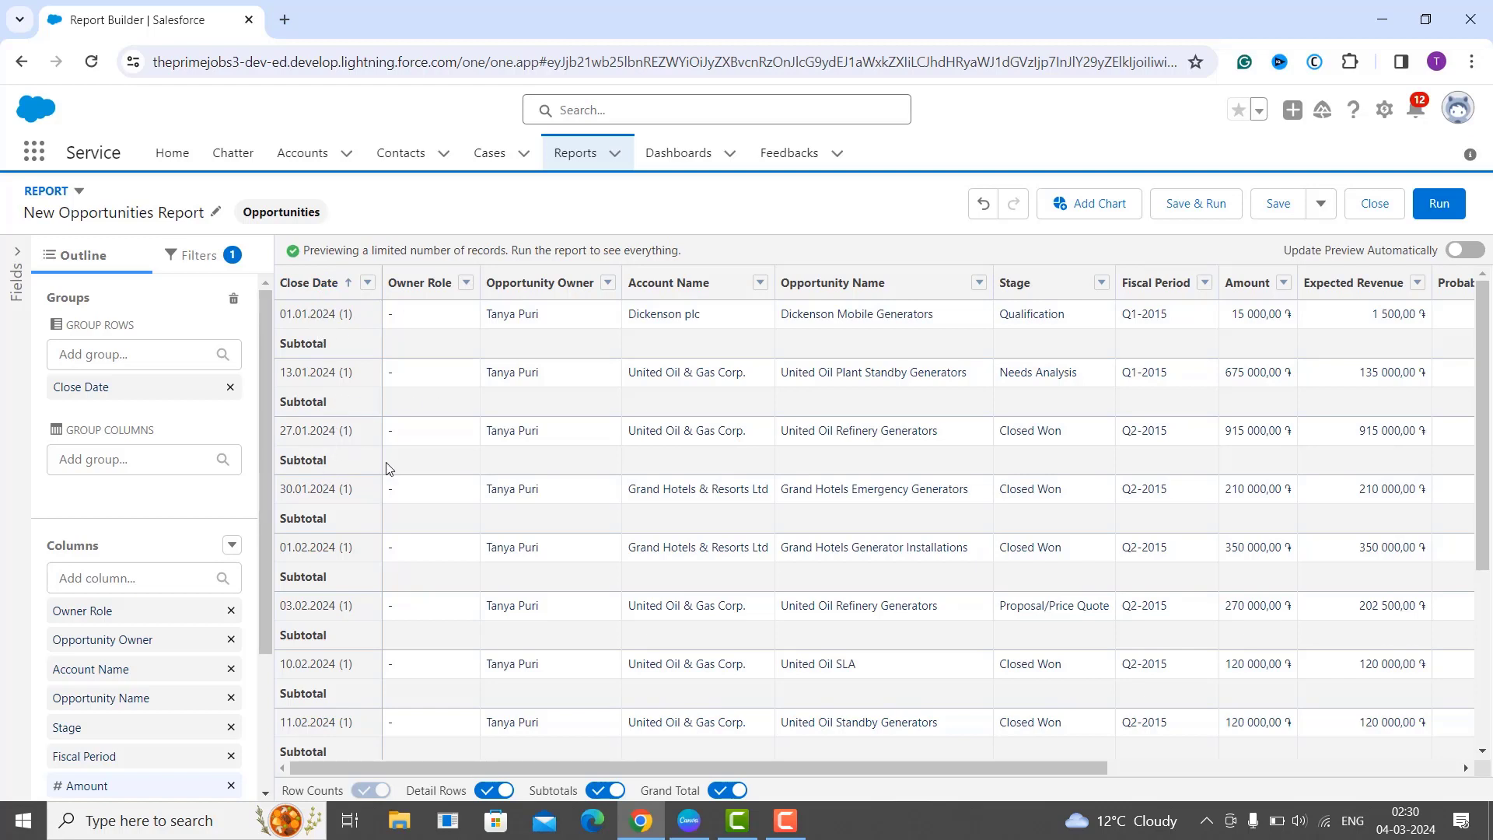
{"action": "scroll", "coordinate": [393, 587], "scroll_direction": "down", "scroll_amount": 2}
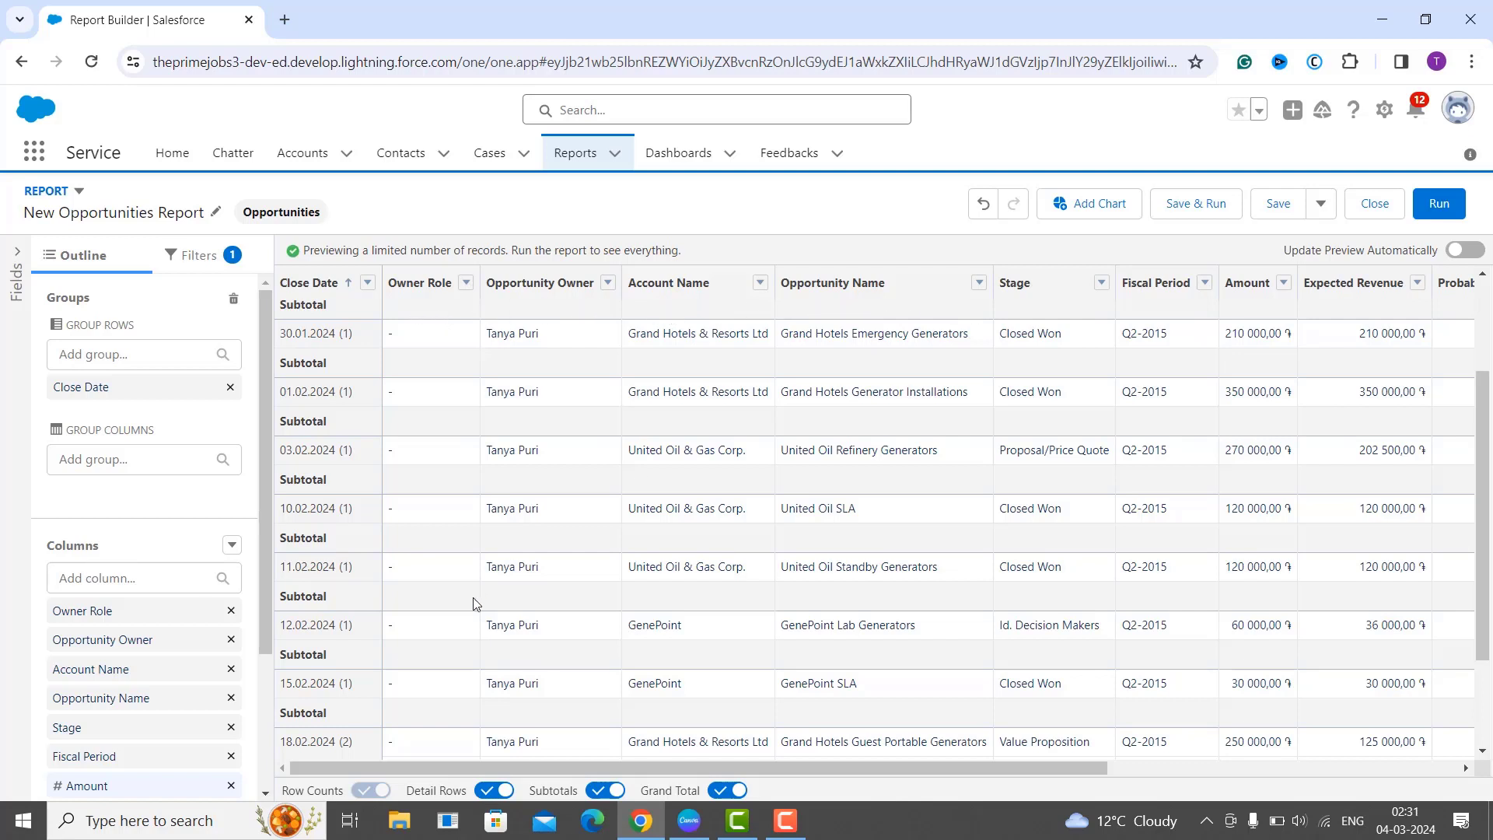
- Hide the report's detail rows and show them again, refreshing the preview after each change
{"action": "left_click", "coordinate": [501, 793]}
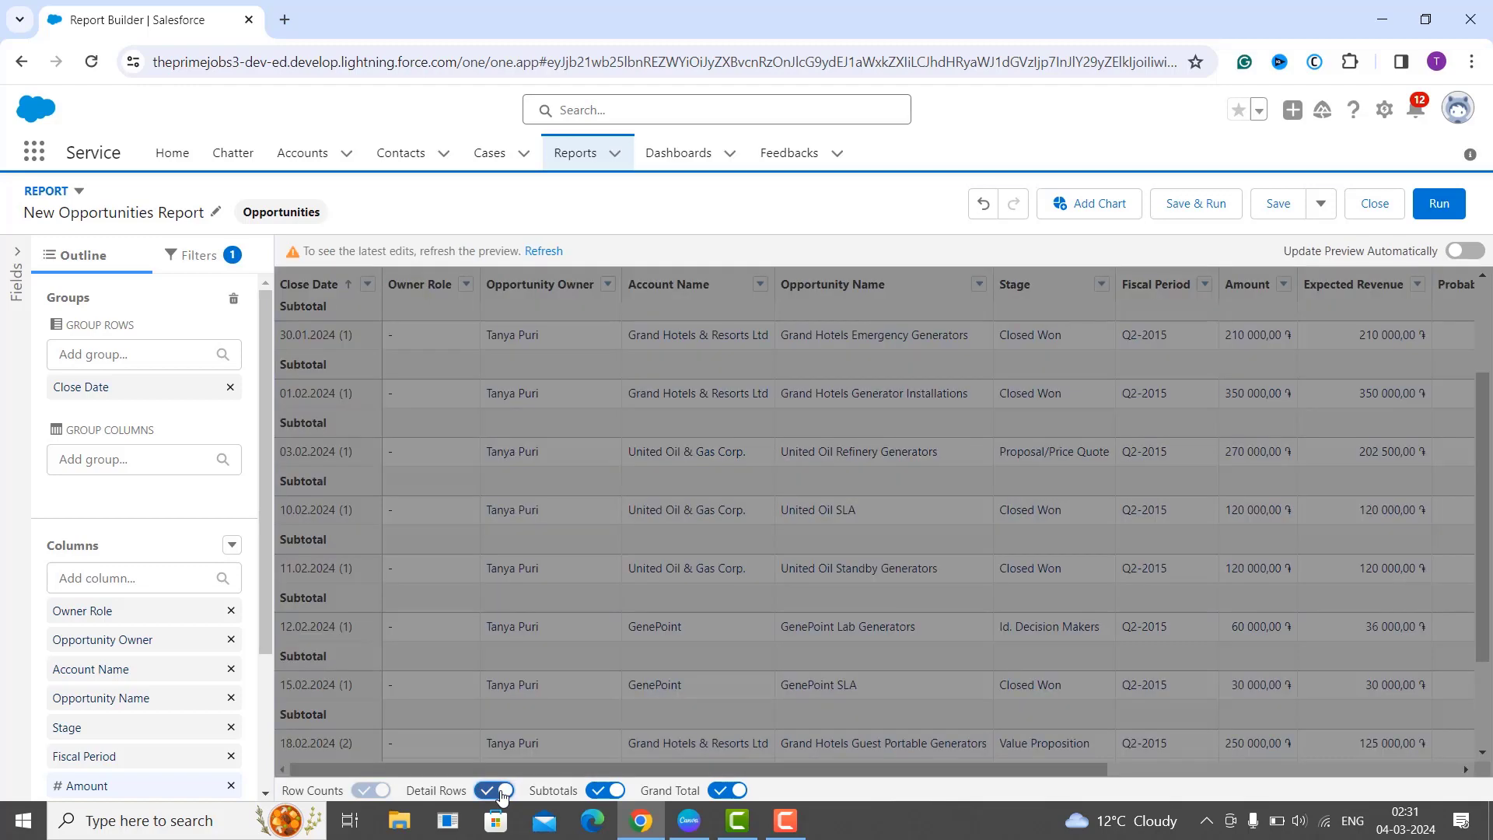
{"action": "left_click", "coordinate": [543, 252]}
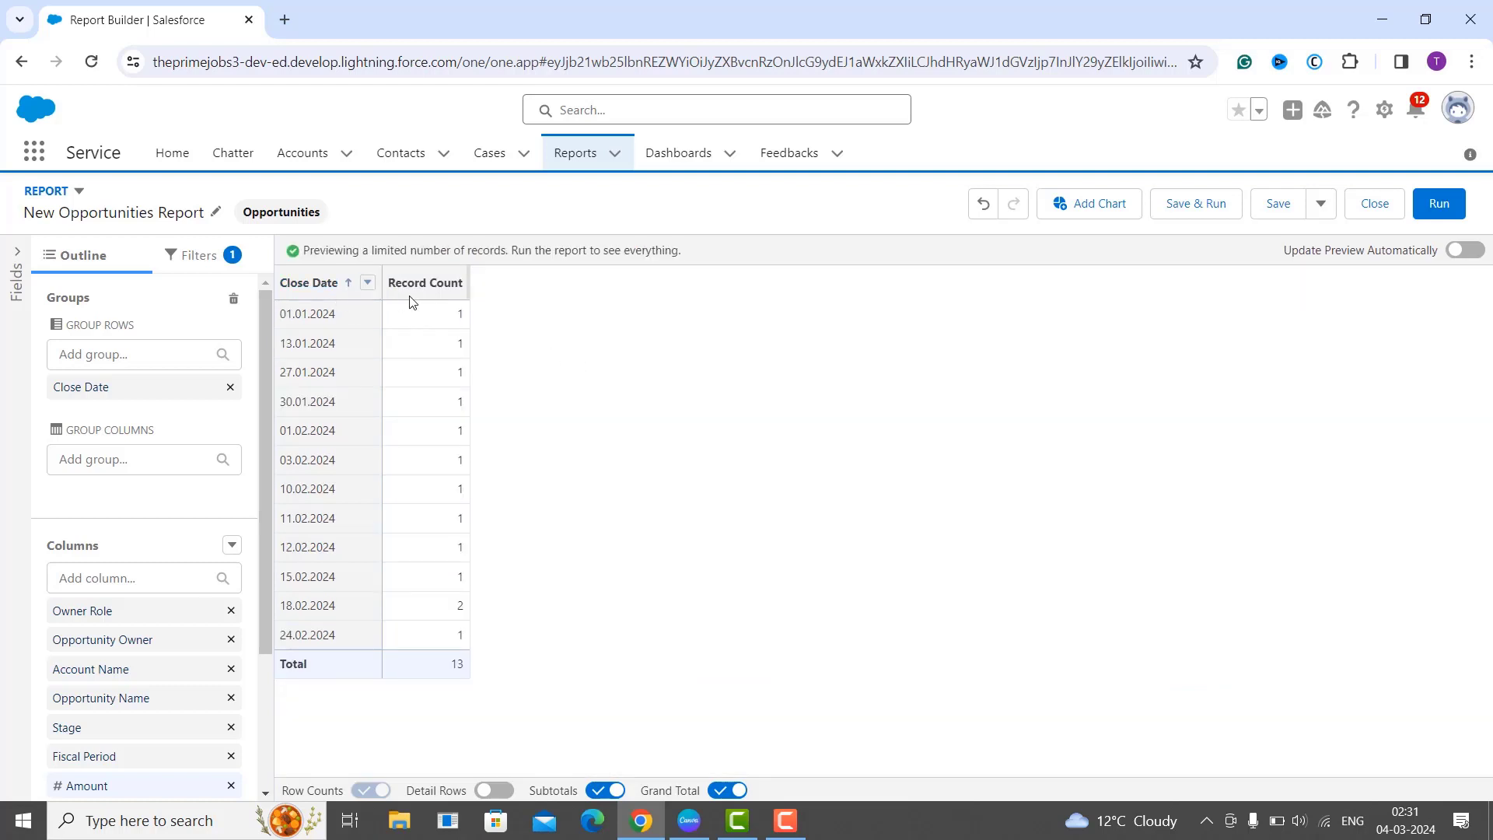
{"action": "left_click", "coordinate": [493, 790]}
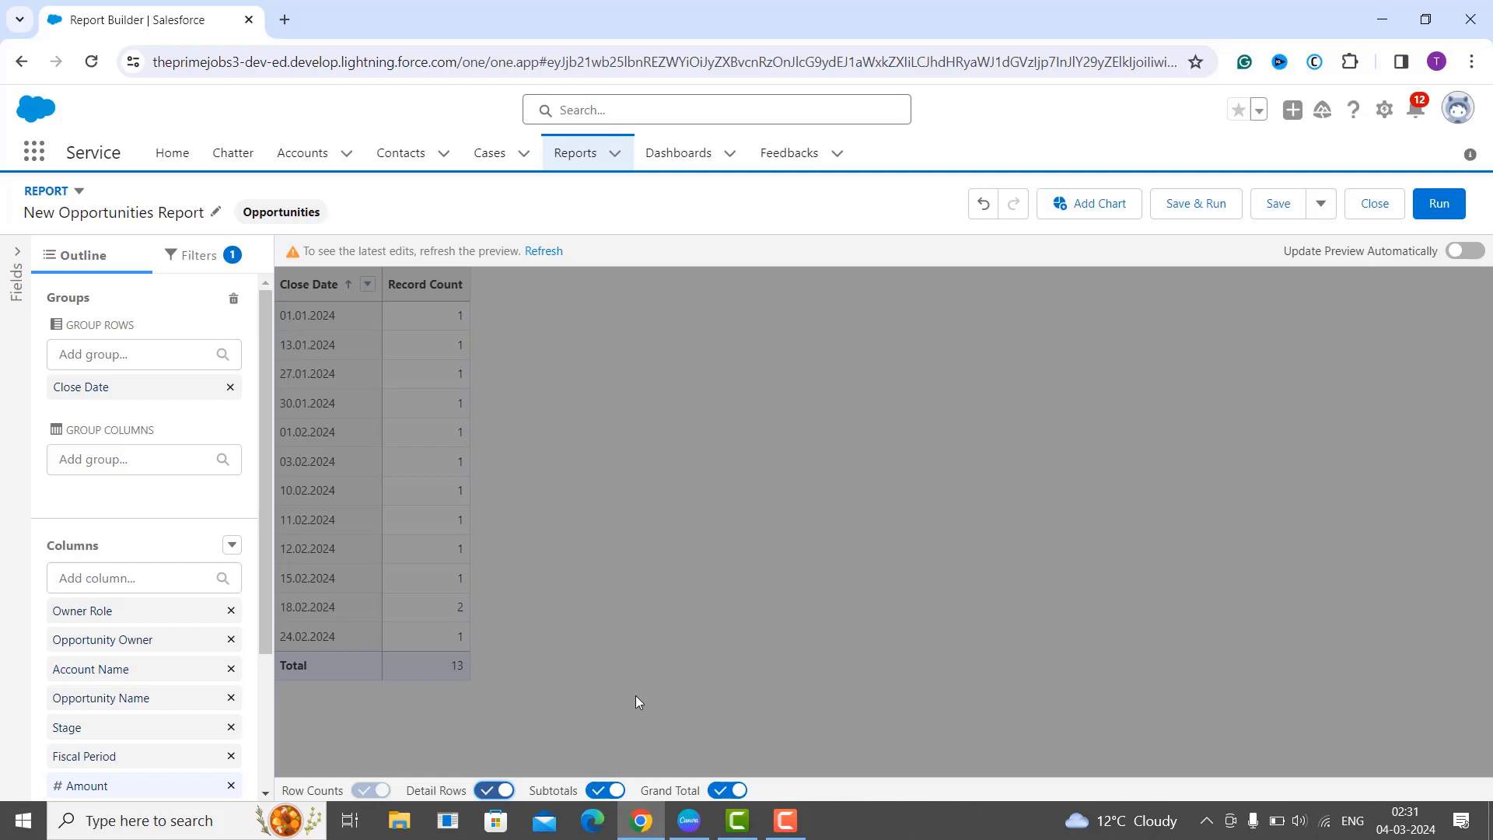
{"action": "left_click", "coordinate": [544, 250]}
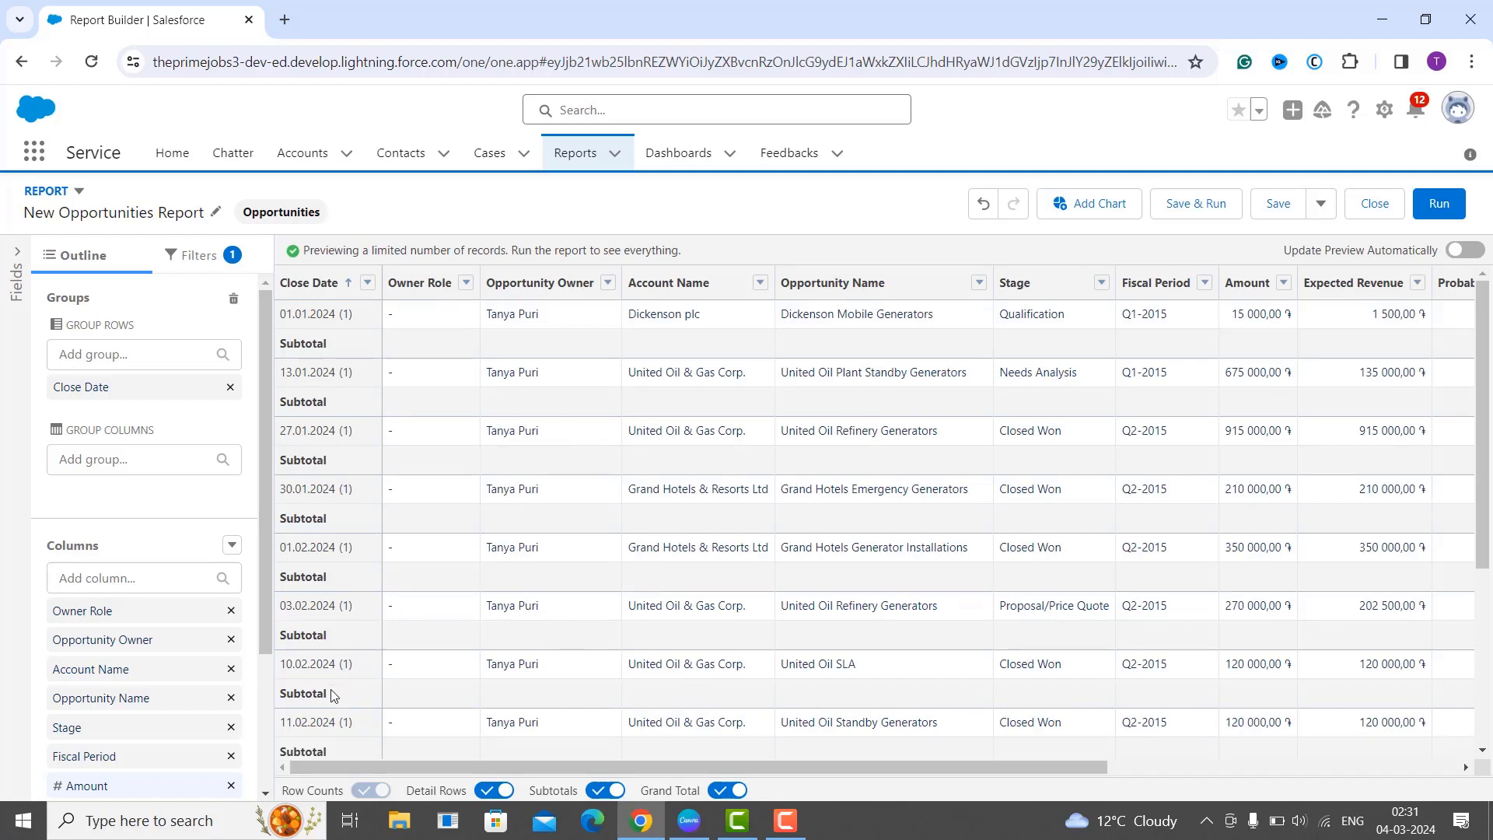
- Turn the report's subtotals off and back on, refreshing the preview after each change
{"action": "scroll", "coordinate": [731, 660], "scroll_direction": "right", "scroll_amount": 10}
{"action": "scroll", "coordinate": [553, 518], "scroll_direction": "left", "scroll_amount": 10}
{"action": "left_click", "coordinate": [597, 791]}
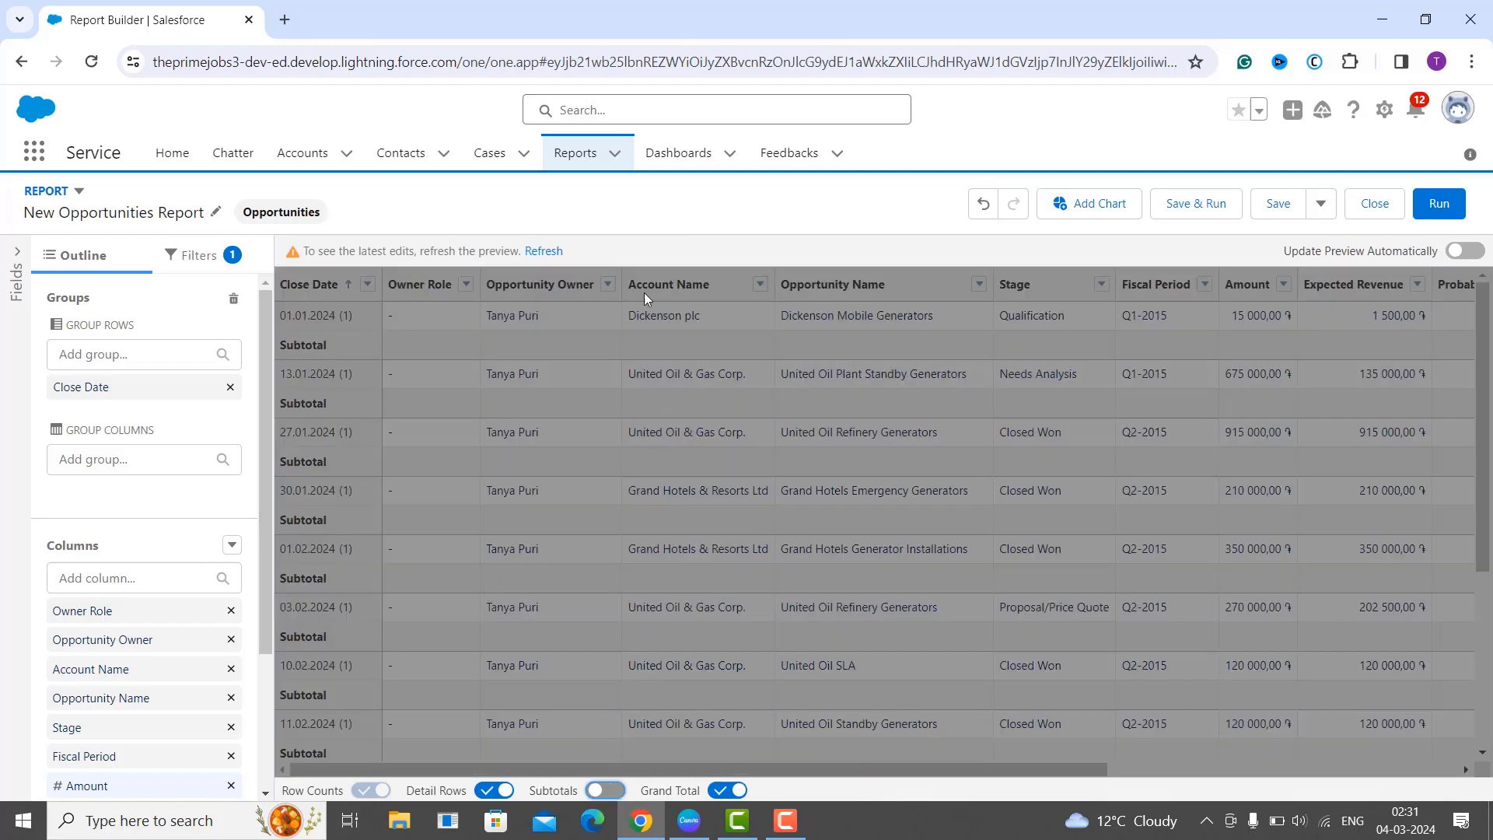
{"action": "left_click", "coordinate": [544, 251]}
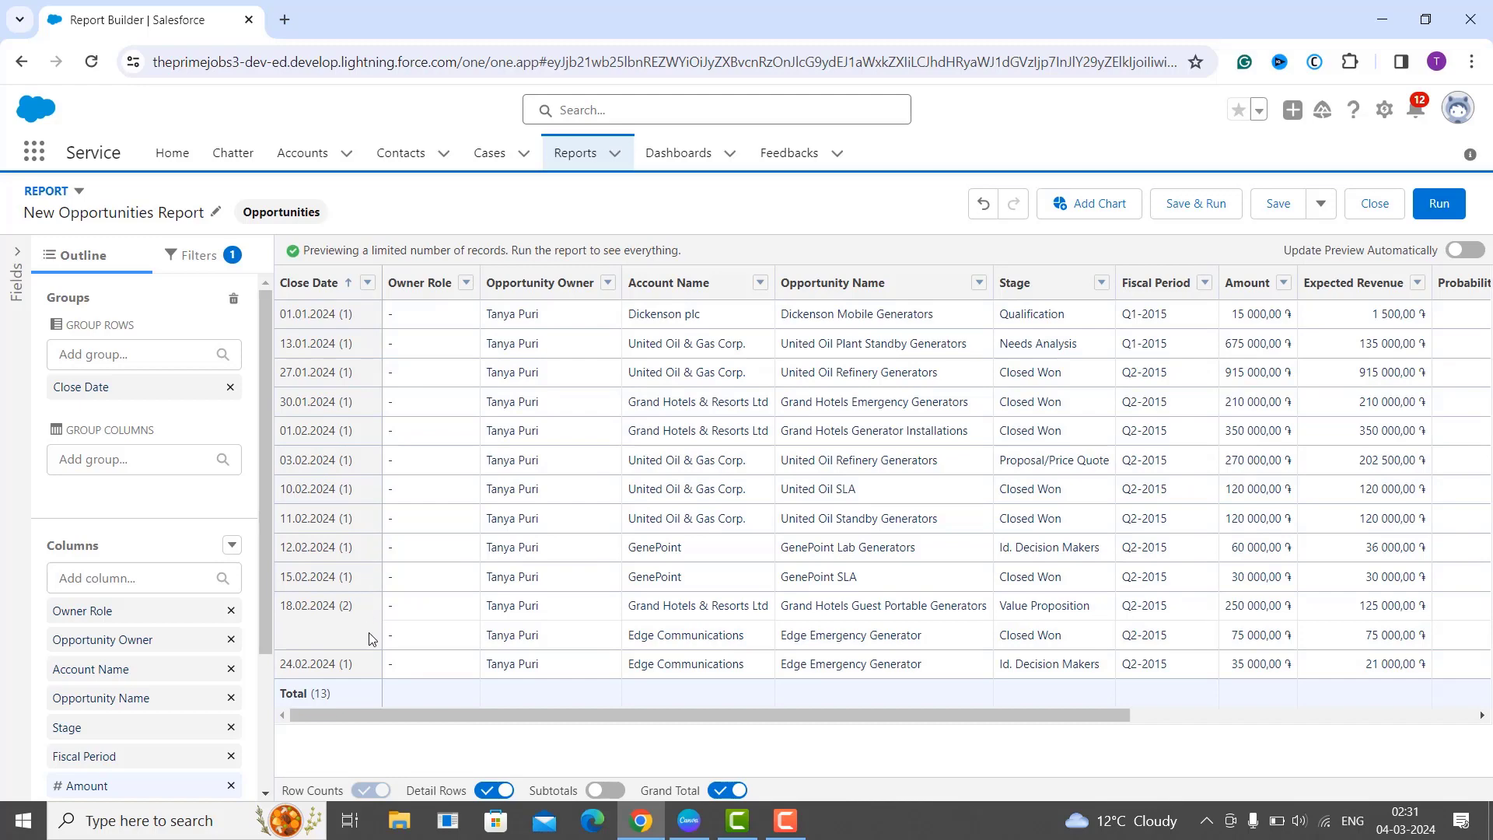
{"action": "left_click", "coordinate": [605, 791]}
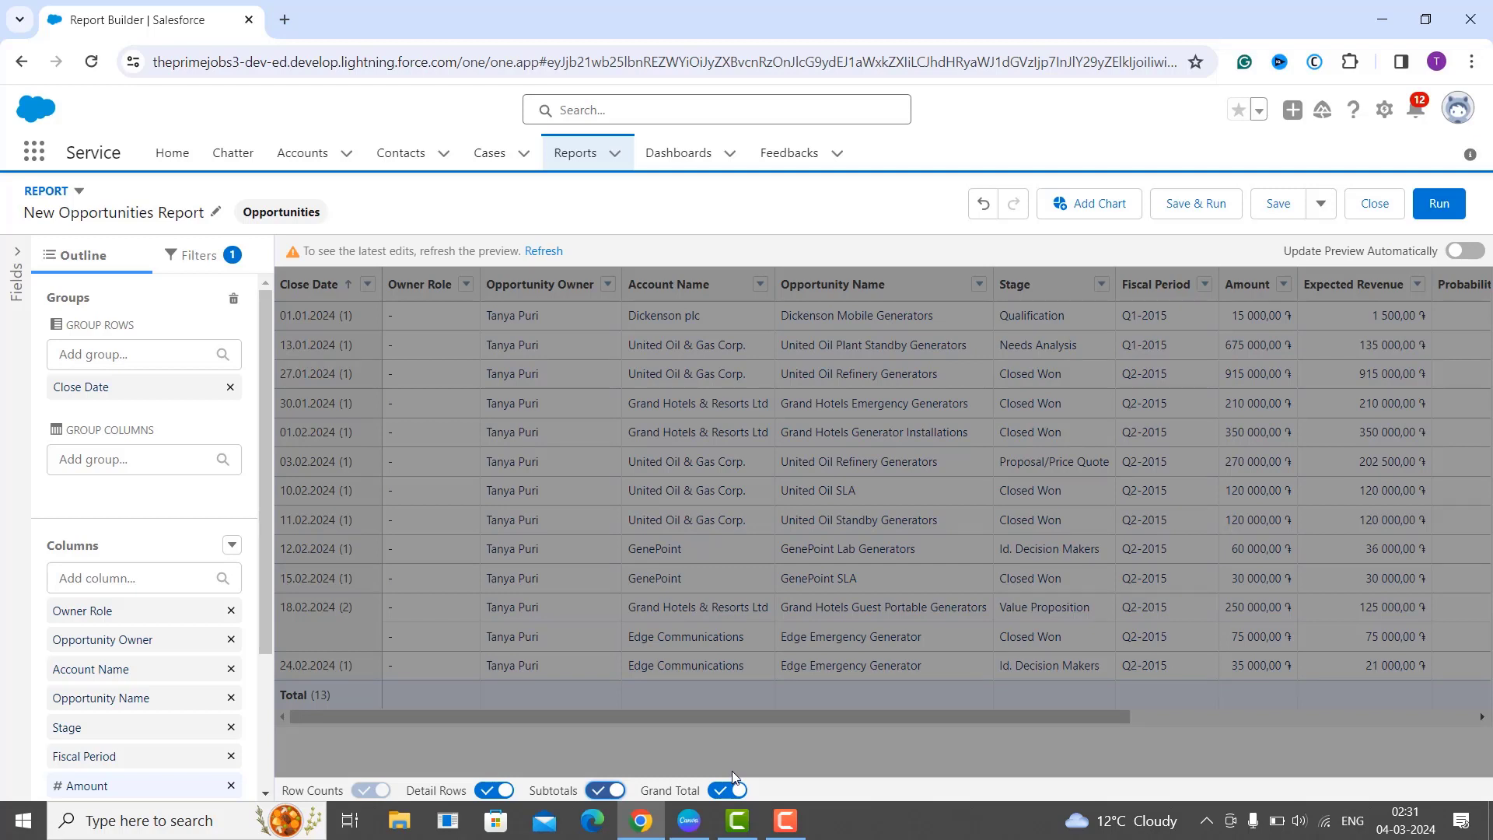
{"action": "left_click", "coordinate": [556, 252]}
- Turn off the report's grand total, refresh the preview to check its end, and turn the grand total back on
{"action": "scroll", "coordinate": [633, 523], "scroll_direction": "down", "scroll_amount": 5}
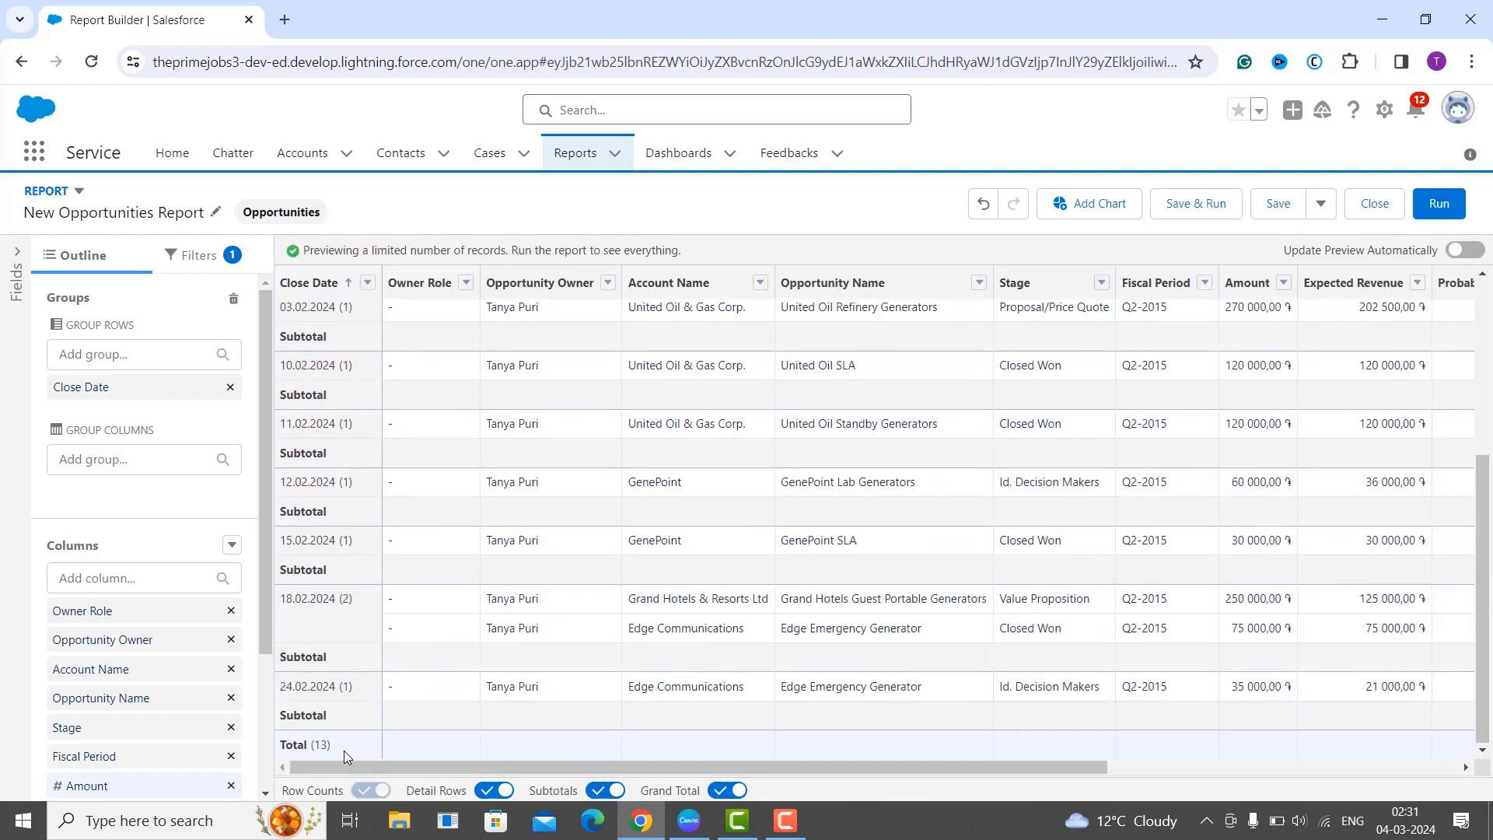
{"action": "left_click", "coordinate": [731, 790]}
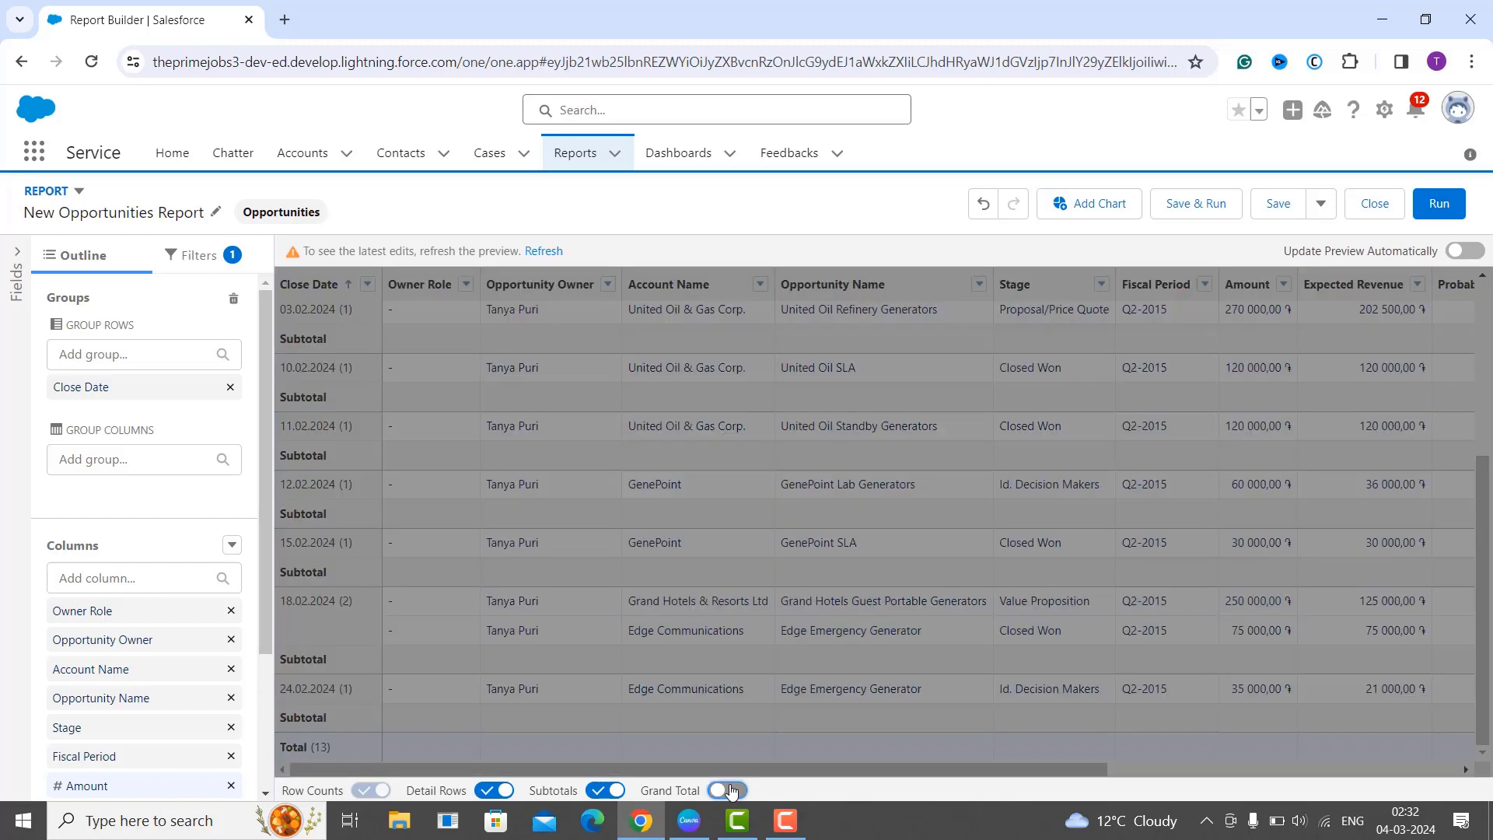
{"action": "left_click", "coordinate": [543, 250]}
{"action": "scroll", "coordinate": [566, 613], "scroll_direction": "down", "scroll_amount": 3}
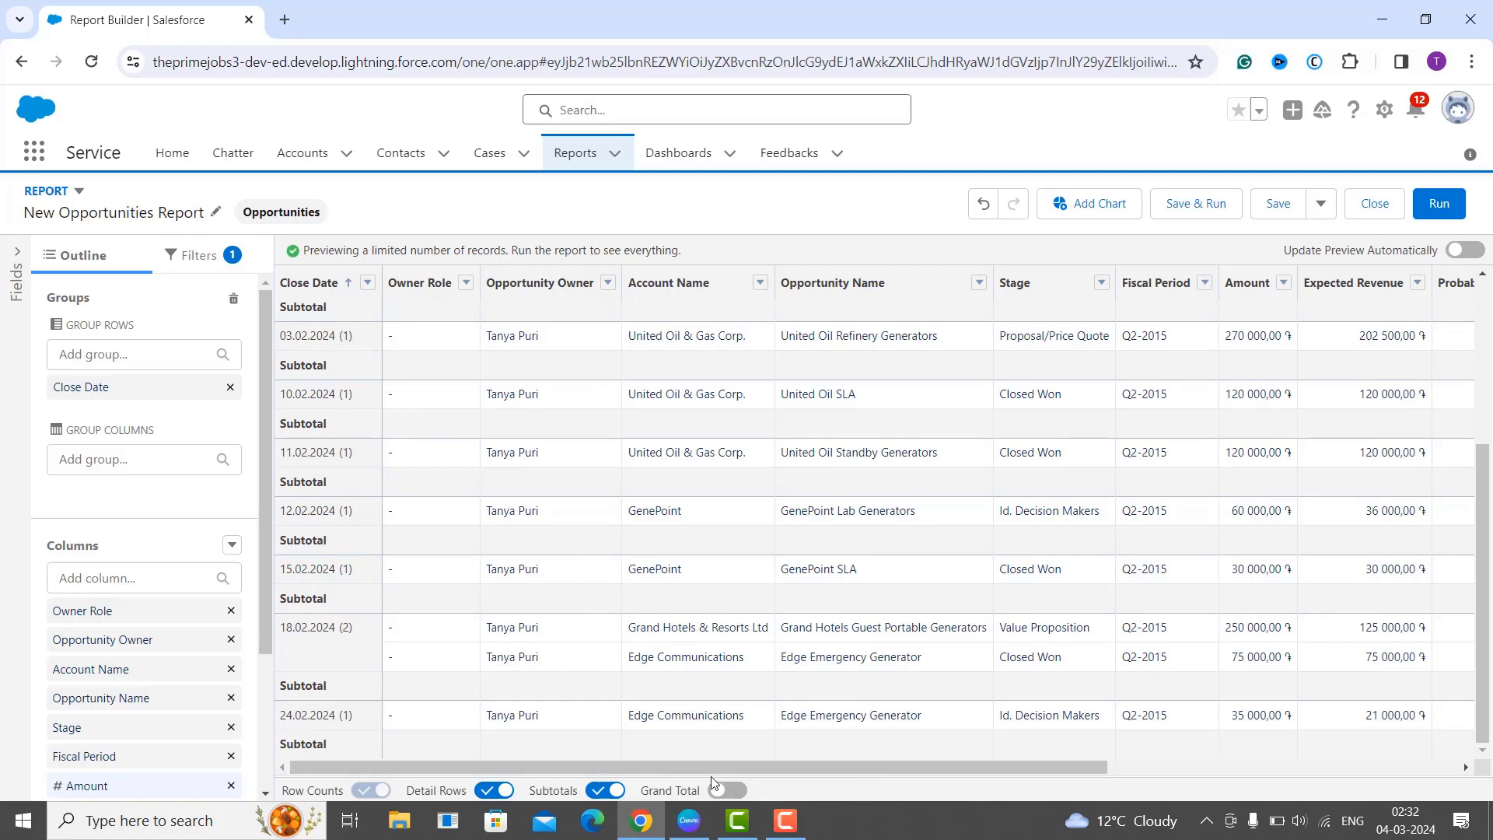
{"action": "left_click", "coordinate": [731, 790]}
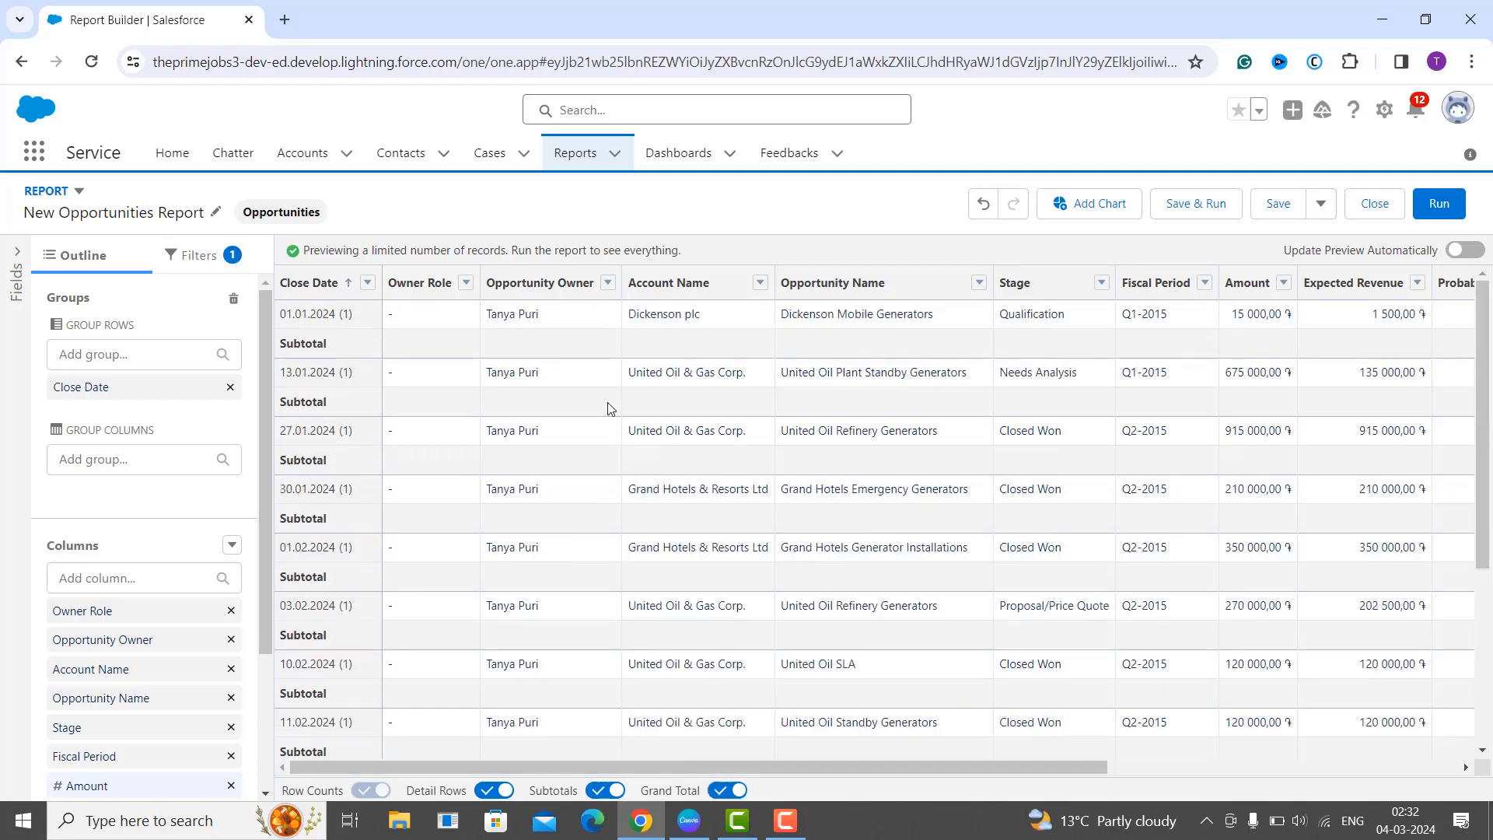
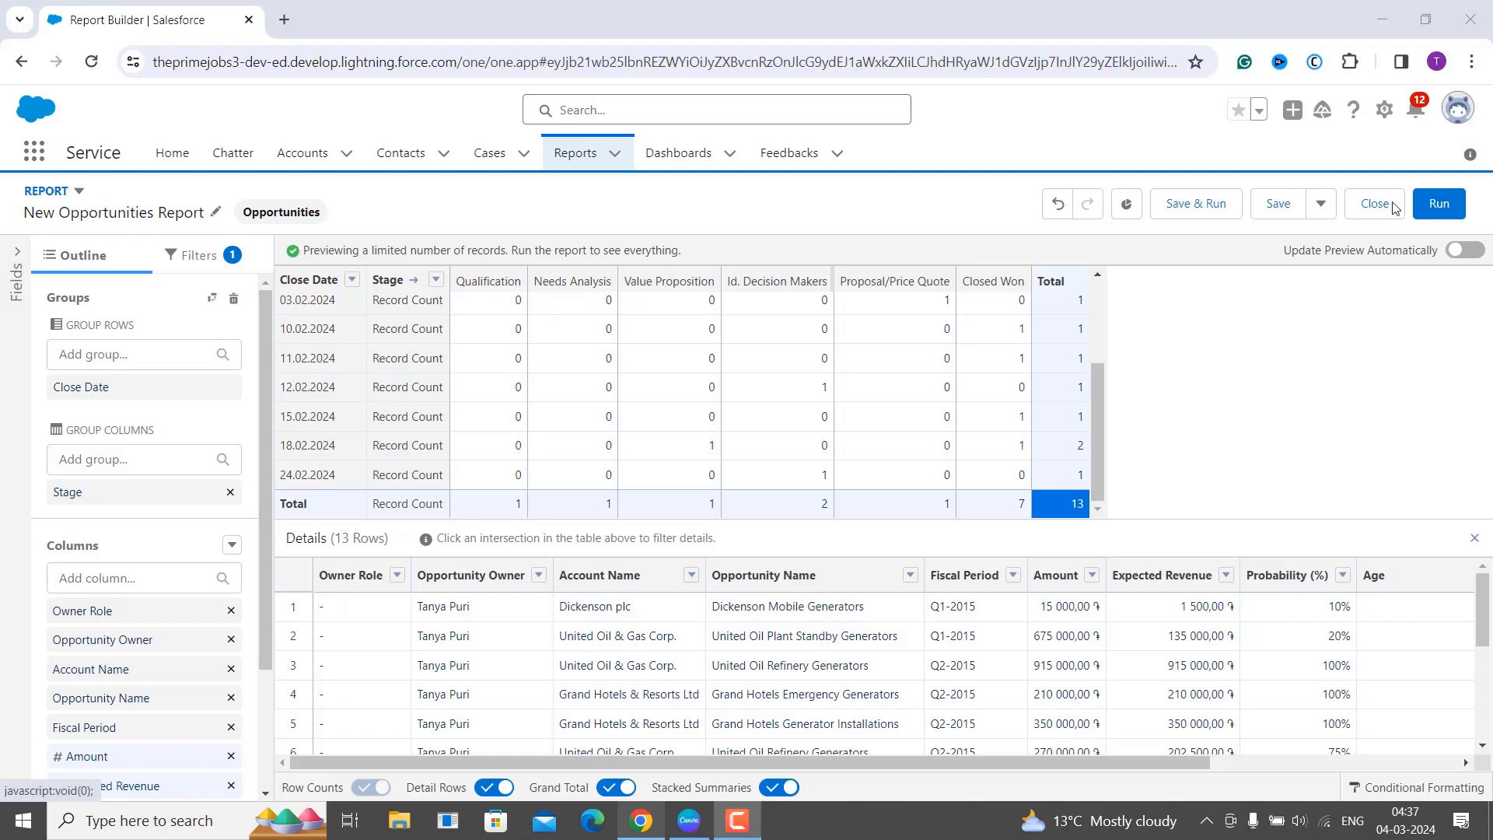
- Open Setup in a new browser tab and go from there to the Reports page by searching for "repo"
{"action": "left_click", "coordinate": [1384, 110]}
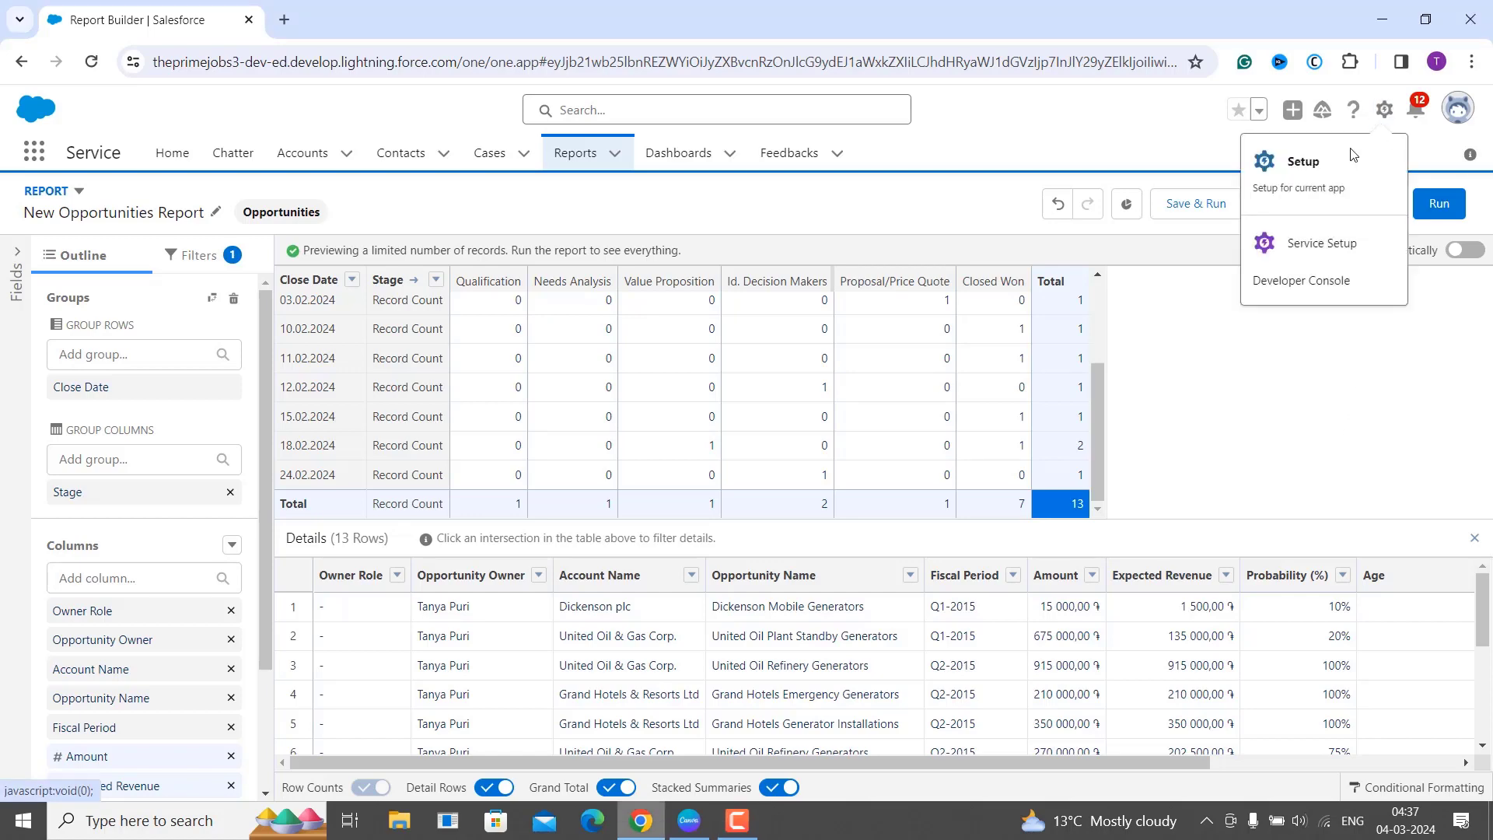
{"action": "left_click", "coordinate": [1317, 193]}
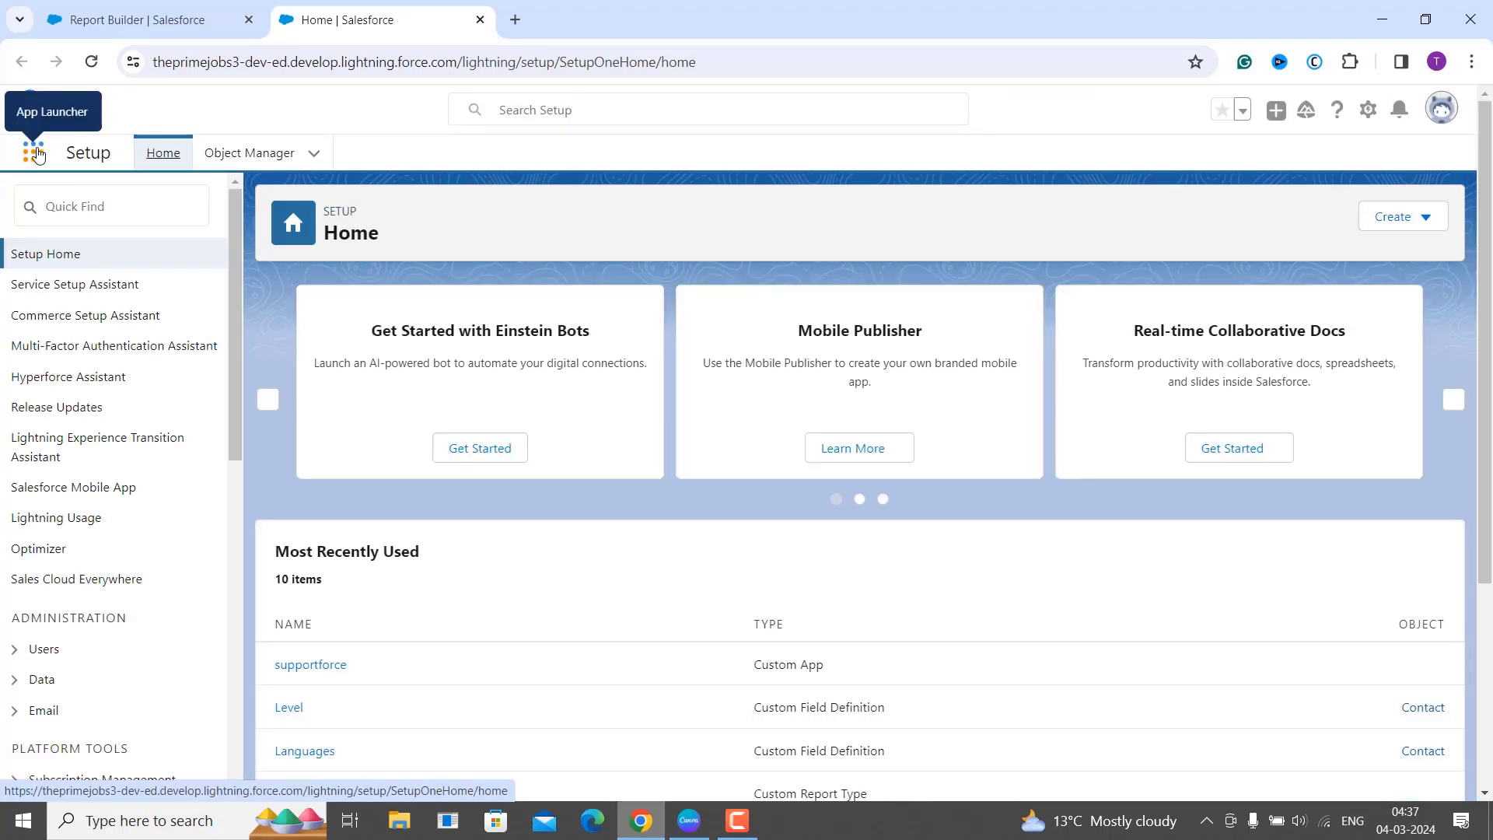
{"action": "left_click", "coordinate": [33, 152]}
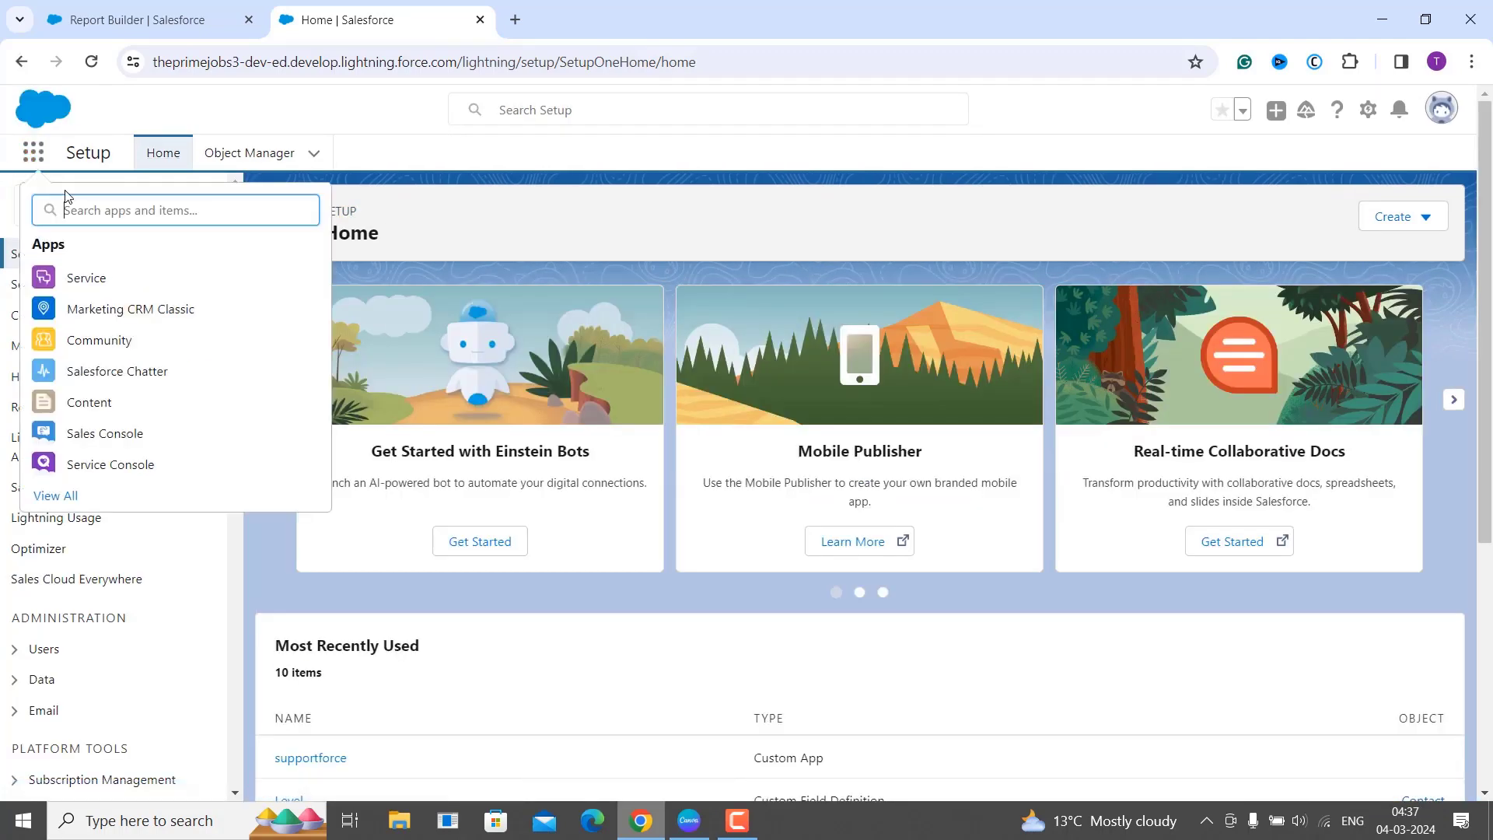
{"action": "type", "text": "repo"}
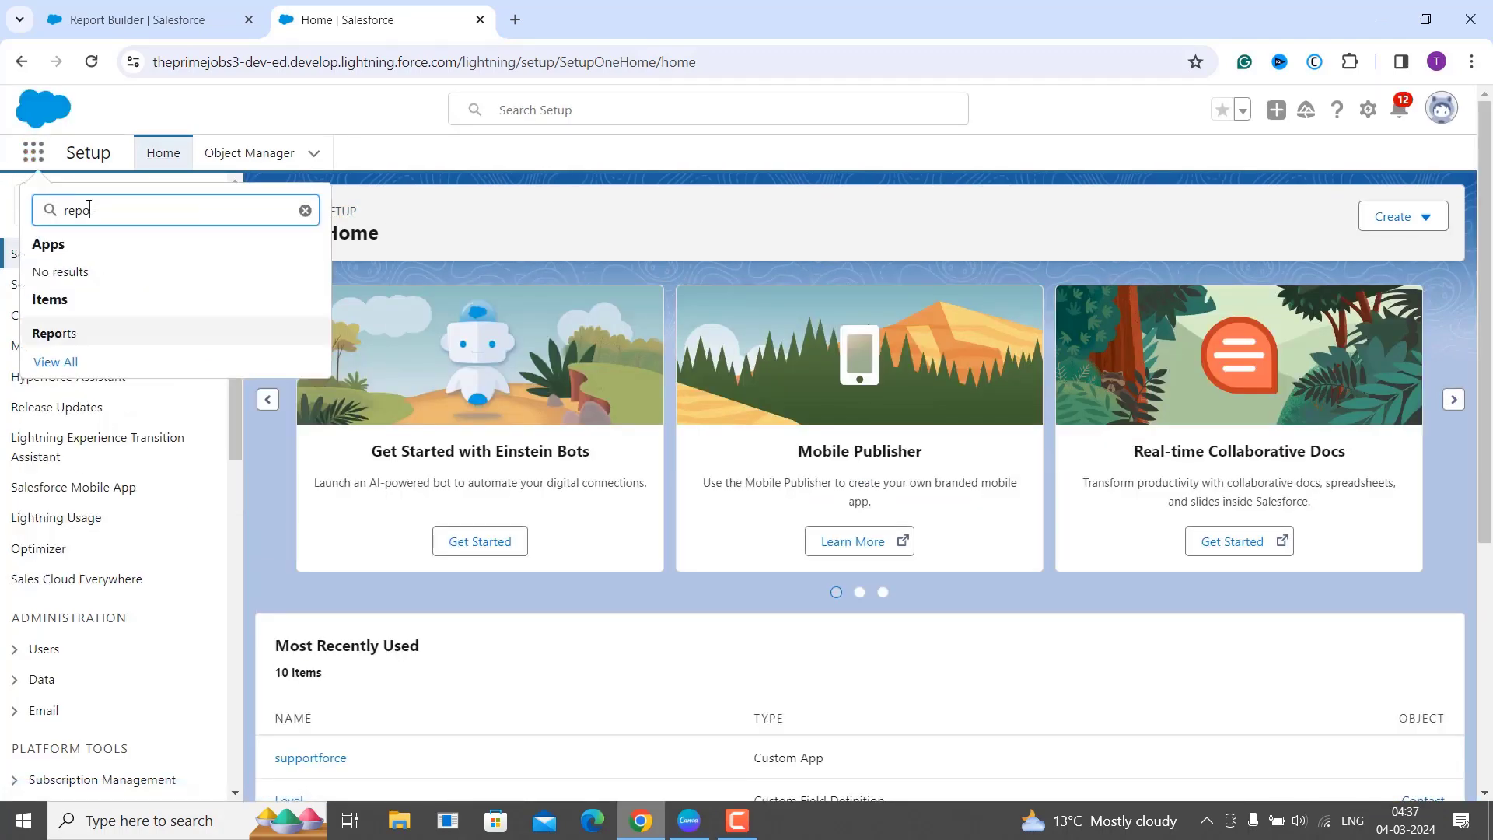
{"action": "left_click", "coordinate": [62, 336]}
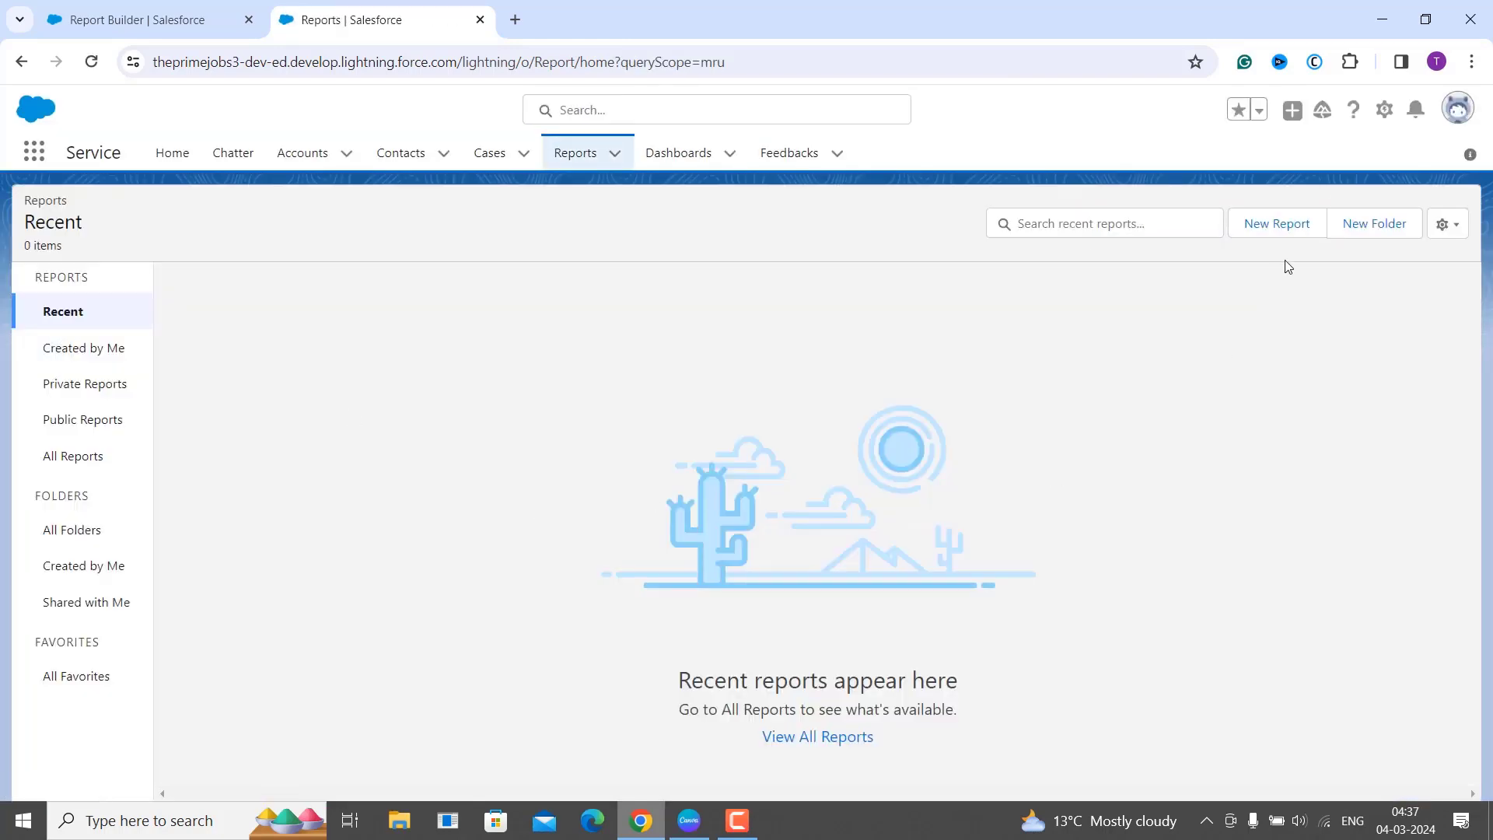
- Start a new report based on the standard Contacts & Accounts report type
{"action": "left_click", "coordinate": [1293, 238]}
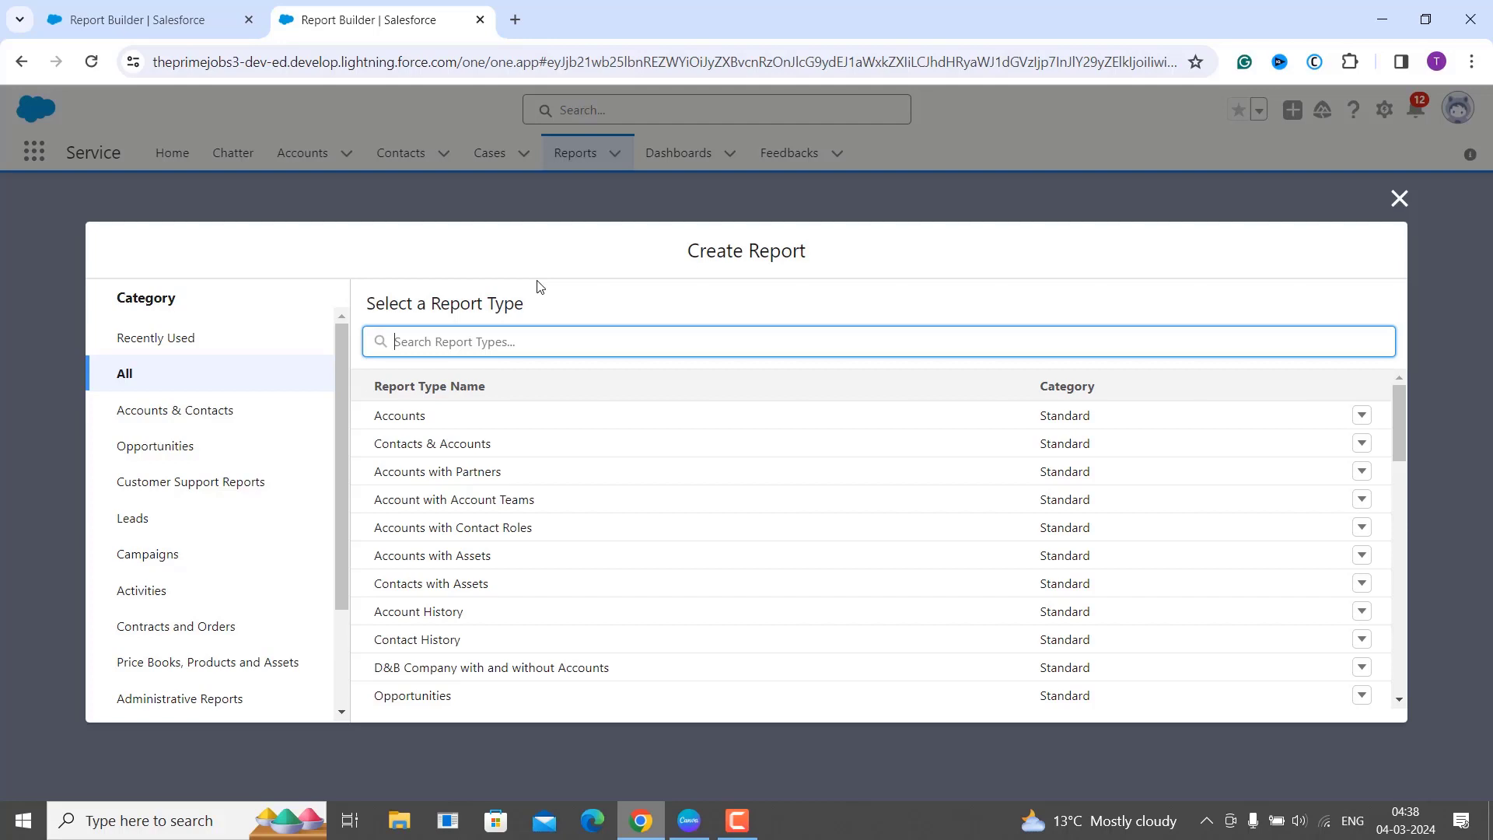
{"action": "left_click", "coordinate": [473, 455]}
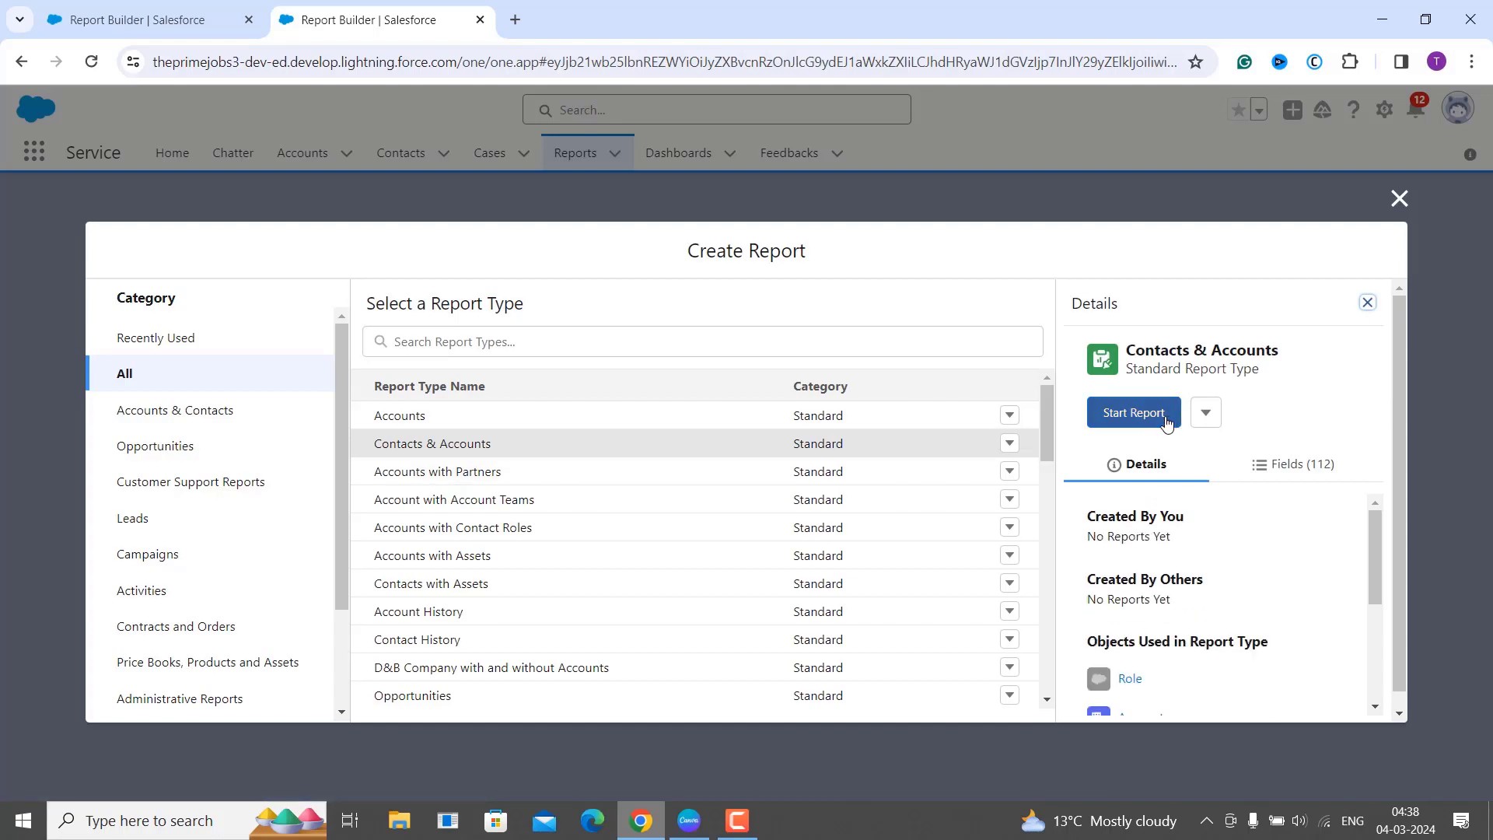
{"action": "left_click", "coordinate": [1134, 413]}
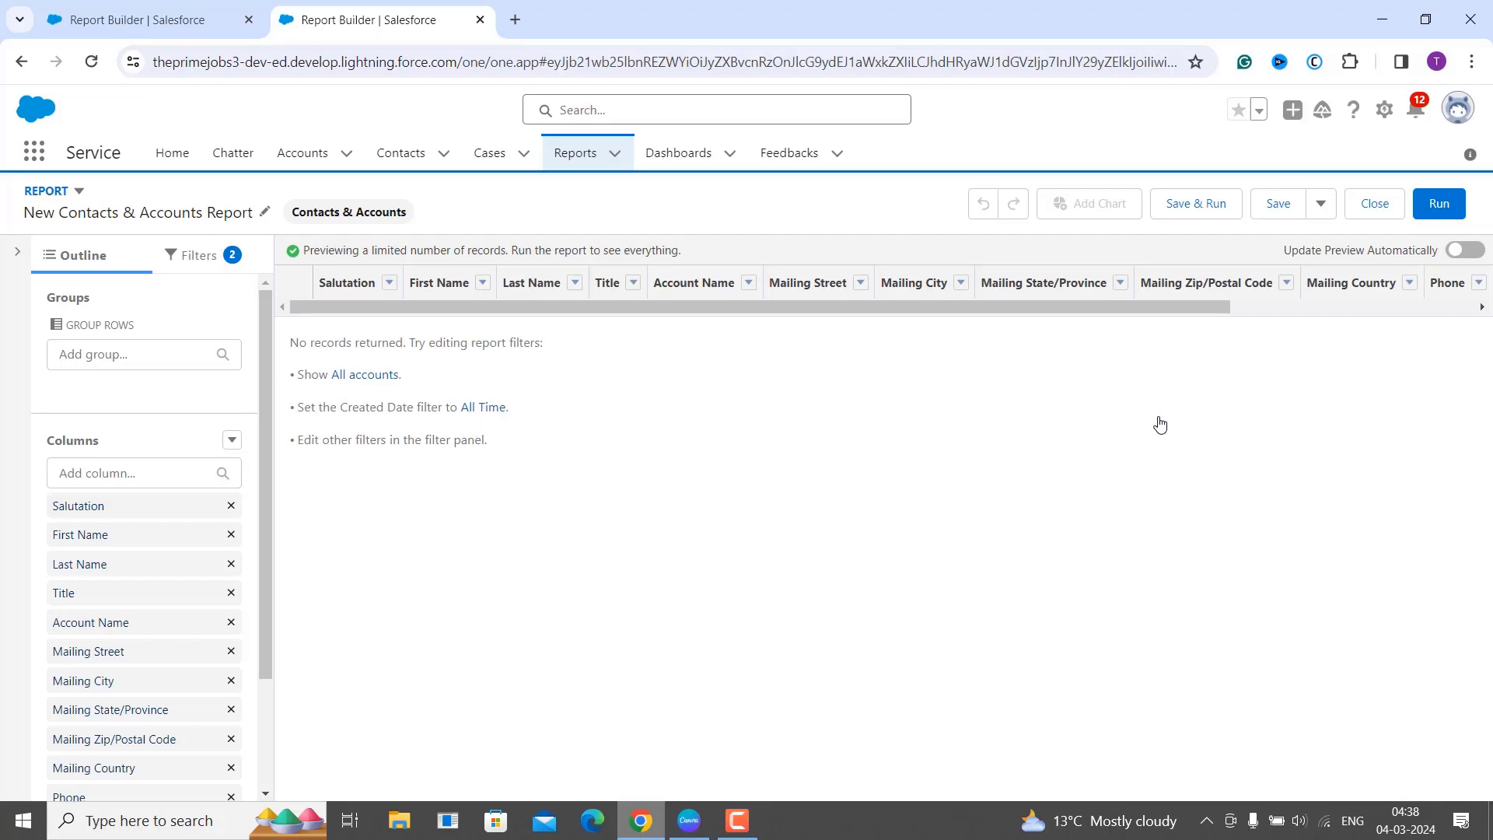
- Show all accounts and set the Created Date filter to All Time, refreshing the preview after each change
{"action": "left_click", "coordinate": [371, 376]}
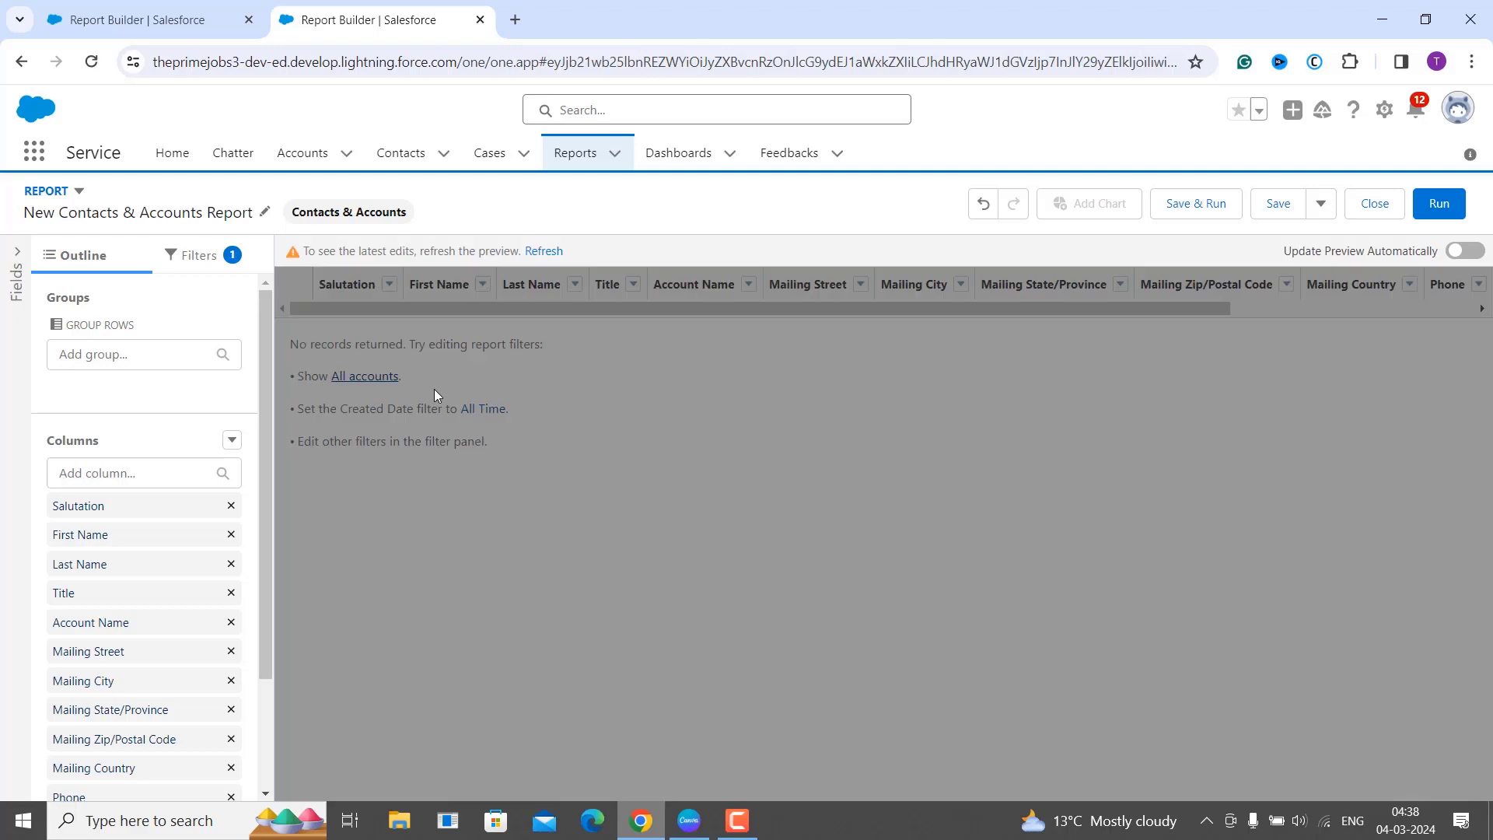
{"action": "left_click", "coordinate": [544, 250]}
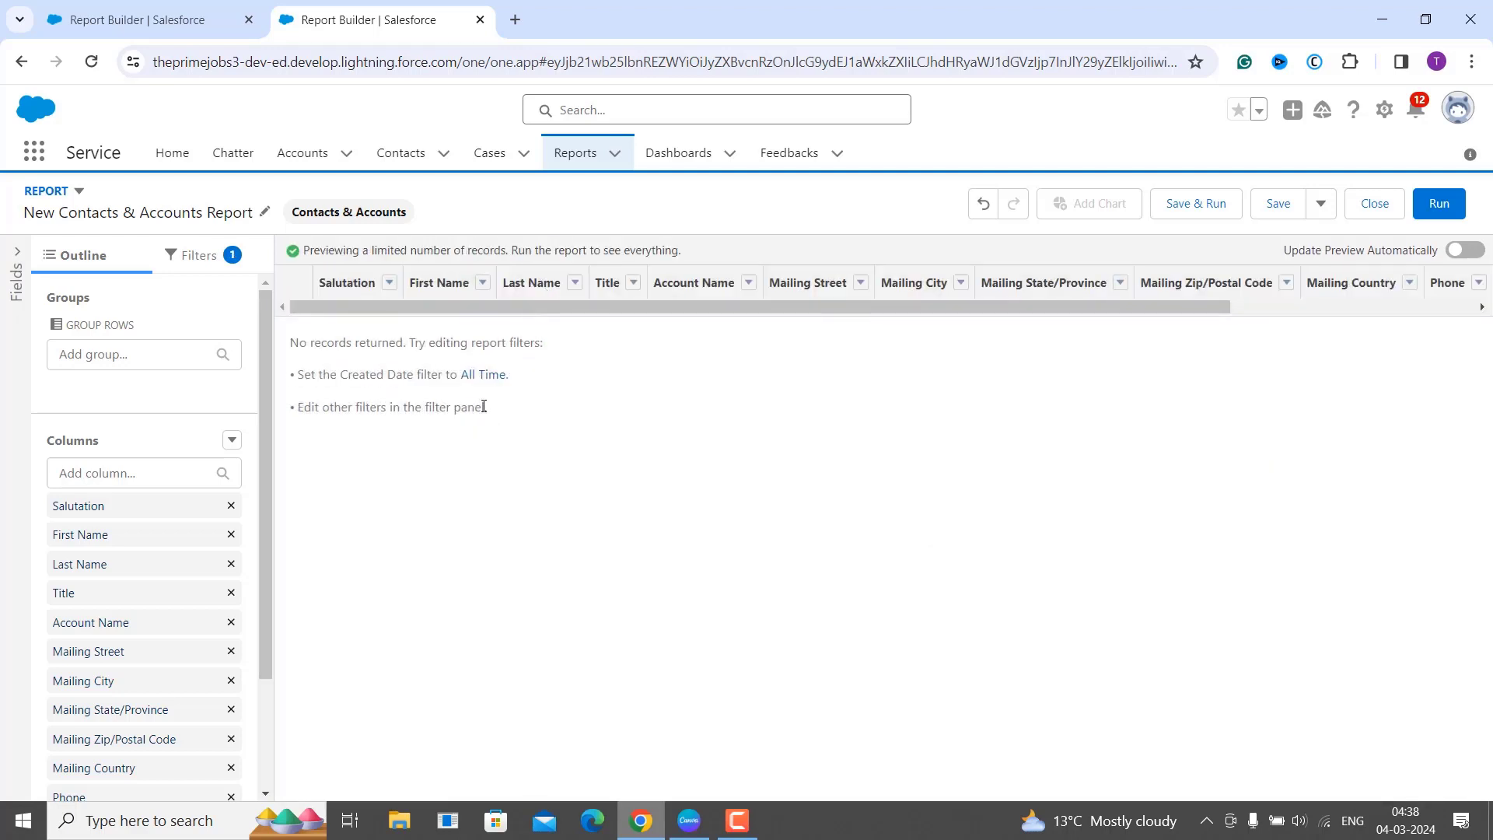
{"action": "left_click", "coordinate": [483, 377]}
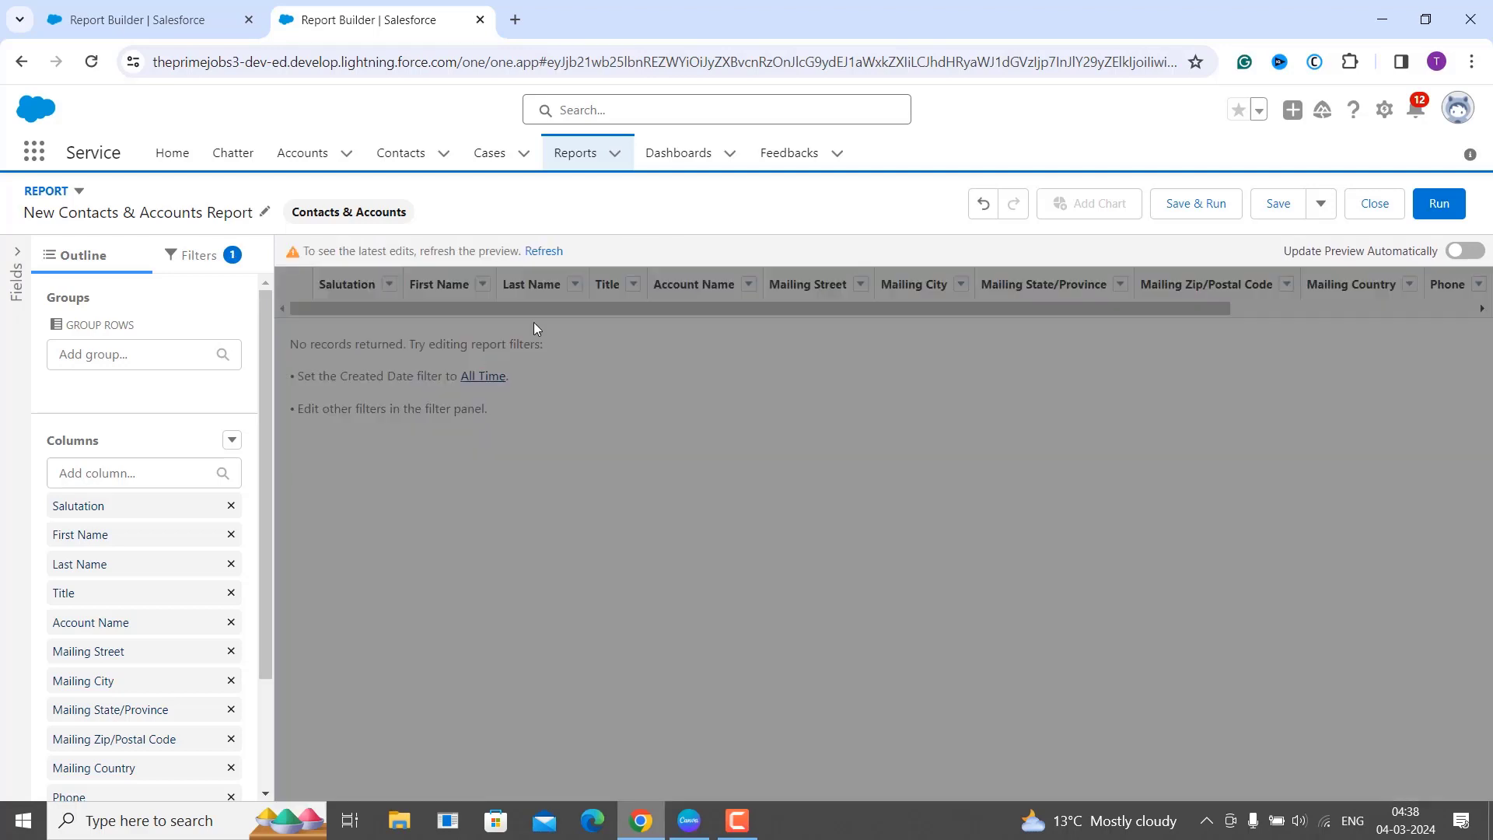
{"action": "left_click", "coordinate": [544, 251]}
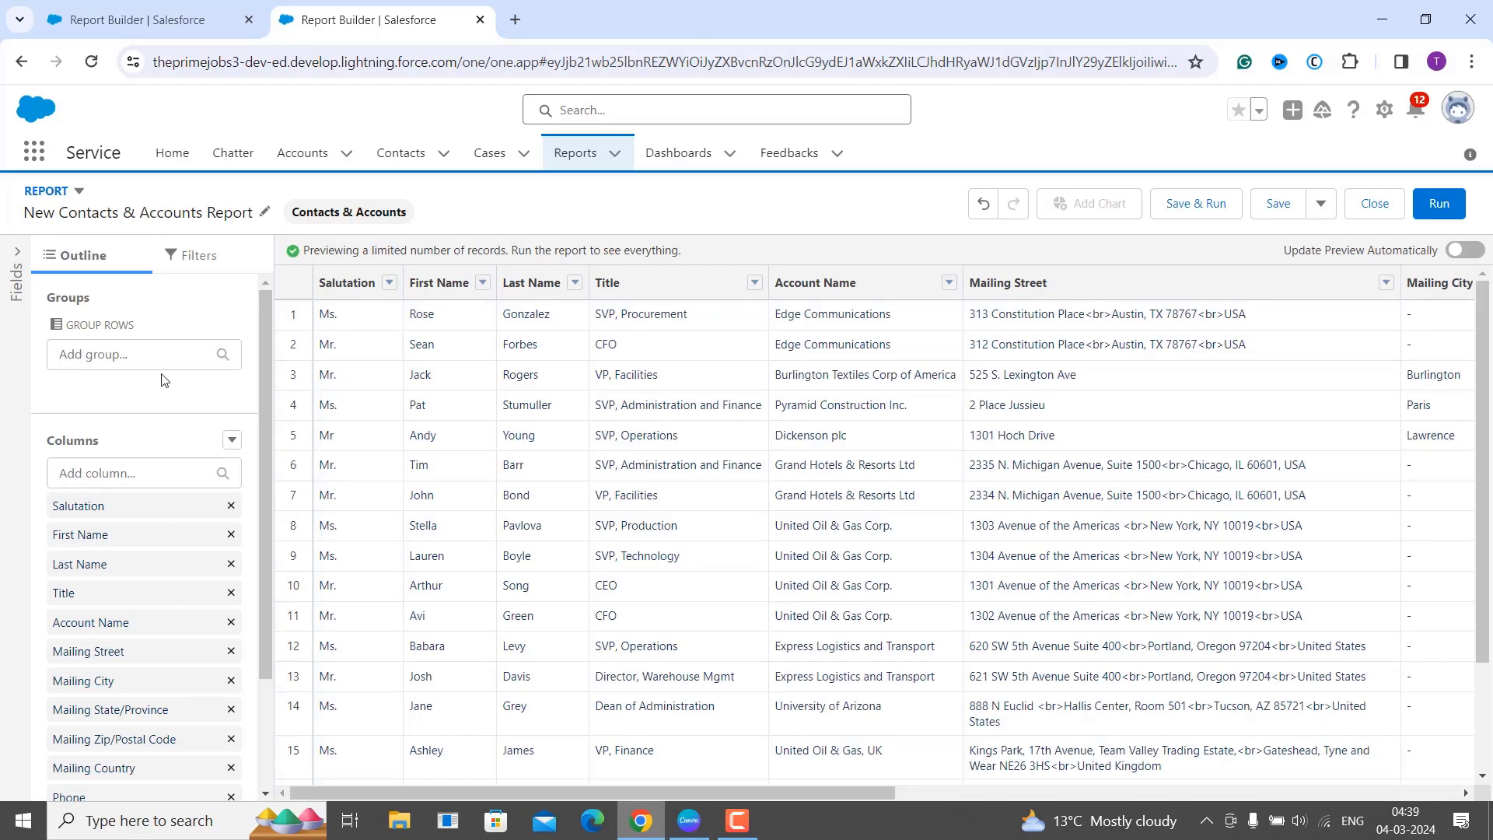
- Remove every column from the Contacts & Accounts report except Salutation, First Name and Last Name, and refresh the preview
{"action": "scroll", "coordinate": [325, 354], "scroll_direction": "down", "scroll_amount": 2}
{"action": "scroll", "coordinate": [190, 401], "scroll_direction": "down", "scroll_amount": 2}
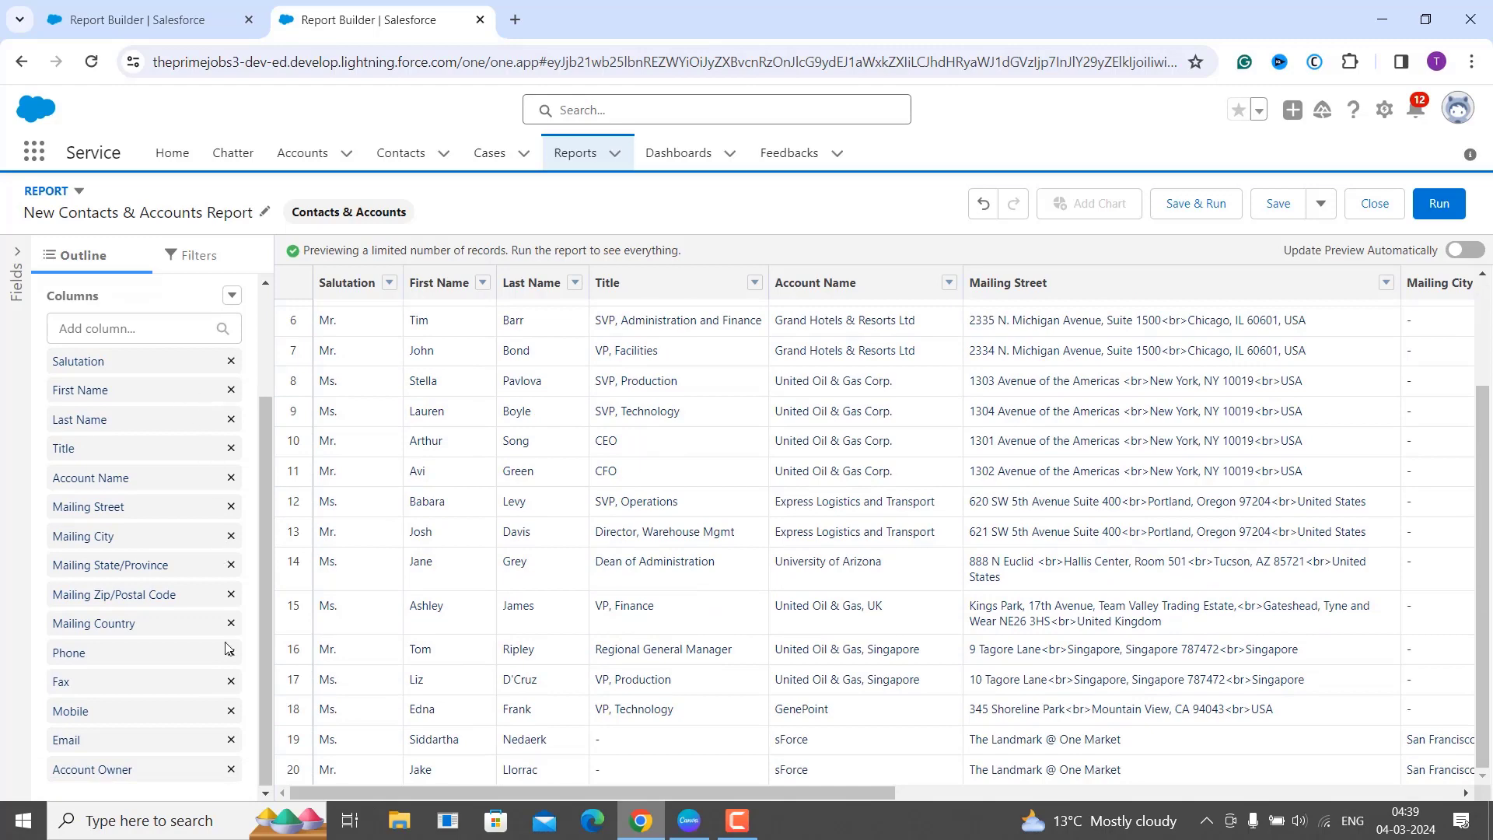
{"action": "left_click", "coordinate": [232, 770]}
{"action": "left_click", "coordinate": [231, 770]}
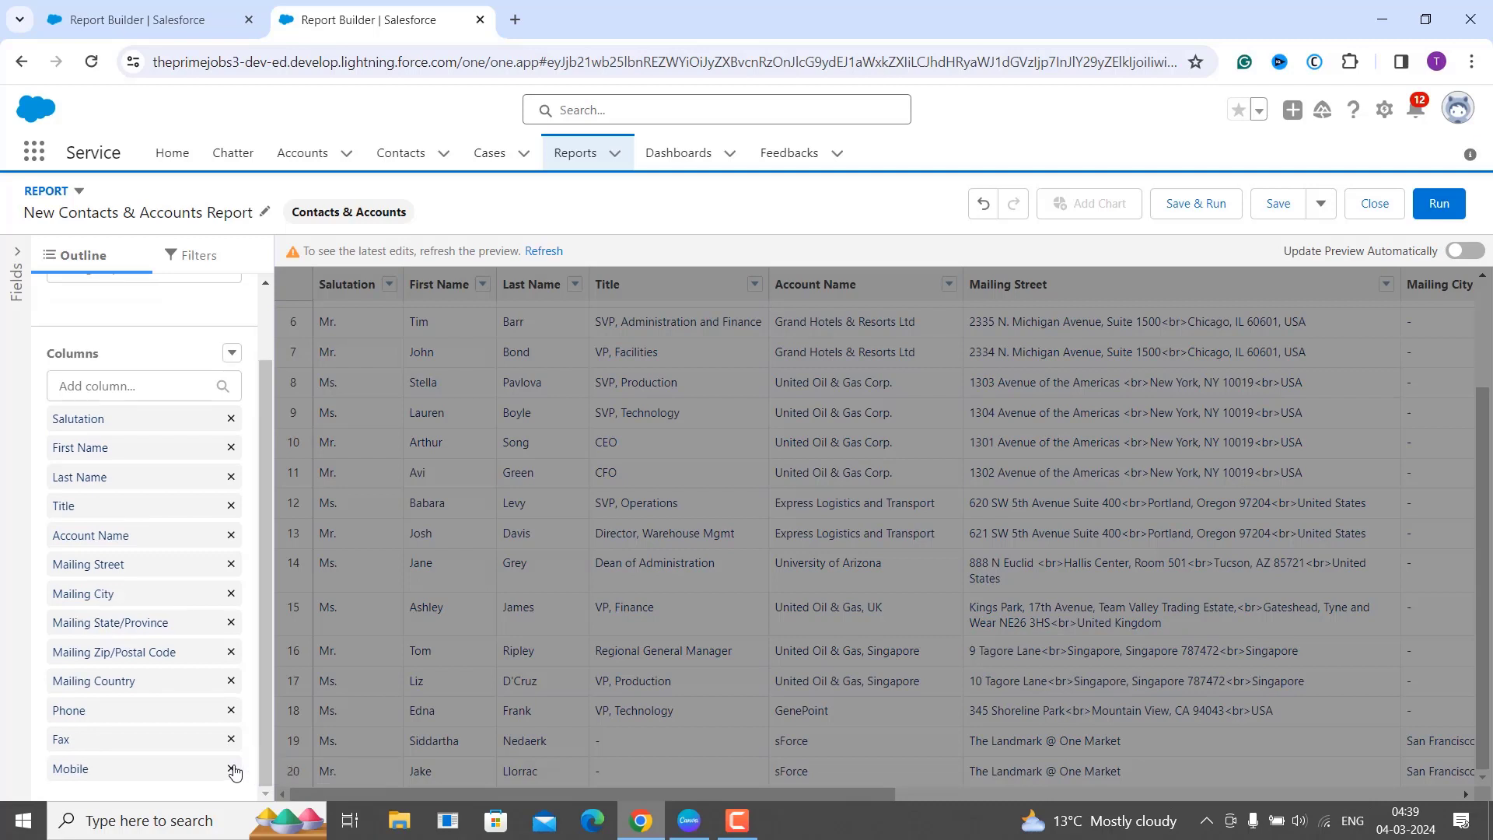
{"action": "left_click", "coordinate": [231, 770]}
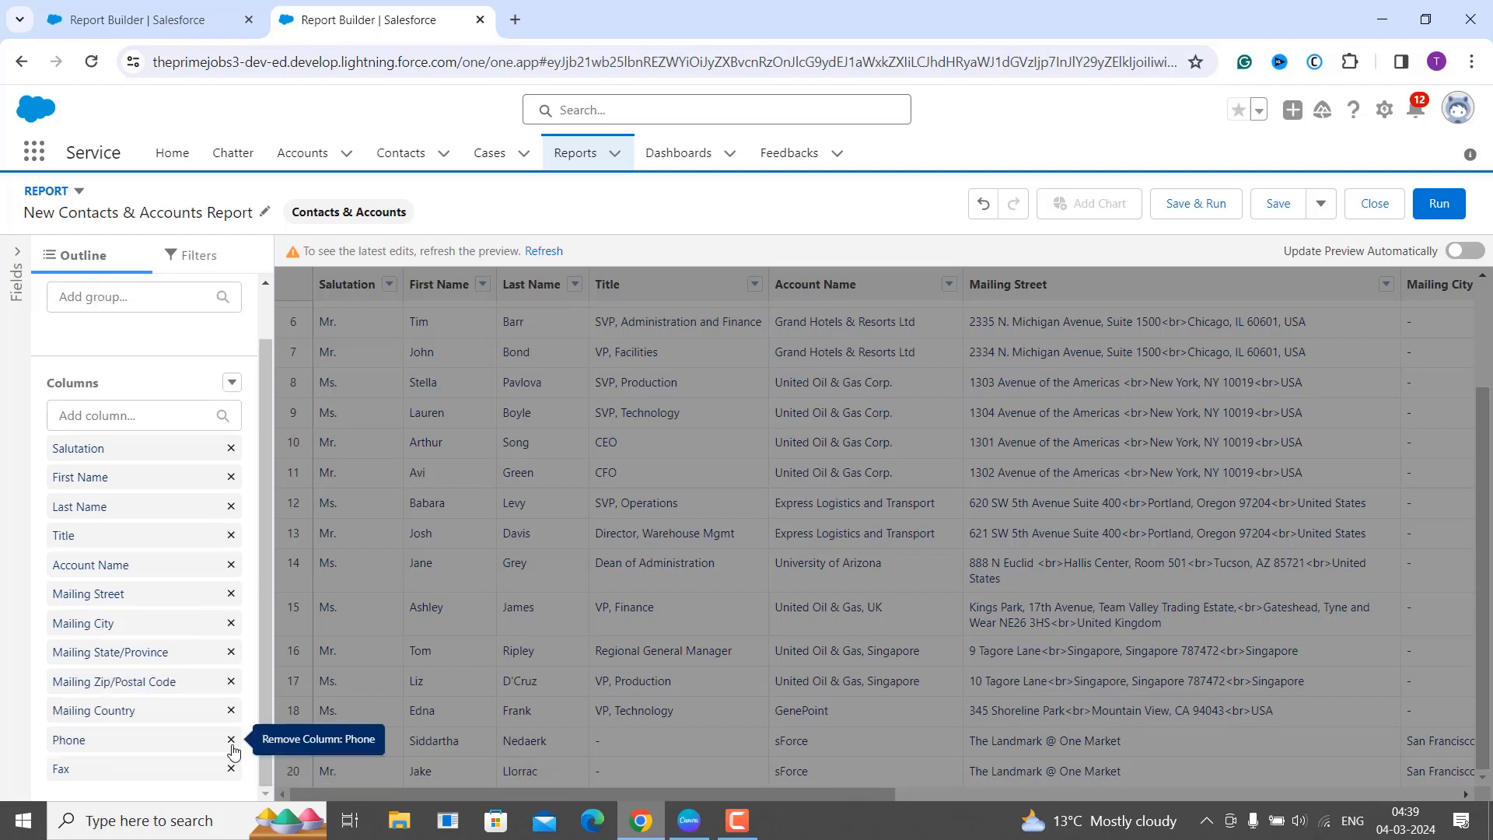
{"action": "left_click", "coordinate": [232, 744]}
{"action": "left_click", "coordinate": [232, 768]}
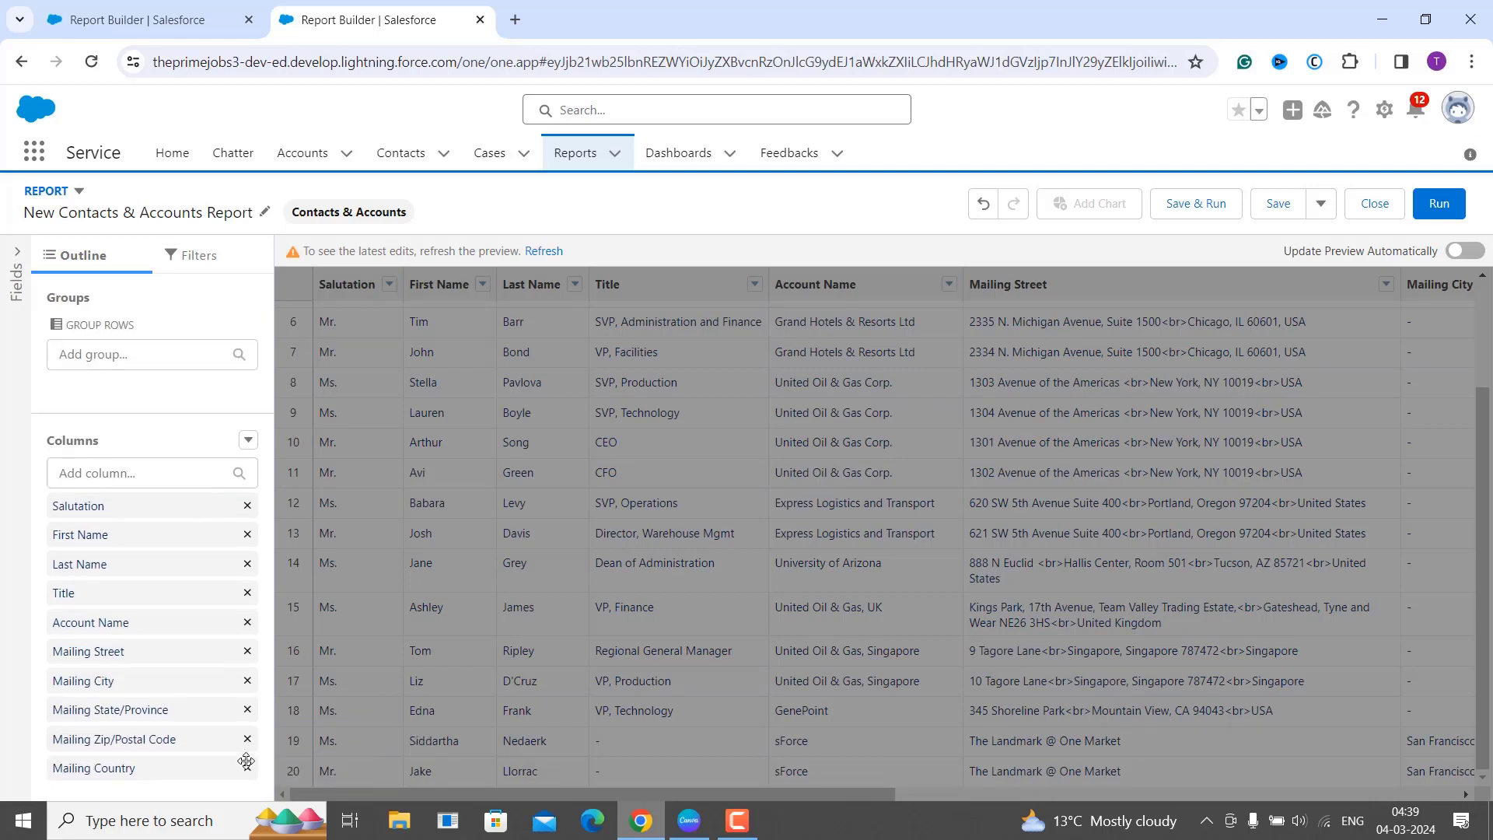
{"action": "left_click", "coordinate": [247, 768]}
{"action": "left_click", "coordinate": [248, 743]}
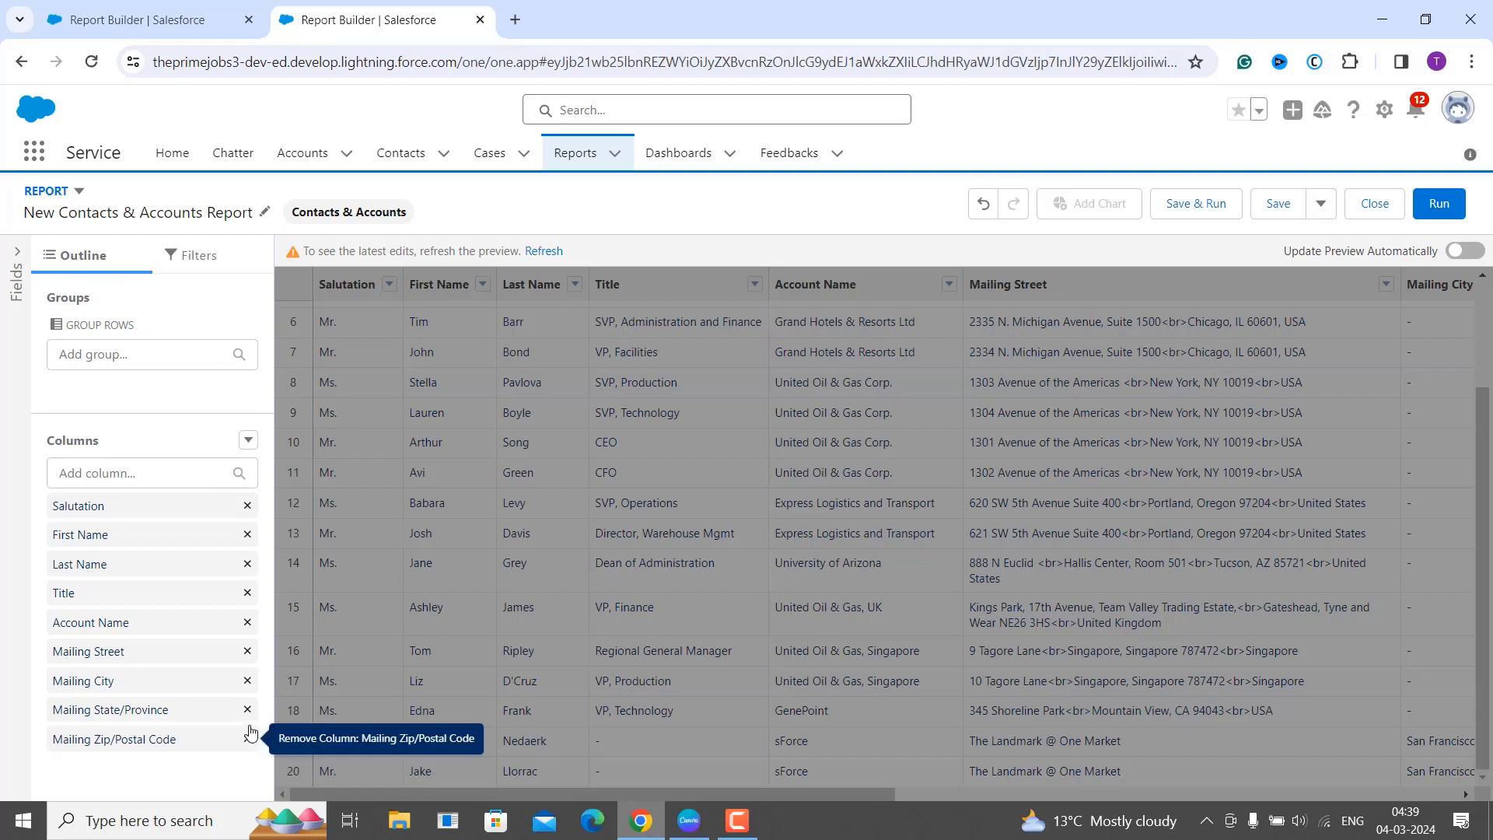
{"action": "left_click", "coordinate": [248, 712]}
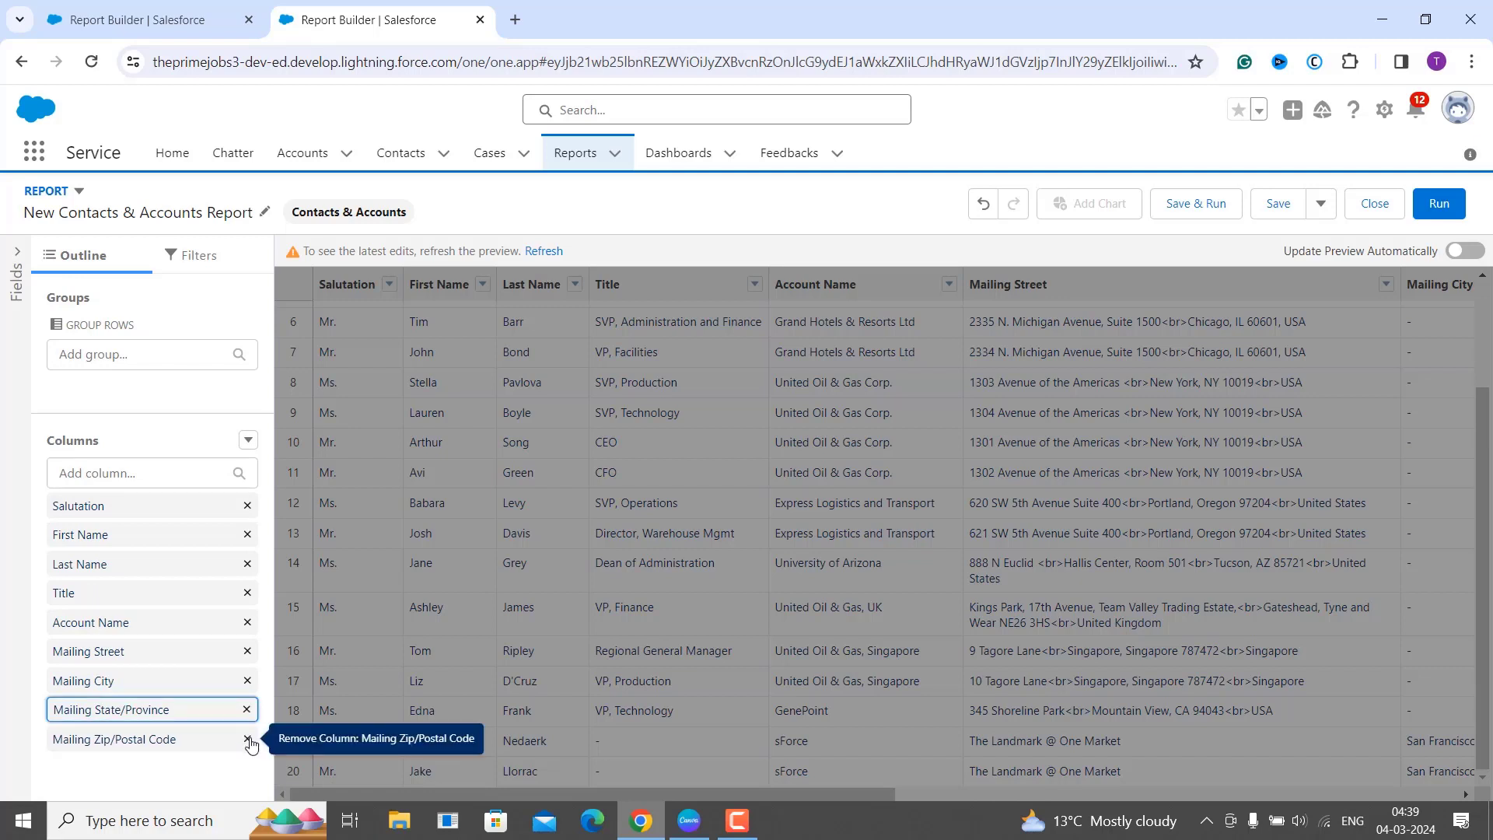
{"action": "left_click", "coordinate": [249, 739]}
{"action": "left_click", "coordinate": [546, 254]}
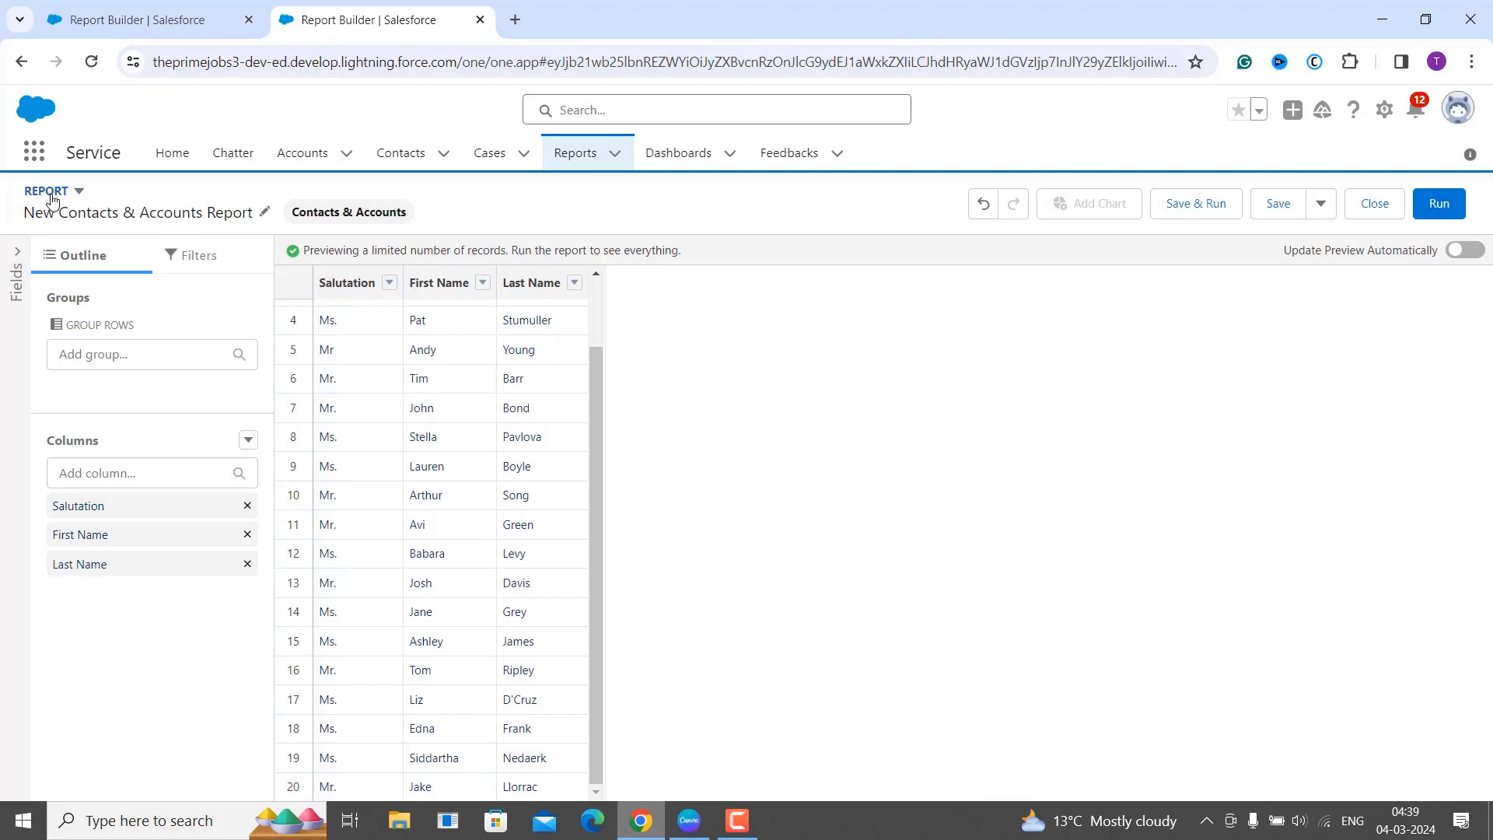
- Change the report format to Joined Report and refresh the preview
{"action": "left_click", "coordinate": [80, 193]}
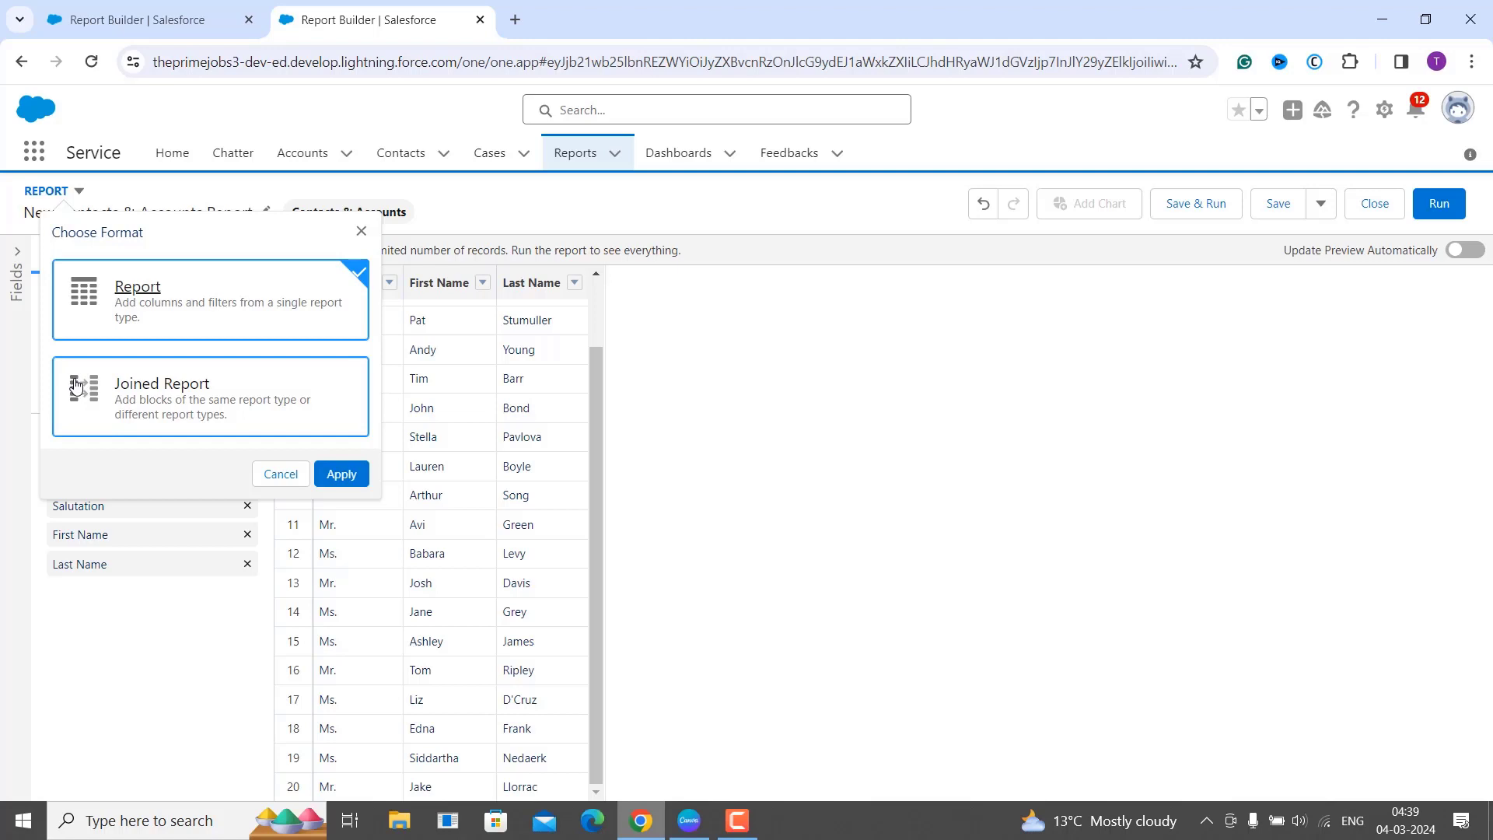
{"action": "left_click", "coordinate": [114, 399]}
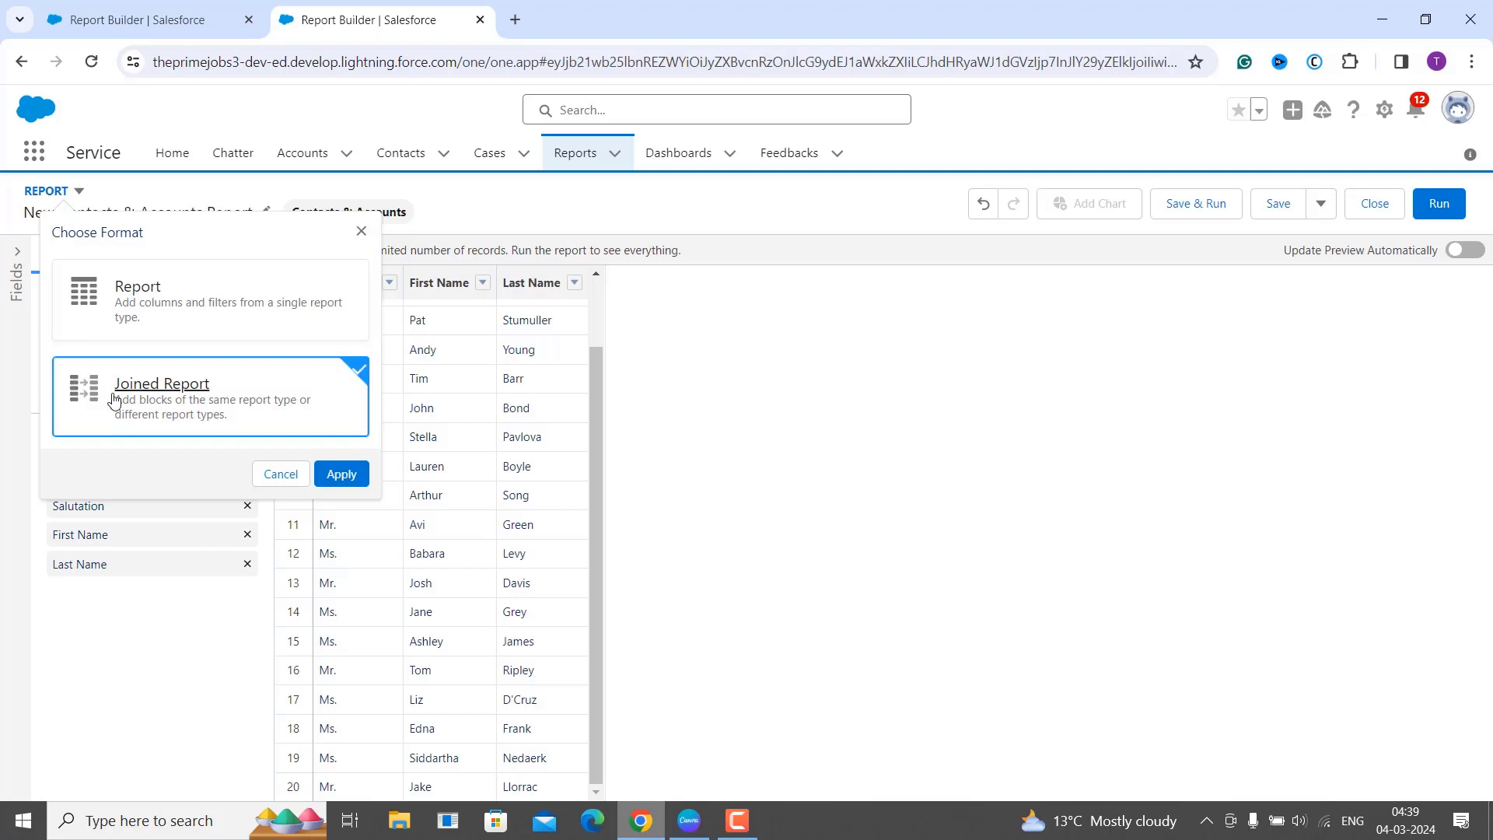
{"action": "left_click", "coordinate": [342, 475]}
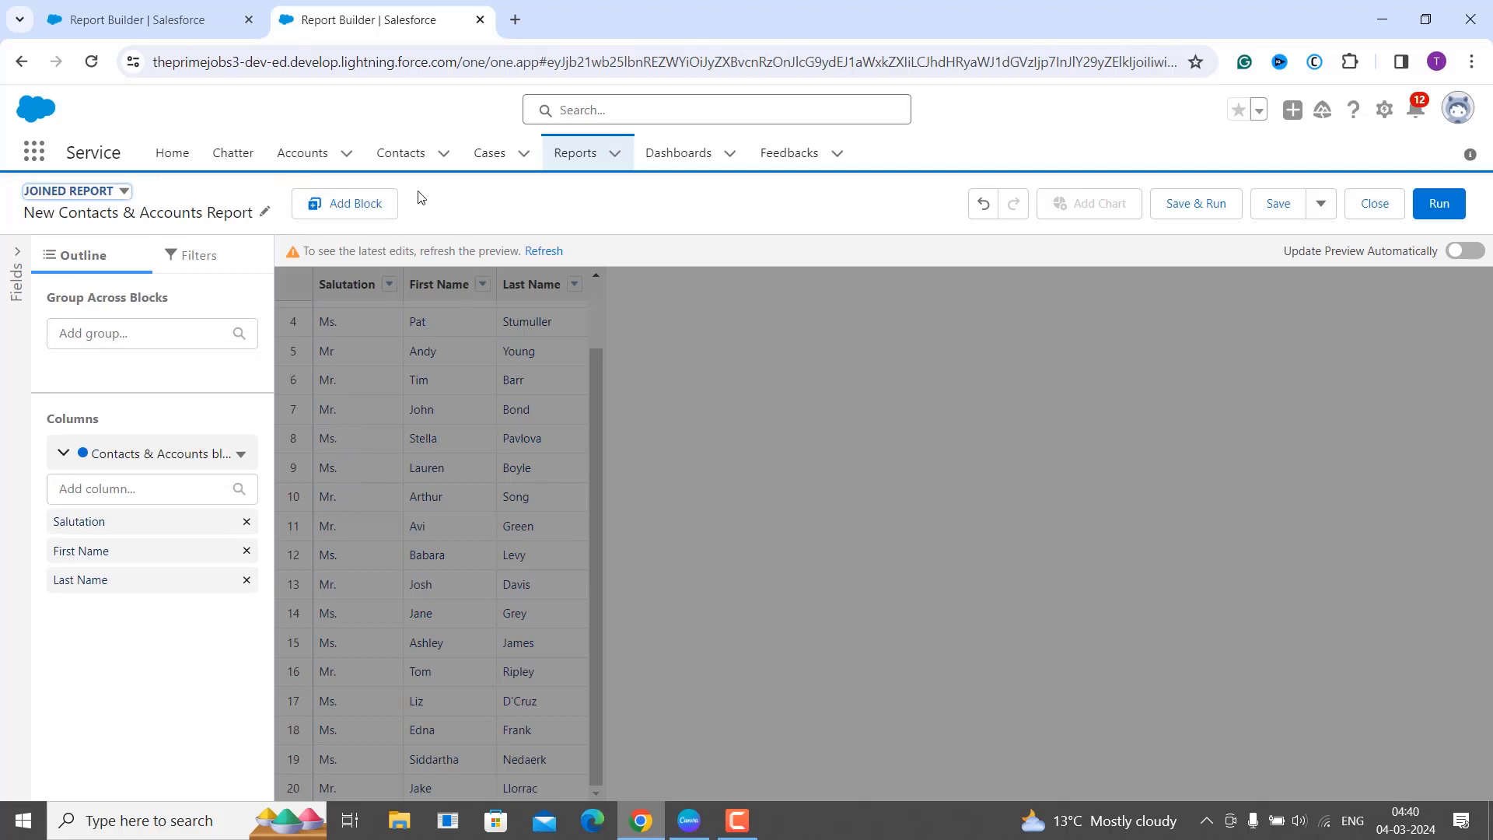
{"action": "left_click", "coordinate": [536, 252]}
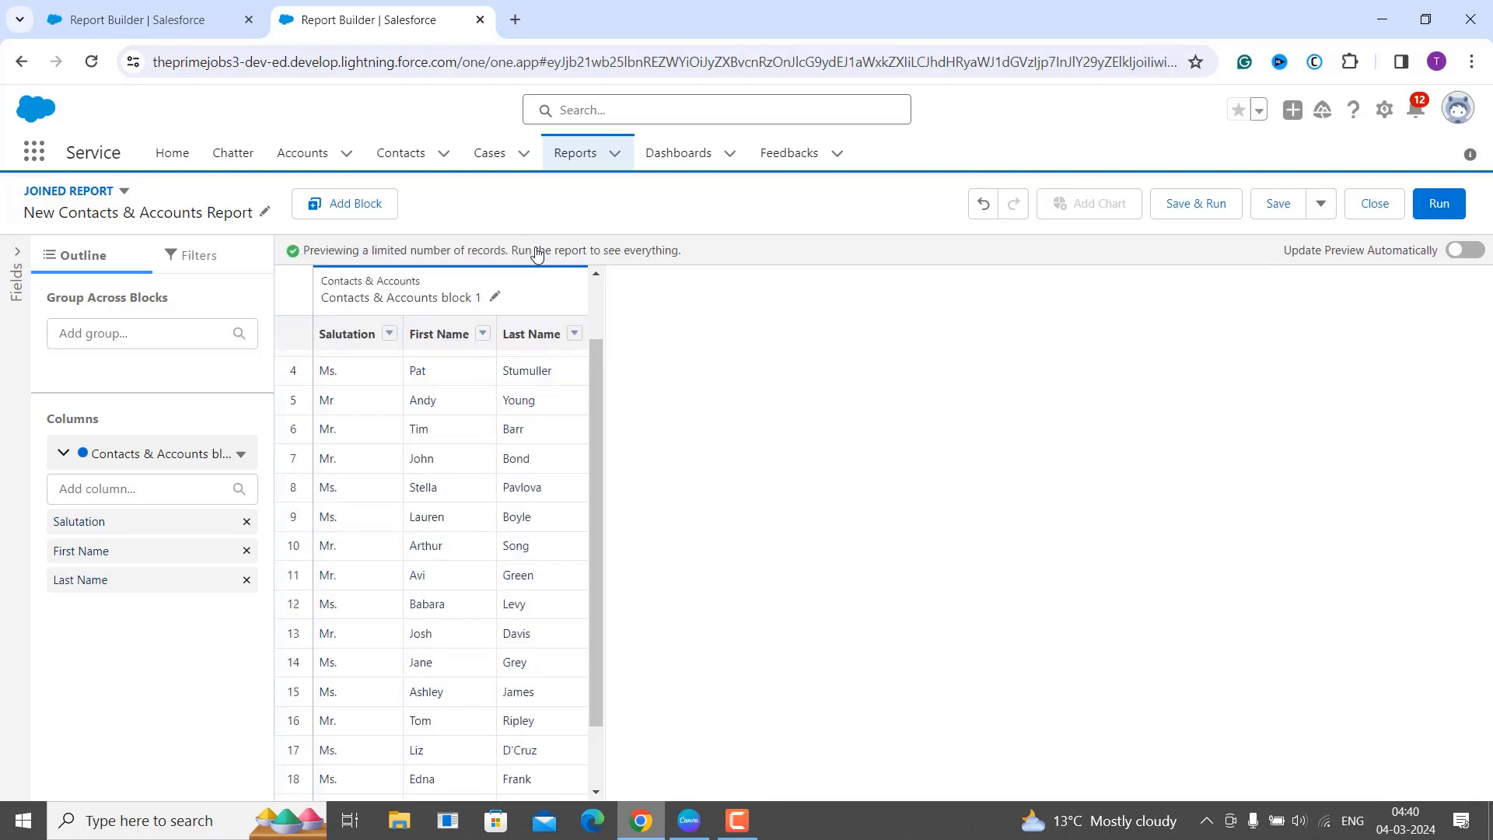
- Add a block based on the standard Opportunities report type with its default columns, and refresh the preview
{"action": "left_click", "coordinate": [328, 209]}
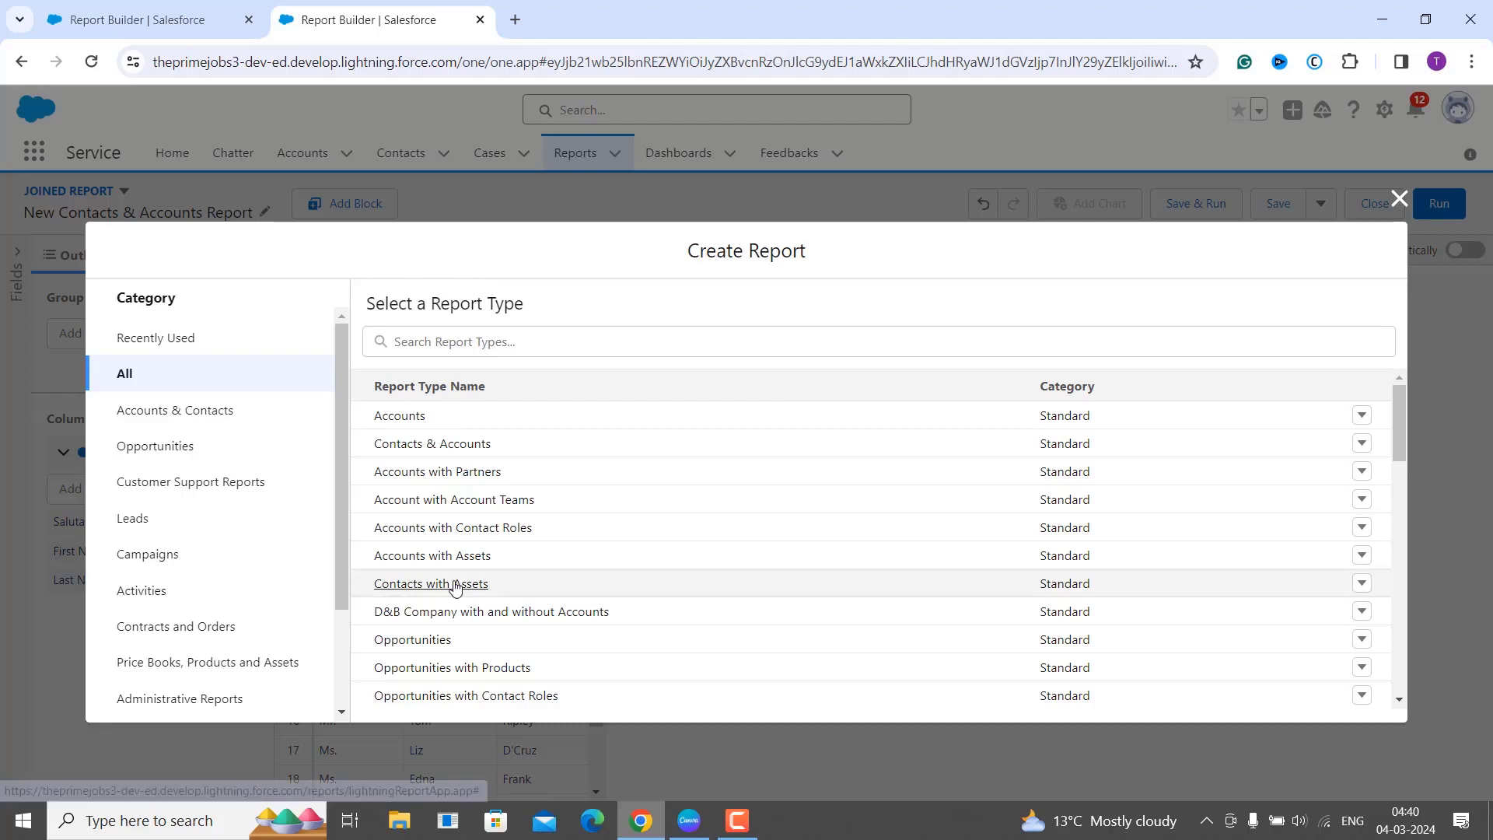
{"action": "left_click", "coordinate": [412, 639]}
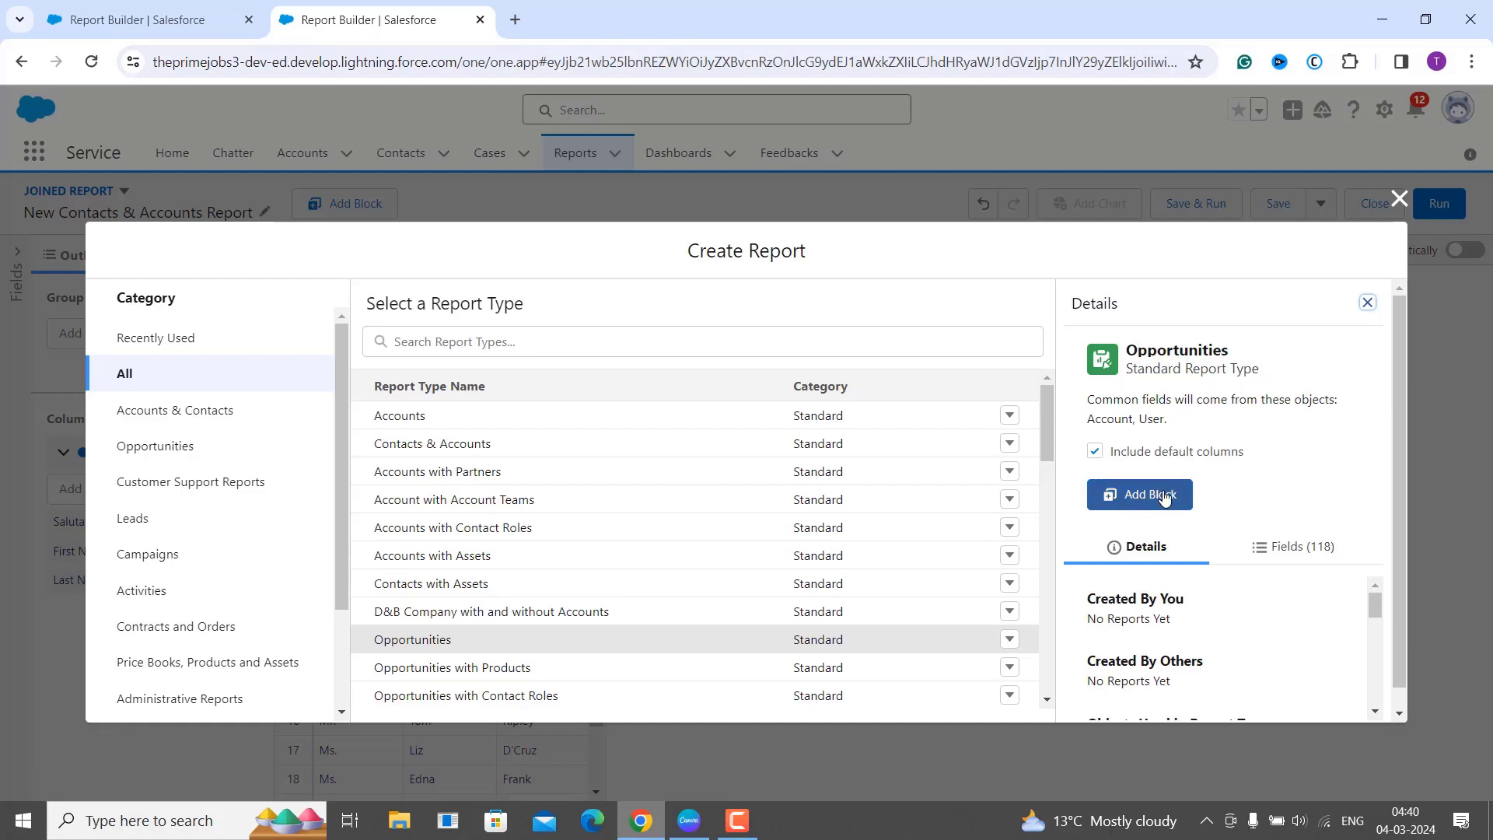
{"action": "left_click", "coordinate": [1164, 498]}
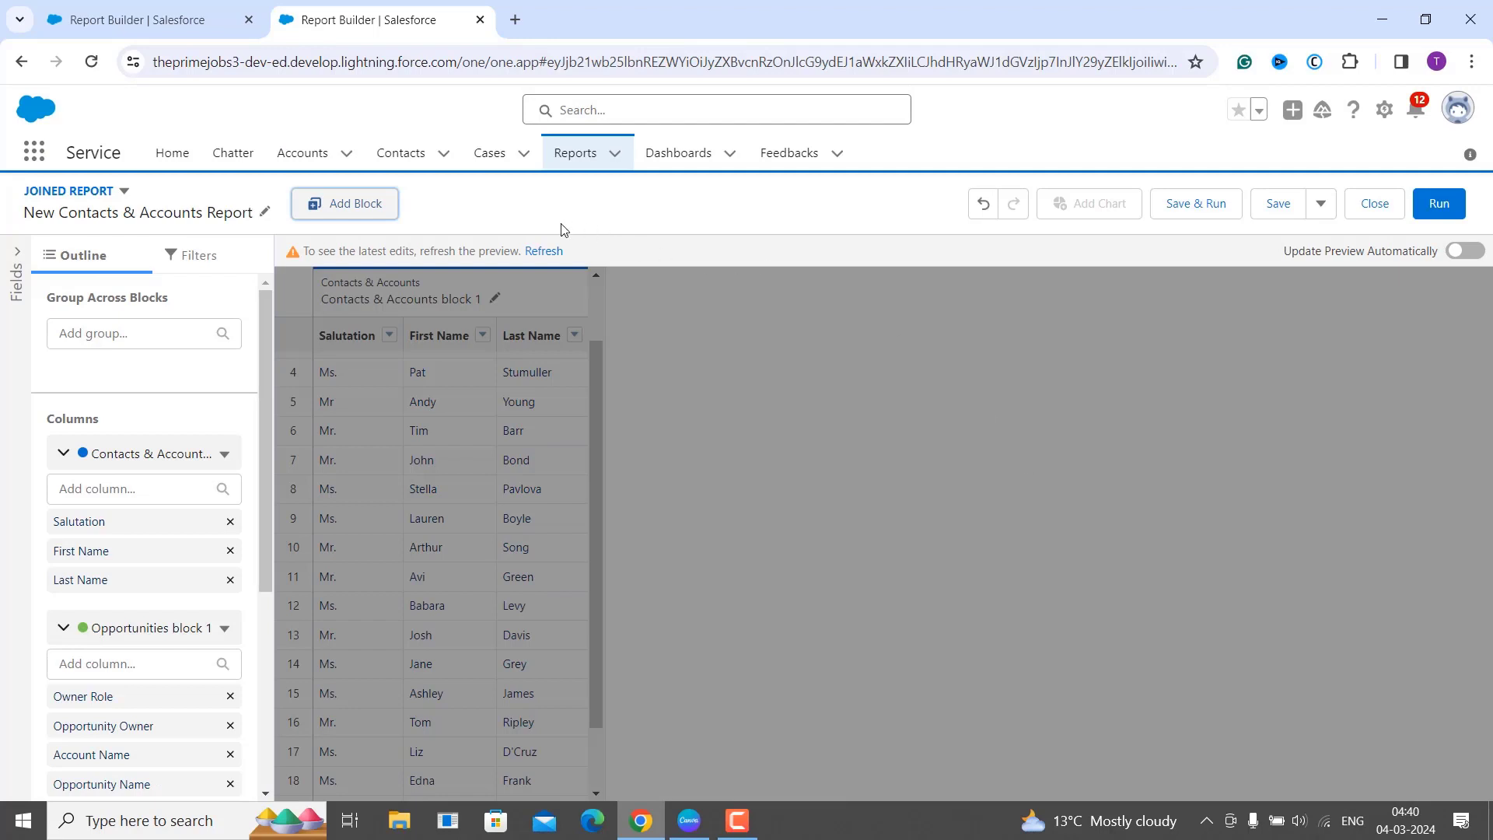
{"action": "left_click", "coordinate": [544, 251]}
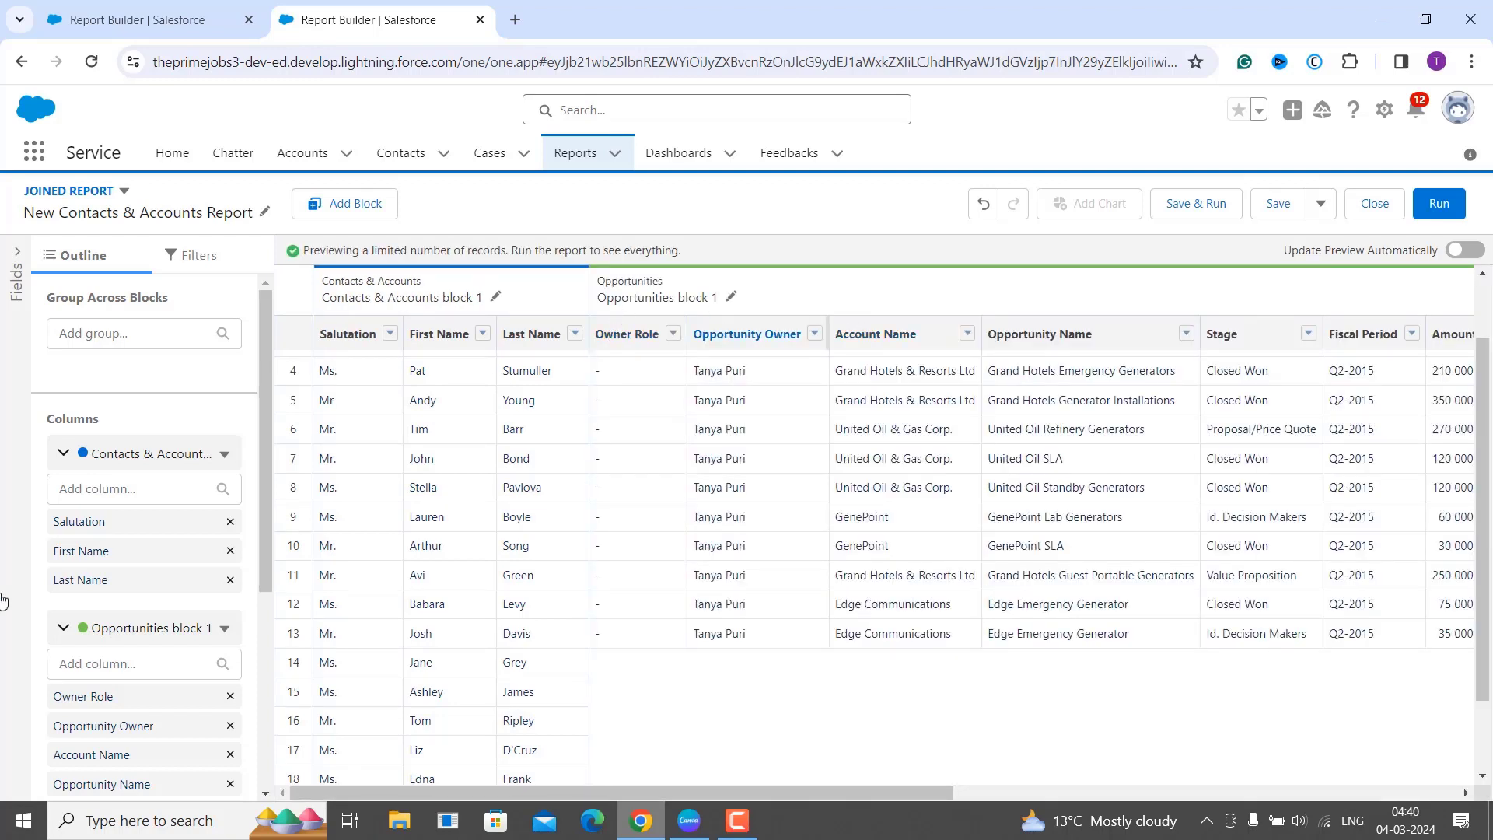
- Remove all columns from the Opportunities block except Opportunity Name and Stage, and refresh the preview
{"action": "scroll", "coordinate": [136, 600], "scroll_direction": "down", "scroll_amount": 3}
{"action": "scroll", "coordinate": [138, 598], "scroll_direction": "down", "scroll_amount": 2}
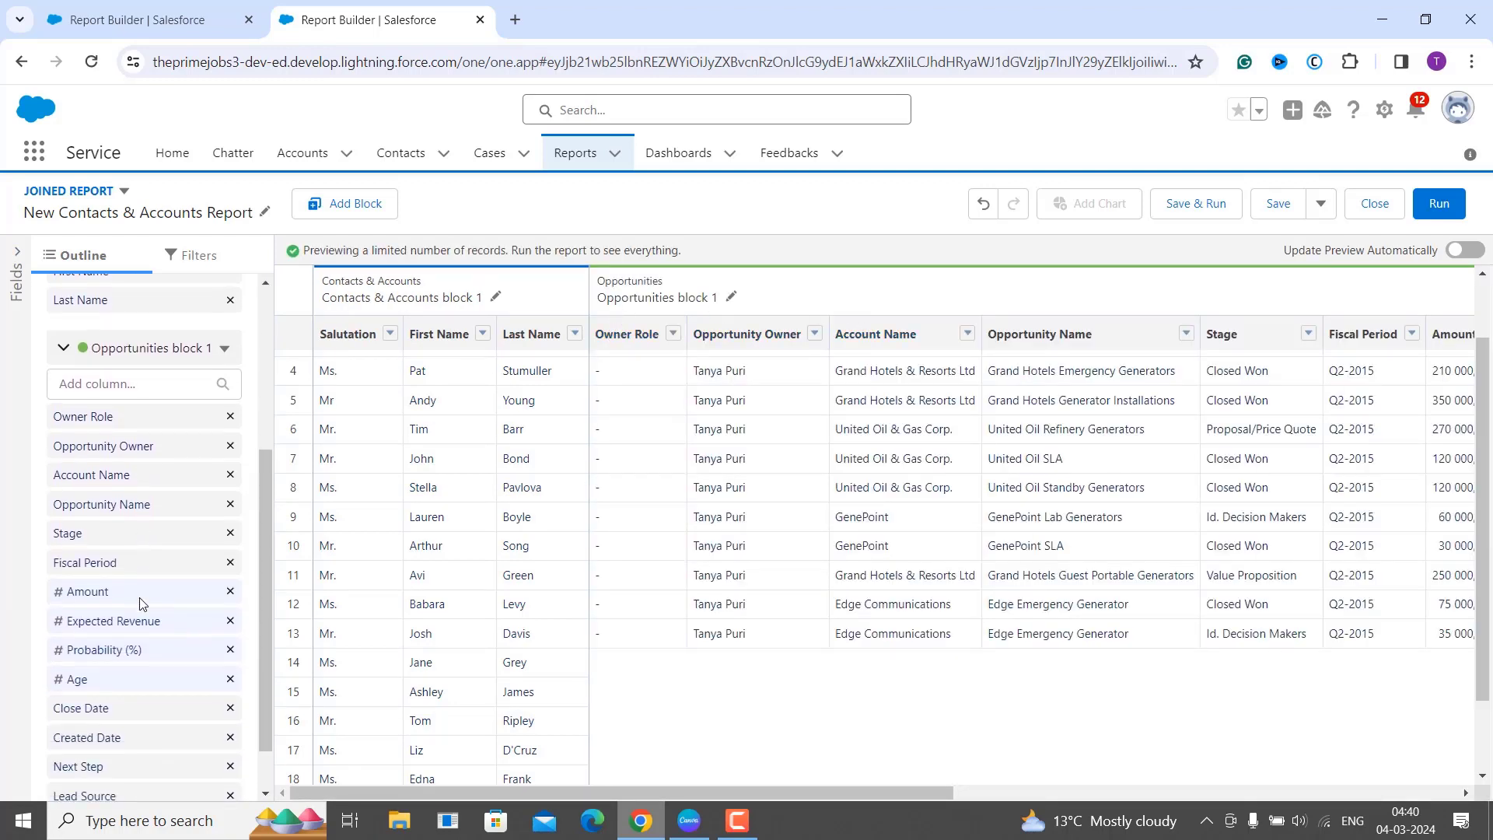
{"action": "left_click", "coordinate": [230, 765]}
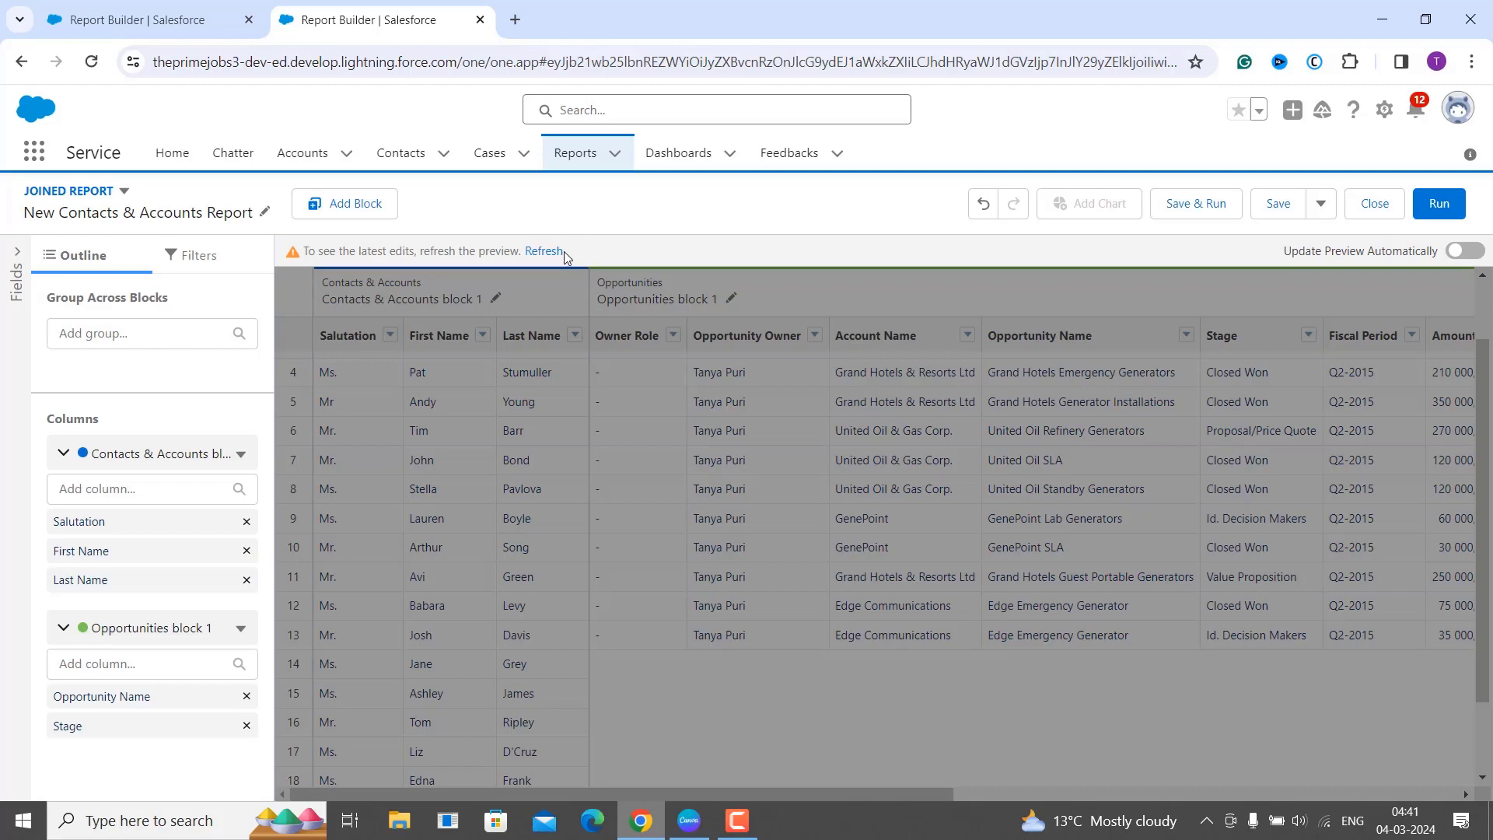
{"action": "left_click", "coordinate": [546, 253]}
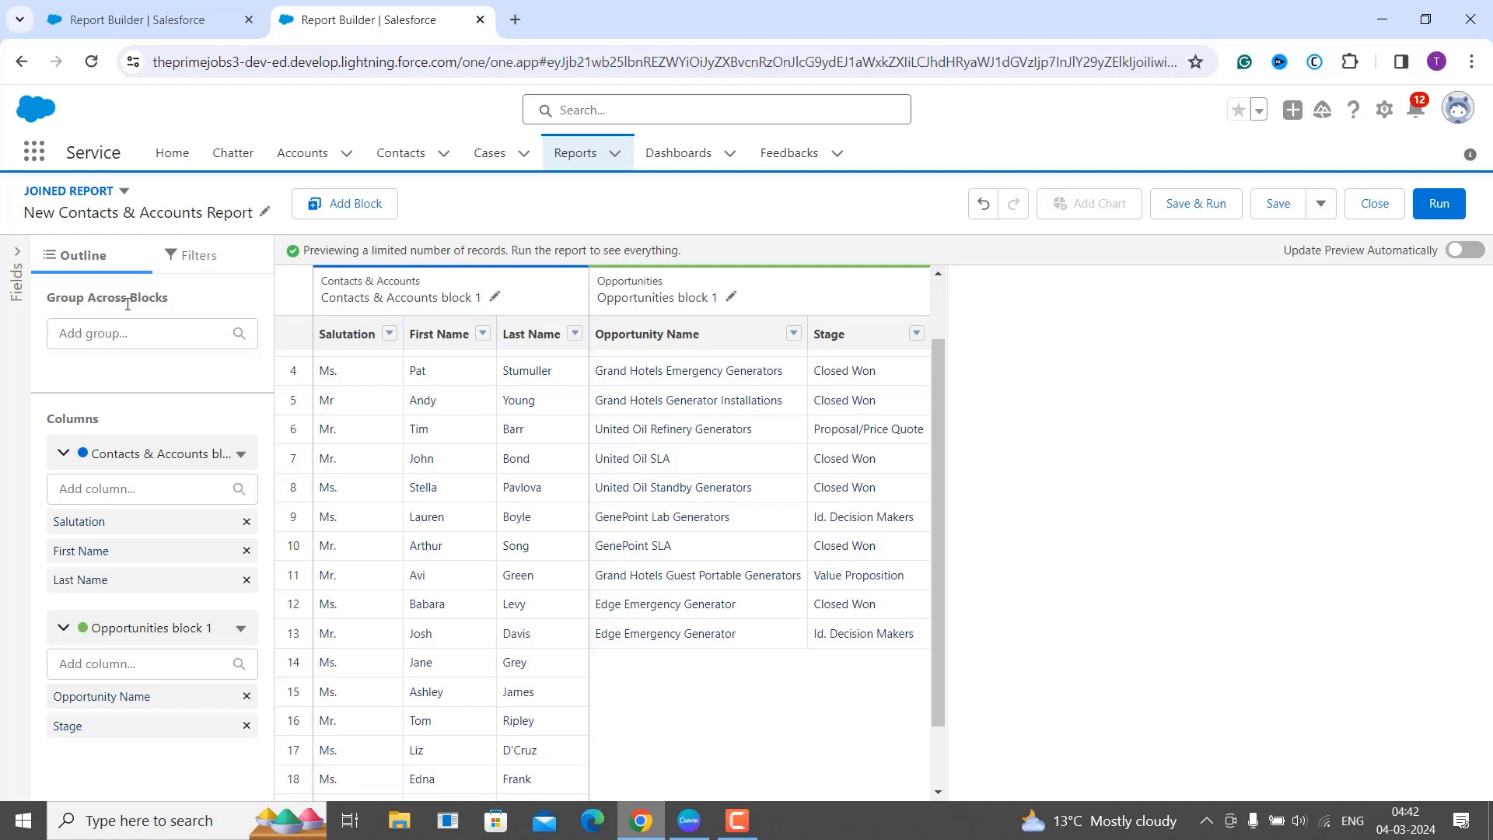
- Group the joined report across blocks by Account Name, refresh the preview and look through the grouped rows
{"action": "left_click", "coordinate": [114, 332]}
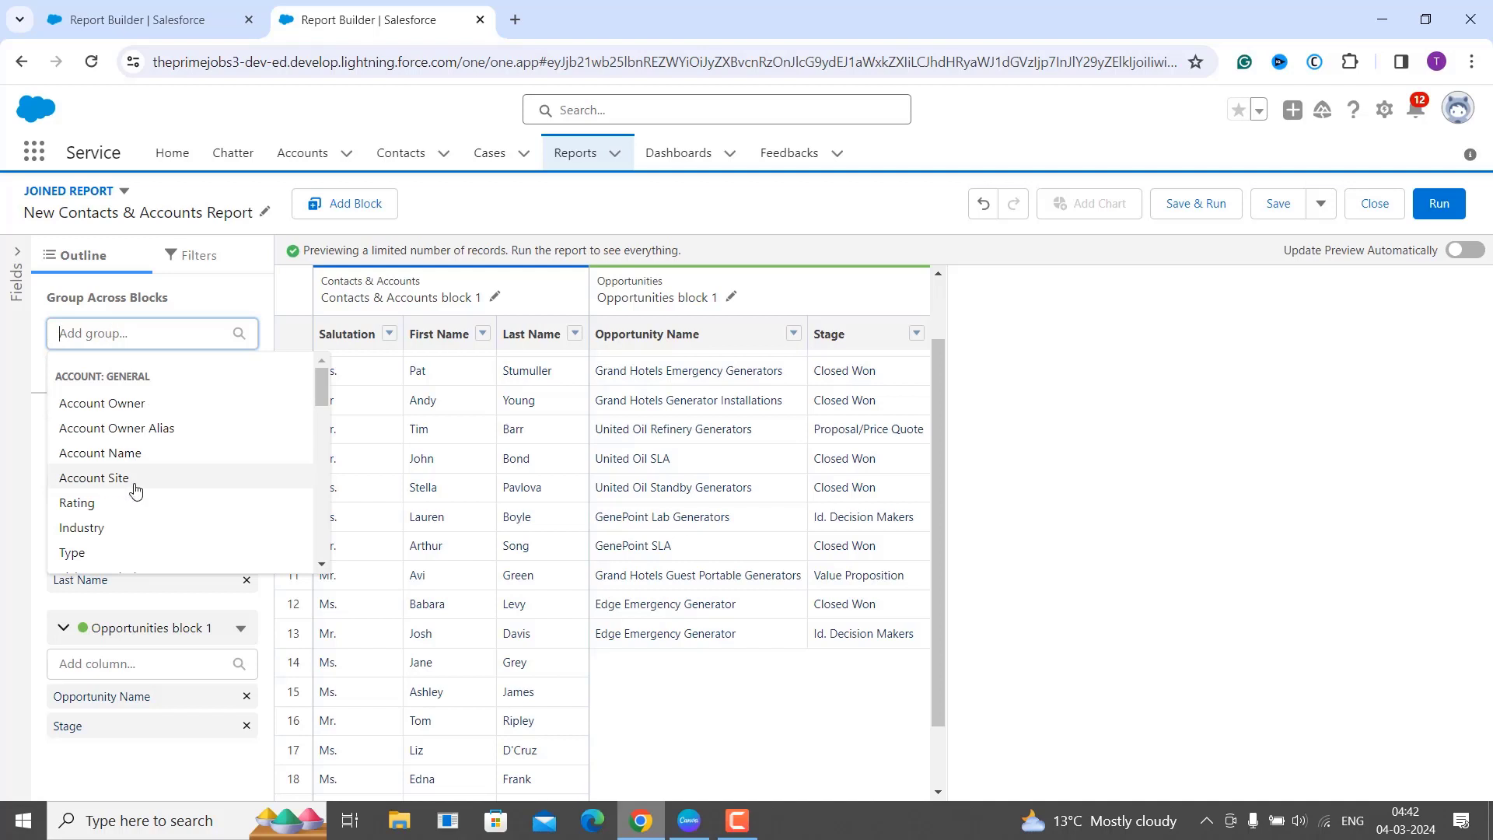
{"action": "left_click", "coordinate": [133, 457]}
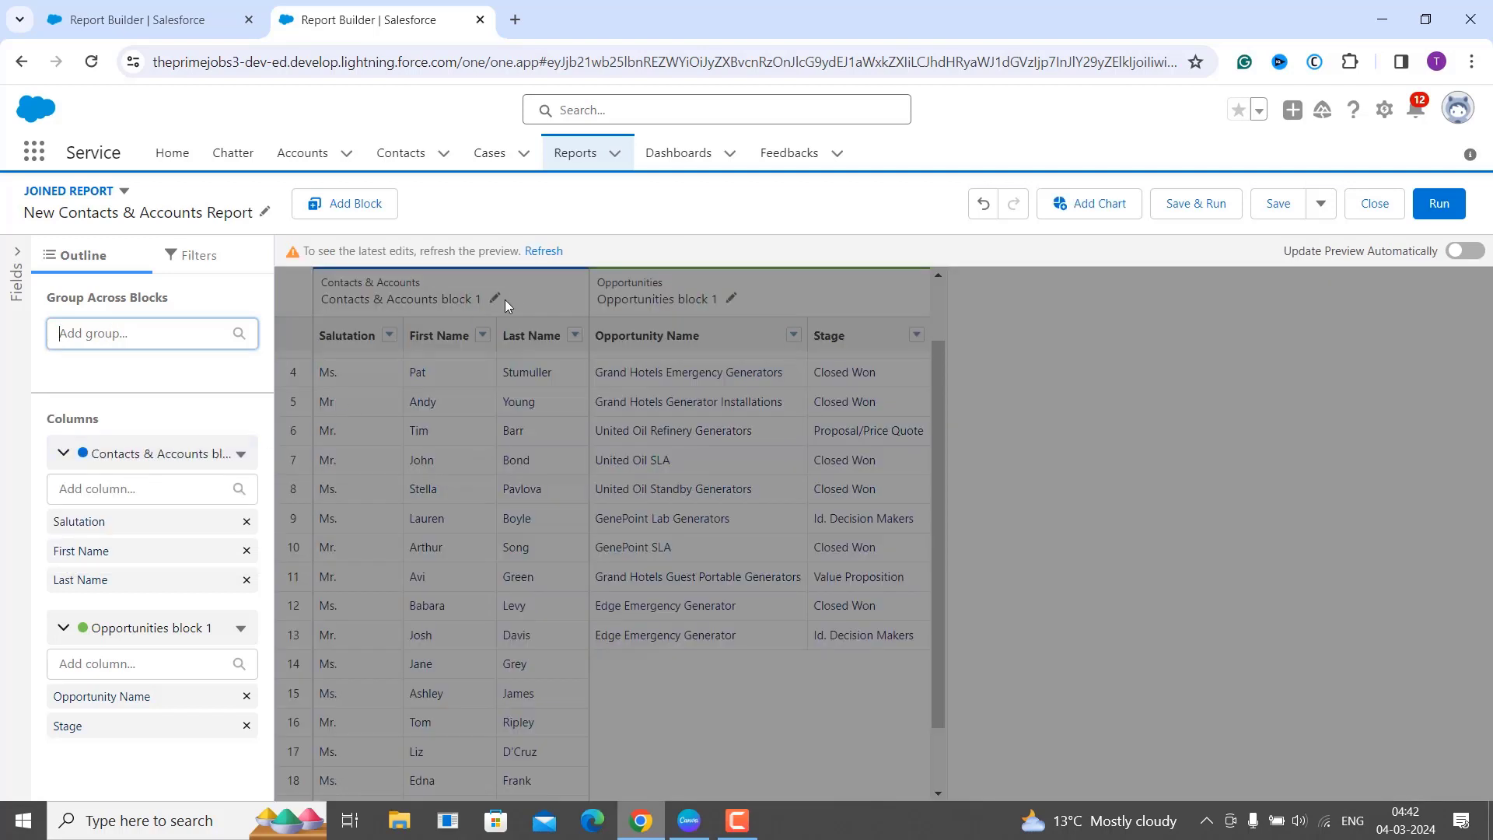
{"action": "left_click", "coordinate": [553, 251]}
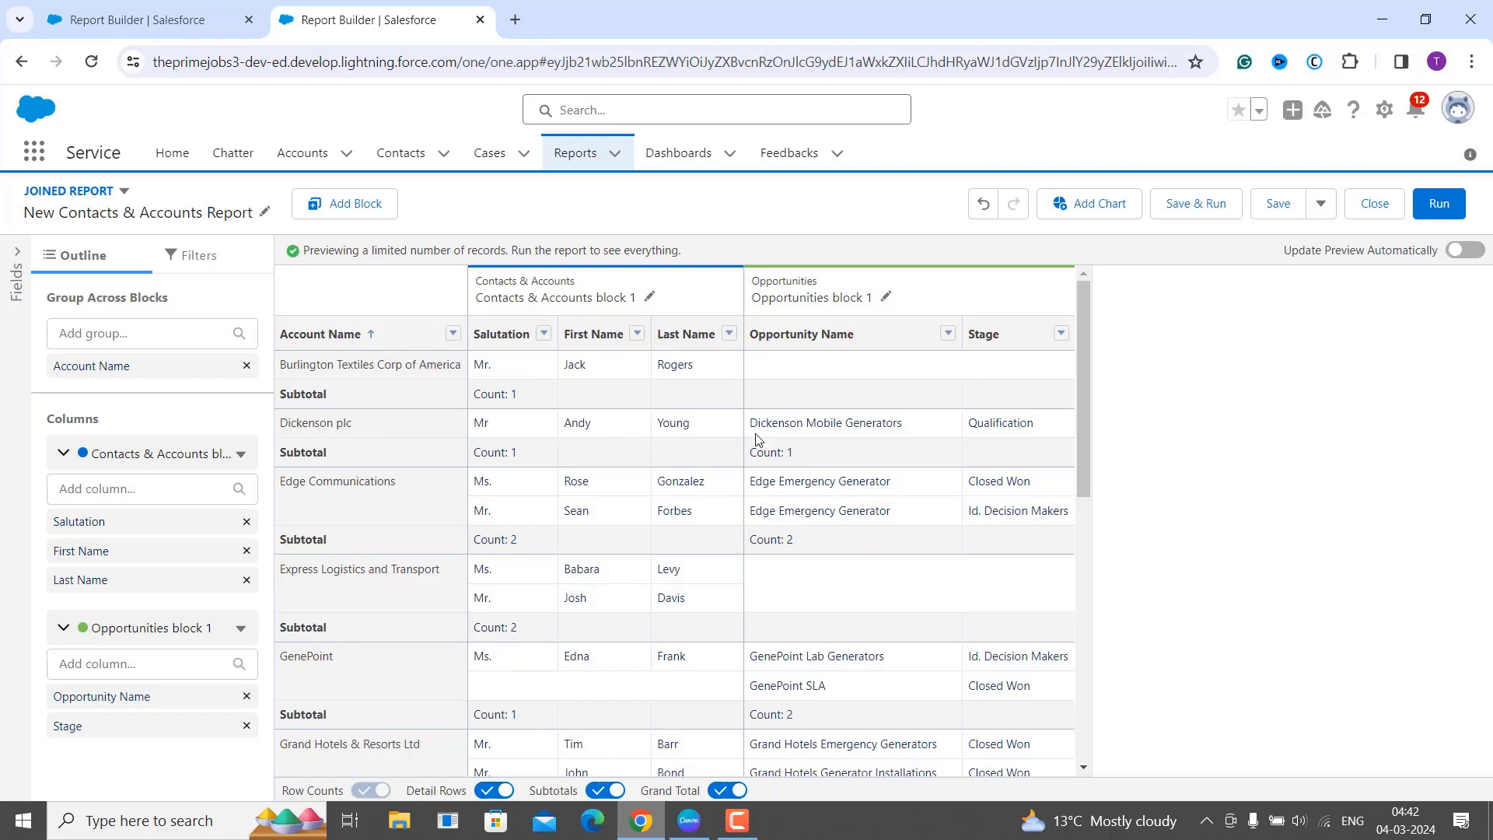
{"action": "scroll", "coordinate": [968, 427], "scroll_direction": "down", "scroll_amount": 2}
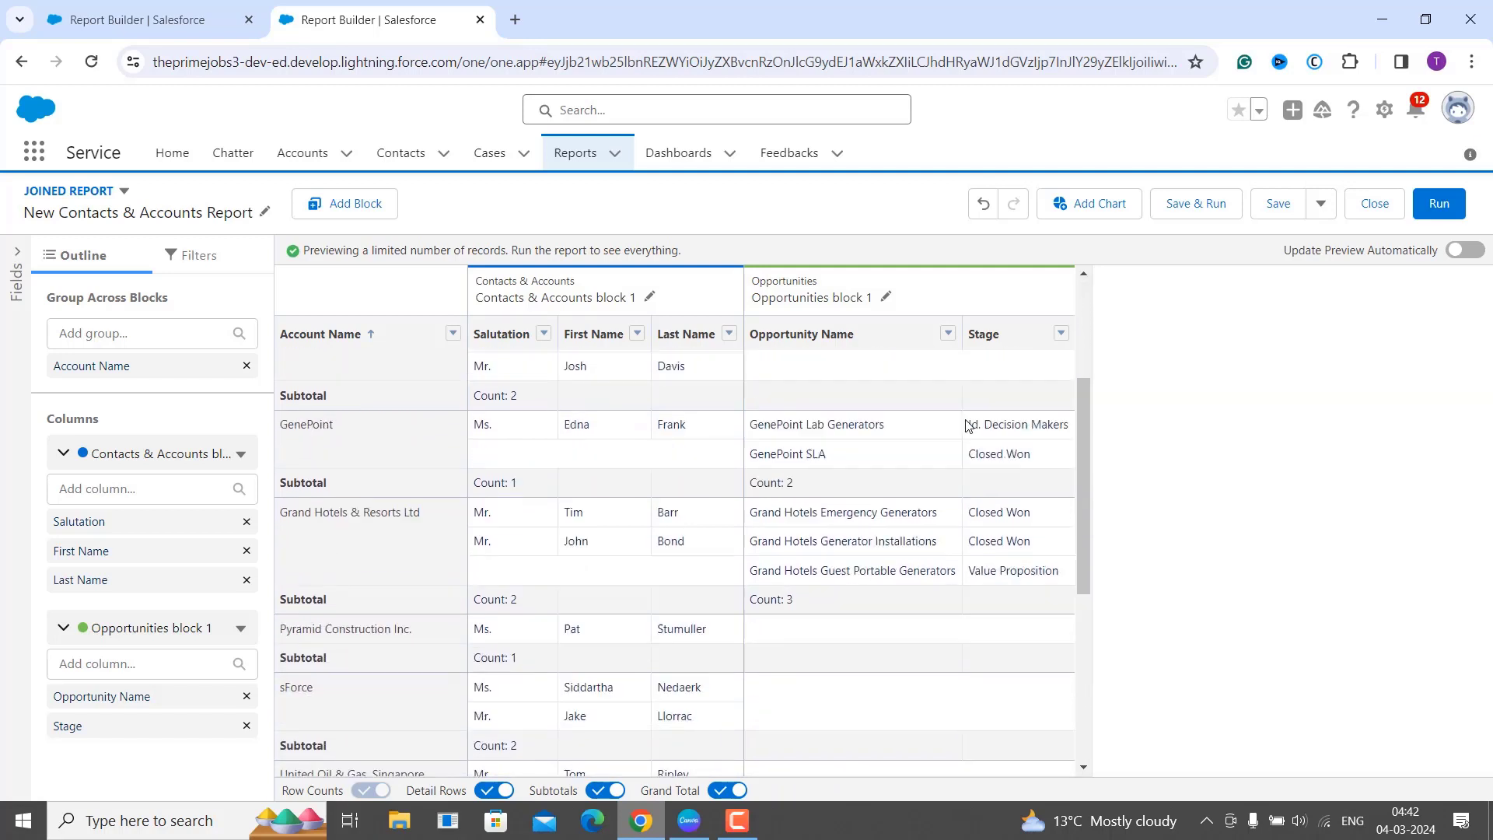
{"action": "scroll", "coordinate": [968, 426], "scroll_direction": "down", "scroll_amount": 5}
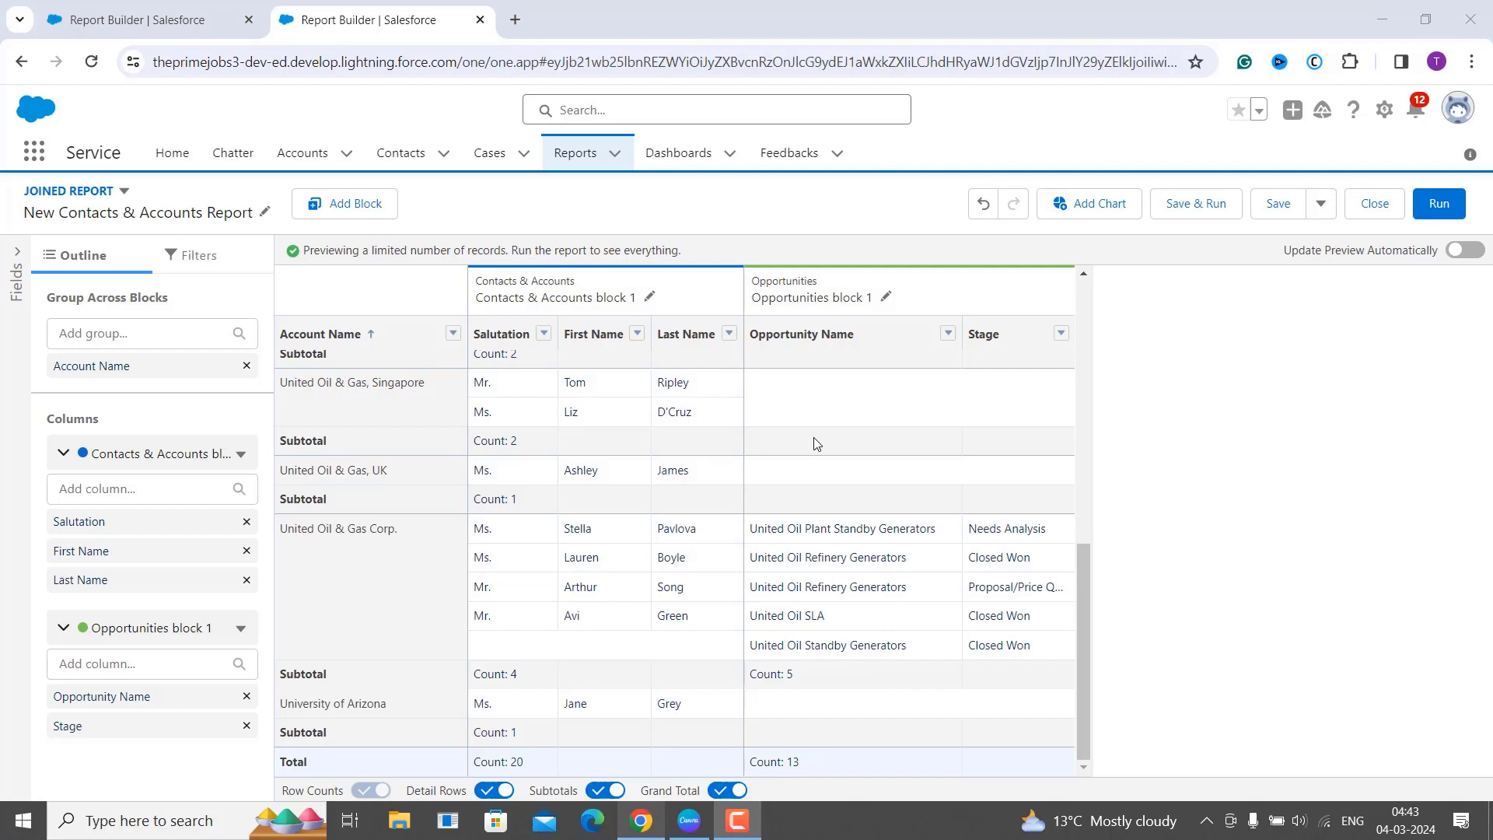
- Add a chart to the joined report and refresh the preview
{"action": "left_click", "coordinate": [1111, 220]}
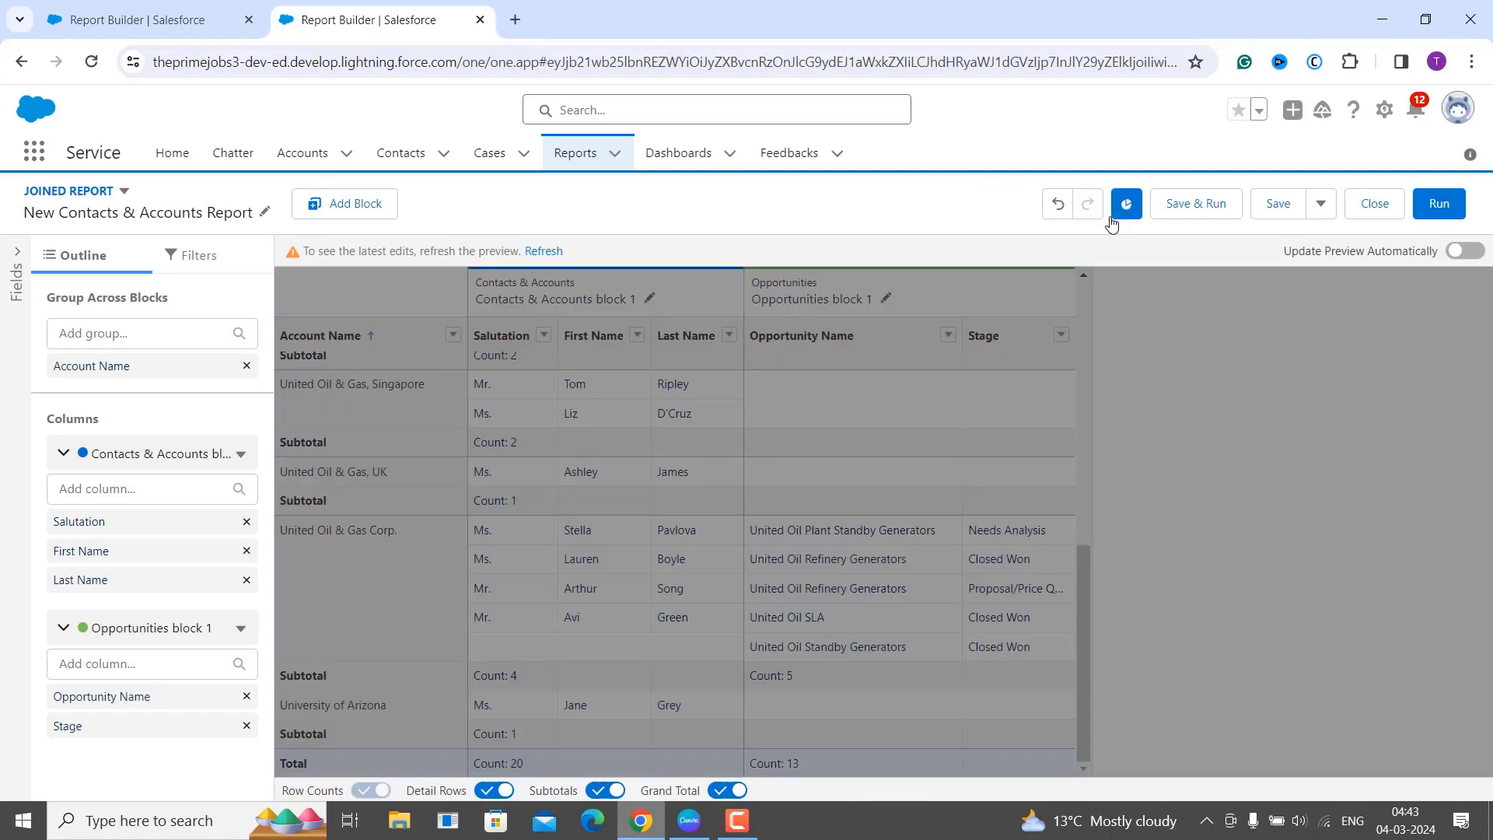
{"action": "left_click", "coordinate": [546, 255]}
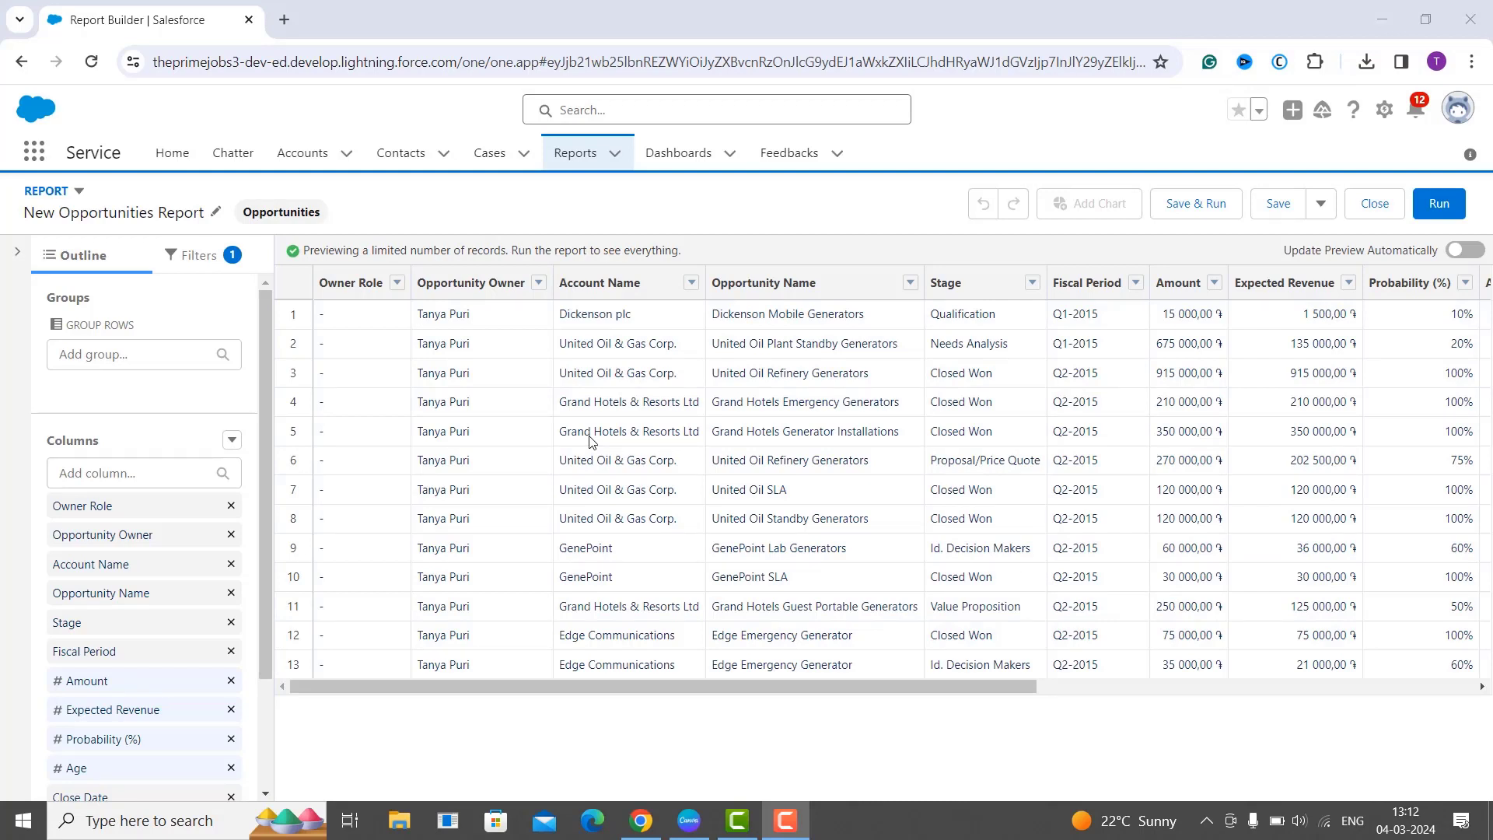
- Set the Close Date filter of the Opportunities report to All Time and refresh the preview
{"action": "left_click", "coordinate": [217, 266]}
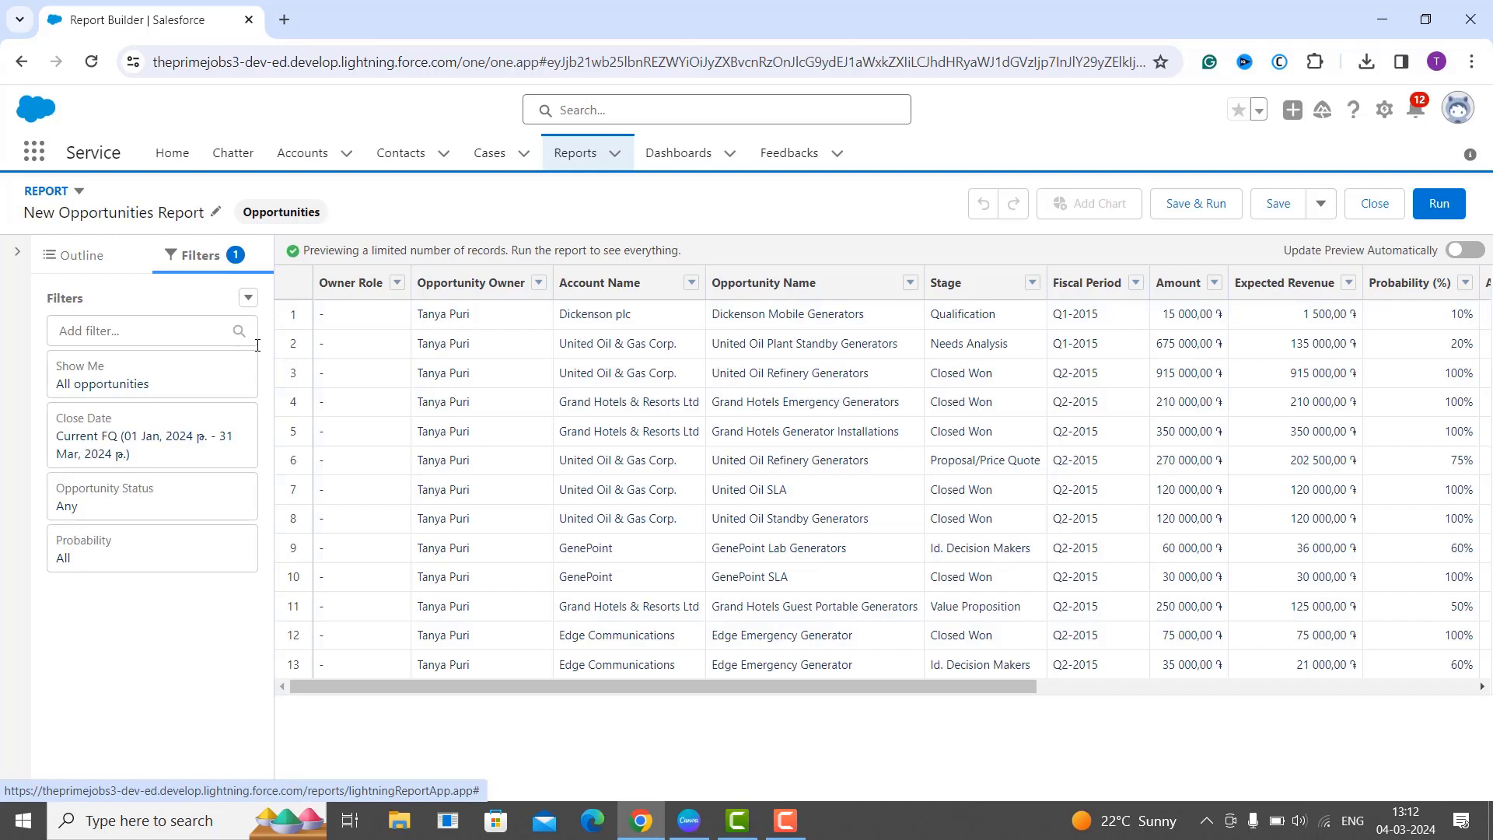
{"action": "left_click", "coordinate": [141, 329]}
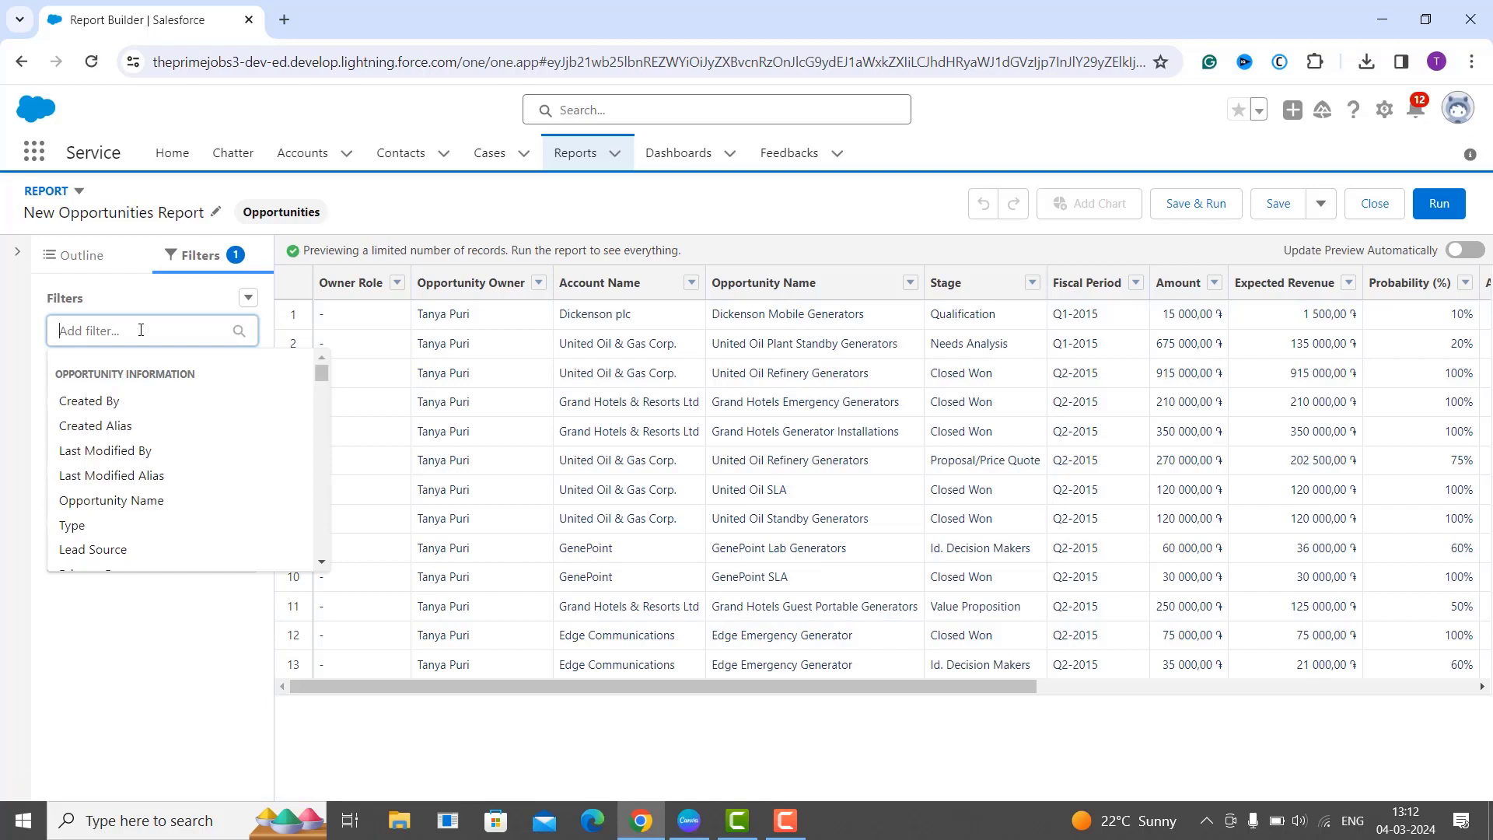
{"action": "left_click", "coordinate": [163, 703]}
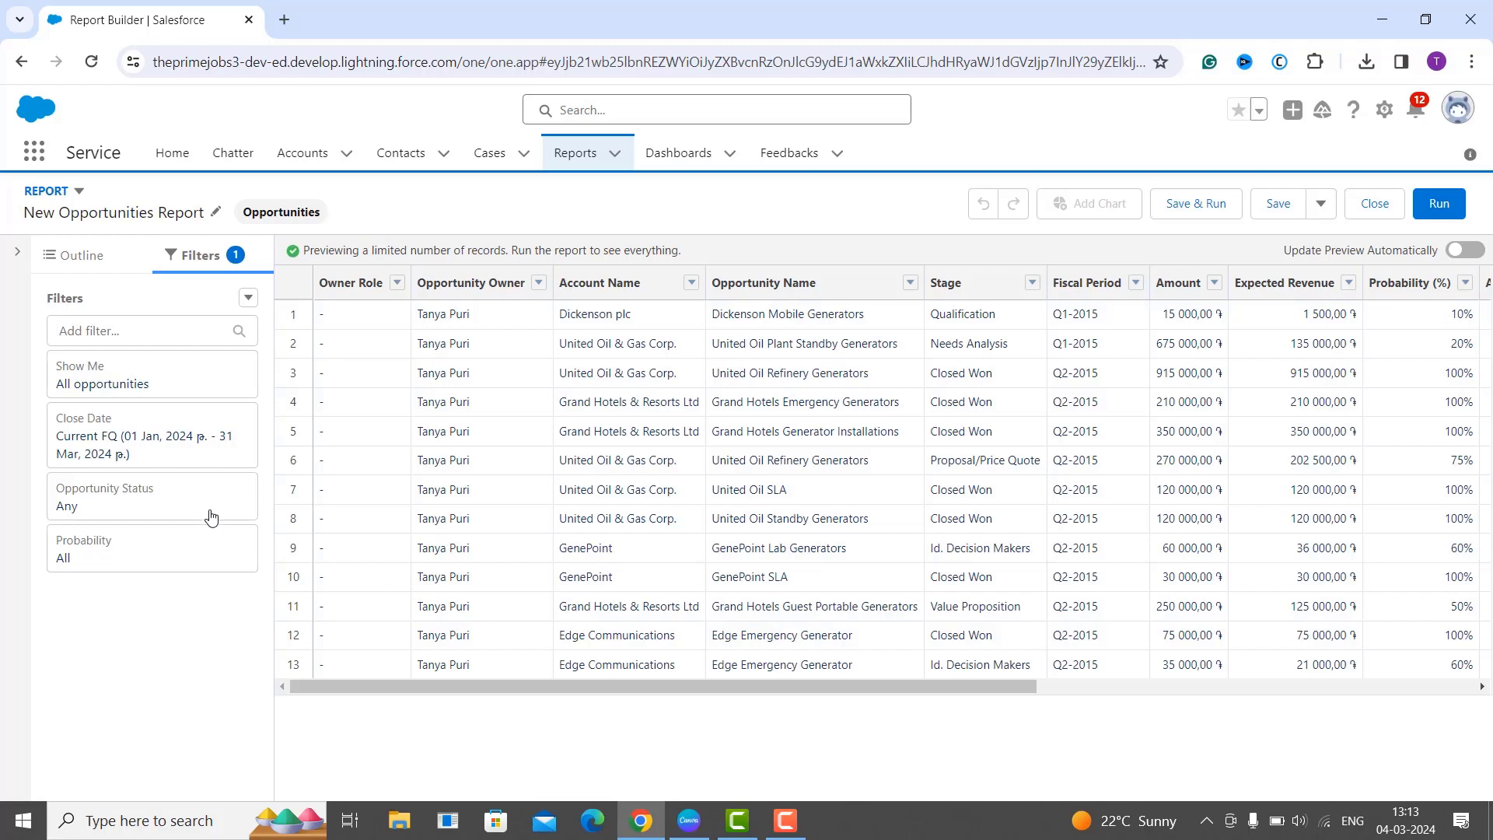
{"action": "left_click", "coordinate": [99, 449]}
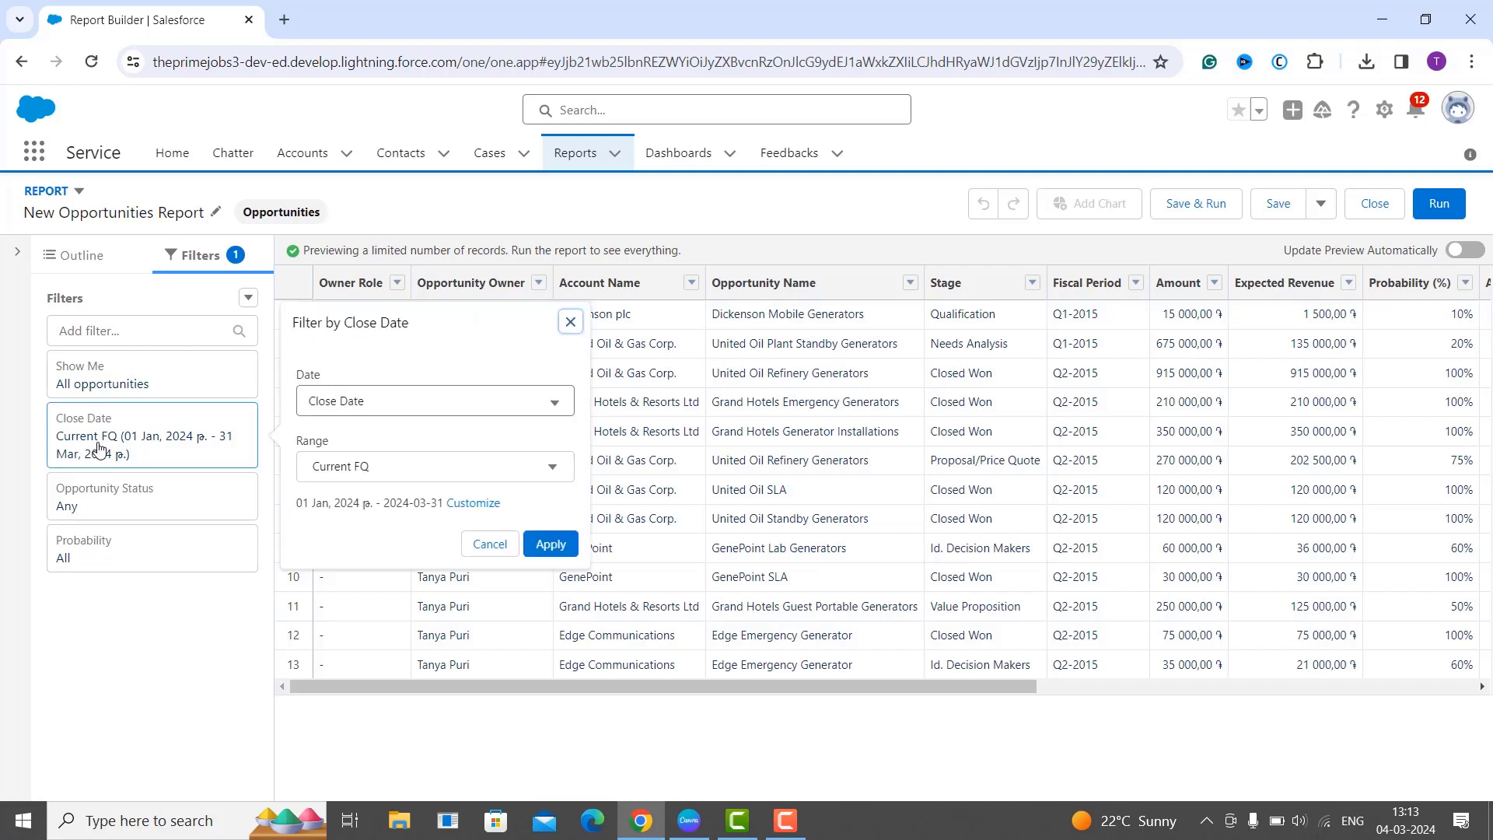
{"action": "left_click", "coordinate": [383, 470]}
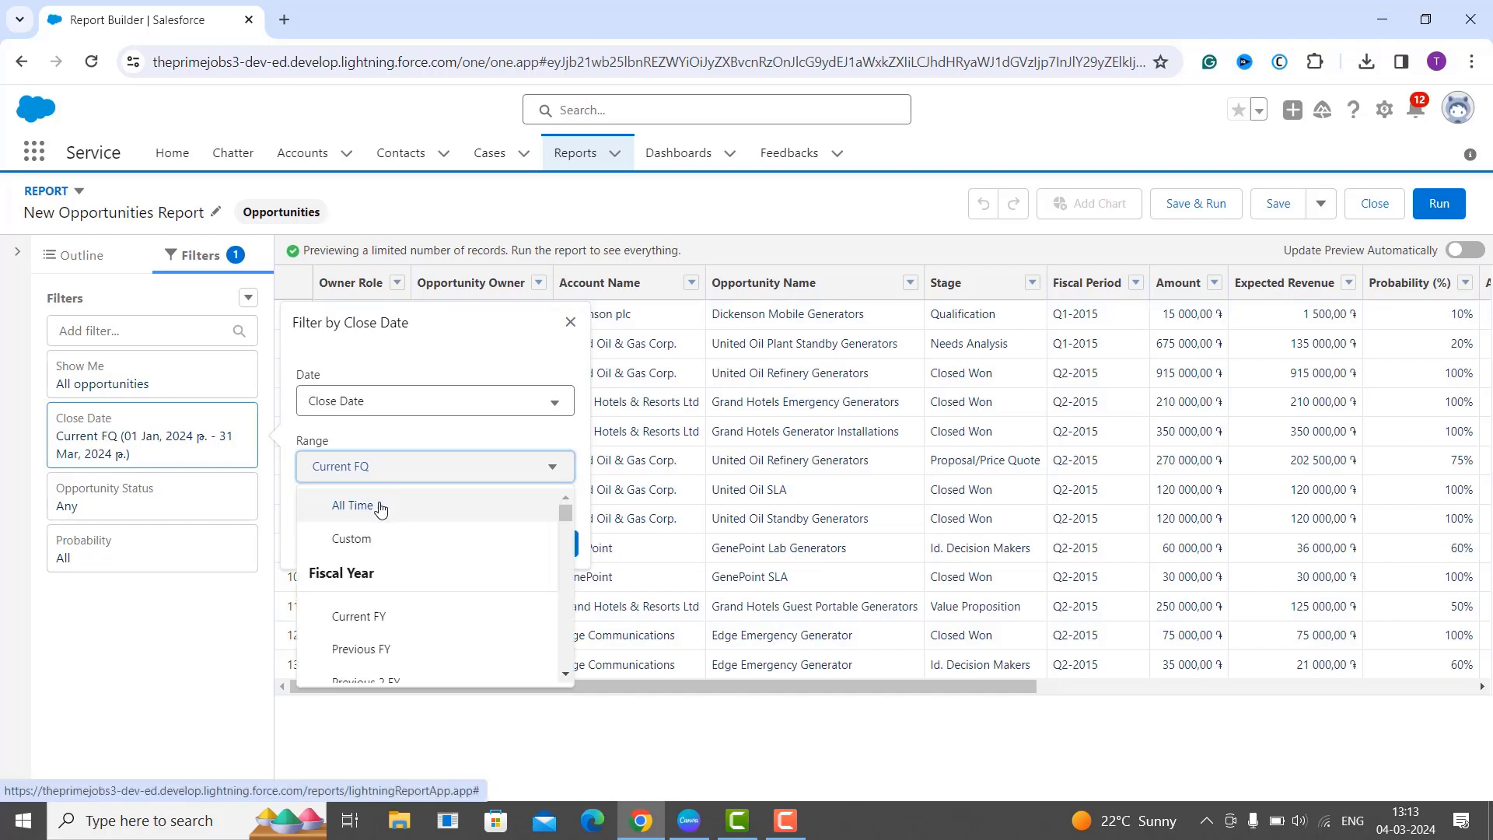
{"action": "left_click", "coordinate": [381, 506]}
{"action": "left_click", "coordinate": [553, 544]}
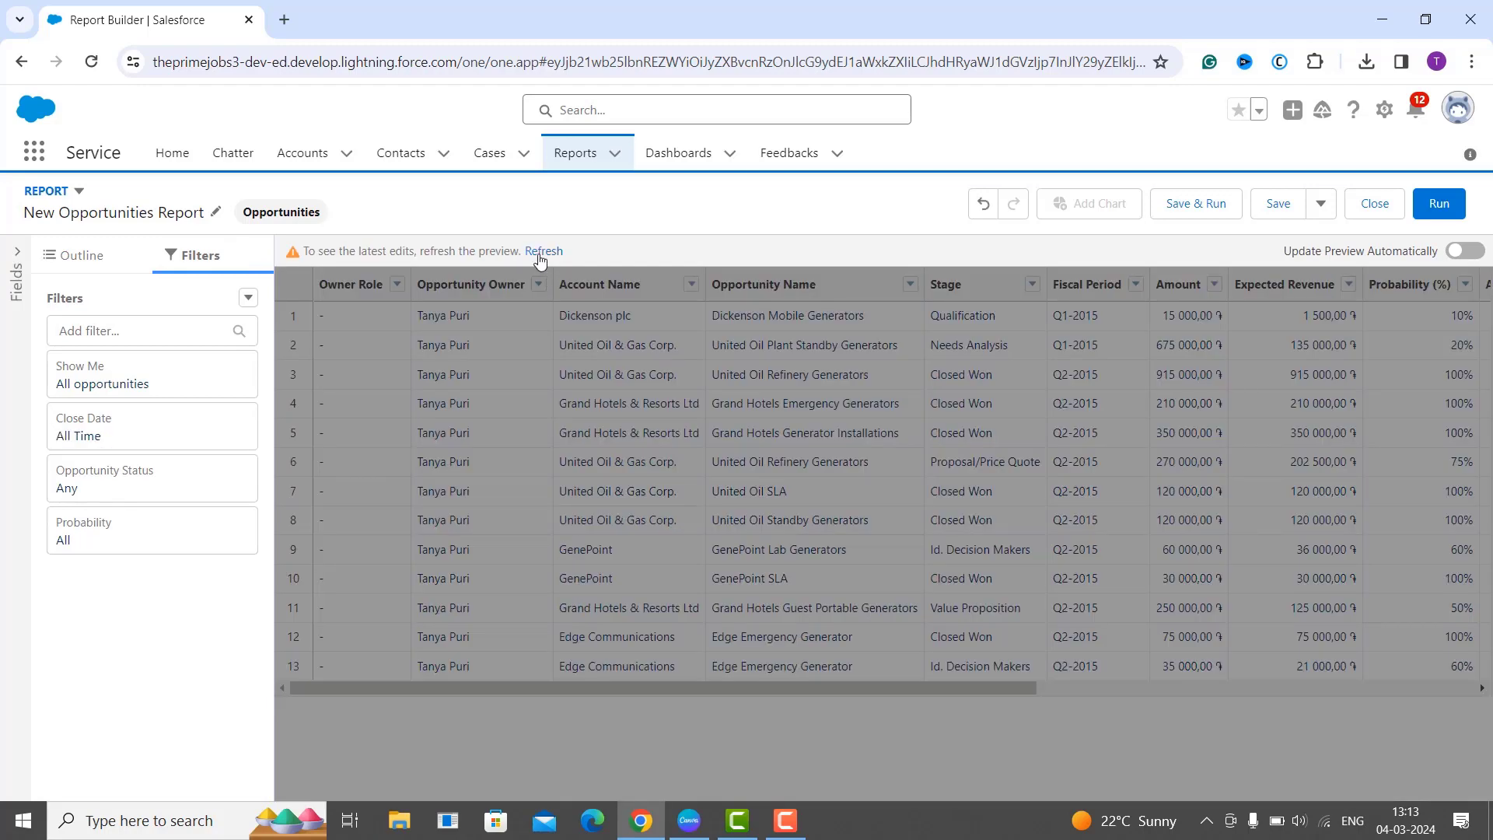
{"action": "left_click", "coordinate": [542, 251]}
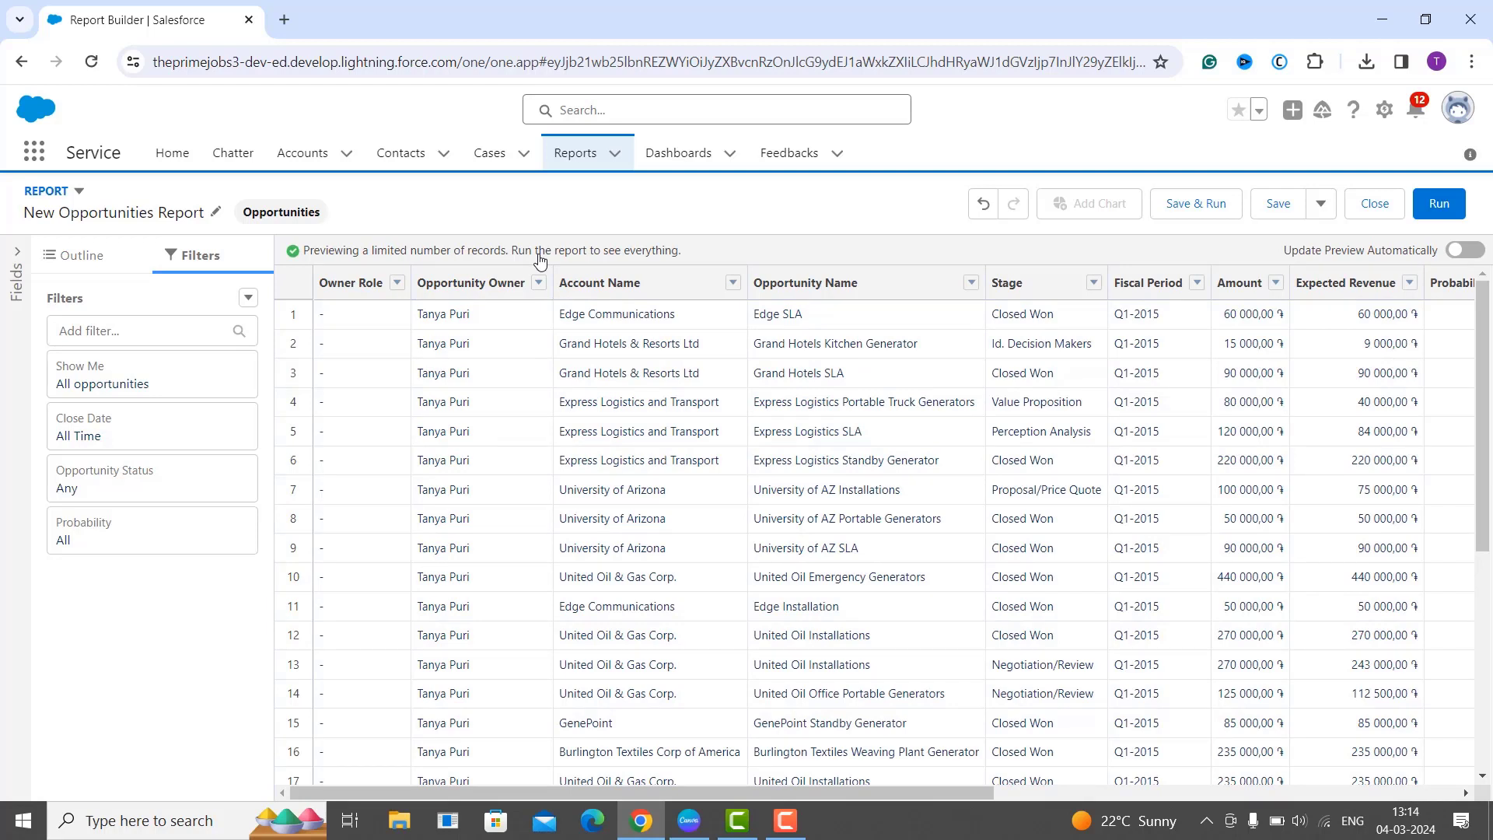
- Add a Stage equals Closed Won filter to the Opportunities report, refresh the preview and look through the filtered rows
{"action": "left_click", "coordinate": [100, 331]}
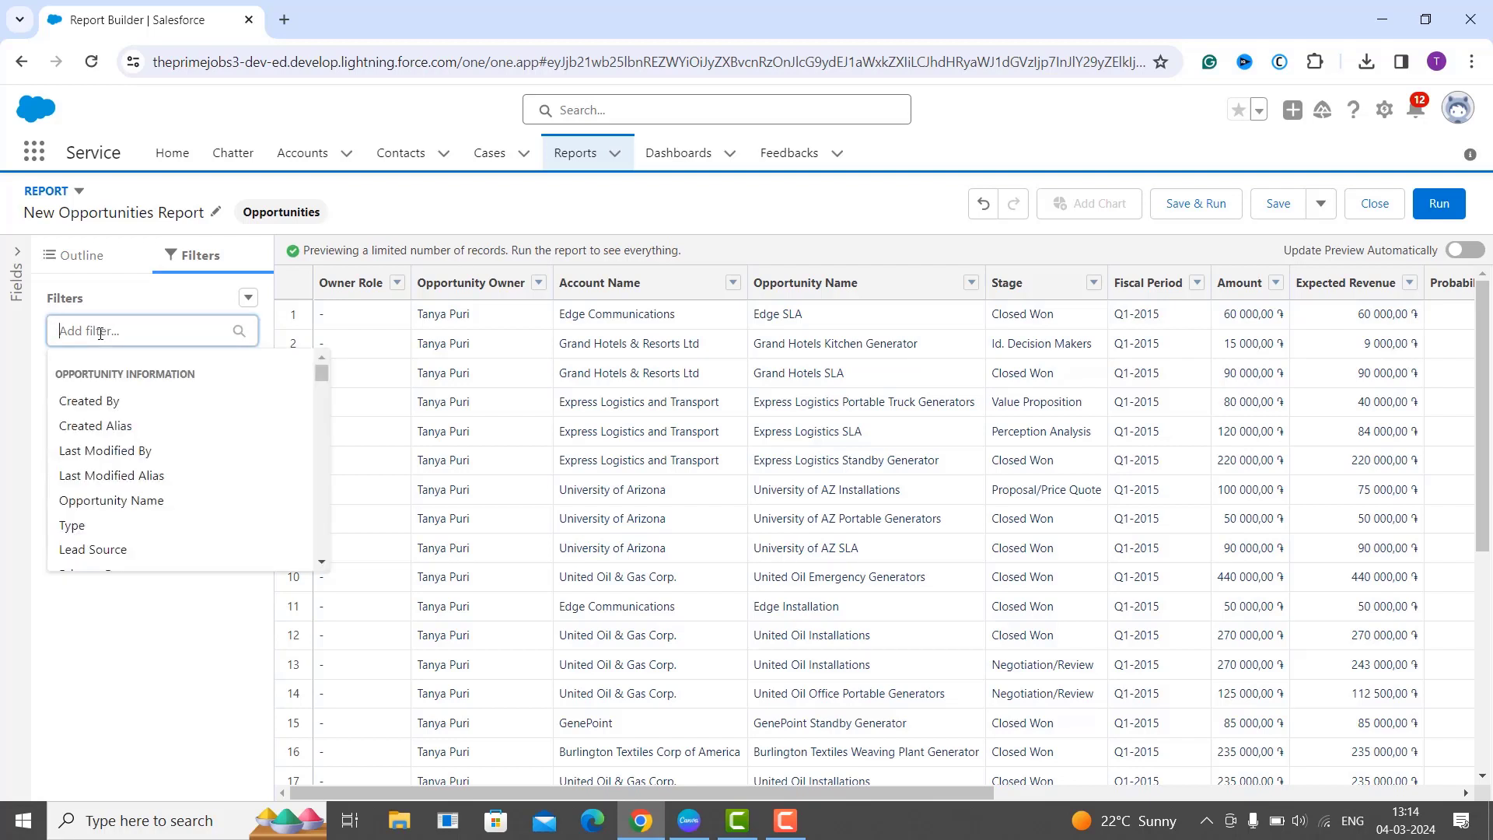
{"action": "type", "text": "s"}
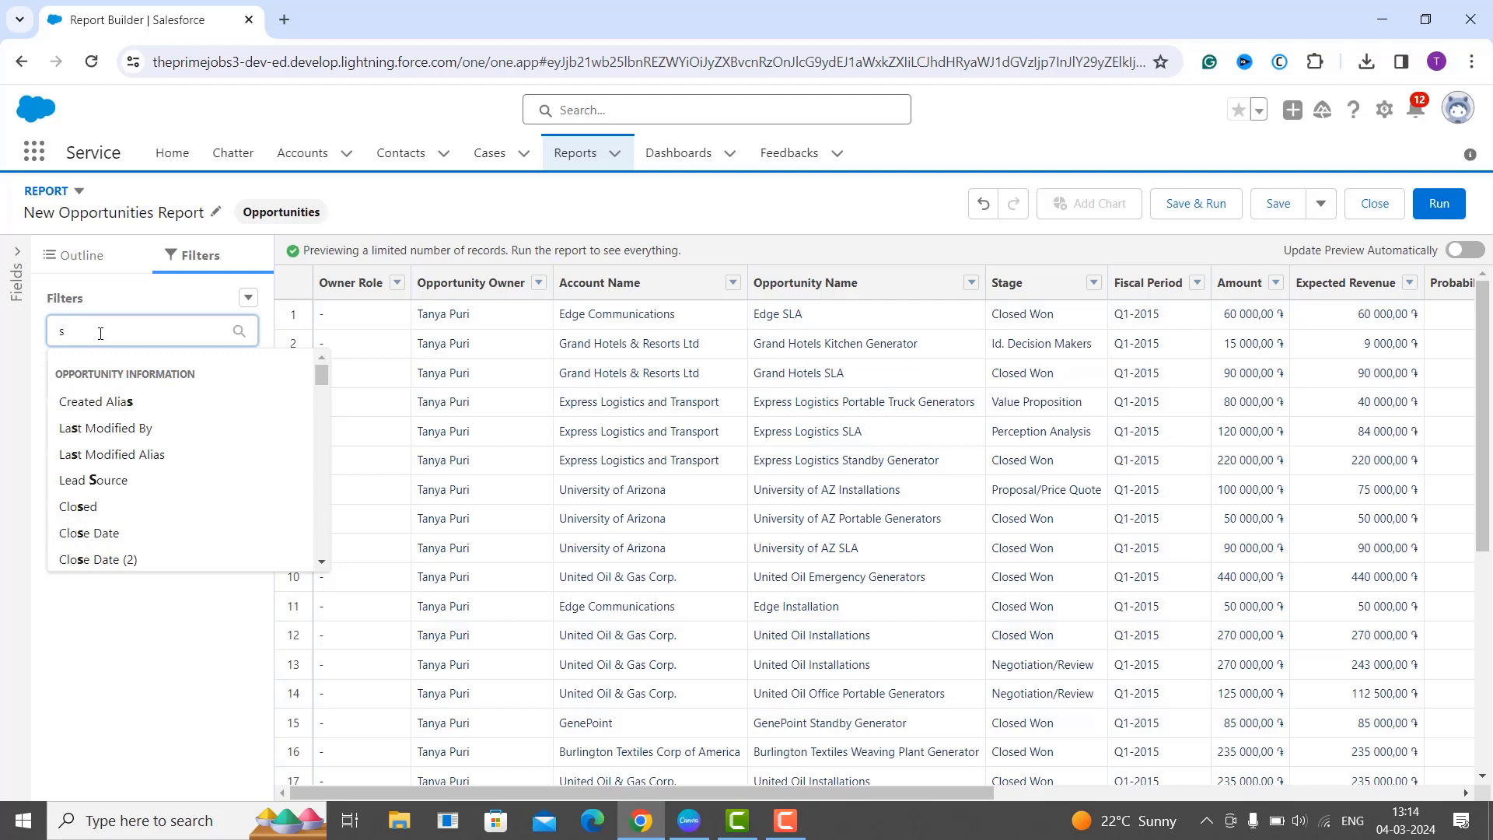
{"action": "type", "text": "t"}
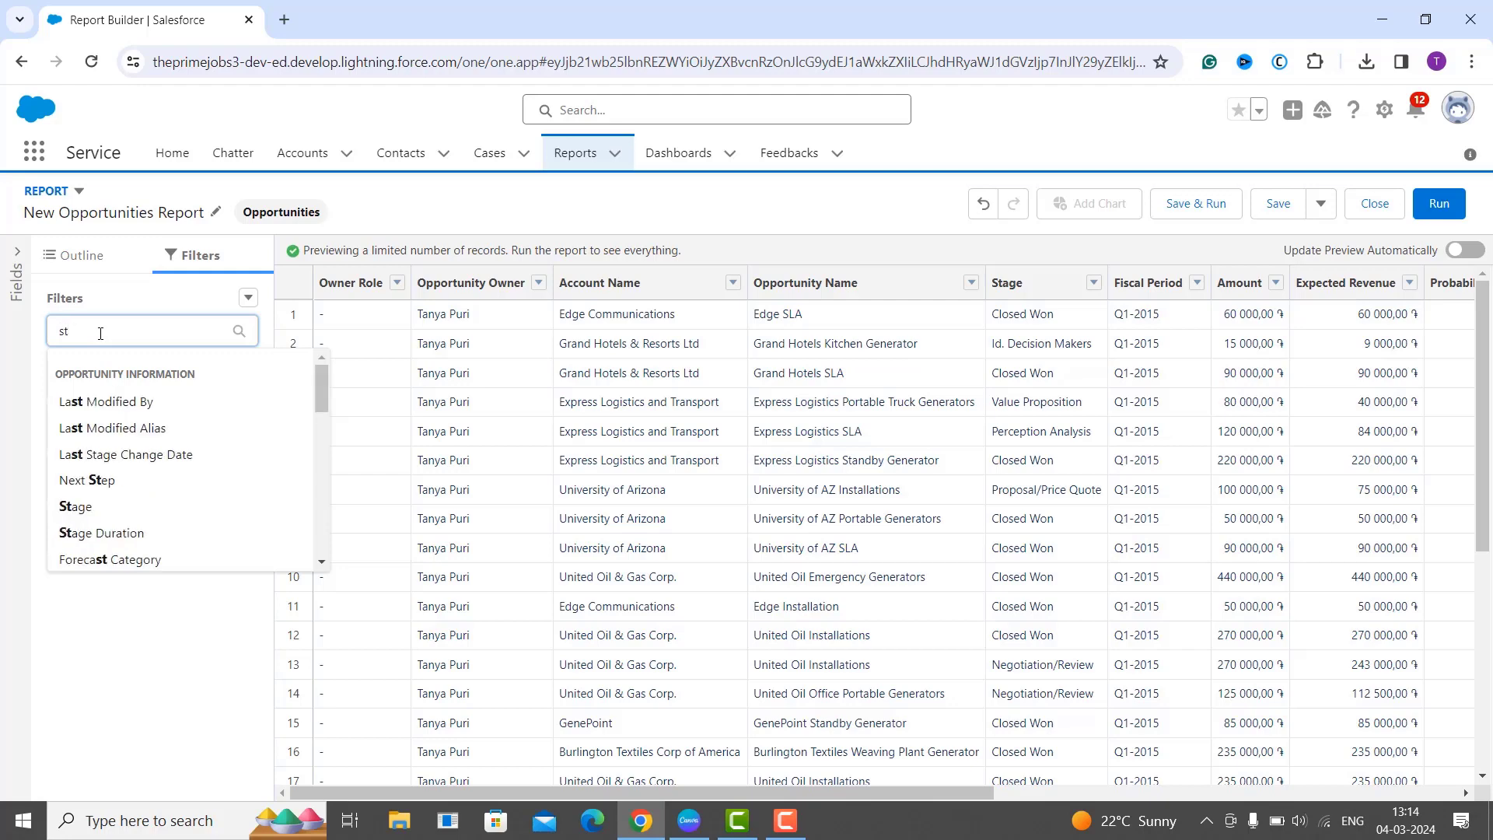
{"action": "left_click", "coordinate": [94, 504]}
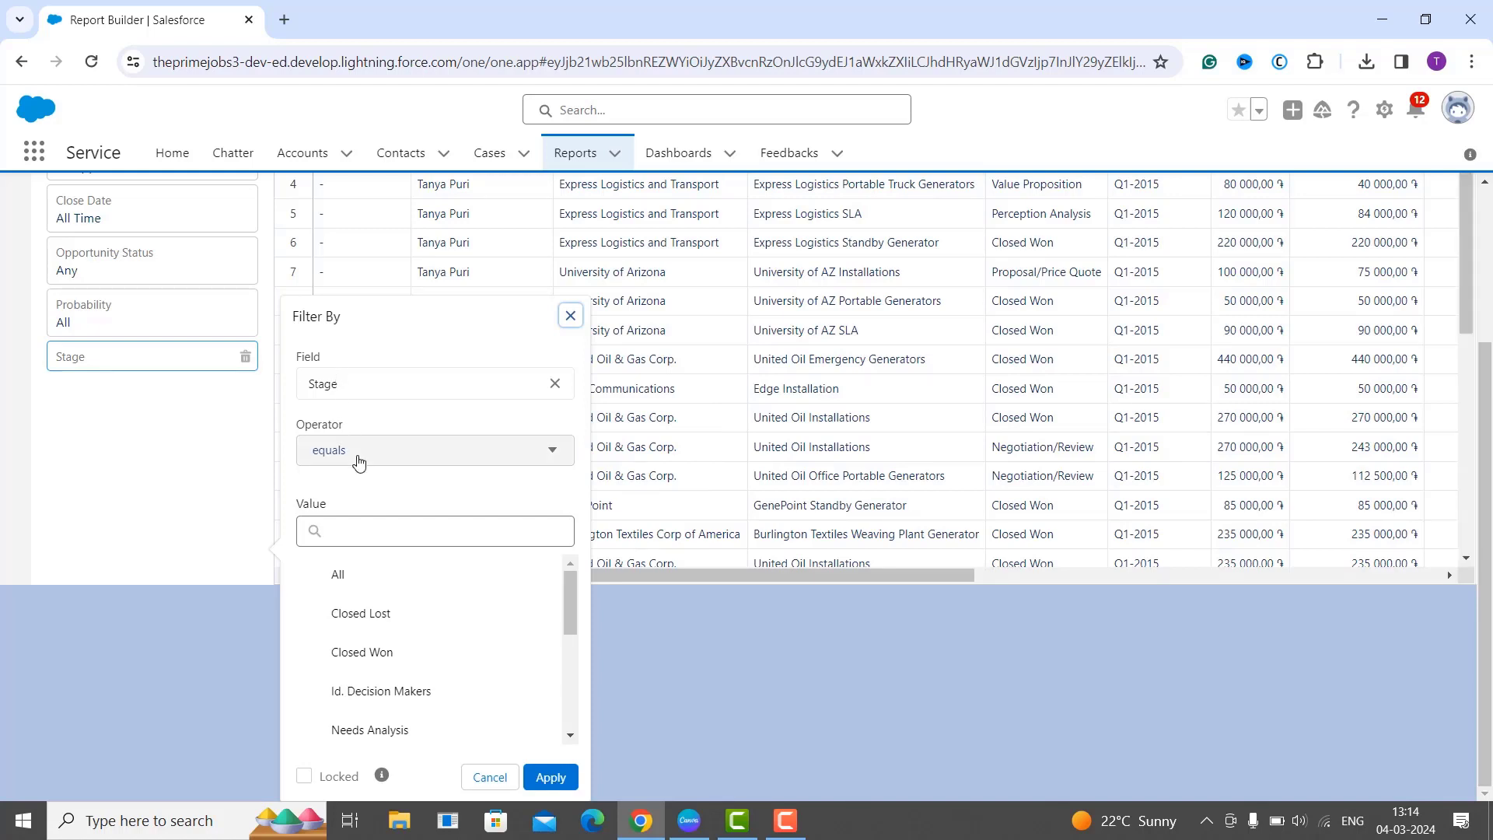
{"action": "left_click", "coordinate": [354, 656]}
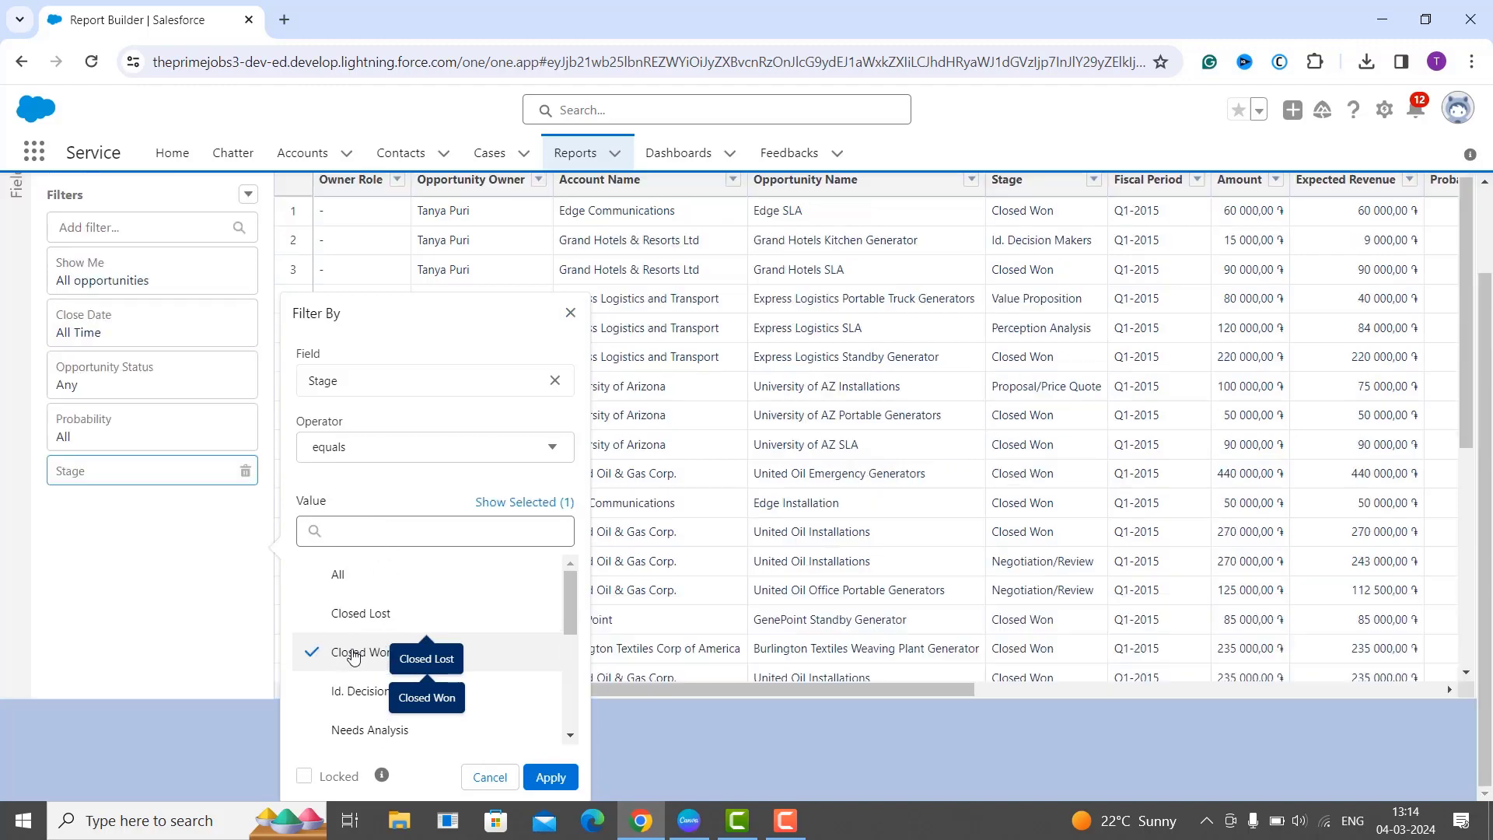
{"action": "left_click", "coordinate": [556, 778]}
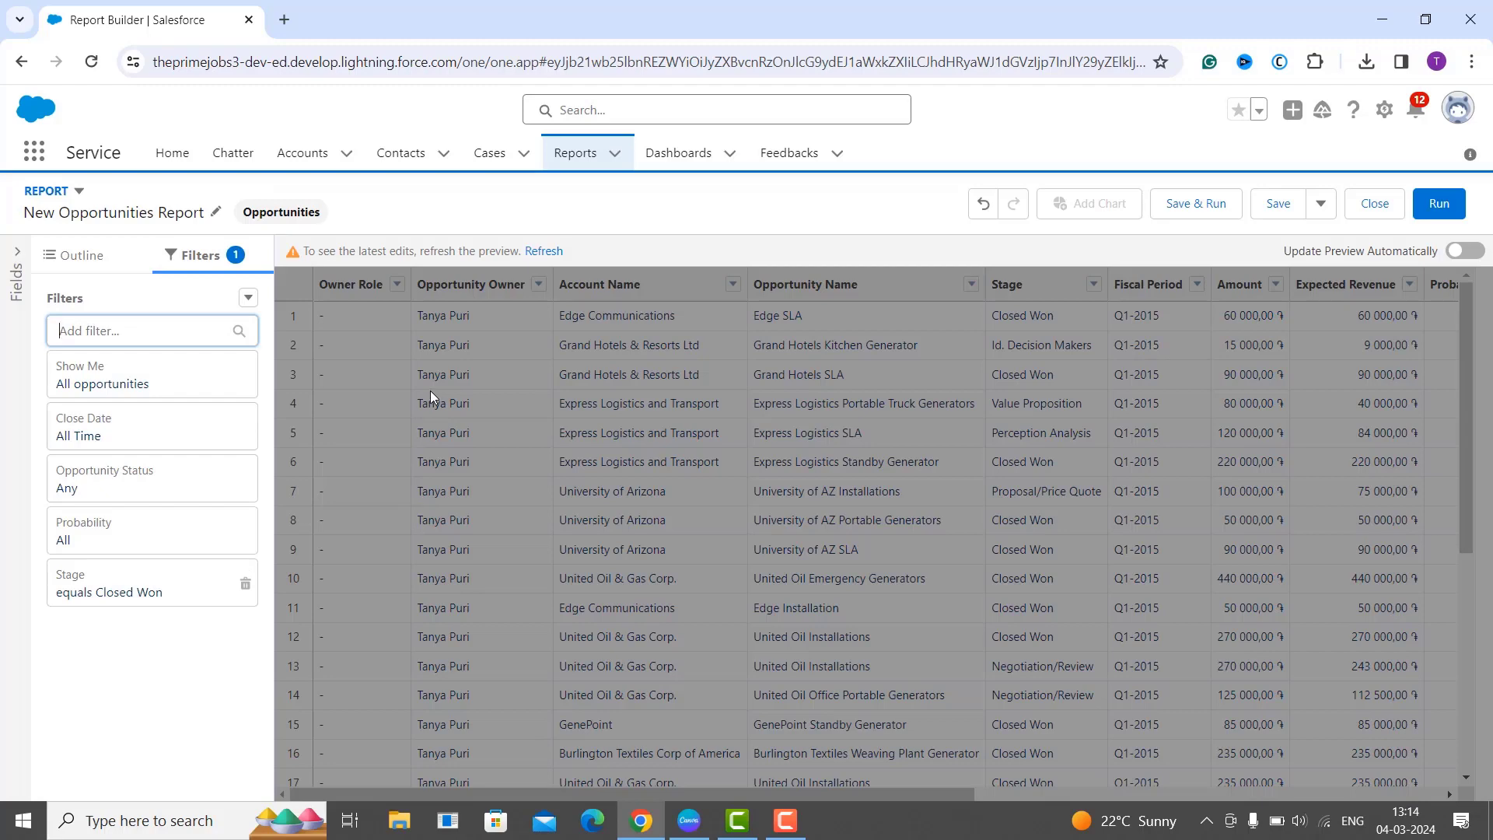
{"action": "left_click", "coordinate": [542, 251]}
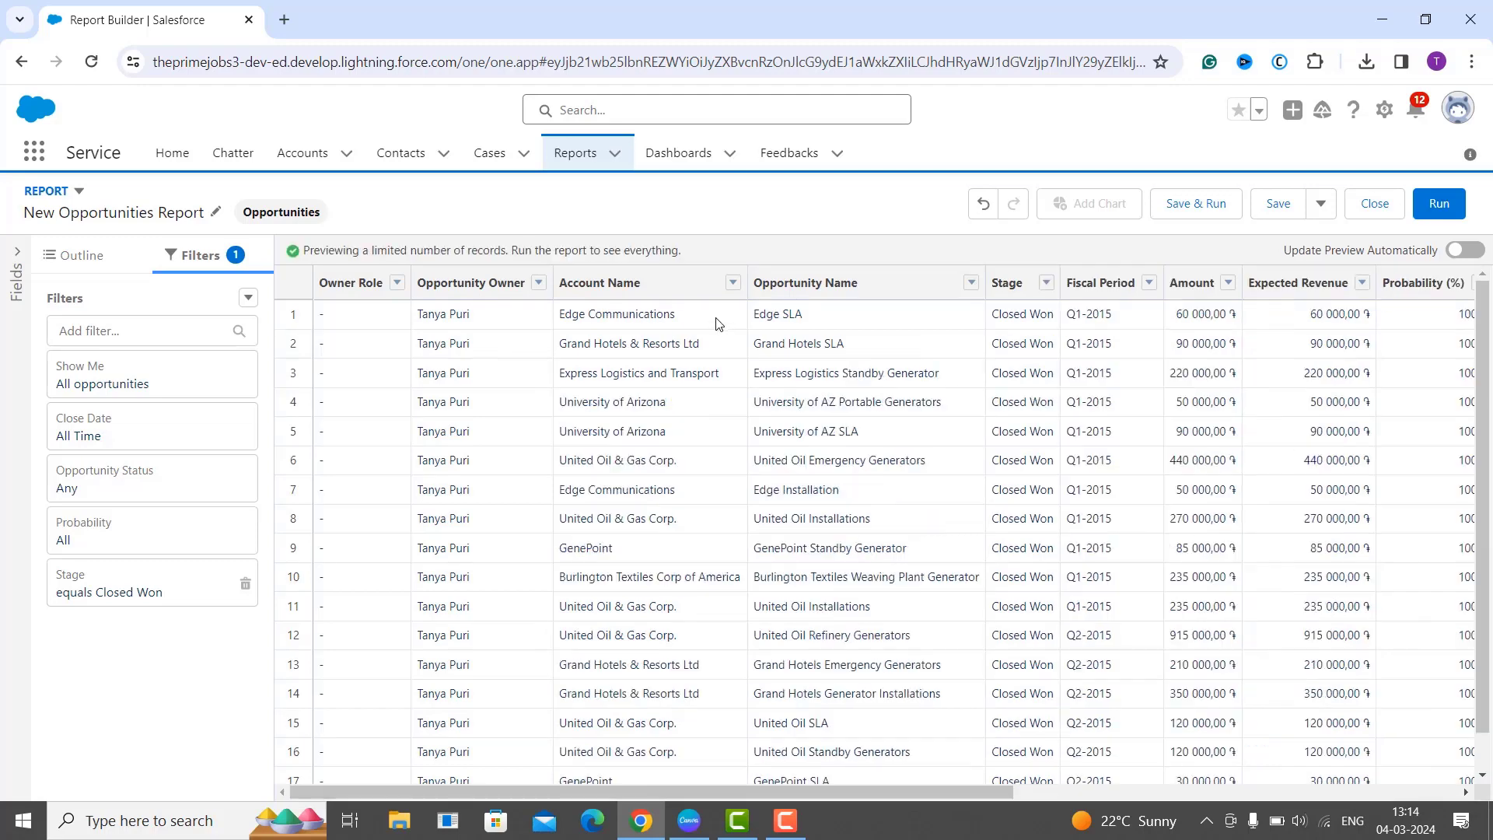
{"action": "scroll", "coordinate": [806, 415], "scroll_direction": "down", "scroll_amount": 1}
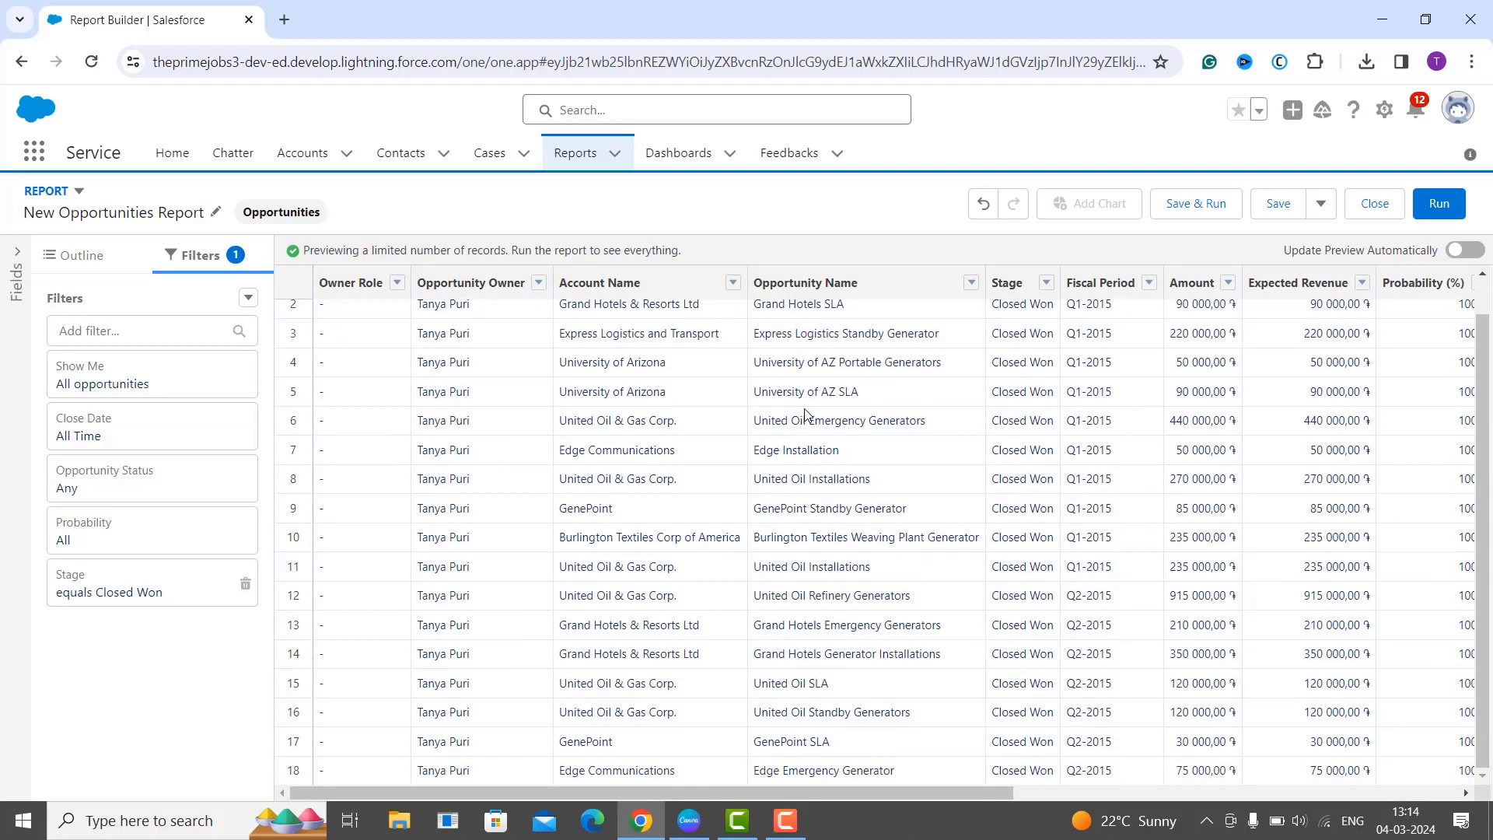
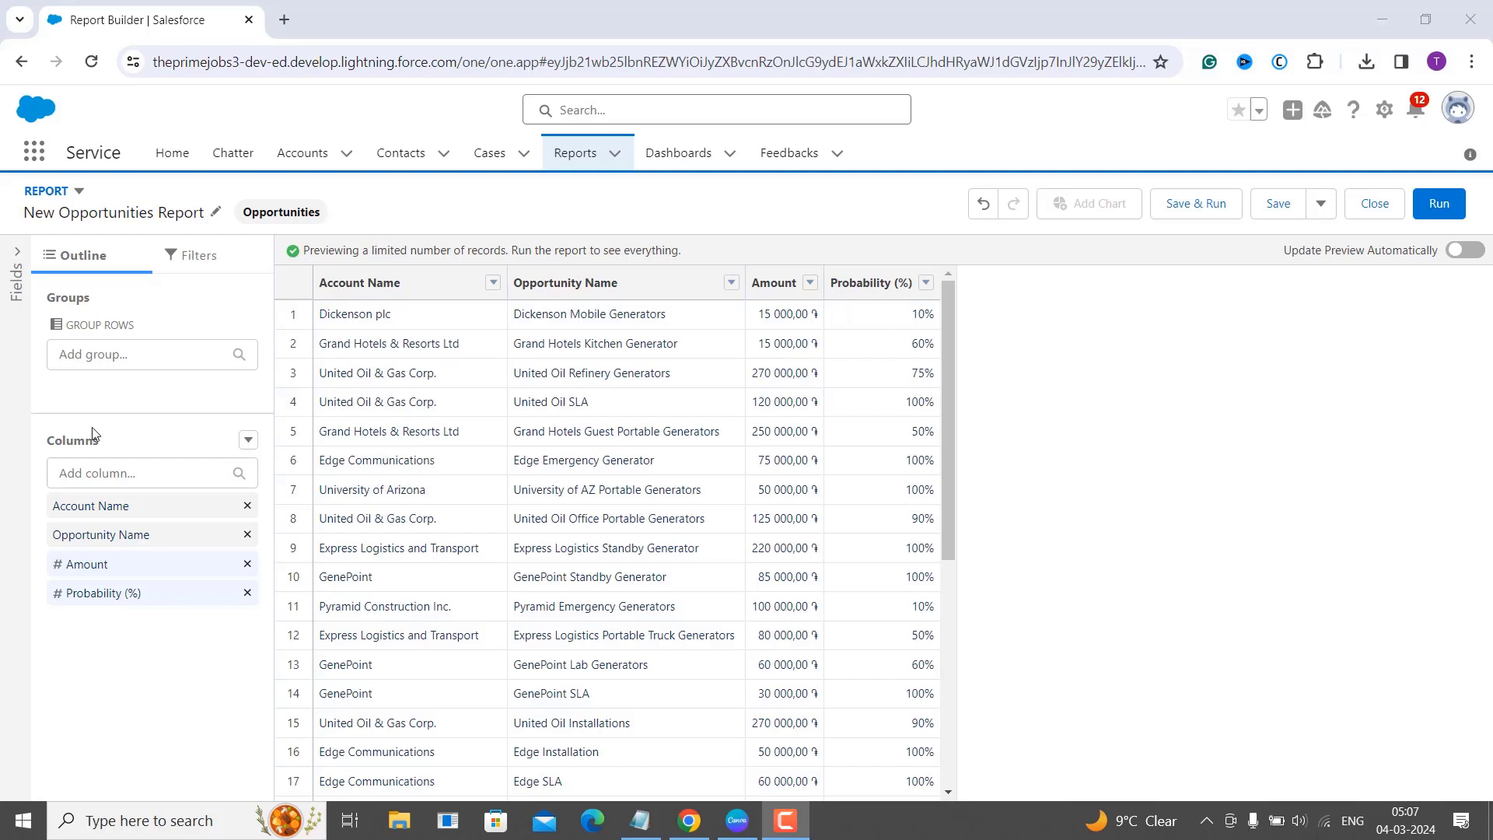
- Start a row-level formula column named Weighted Opportunity Value with Number output and 2 decimal points
{"action": "left_click", "coordinate": [249, 441]}
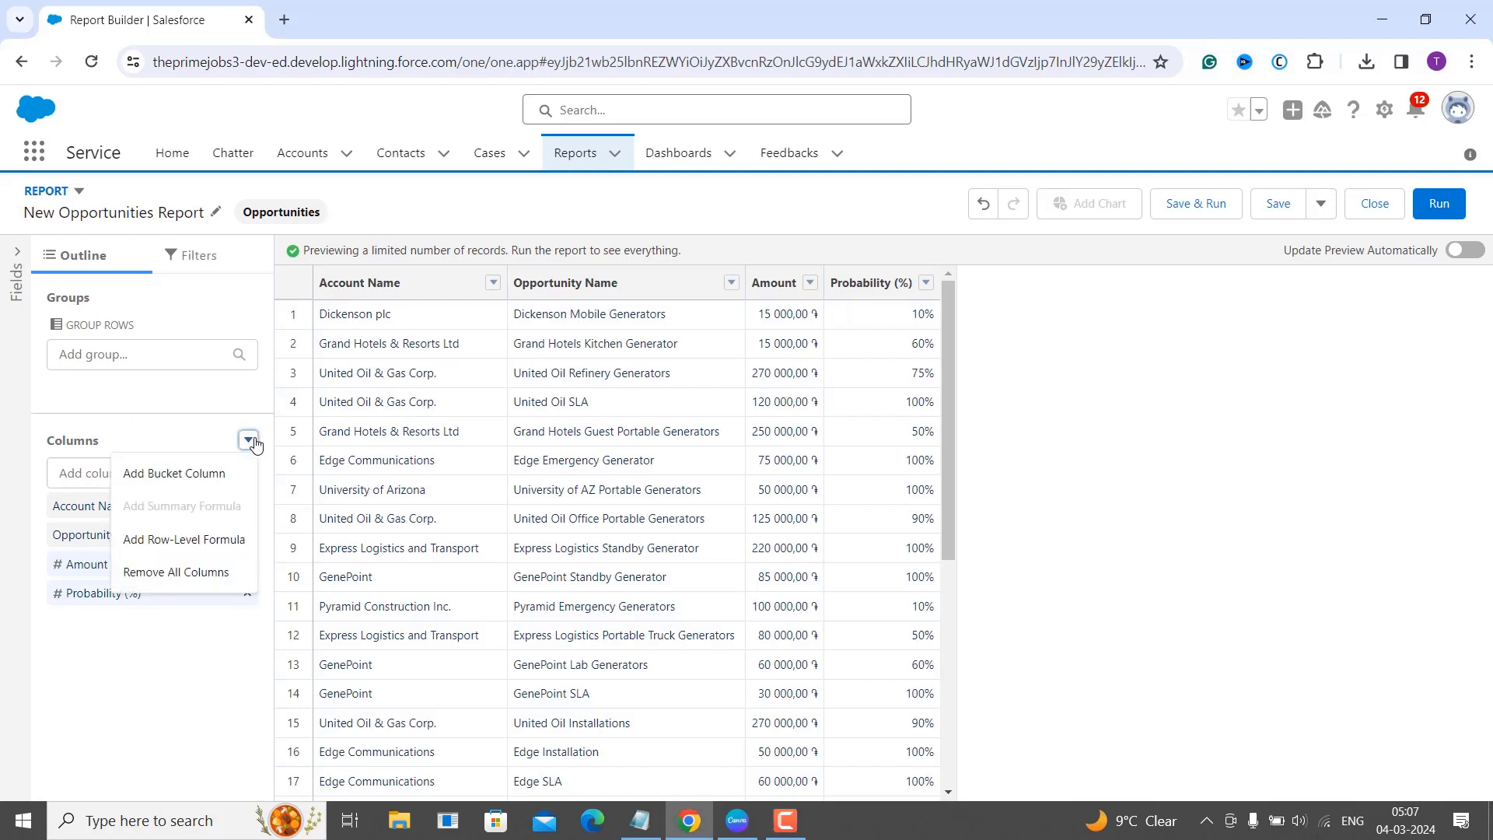
{"action": "left_click", "coordinate": [224, 555]}
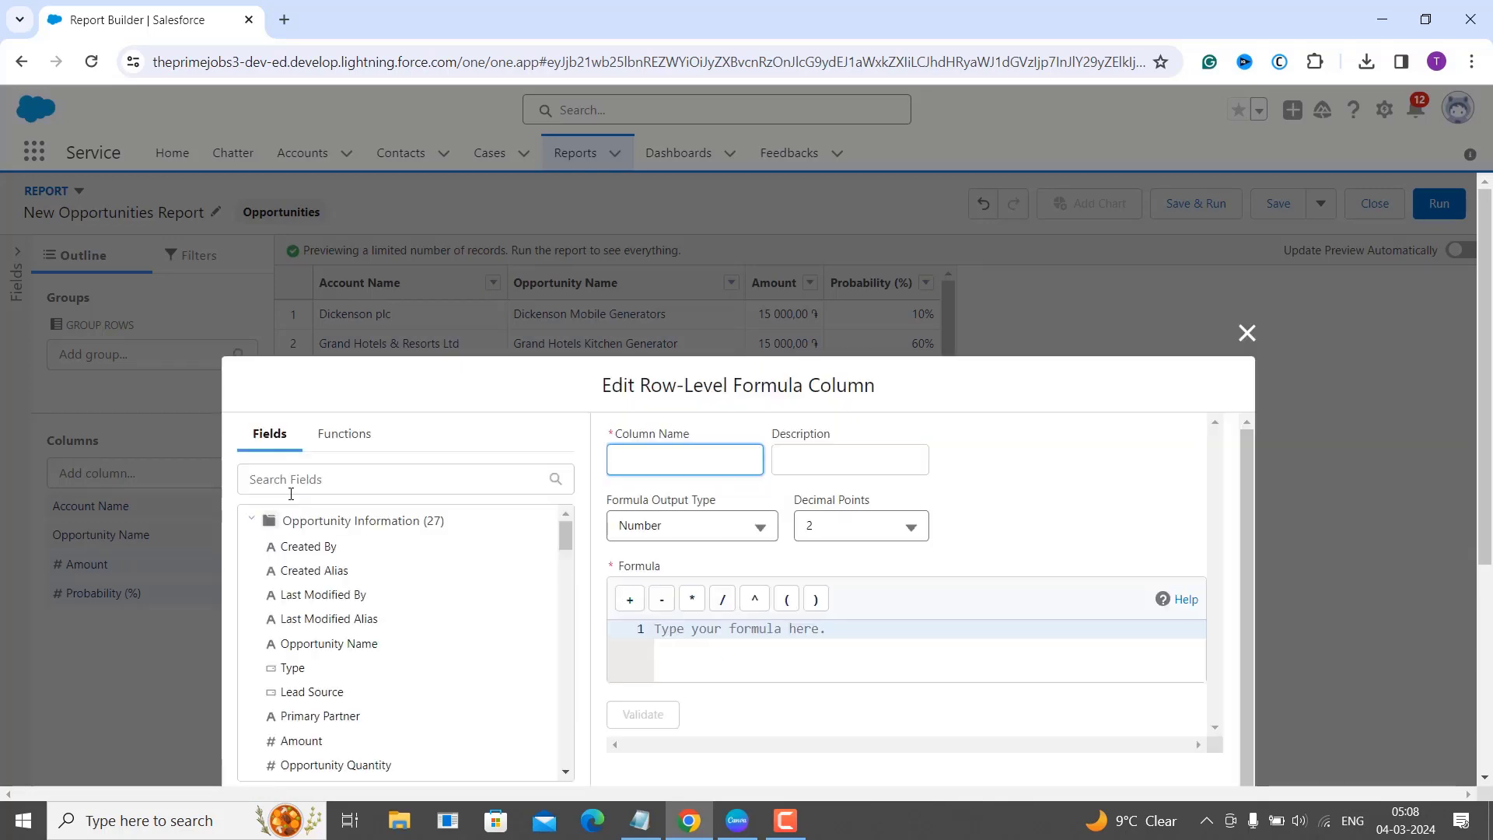
{"action": "left_click", "coordinate": [381, 380]}
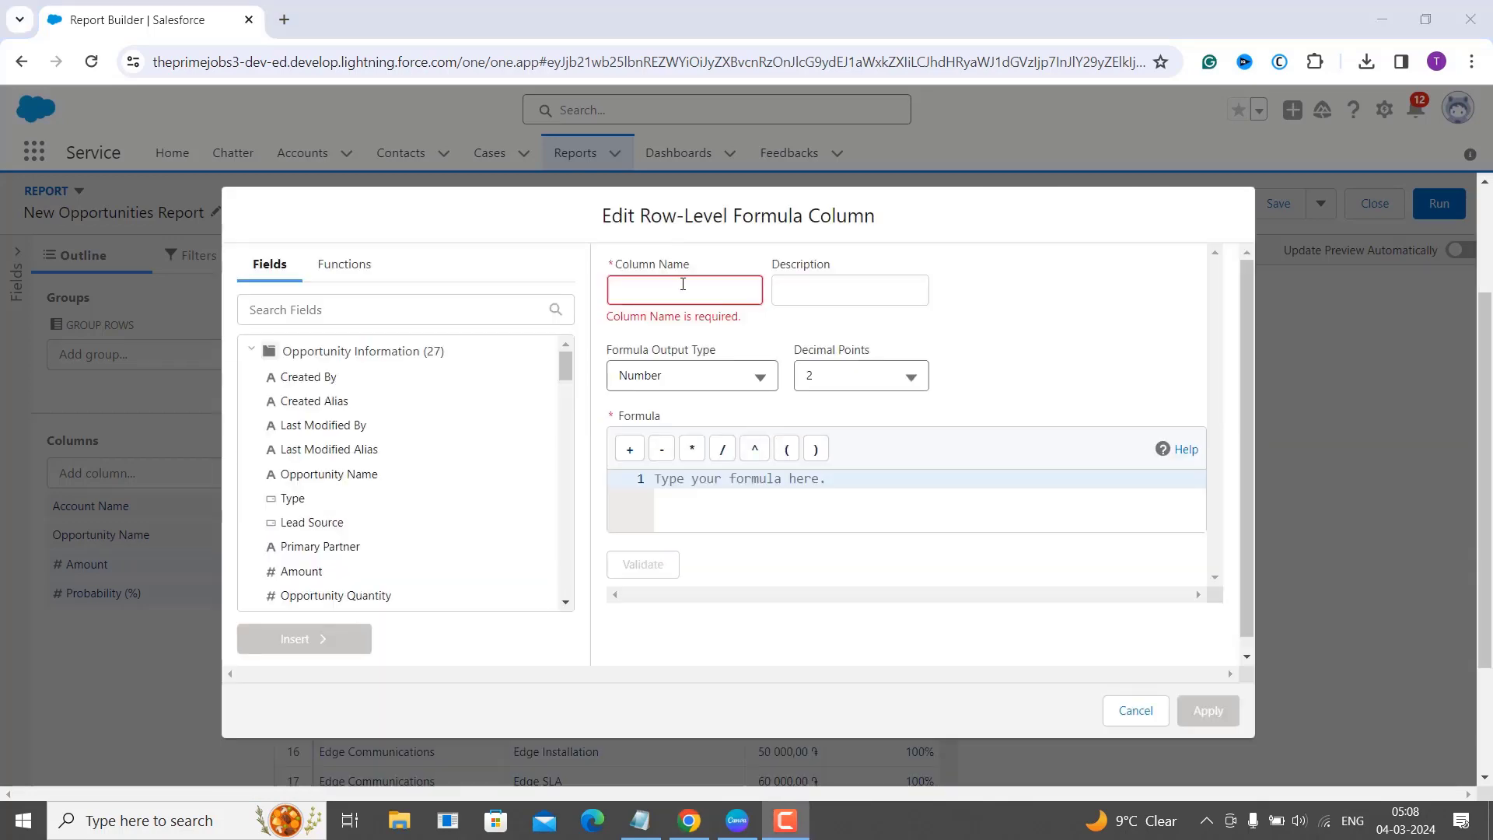
{"action": "left_click", "coordinate": [683, 284]}
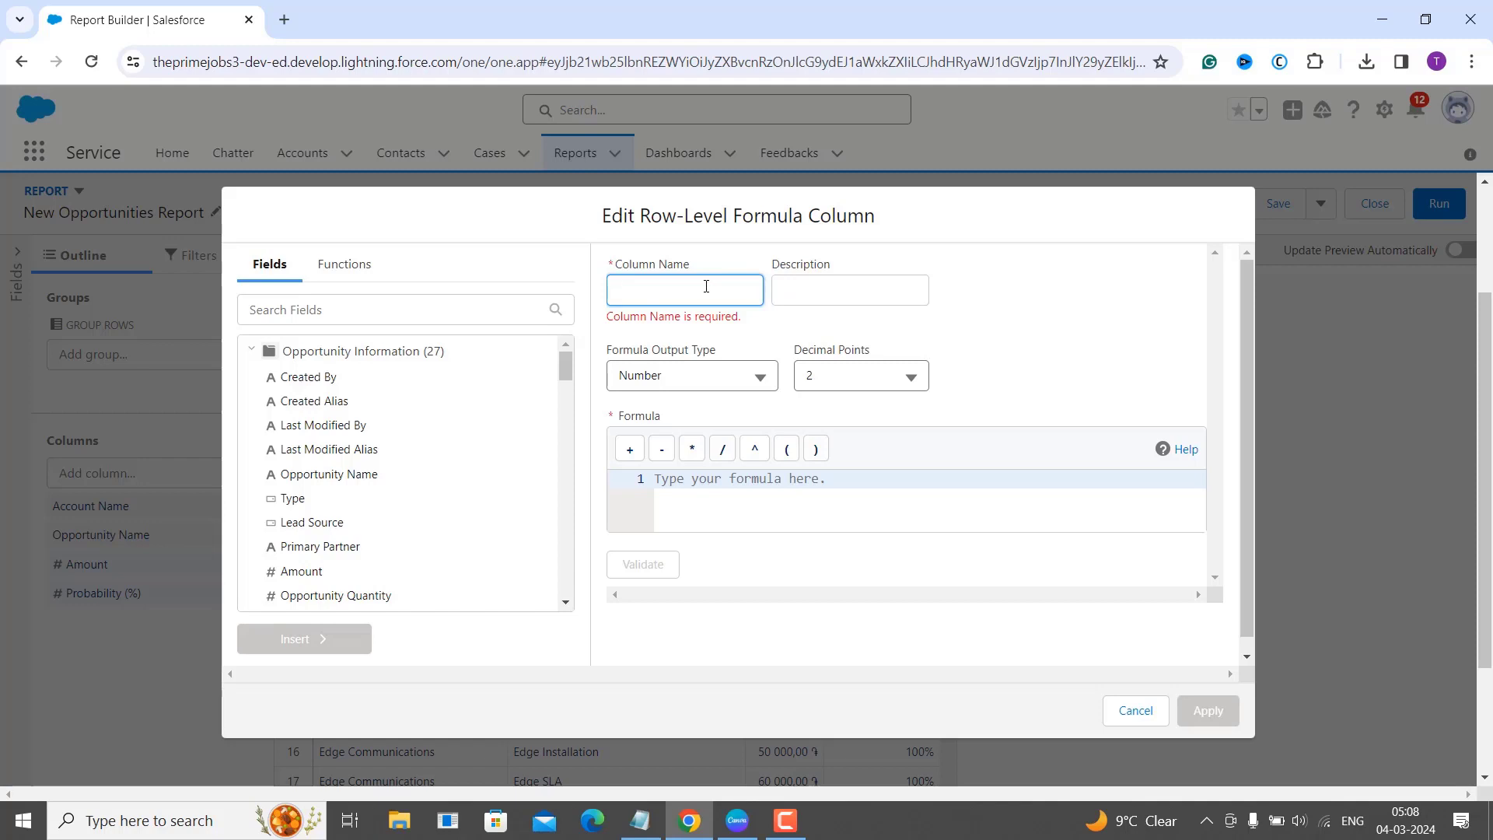
{"action": "type", "text": "Weighted Opportunity Value"}
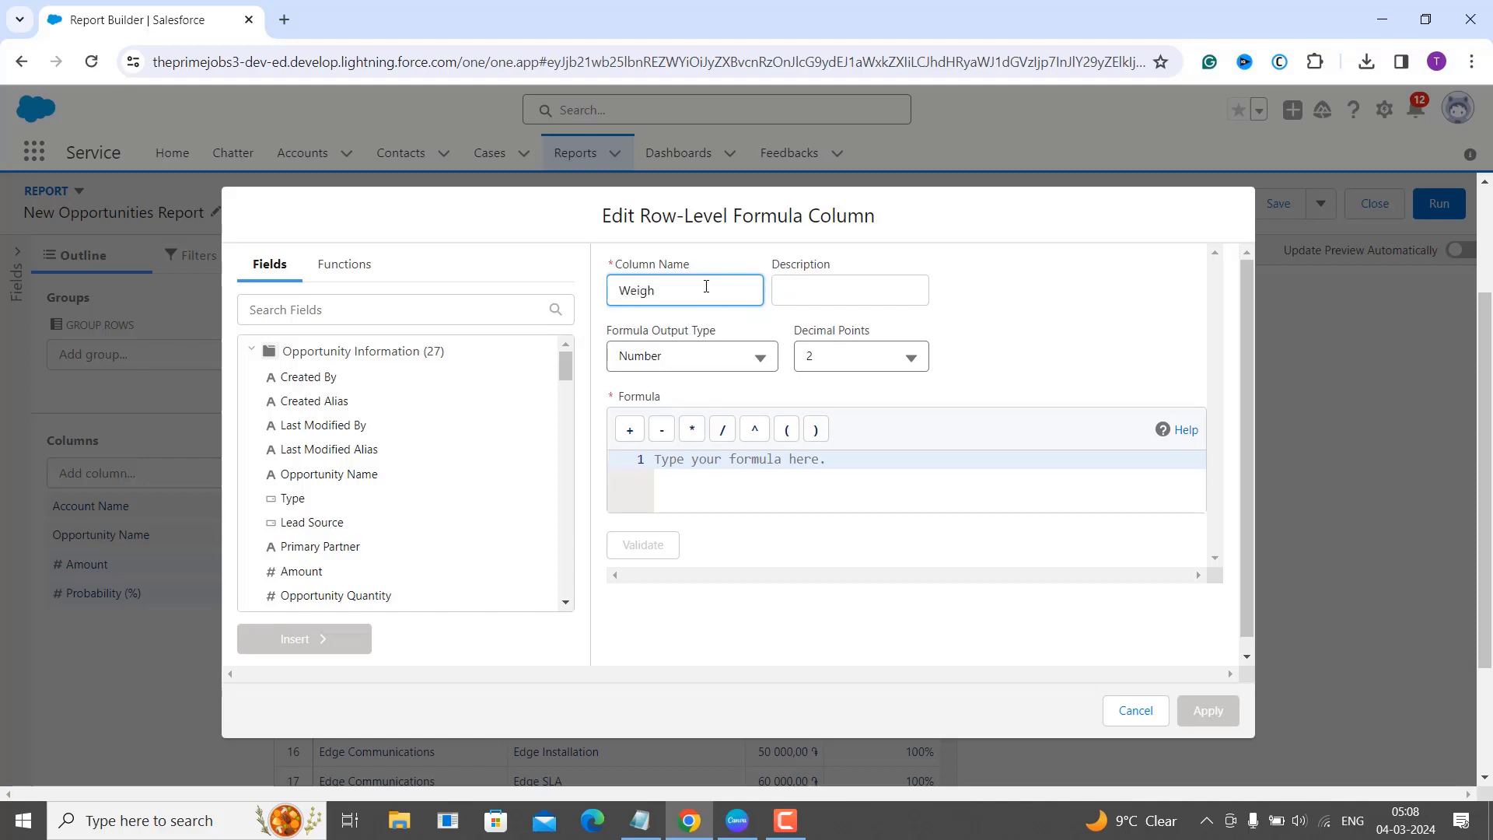
{"action": "left_click", "coordinate": [875, 296]}
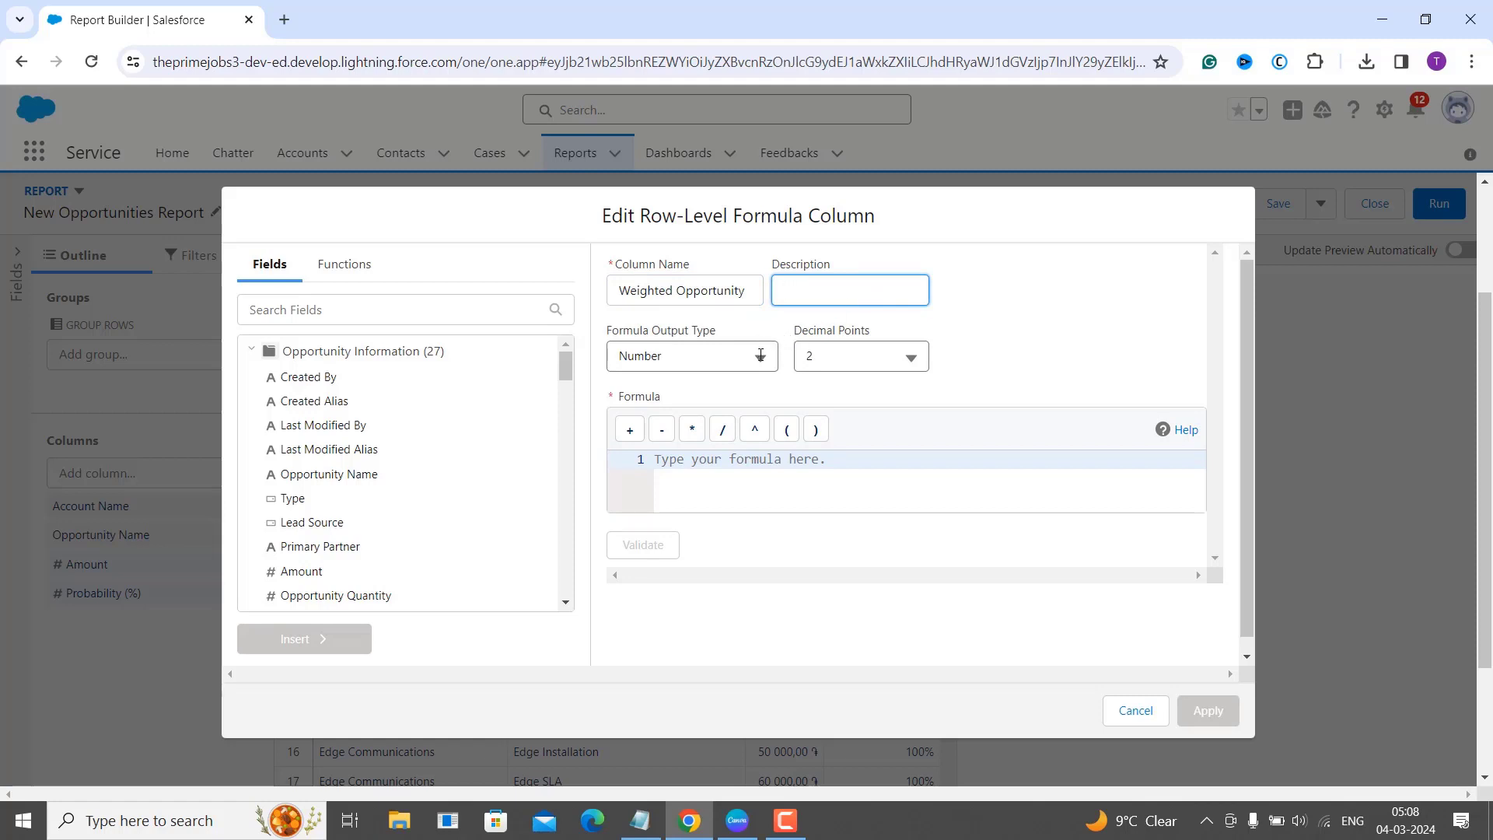
{"action": "left_click", "coordinate": [760, 355]}
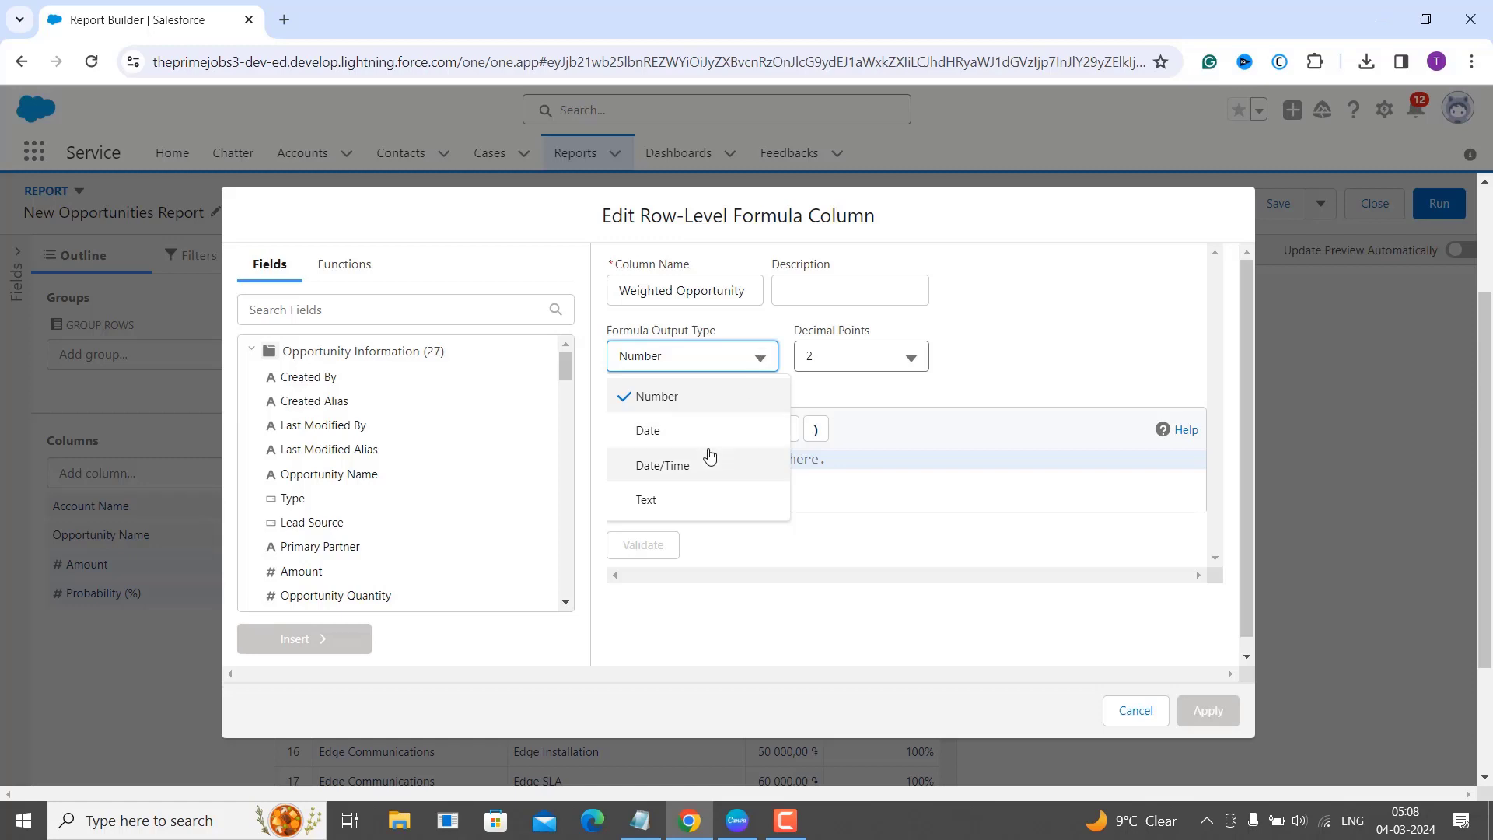
{"action": "left_click", "coordinate": [698, 402]}
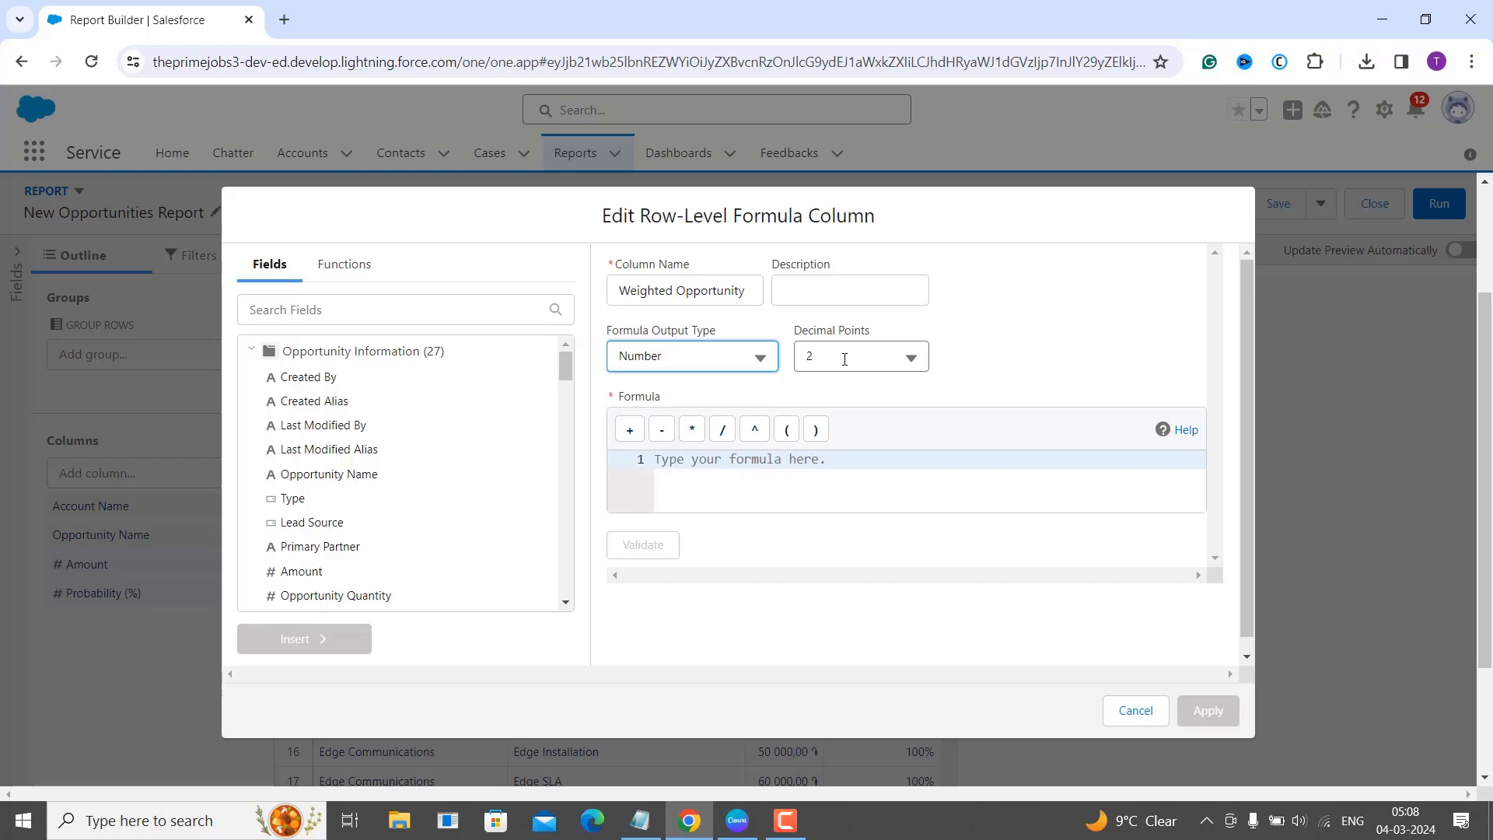
{"action": "left_click", "coordinate": [902, 353]}
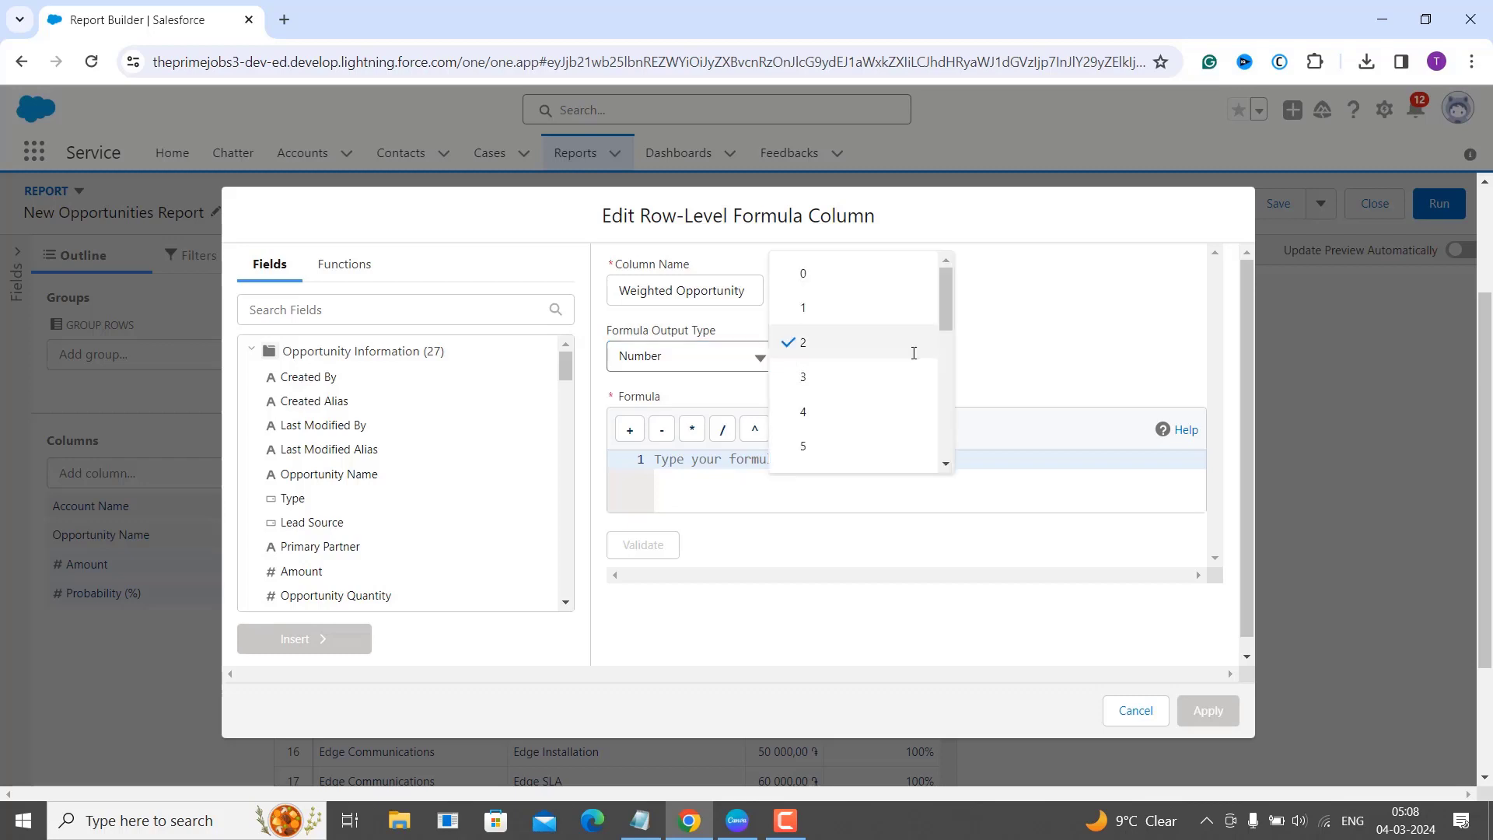
{"action": "left_click", "coordinate": [1037, 339]}
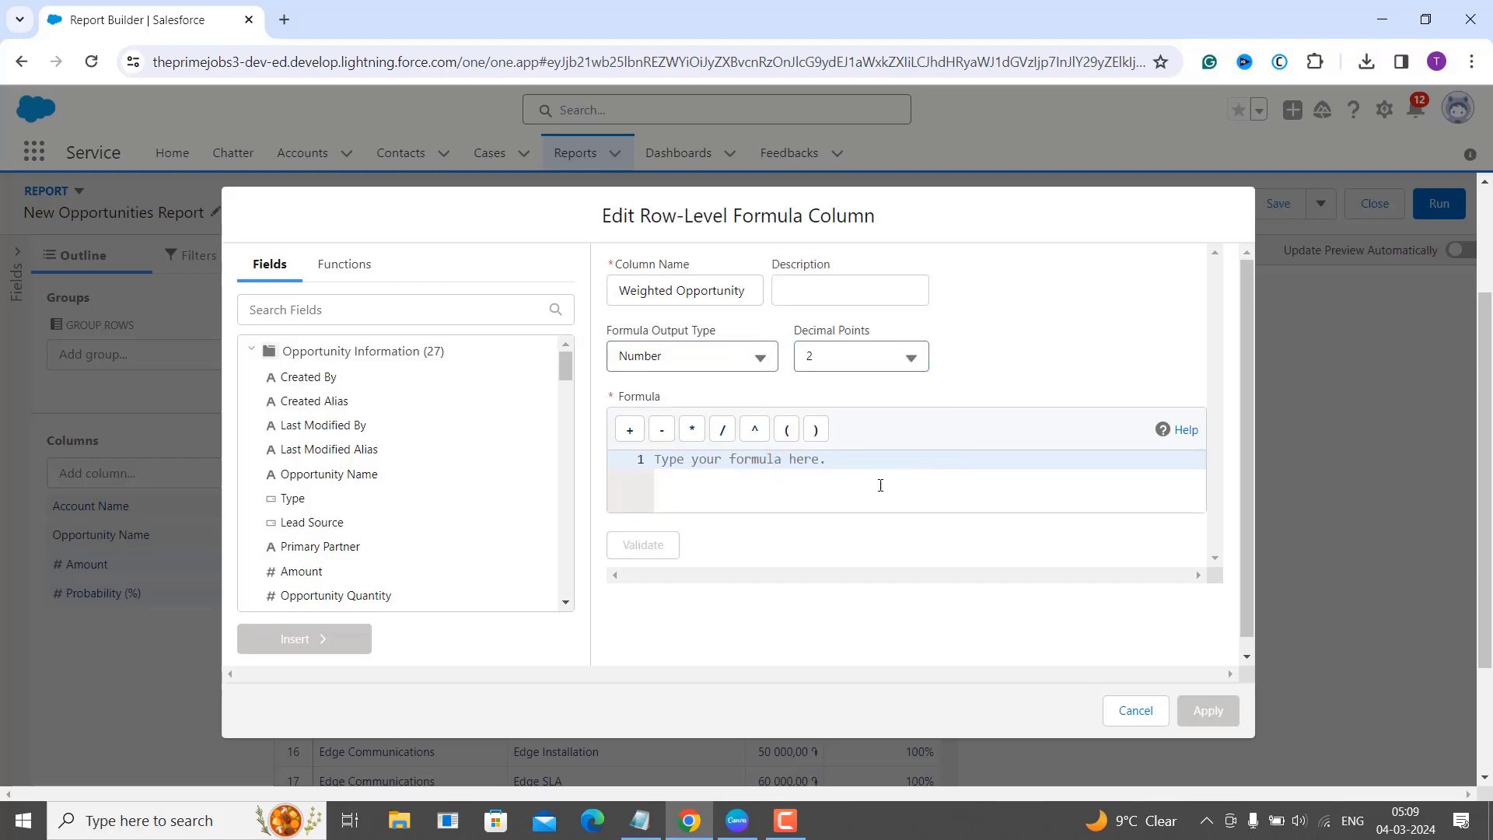
- Find the opportunity Amount field and insert it as the first term of the row-level formula
{"action": "left_click", "coordinate": [815, 493]}
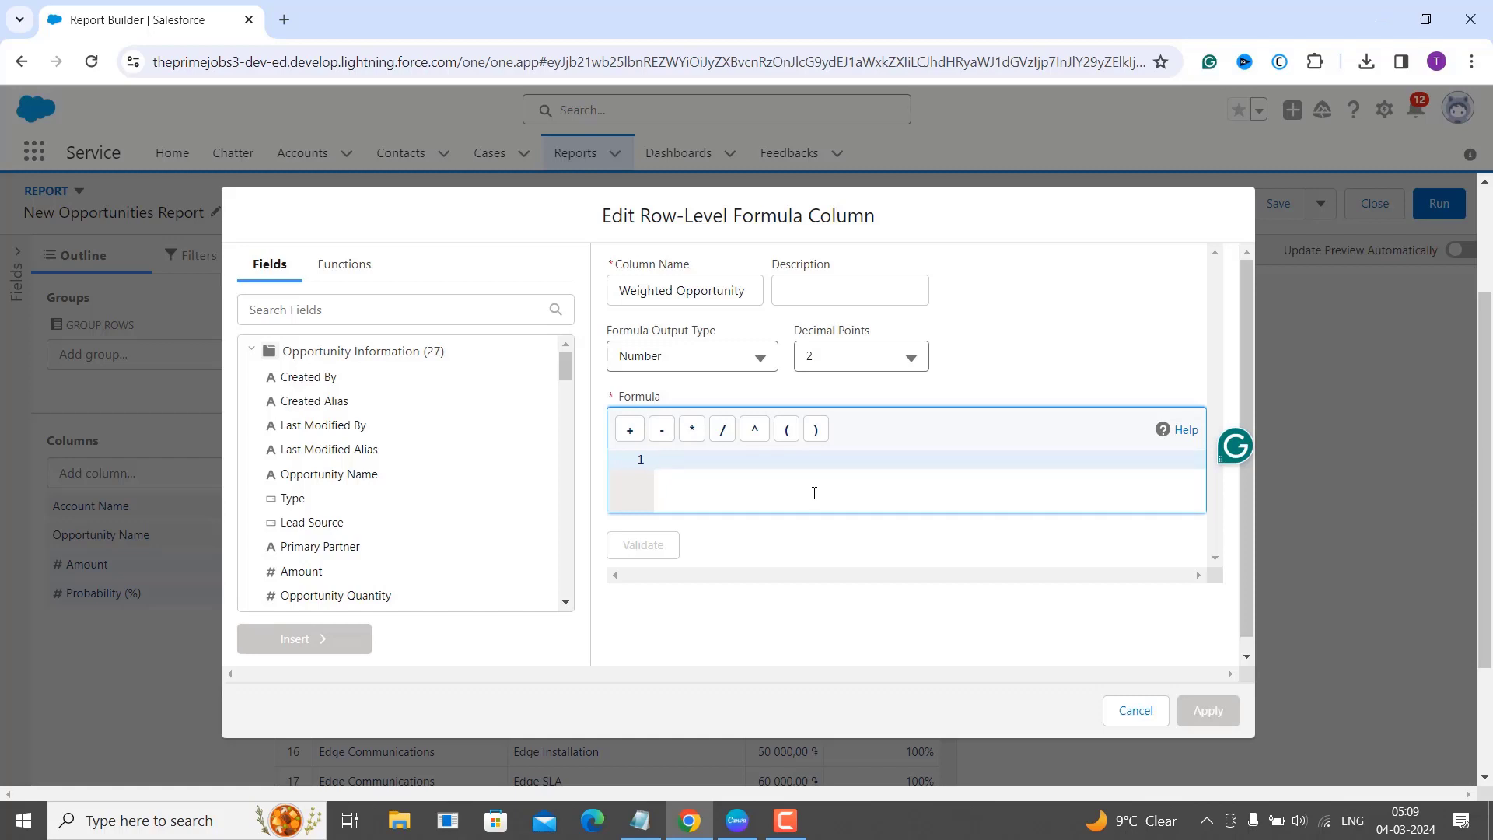
{"action": "left_click", "coordinate": [344, 268]}
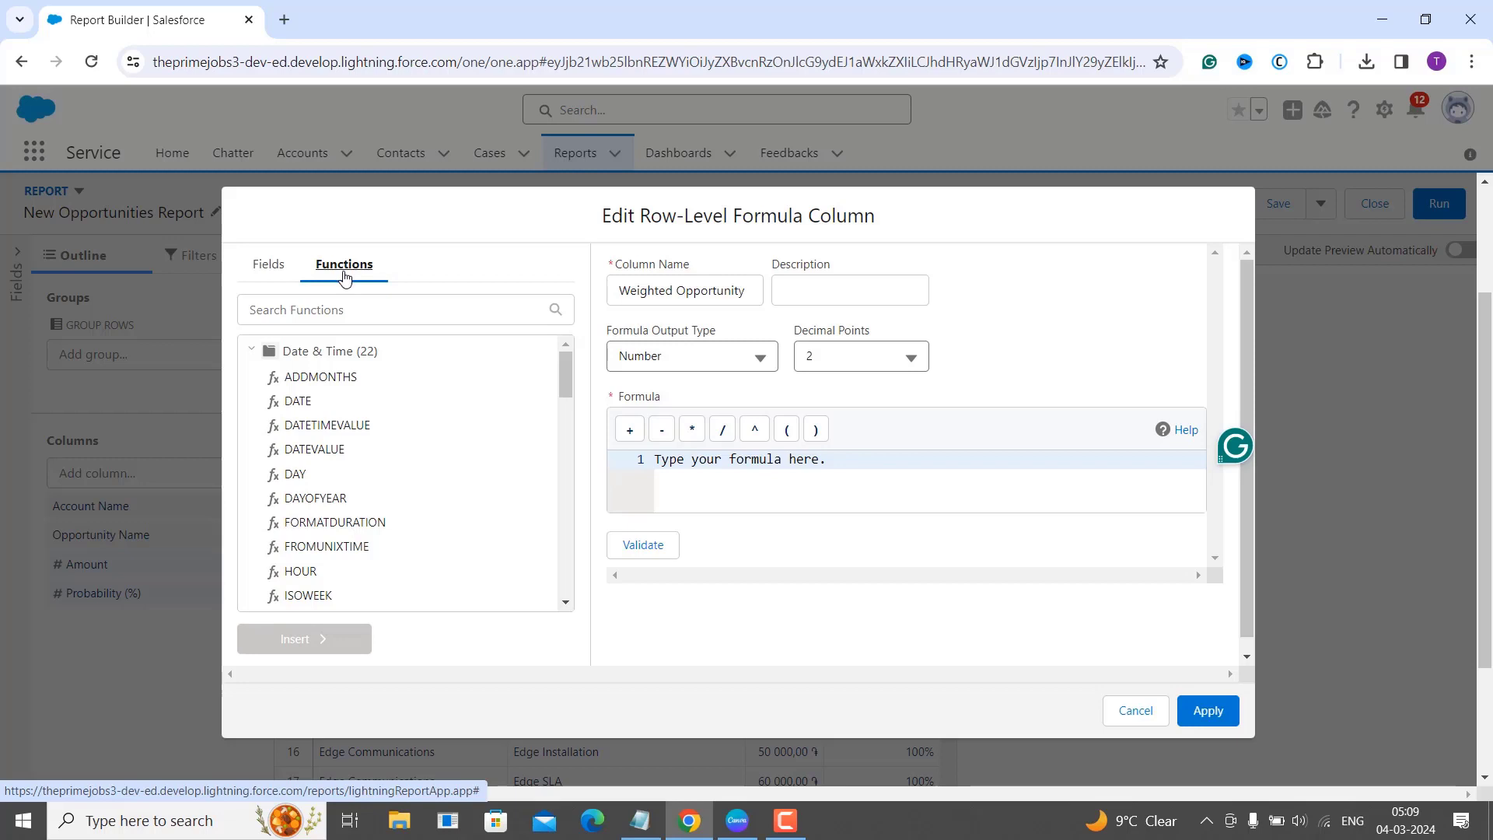
{"action": "left_click", "coordinate": [284, 267]}
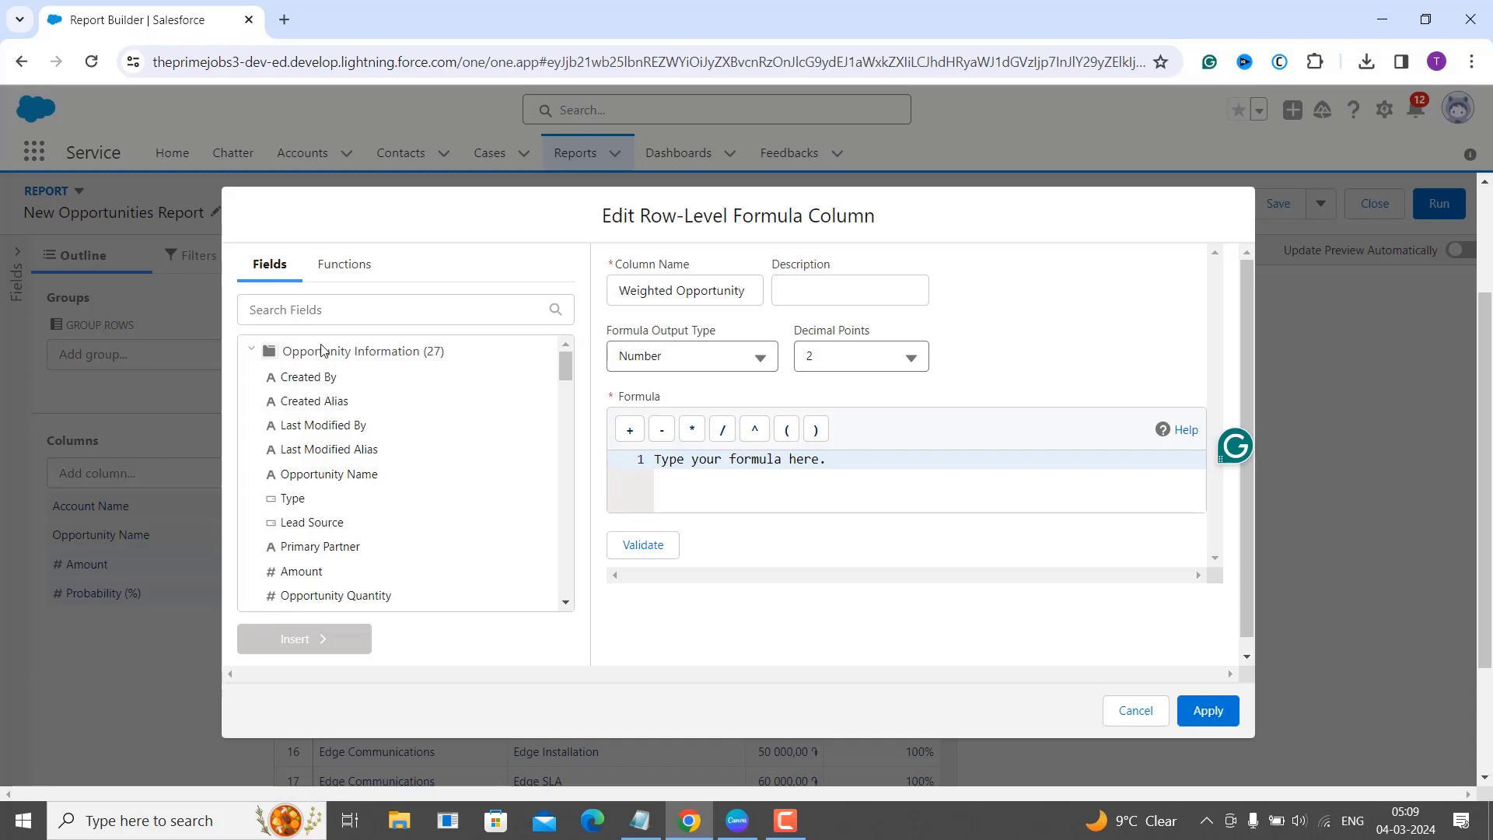
{"action": "left_click", "coordinate": [299, 305]}
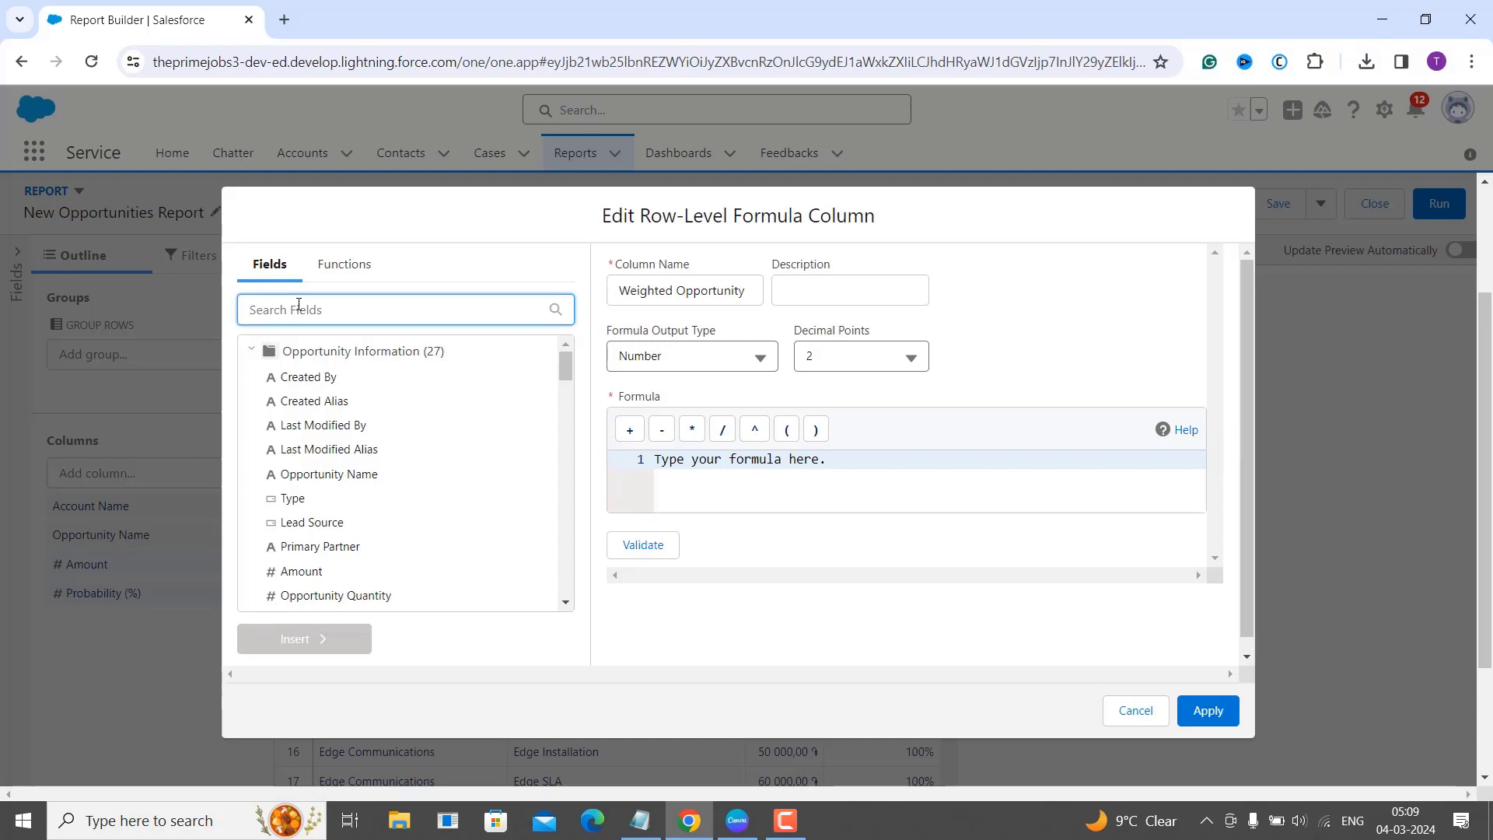
{"action": "type", "text": "amm"}
{"action": "key", "text": "BackSpace"}
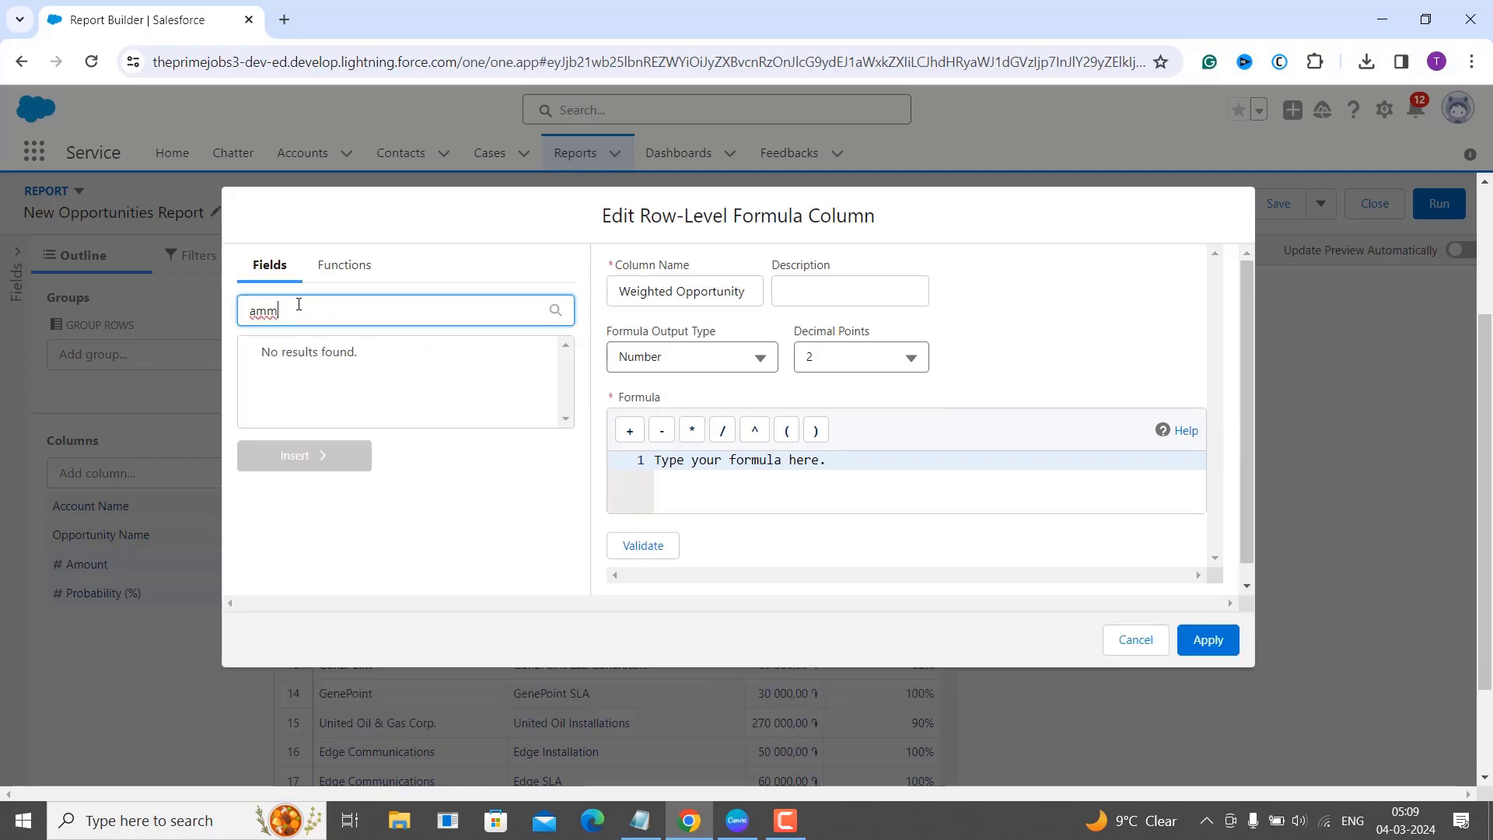
{"action": "left_click", "coordinate": [295, 403]}
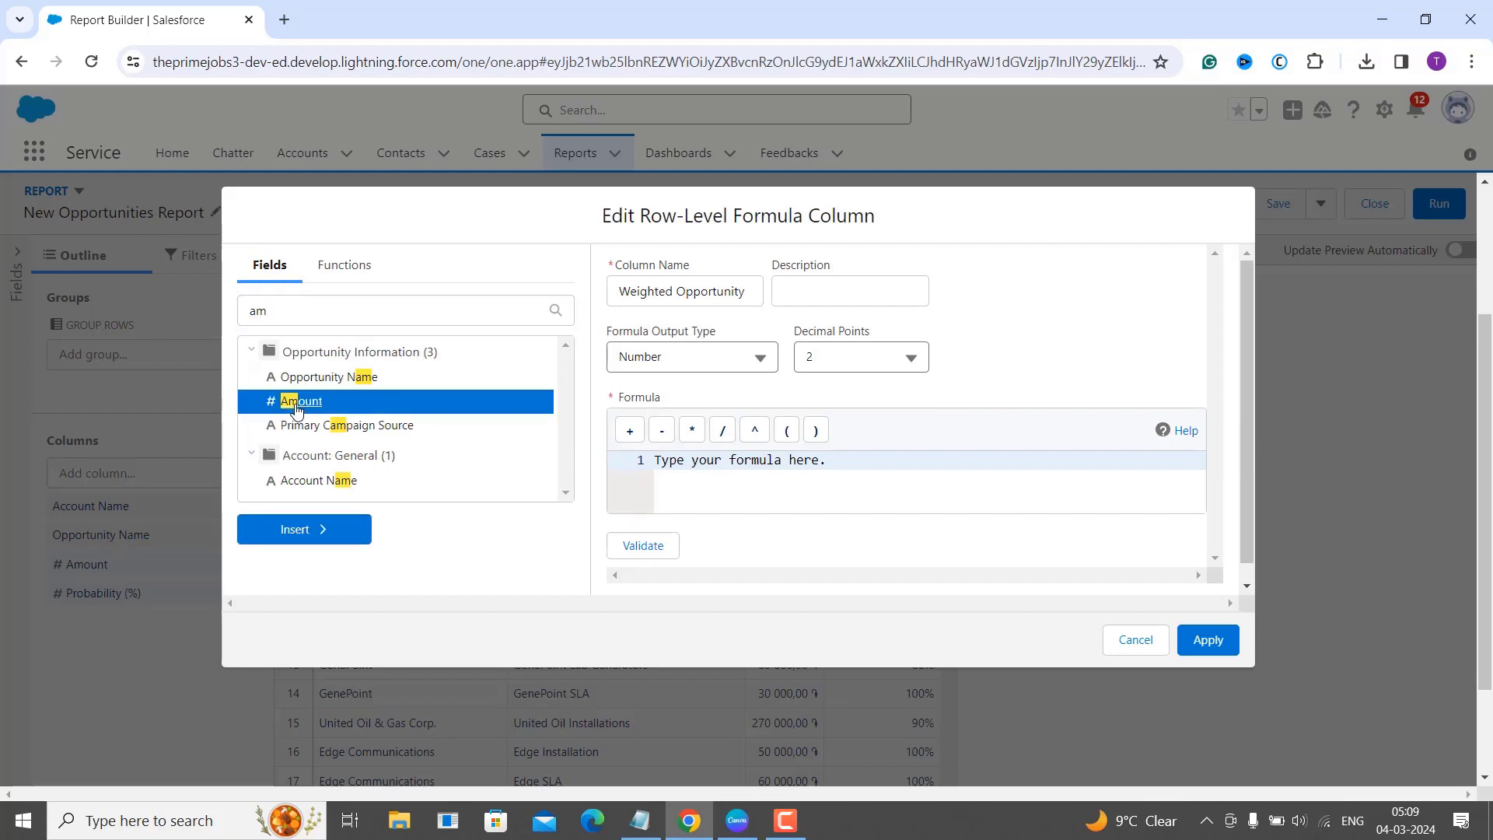
{"action": "left_click", "coordinate": [309, 537]}
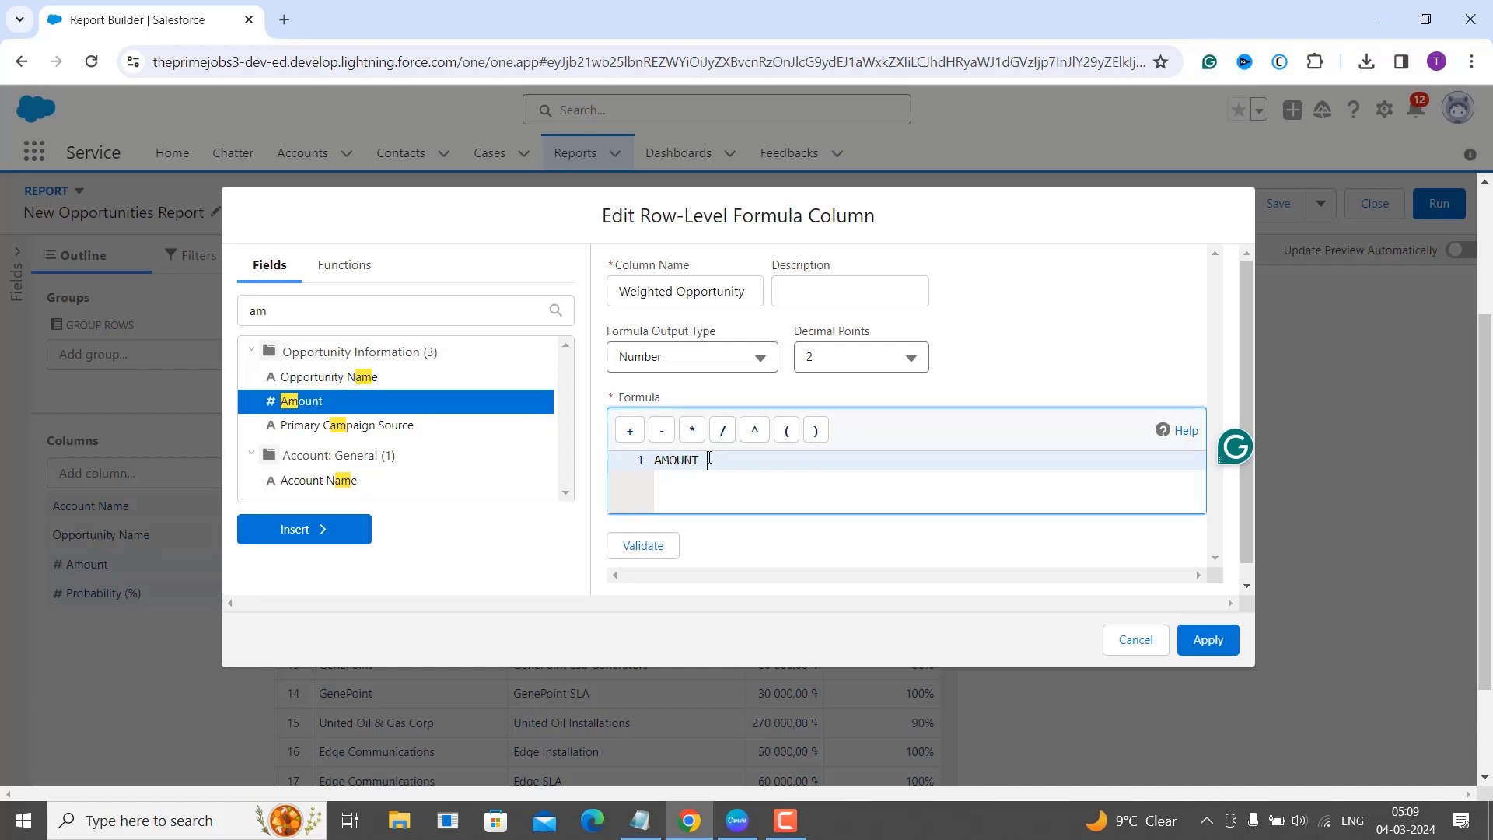
- Complete the formula as AMOUNT * PROBABILITY by adding the multiplication operator and inserting the Probability (%) field
{"action": "left_click", "coordinate": [692, 430]}
{"action": "left_click", "coordinate": [282, 310]}
{"action": "key", "text": "BackSpace"}
{"action": "key", "text": "BackSpace"}
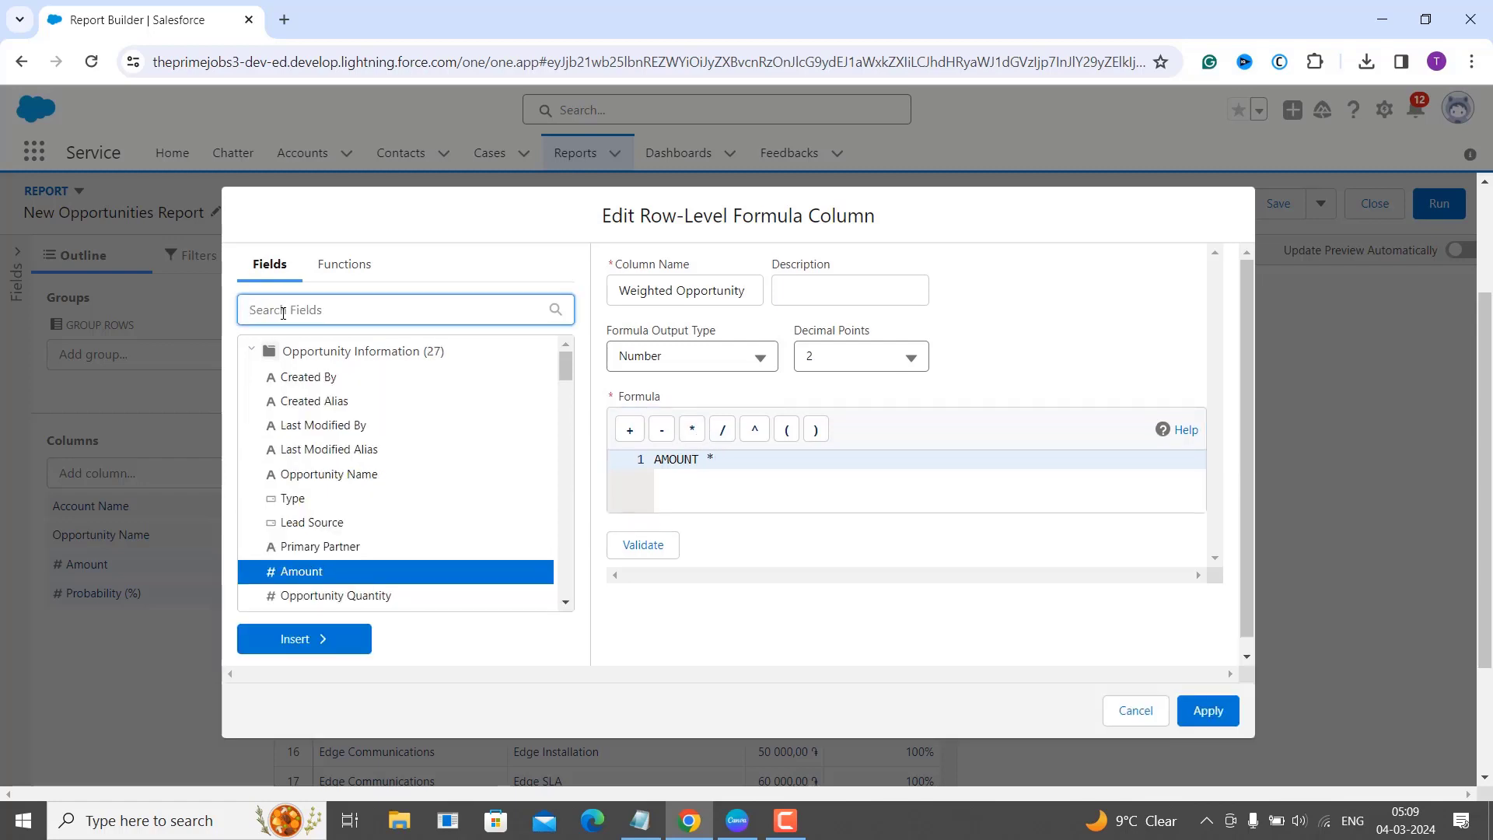
{"action": "type", "text": "pr"}
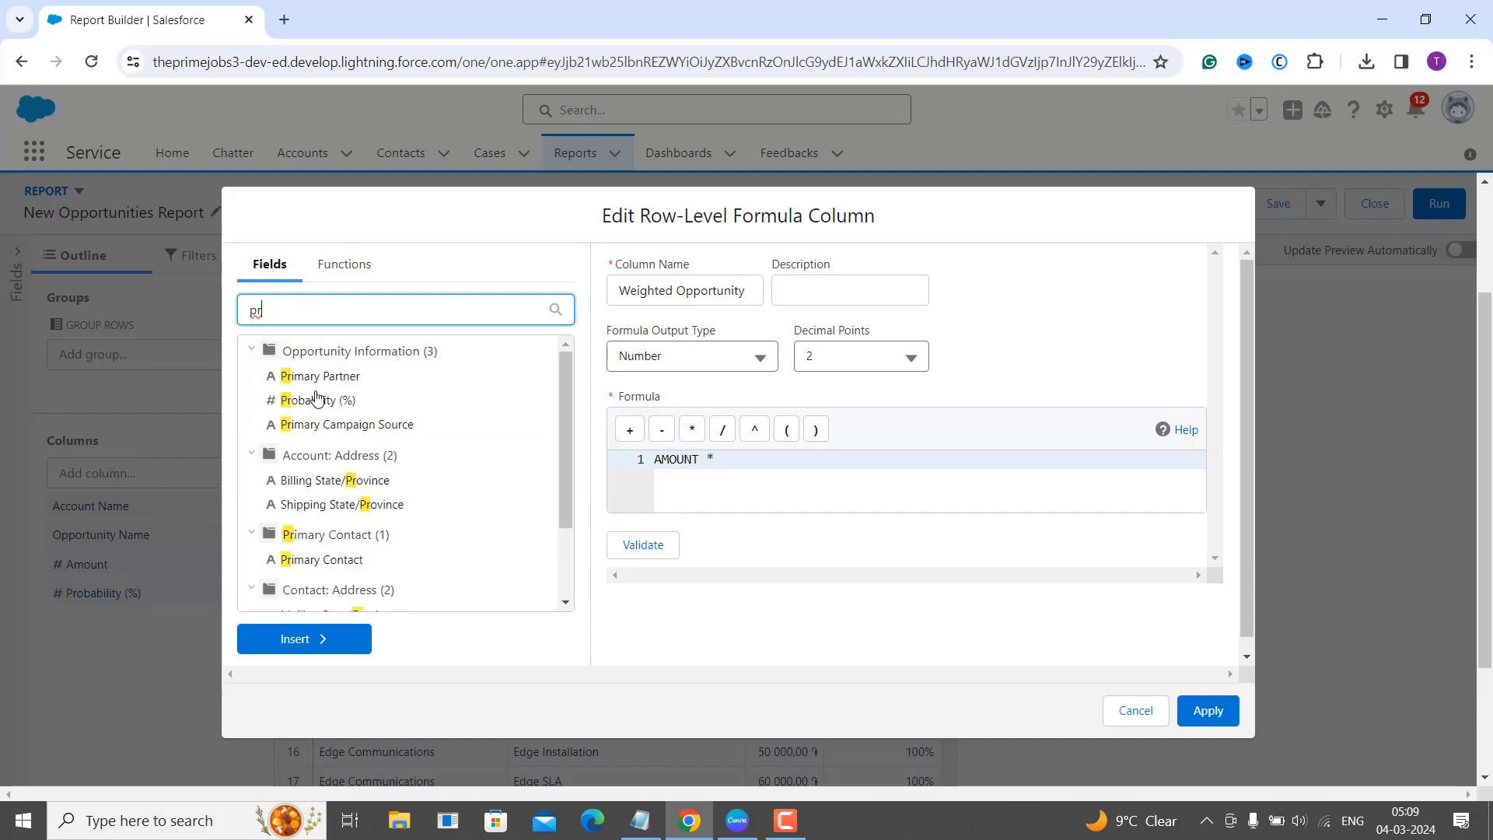
{"action": "left_click", "coordinate": [316, 398]}
{"action": "left_click", "coordinate": [327, 637]}
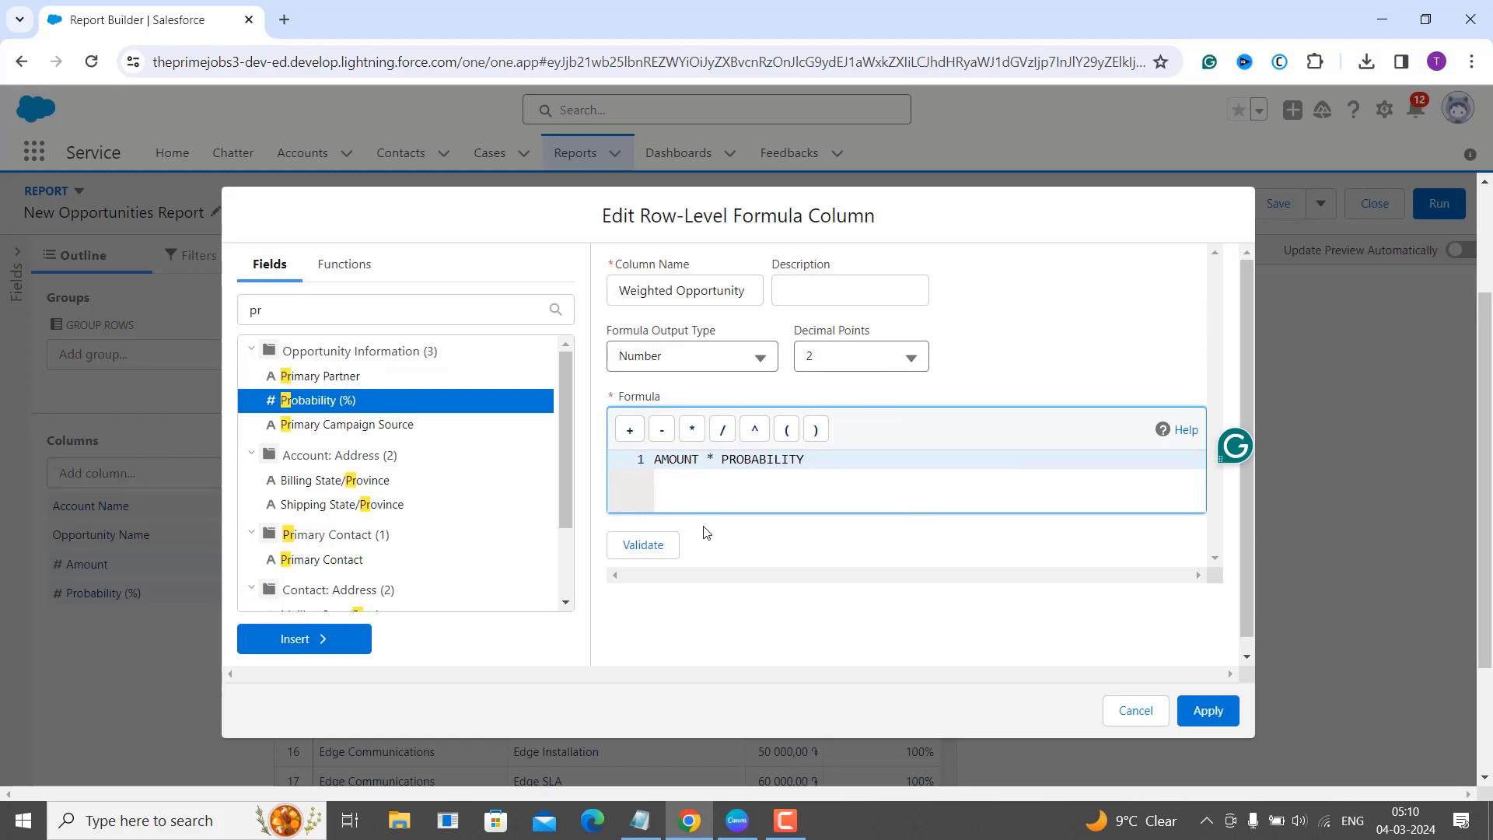
- Validate and apply the Weighted Opportunity Value formula column, and refresh the report preview
{"action": "left_click", "coordinate": [652, 544]}
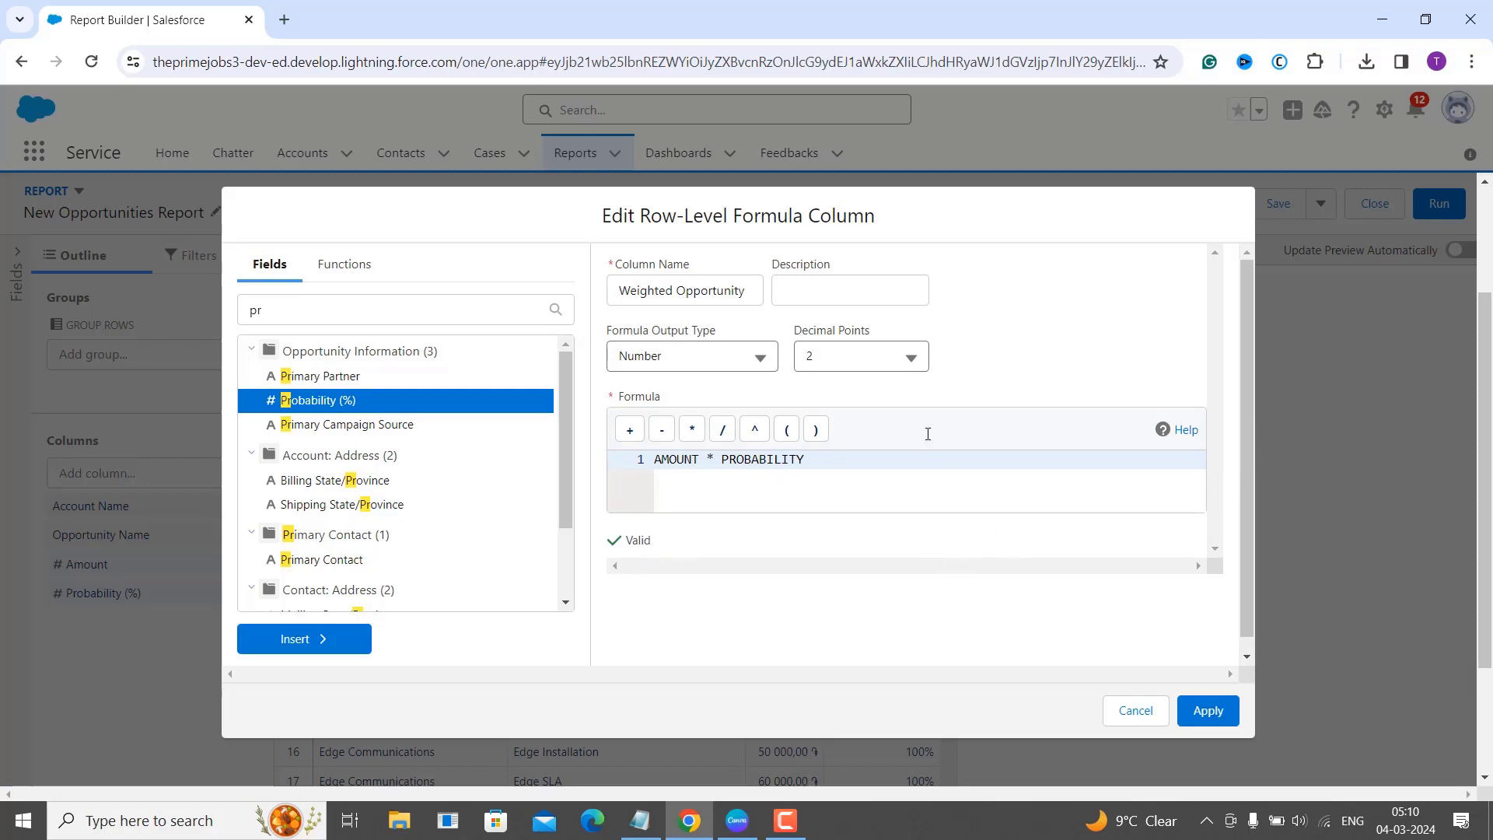
{"action": "left_click", "coordinate": [1196, 709]}
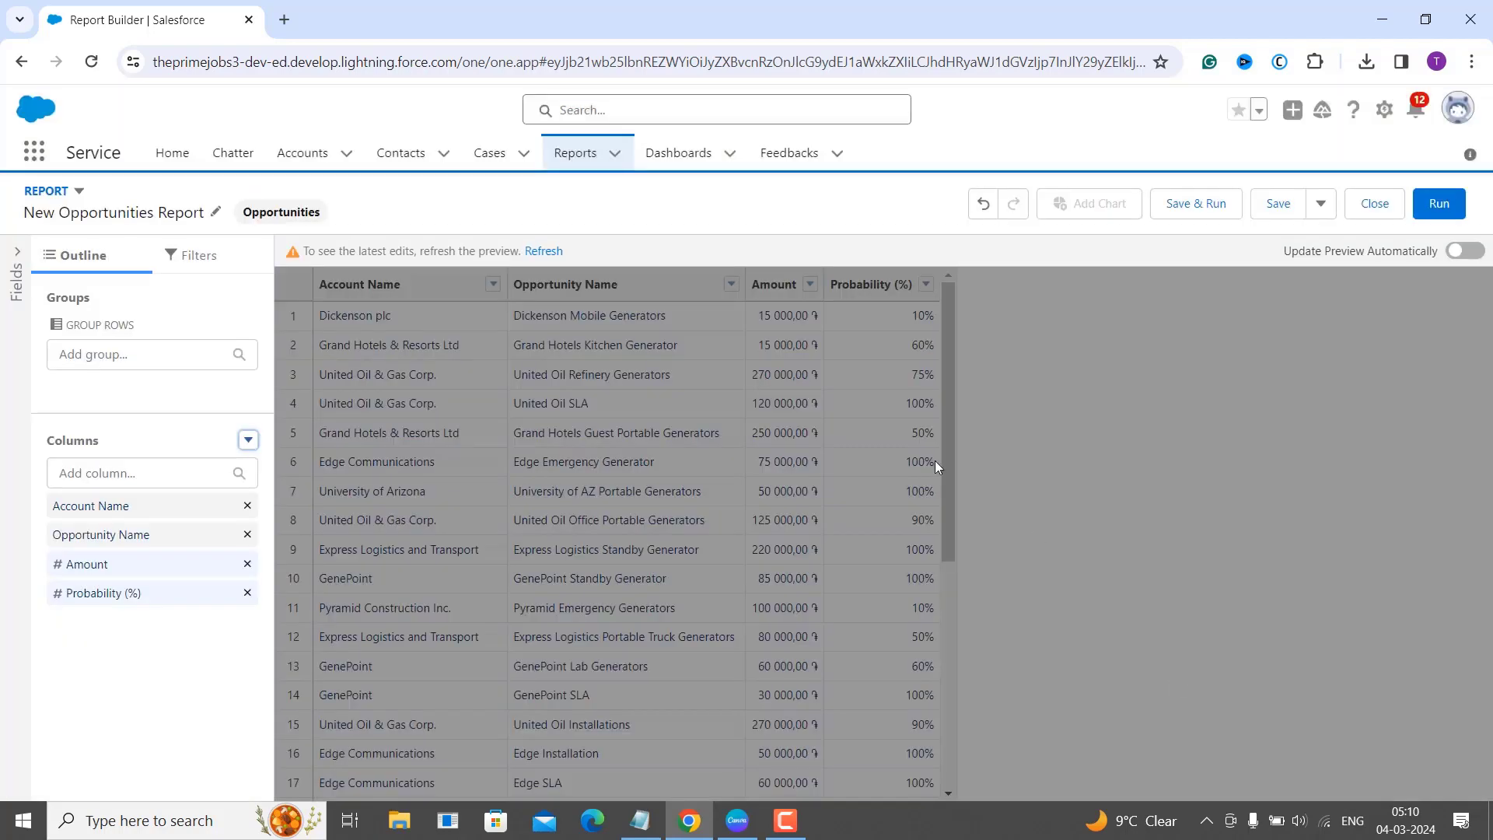
{"action": "left_click", "coordinate": [546, 250]}
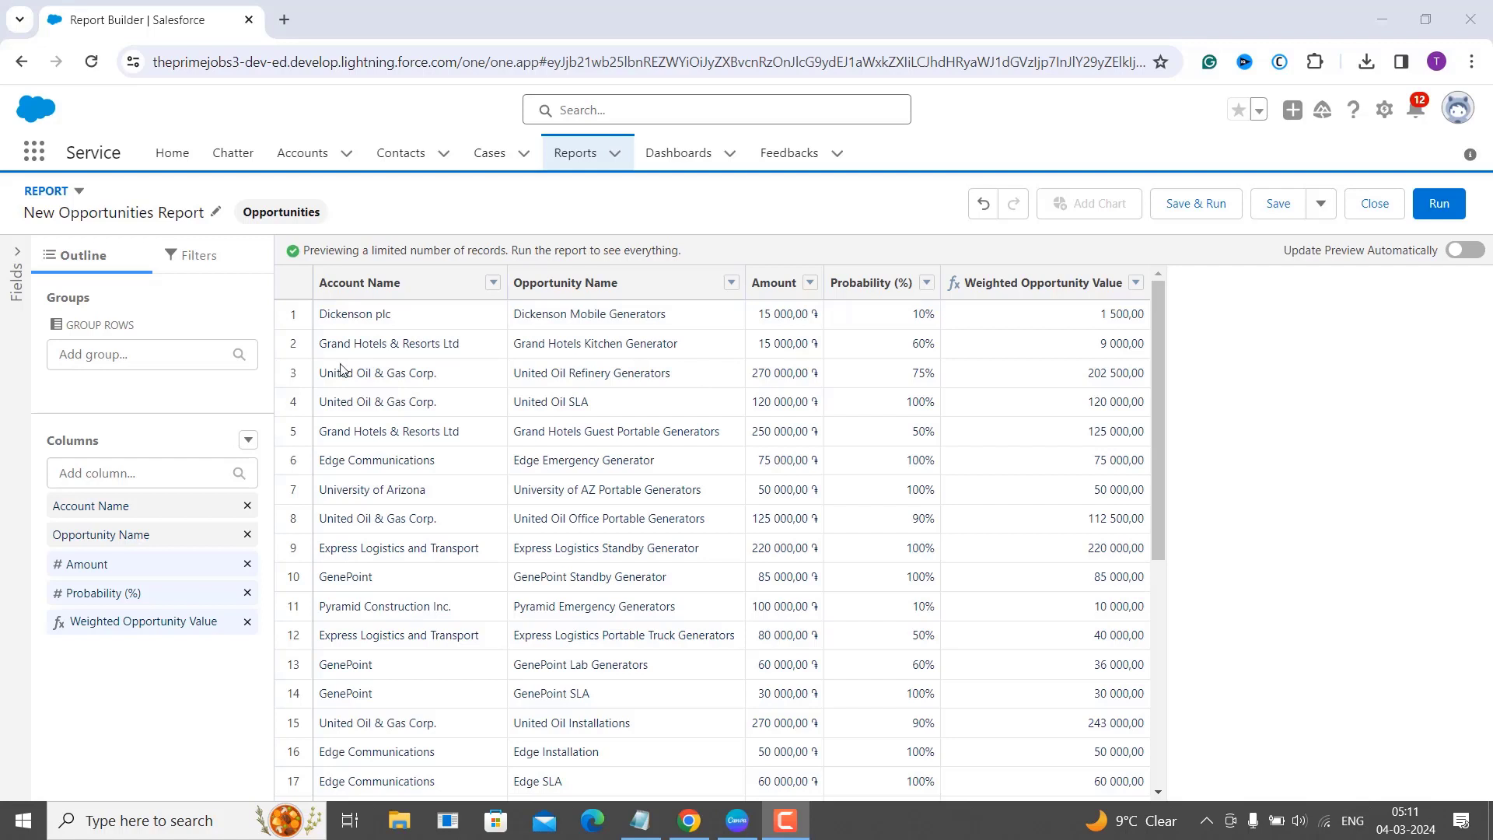
- Group the report rows by Account Name and refresh the preview
{"action": "left_click", "coordinate": [132, 345]}
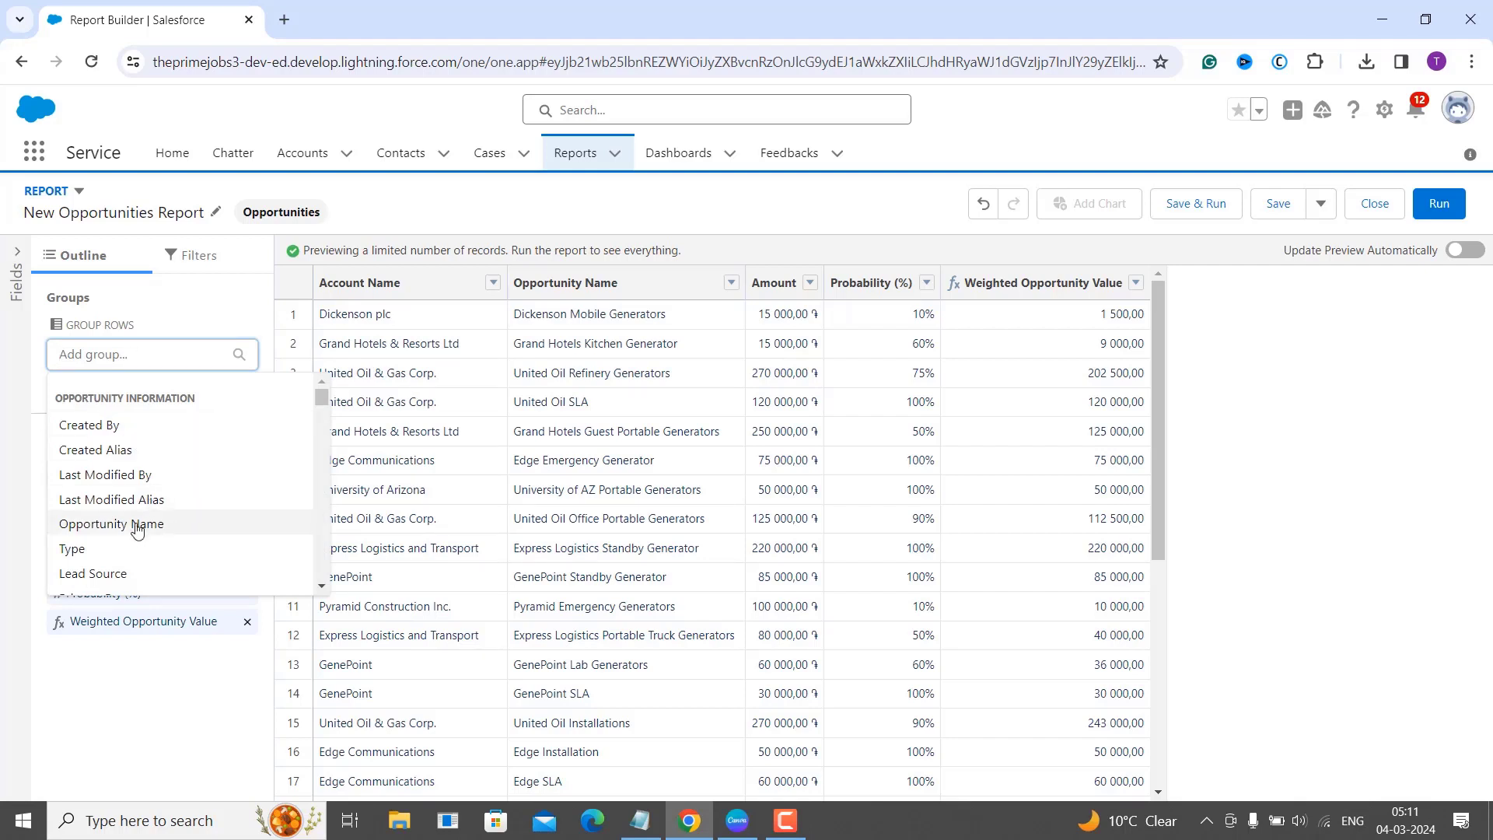
{"action": "type", "text": "am"}
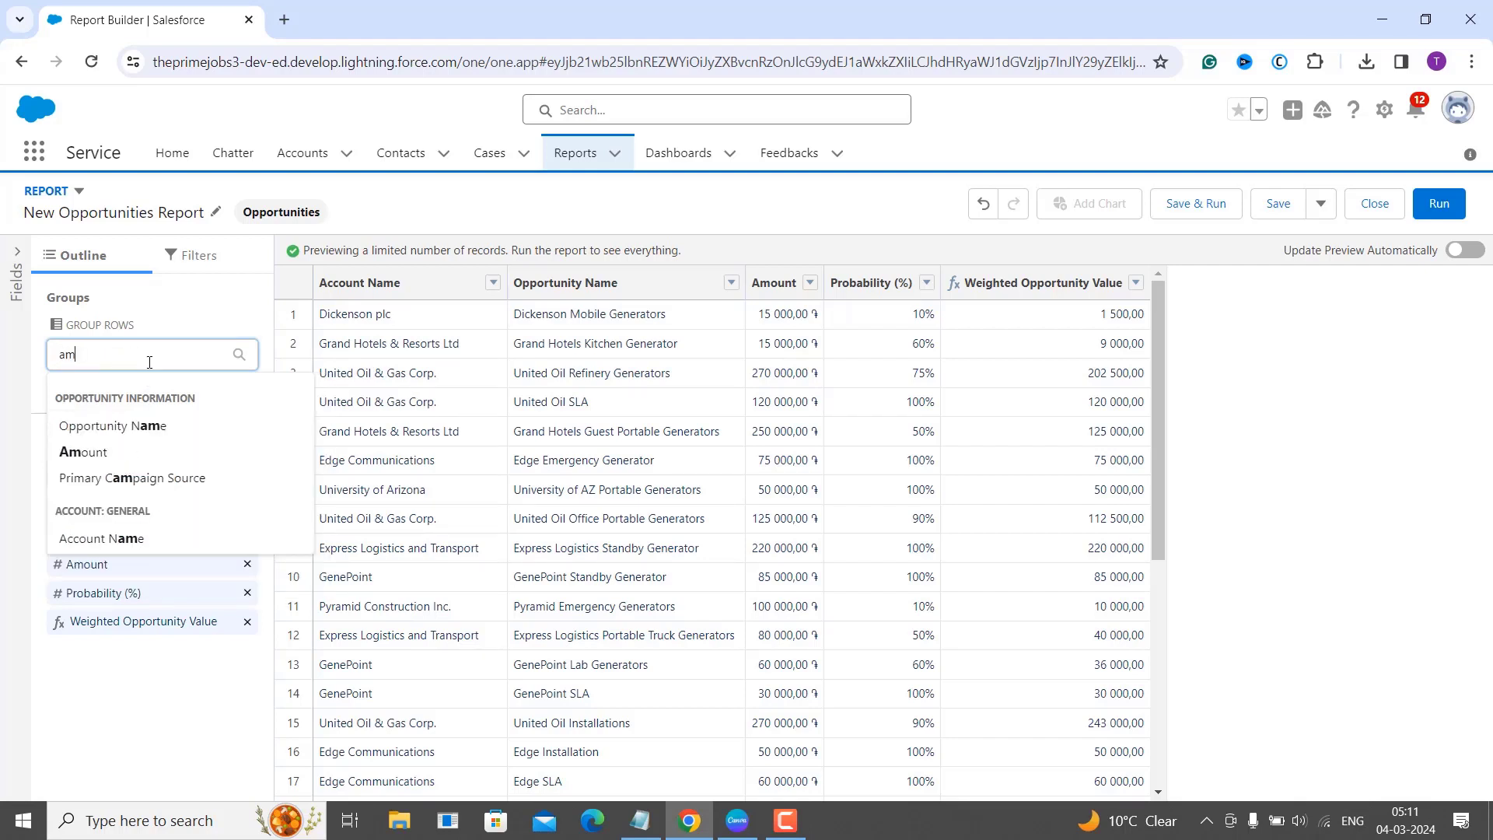
{"action": "left_click", "coordinate": [118, 539]}
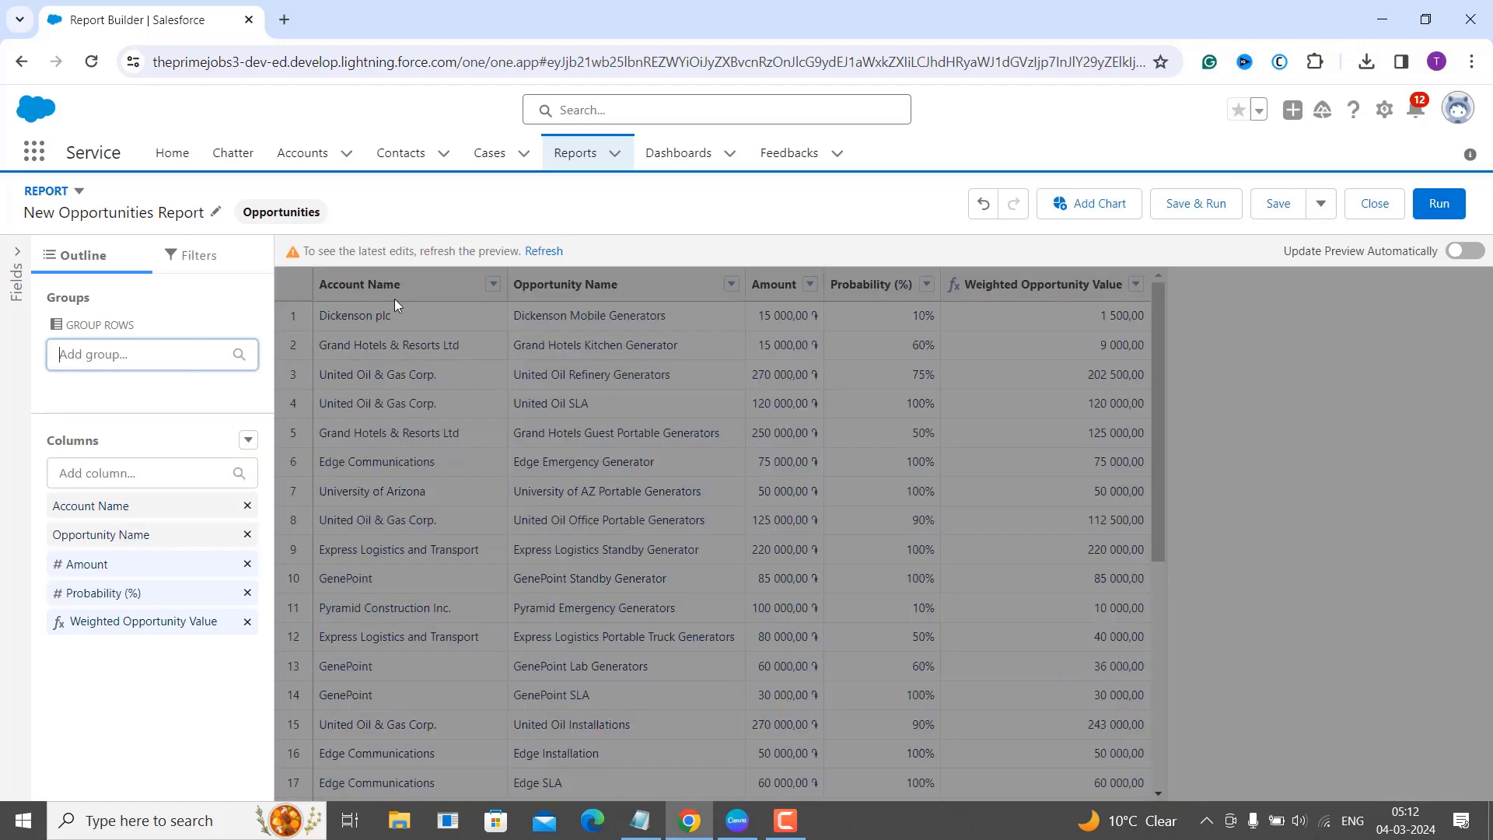
{"action": "left_click", "coordinate": [544, 250]}
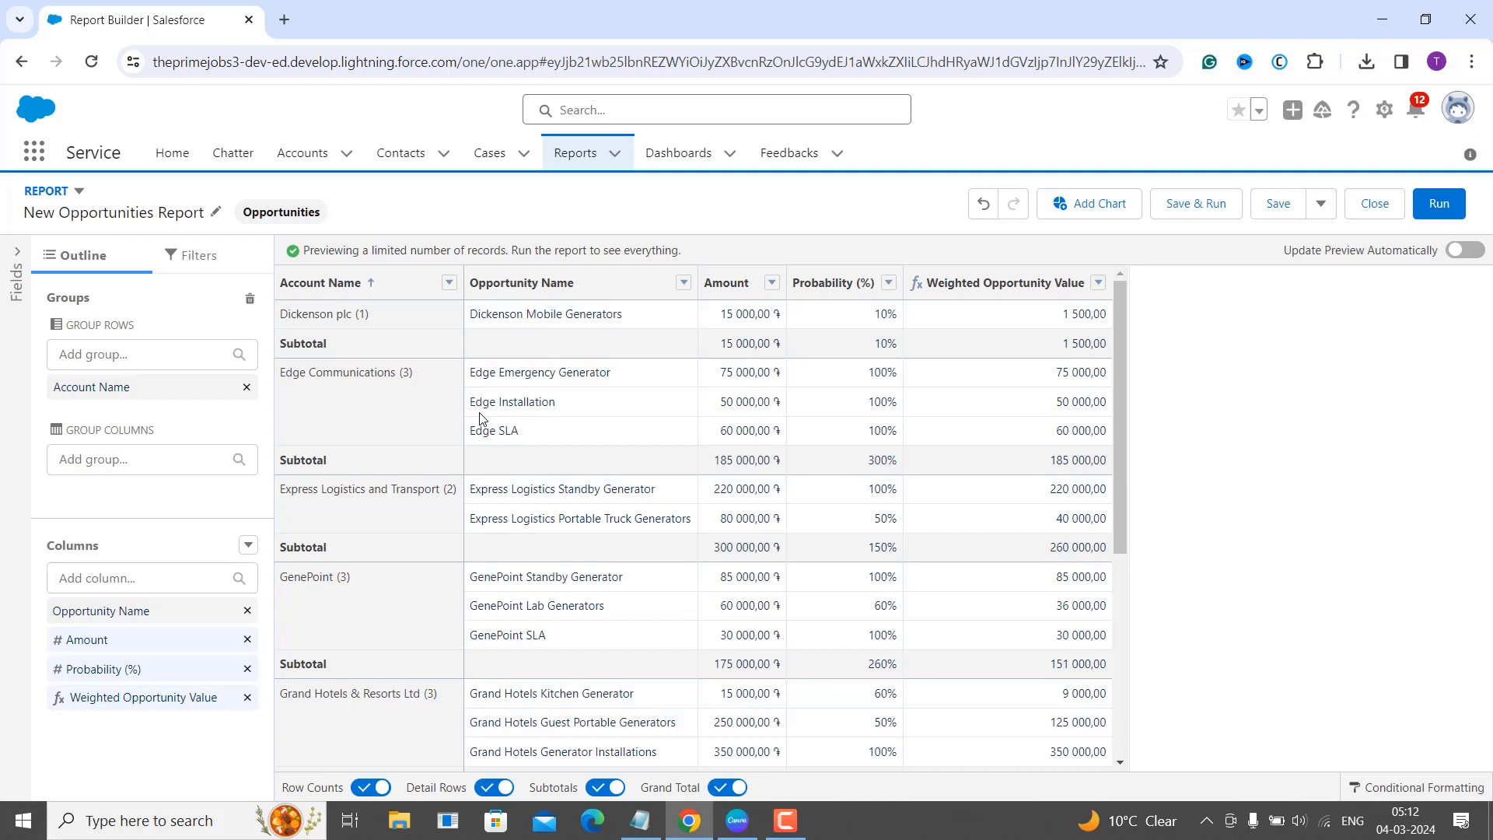
- Start a summary formula column named Average Opportunity Amount with Currency output and 2 decimal points
{"action": "left_click", "coordinate": [249, 546]}
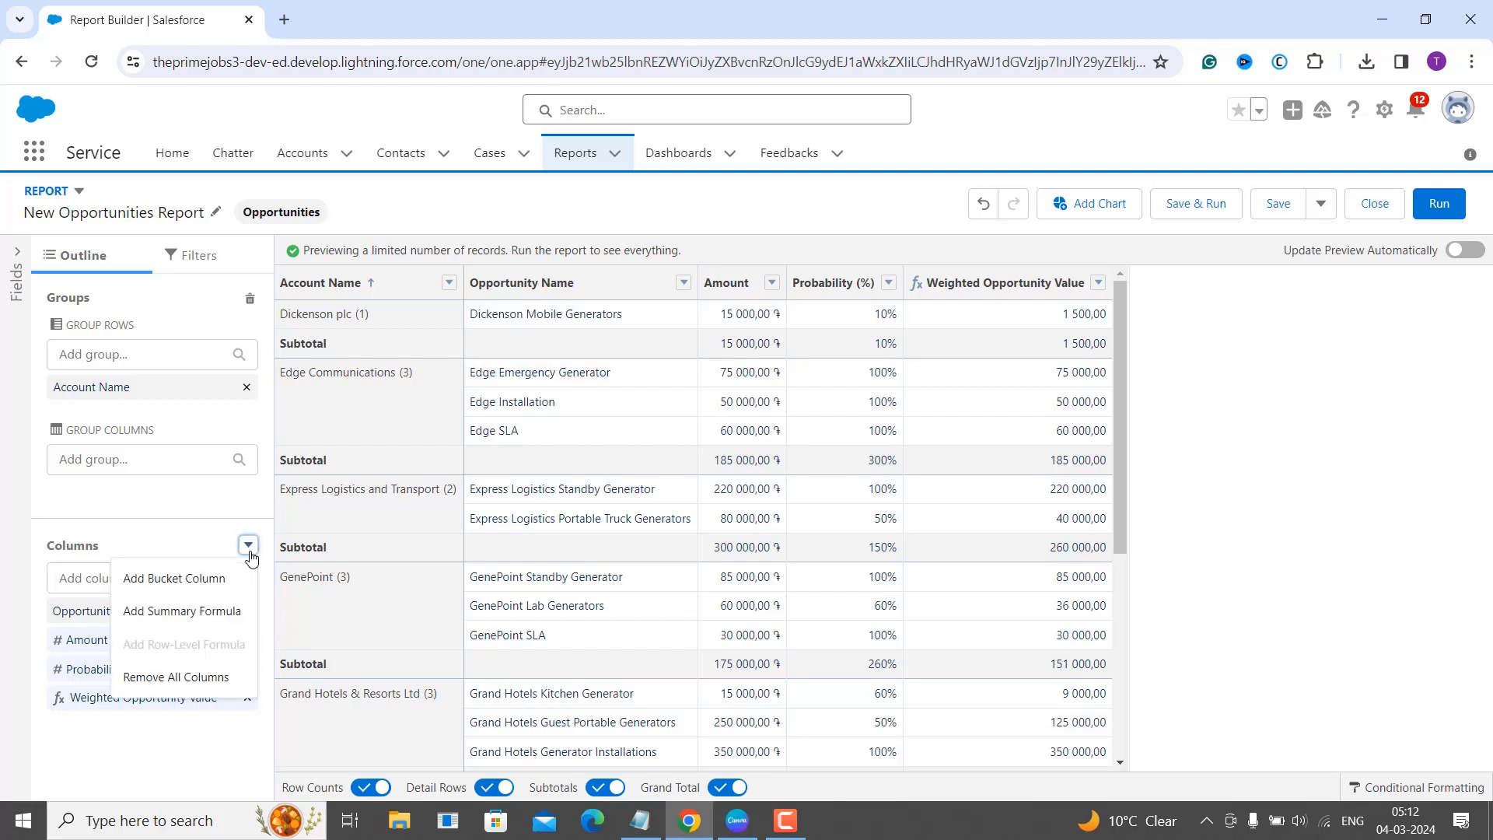
{"action": "left_click", "coordinate": [226, 612]}
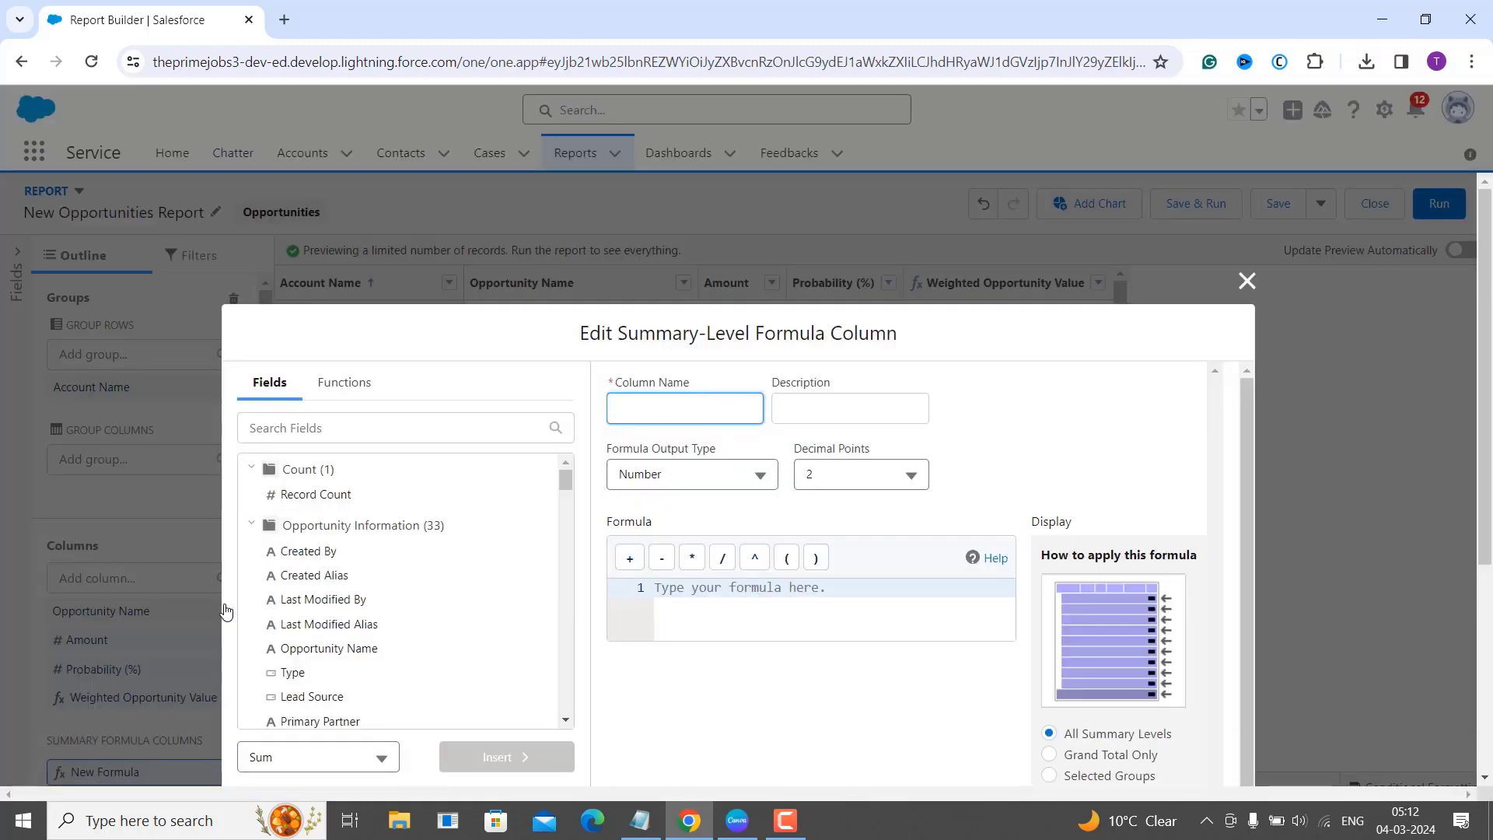
{"action": "left_click", "coordinate": [1354, 530]}
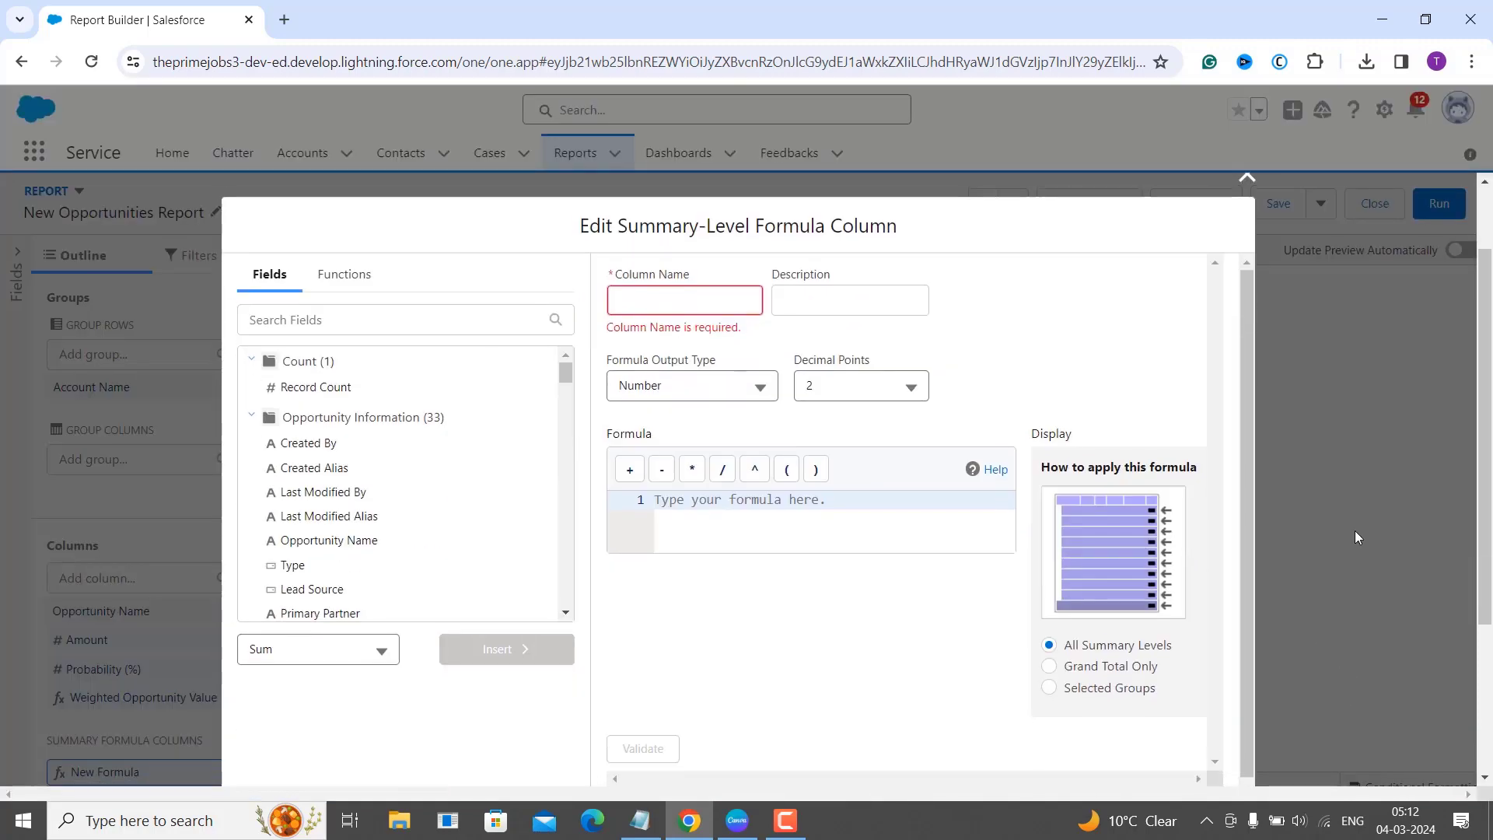
{"action": "left_click", "coordinate": [700, 284]}
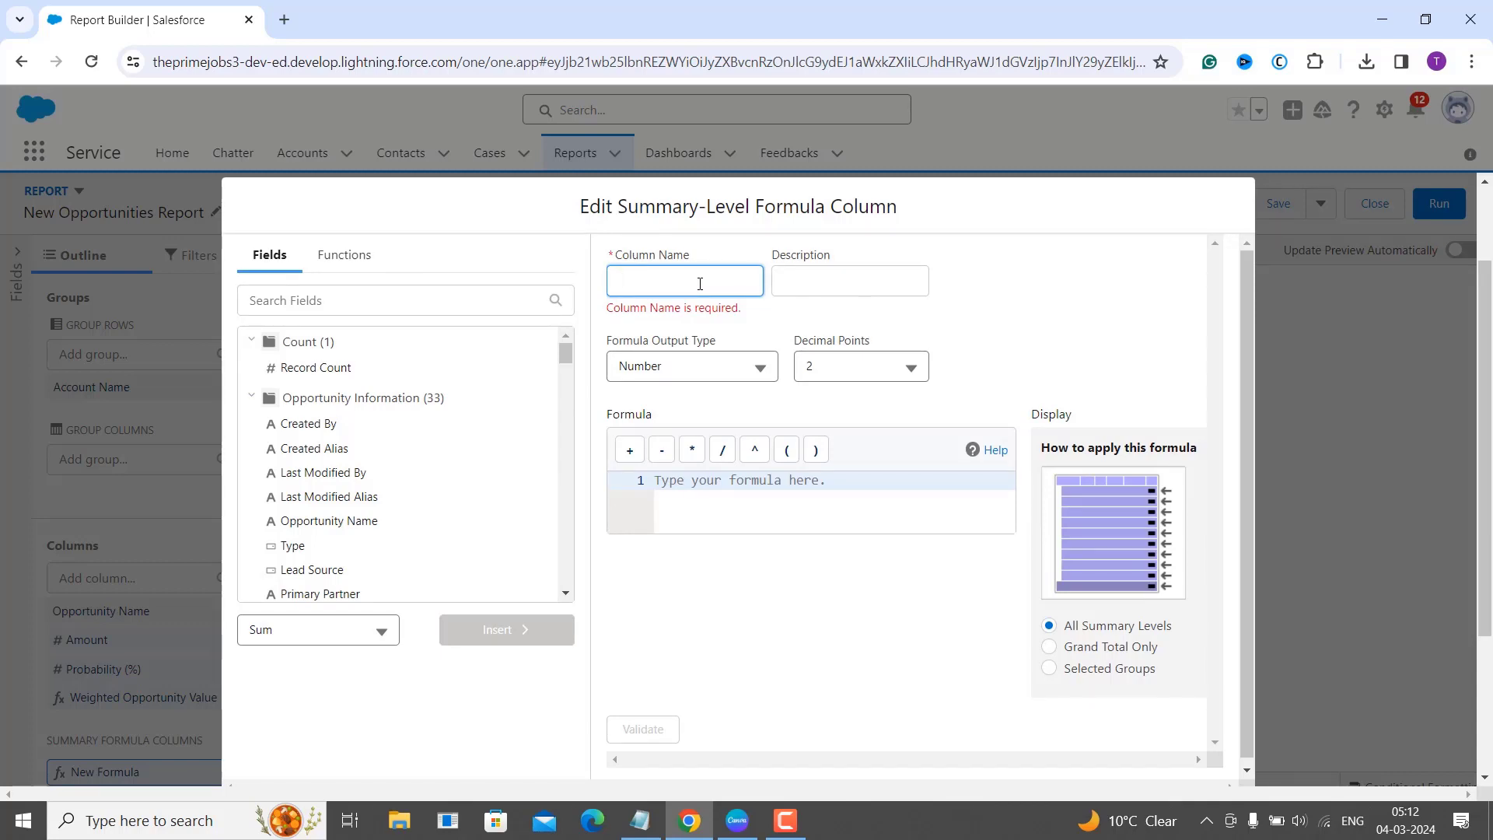
{"action": "type", "text": "Aver"}
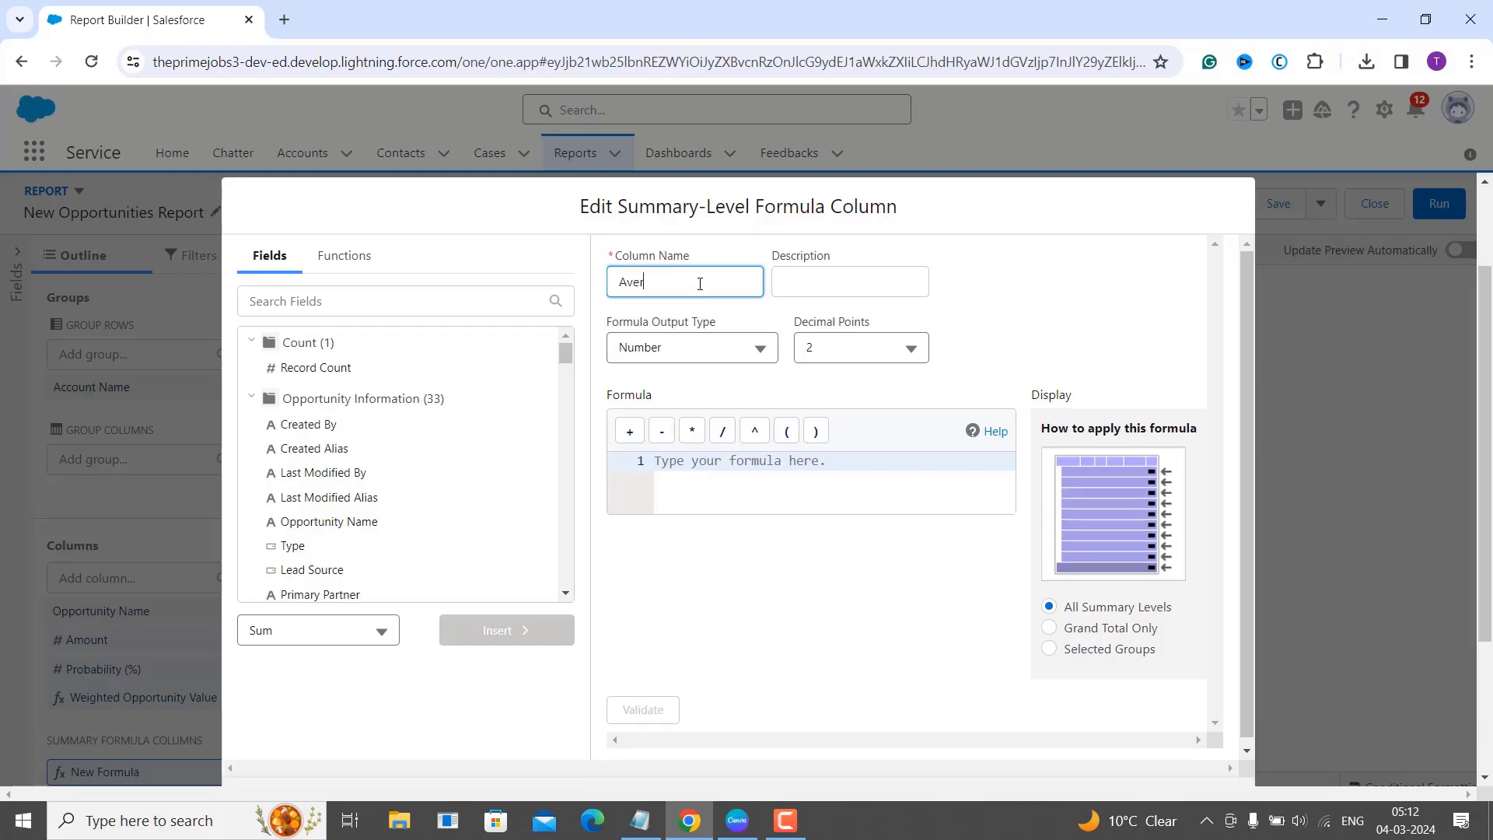
{"action": "type", "text": "age Opportunity A"}
{"action": "left_click", "coordinate": [743, 358]}
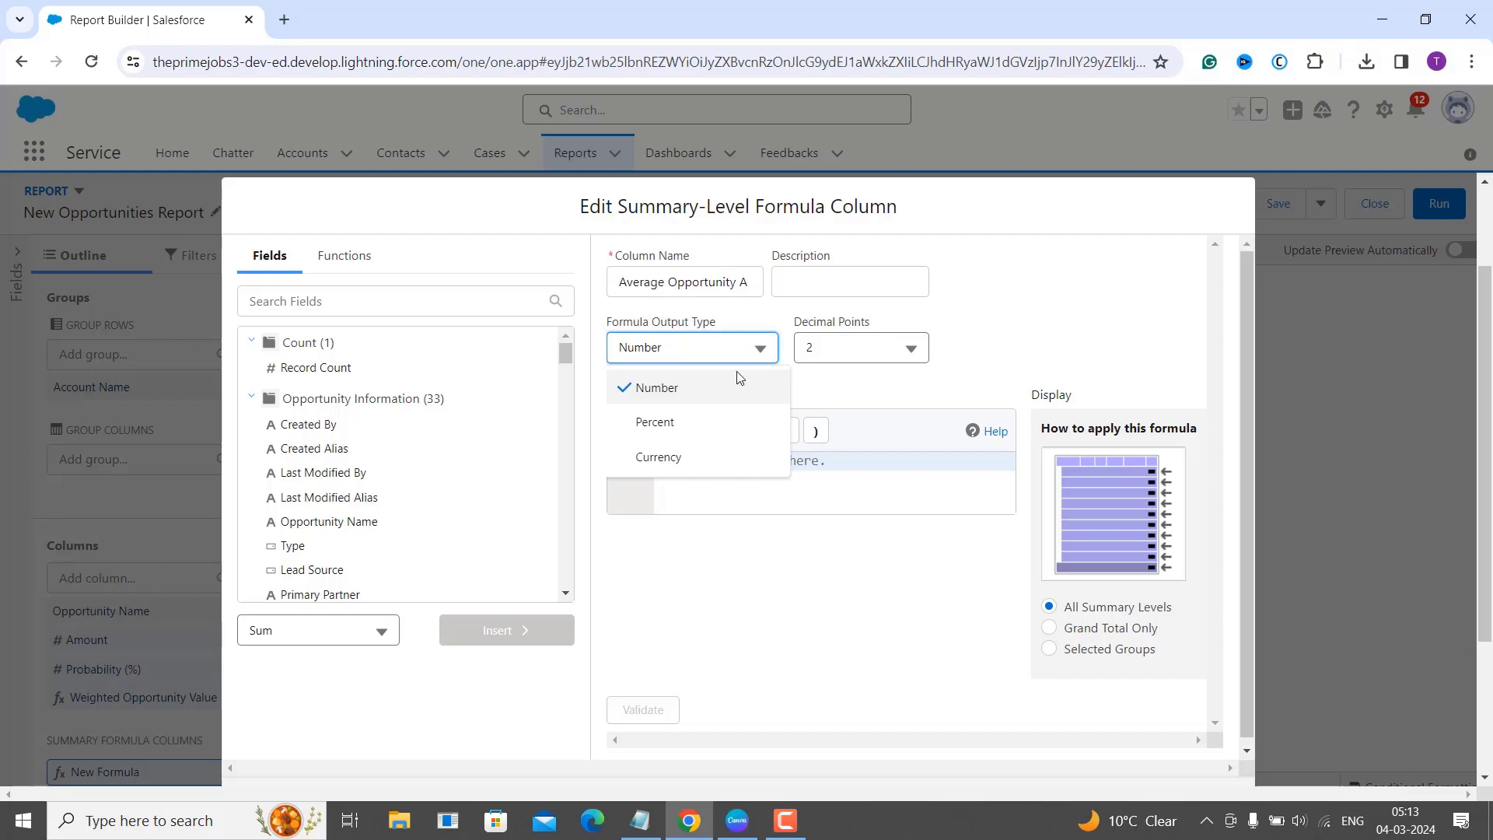
{"action": "left_click", "coordinate": [717, 466]}
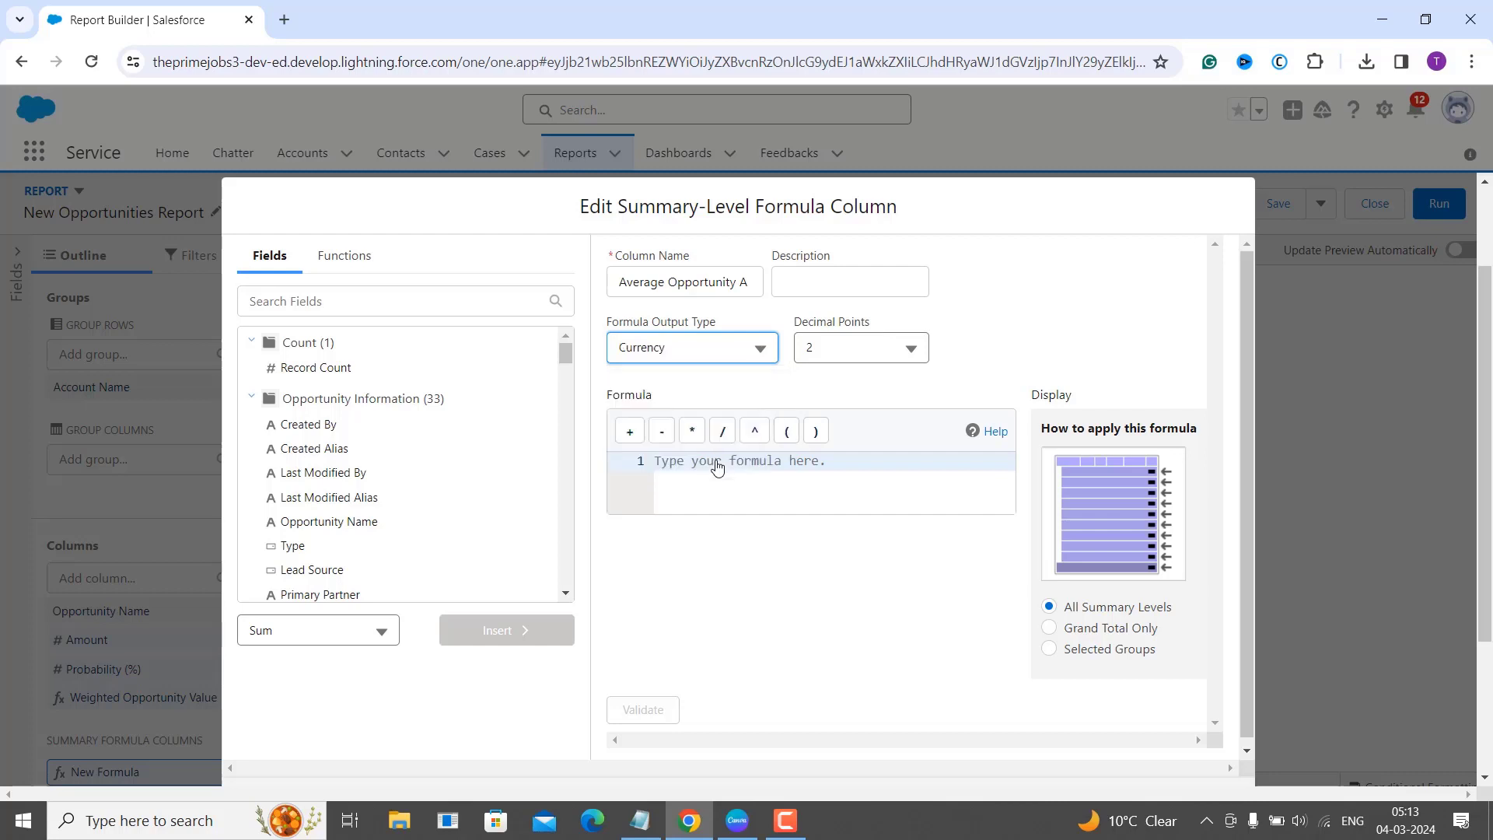
{"action": "left_click", "coordinate": [883, 338]}
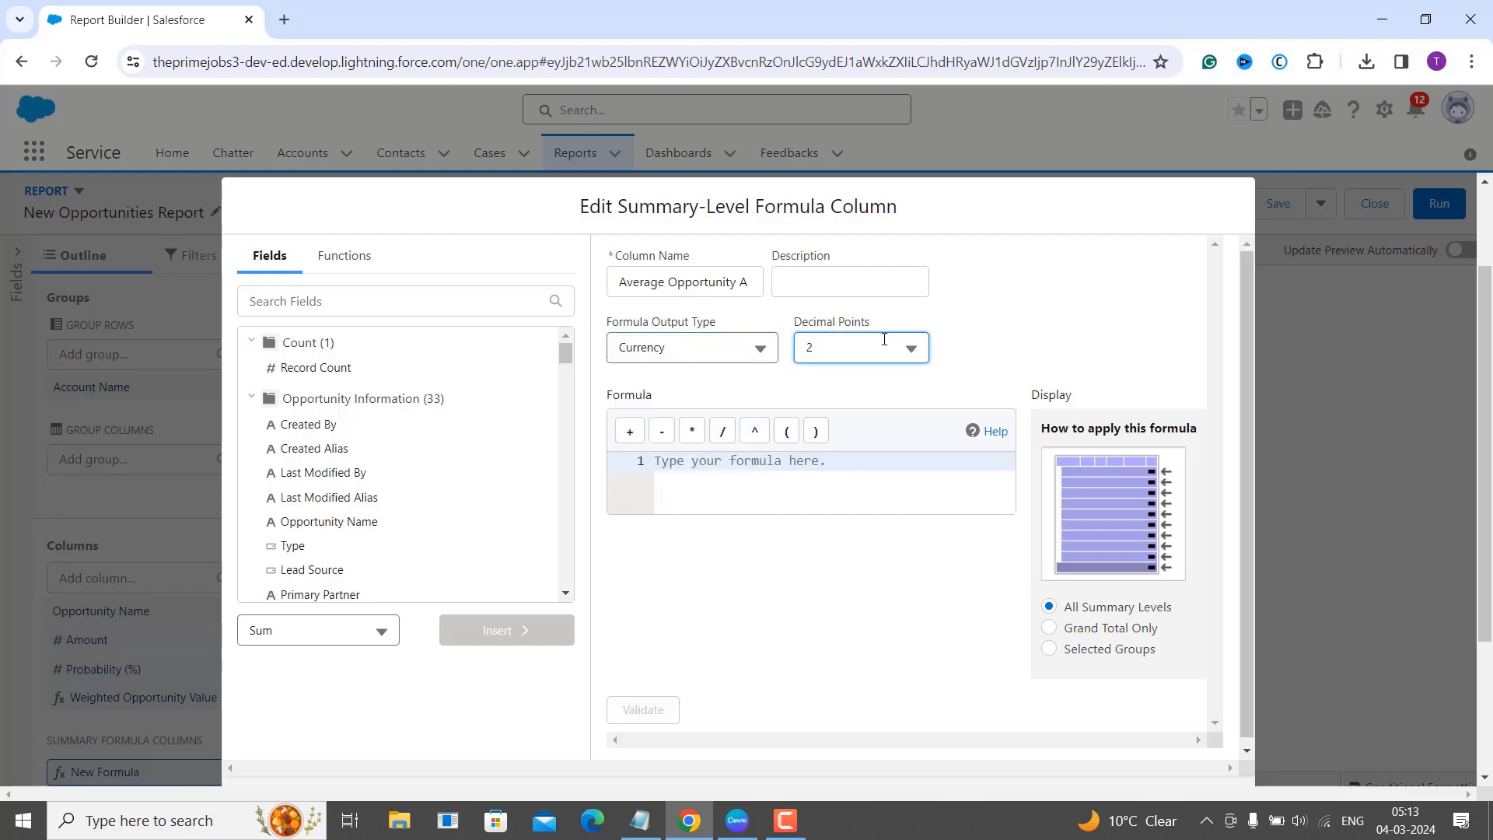
{"action": "left_click", "coordinate": [958, 336]}
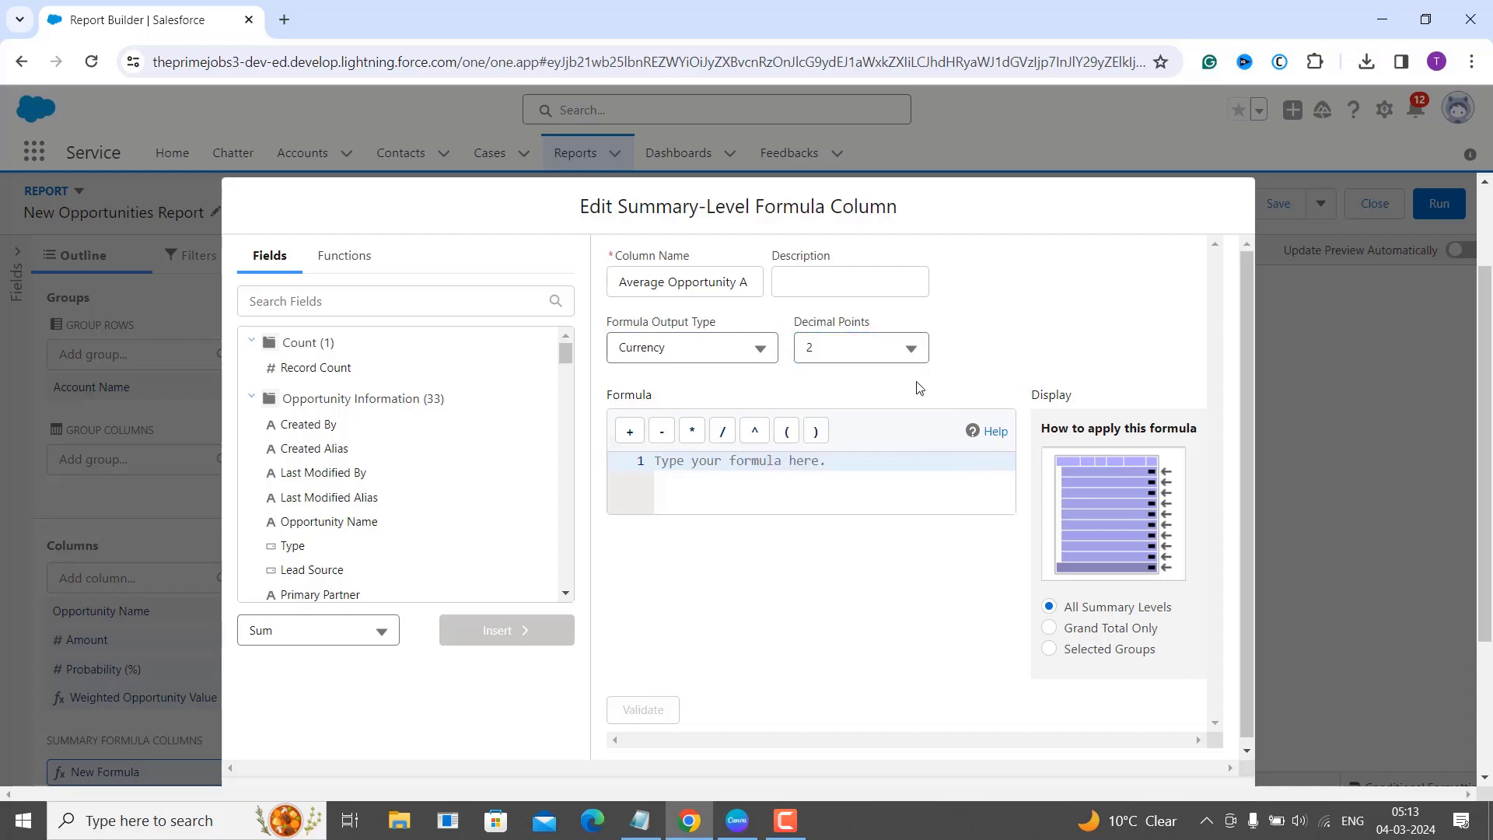
- Find the opportunity Amount field and insert it with the Sum aggregation as the first term of the summary formula
{"action": "left_click", "coordinate": [770, 507]}
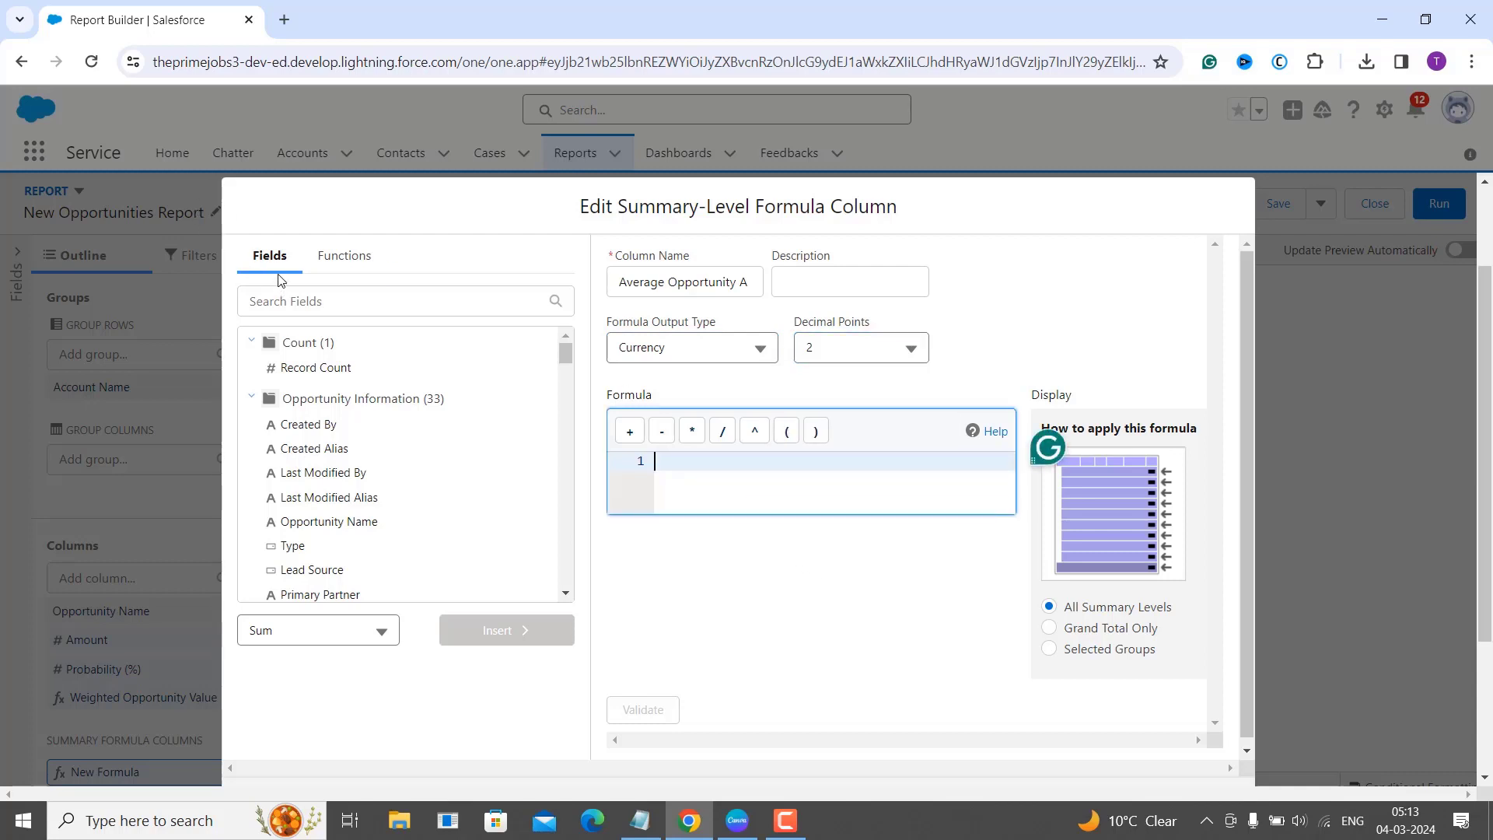
{"action": "left_click", "coordinate": [345, 278]}
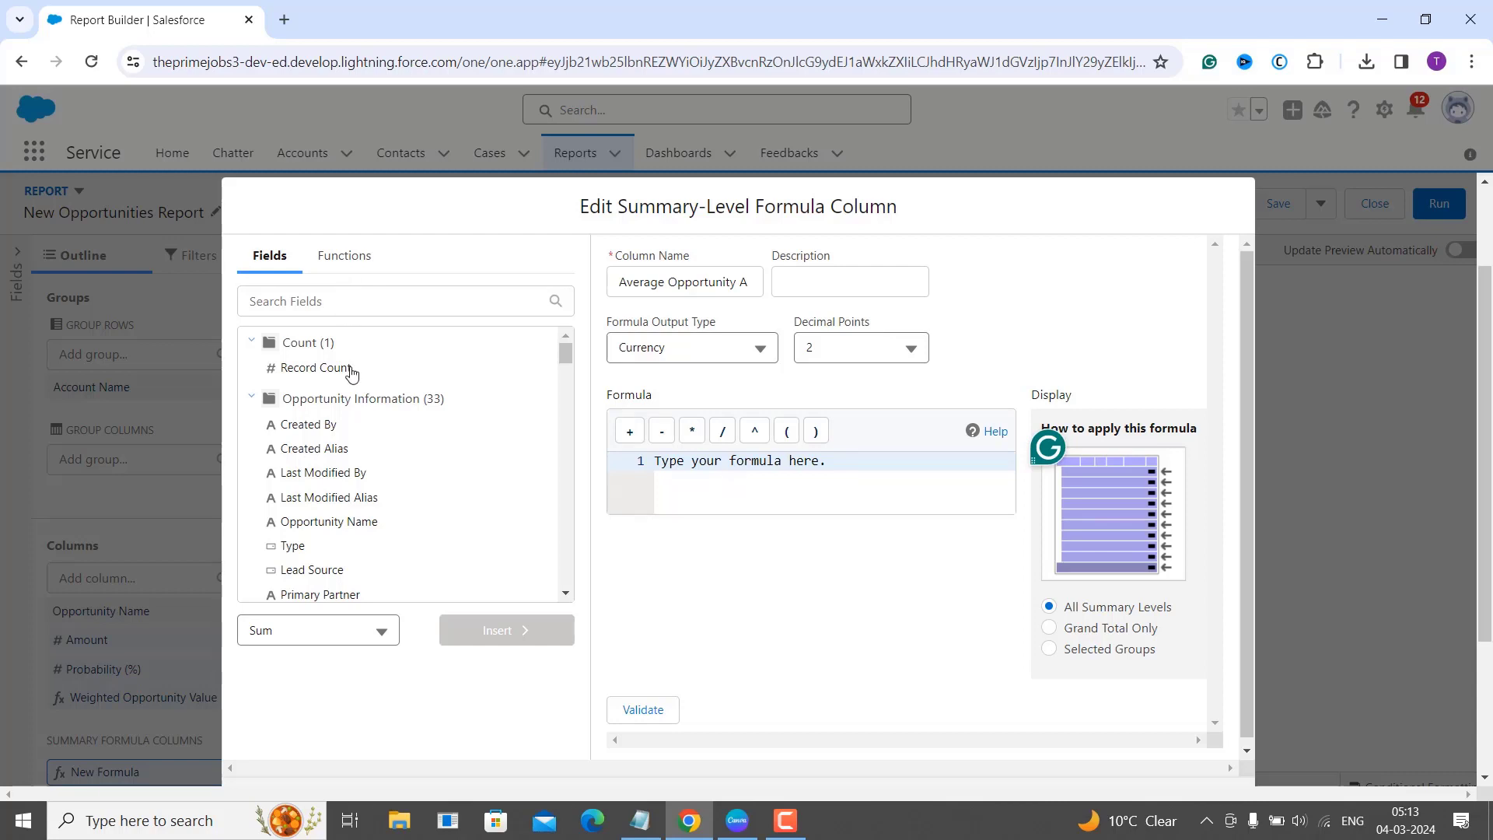
{"action": "left_click", "coordinate": [347, 300]}
{"action": "type", "text": "am"}
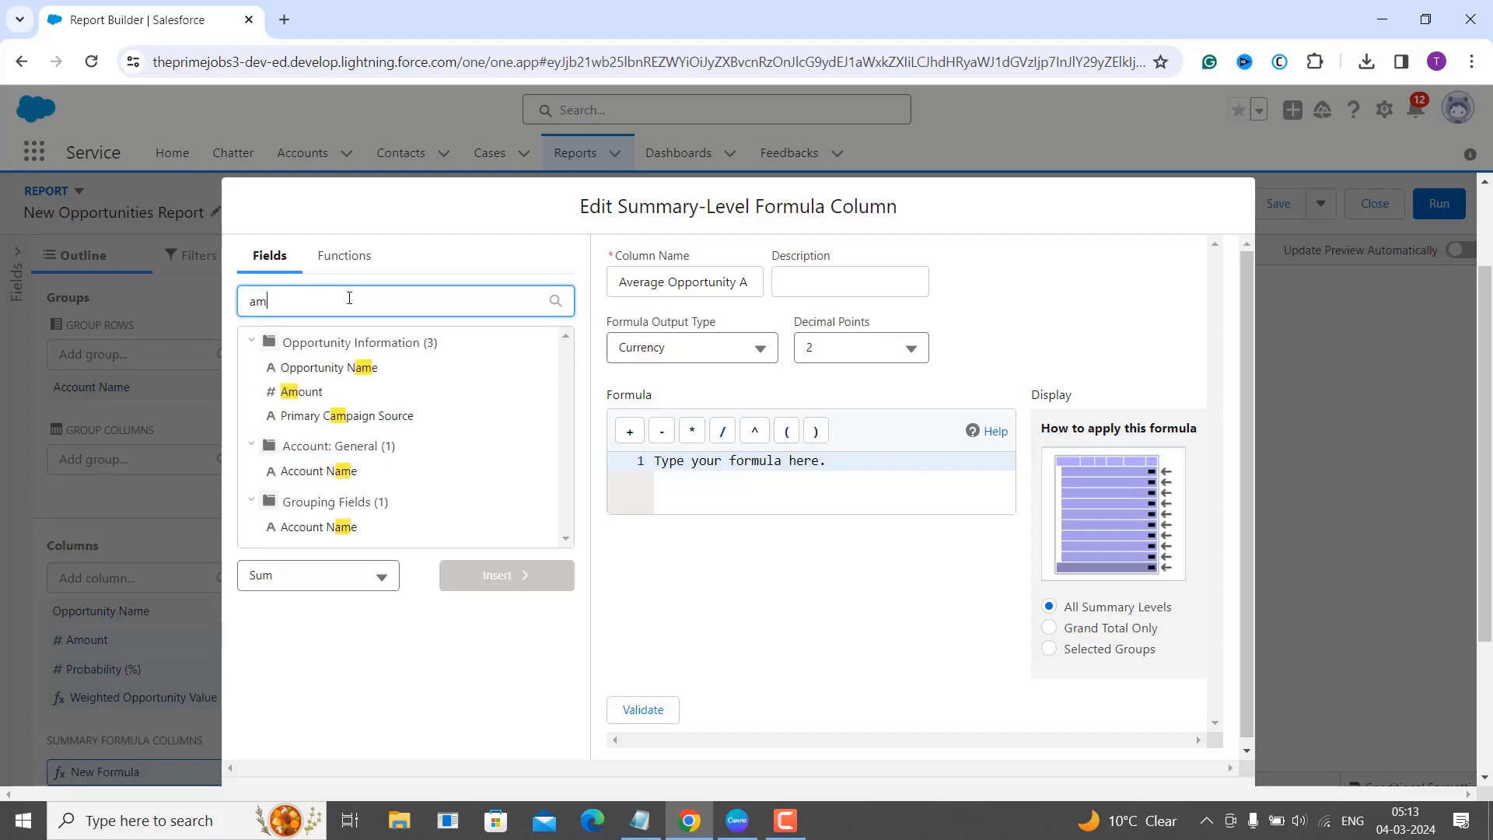
{"action": "left_click", "coordinate": [292, 395]}
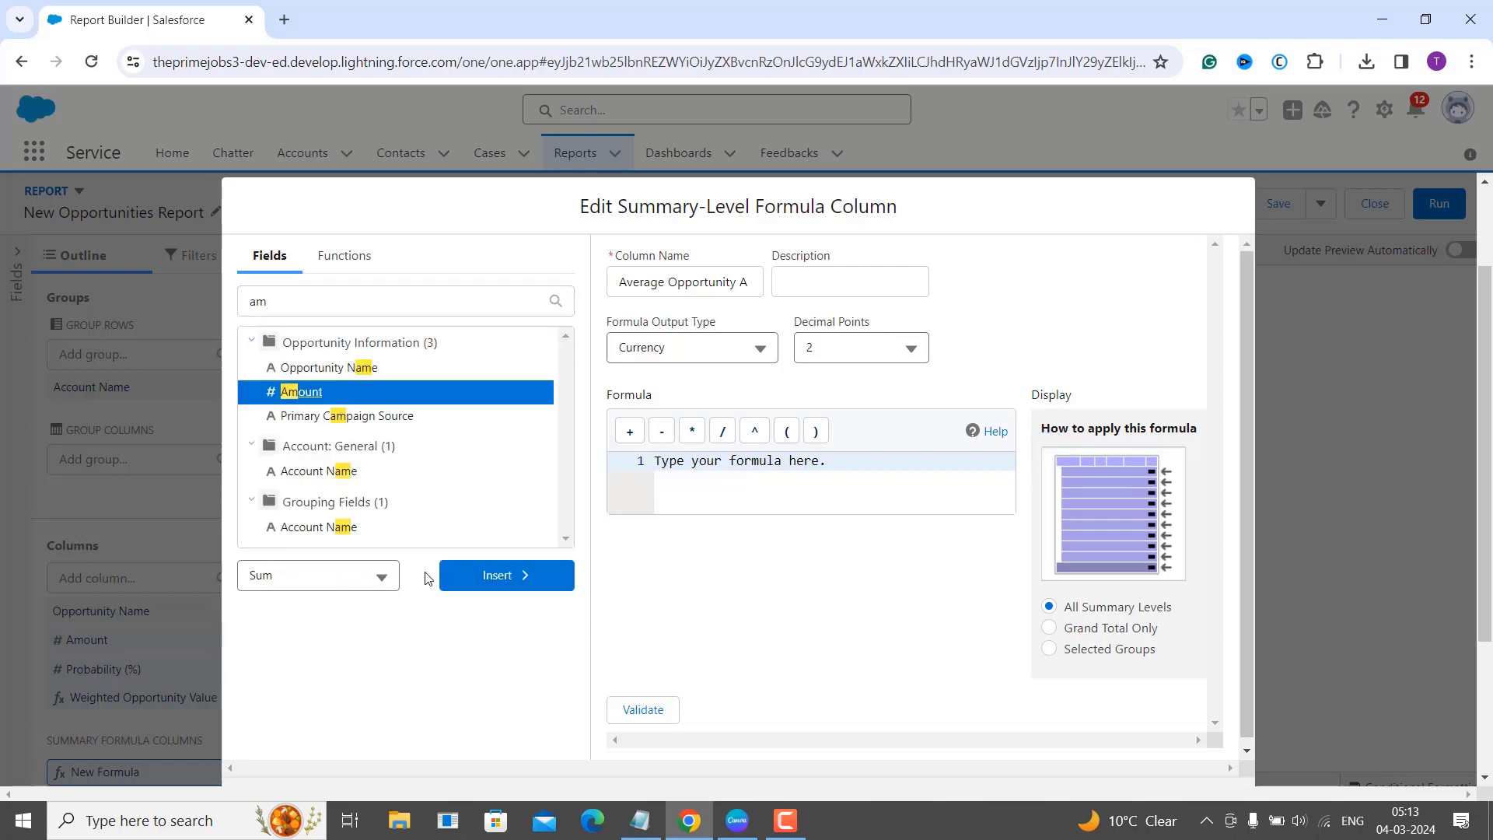
{"action": "left_click", "coordinate": [392, 576]}
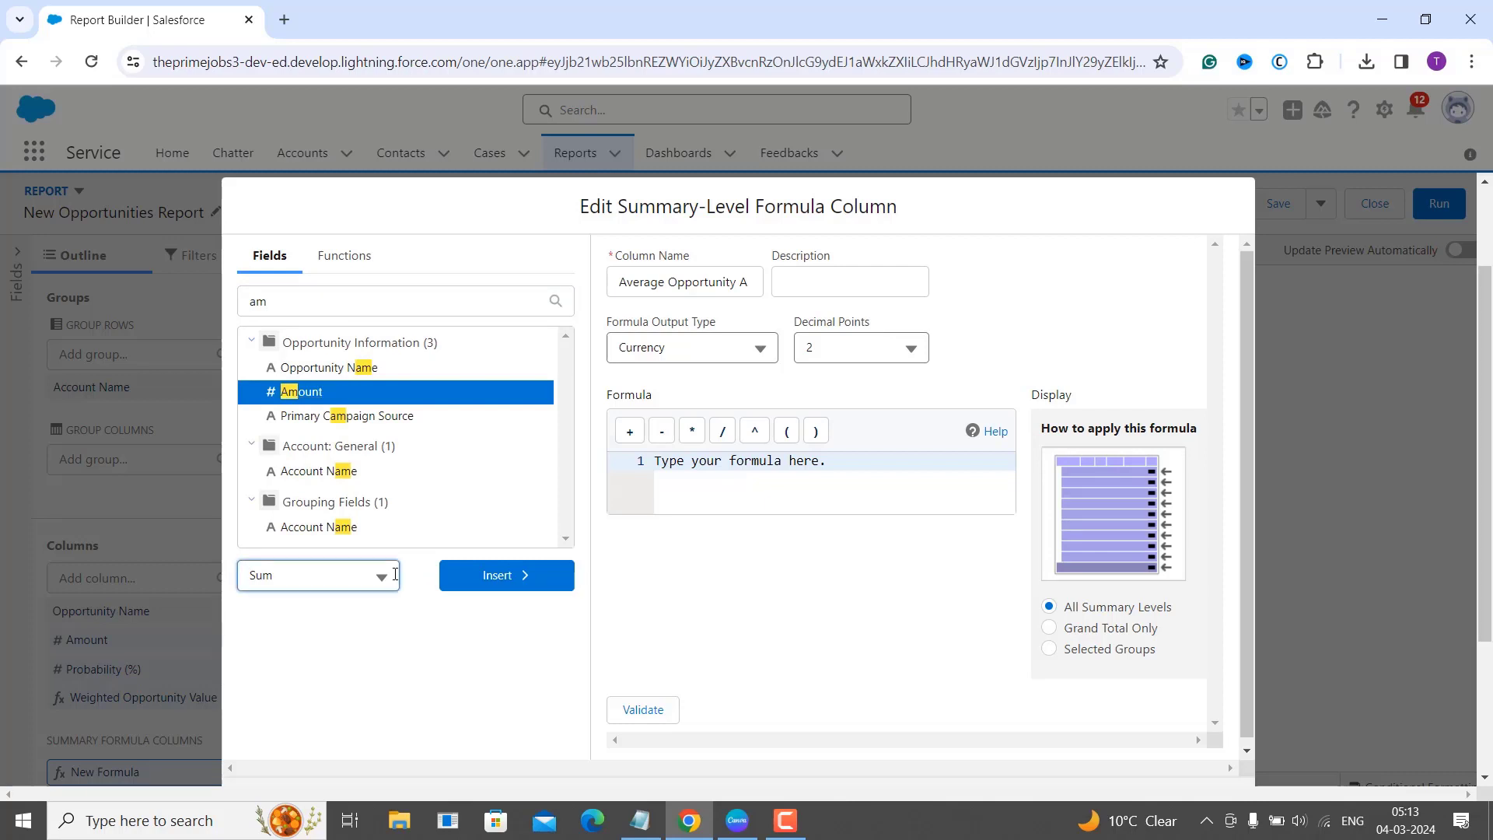
{"action": "scroll", "coordinate": [349, 657], "scroll_direction": "down", "scroll_amount": 3}
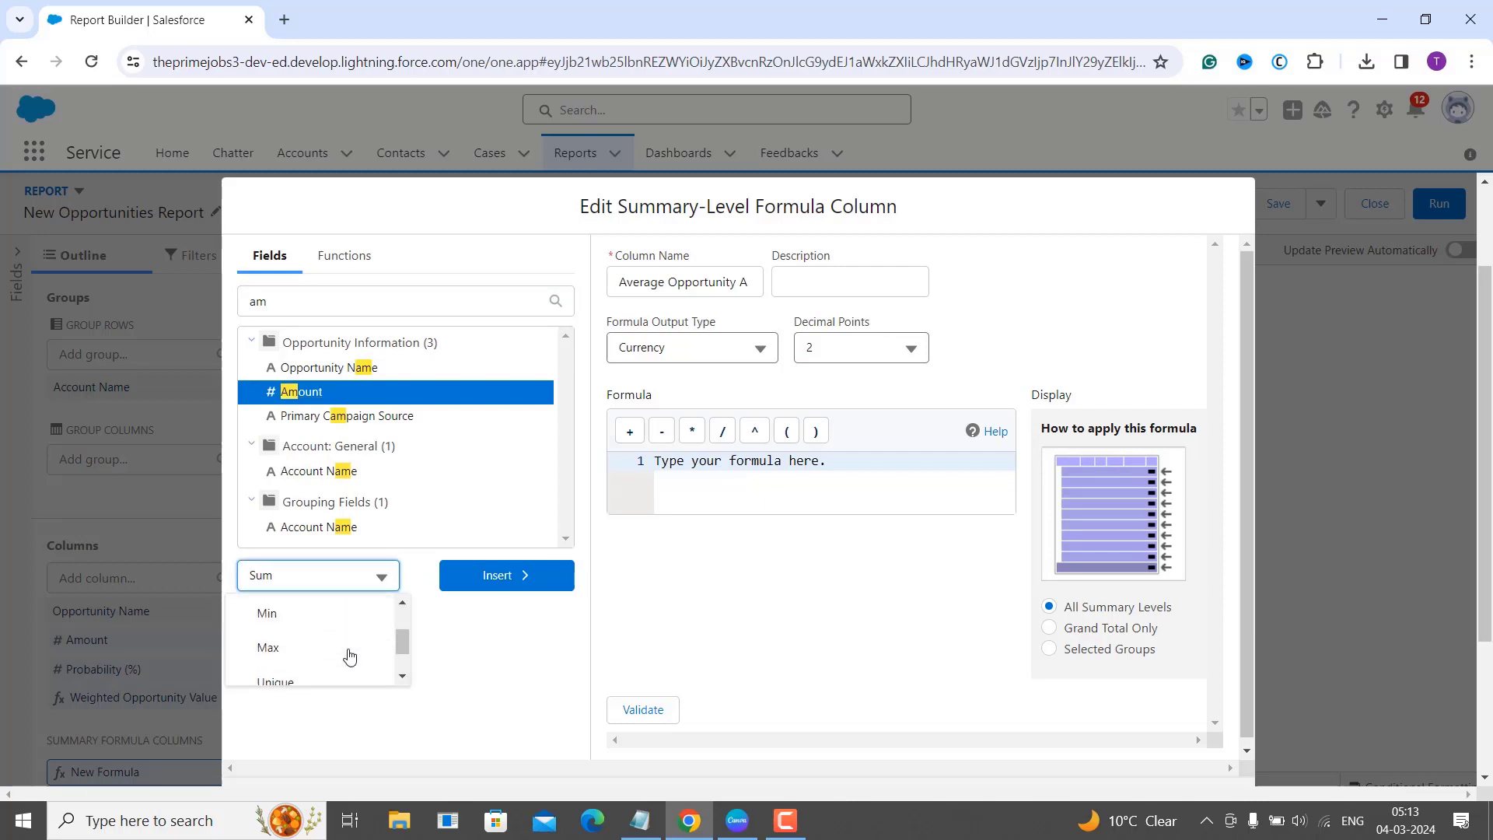
{"action": "scroll", "coordinate": [352, 655], "scroll_direction": "up", "scroll_amount": 3}
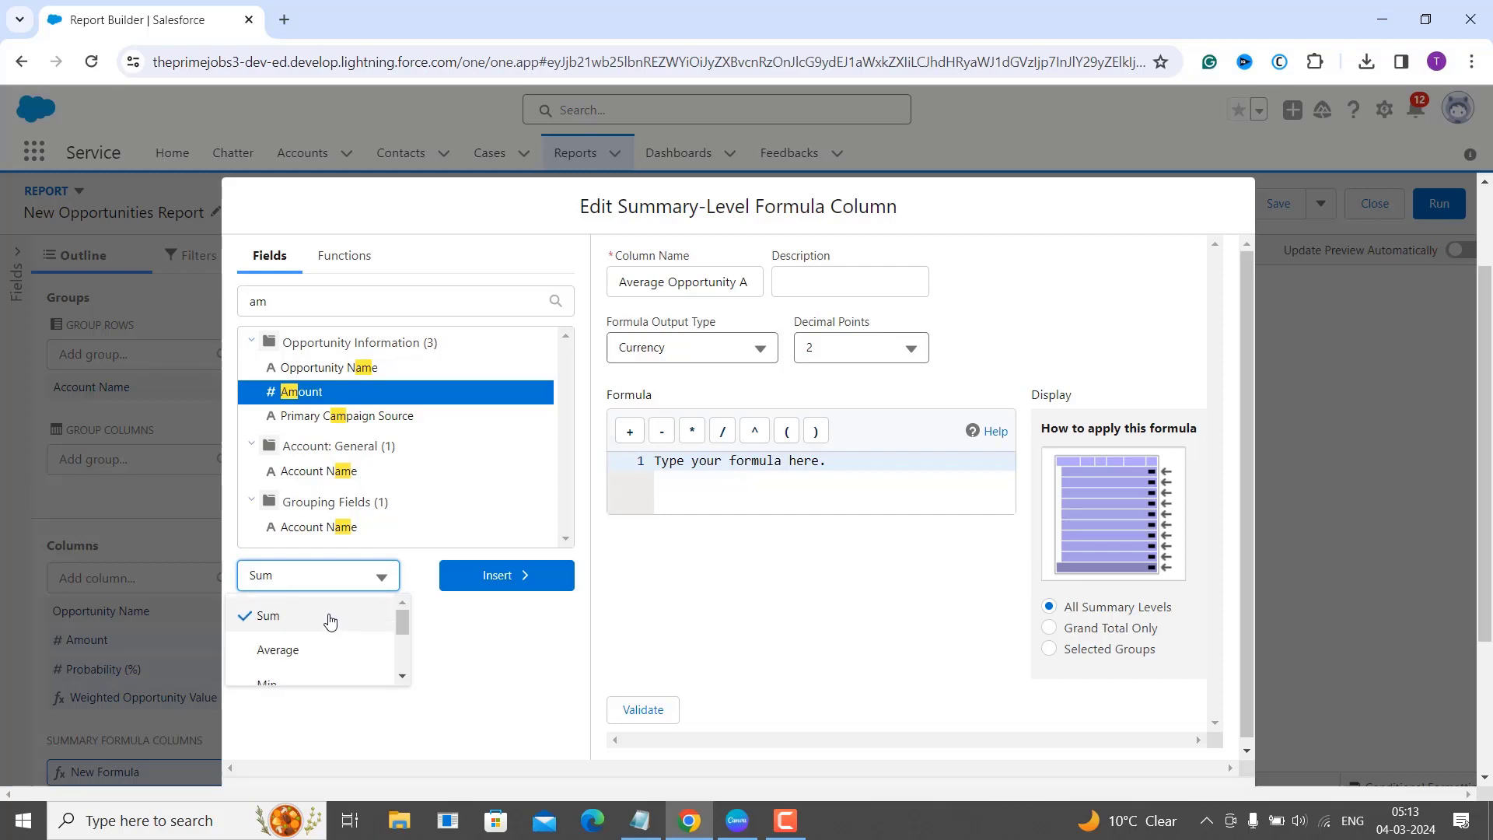
{"action": "left_click", "coordinate": [330, 621]}
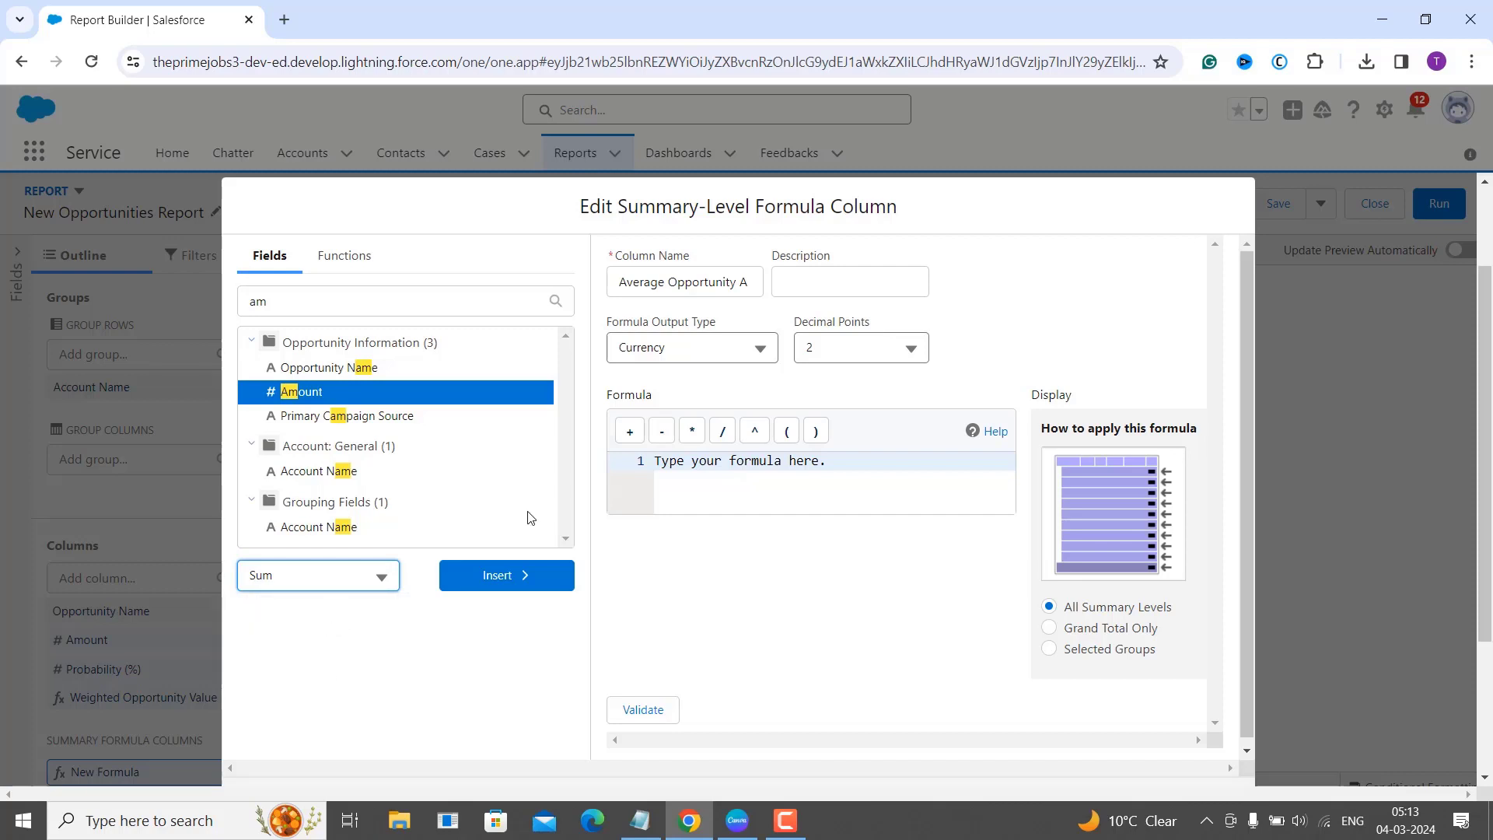
{"action": "left_click", "coordinate": [511, 576]}
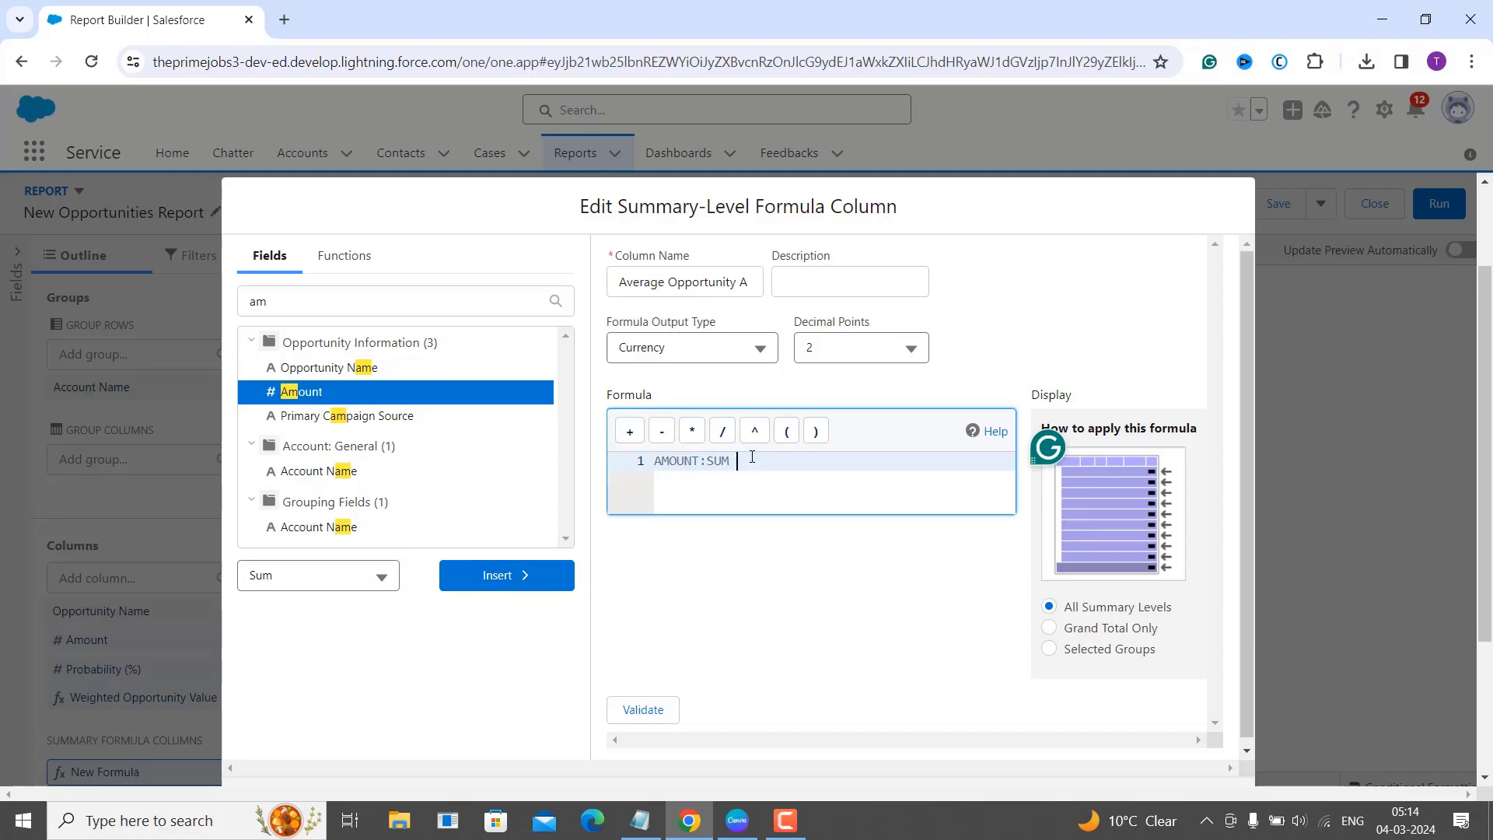
- Complete the formula as AMOUNT:SUM / RowCount by adding the division operator and inserting Record Count, and validate it
{"action": "left_click", "coordinate": [732, 433]}
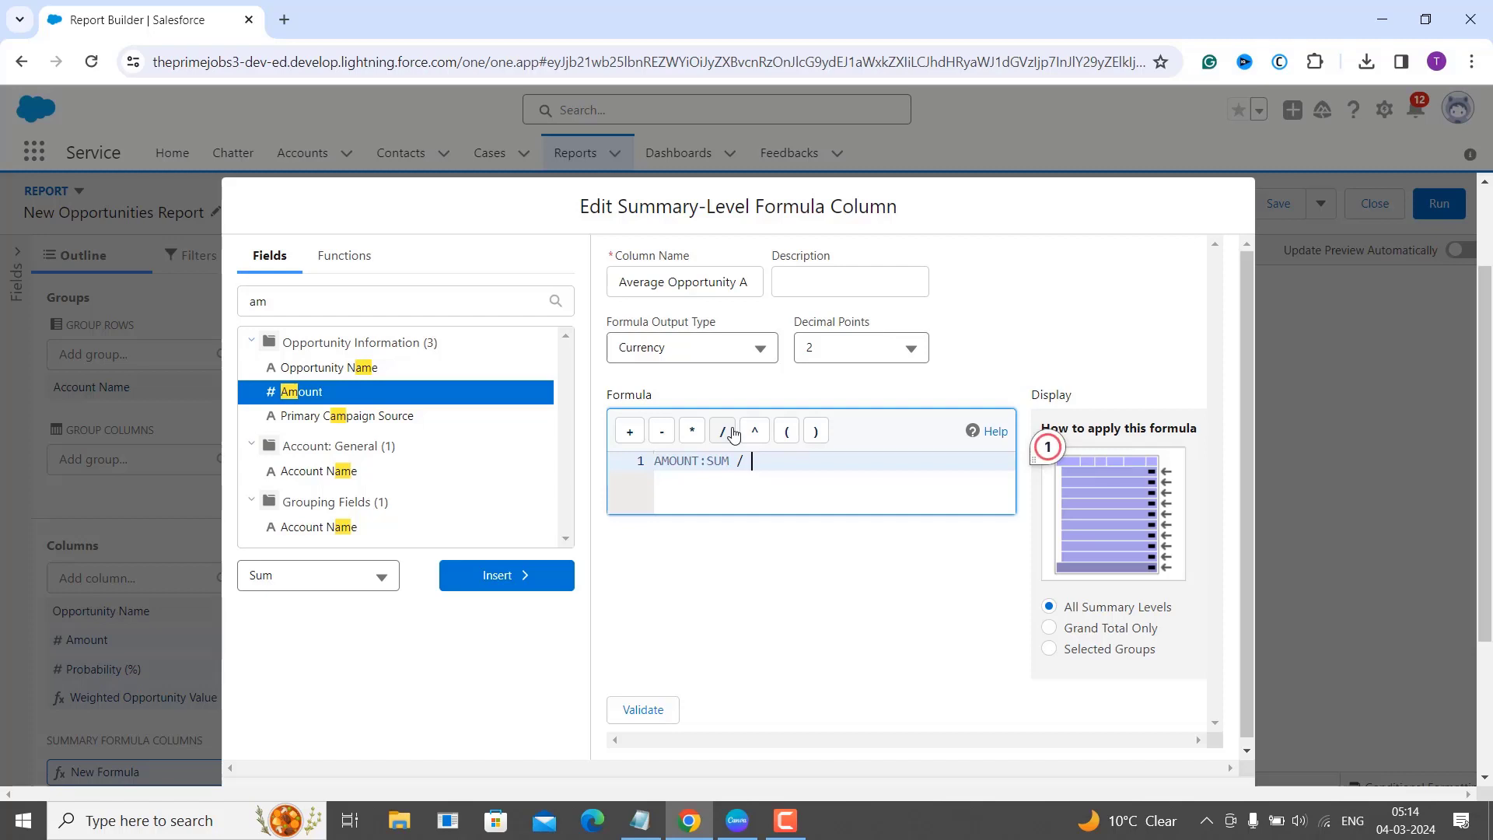
{"action": "left_click", "coordinate": [413, 299]}
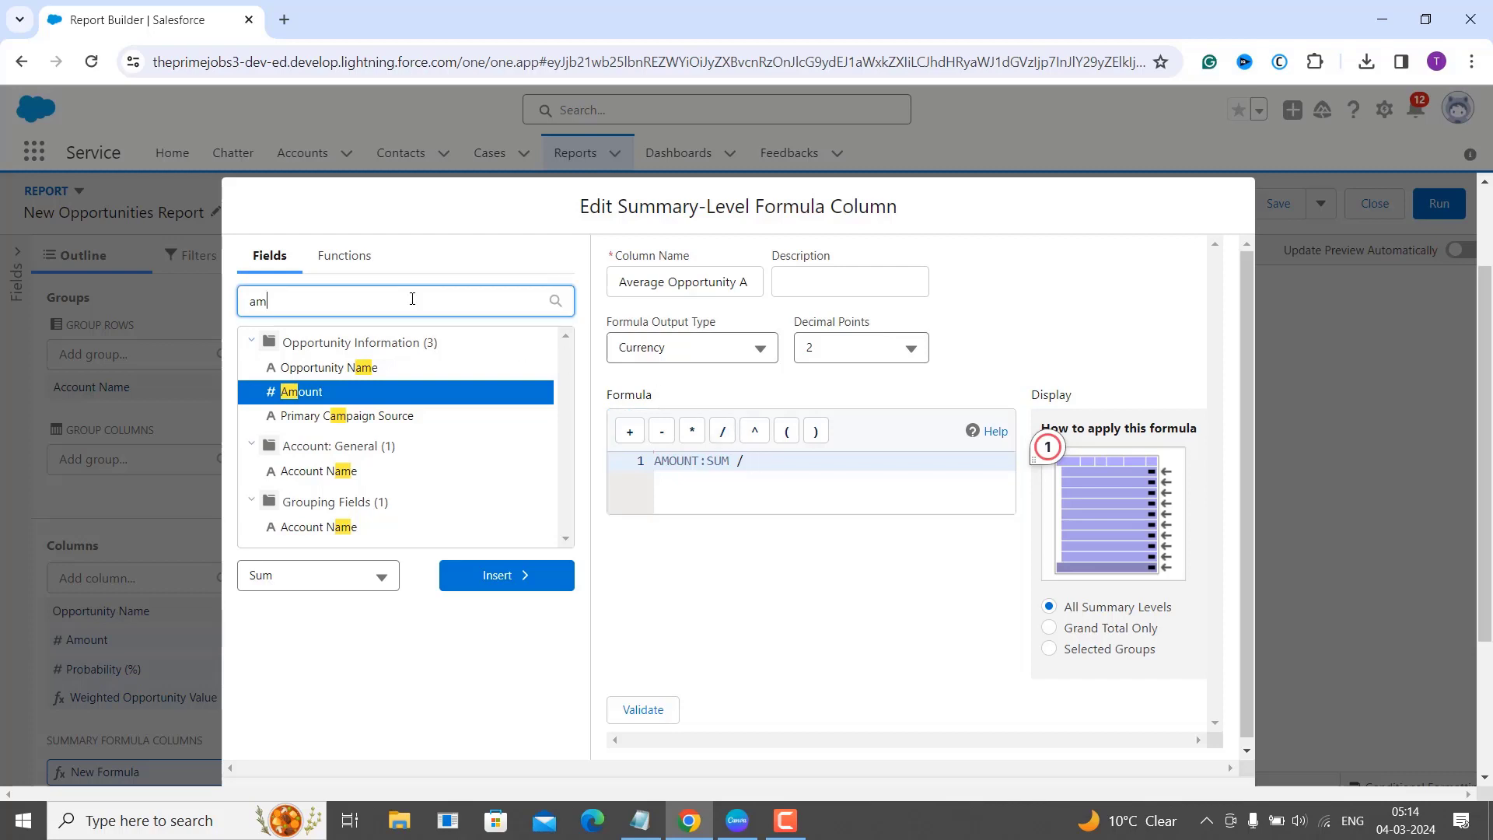
{"action": "key", "text": "BackSpace"}
{"action": "key", "text": "BackSpace"}
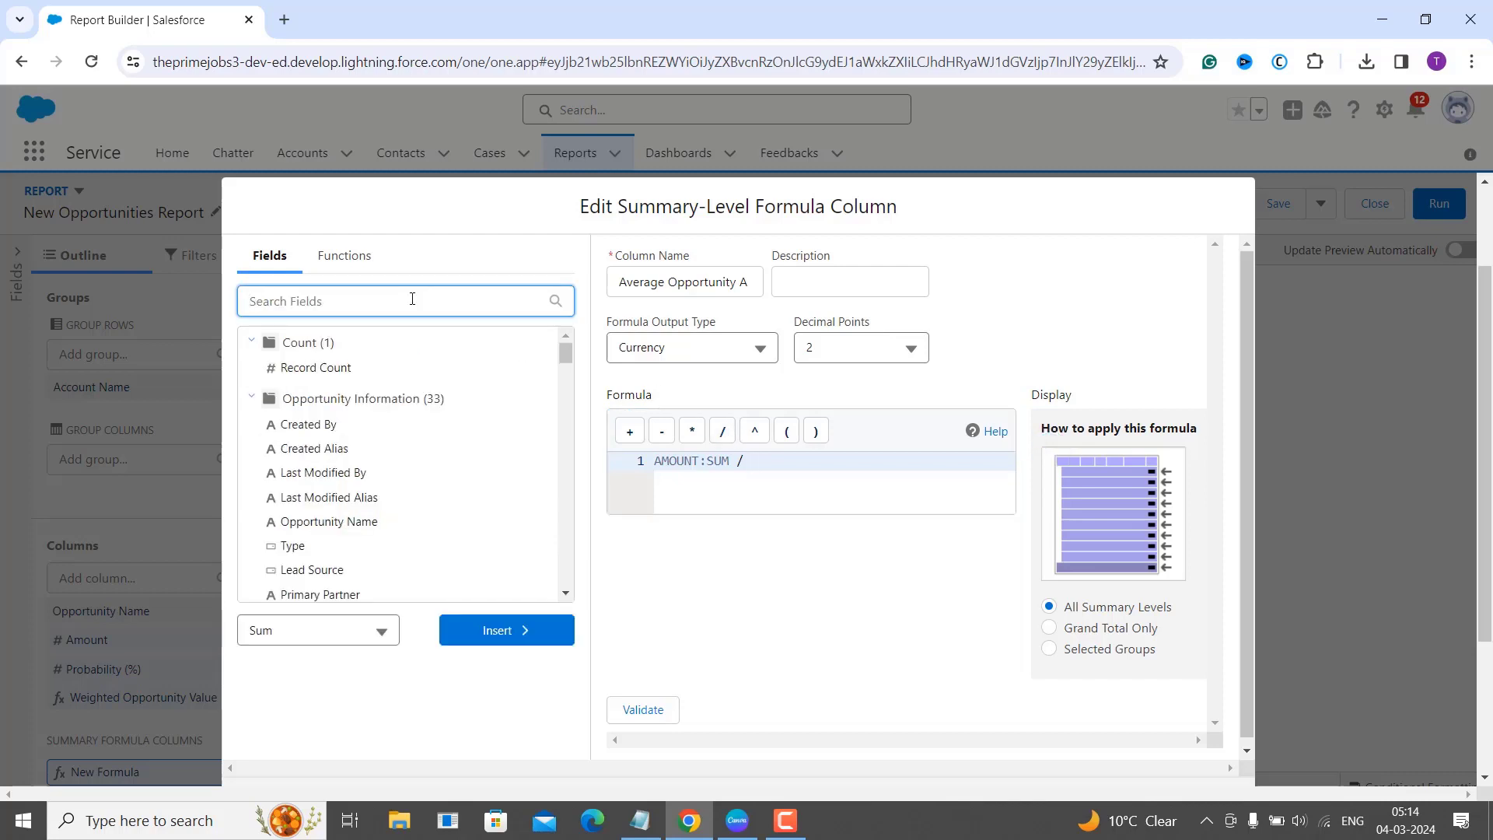
{"action": "left_click", "coordinate": [308, 373]}
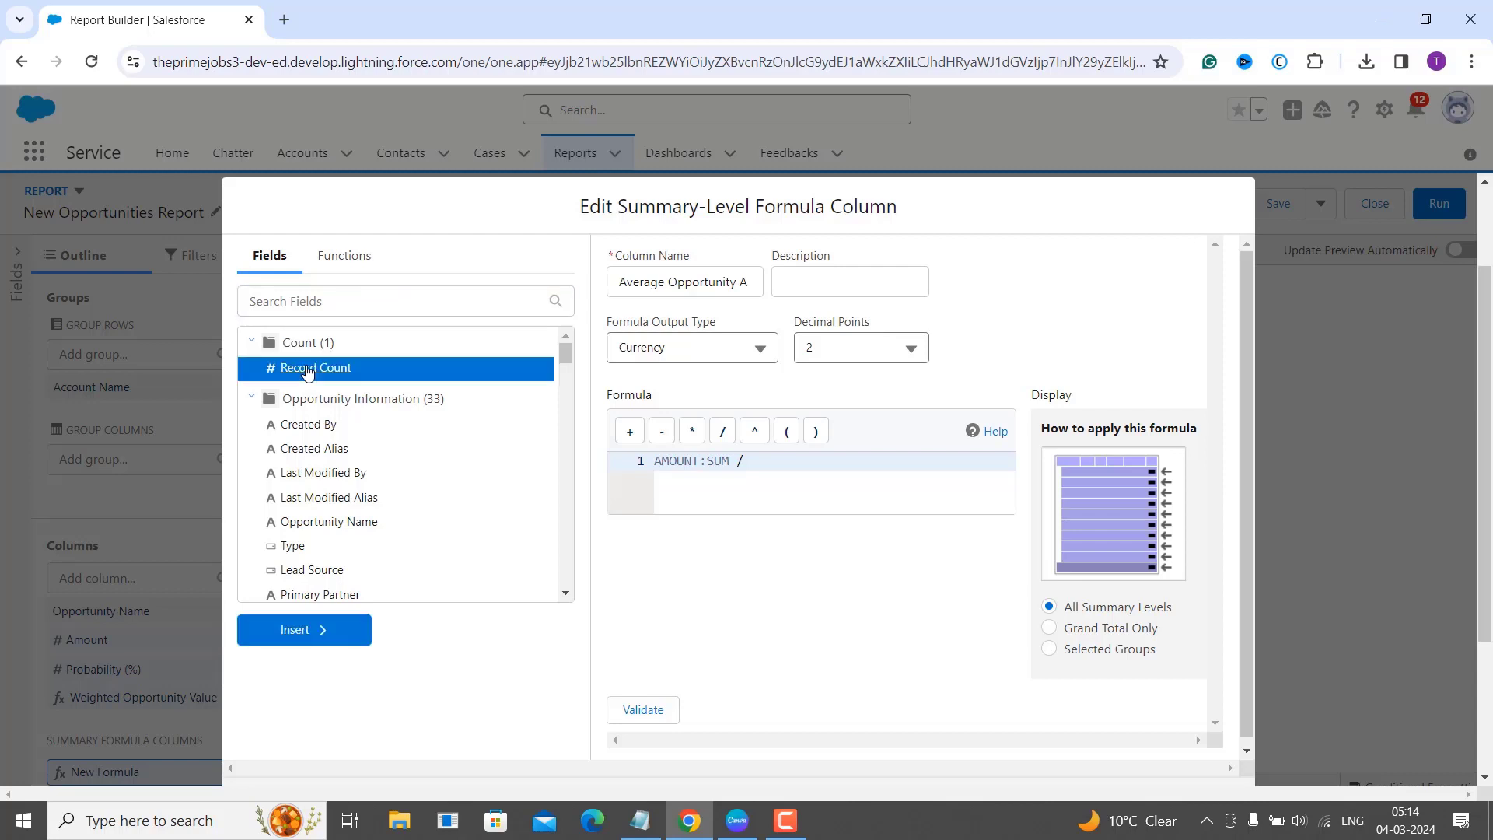
{"action": "left_click", "coordinate": [310, 631]}
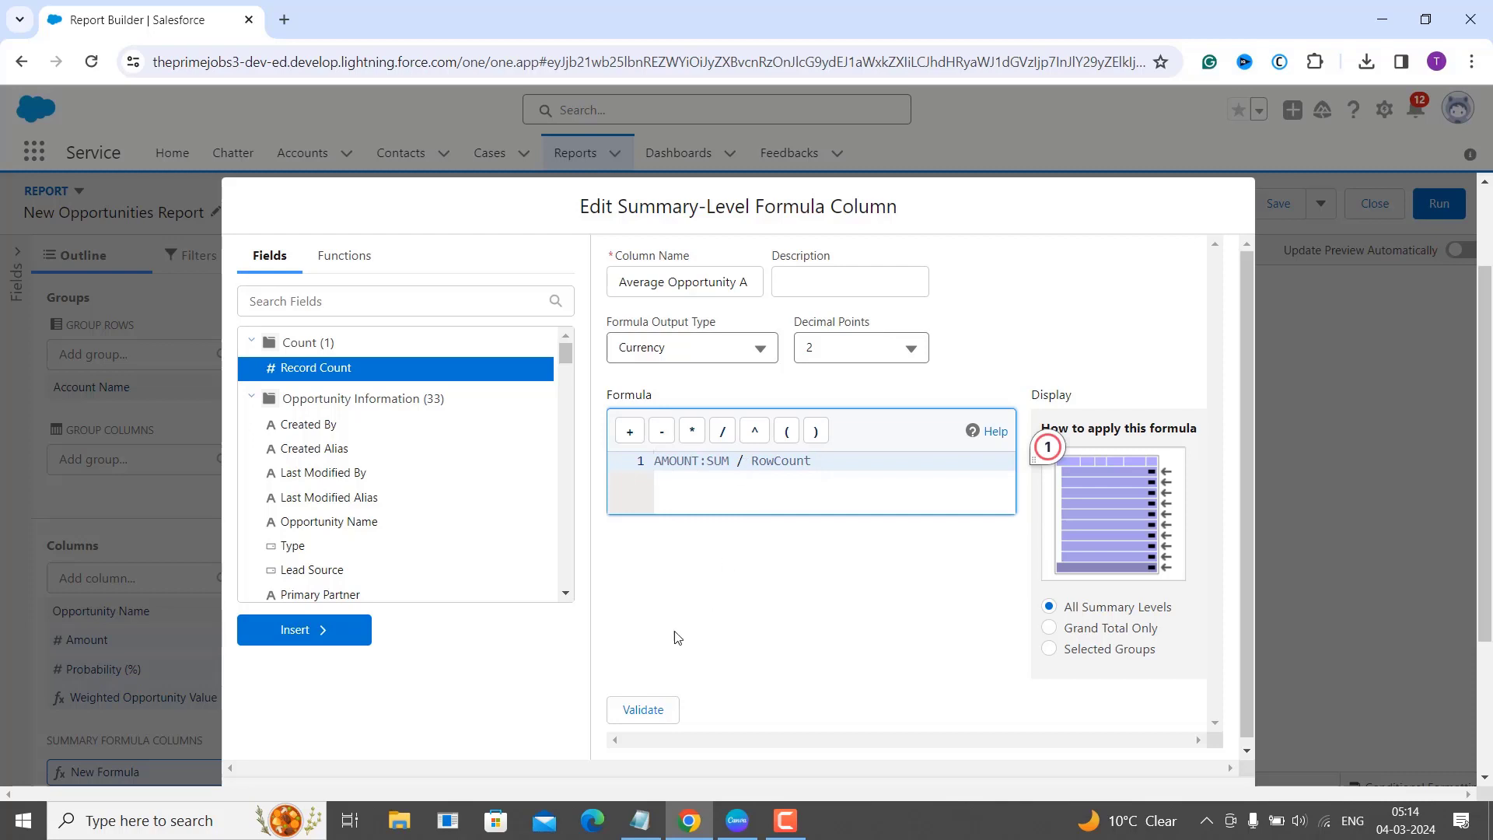
{"action": "left_click", "coordinate": [642, 710]}
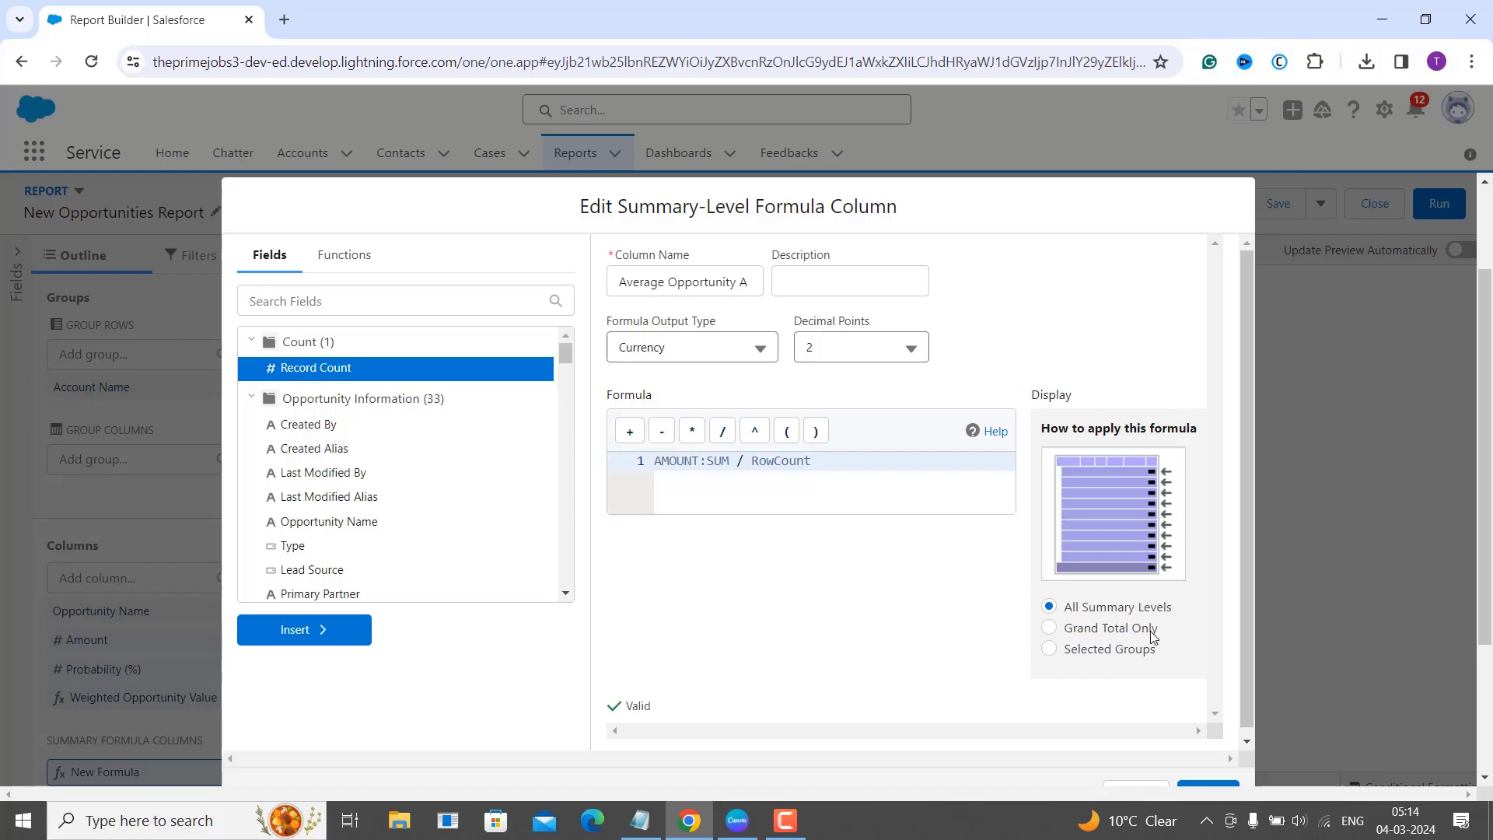
- Set the summary formula to display for selected groups, with Account Name as the row group
{"action": "left_click", "coordinate": [1070, 652]}
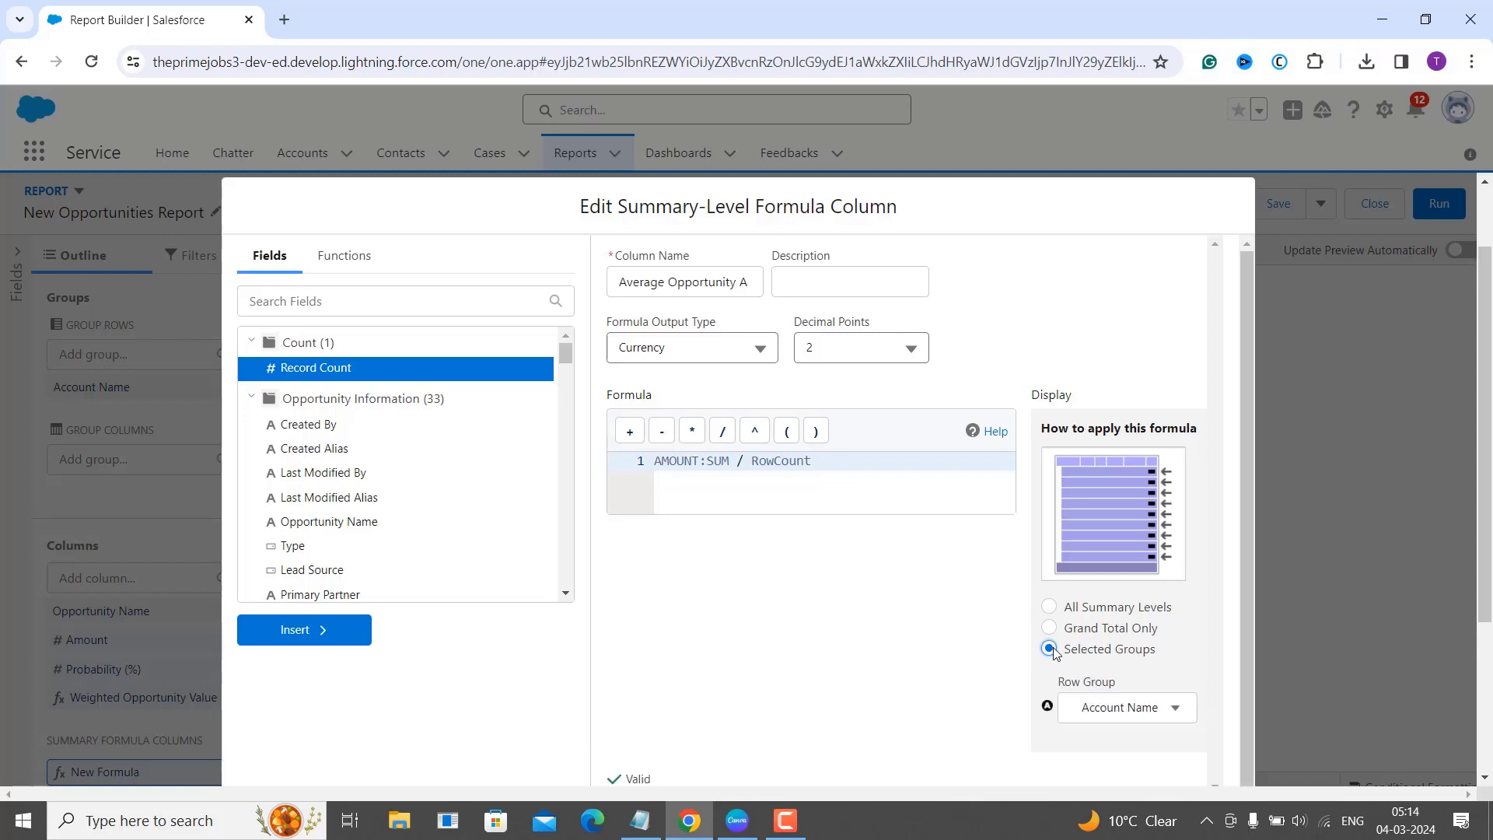
{"action": "left_click", "coordinate": [1142, 700]}
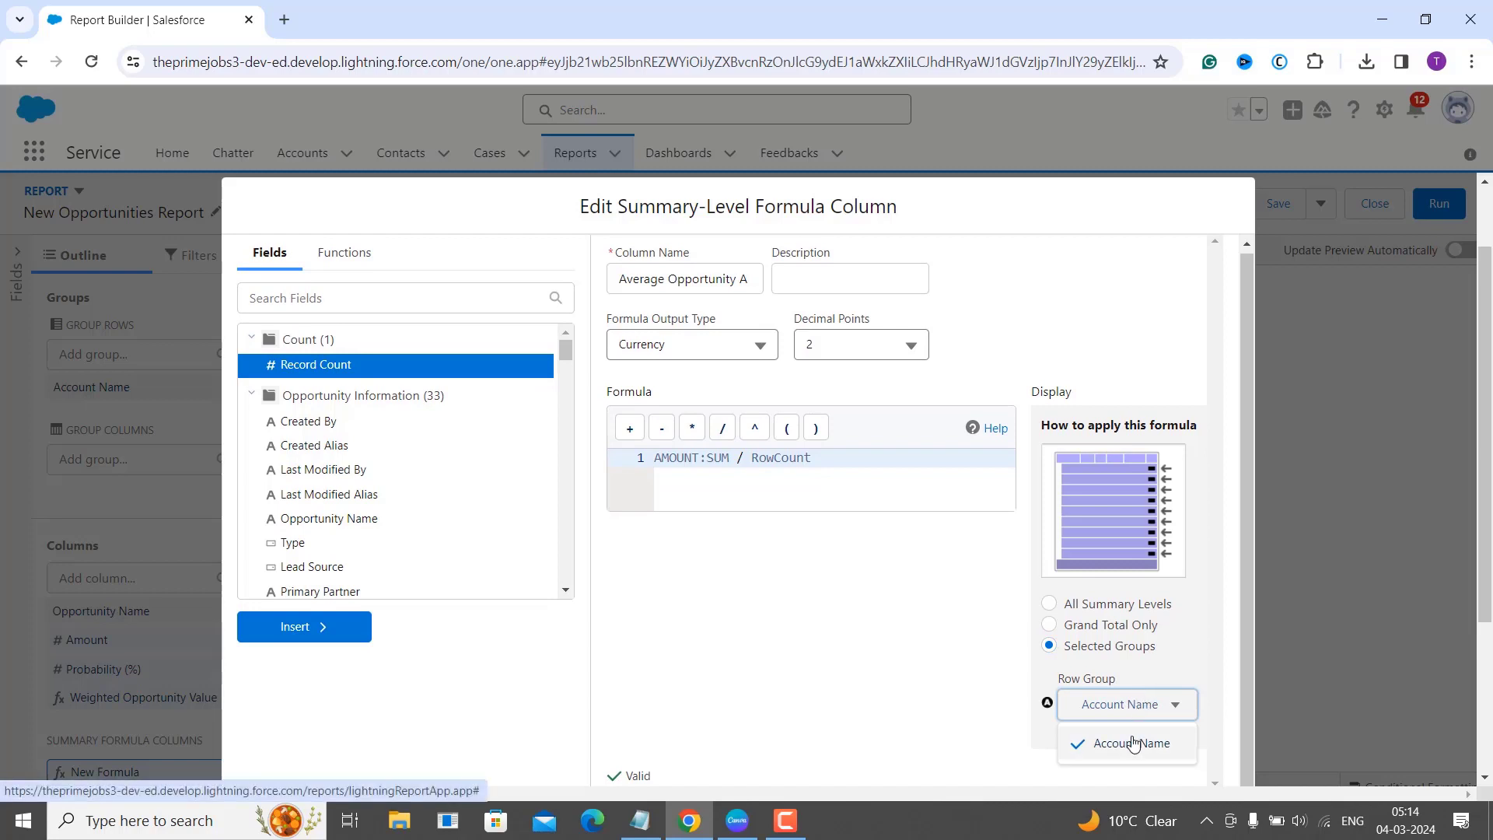
{"action": "left_click", "coordinate": [1134, 740]}
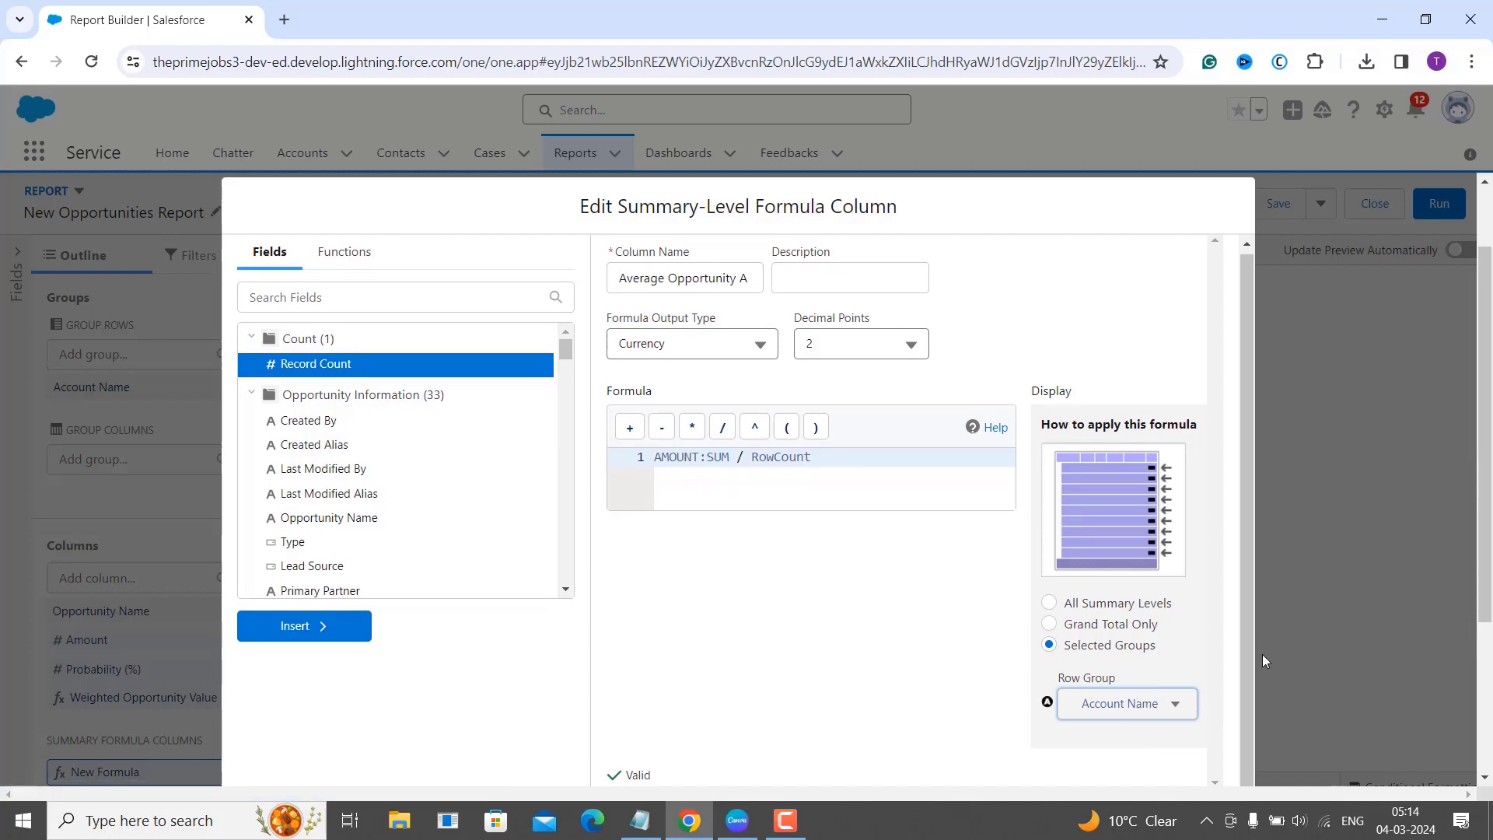
- Apply the Average Opportunity Amount formula column and refresh the report preview
{"action": "left_click_drag", "start_coordinate": [1247, 673], "coordinate": [1243, 754]}
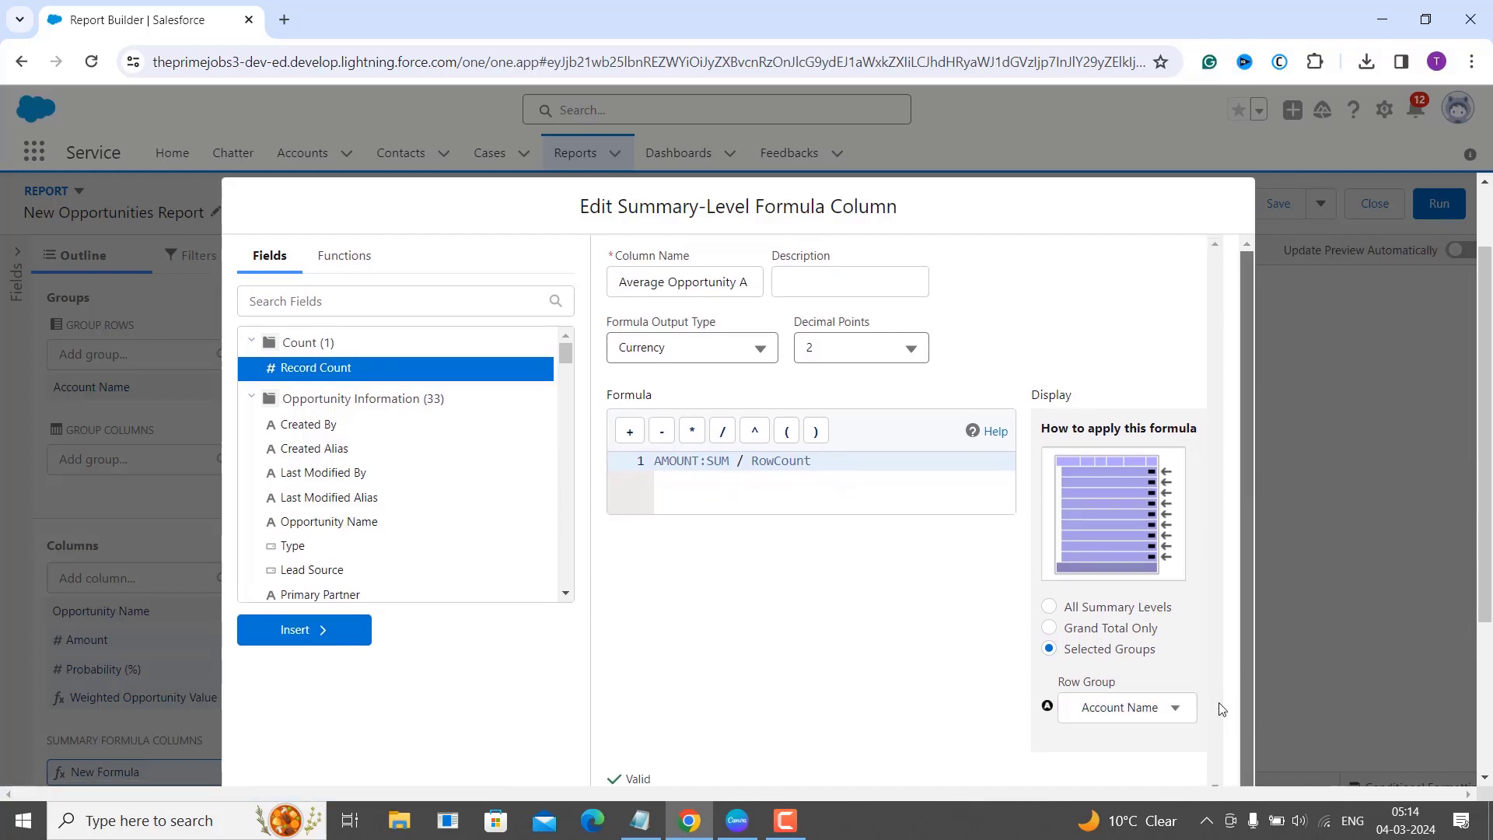
{"action": "key", "text": "ctrl+minus"}
{"action": "key", "text": "ctrl+minus"}
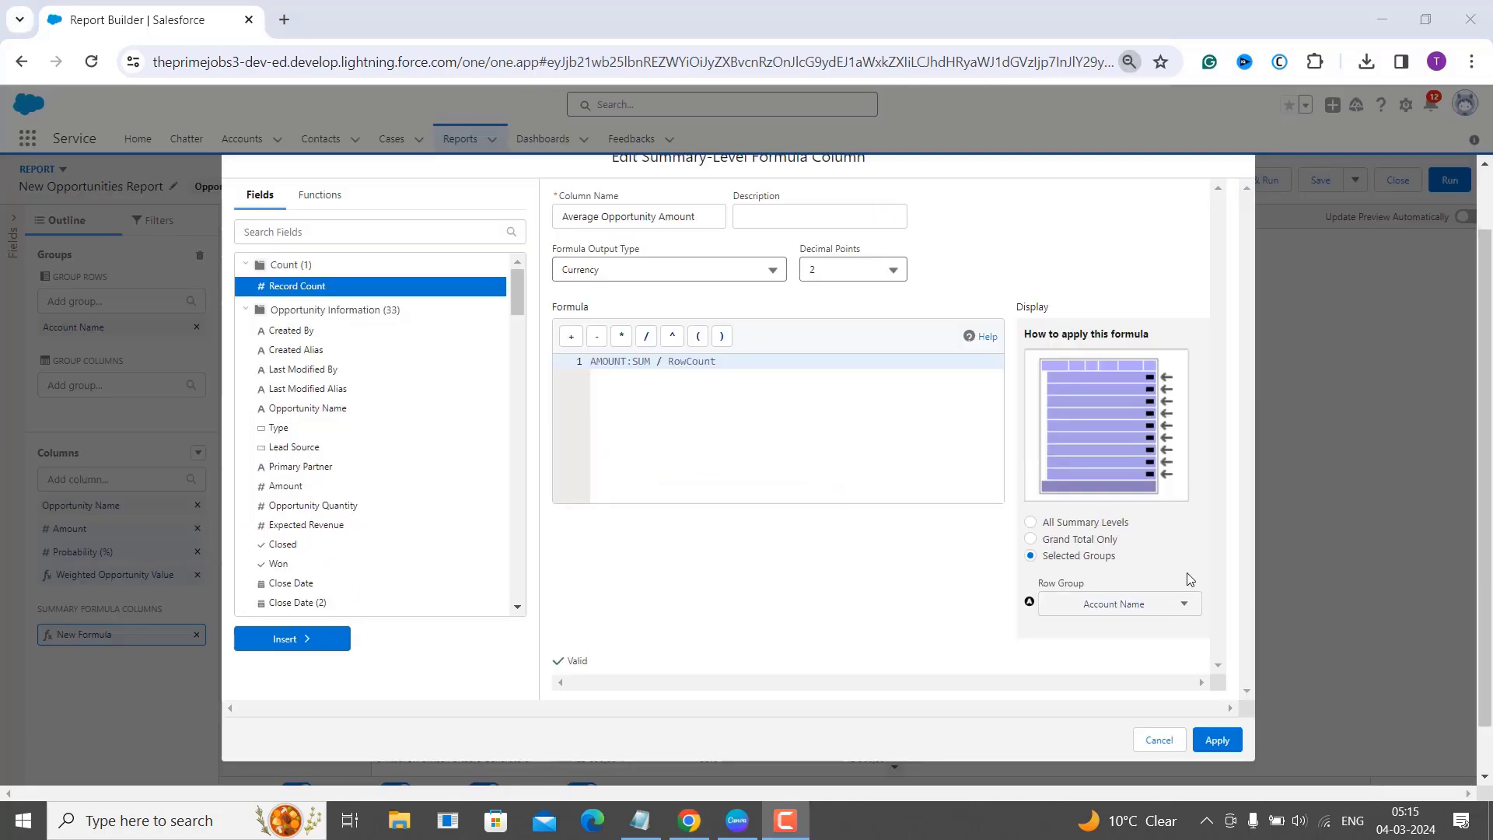
{"action": "left_click", "coordinate": [1207, 740]}
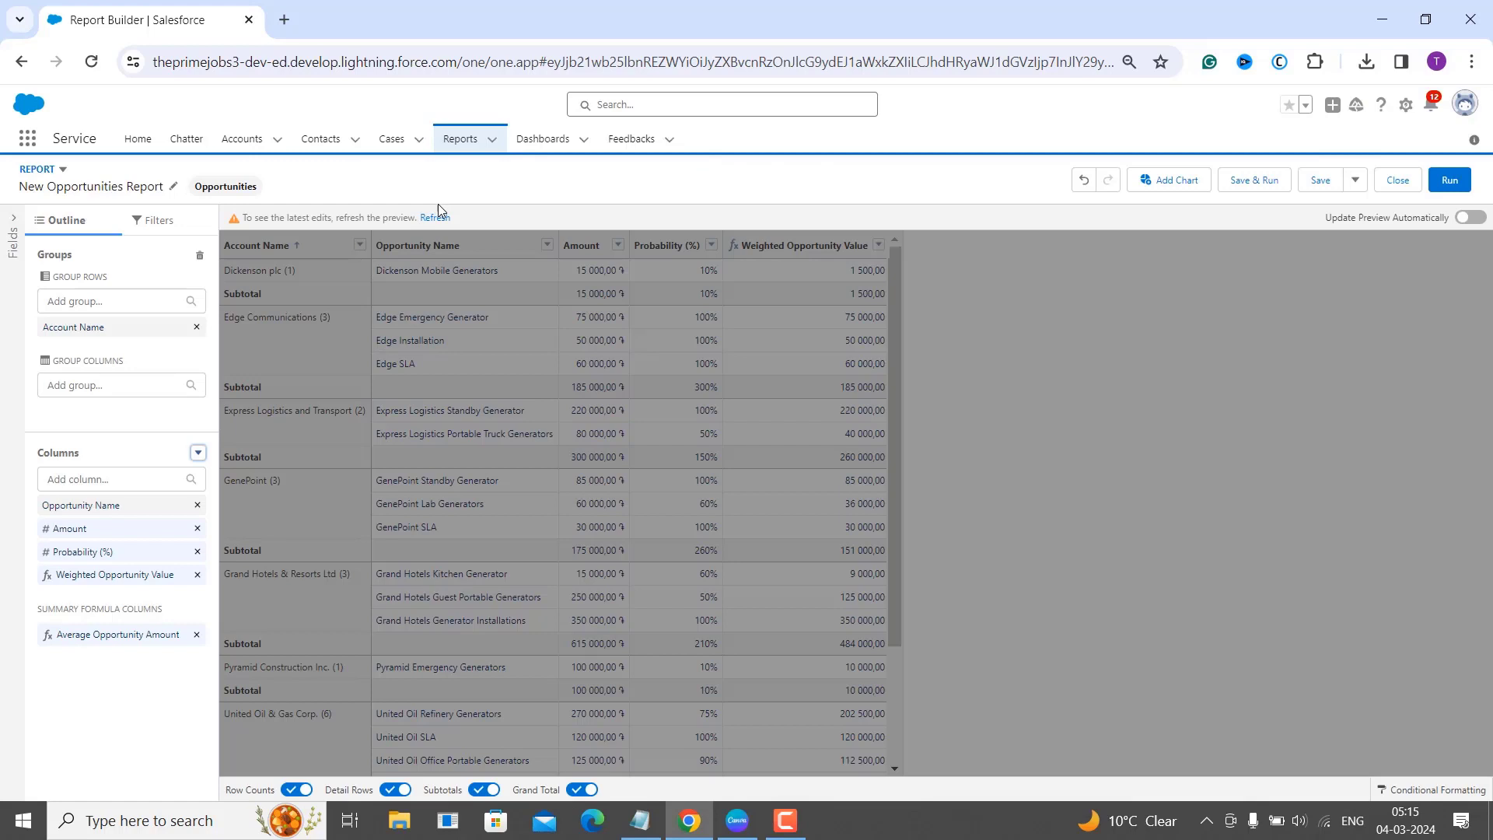
{"action": "left_click", "coordinate": [444, 220]}
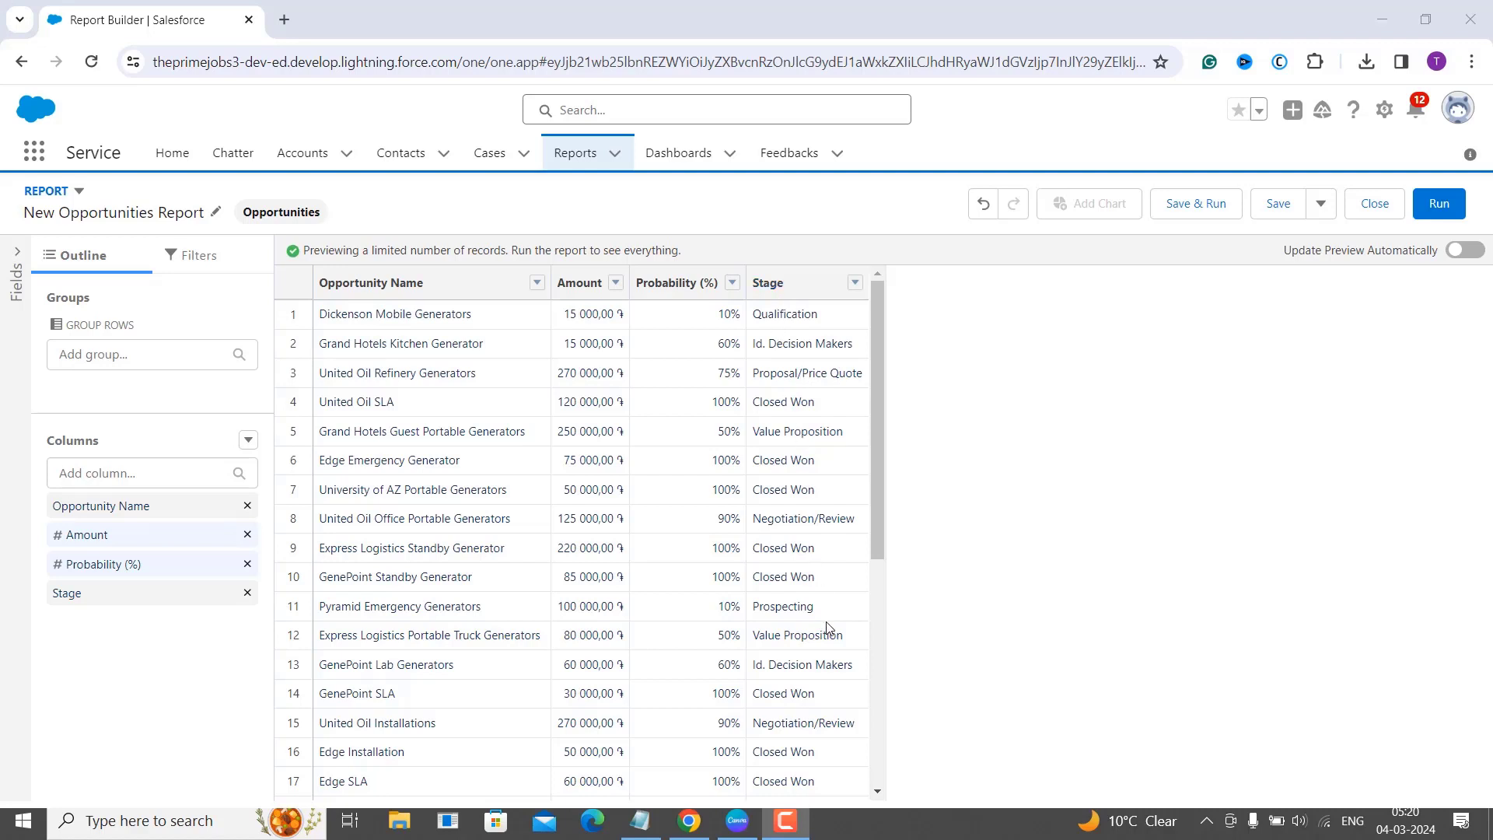
- Group the report rows by Stage, refresh the preview and look through the grouped opportunities
{"action": "scroll", "coordinate": [827, 627], "scroll_direction": "down", "scroll_amount": 1}
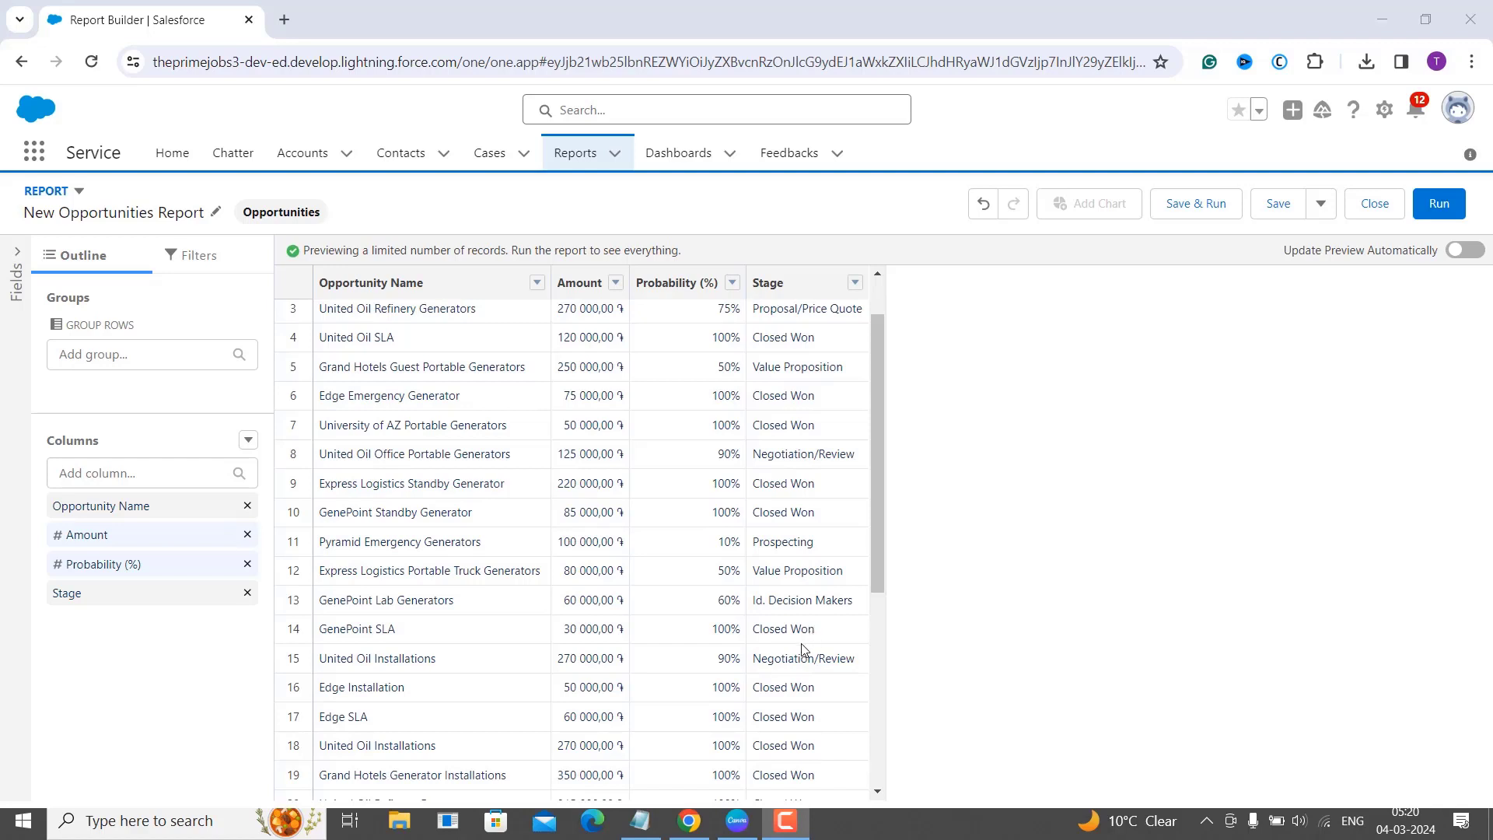
{"action": "scroll", "coordinate": [805, 645], "scroll_direction": "down", "scroll_amount": 4}
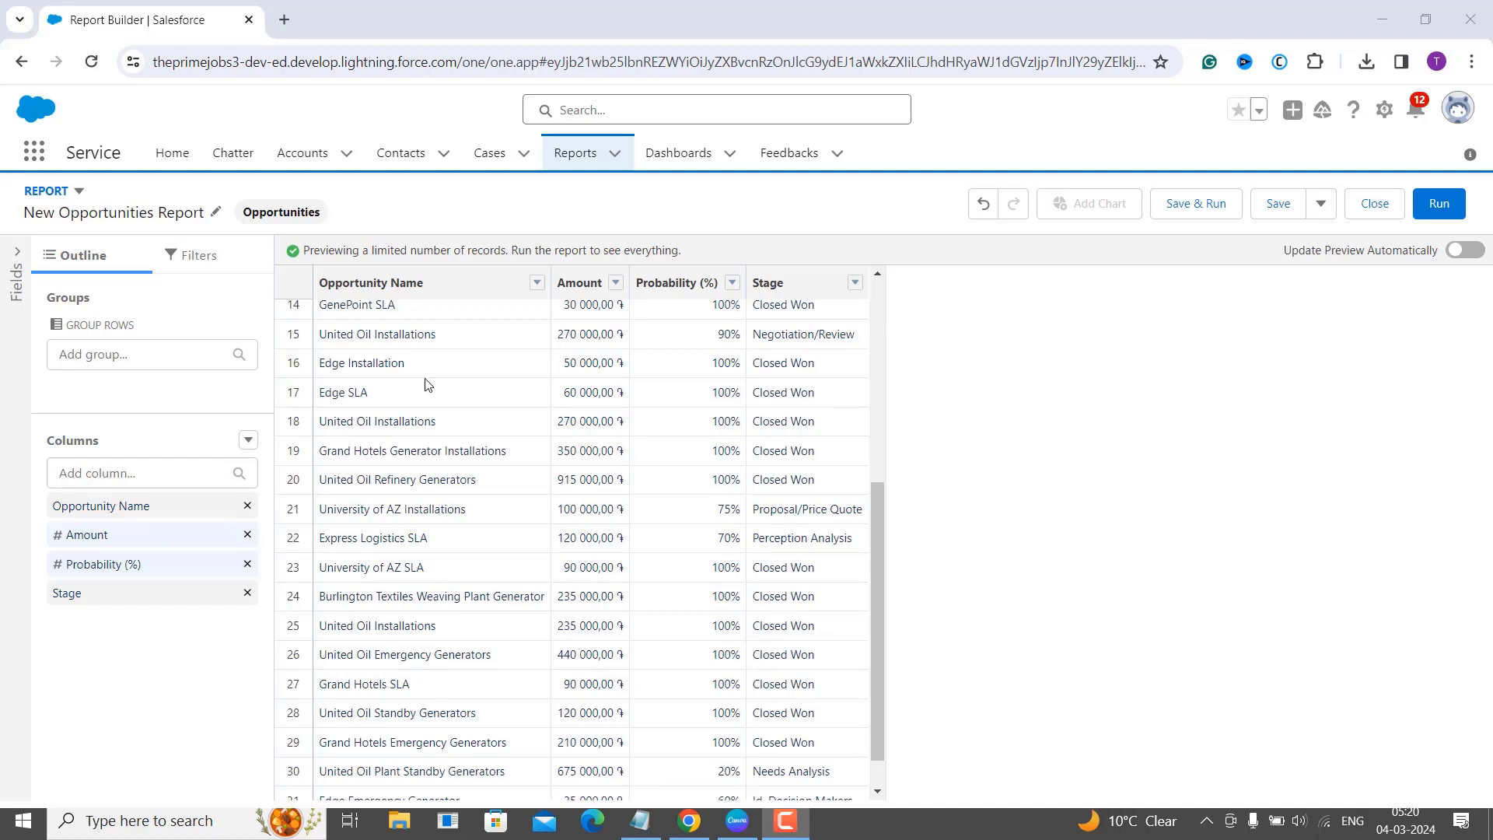
{"action": "left_click", "coordinate": [151, 356]}
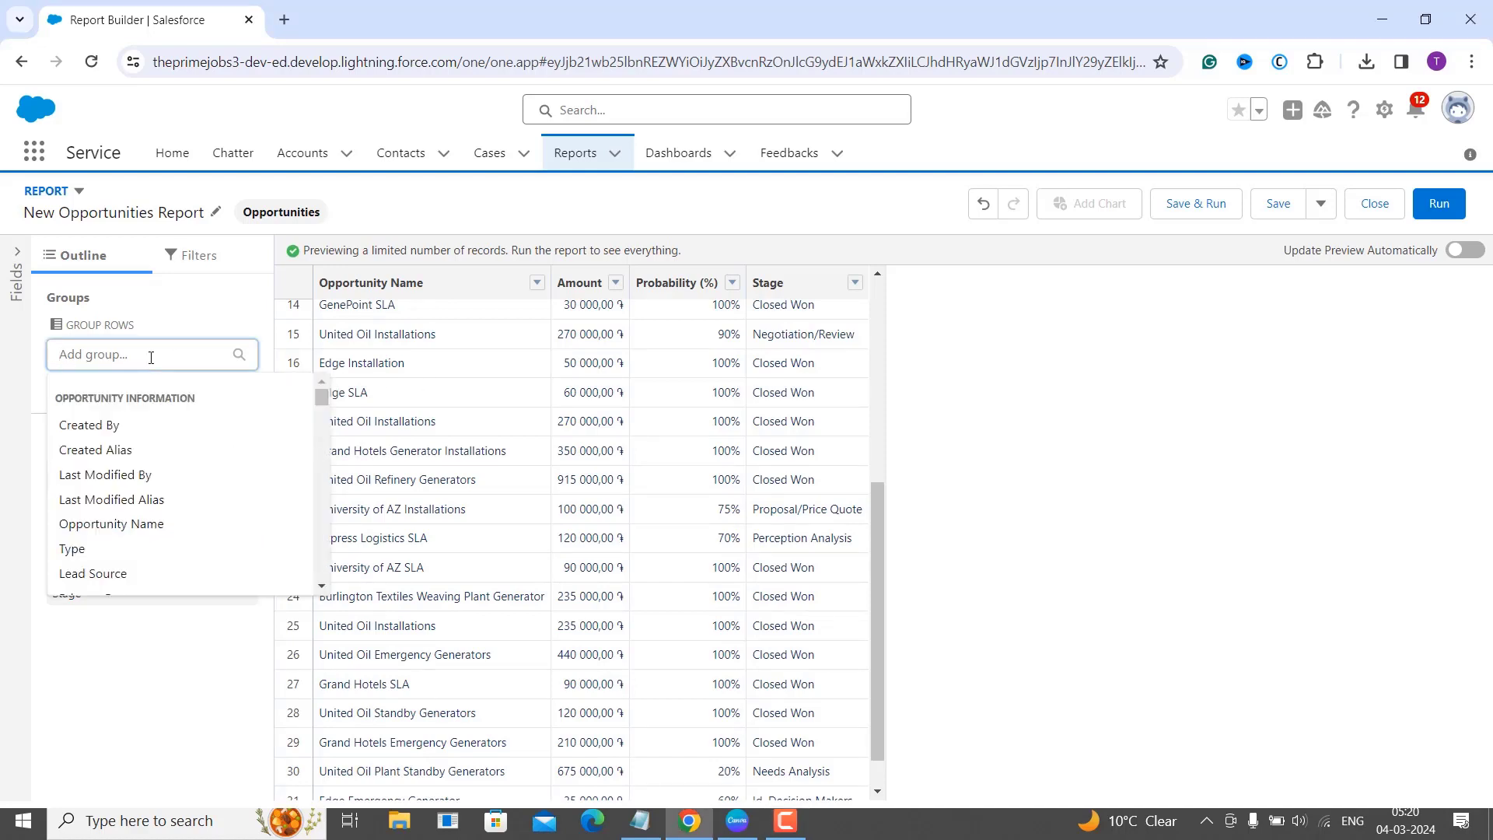
{"action": "type", "text": "sta"}
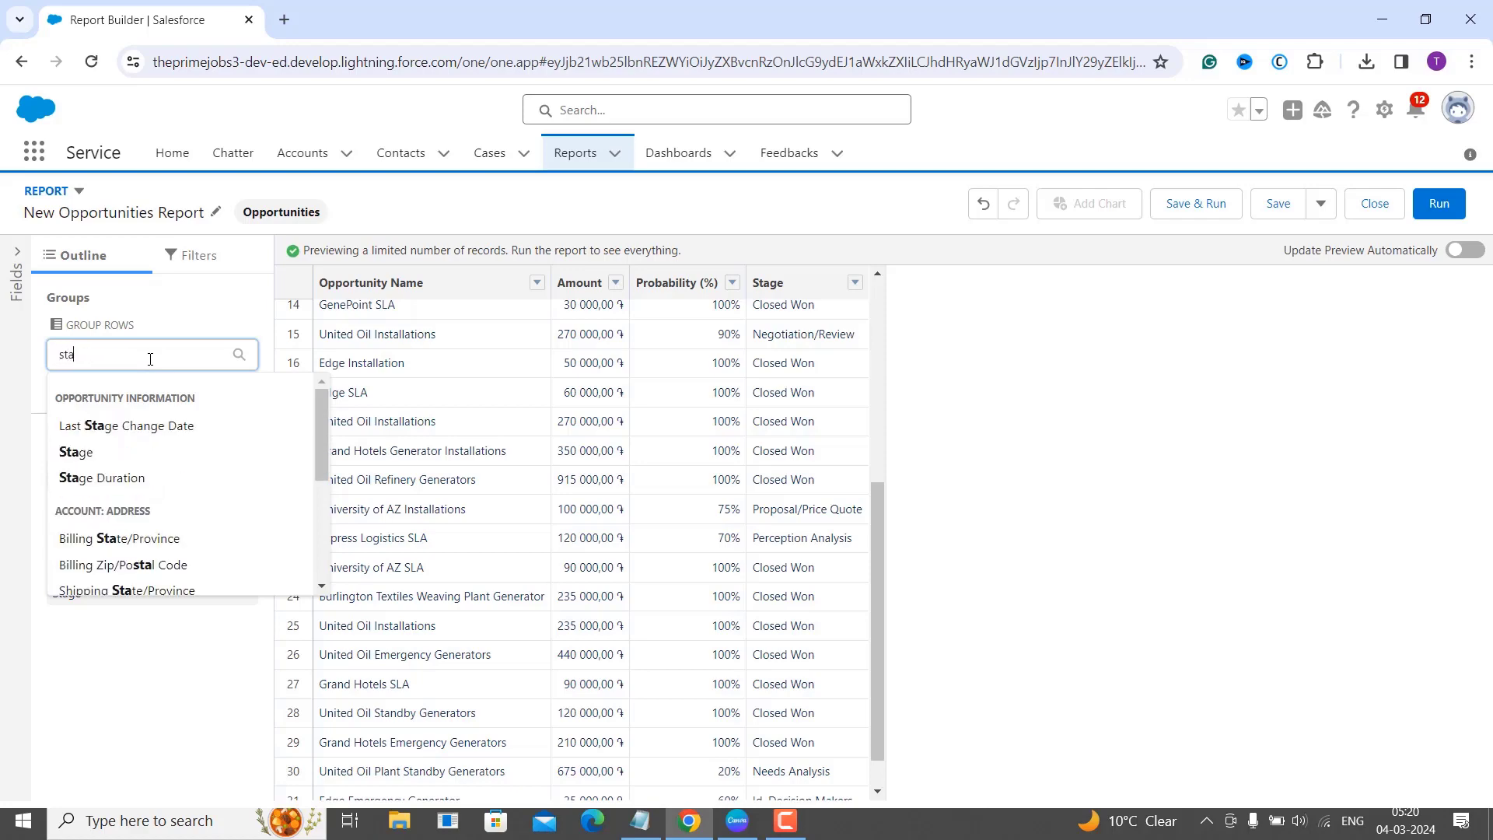
{"action": "left_click", "coordinate": [76, 453]}
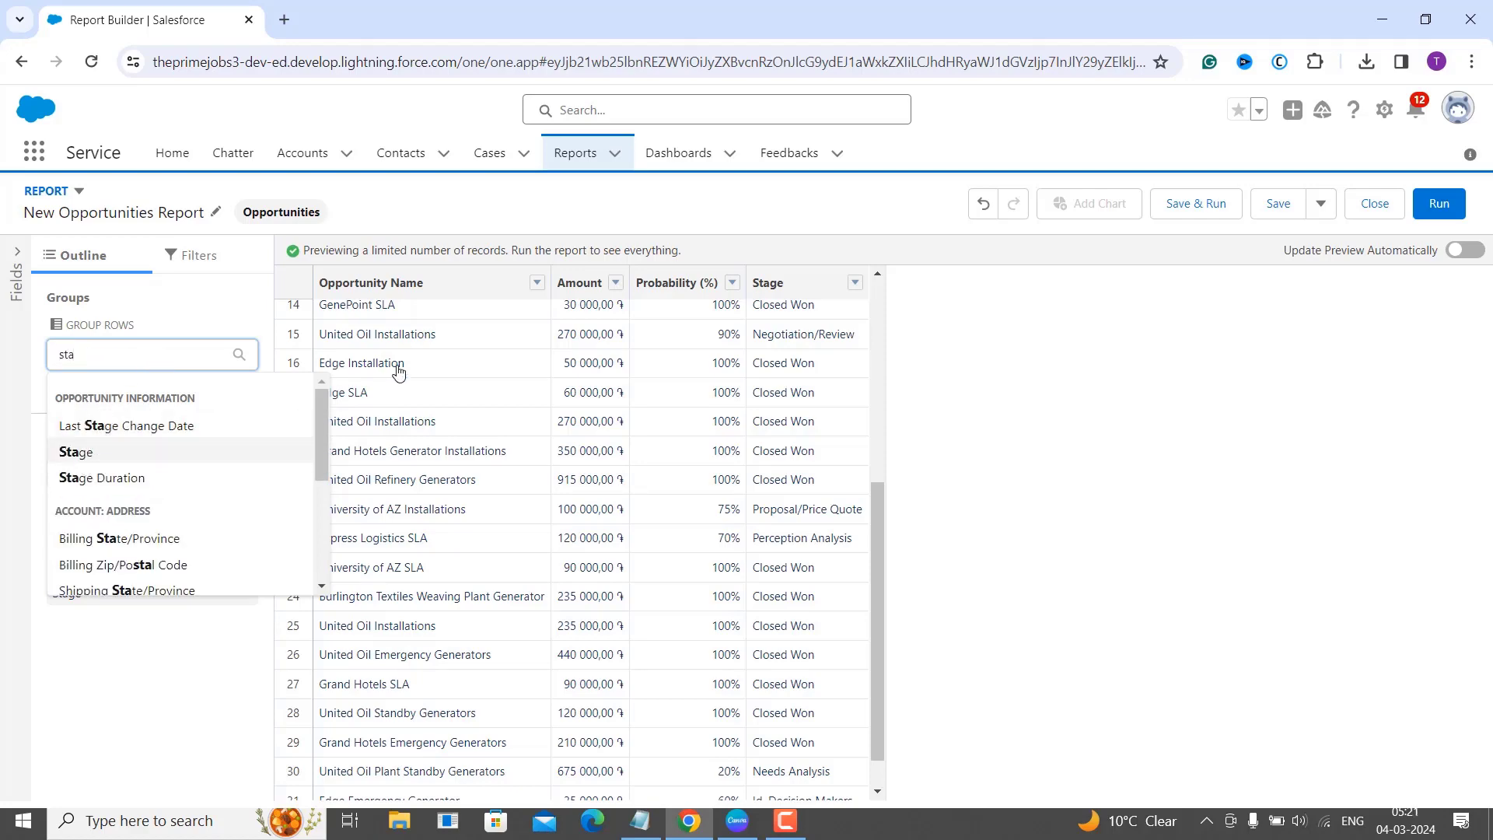
{"action": "left_click", "coordinate": [543, 250]}
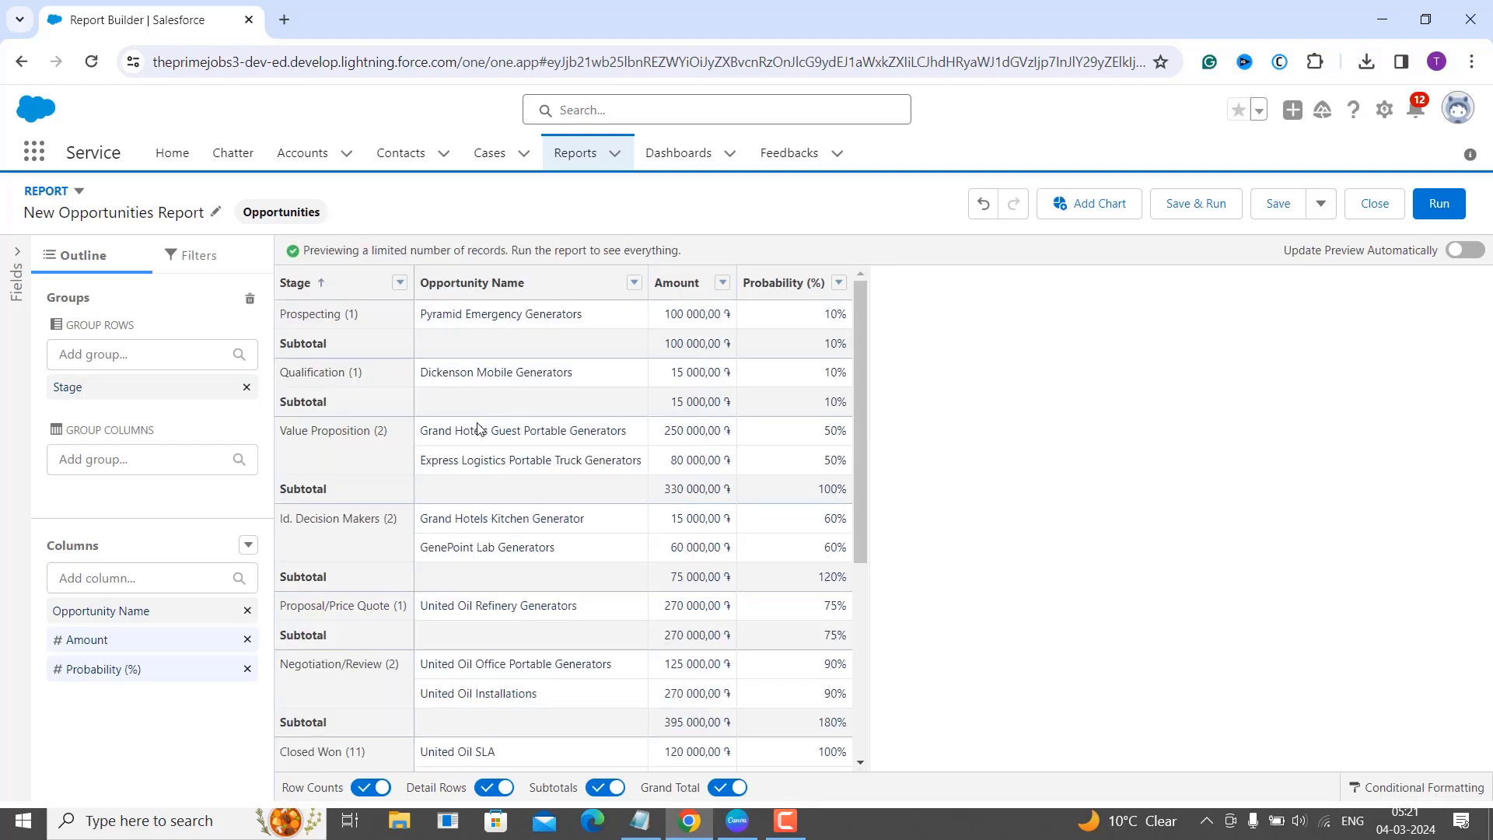
{"action": "scroll", "coordinate": [345, 467], "scroll_direction": "down", "scroll_amount": 2}
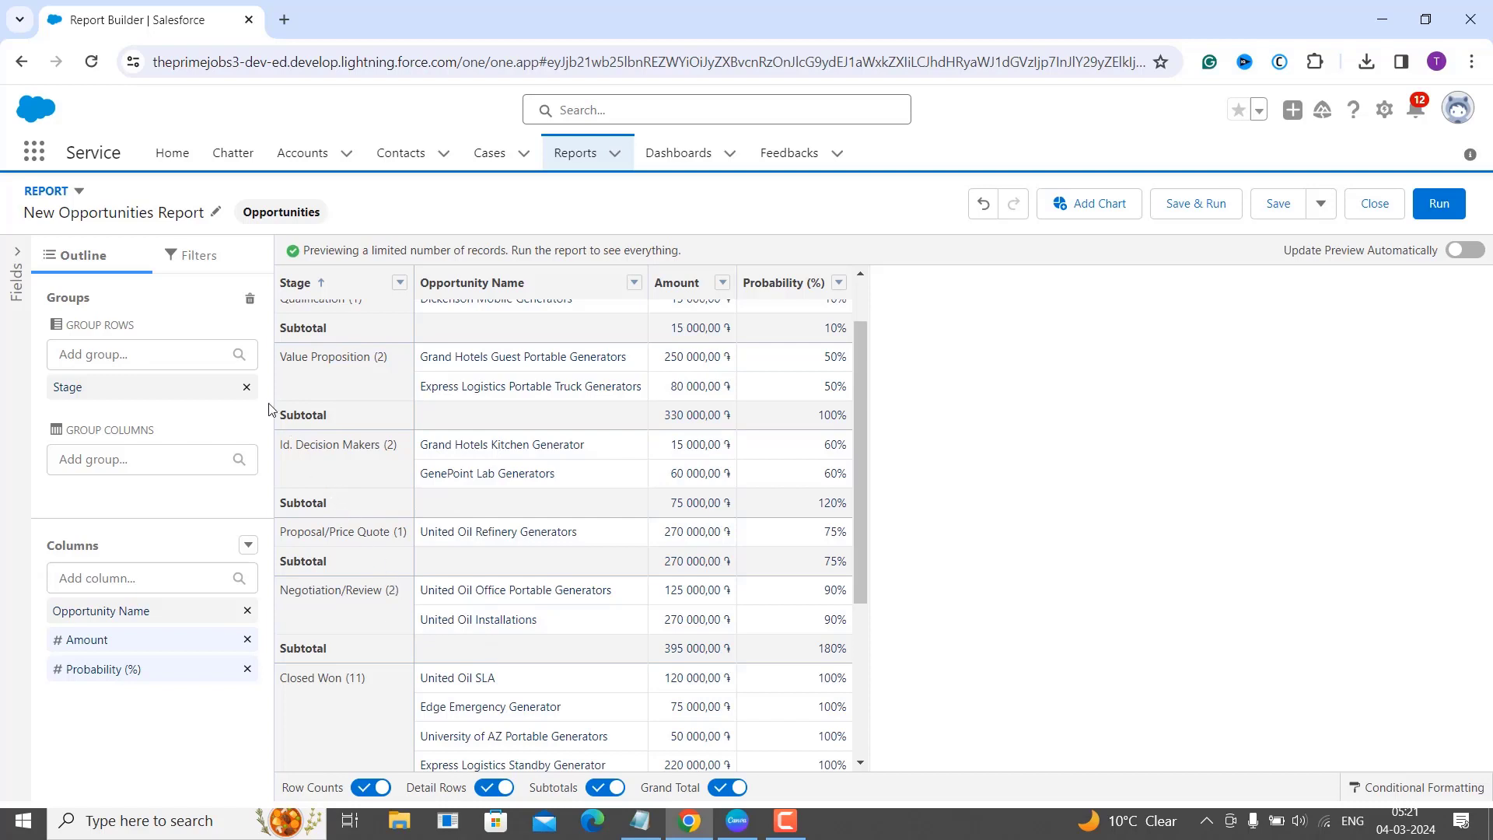
- Remove the Stage row grouping, refresh the preview and add Stage back as a regular column
{"action": "left_click", "coordinate": [247, 387]}
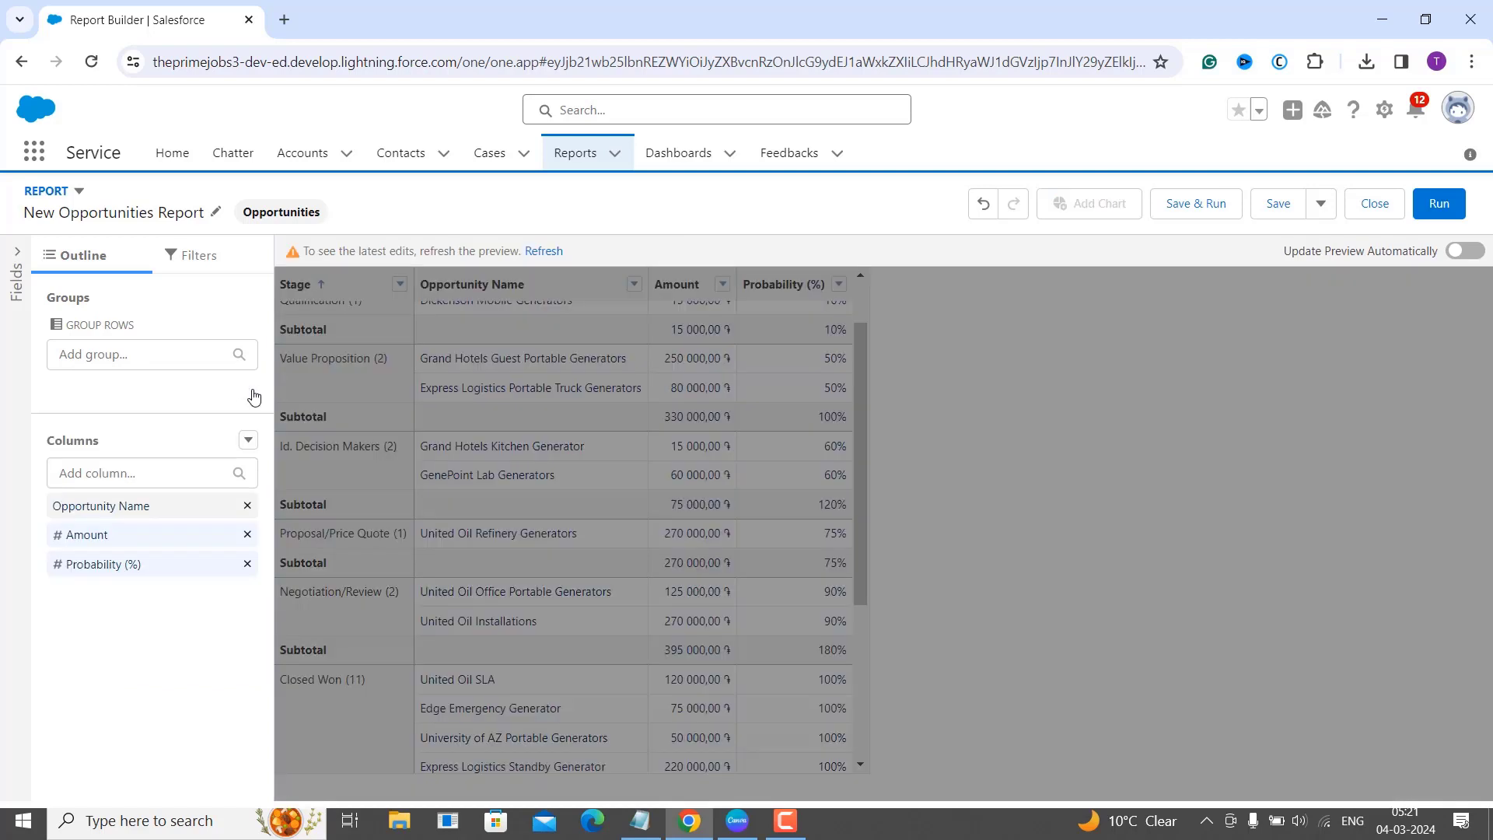
{"action": "left_click", "coordinate": [539, 251]}
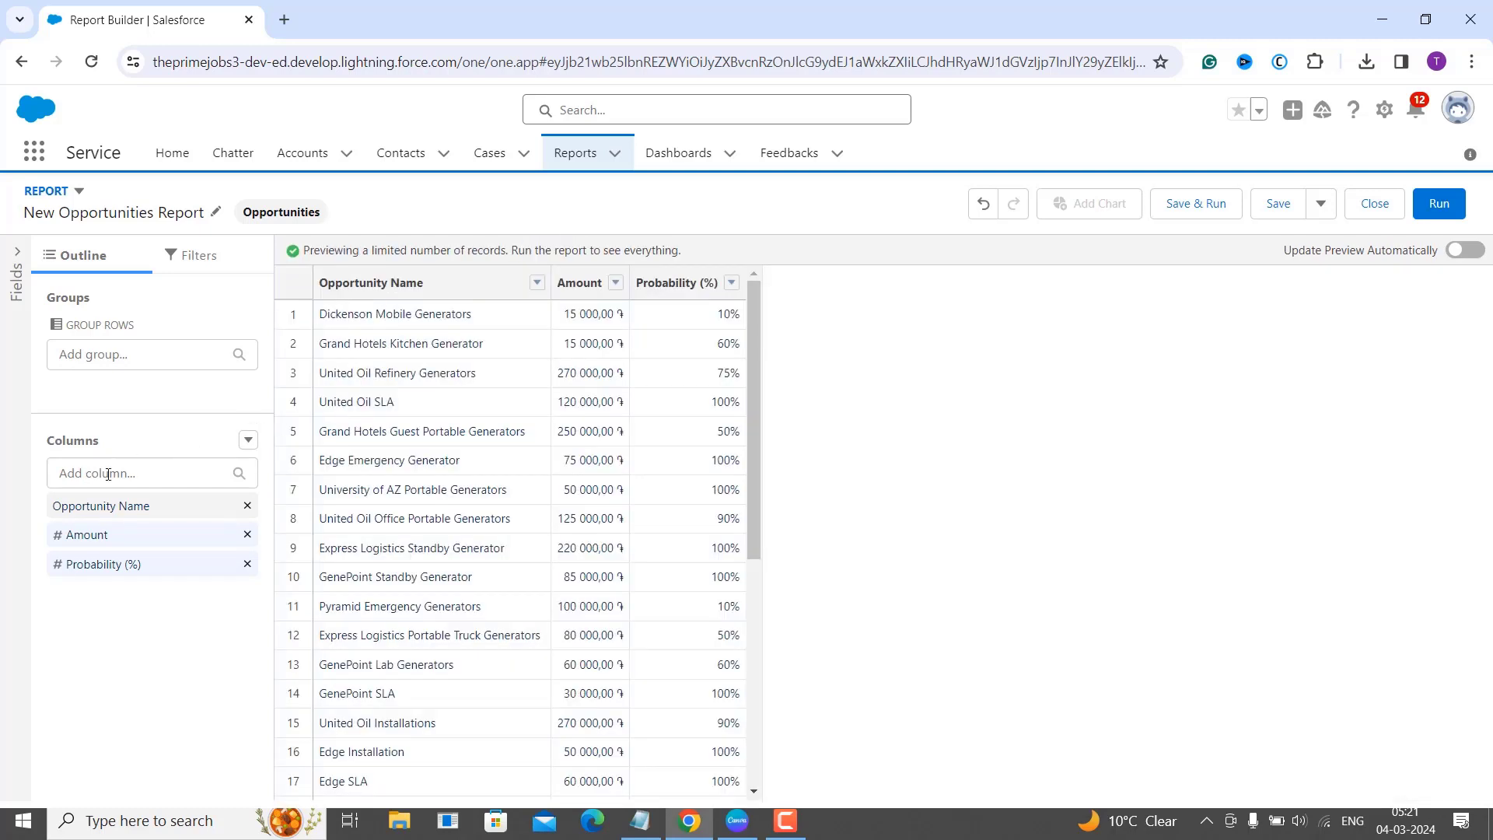
{"action": "left_click", "coordinate": [108, 474]}
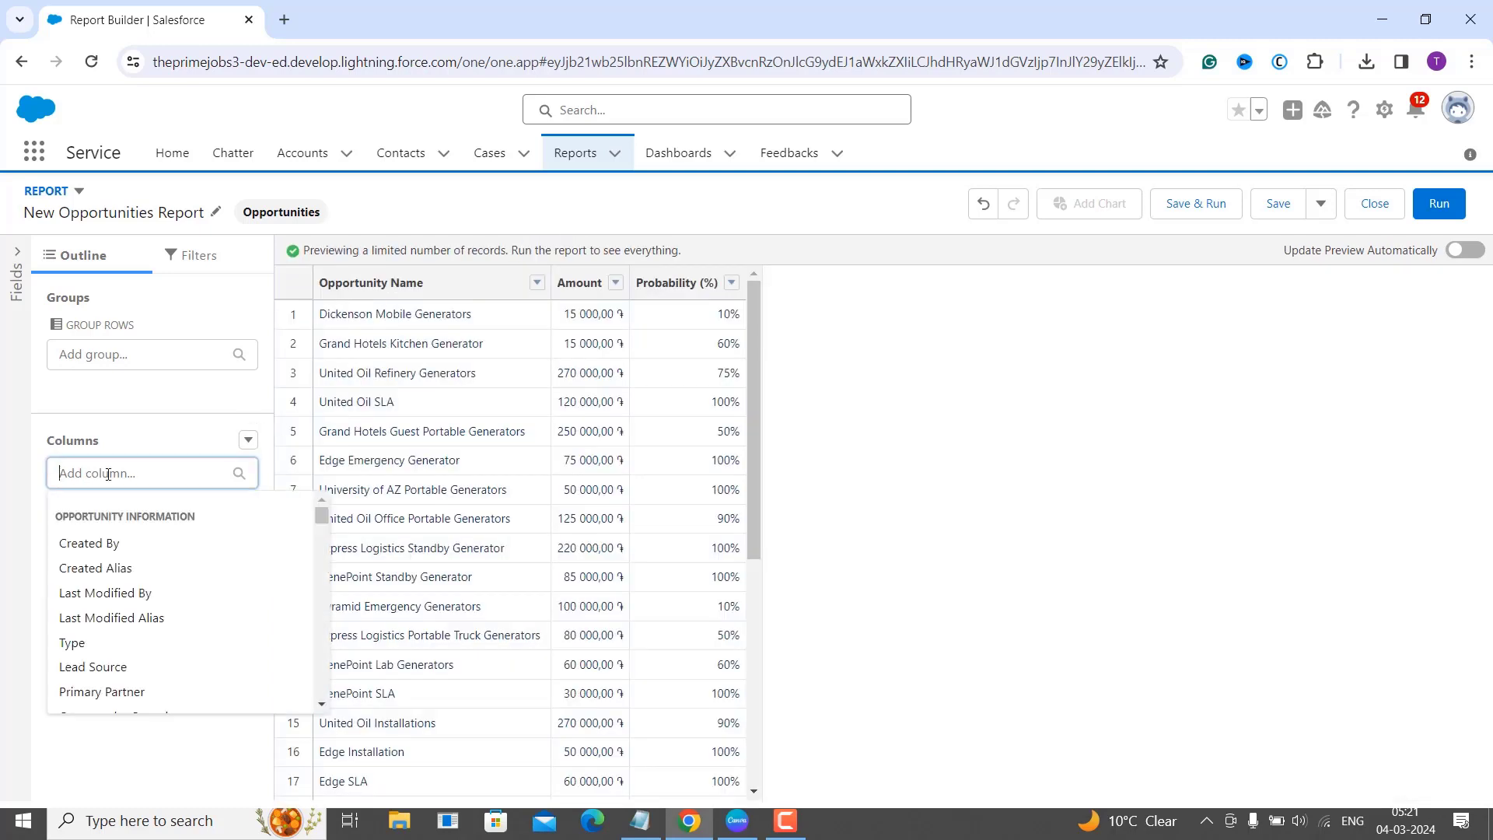
{"action": "type", "text": "st"}
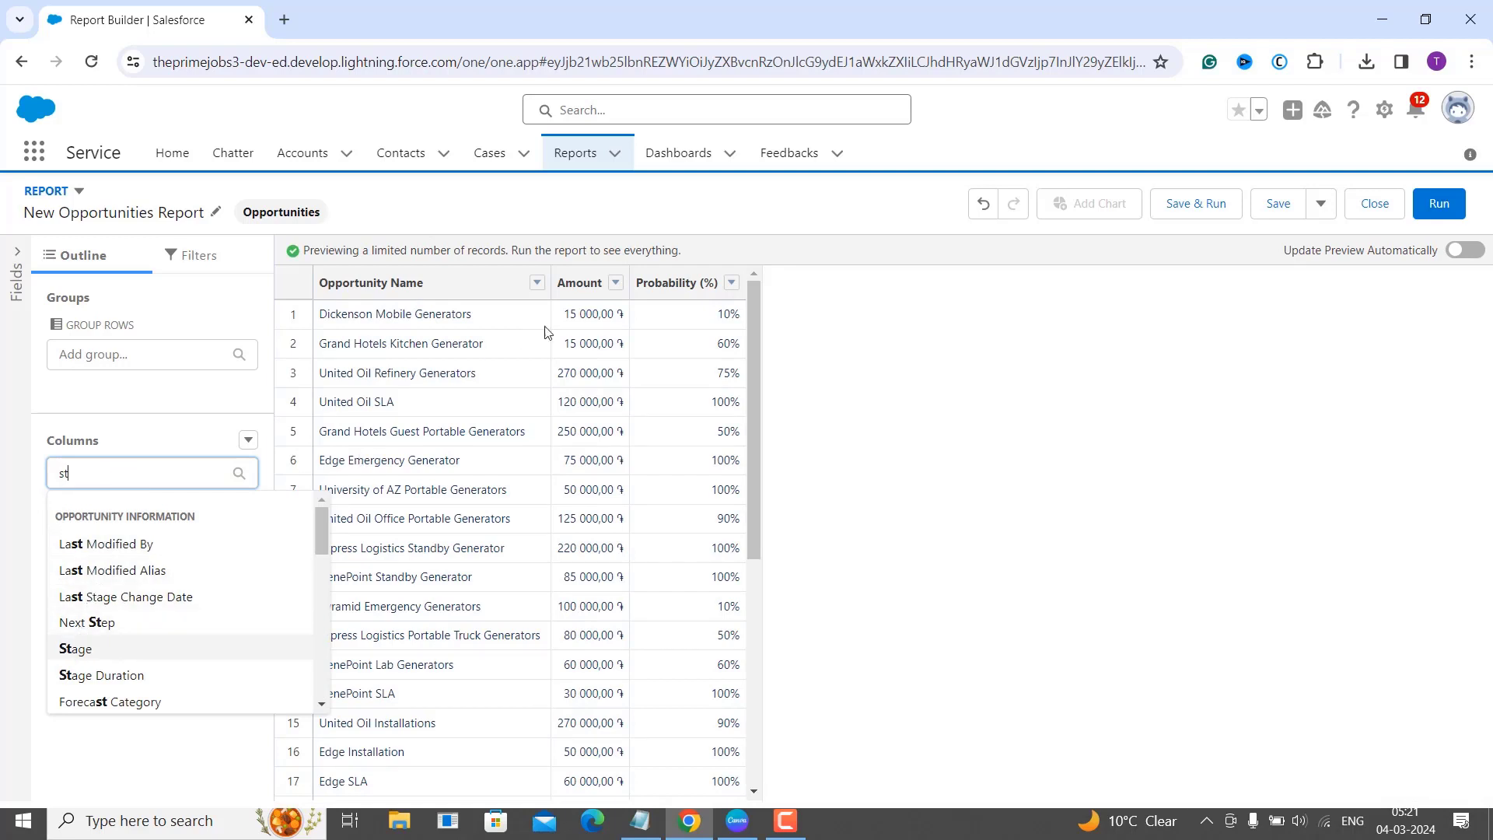
{"action": "key", "text": "Return"}
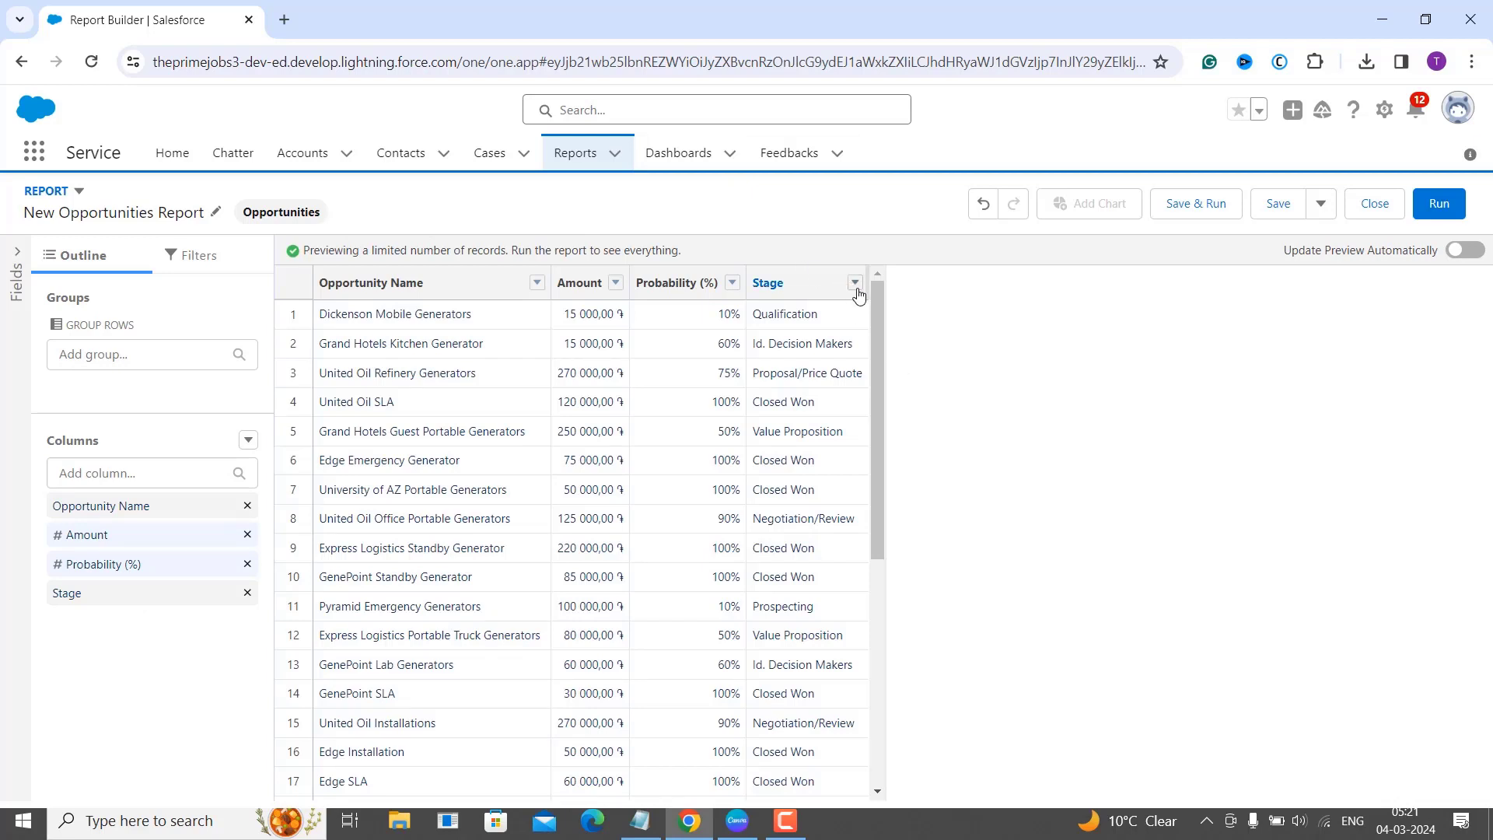
- Start a bucket column on the Stage field and name it Type Stage
{"action": "left_click", "coordinate": [855, 284]}
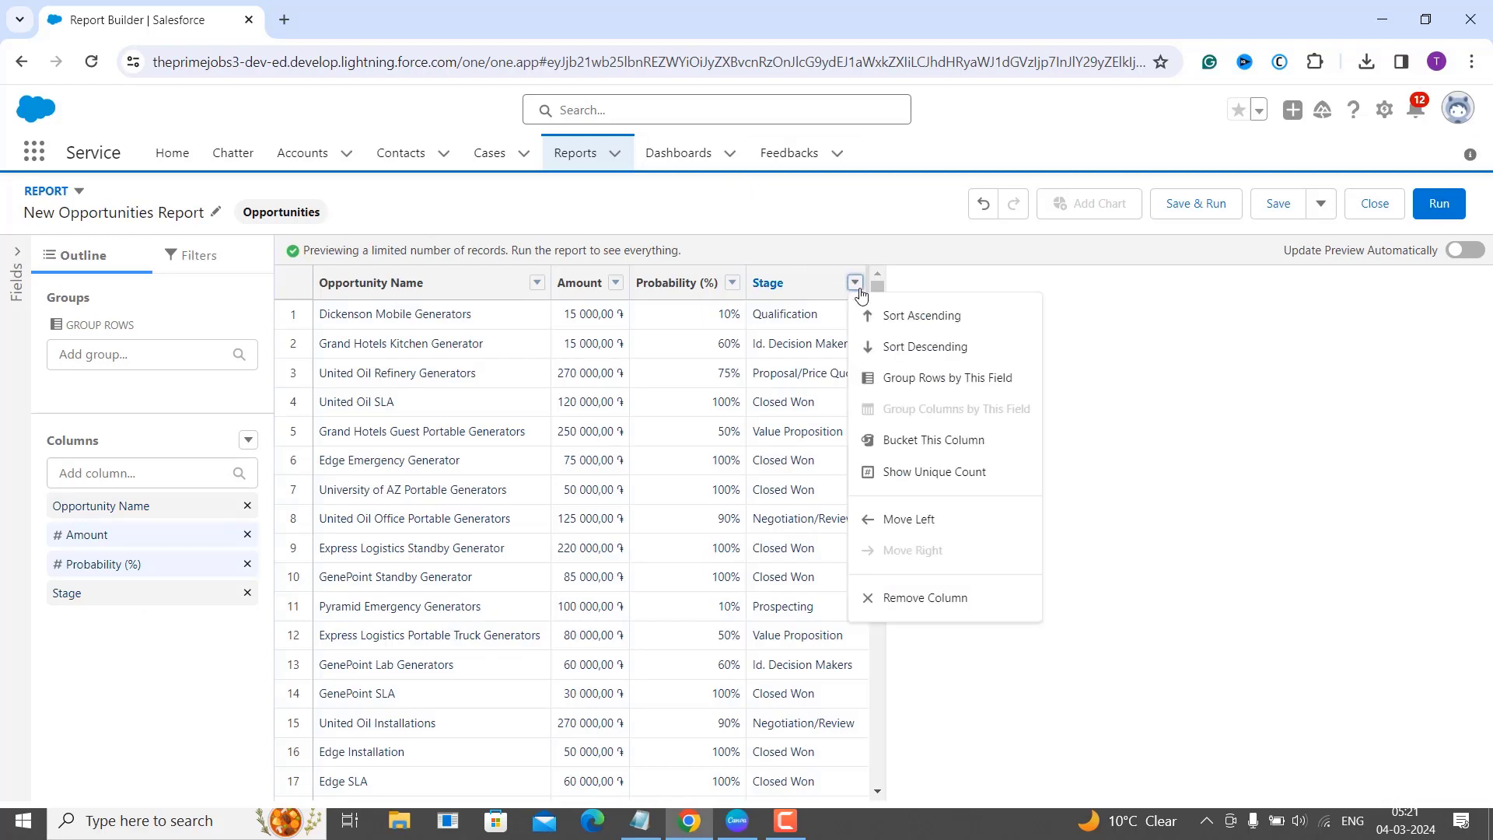
{"action": "left_click", "coordinate": [898, 441]}
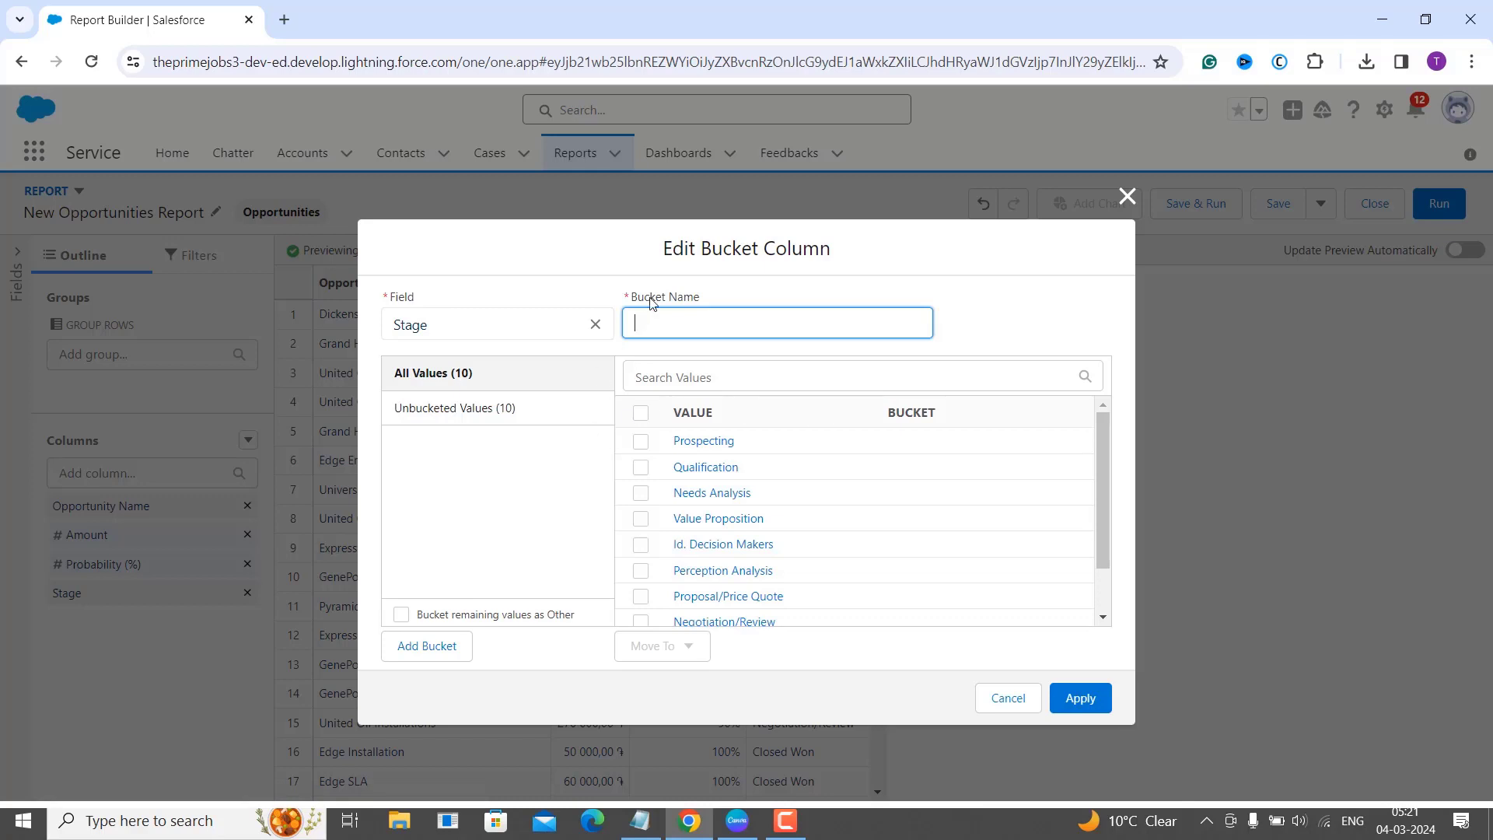
{"action": "type", "text": "Type Stage"}
{"action": "left_click", "coordinate": [495, 503]}
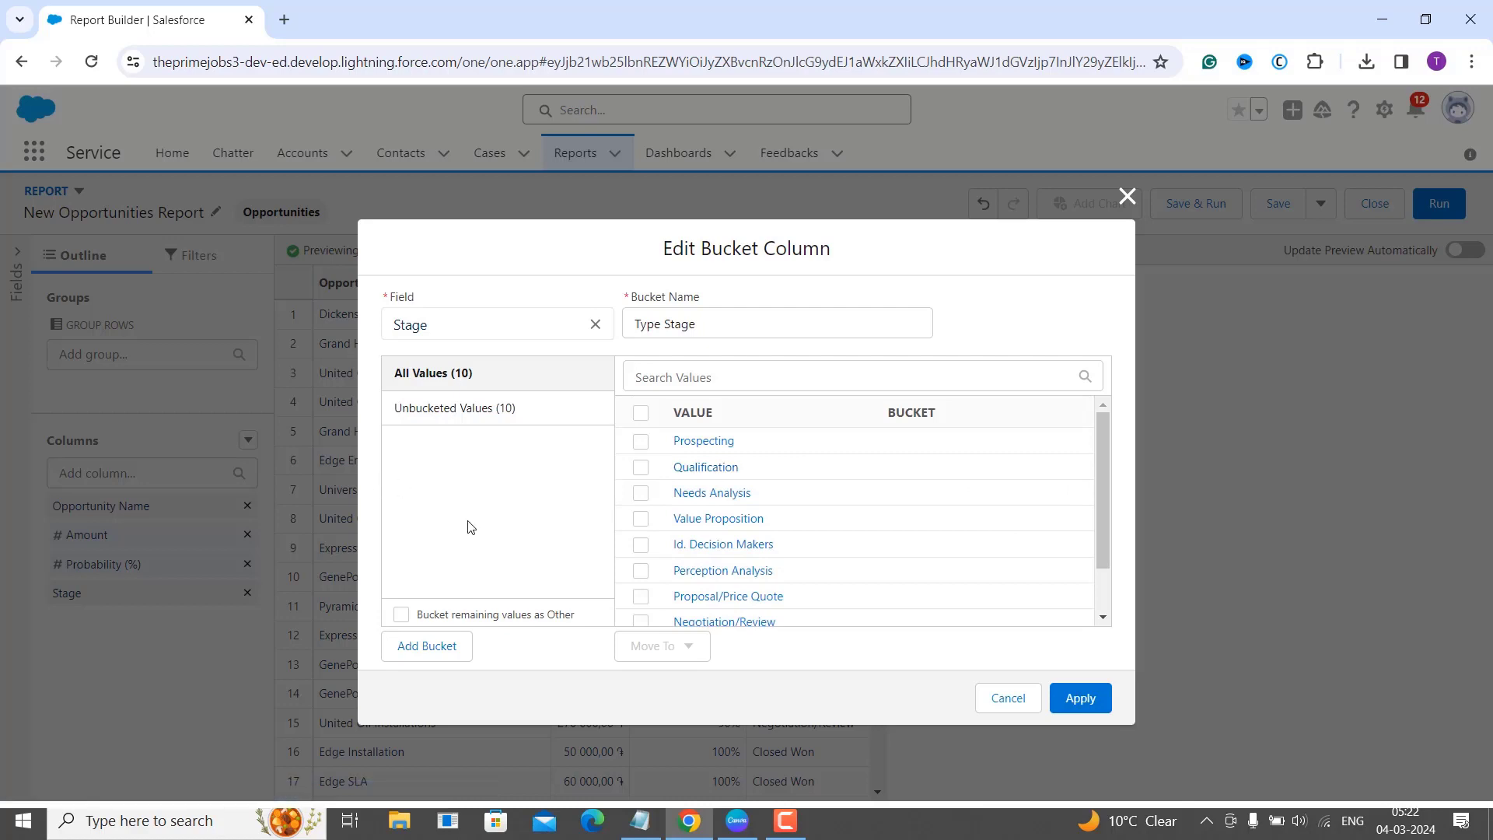
- Add a bucket named Proposal and Negotiation to the Type Stage bucket column
{"action": "left_click", "coordinate": [429, 646]}
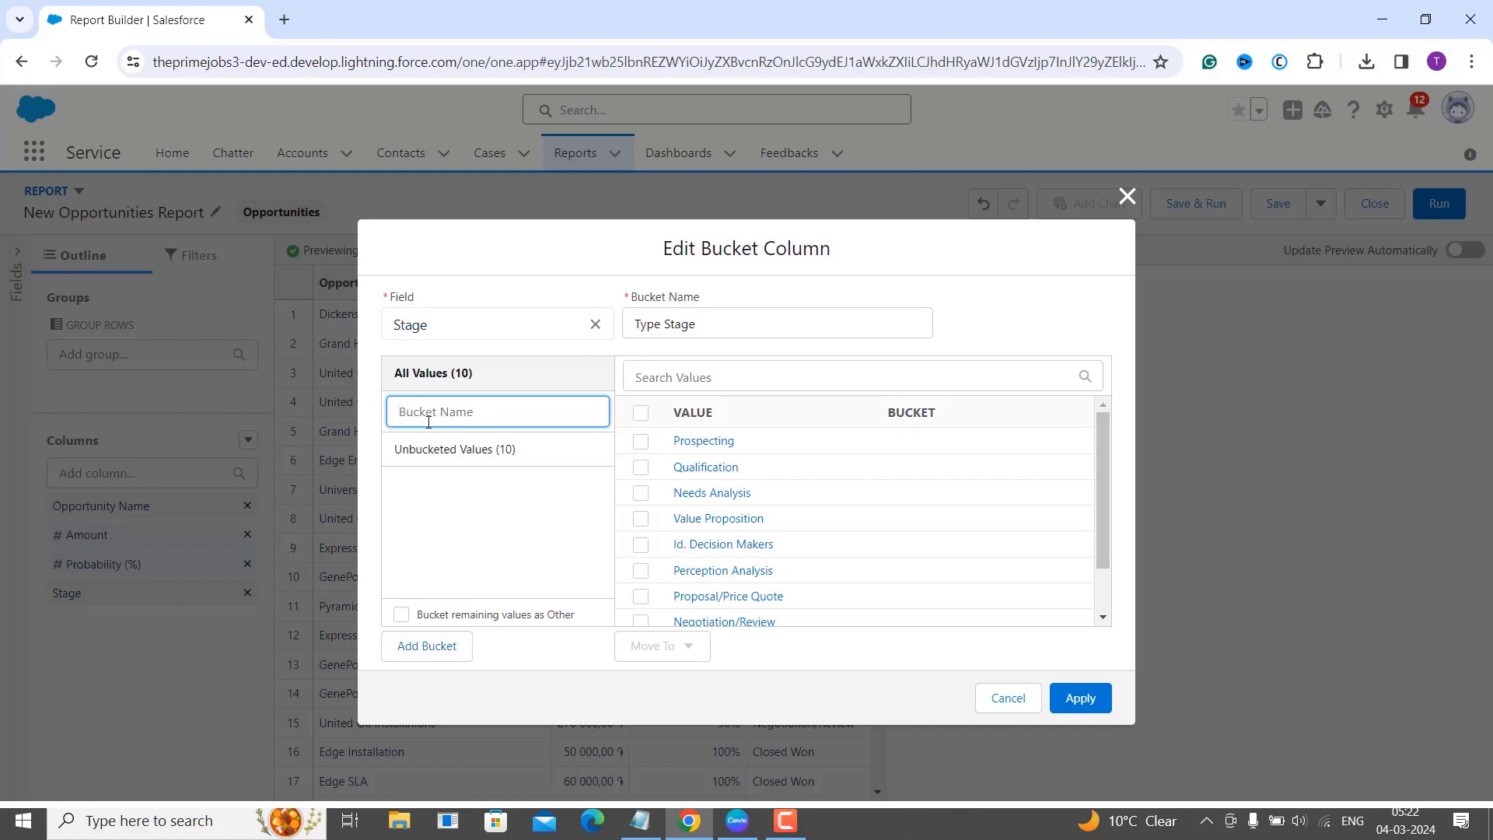
{"action": "type", "text": "Proposal and Negotiation"}
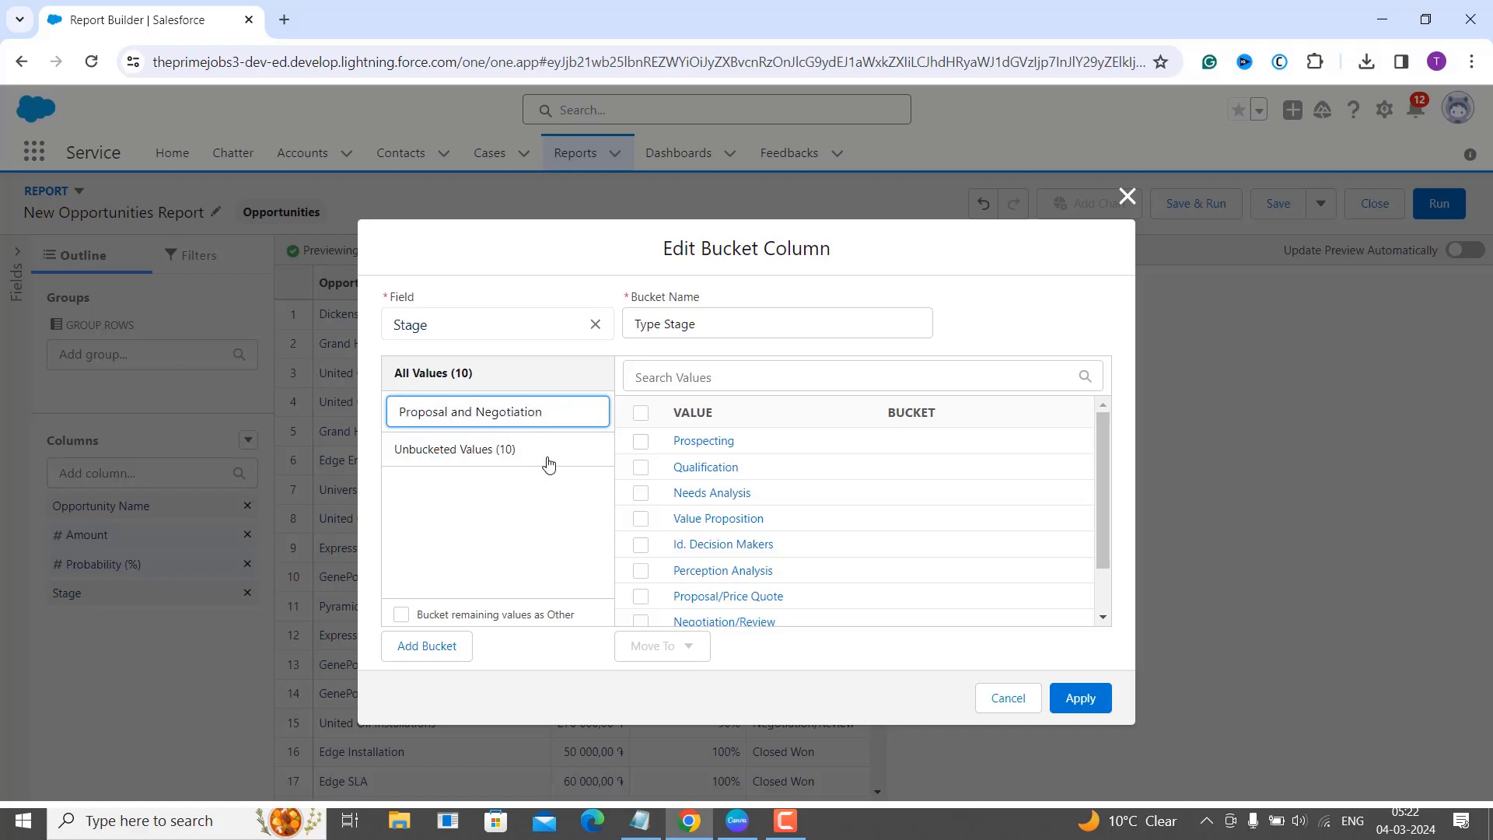
{"action": "key", "text": "Return"}
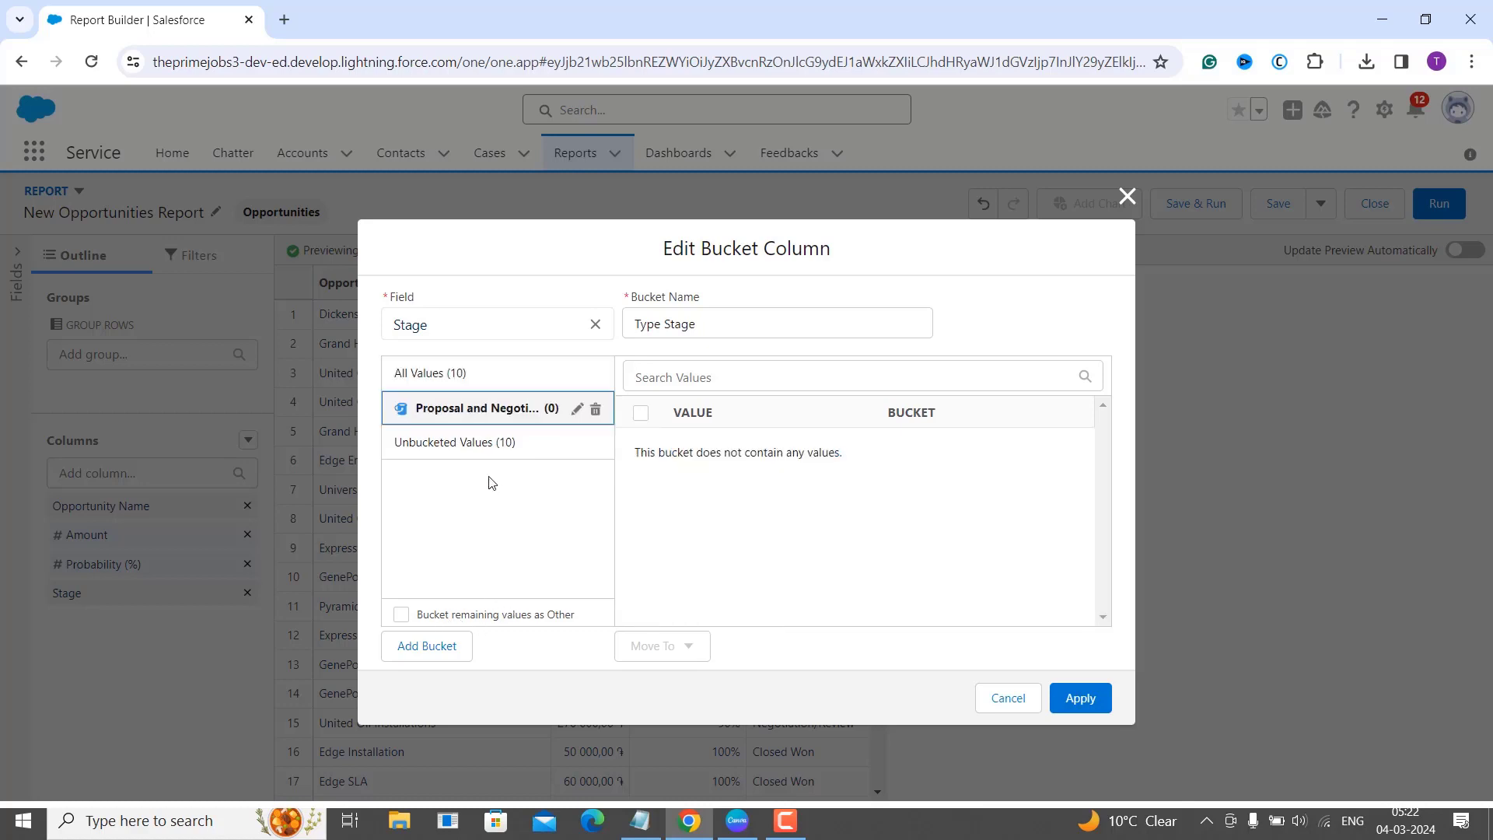
- Move the Proposal/Price Quote and Negotiation/Review values into the Proposal and Negotiation bucket and apply the bucket column
{"action": "left_click", "coordinate": [446, 381]}
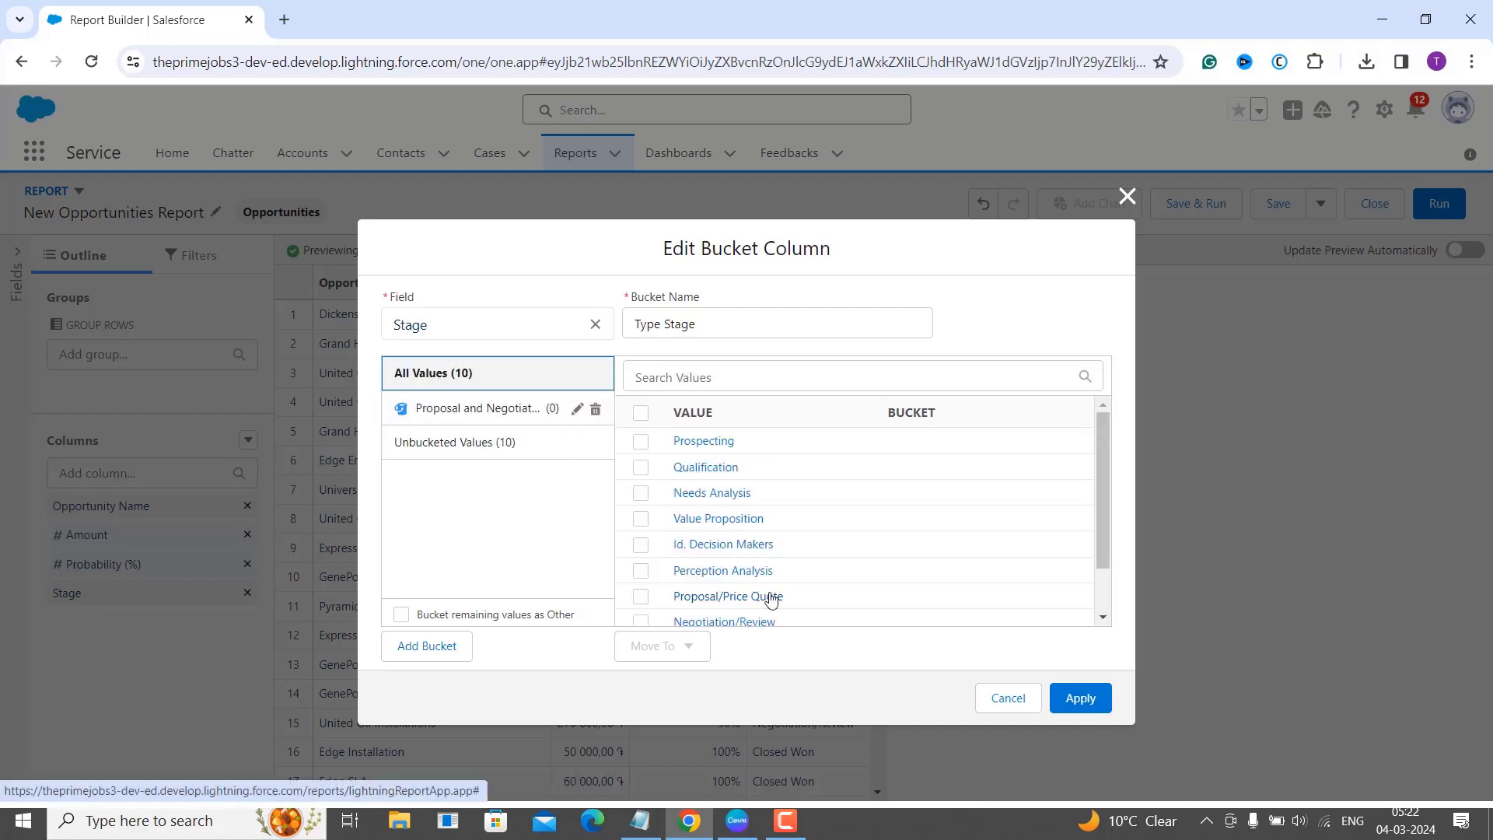
{"action": "scroll", "coordinate": [771, 599], "scroll_direction": "down", "scroll_amount": 1}
{"action": "scroll", "coordinate": [770, 598], "scroll_direction": "up", "scroll_amount": 1}
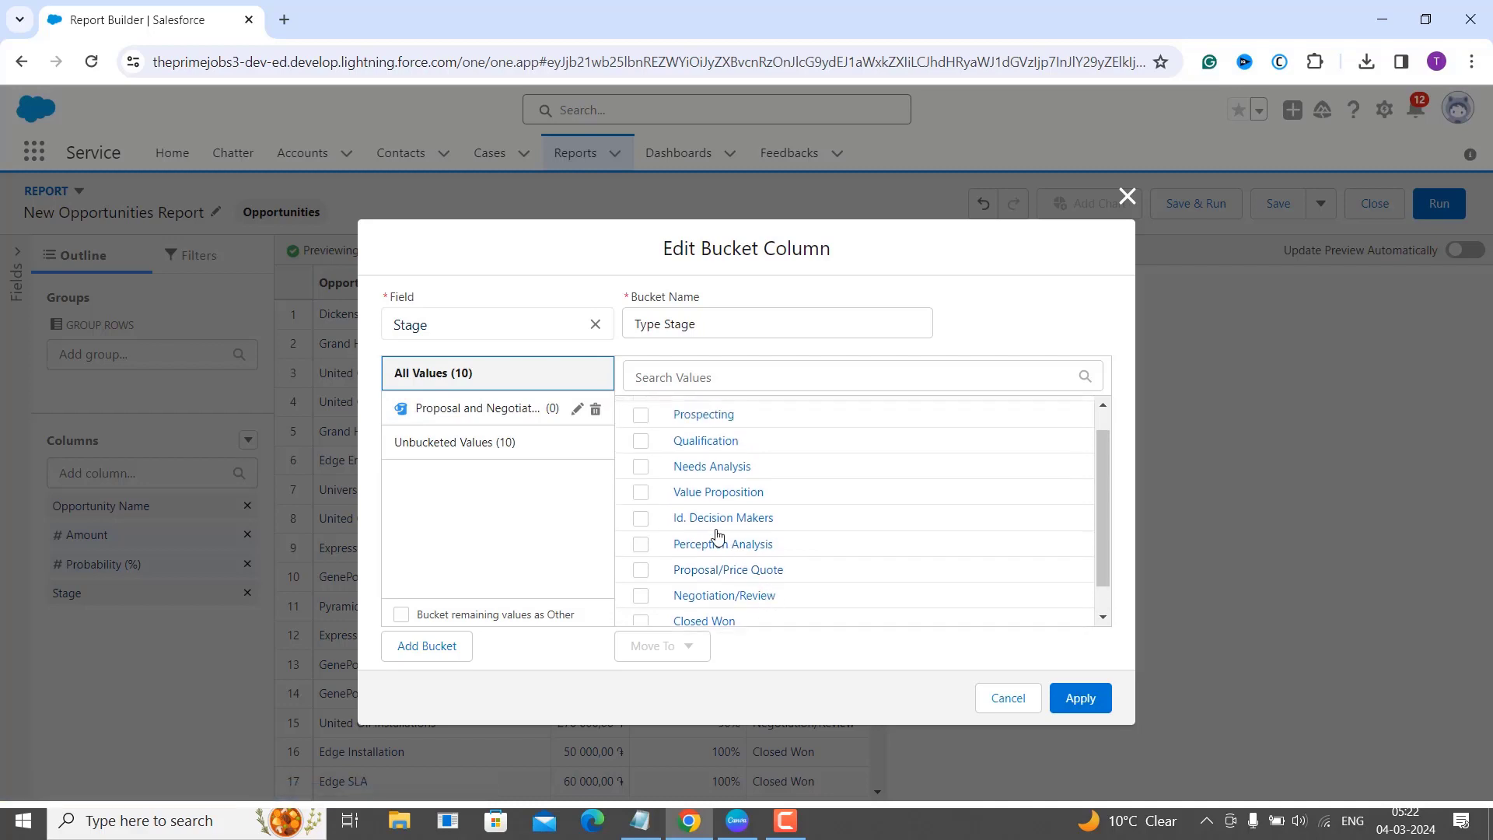
{"action": "scroll", "coordinate": [657, 486], "scroll_direction": "up", "scroll_amount": 1}
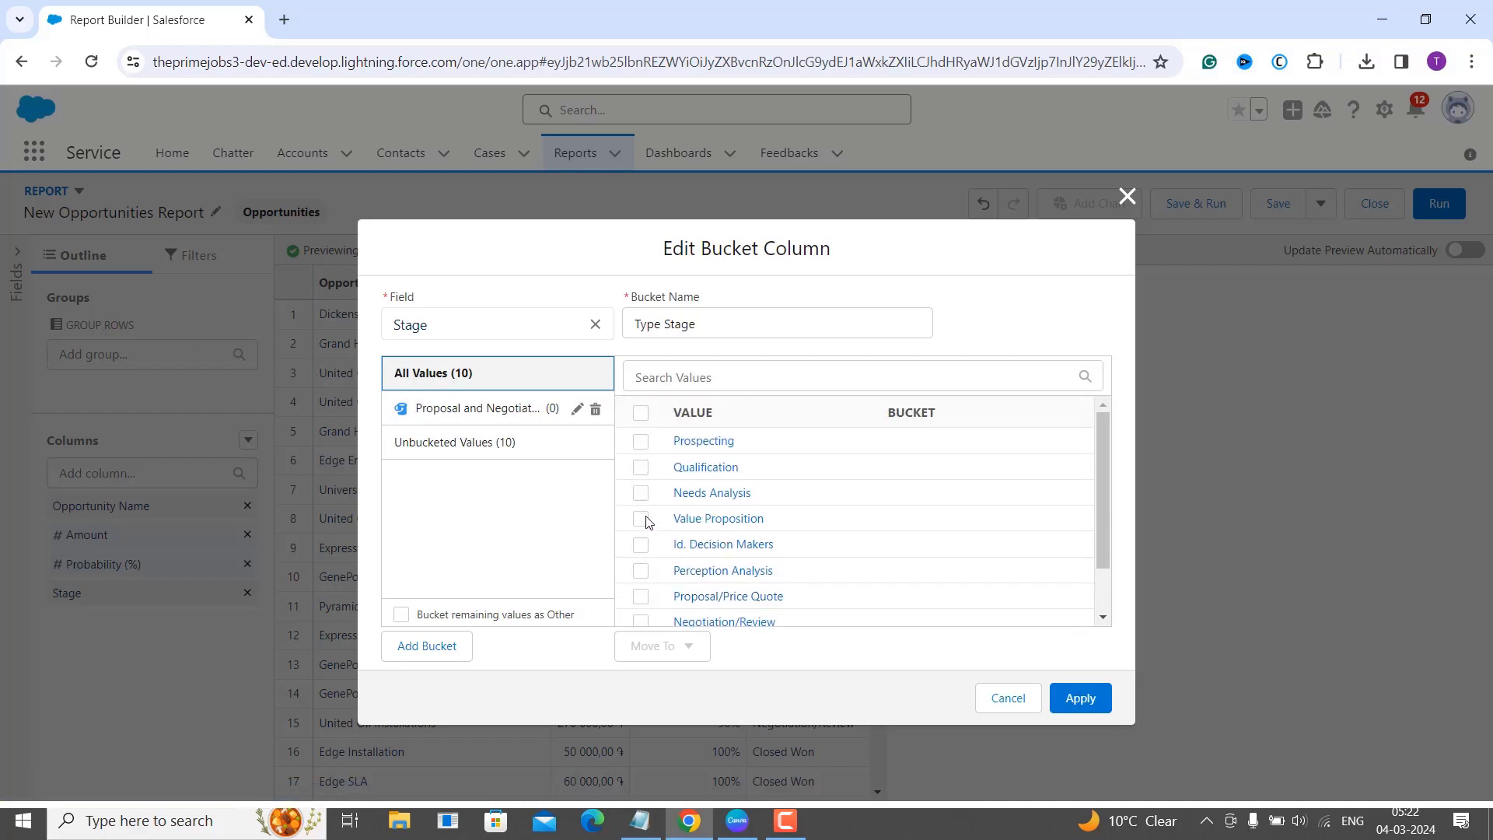
{"action": "left_click", "coordinate": [641, 596]}
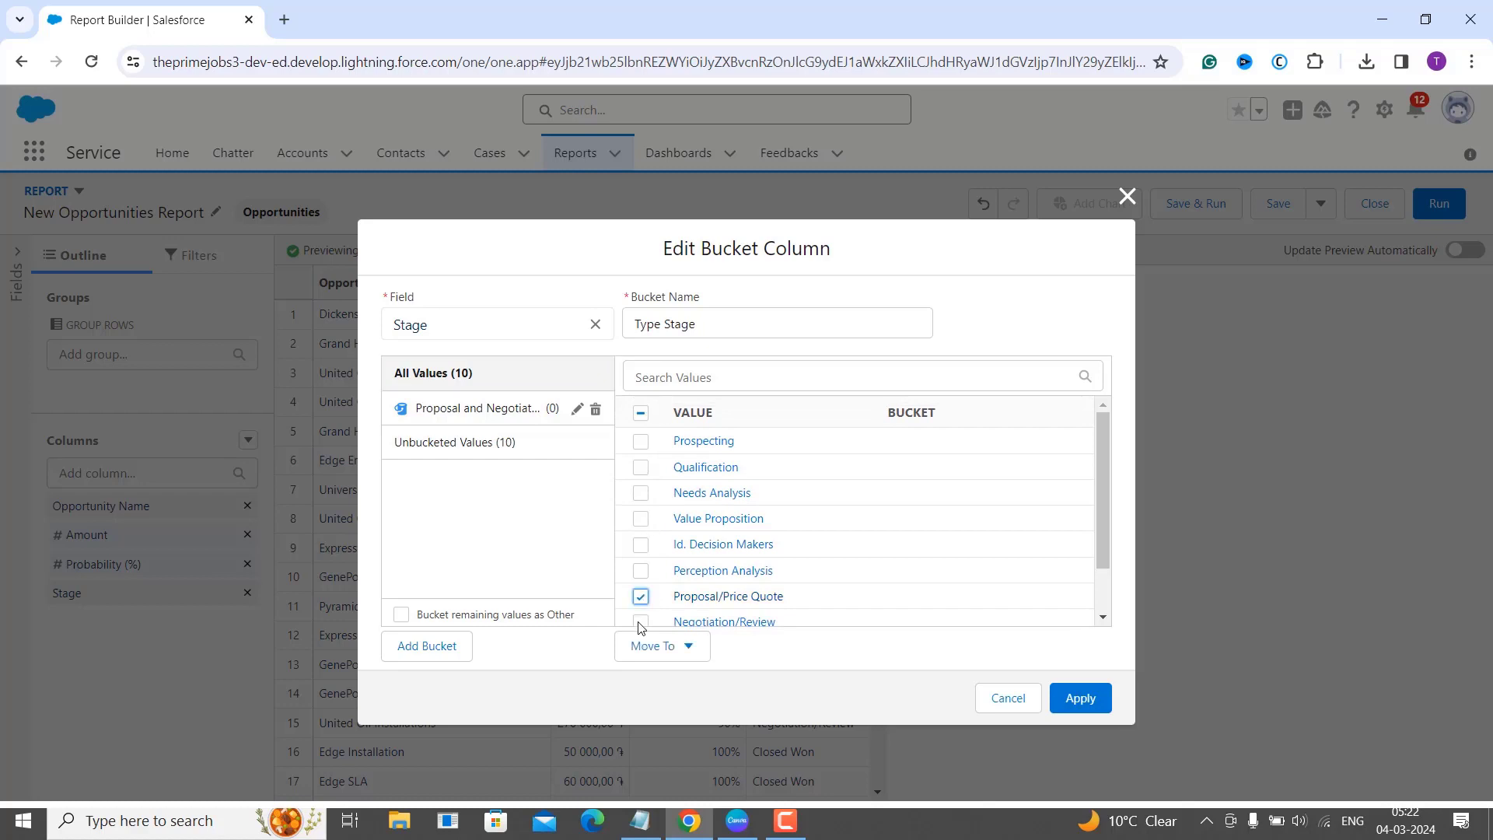
{"action": "left_click", "coordinate": [640, 620]}
{"action": "scroll", "coordinate": [793, 521], "scroll_direction": "down", "scroll_amount": 2}
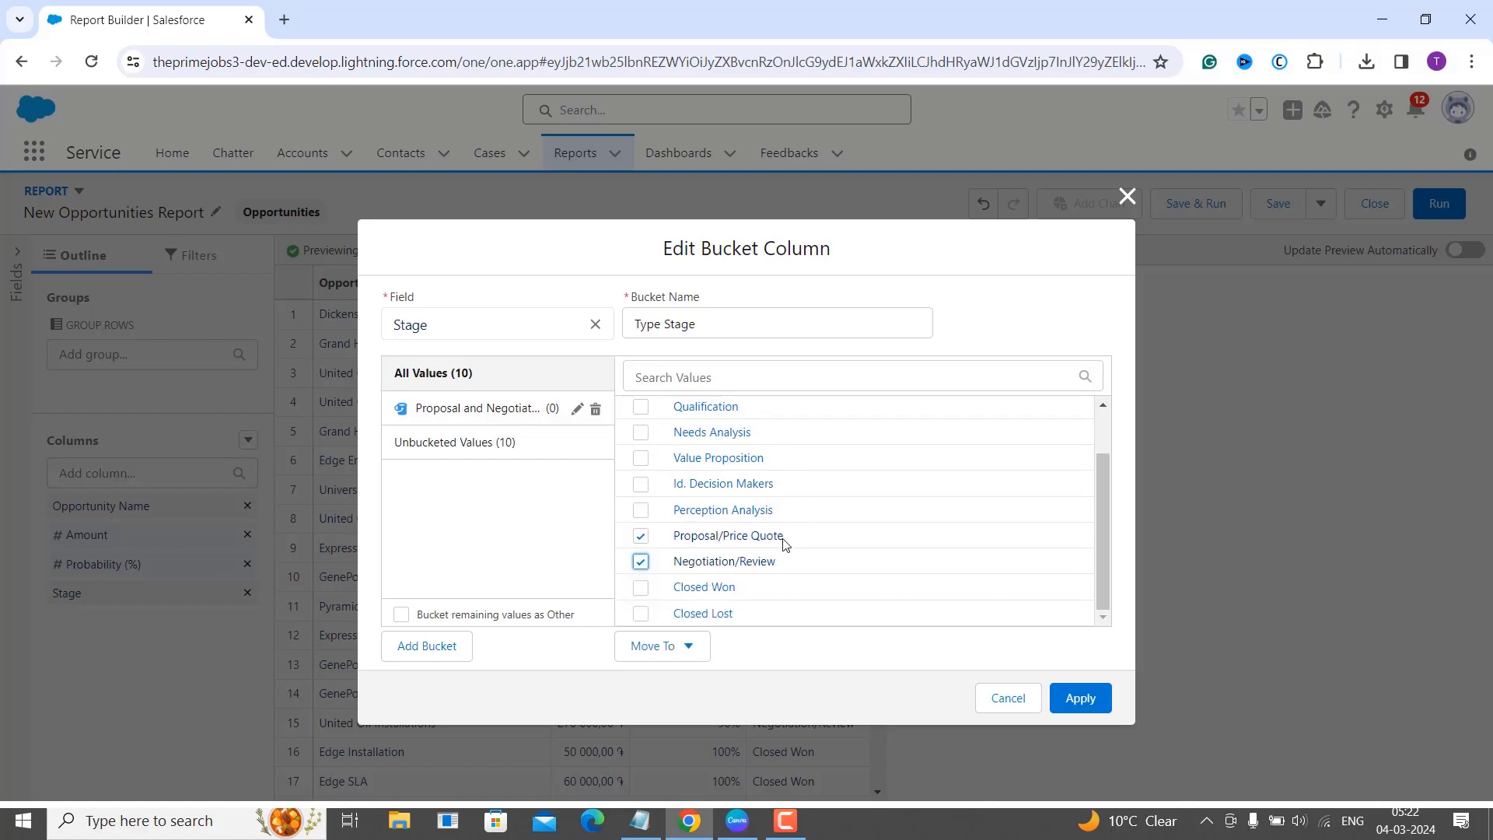
{"action": "left_click", "coordinate": [695, 649]}
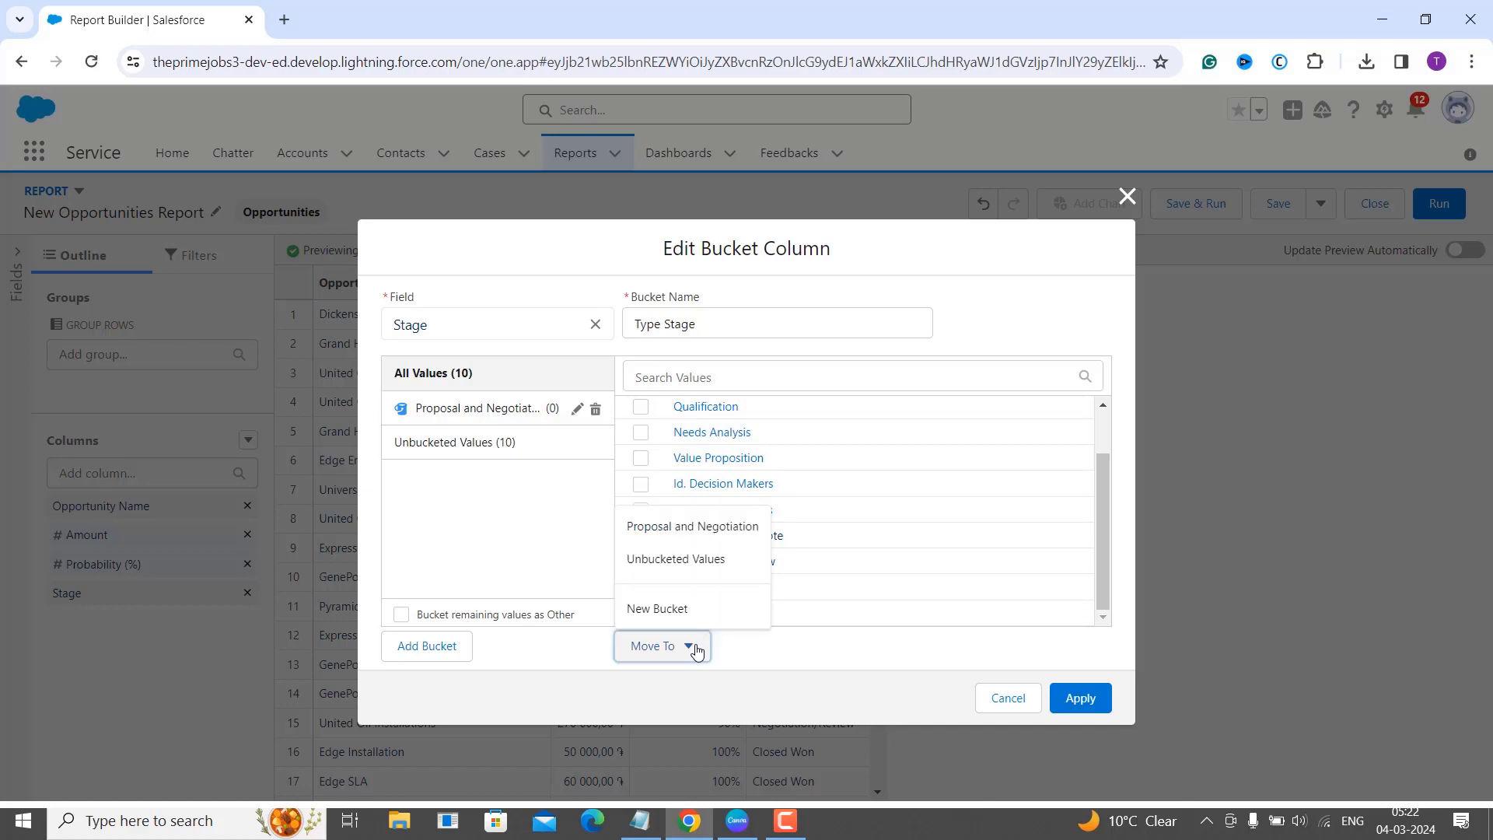
{"action": "left_click", "coordinate": [703, 527]}
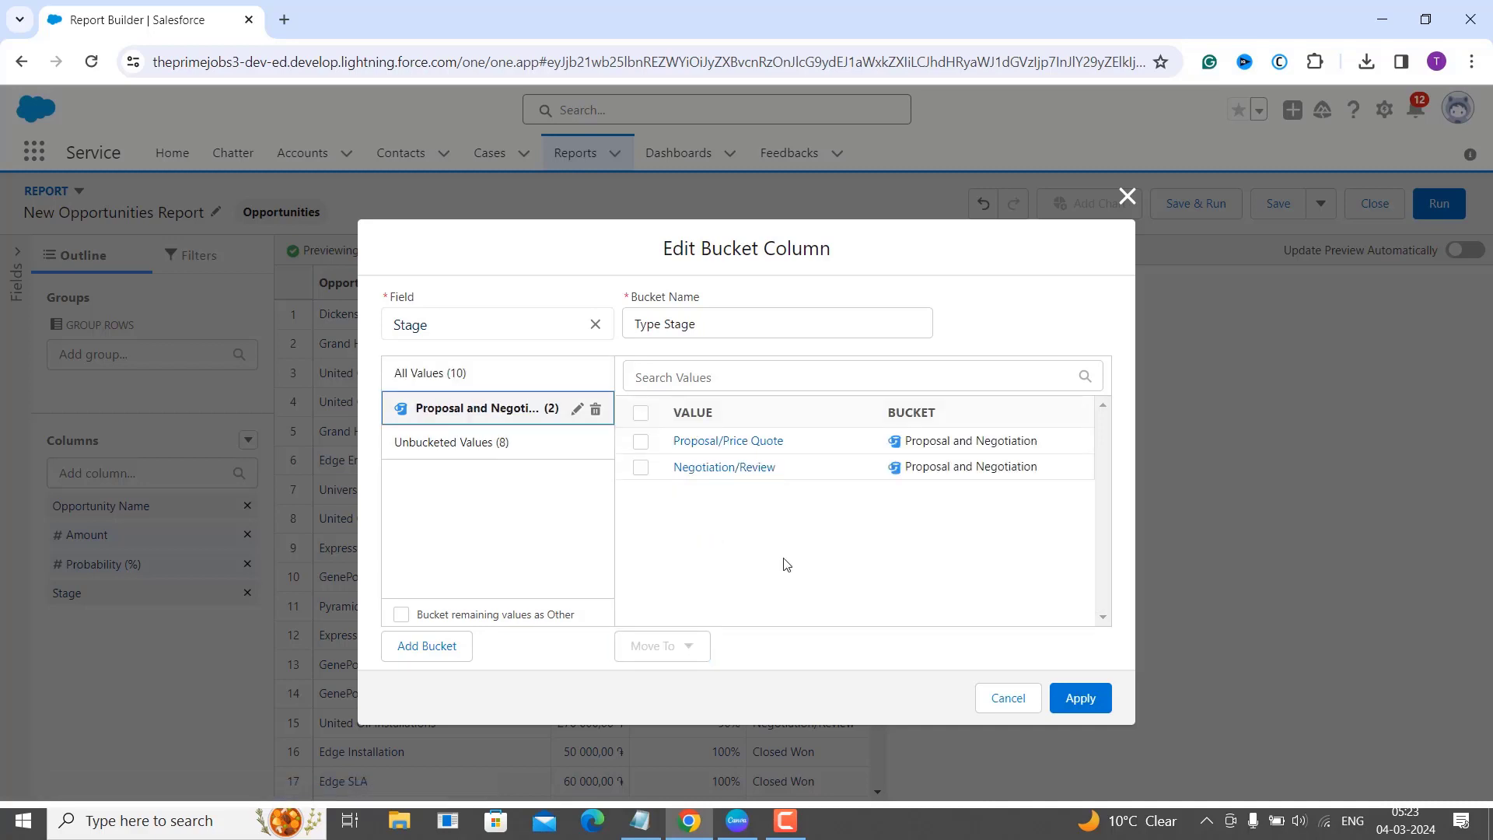
{"action": "left_click", "coordinate": [1081, 698]}
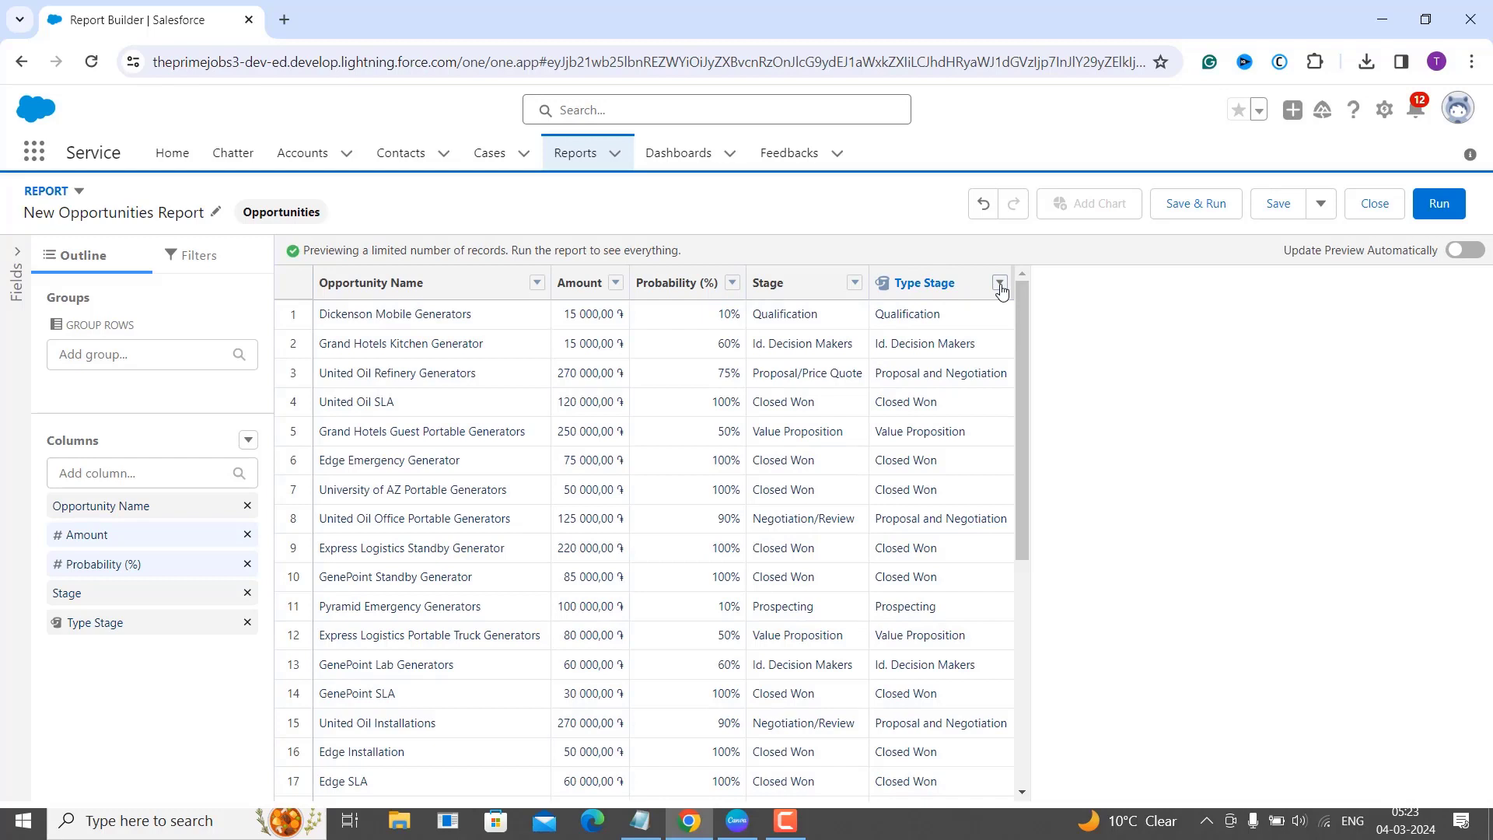
- Group the report rows by the Type Stage bucket field and review the grouped preview
{"action": "left_click", "coordinate": [133, 364]}
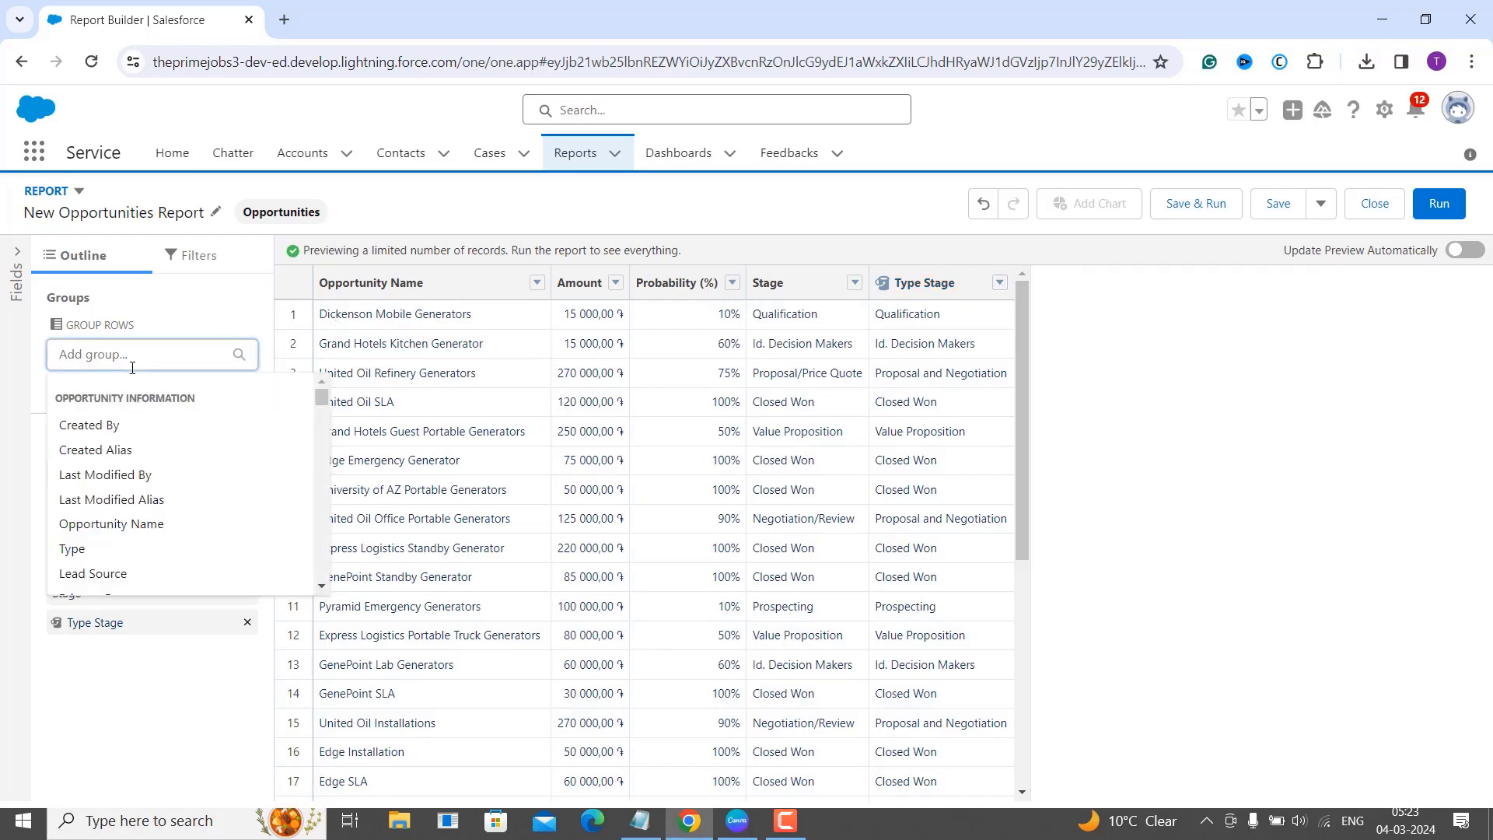
{"action": "type", "text": "t"}
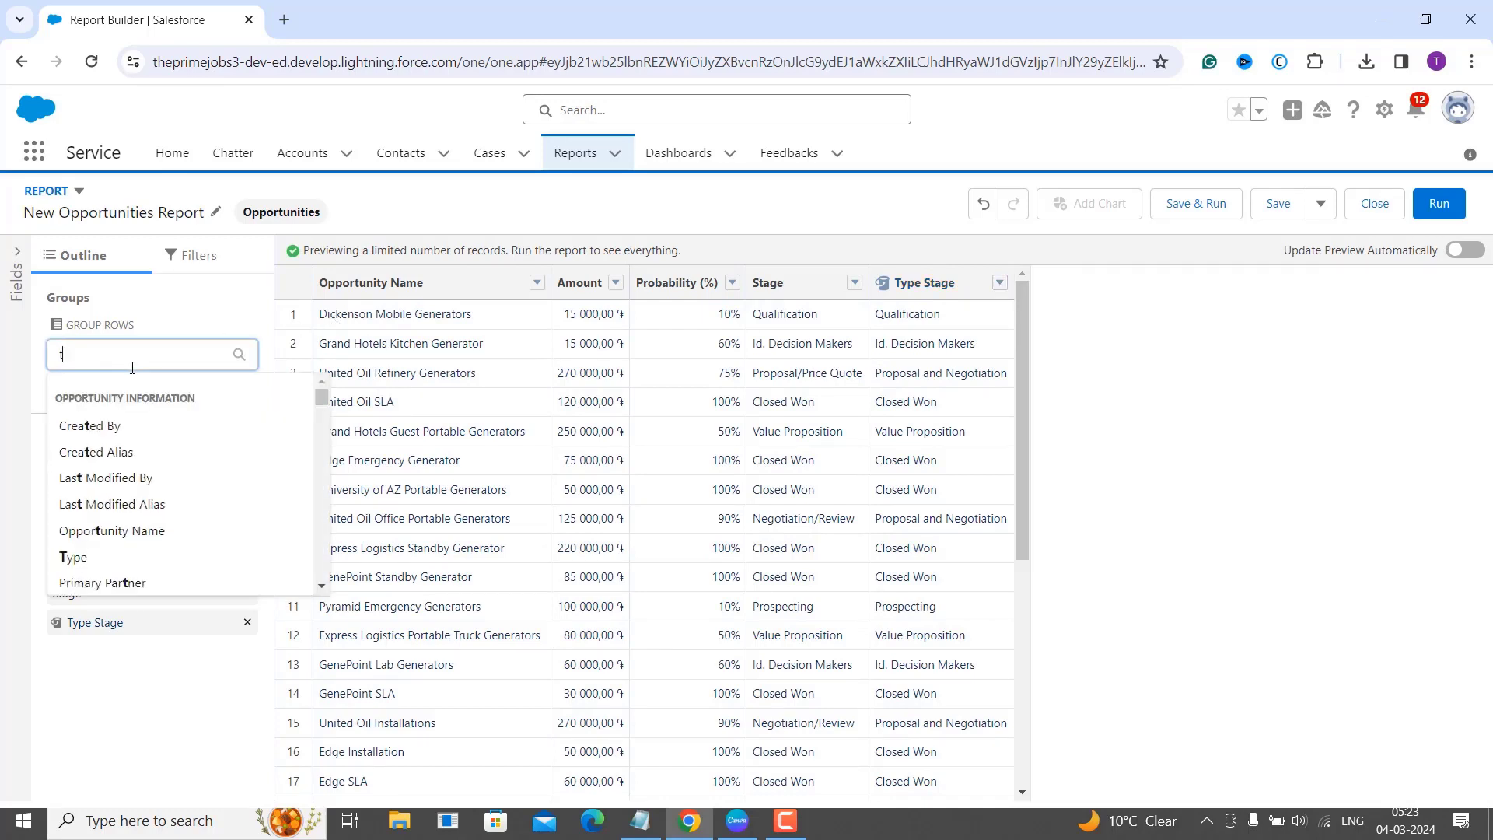
{"action": "type", "text": "ype"}
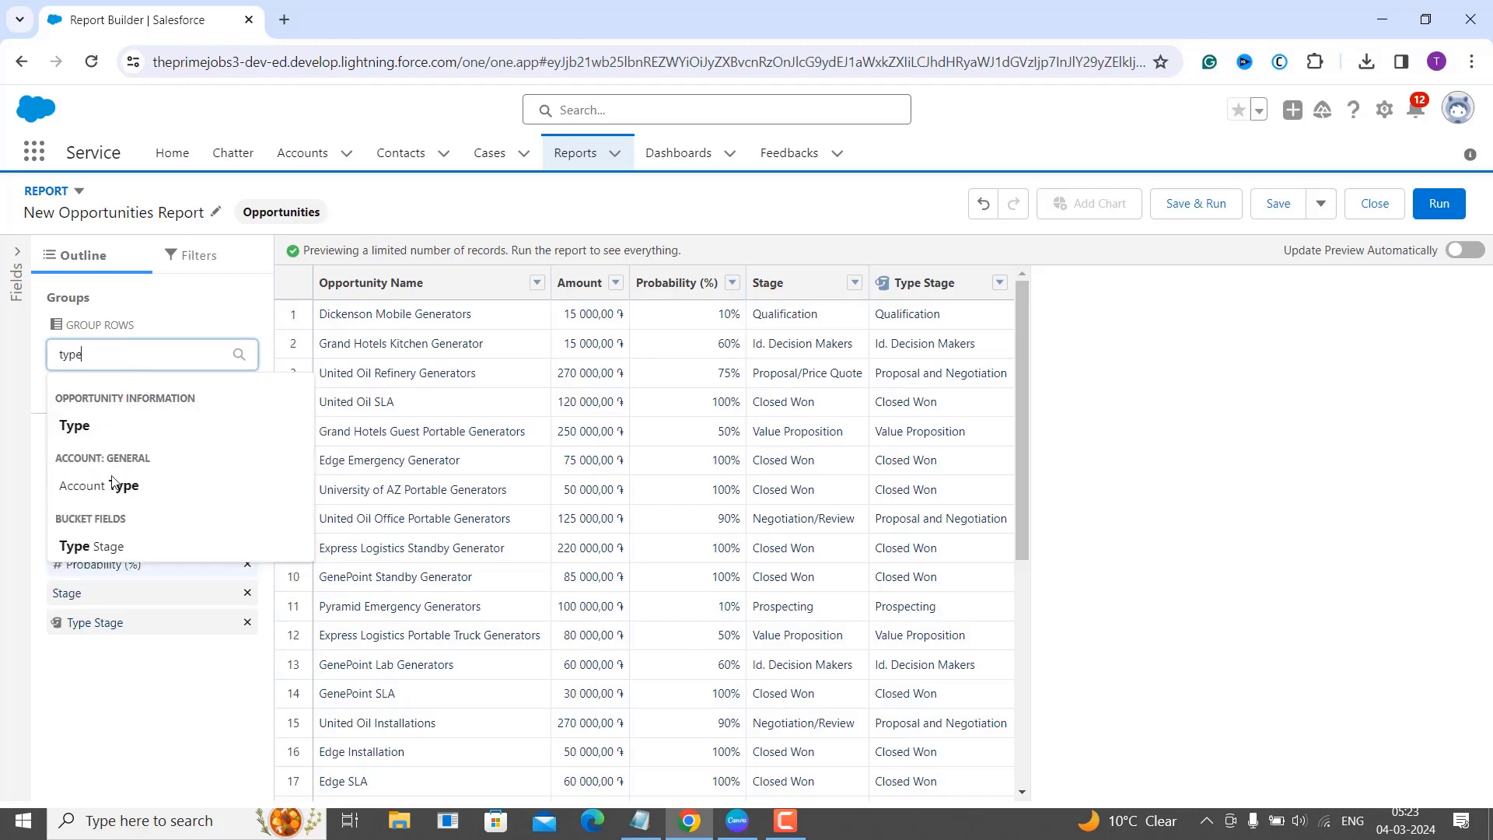
{"action": "left_click", "coordinate": [99, 546]}
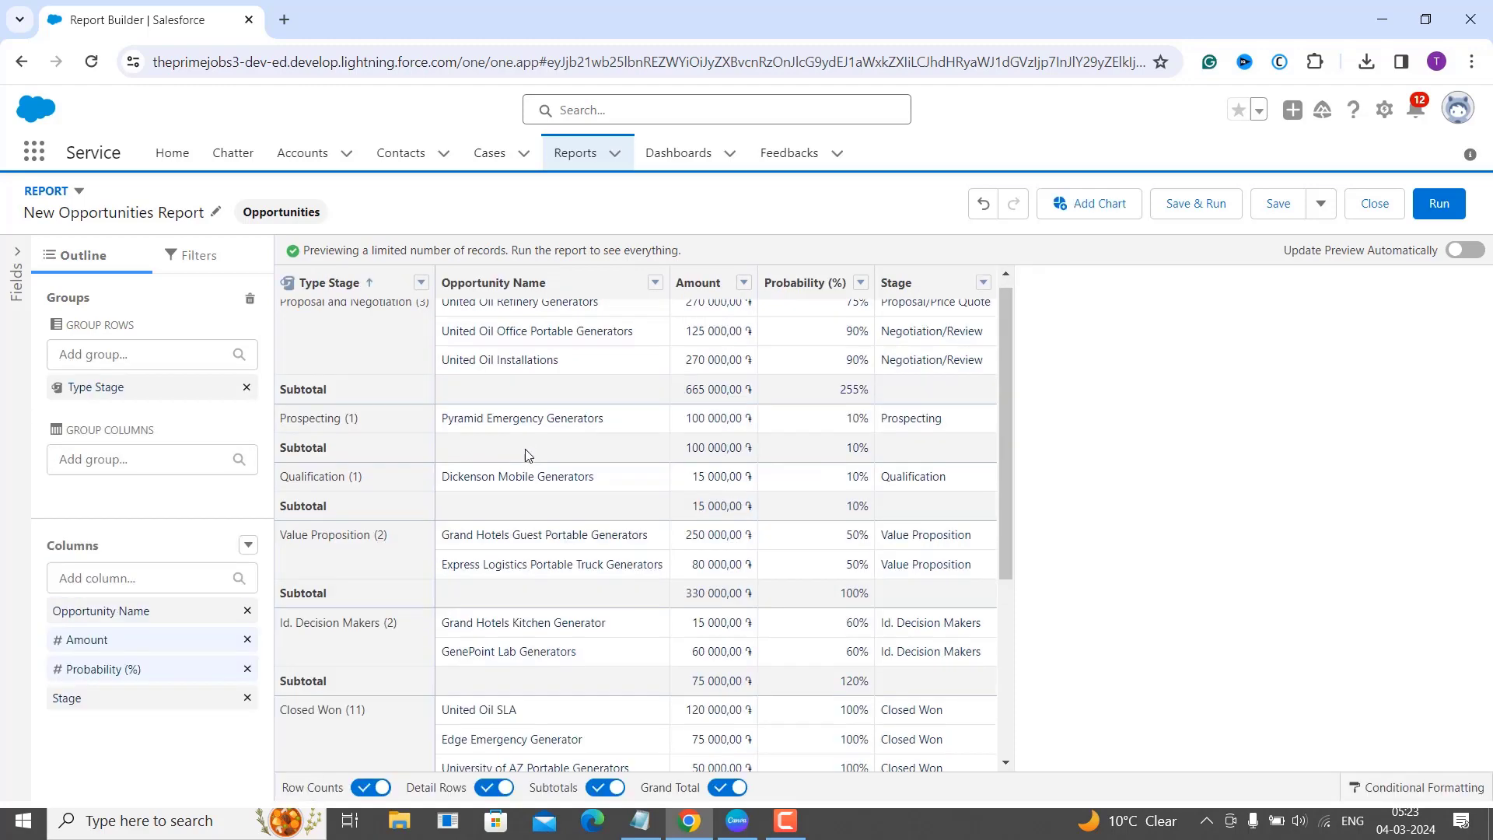
{"action": "scroll", "coordinate": [525, 450], "scroll_direction": "down", "scroll_amount": 4}
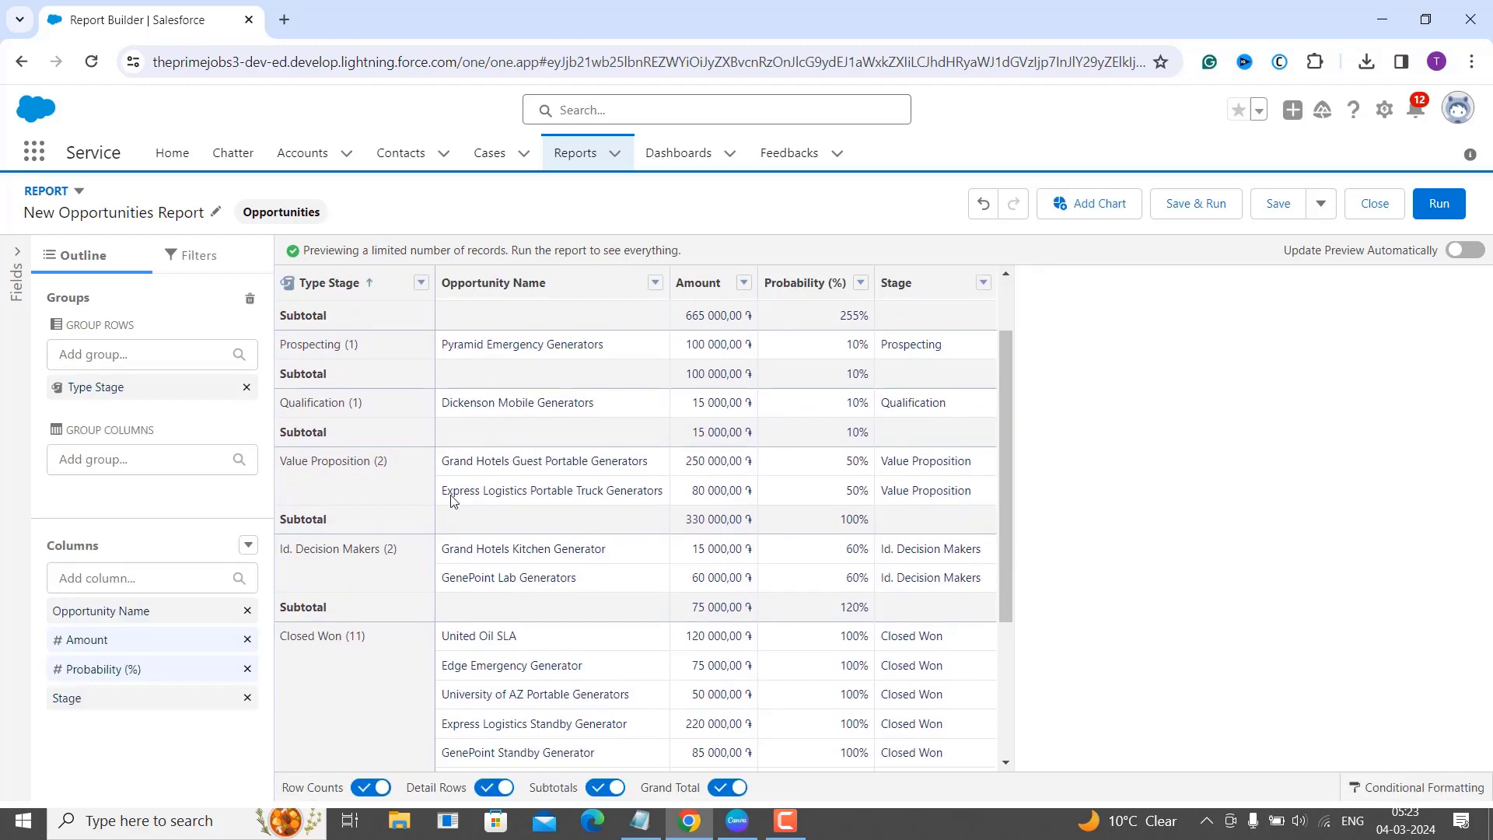
{"action": "scroll", "coordinate": [453, 500], "scroll_direction": "up", "scroll_amount": 4}
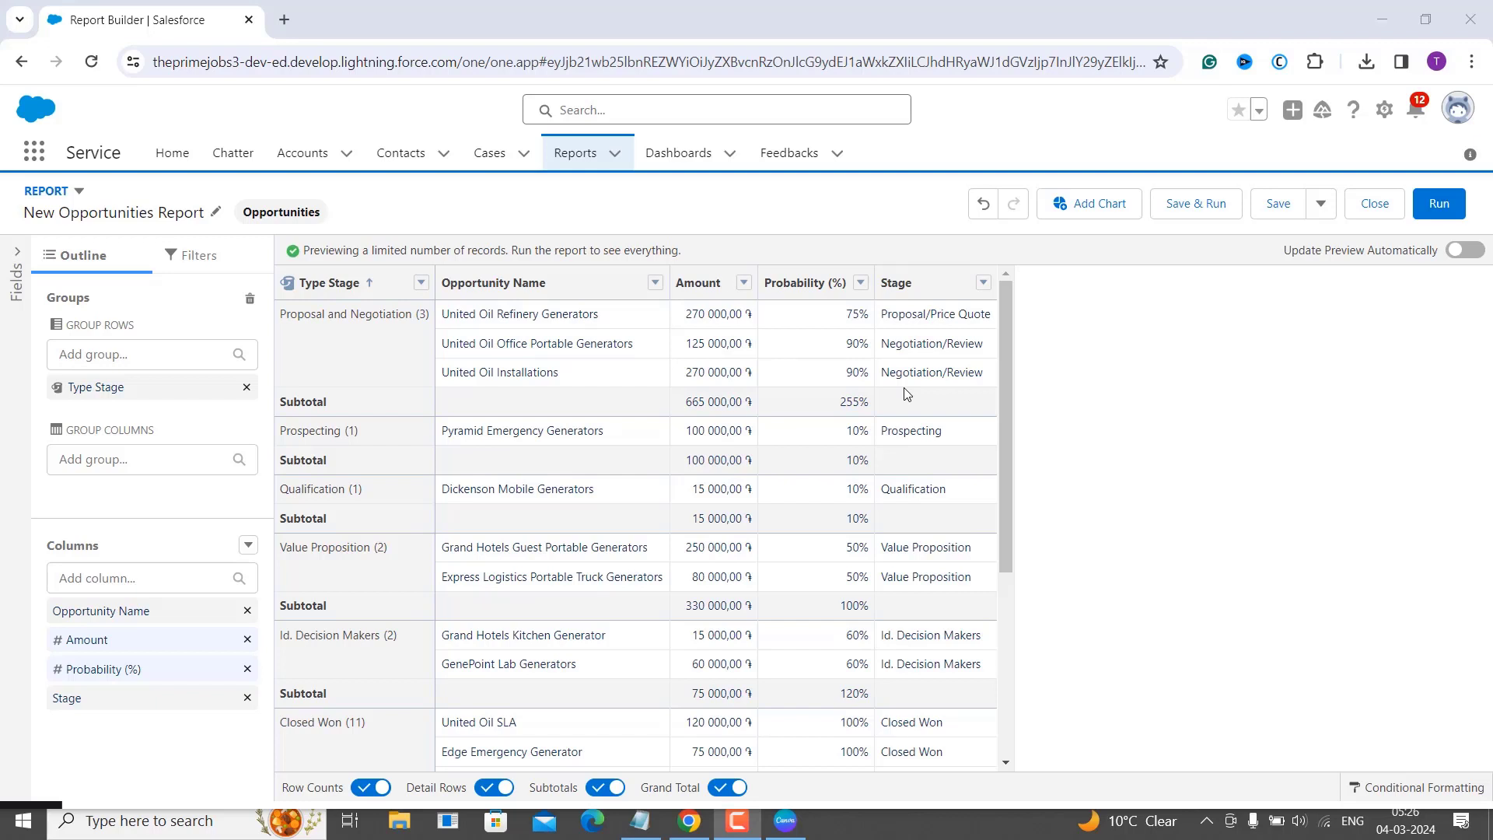
- Start a conditional formatting rule on Sum of Amount for the opportunities report
{"action": "left_click", "coordinate": [1427, 786]}
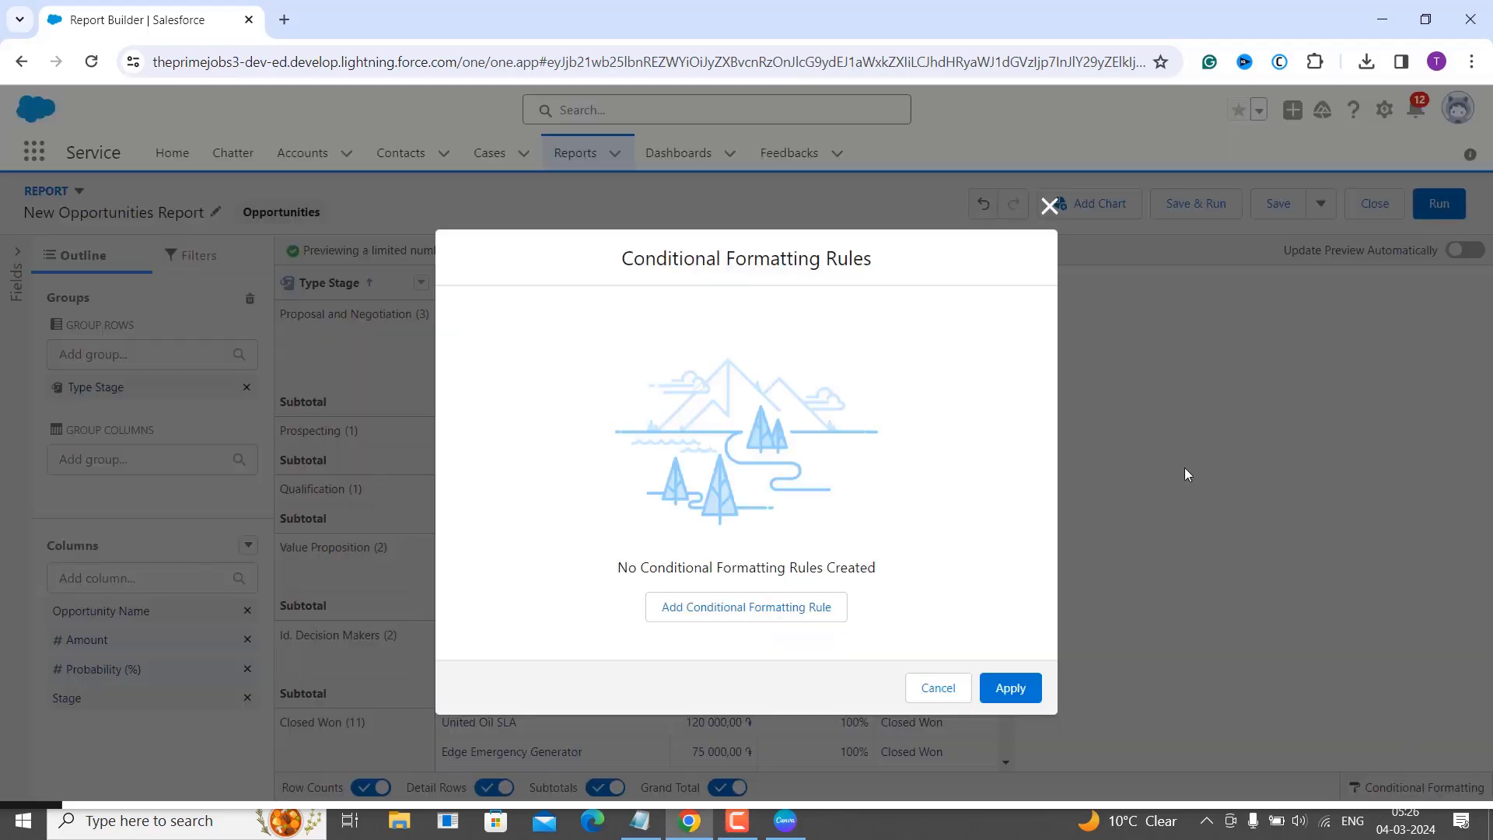
{"action": "left_click", "coordinate": [782, 623]}
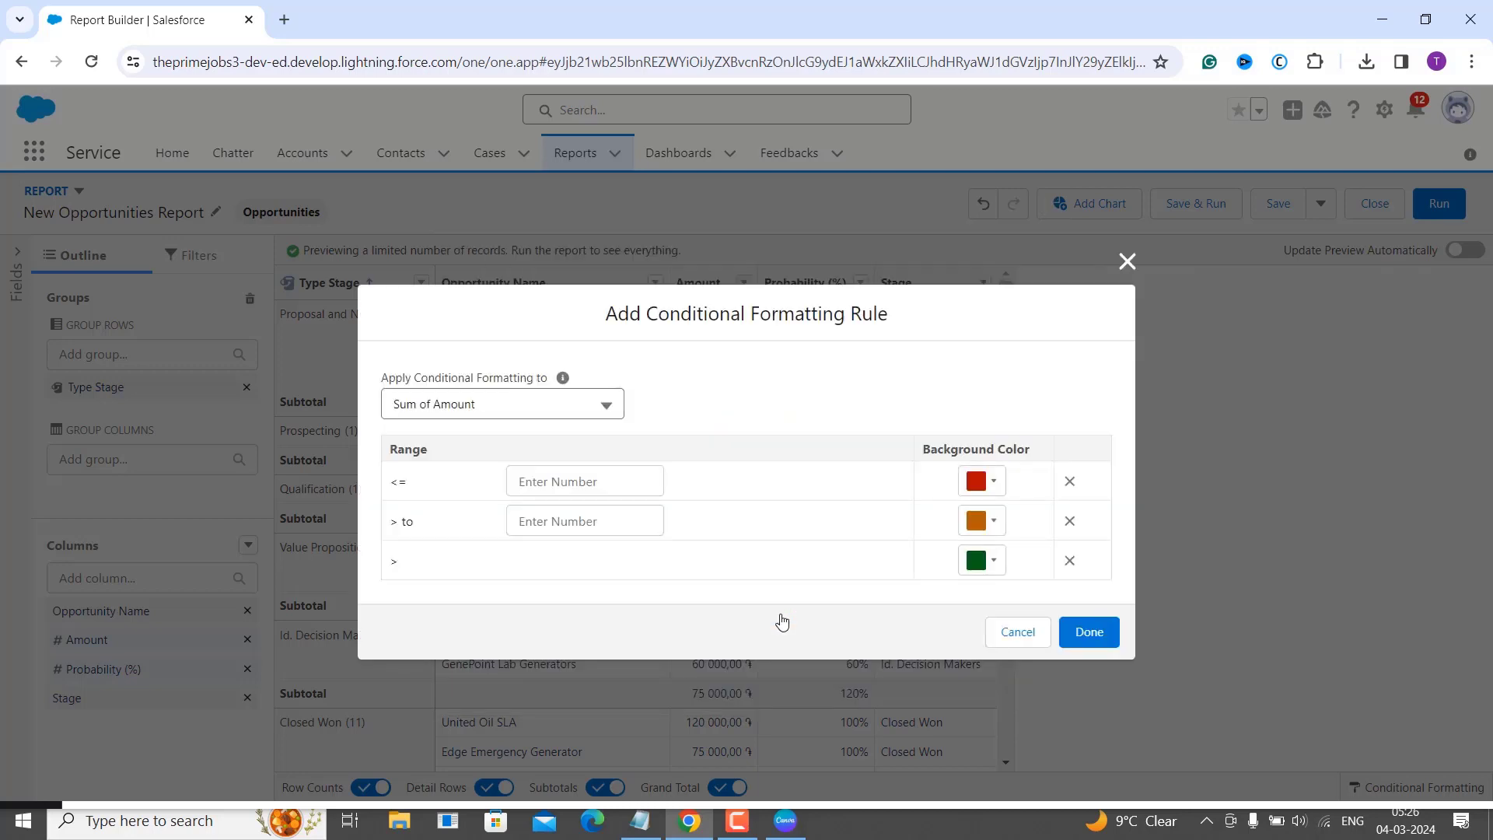
{"action": "left_click", "coordinate": [480, 402]}
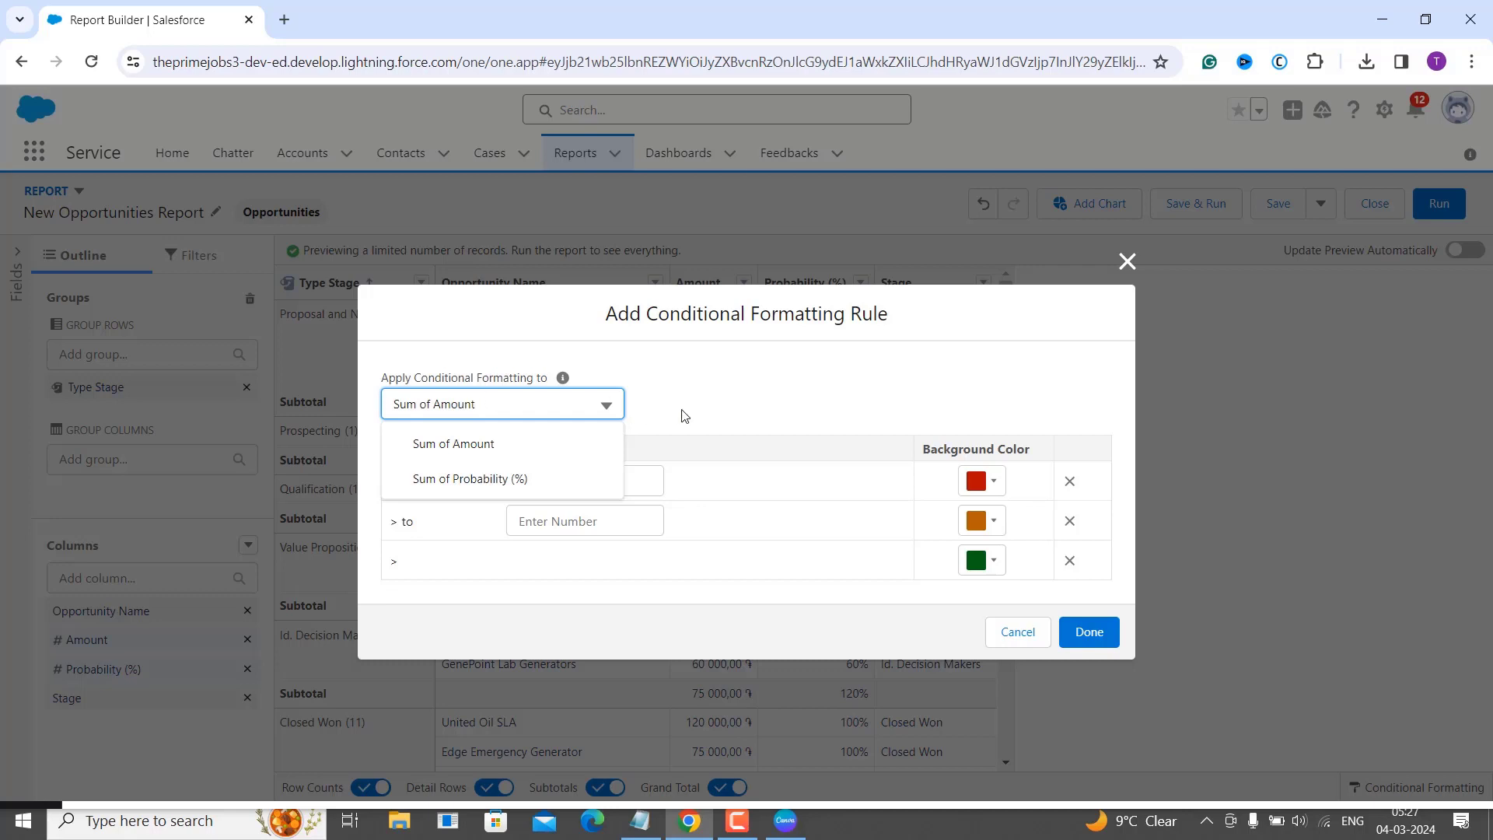
{"action": "left_click", "coordinate": [727, 418]}
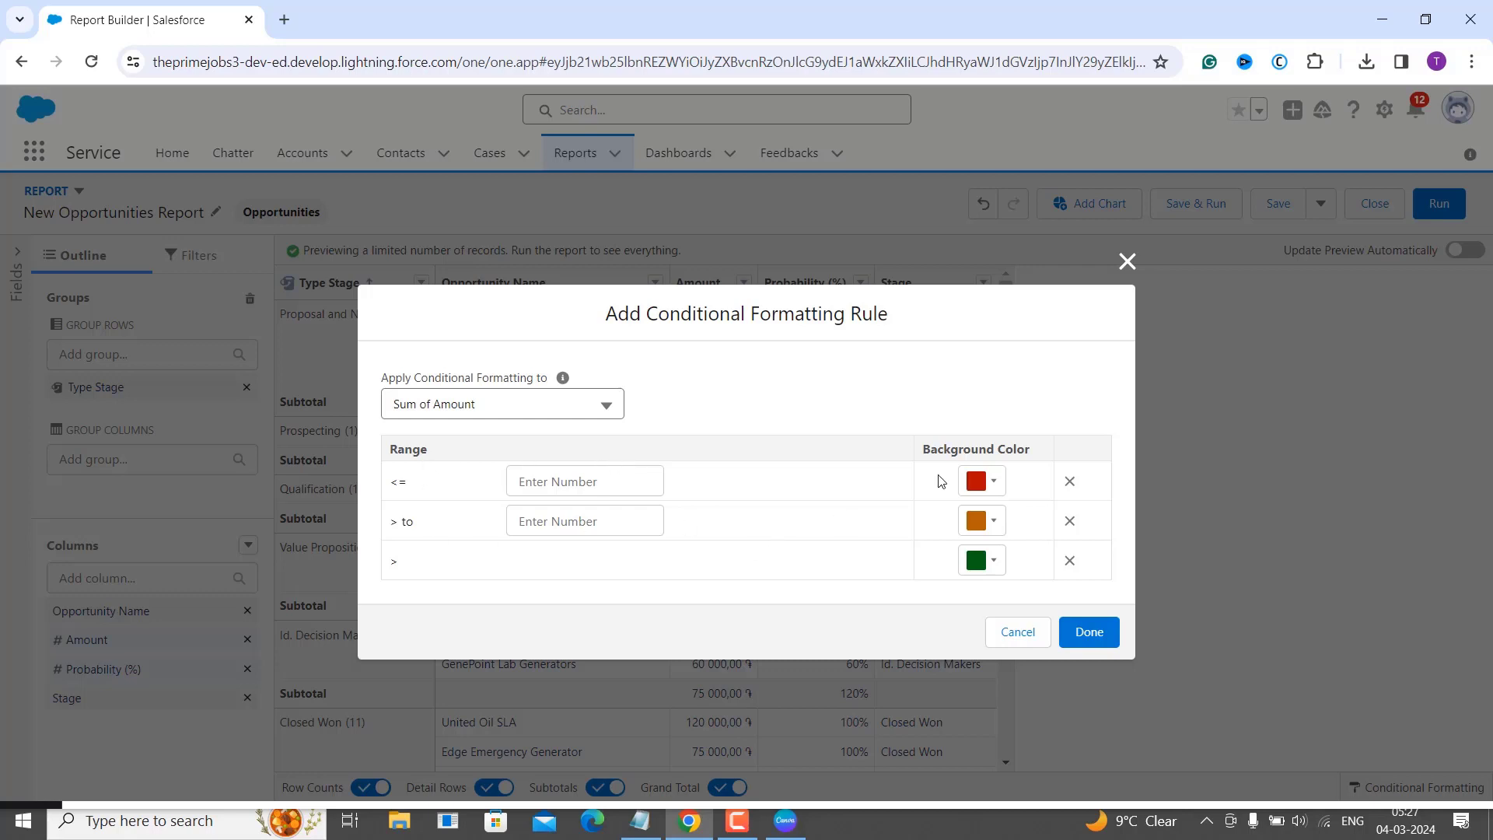
- Look through the default and custom background colours offered for the lowest range of the rule
{"action": "left_click", "coordinate": [991, 488]}
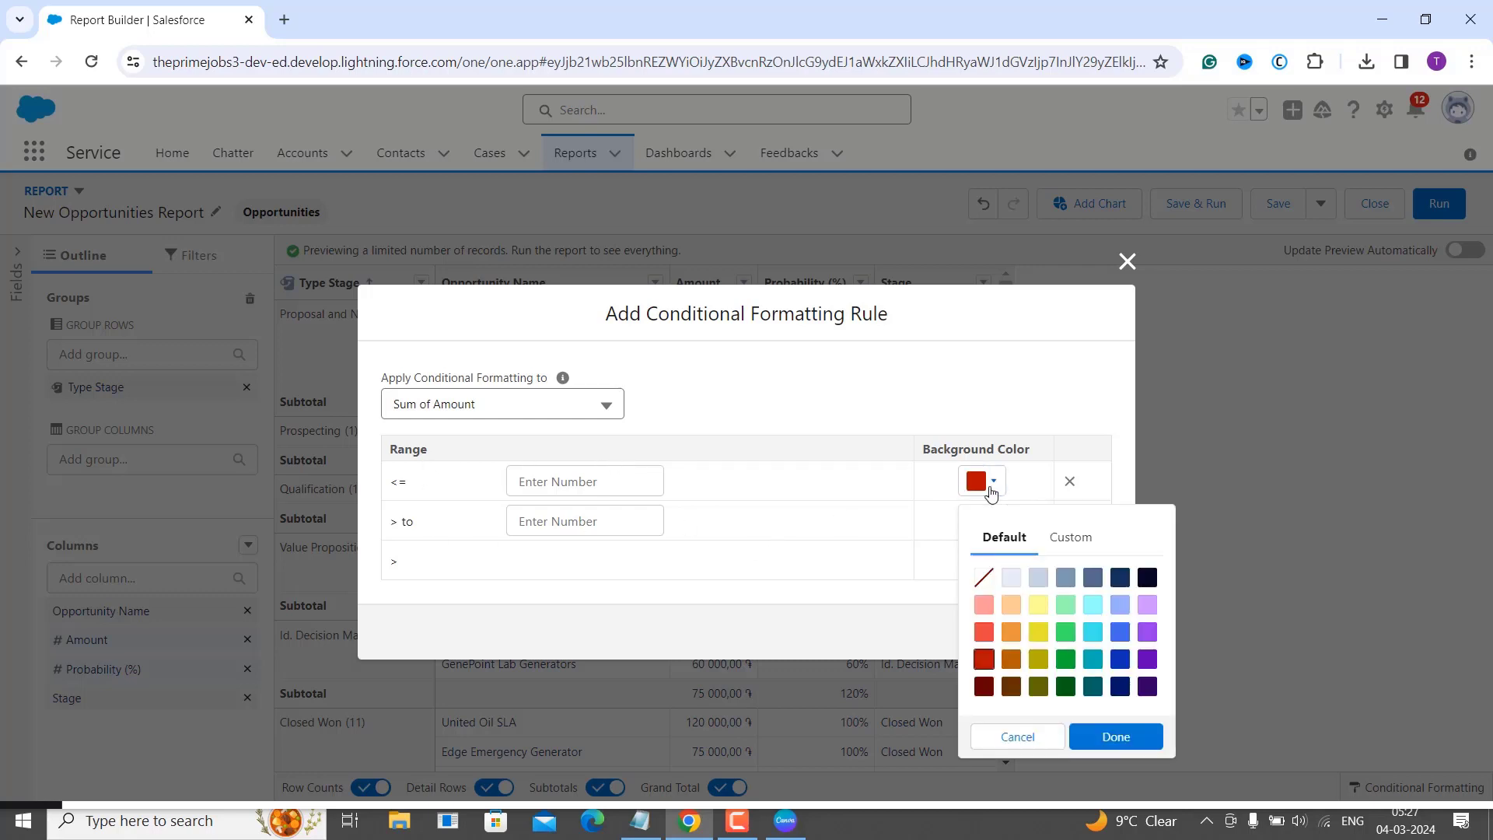
{"action": "left_click", "coordinate": [1065, 535]}
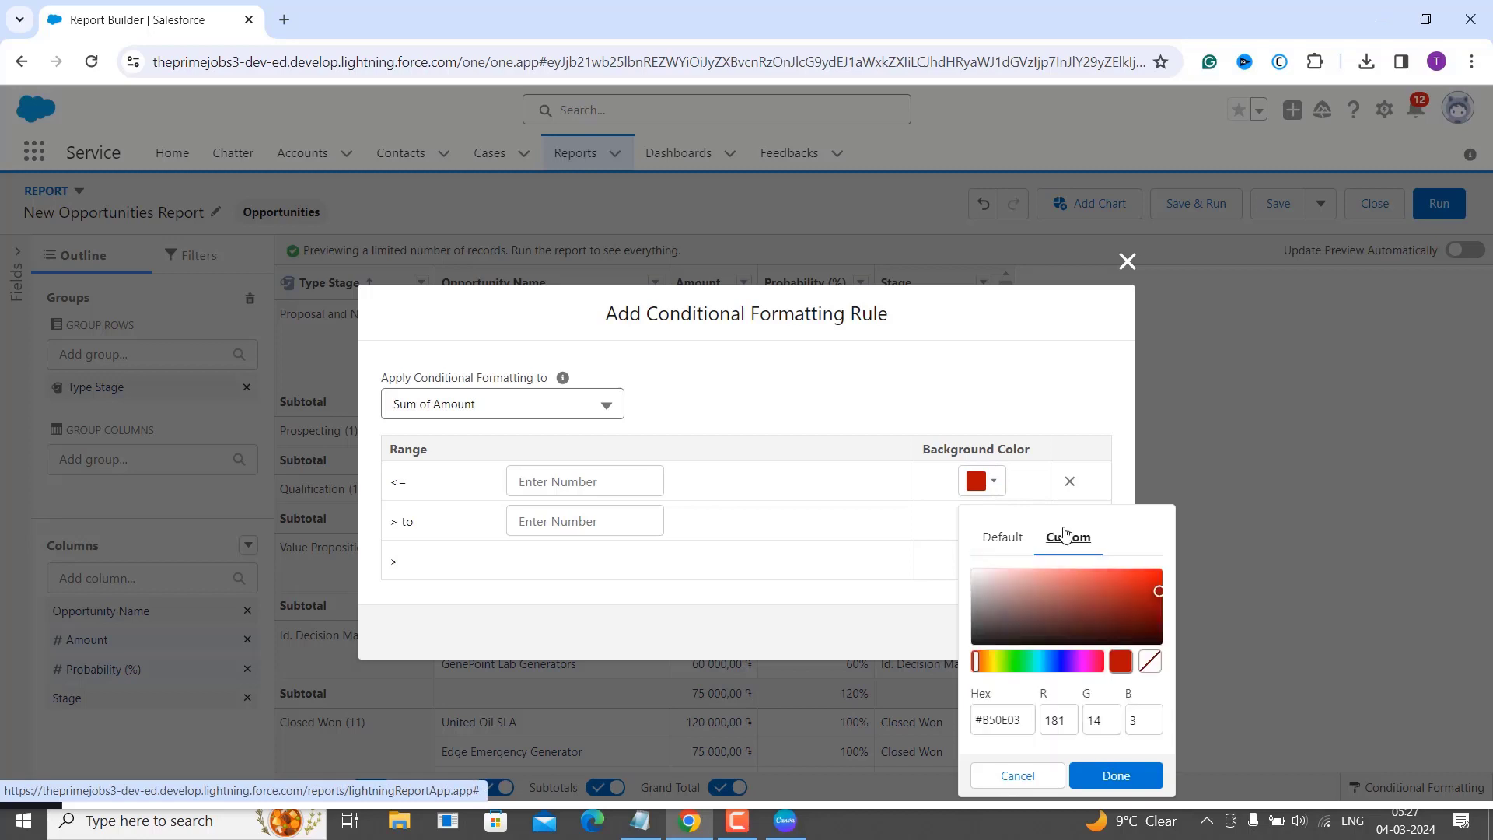
{"action": "left_click", "coordinate": [1005, 537]}
{"action": "left_click", "coordinate": [906, 367]}
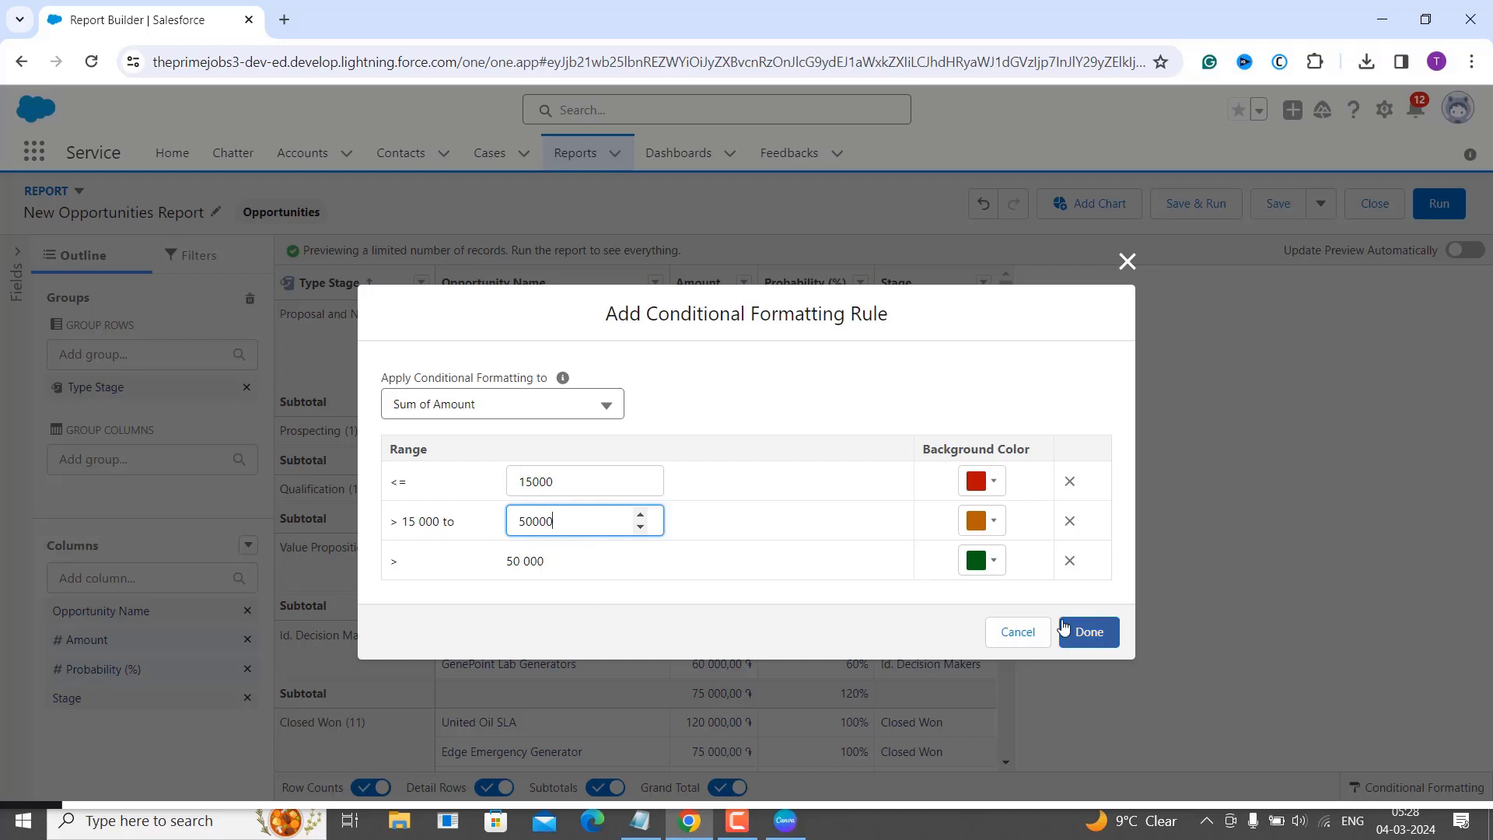
- Set the Sum of Amount range limits to 15000 and 50000, apply the rule and refresh the report preview
{"action": "left_click", "coordinate": [1089, 638]}
{"action": "left_click", "coordinate": [1089, 639]}
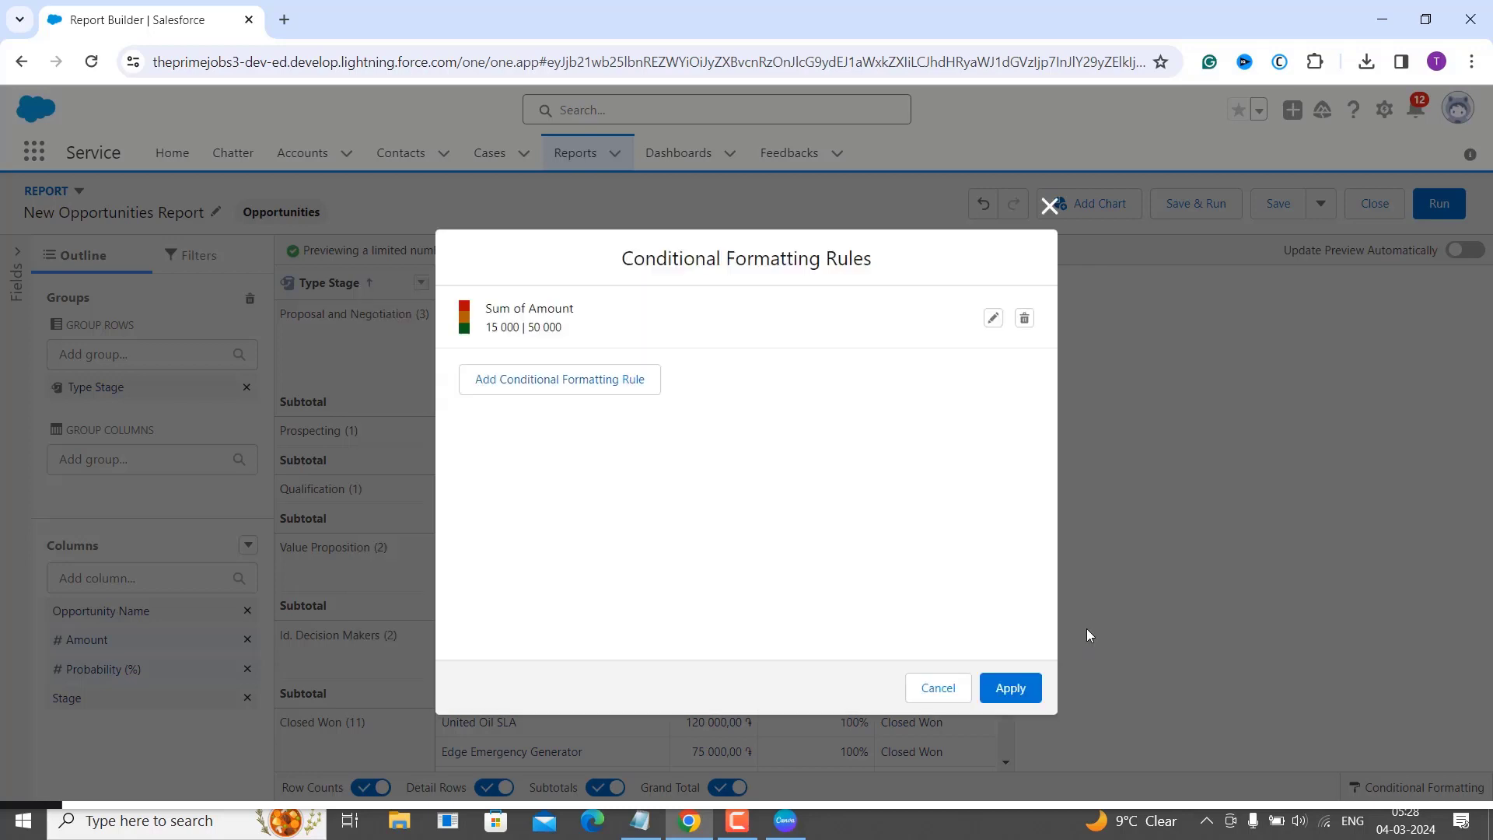
{"action": "left_click", "coordinate": [1010, 688]}
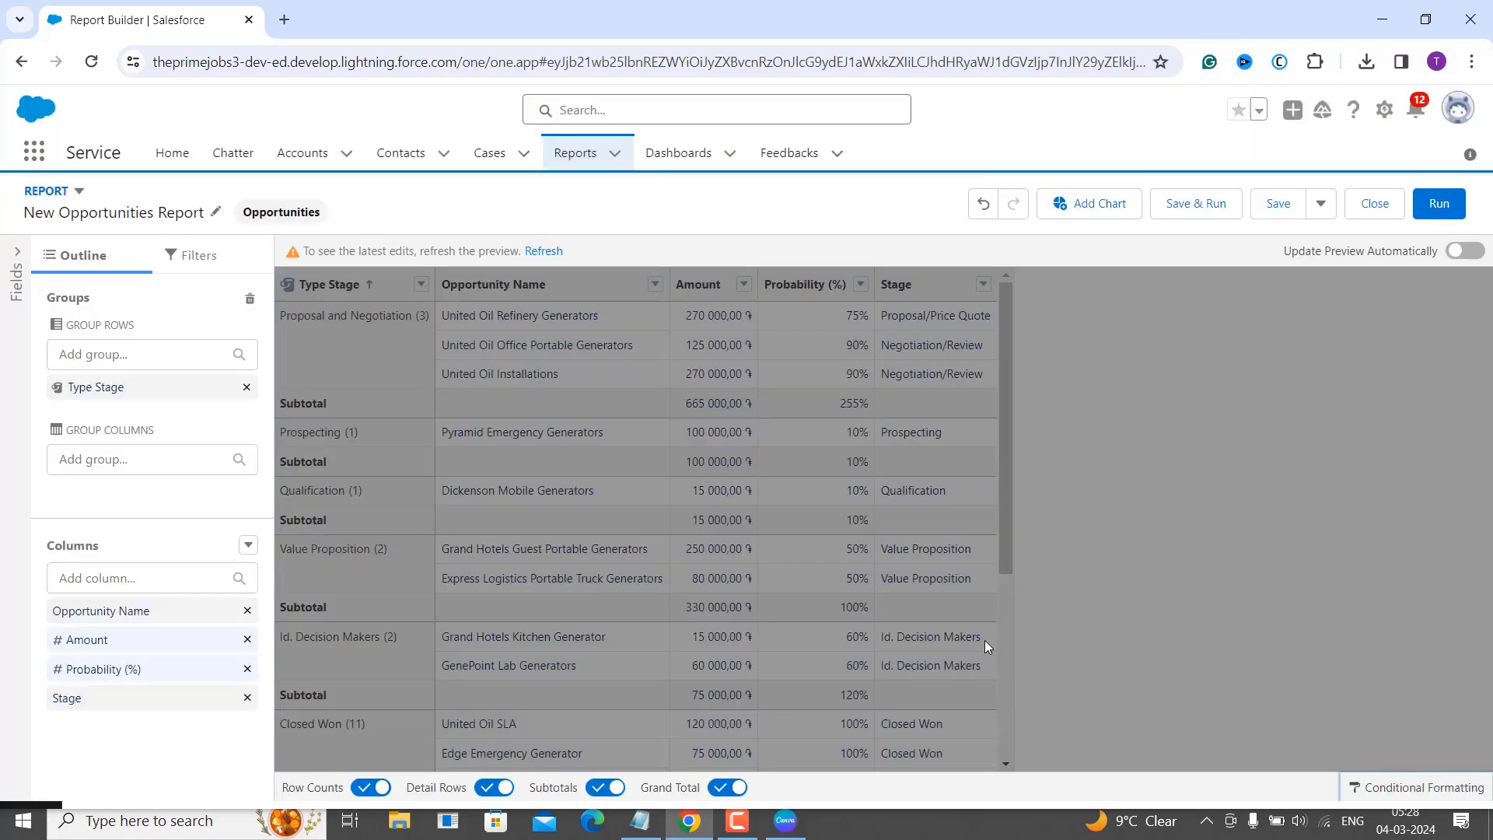
{"action": "left_click", "coordinate": [553, 251]}
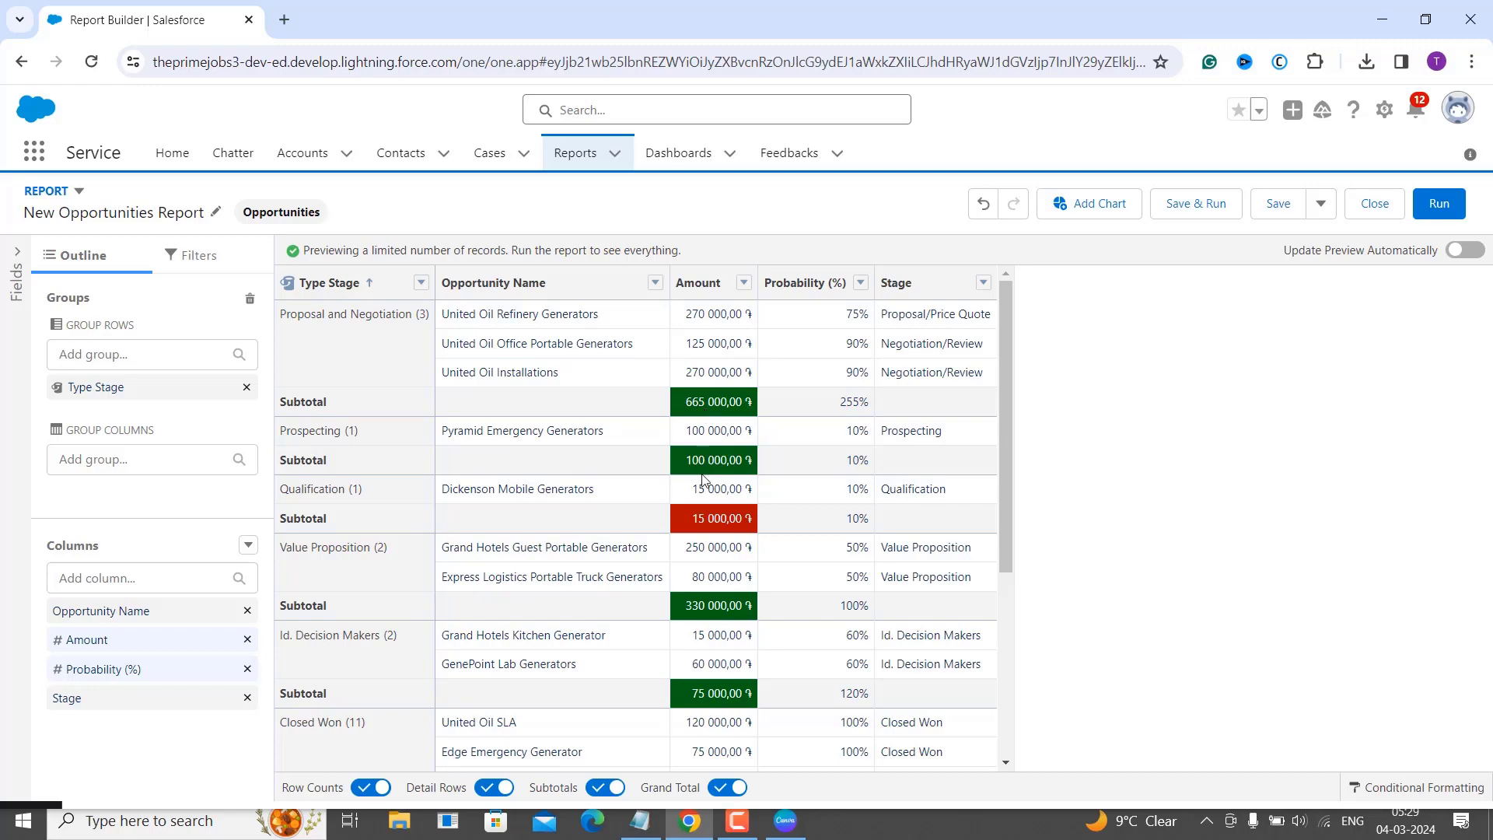
{"action": "scroll", "coordinate": [704, 466], "scroll_direction": "down", "scroll_amount": 3}
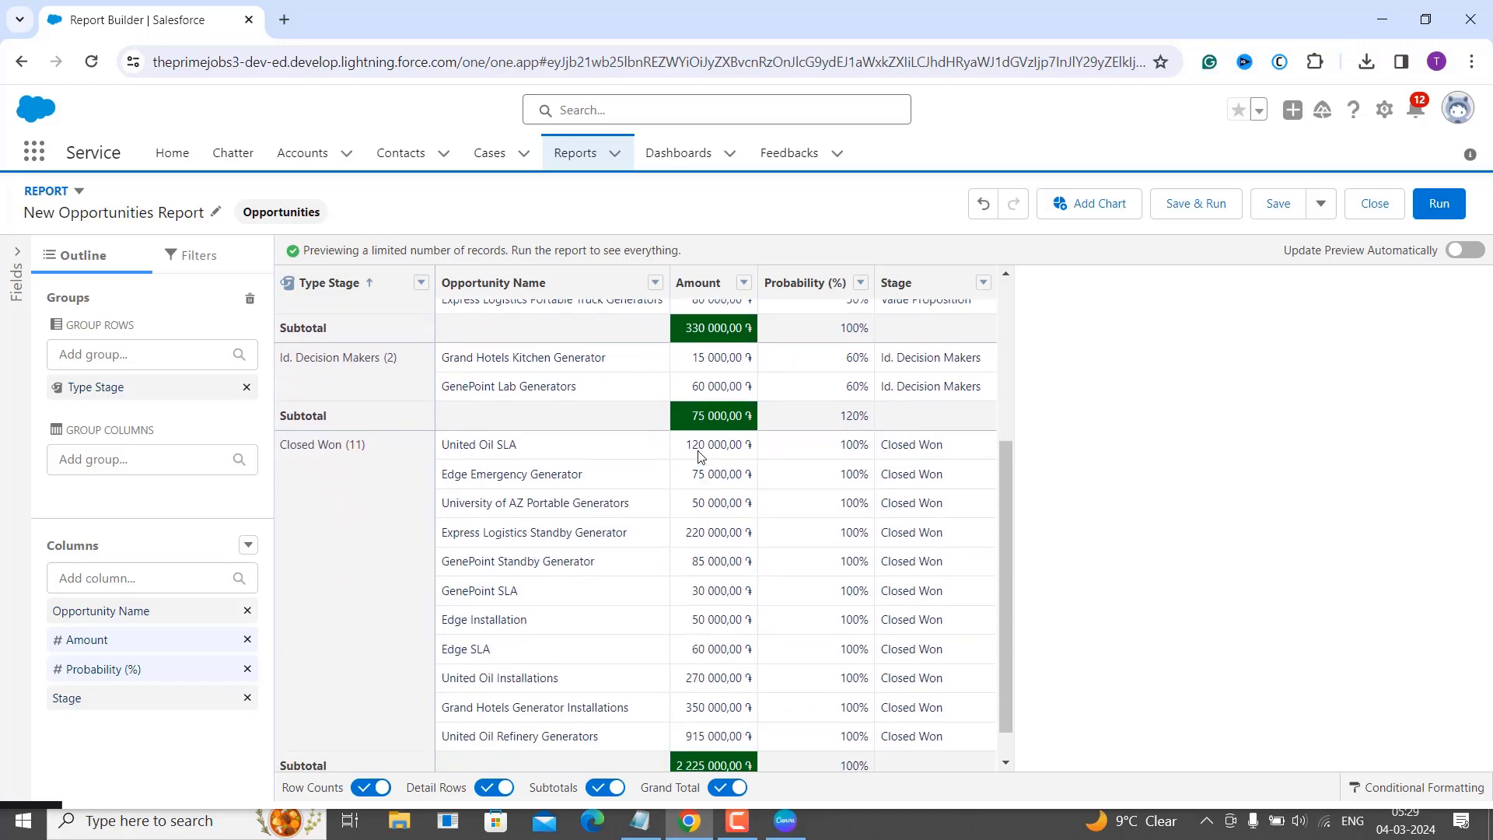
{"action": "scroll", "coordinate": [704, 479], "scroll_direction": "up", "scroll_amount": 3}
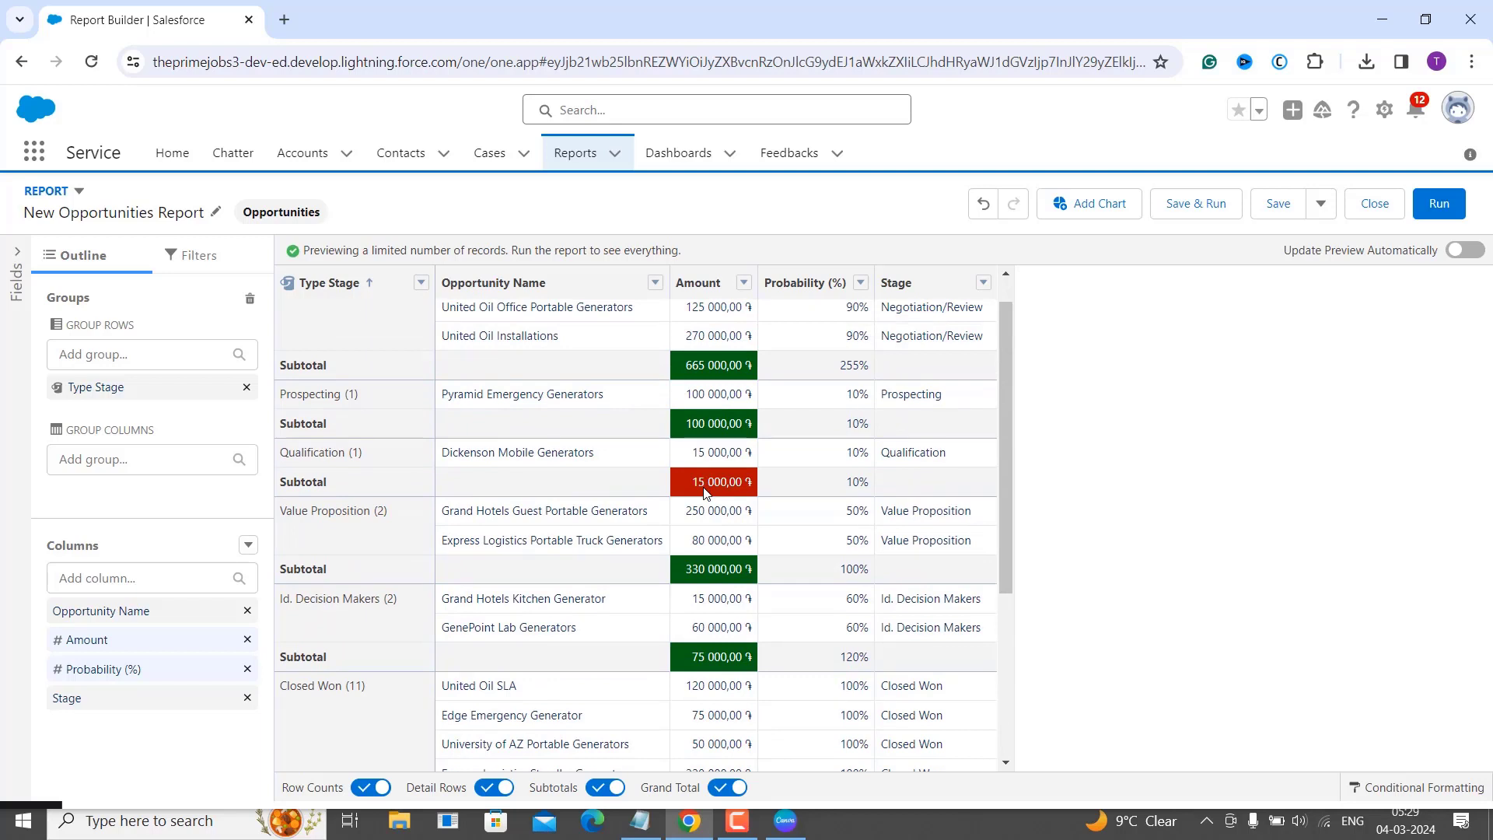
{"action": "scroll", "coordinate": [703, 492], "scroll_direction": "down", "scroll_amount": 3}
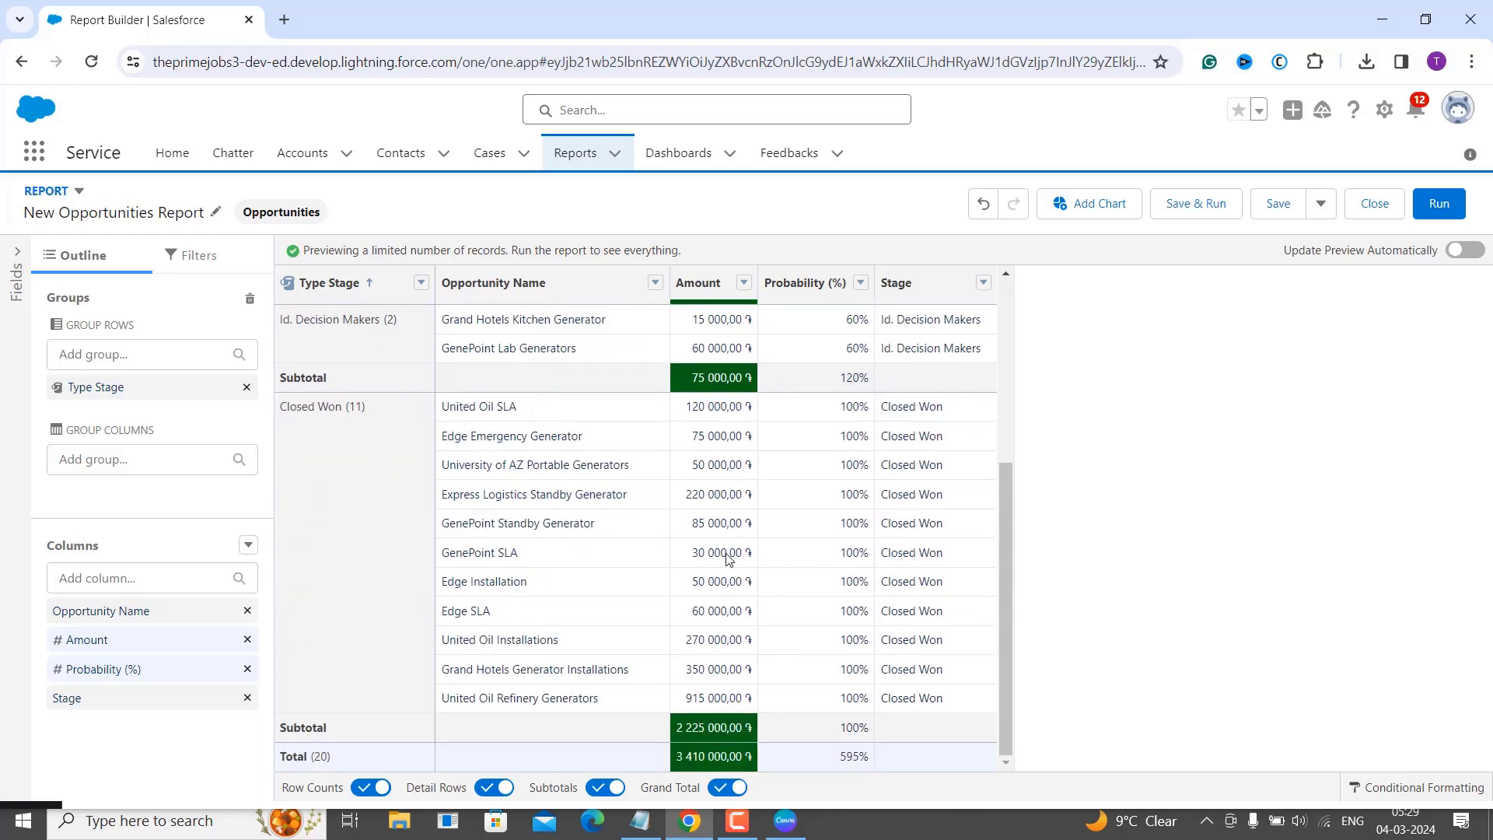
{"action": "scroll", "coordinate": [728, 558], "scroll_direction": "up", "scroll_amount": 4}
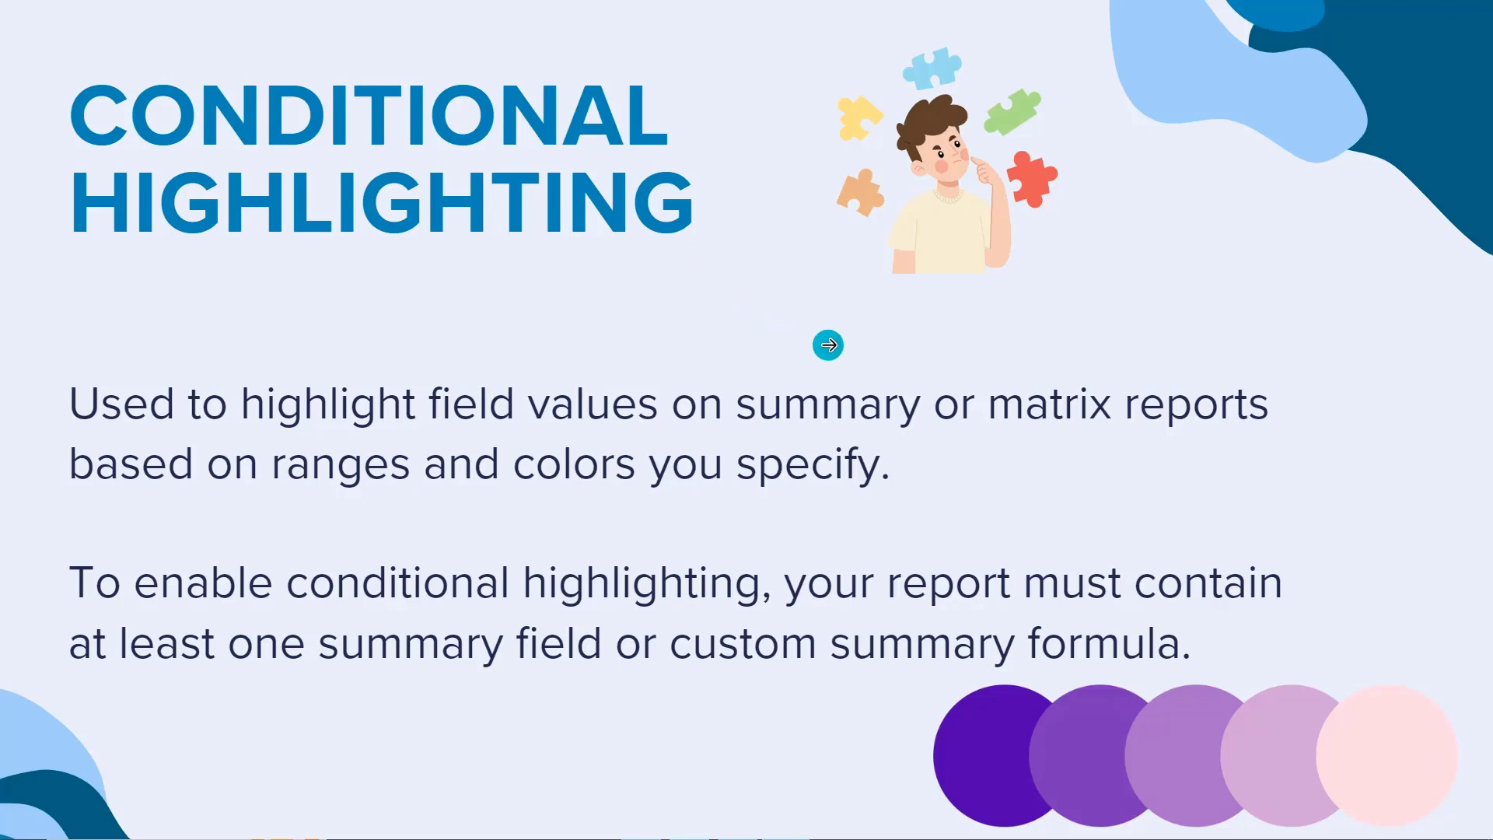
{"action": "left_click", "coordinate": [828, 346]}
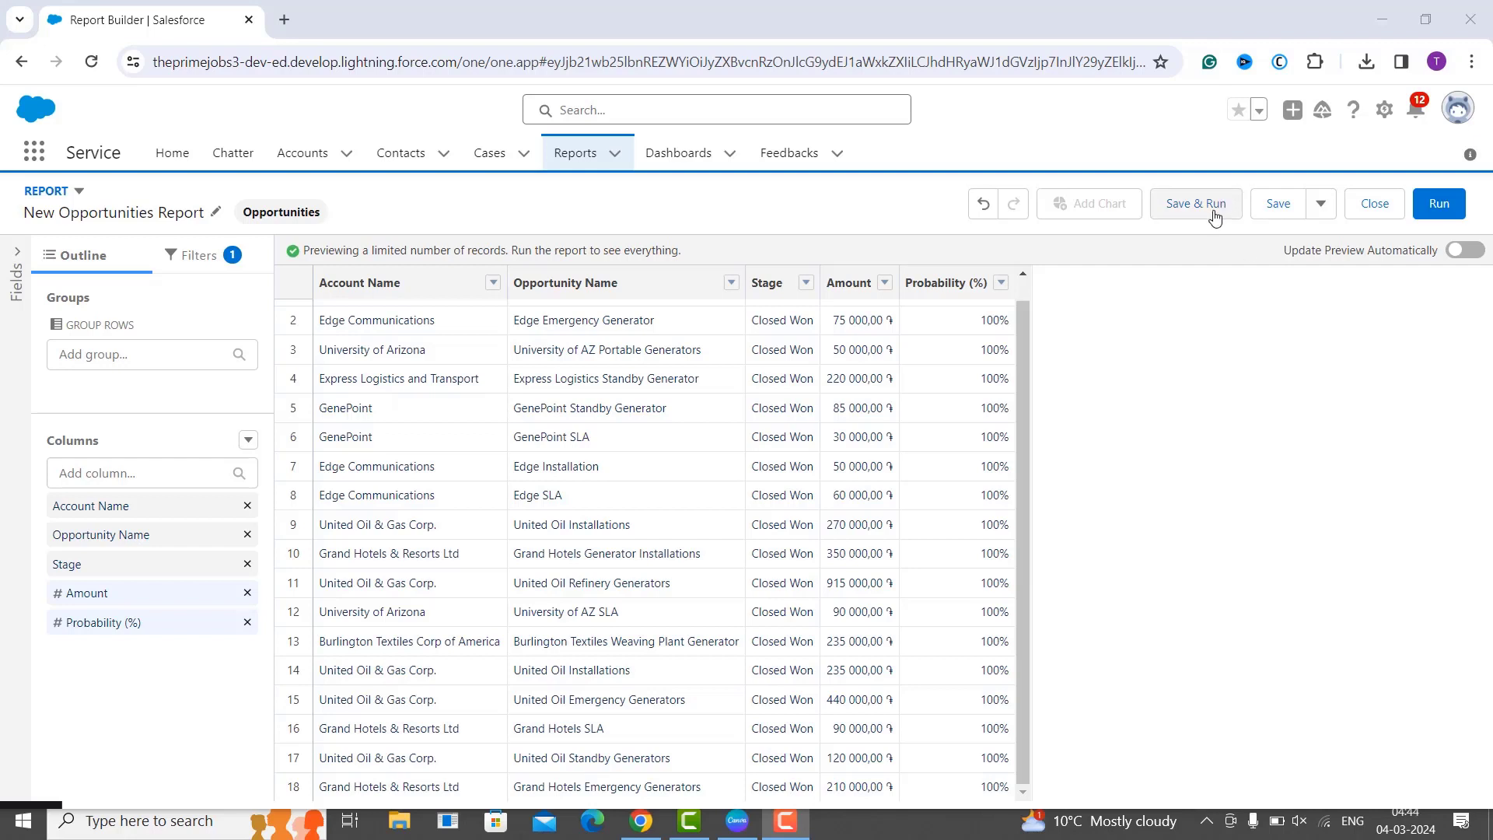
- Start saving and running the closed-won report, naming it Opportunities Closed Won Stage Report with a matching unique name
{"action": "left_click", "coordinate": [1195, 204]}
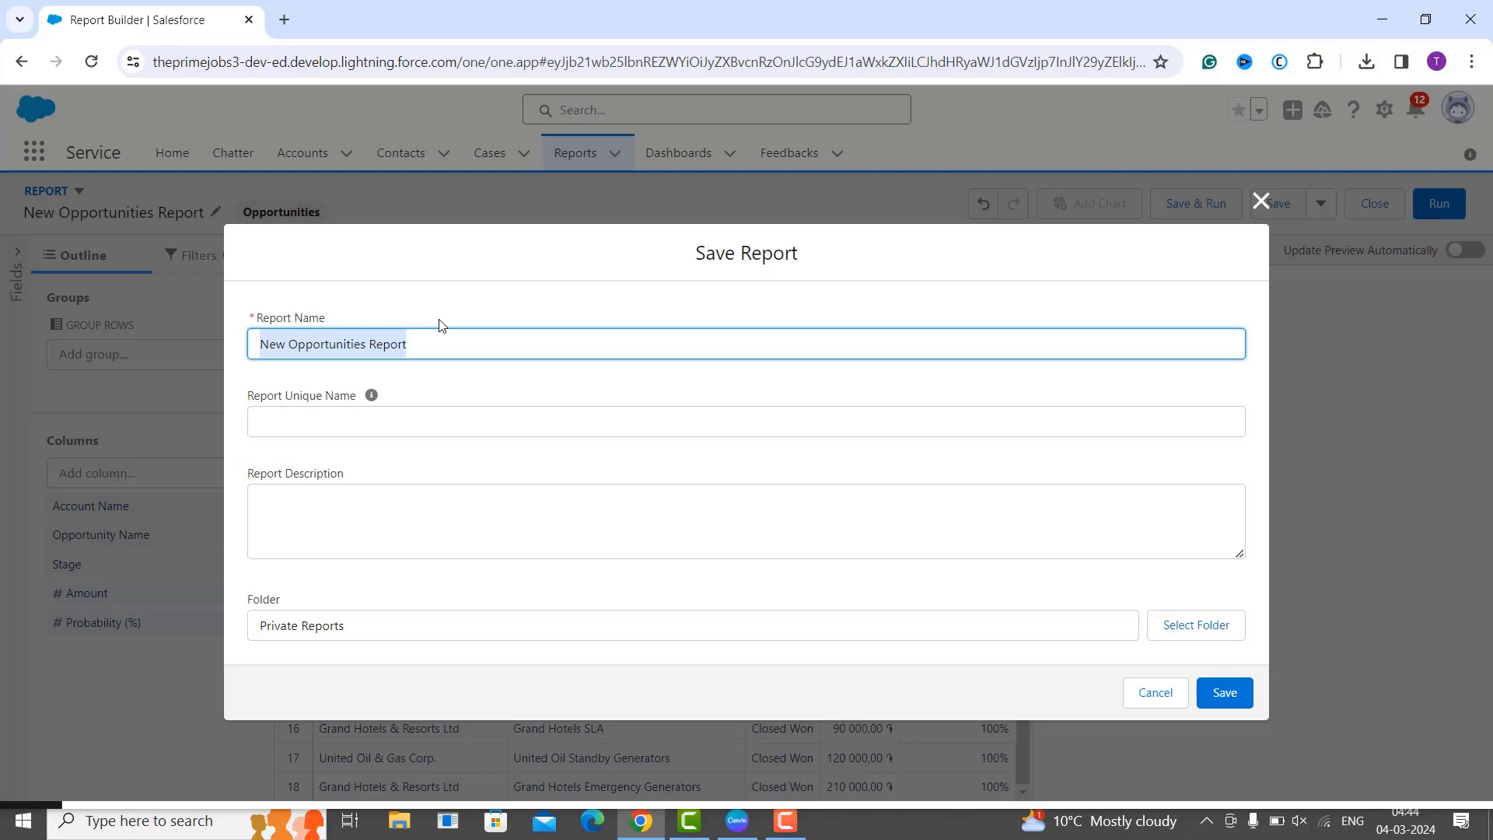
{"action": "left_click", "coordinate": [291, 348]}
{"action": "key", "text": "BackSpace"}
{"action": "key", "text": "BackSpace"}
{"action": "key", "text": "BackSpace"}
{"action": "key", "text": "BackSpace"}
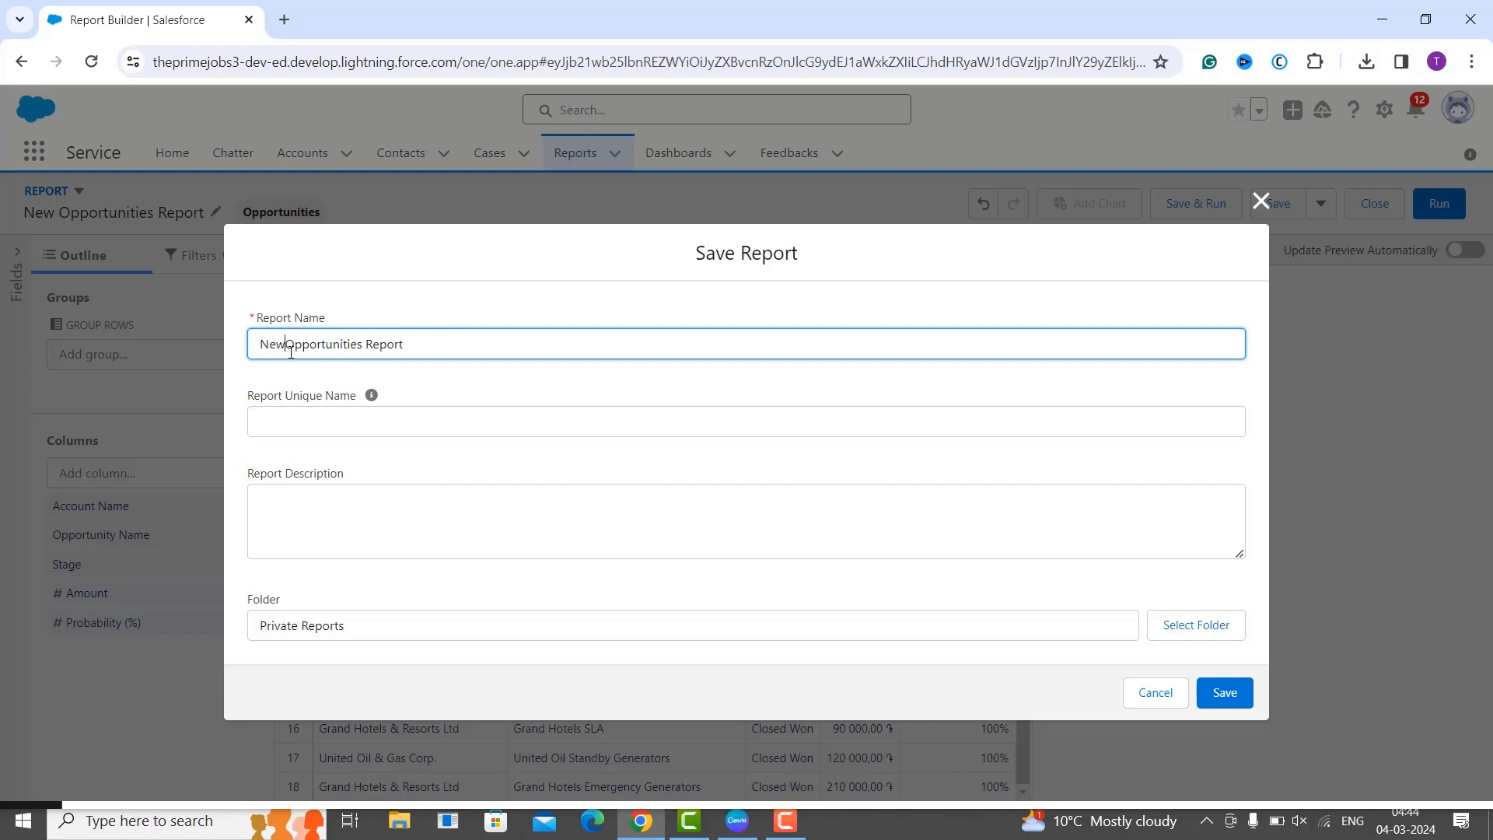
{"action": "left_click", "coordinate": [339, 343]}
{"action": "type", "text": "Cosed Won "}
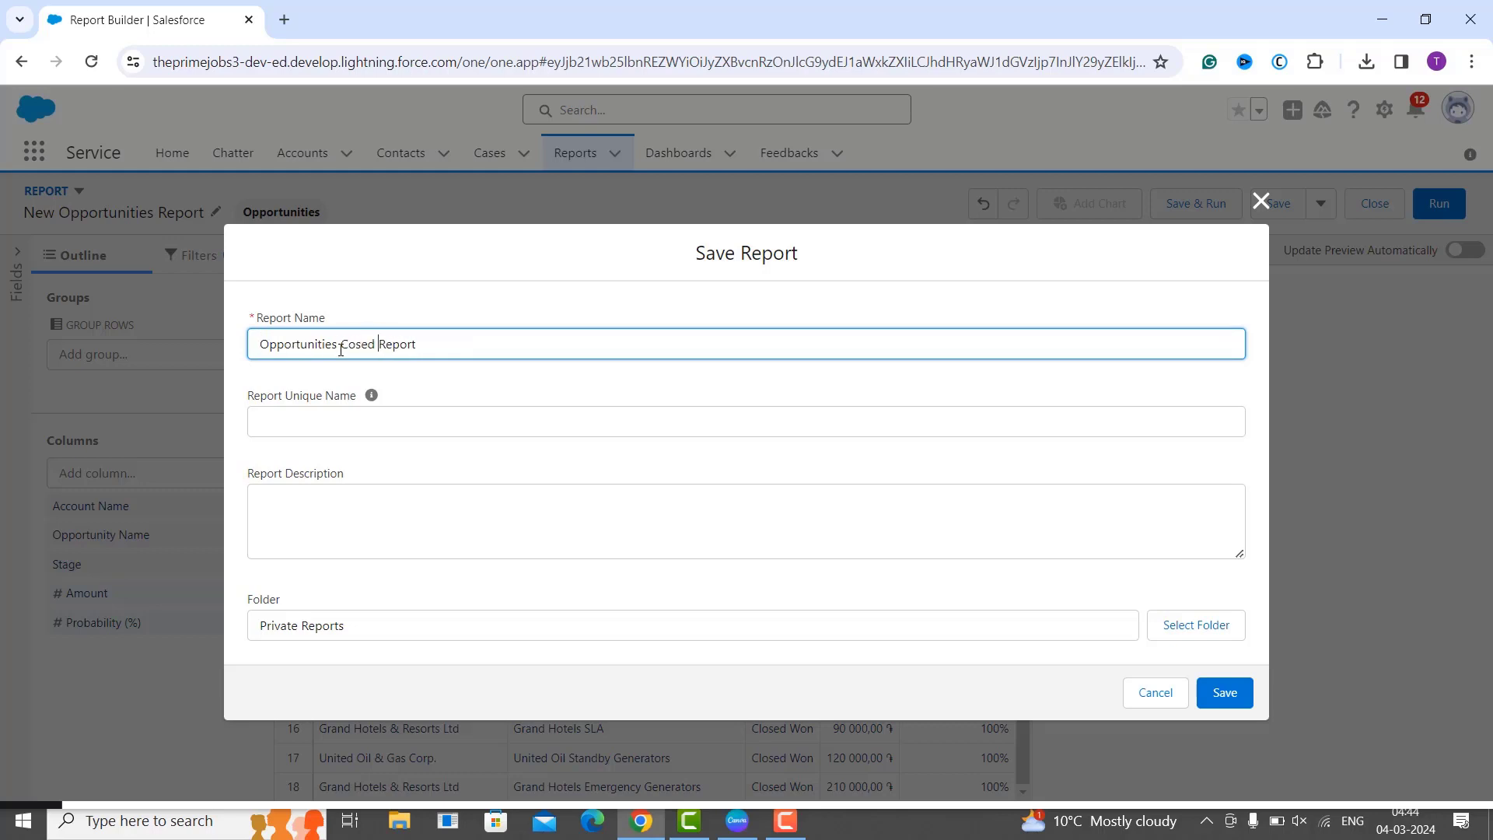
{"action": "type", "text": "Stage"}
{"action": "left_click", "coordinate": [348, 343]}
{"action": "type", "text": "l"}
{"action": "left_click", "coordinate": [354, 423]}
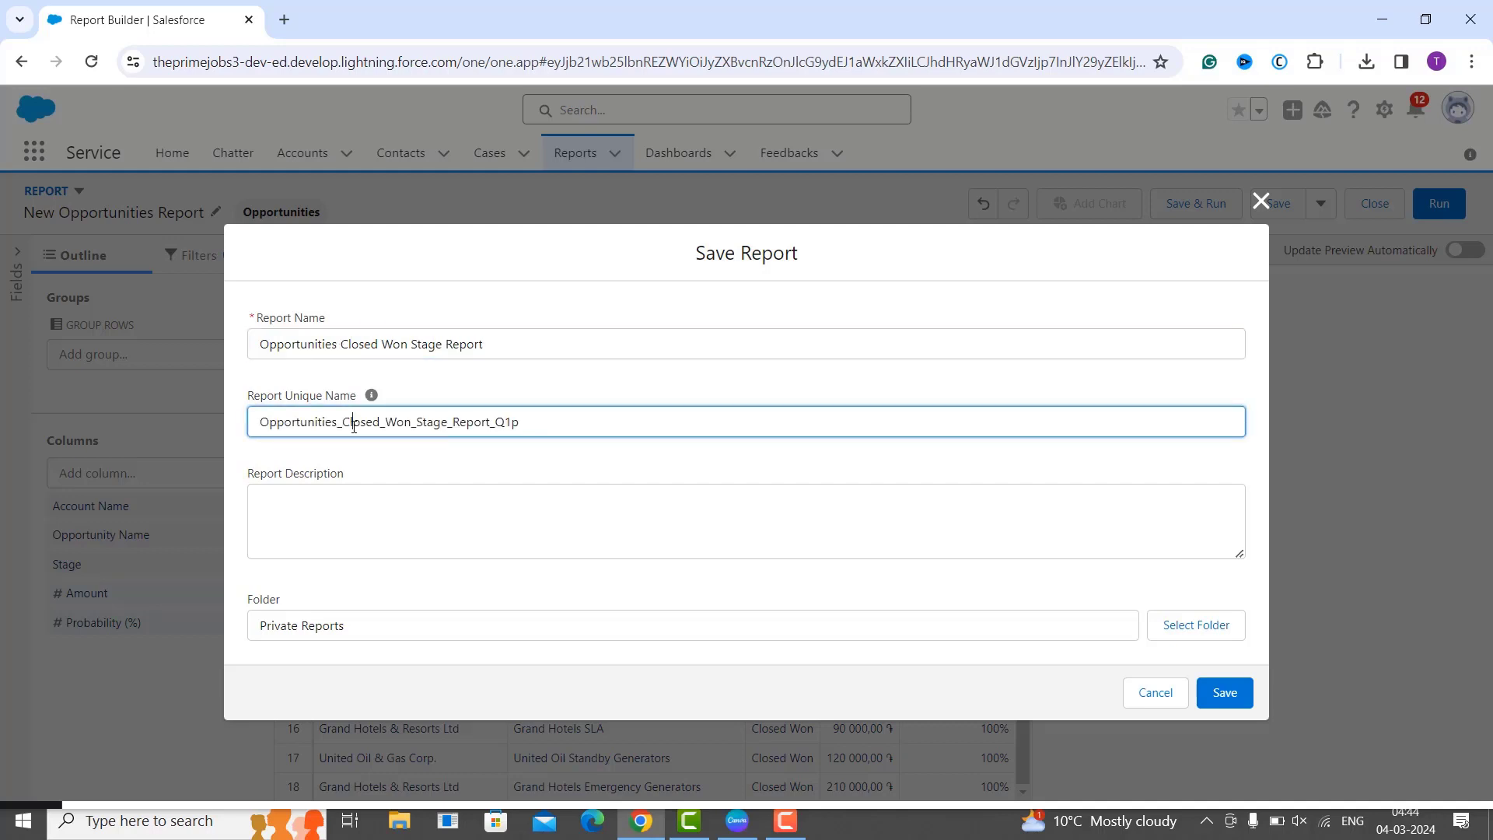
{"action": "left_click", "coordinate": [394, 495]}
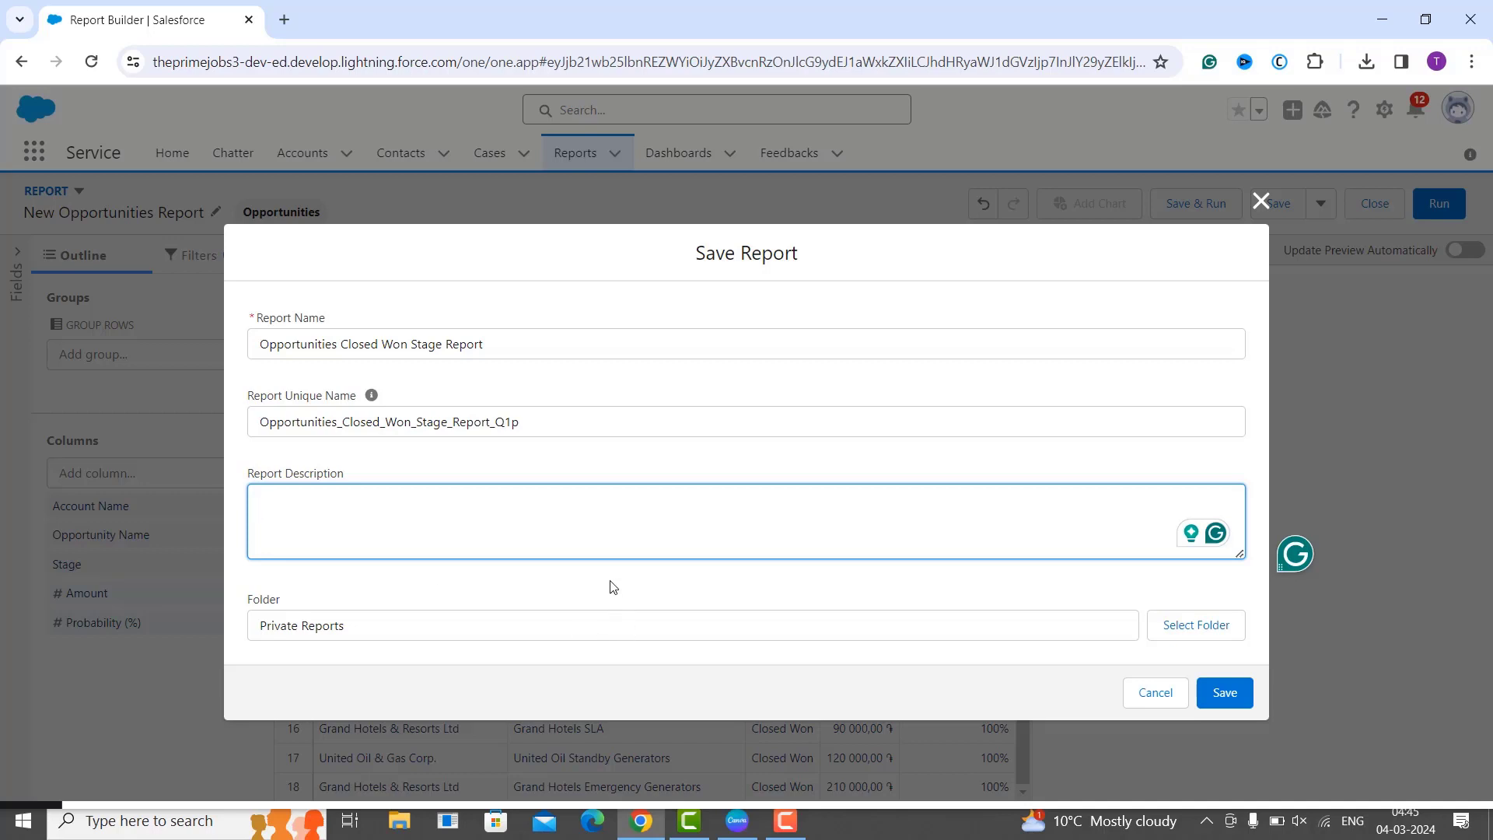
{"action": "left_click", "coordinate": [1175, 628]}
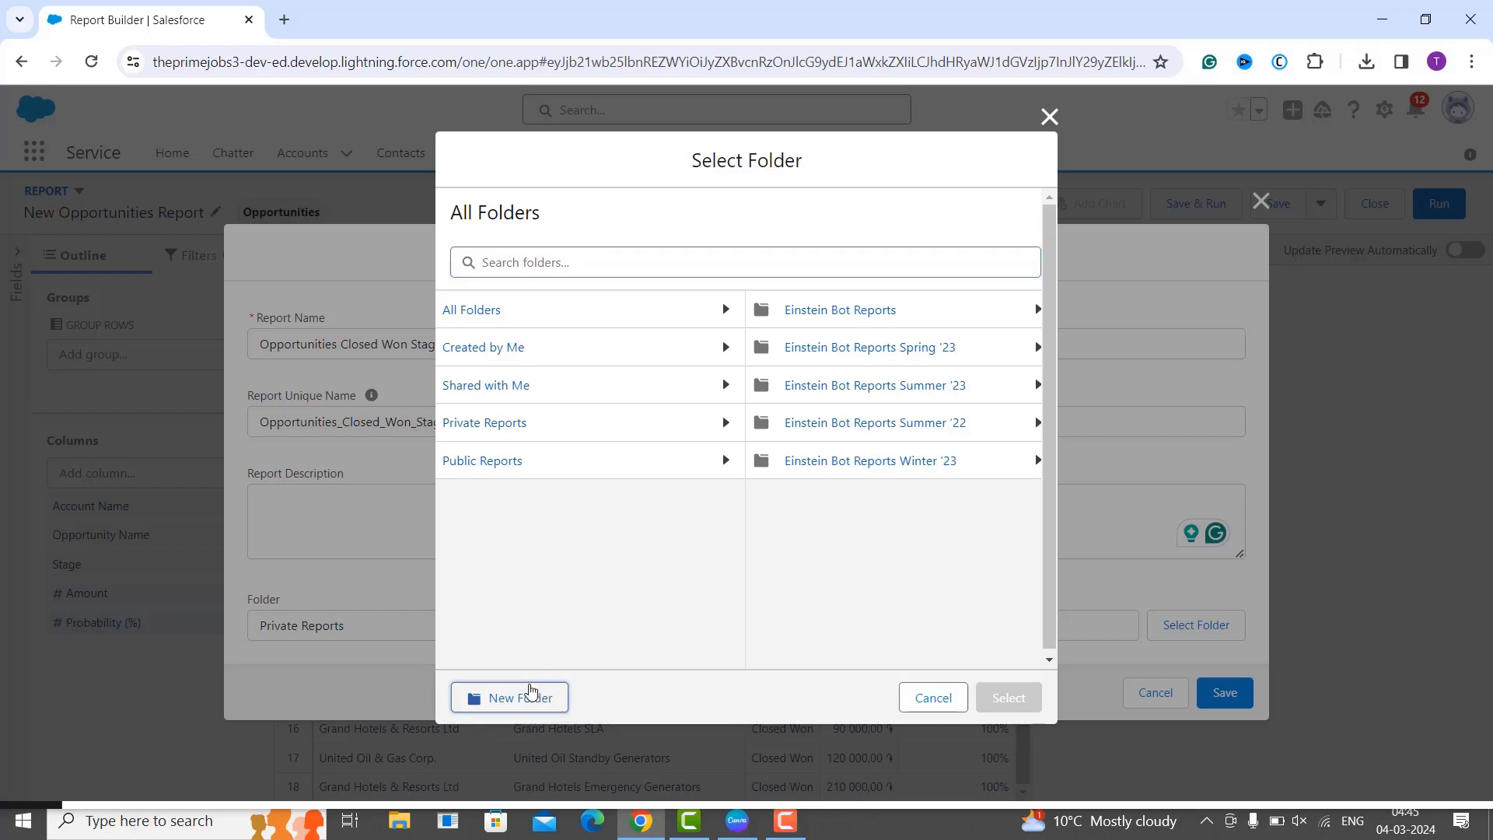
{"action": "left_click", "coordinate": [543, 678]}
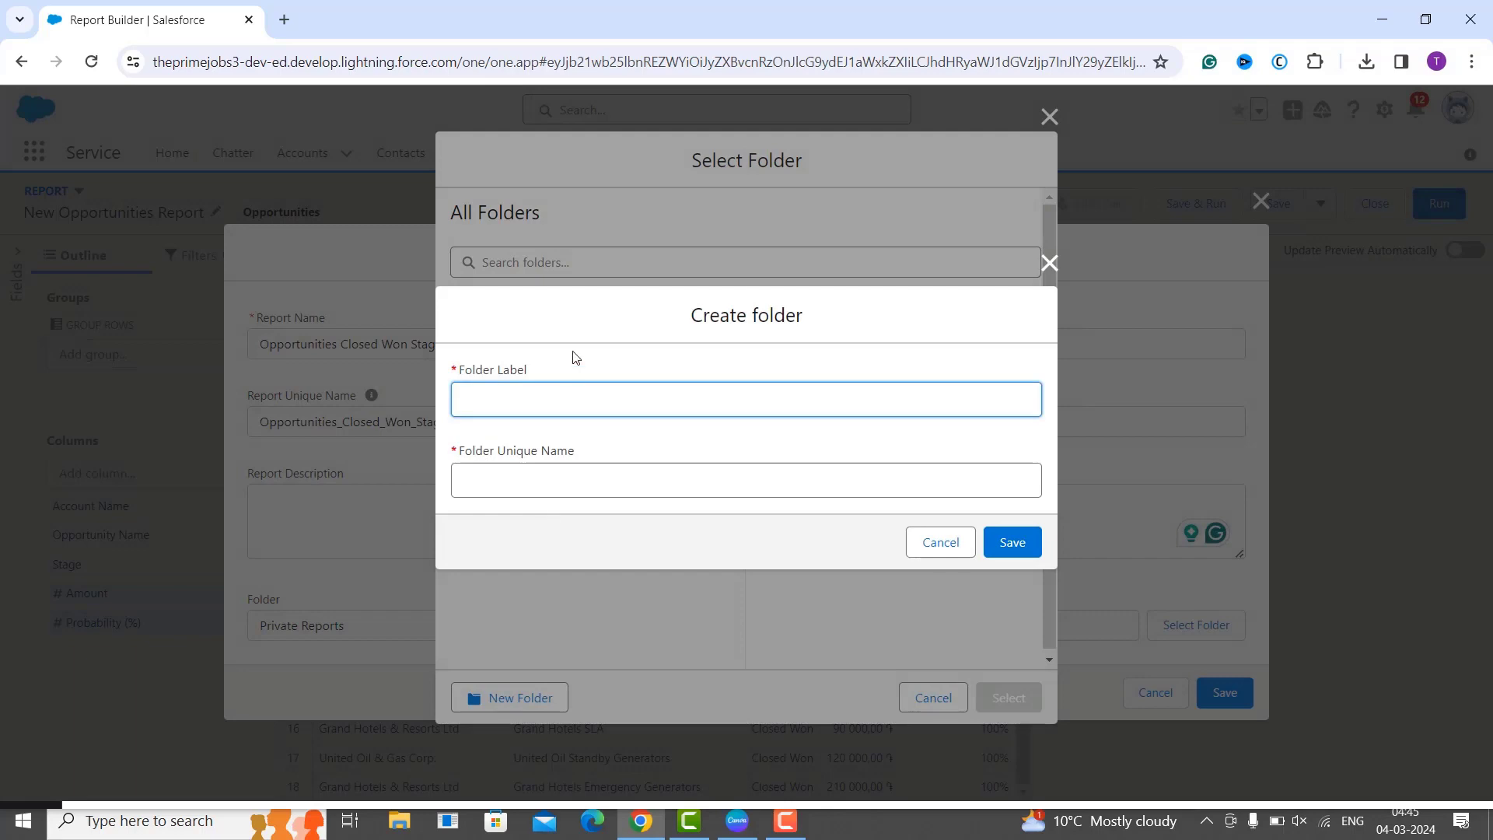
{"action": "left_click", "coordinate": [1050, 273]}
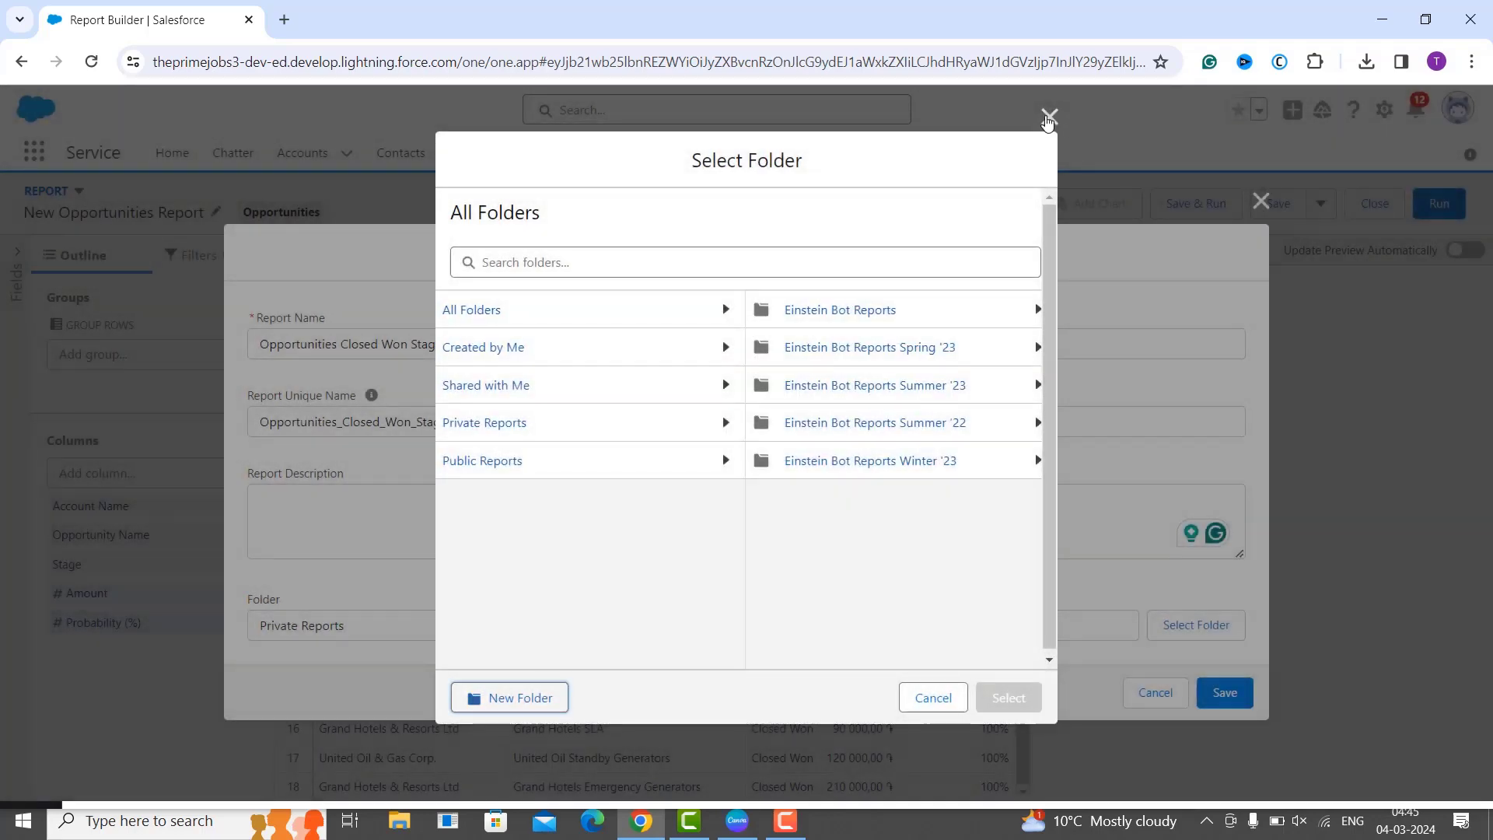
{"action": "left_click", "coordinate": [1050, 117]}
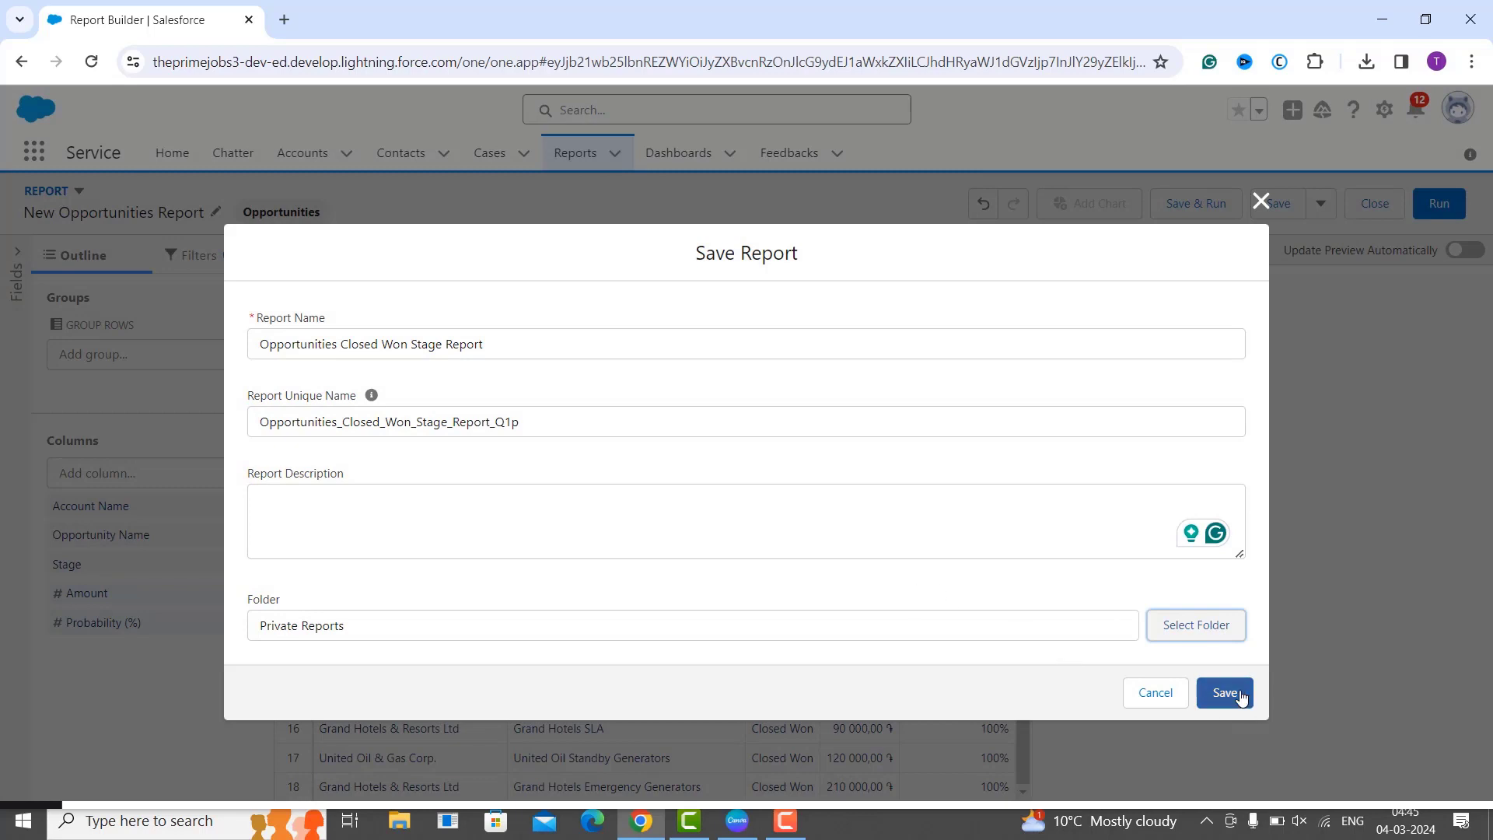
- Save the report in Private Reports and dismiss the compact setting suggestion to review the report's records
{"action": "left_click", "coordinate": [1241, 696]}
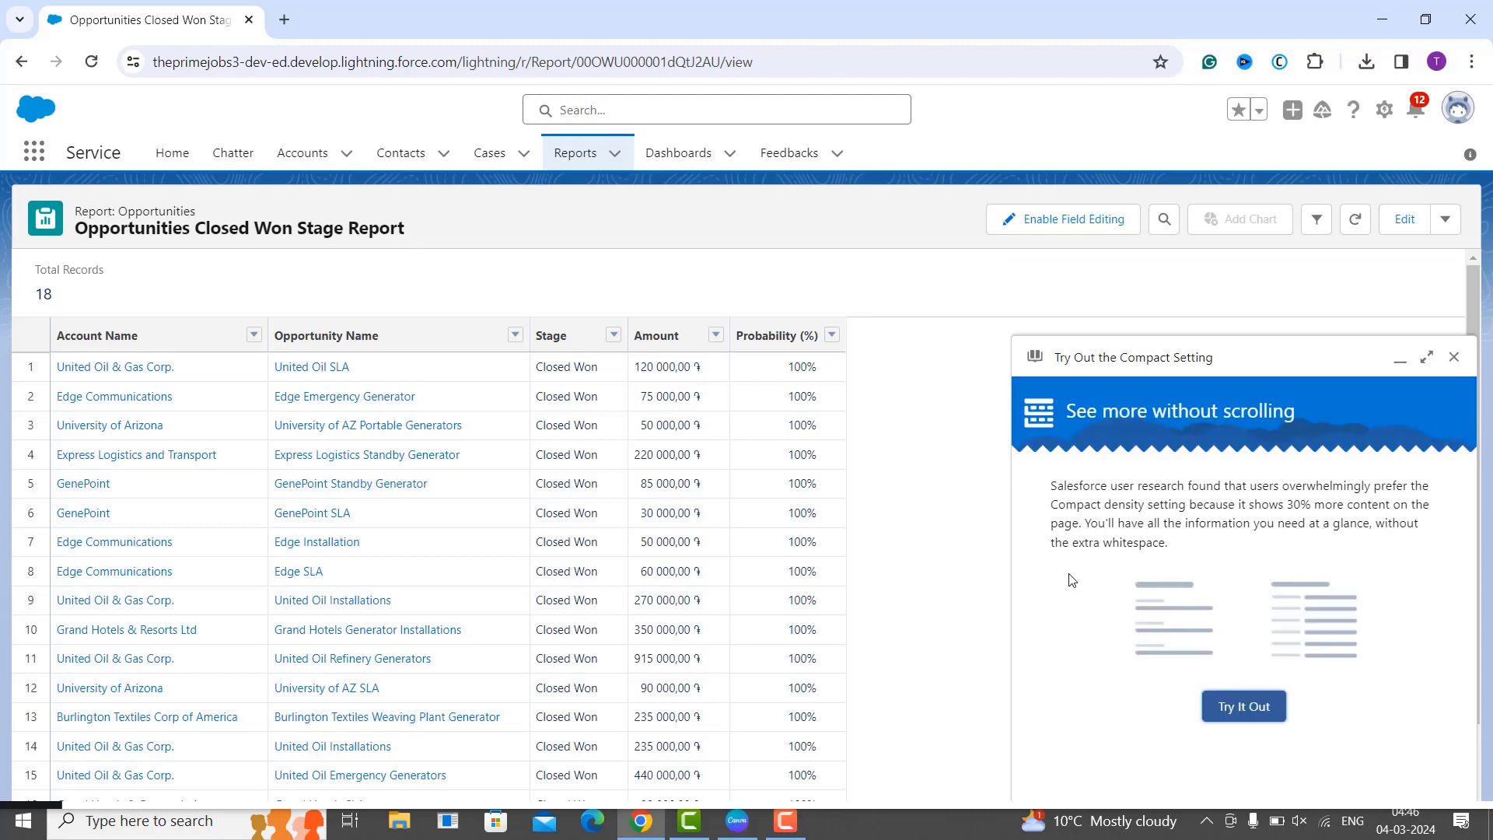
{"action": "scroll", "coordinate": [945, 515], "scroll_direction": "down", "scroll_amount": 1}
{"action": "scroll", "coordinate": [945, 514], "scroll_direction": "up", "scroll_amount": 2}
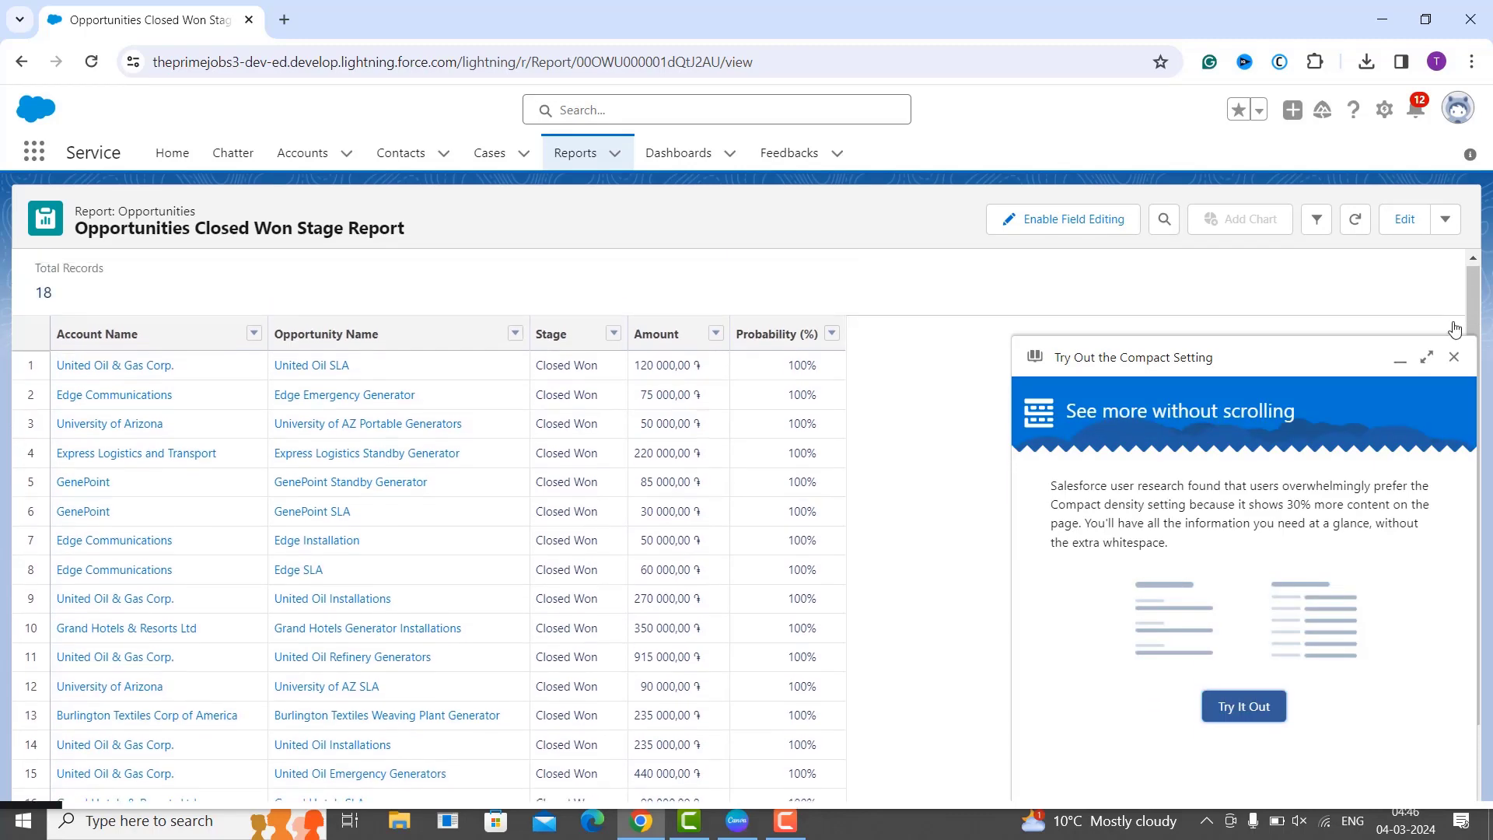
{"action": "left_click", "coordinate": [1453, 358]}
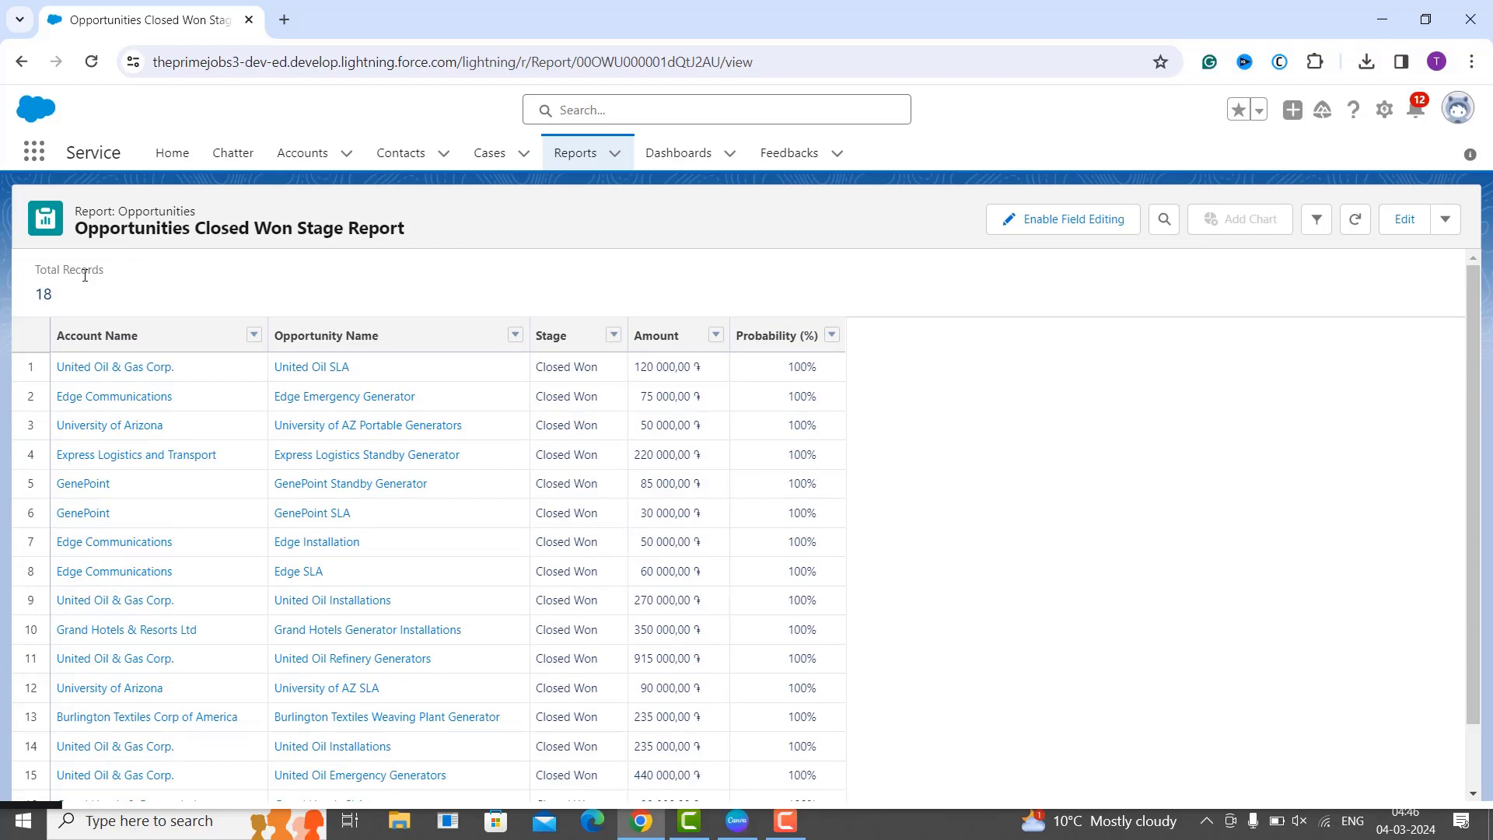
{"action": "scroll", "coordinate": [195, 350], "scroll_direction": "down", "scroll_amount": 2}
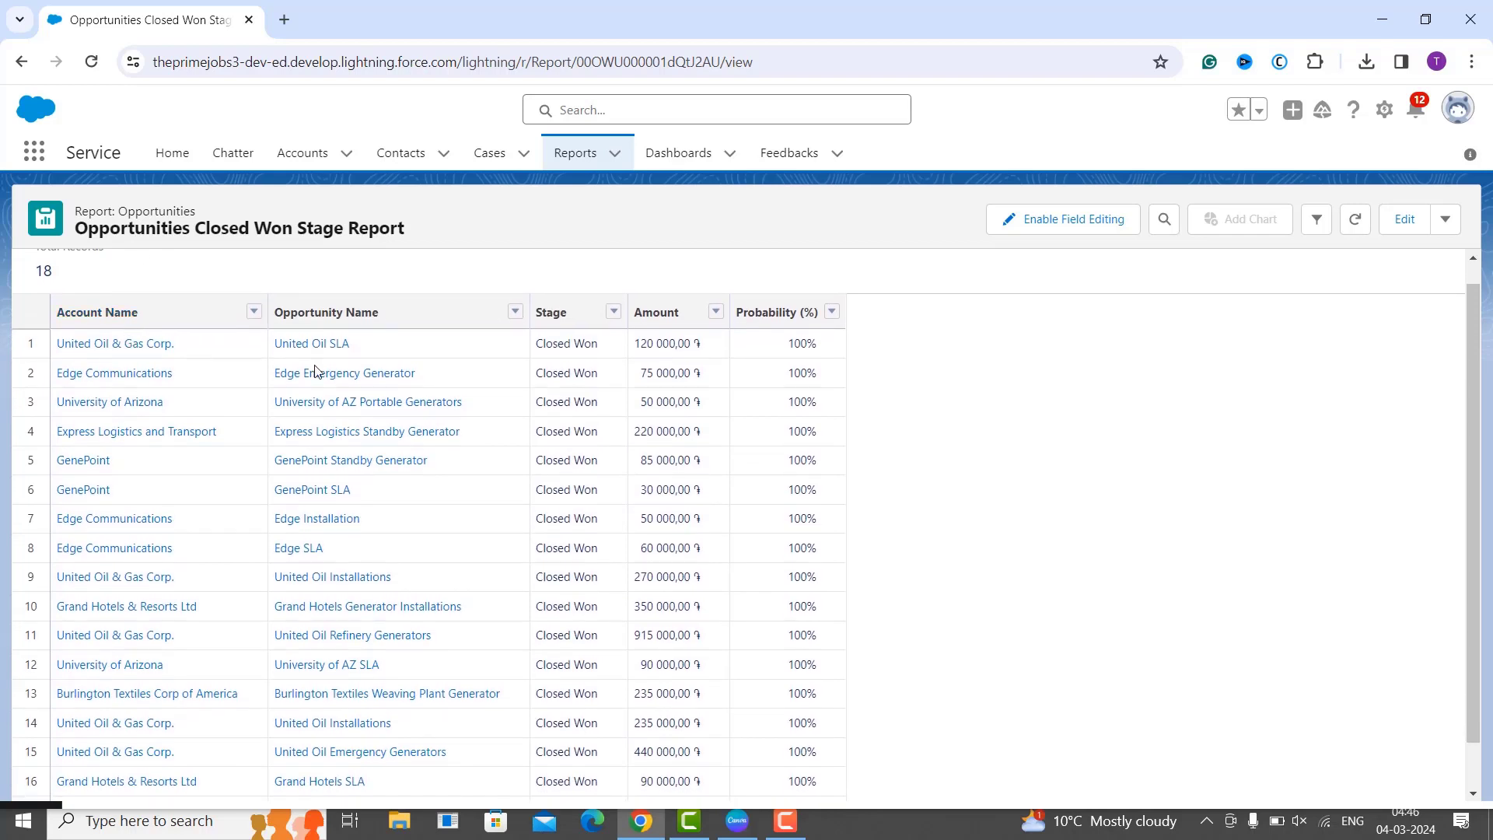
{"action": "scroll", "coordinate": [591, 406], "scroll_direction": "down", "scroll_amount": 2}
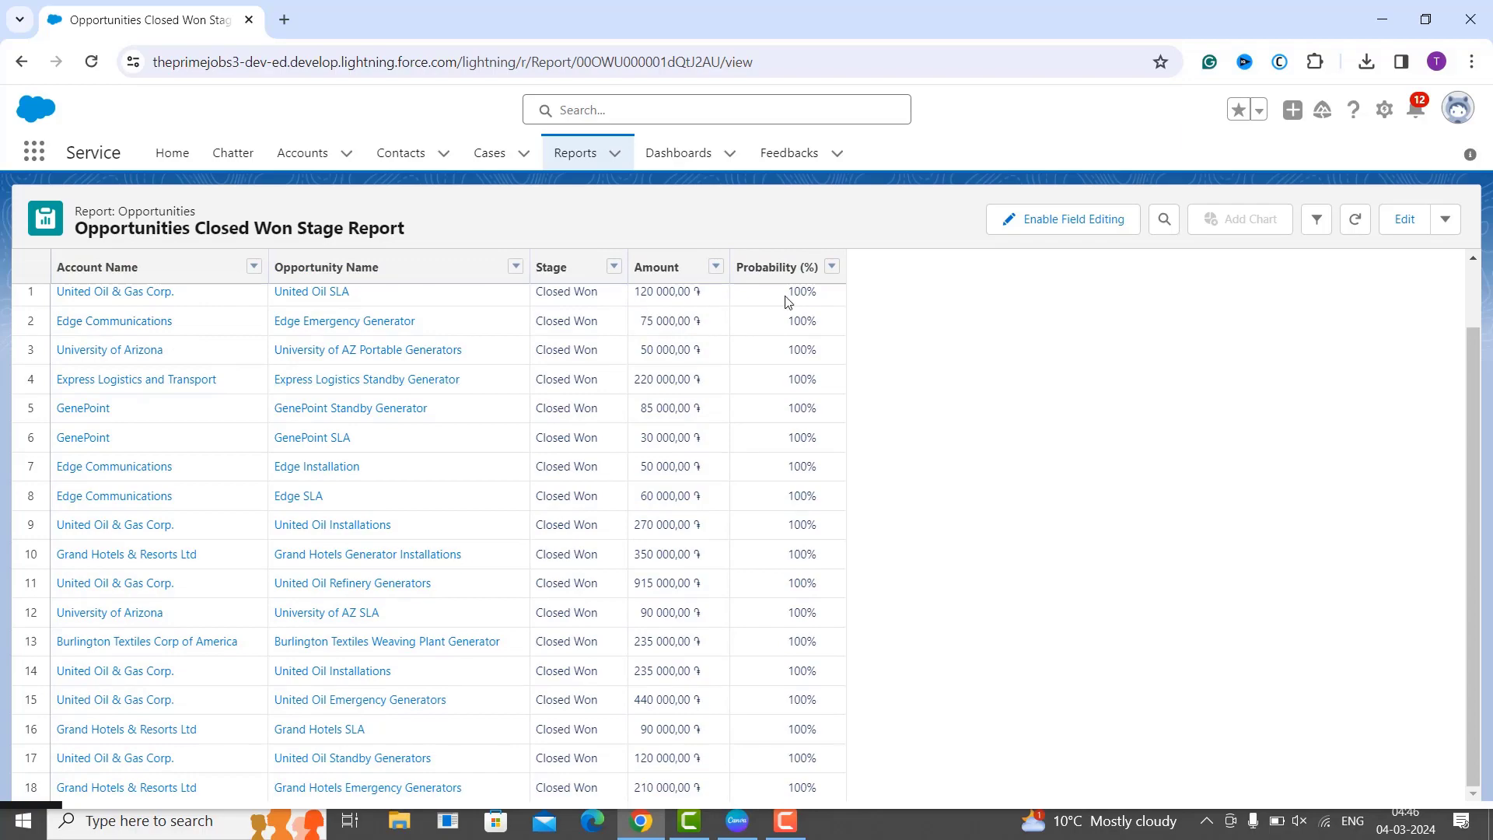
{"action": "scroll", "coordinate": [788, 302], "scroll_direction": "up", "scroll_amount": 2}
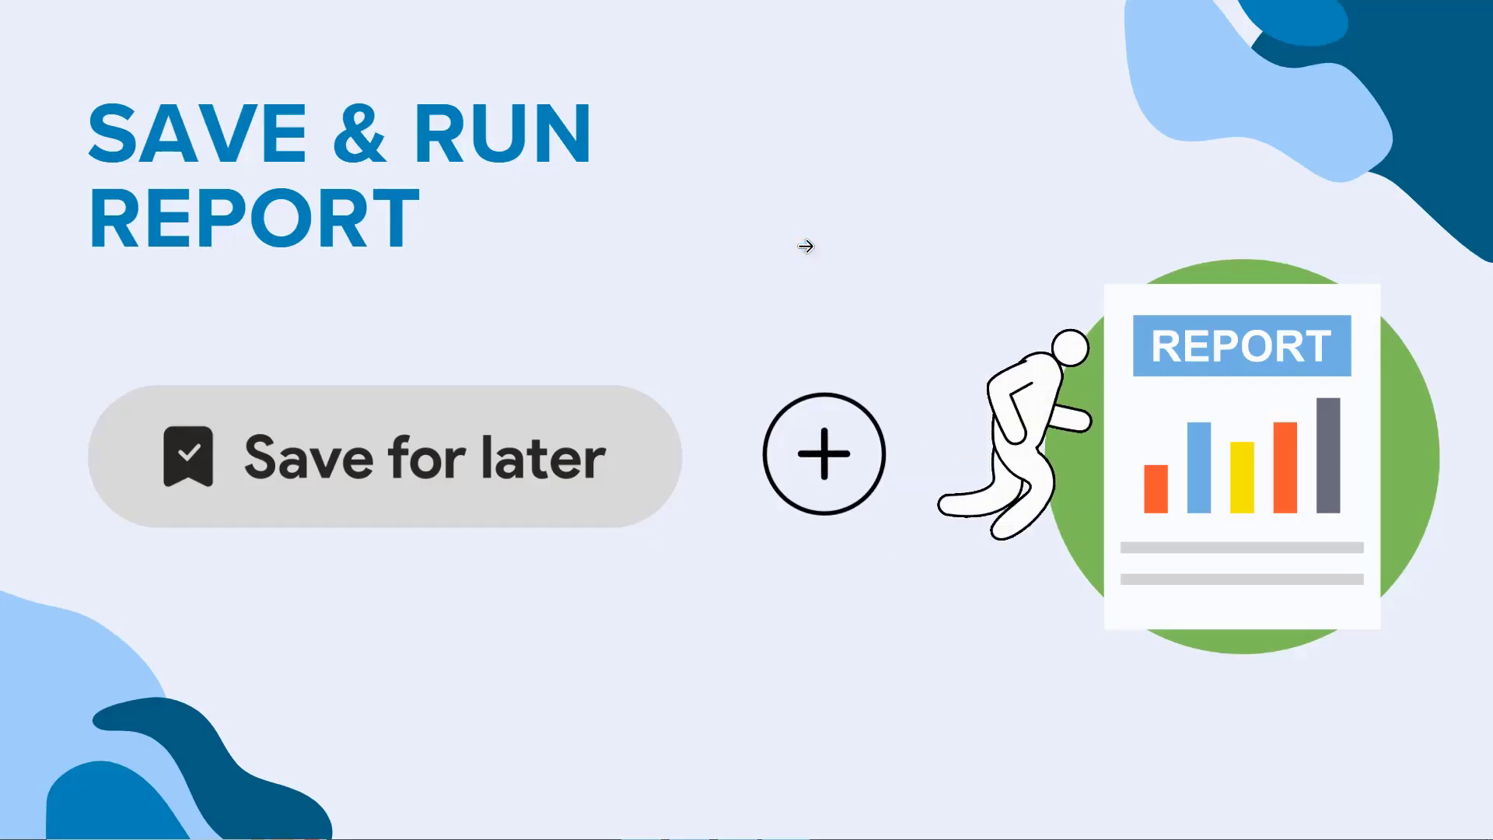
{"action": "left_click", "coordinate": [840, 272]}
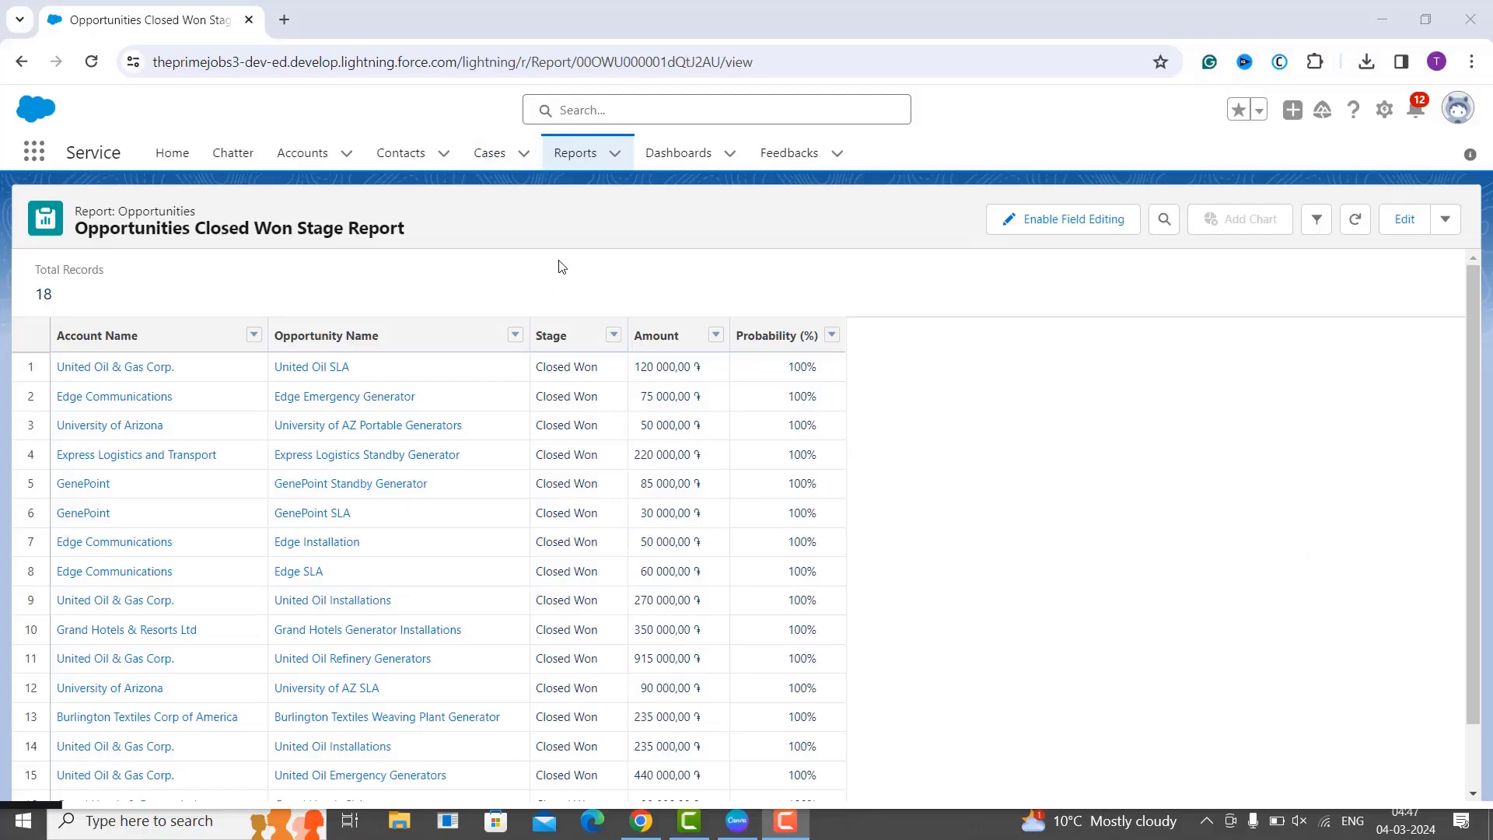
- Create a report folder labelled Opportunity Closed Won Report with the unique name OpportunityClosedWonReport
{"action": "left_click", "coordinate": [578, 161]}
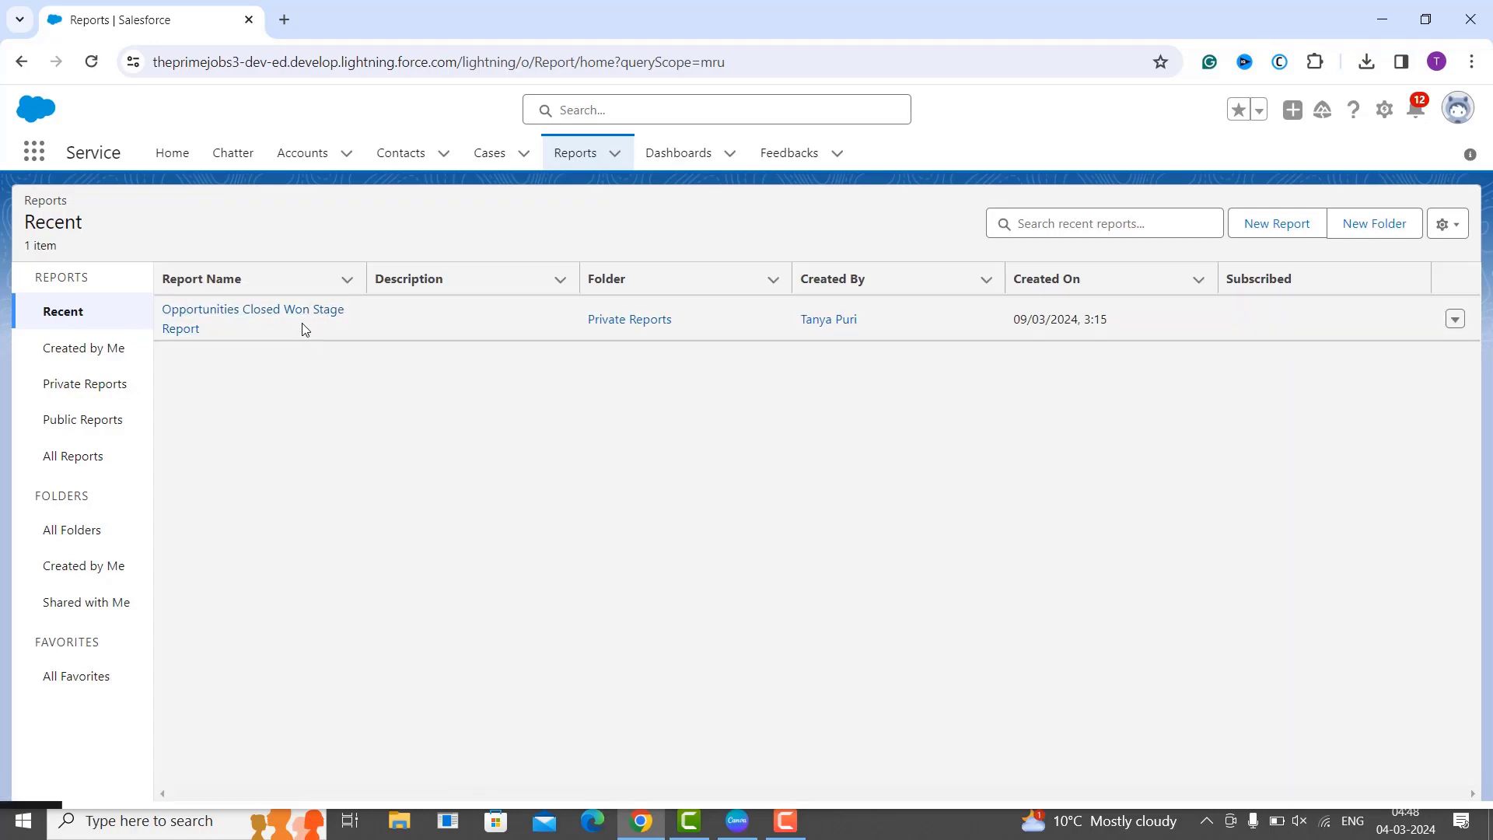
{"action": "left_click", "coordinate": [113, 393]}
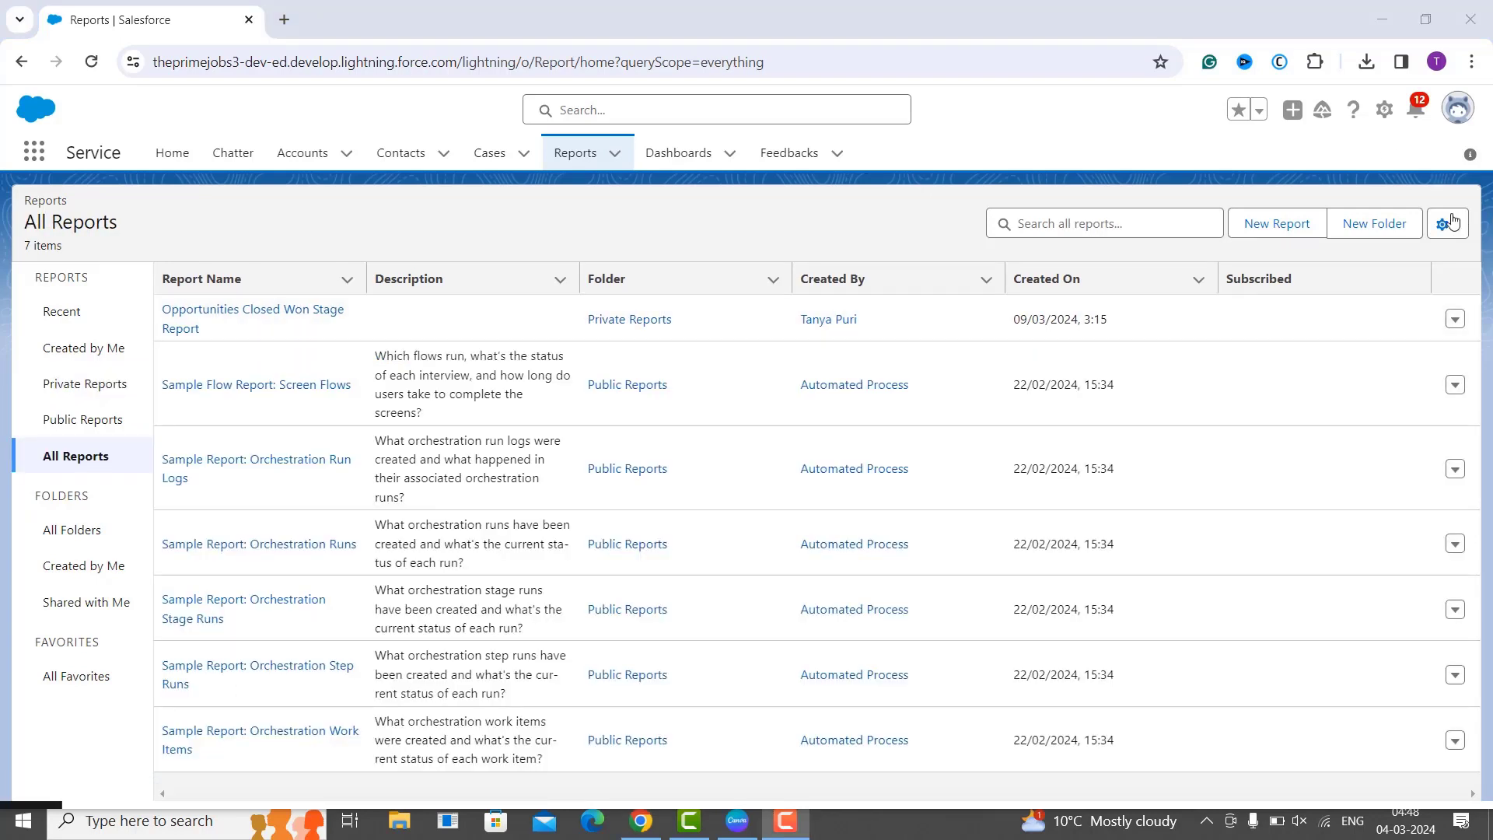
{"action": "left_click", "coordinate": [1395, 242]}
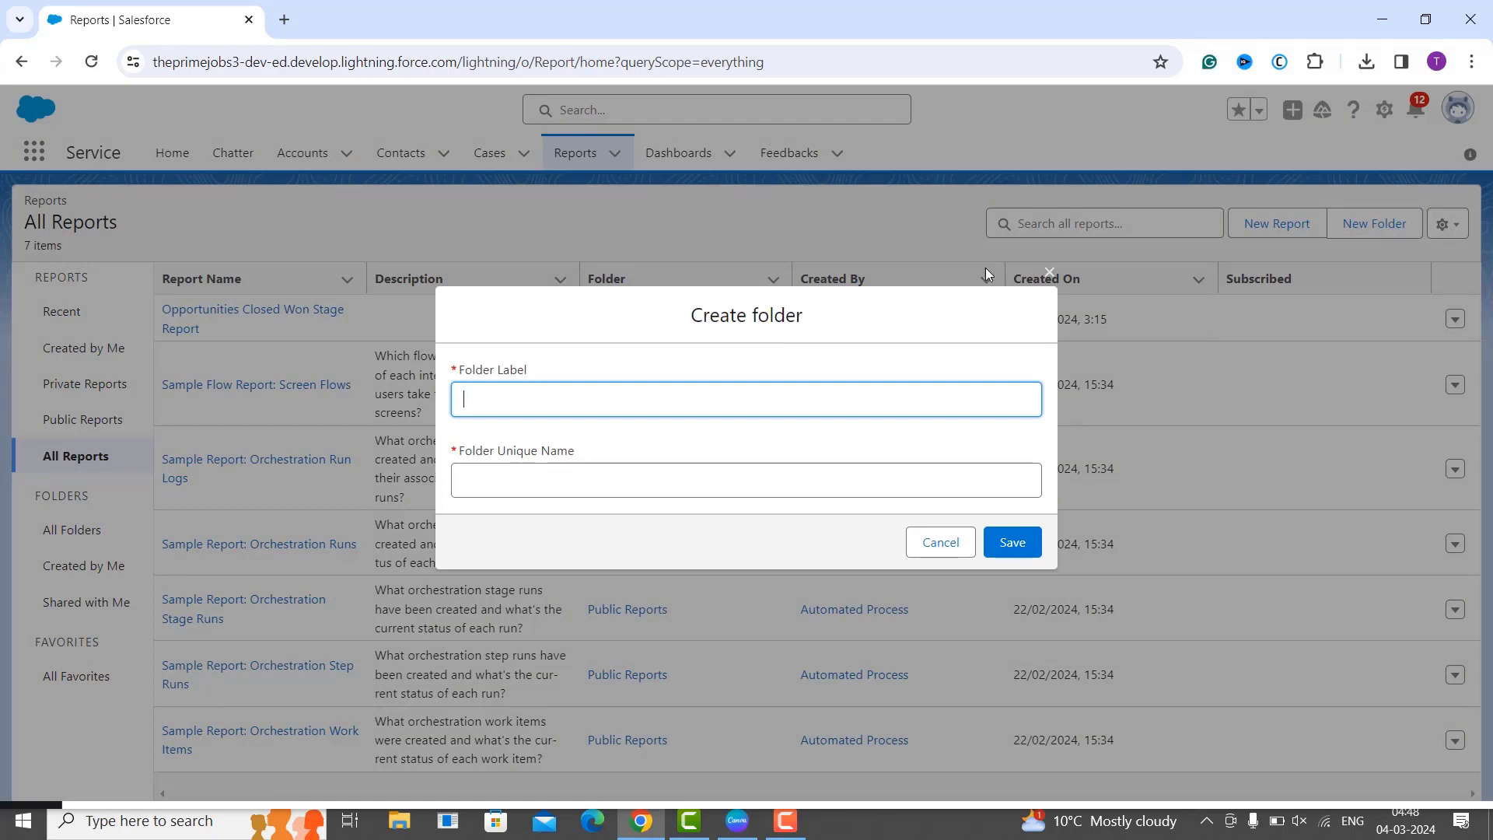
{"action": "type", "text": "Opportunity Closed Won Report"}
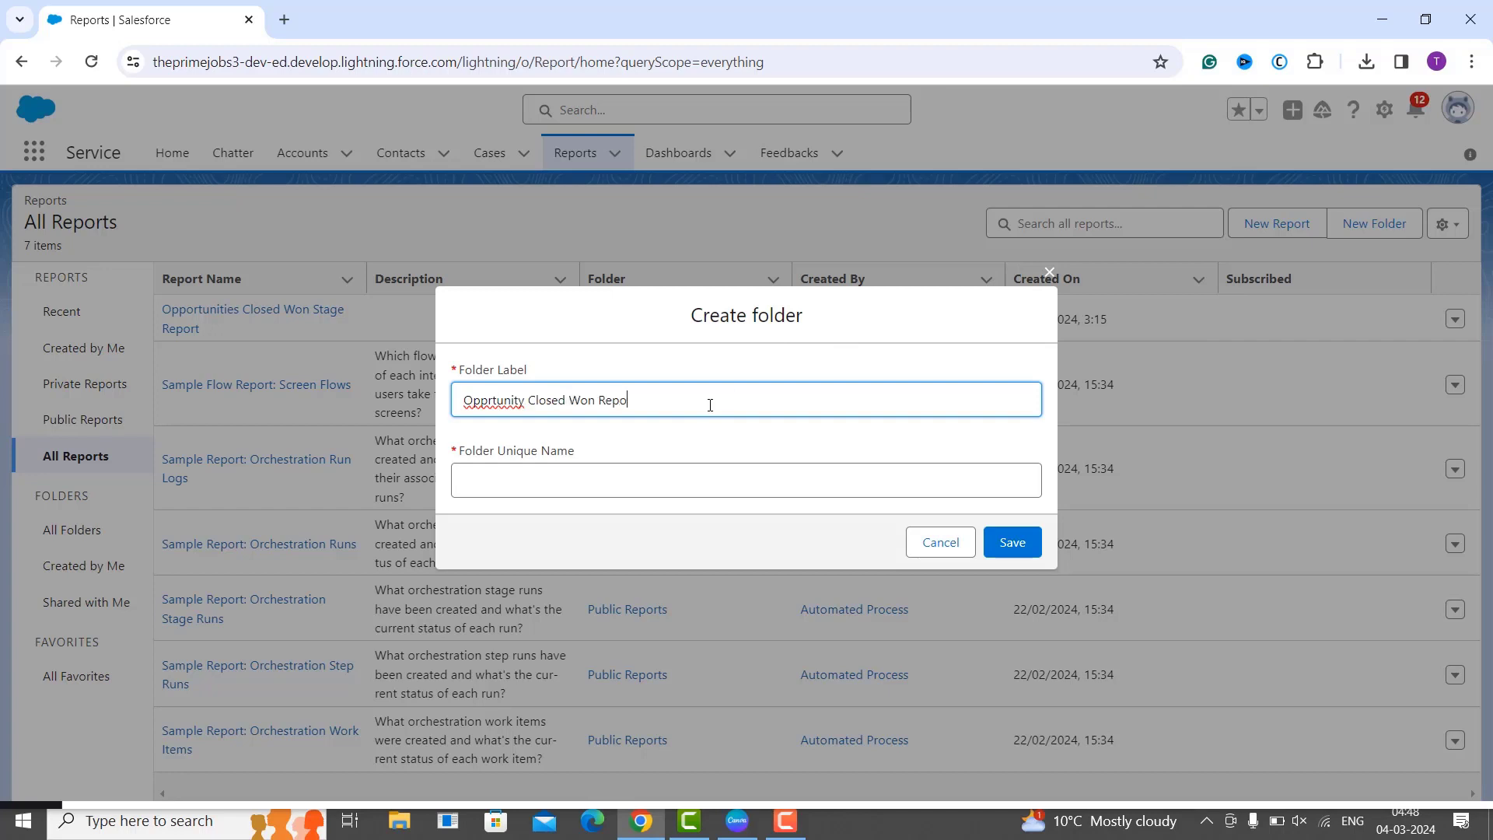
{"action": "right_click", "coordinate": [474, 401]}
{"action": "left_click", "coordinate": [537, 420]}
{"action": "left_click", "coordinate": [542, 467]}
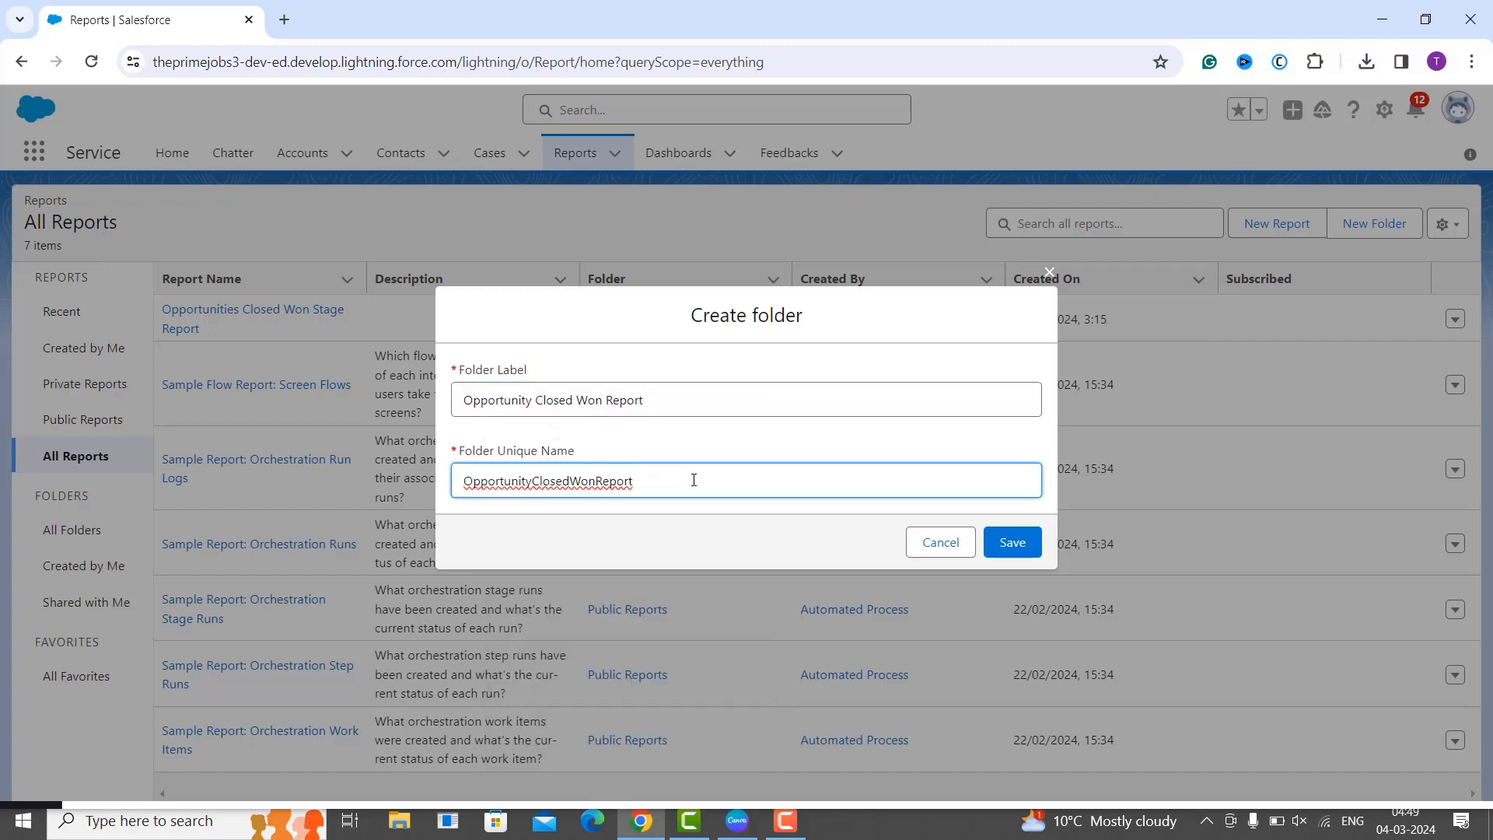
{"action": "left_click", "coordinate": [691, 507]}
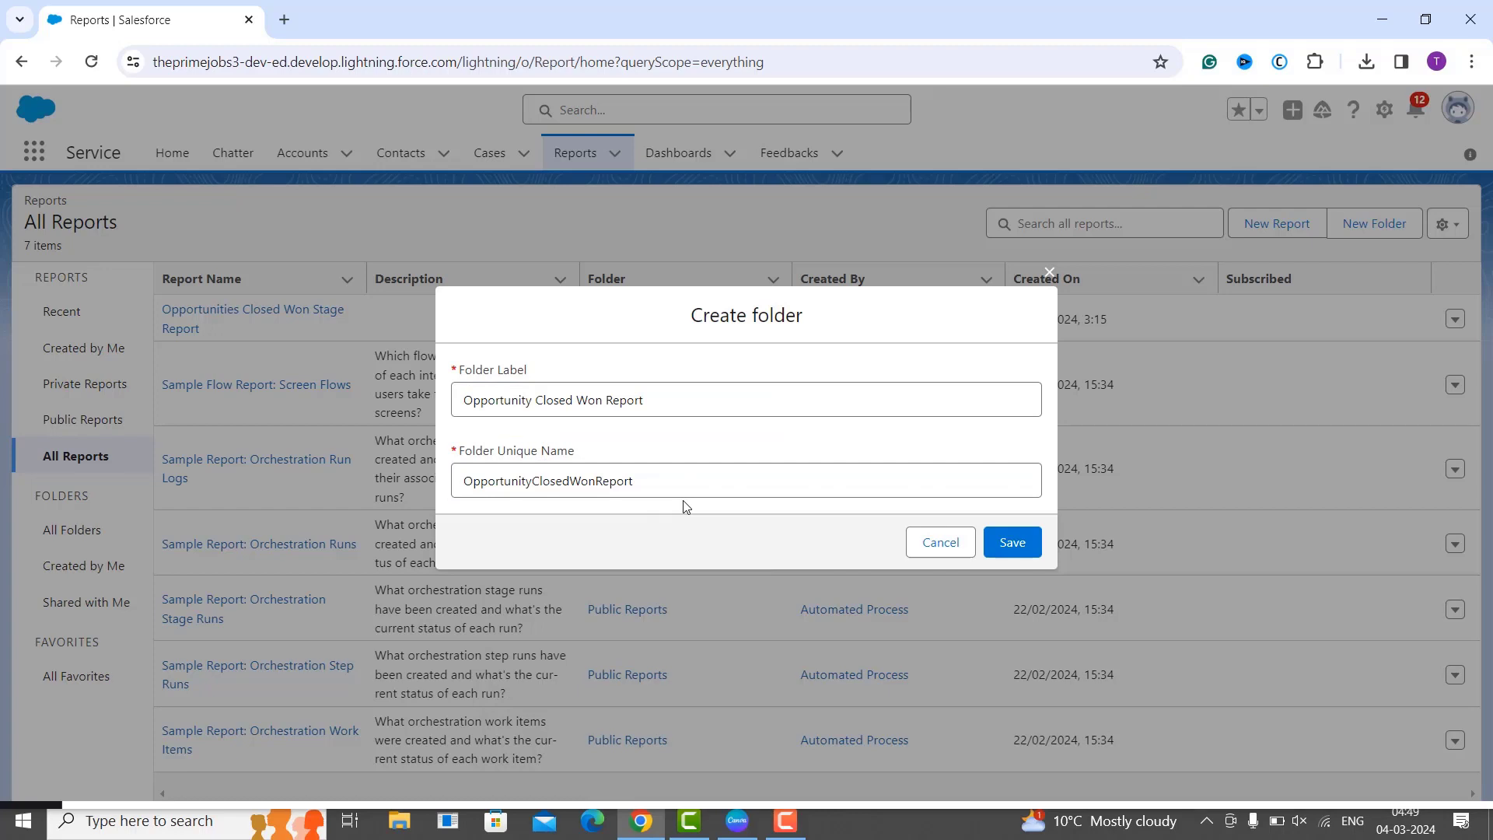
{"action": "left_click", "coordinate": [1008, 539]}
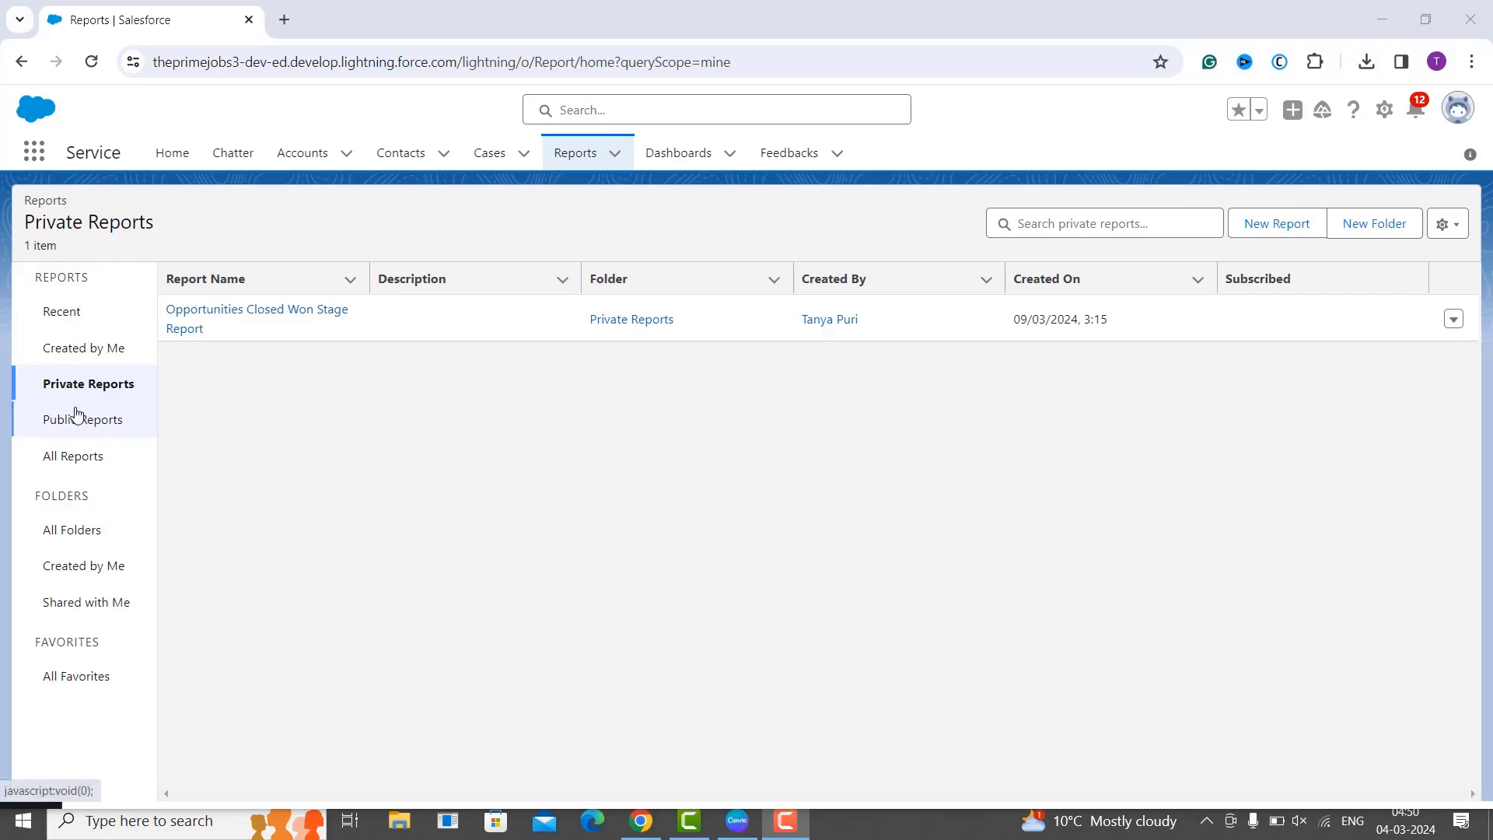
- Move the Opportunities Closed Won Stage Report from Private Reports into the Opportunity Closed Won Report folder
{"action": "left_click", "coordinate": [1453, 320]}
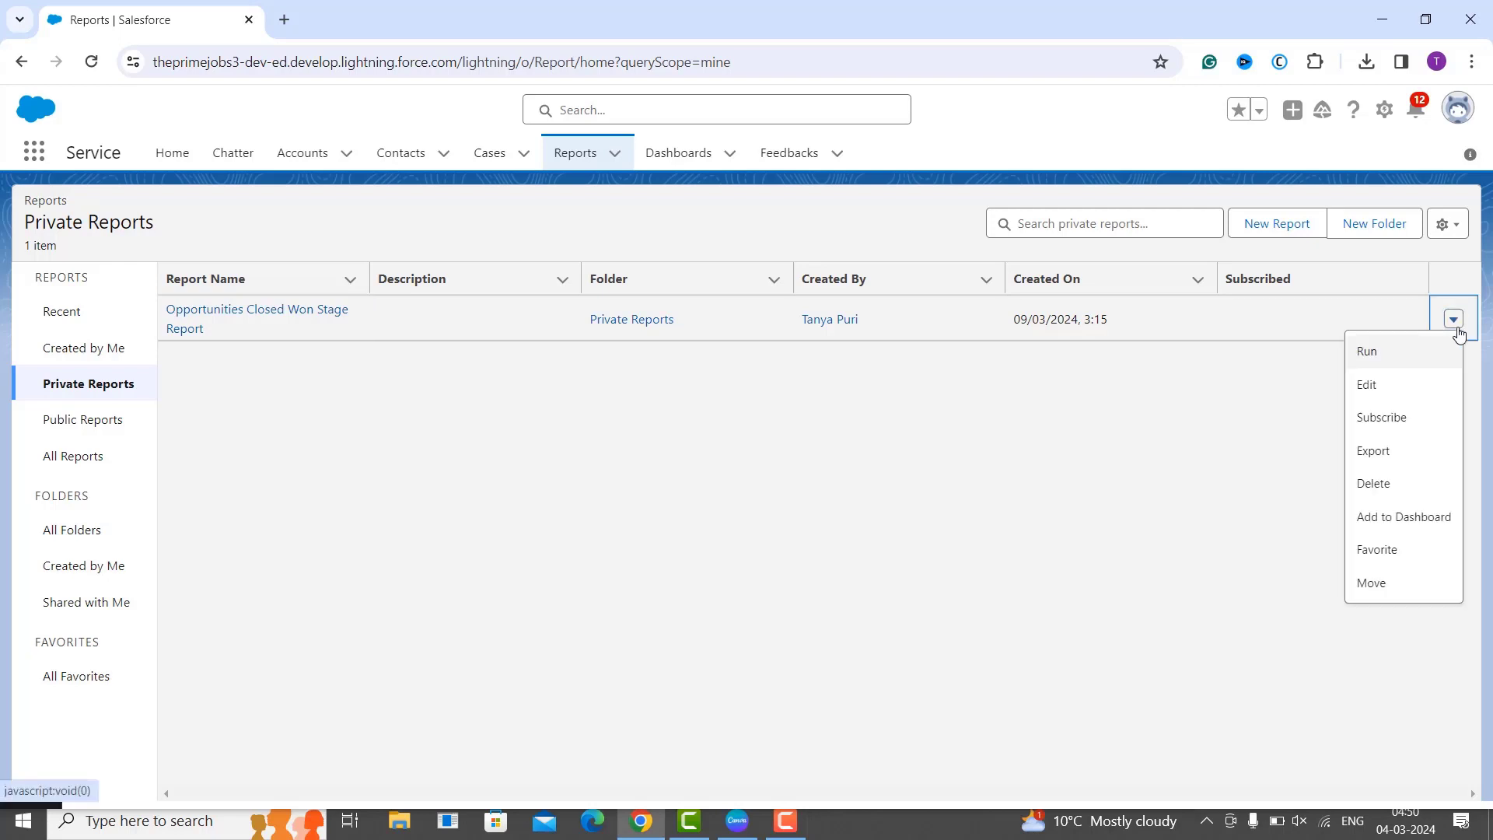
{"action": "left_click", "coordinate": [1424, 588]}
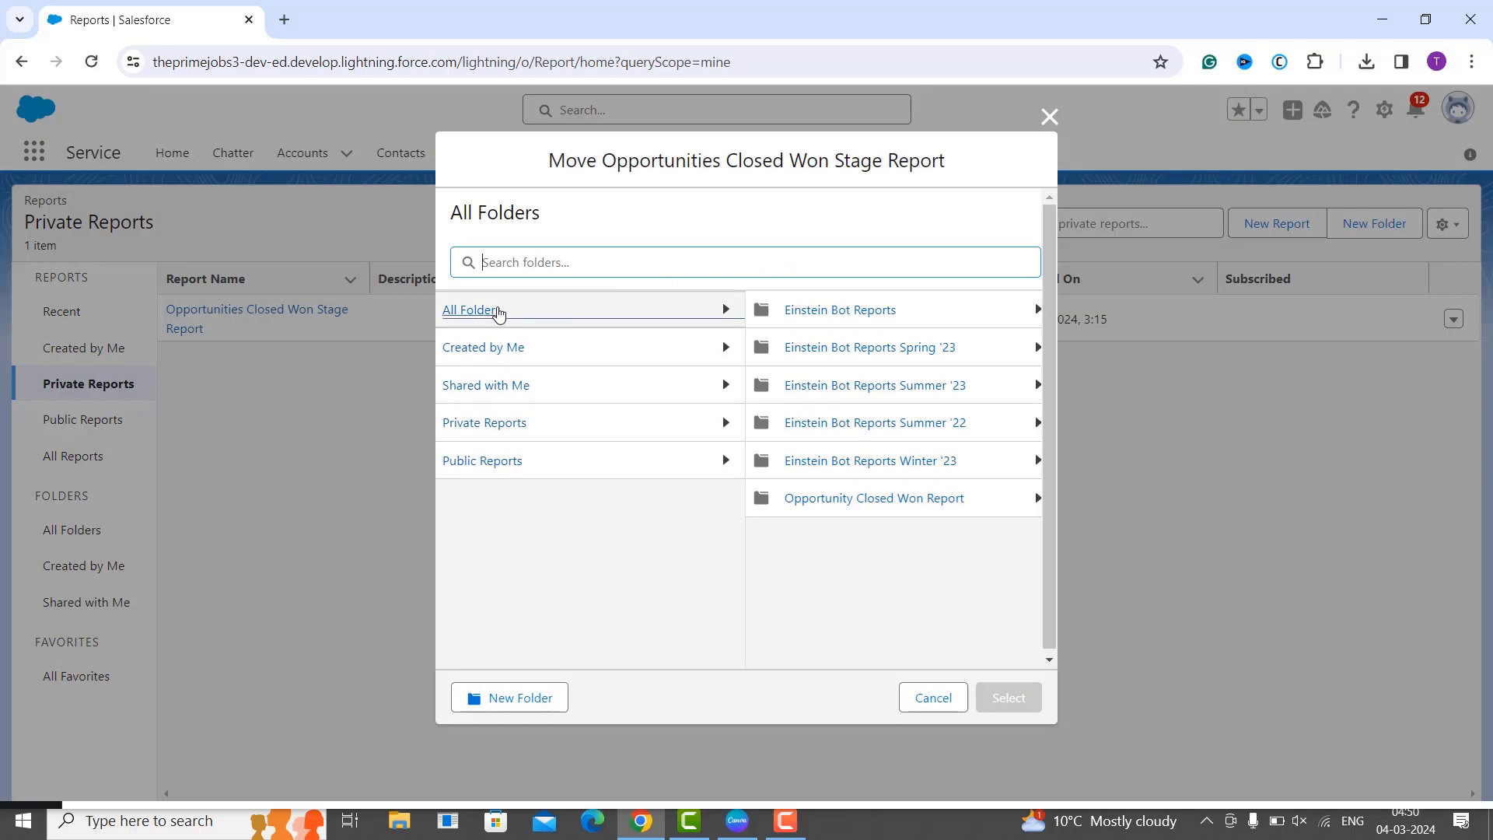
{"action": "left_click", "coordinate": [498, 311]}
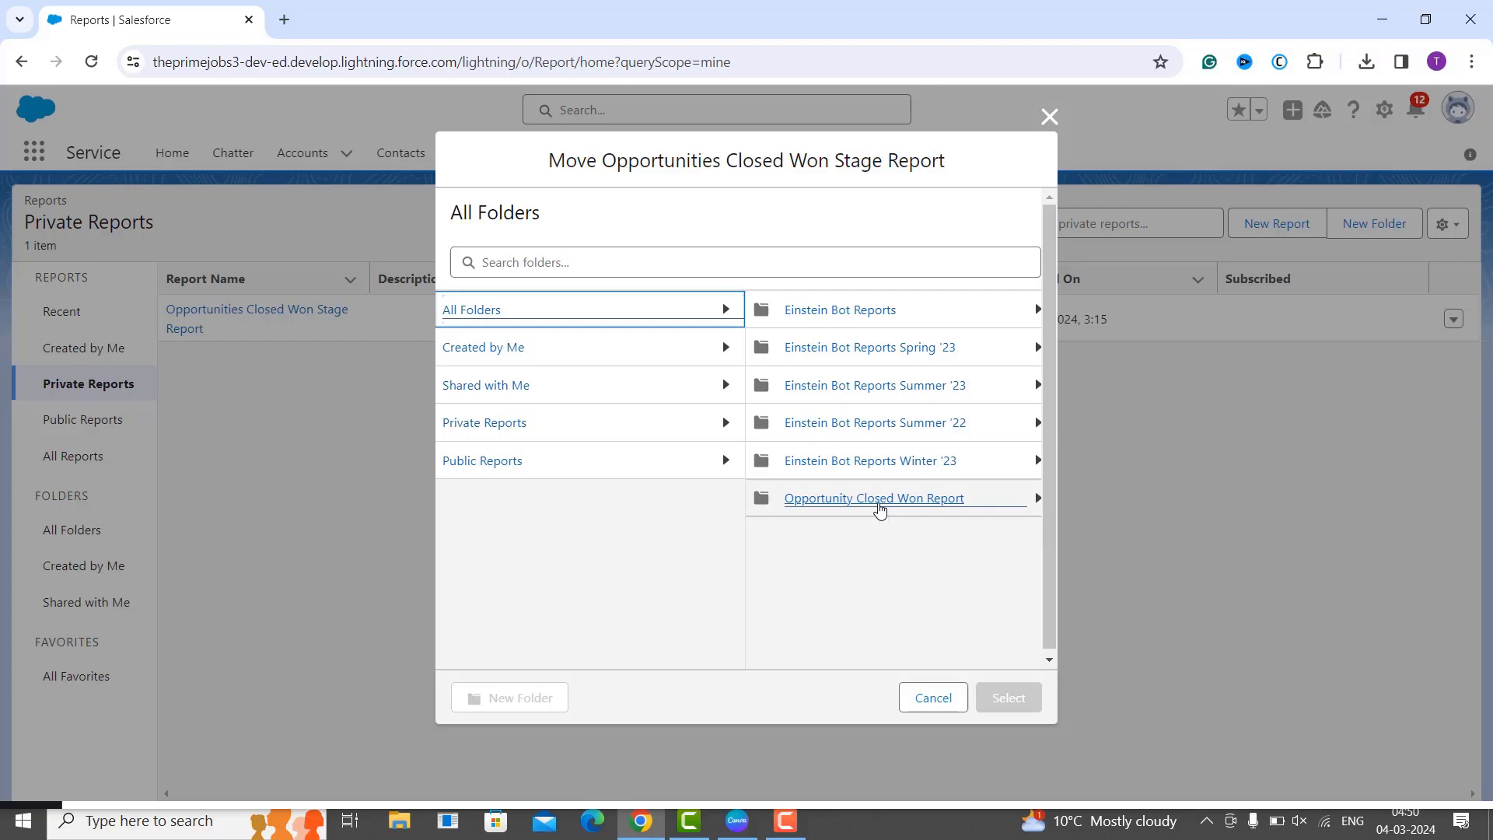
{"action": "left_click", "coordinate": [879, 509]}
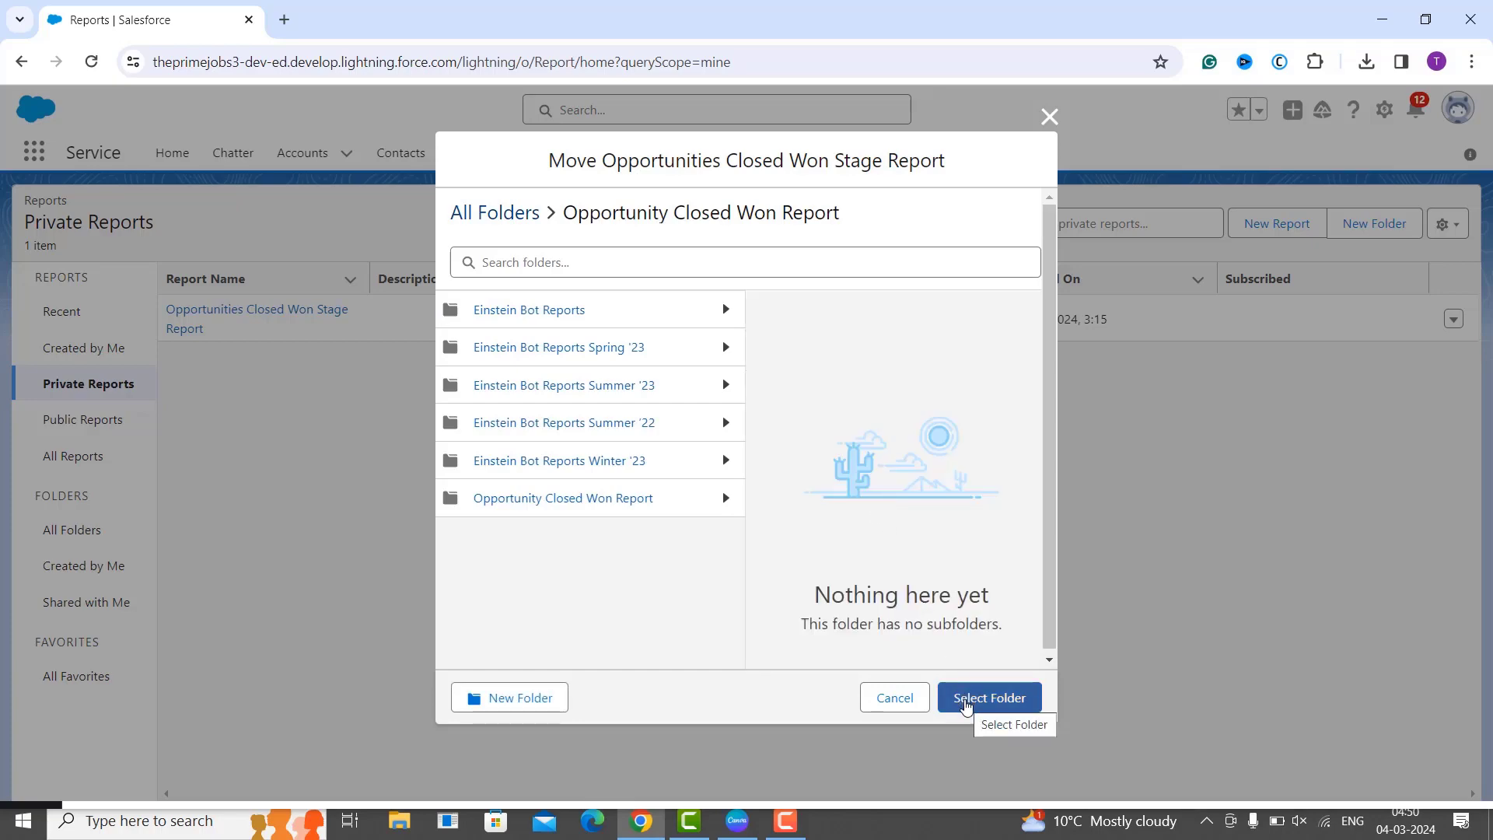
{"action": "left_click", "coordinate": [966, 699]}
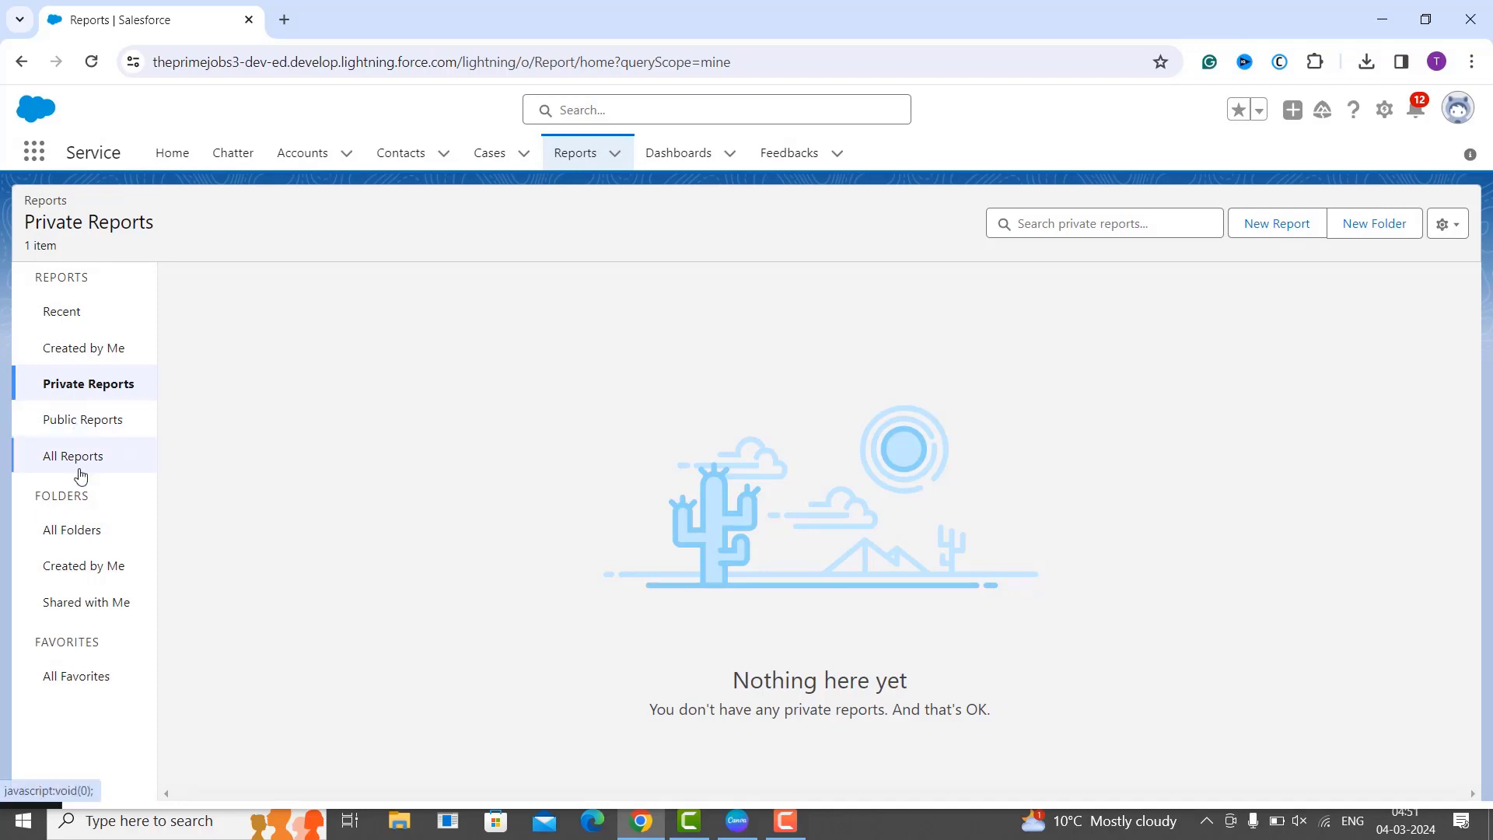
- Open the Opportunity Closed Won Report folder to check the moved report and the actions available for it
{"action": "left_click", "coordinate": [74, 527]}
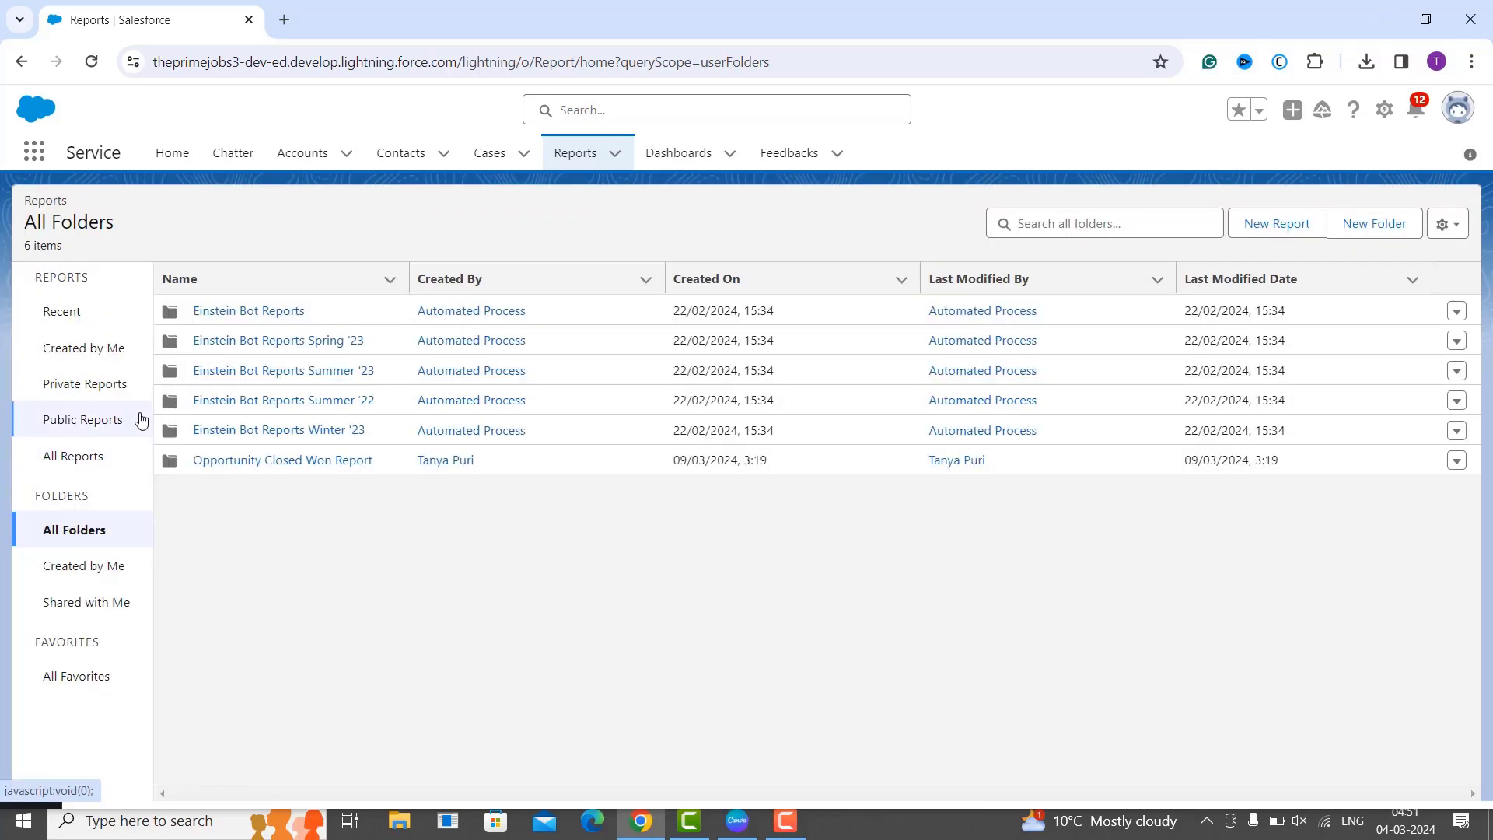
{"action": "left_click", "coordinate": [285, 467]}
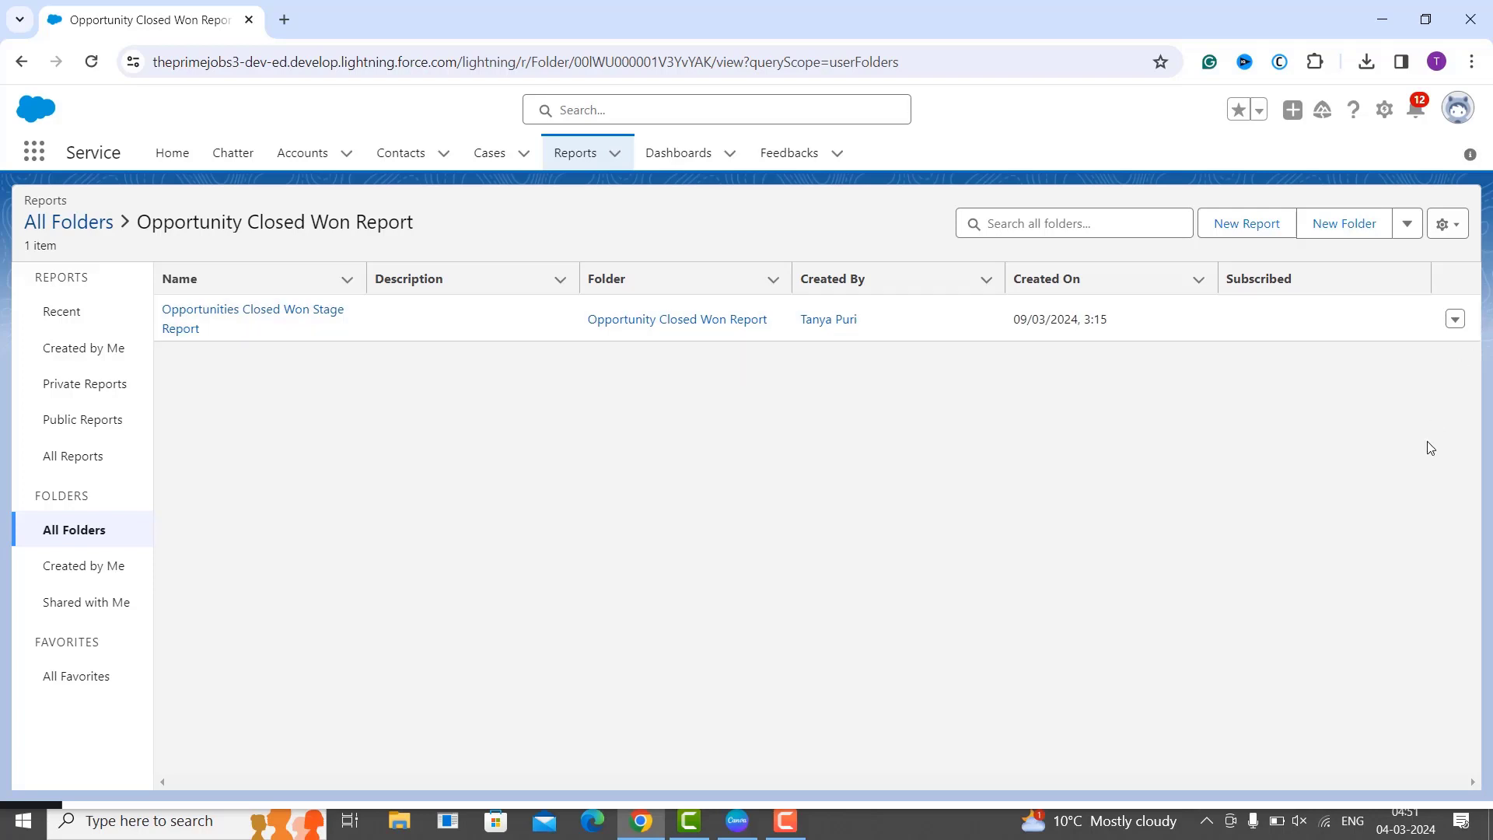
{"action": "left_click", "coordinate": [1455, 321]}
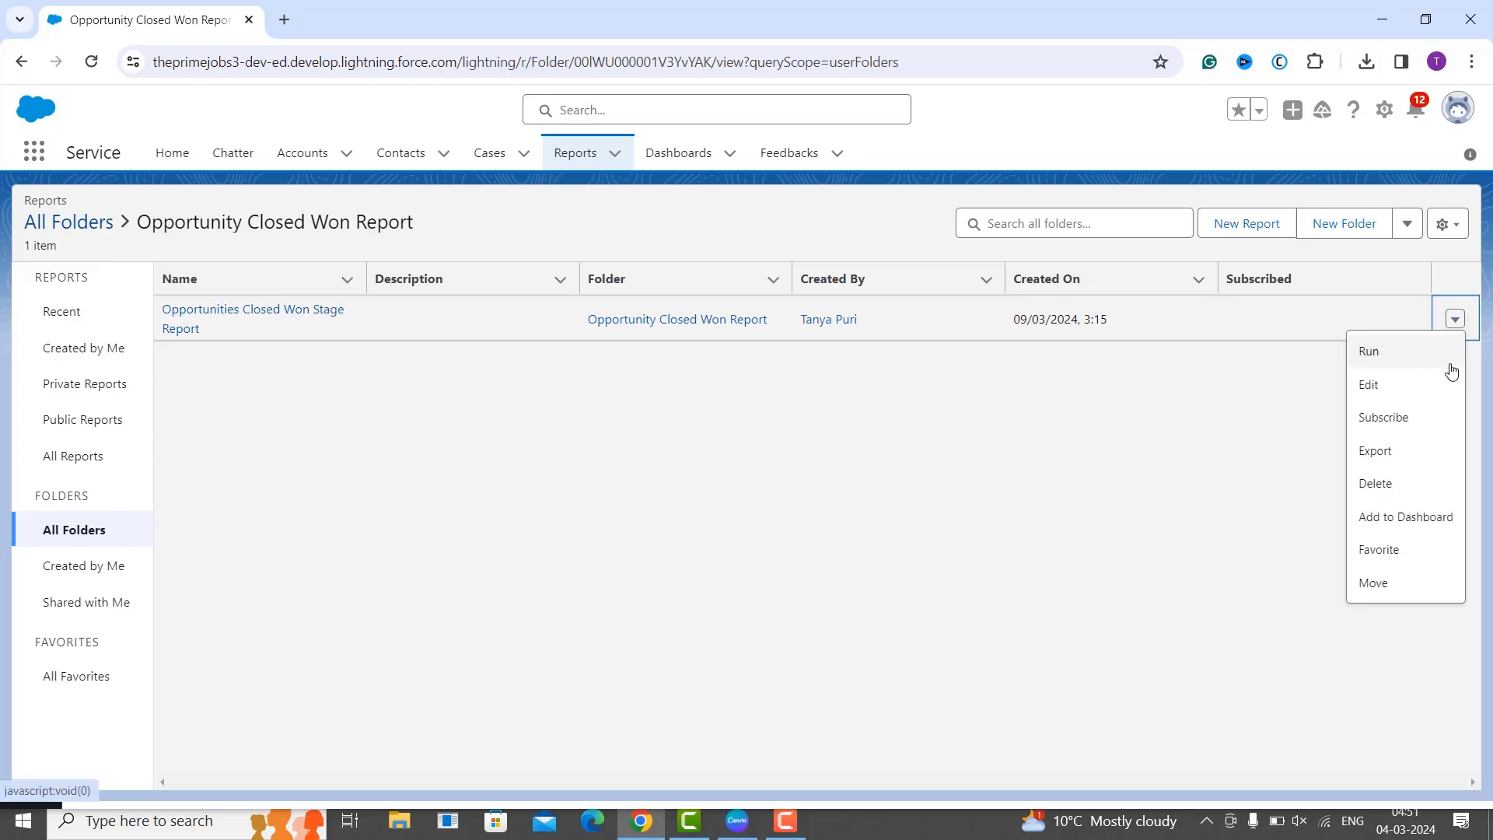
{"action": "left_click", "coordinate": [724, 551]}
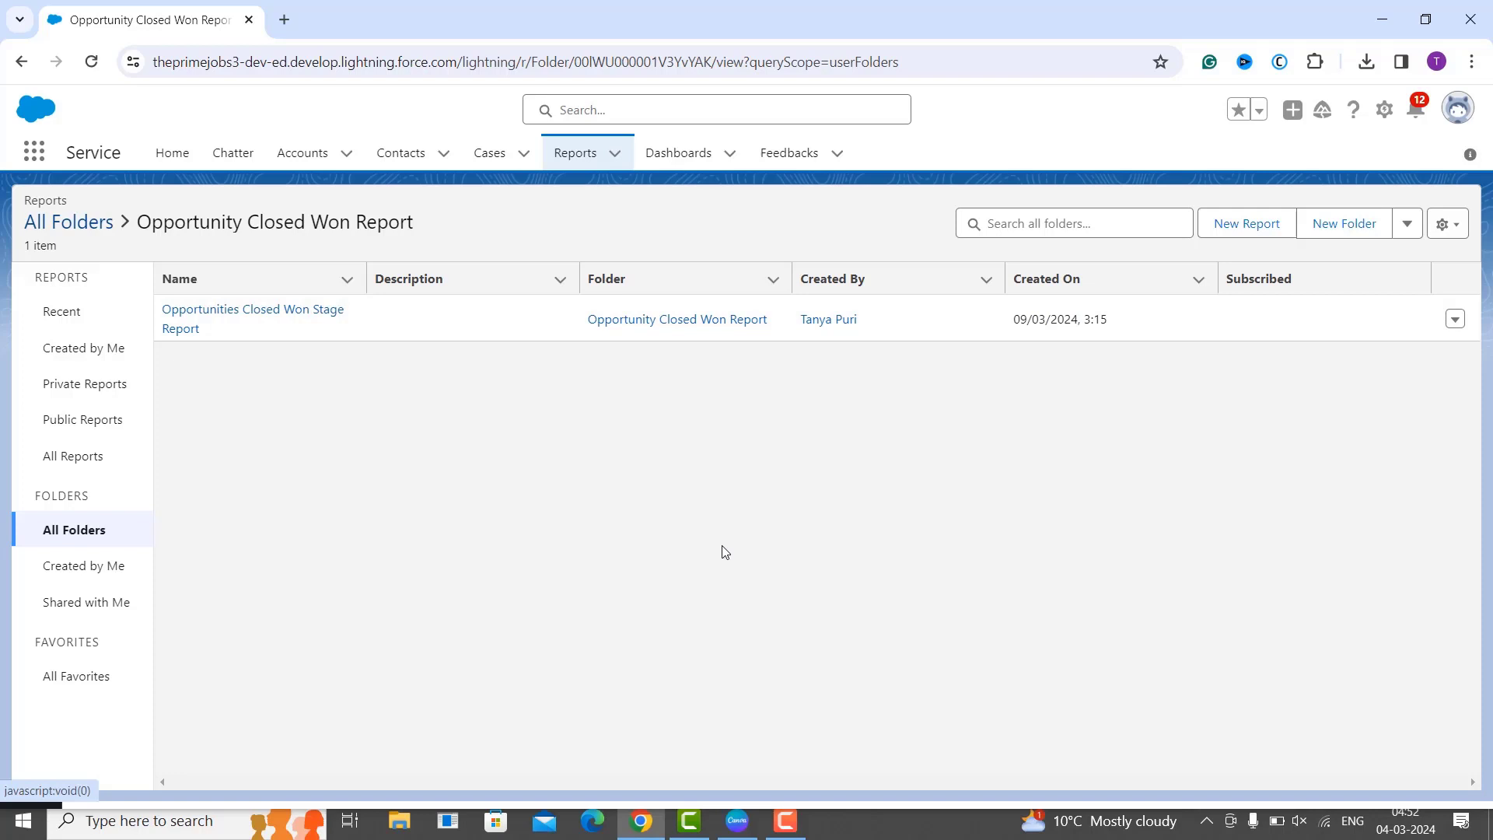
- Return to the list of all folders and open the sharing settings of the Opportunity Closed Won Report folder
{"action": "left_click", "coordinate": [72, 529]}
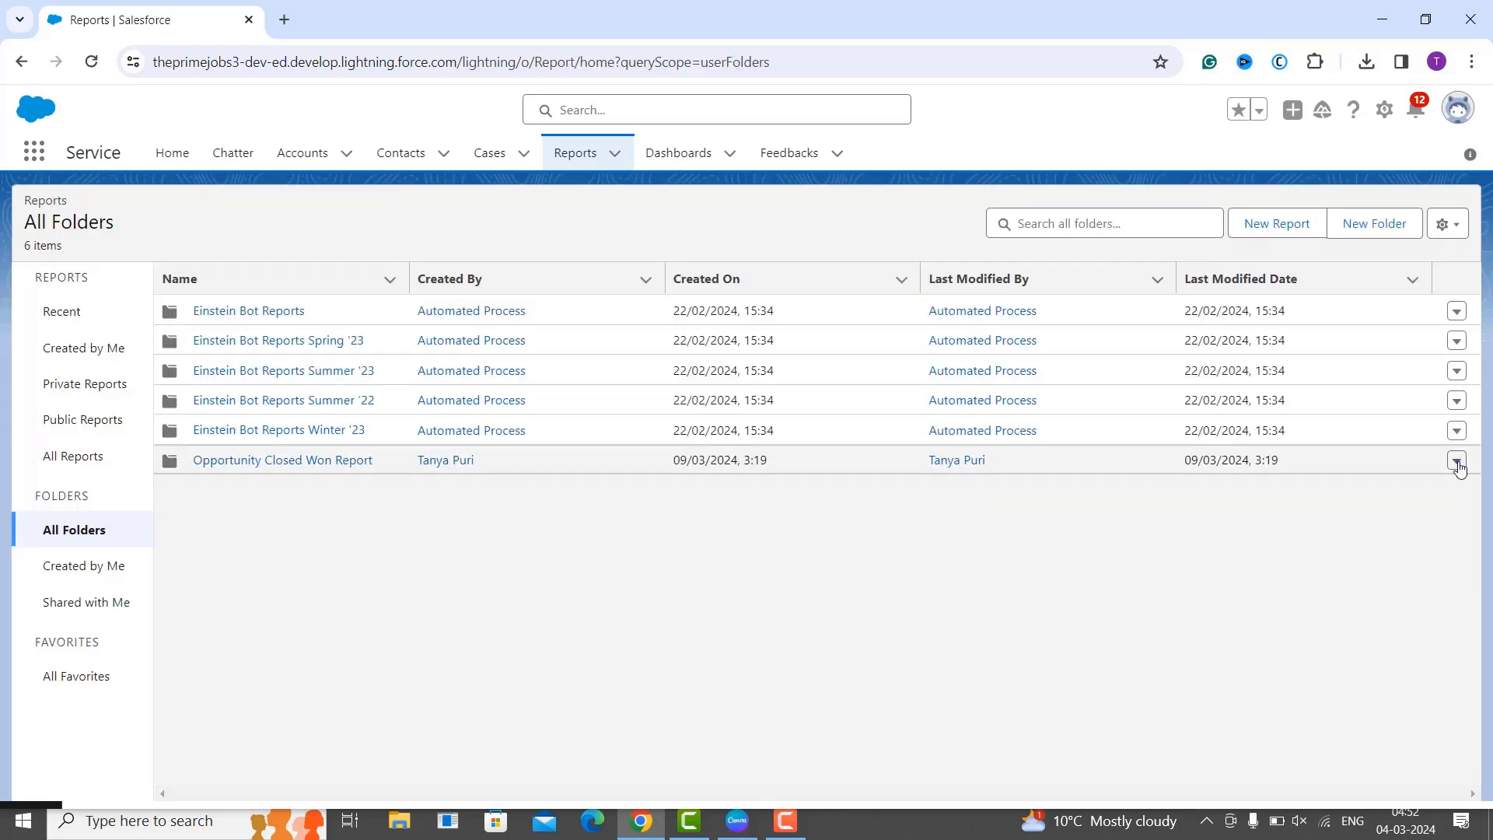
{"action": "left_click", "coordinate": [1457, 464]}
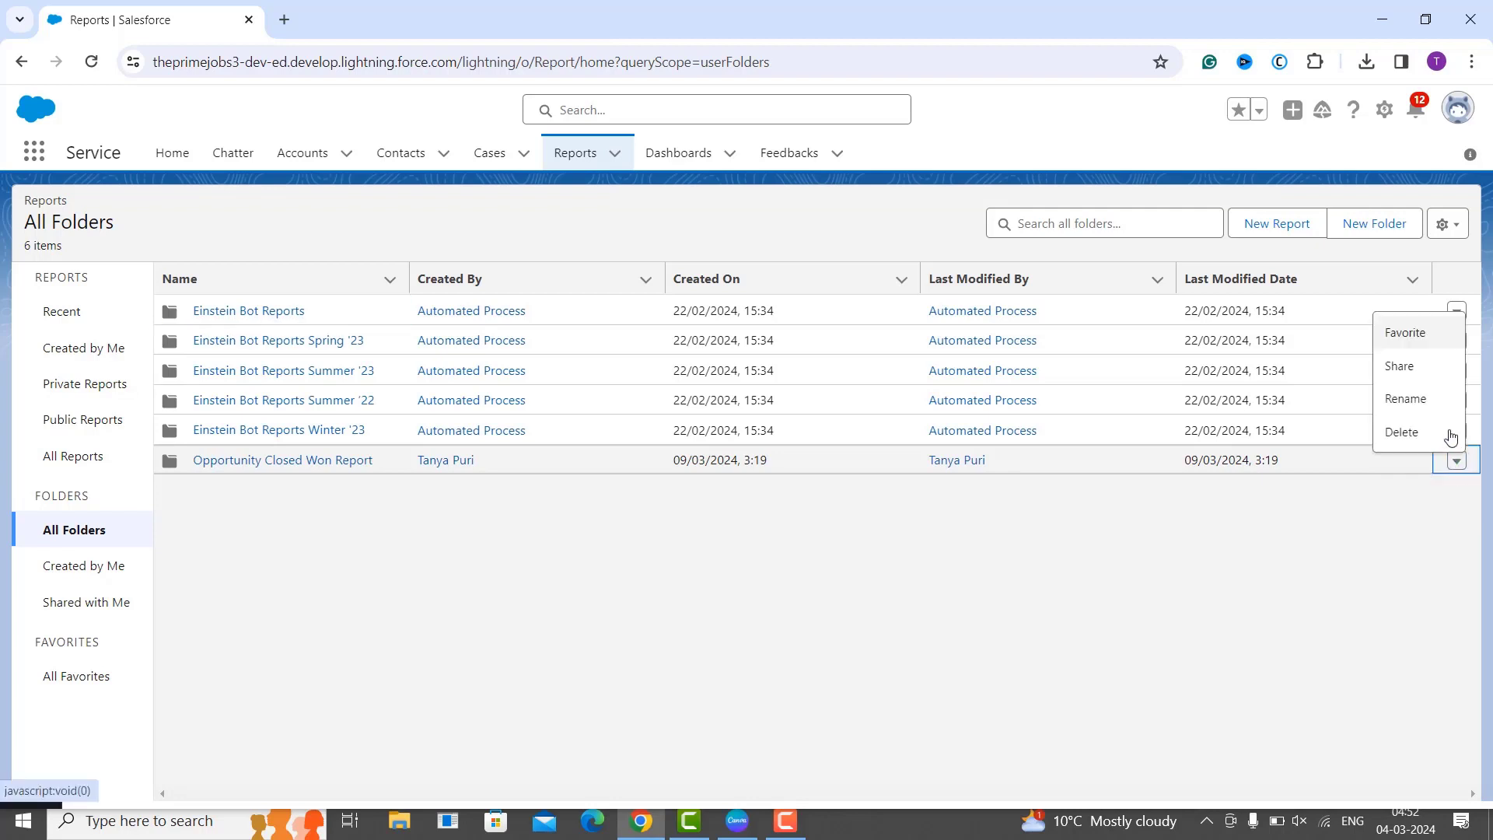
{"action": "left_click", "coordinate": [1429, 380]}
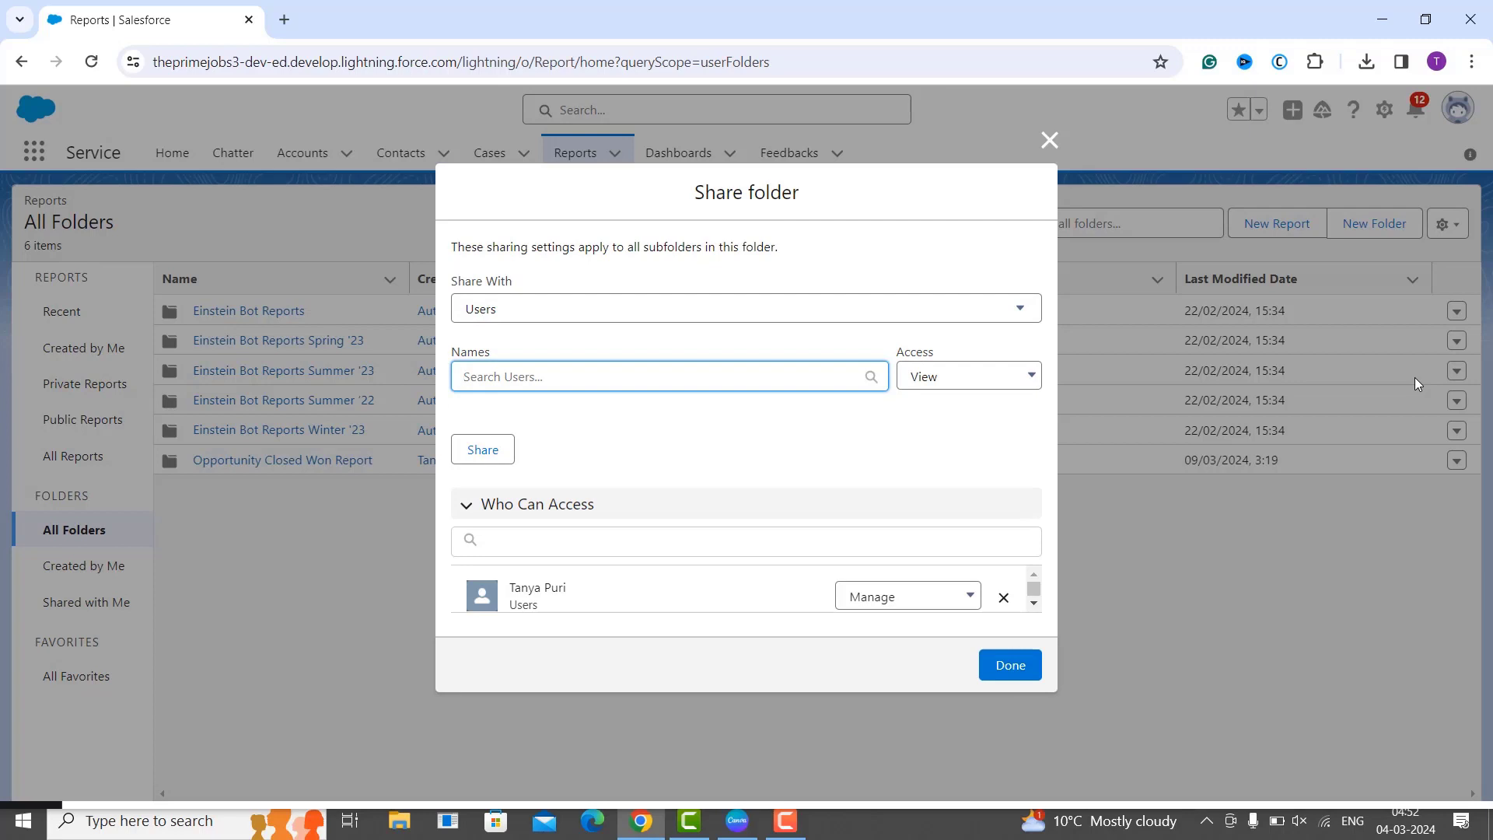
- Try Roles and Public Groups as the folder's sharing target, and switch back to Users
{"action": "left_click", "coordinate": [679, 308]}
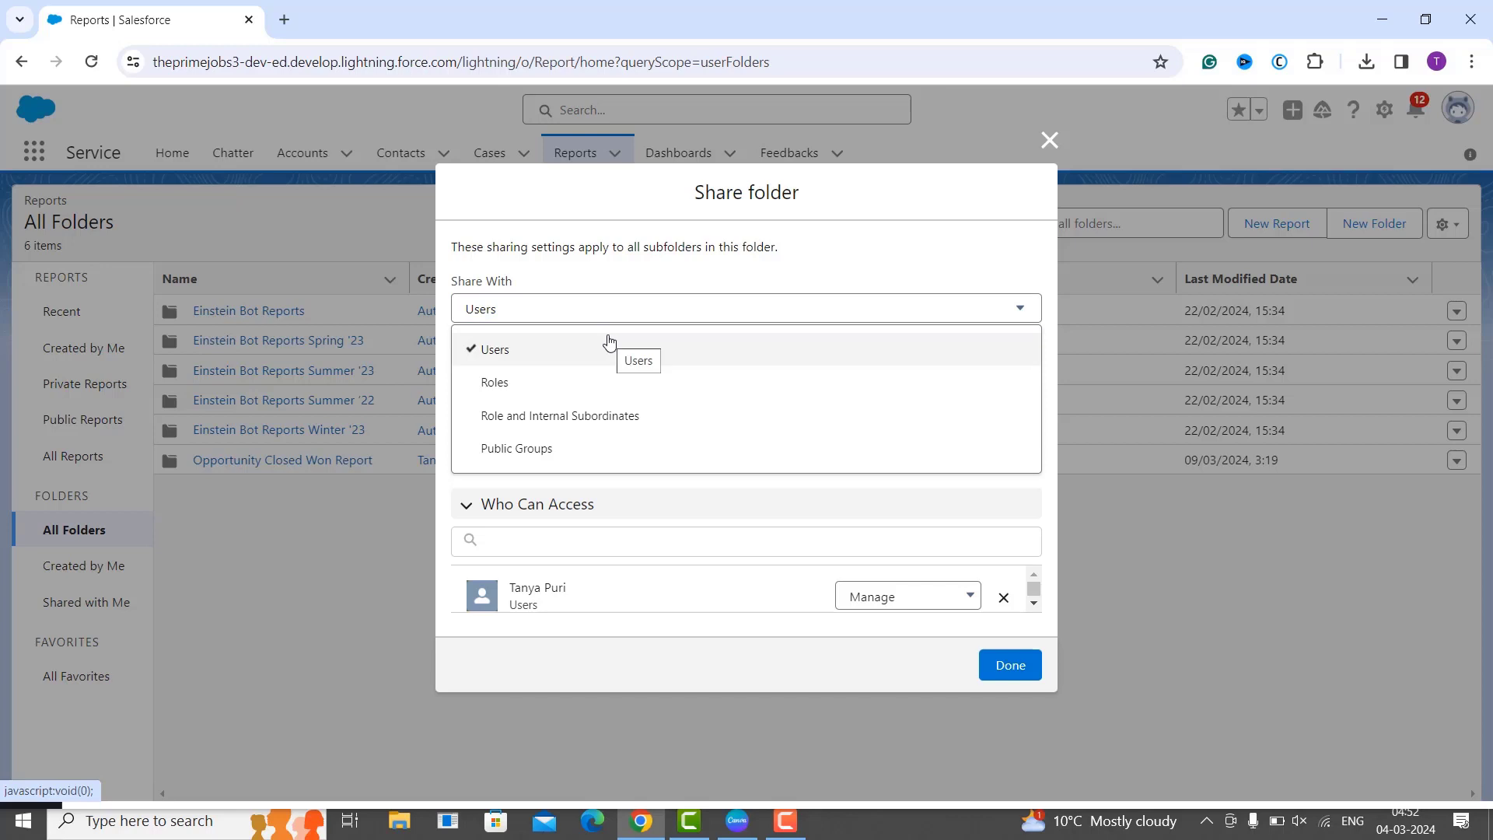
{"action": "left_click", "coordinate": [585, 379]}
{"action": "left_click", "coordinate": [553, 319]}
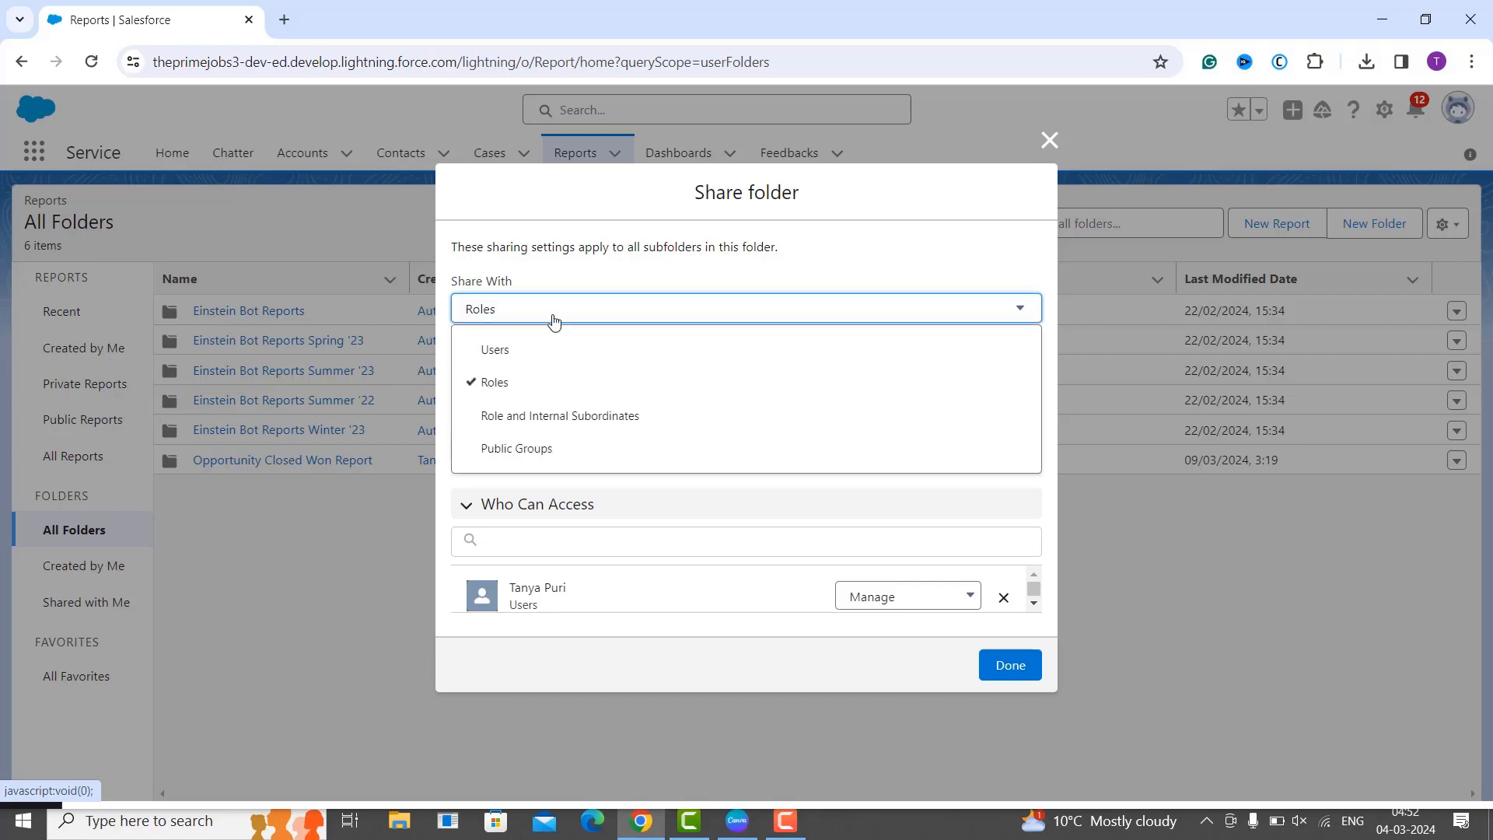
{"action": "left_click", "coordinate": [558, 455]}
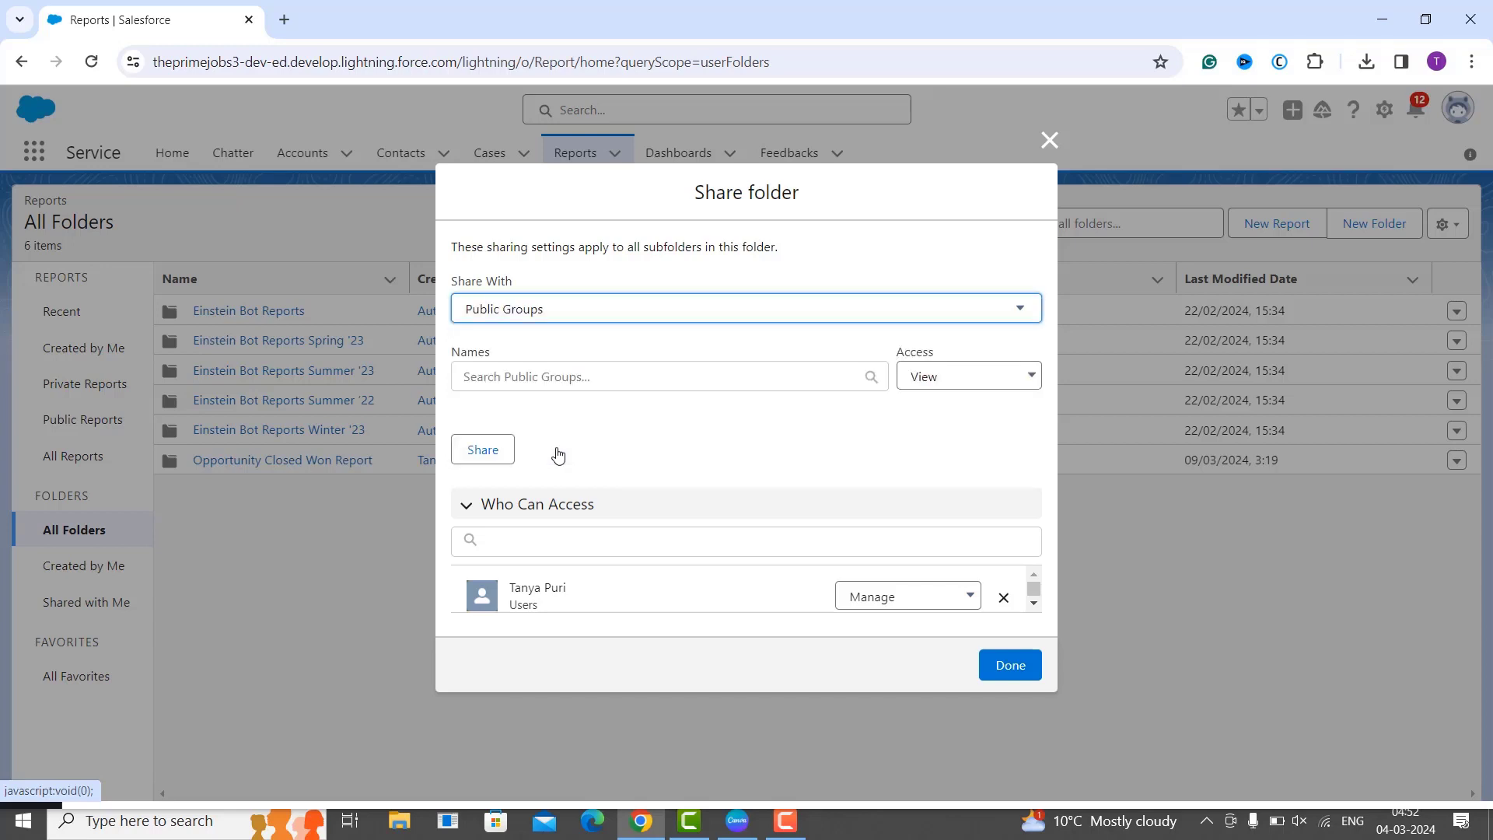
{"action": "left_click", "coordinate": [622, 311]}
{"action": "left_click", "coordinate": [544, 363]}
- Share the folder with the named individual, not the Integration or Security user, at View access, check the access list and finish
{"action": "left_click", "coordinate": [545, 376]}
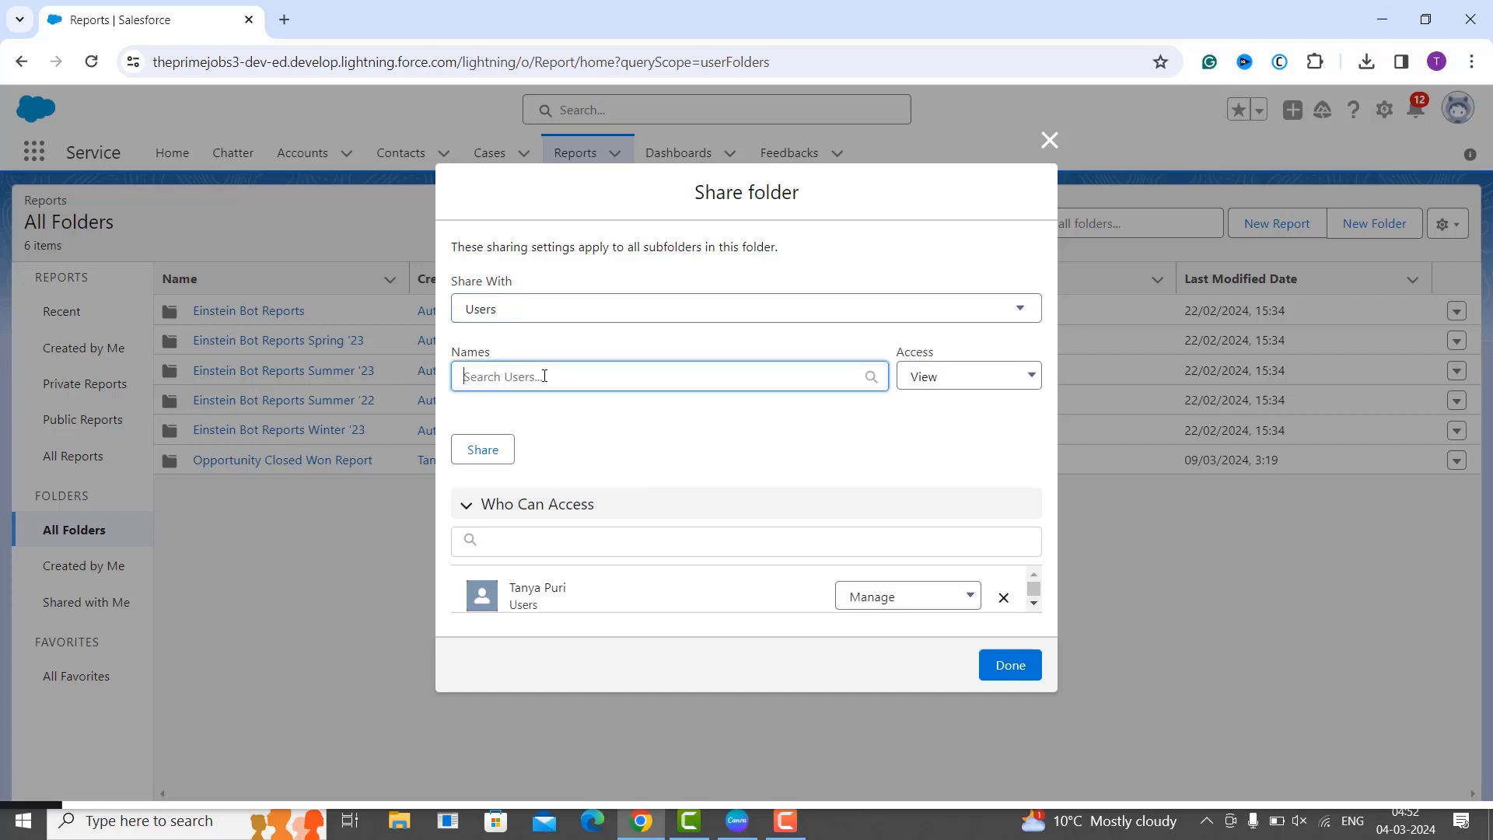
{"action": "left_click", "coordinate": [642, 372]}
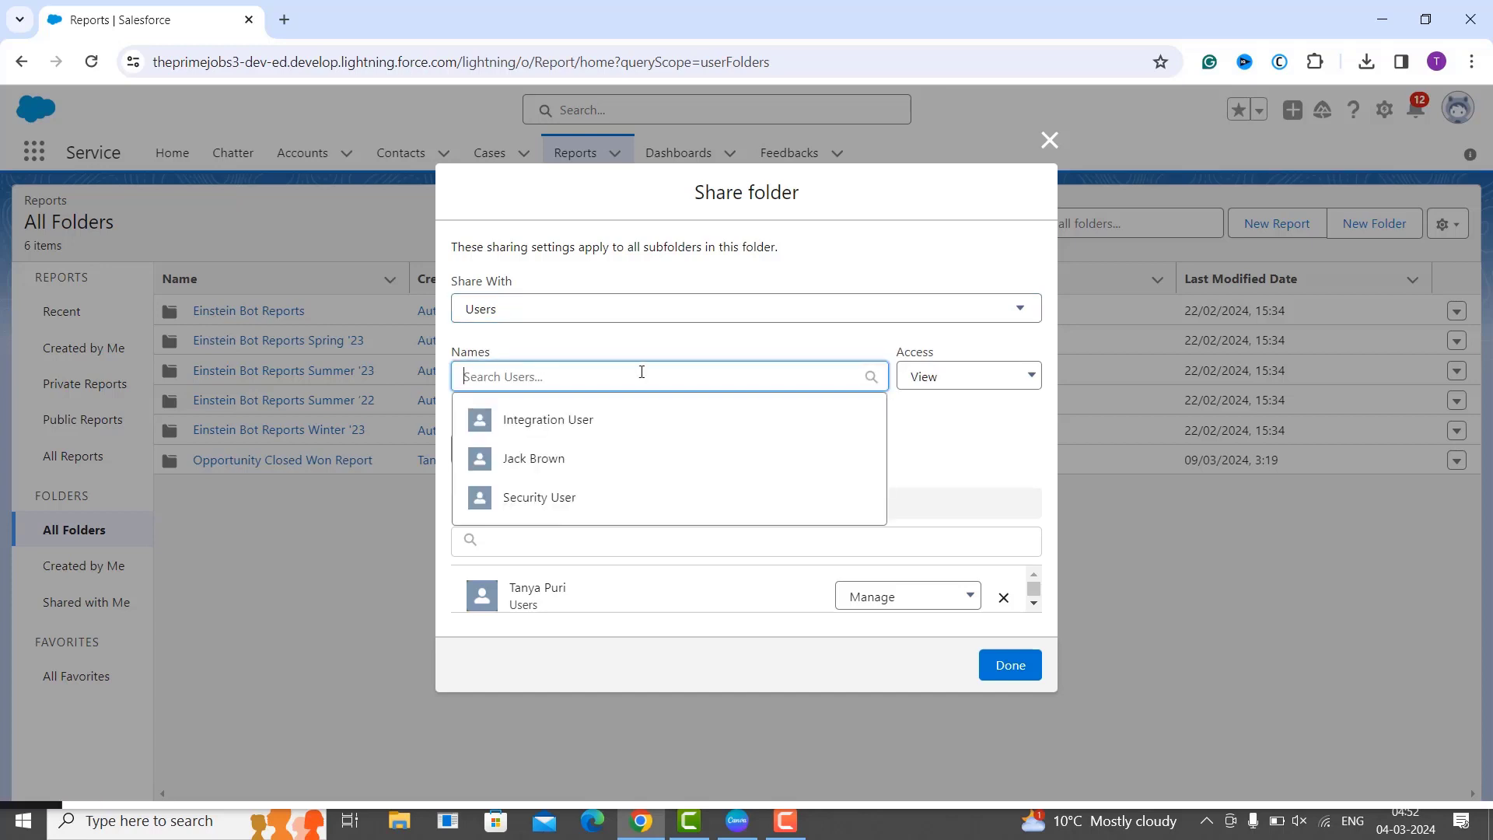
{"action": "left_click", "coordinate": [635, 459]}
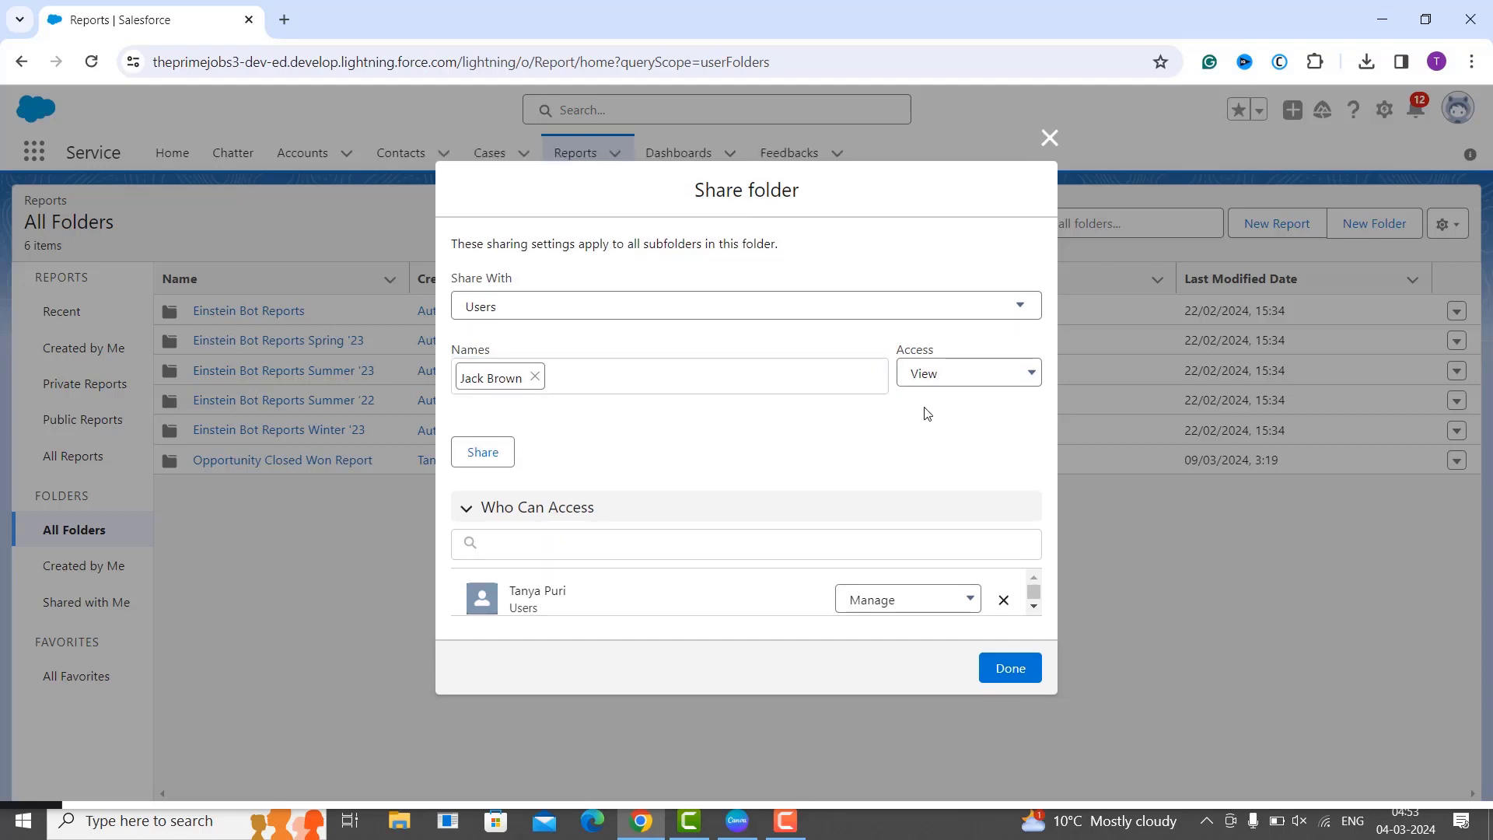
{"action": "left_click", "coordinate": [974, 384]}
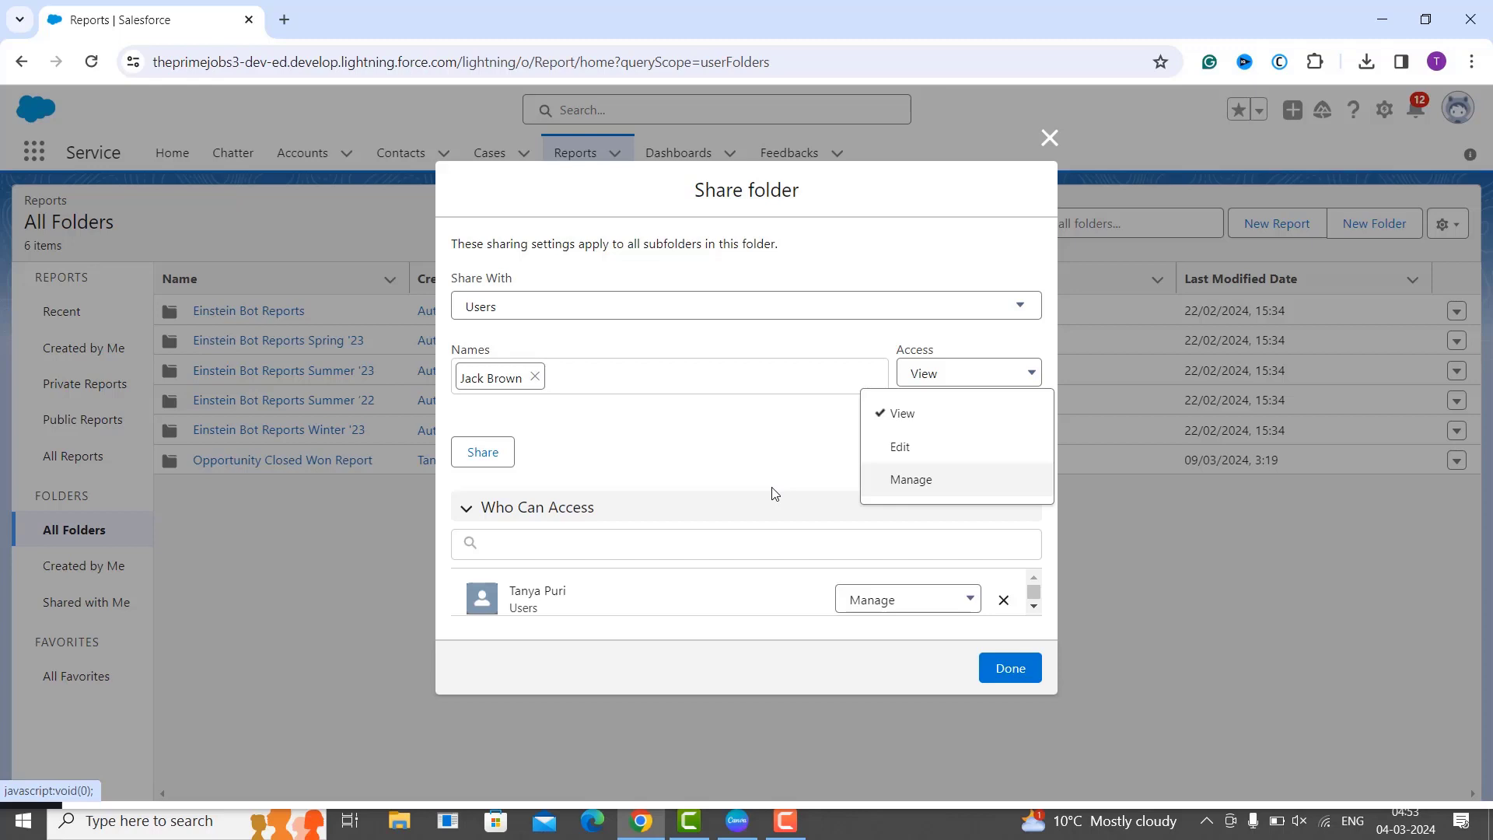
{"action": "left_click", "coordinate": [933, 403]}
{"action": "left_click", "coordinate": [823, 446]}
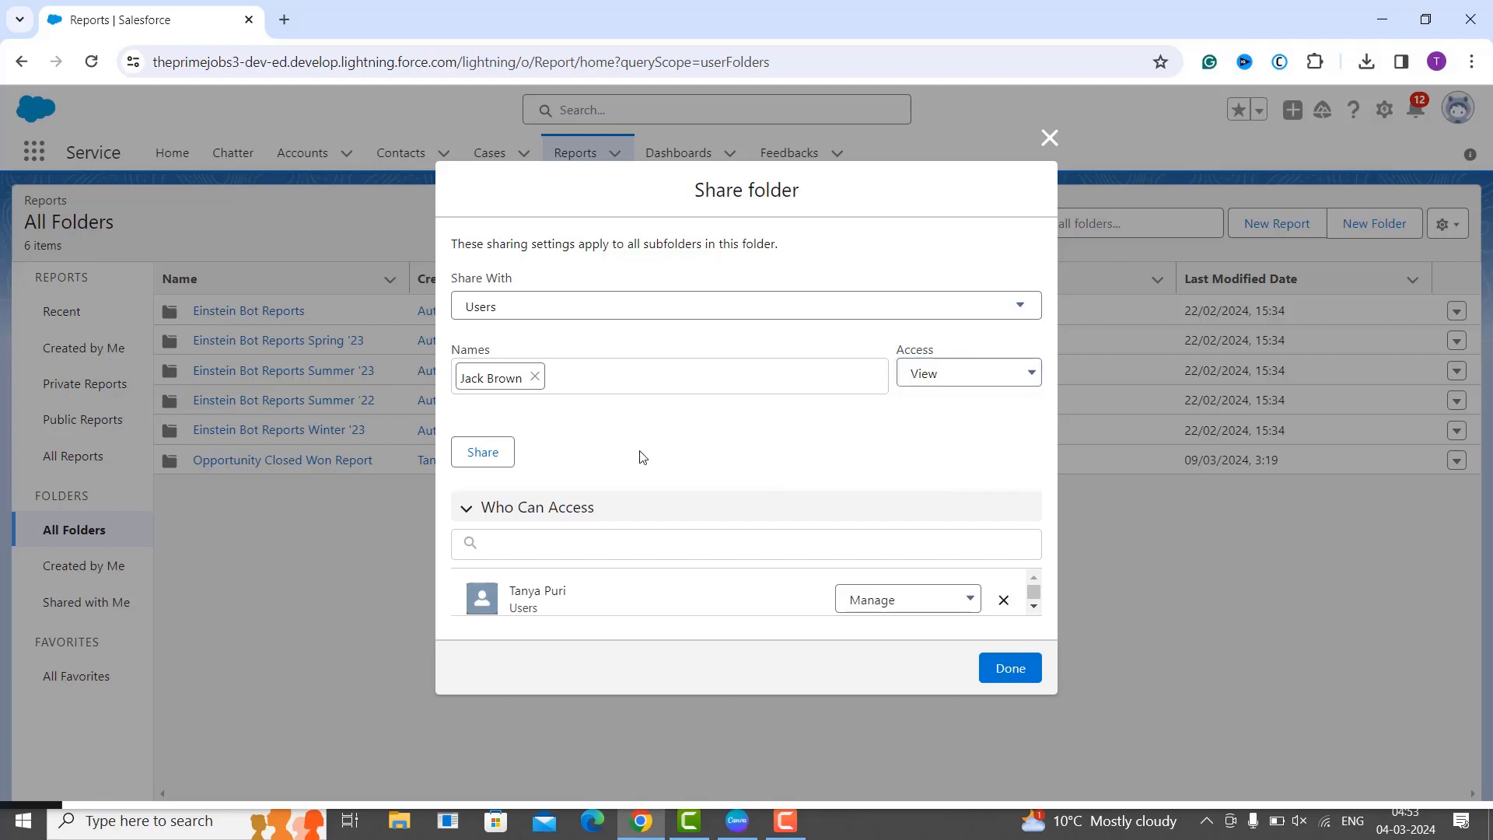
{"action": "left_click", "coordinate": [498, 465]}
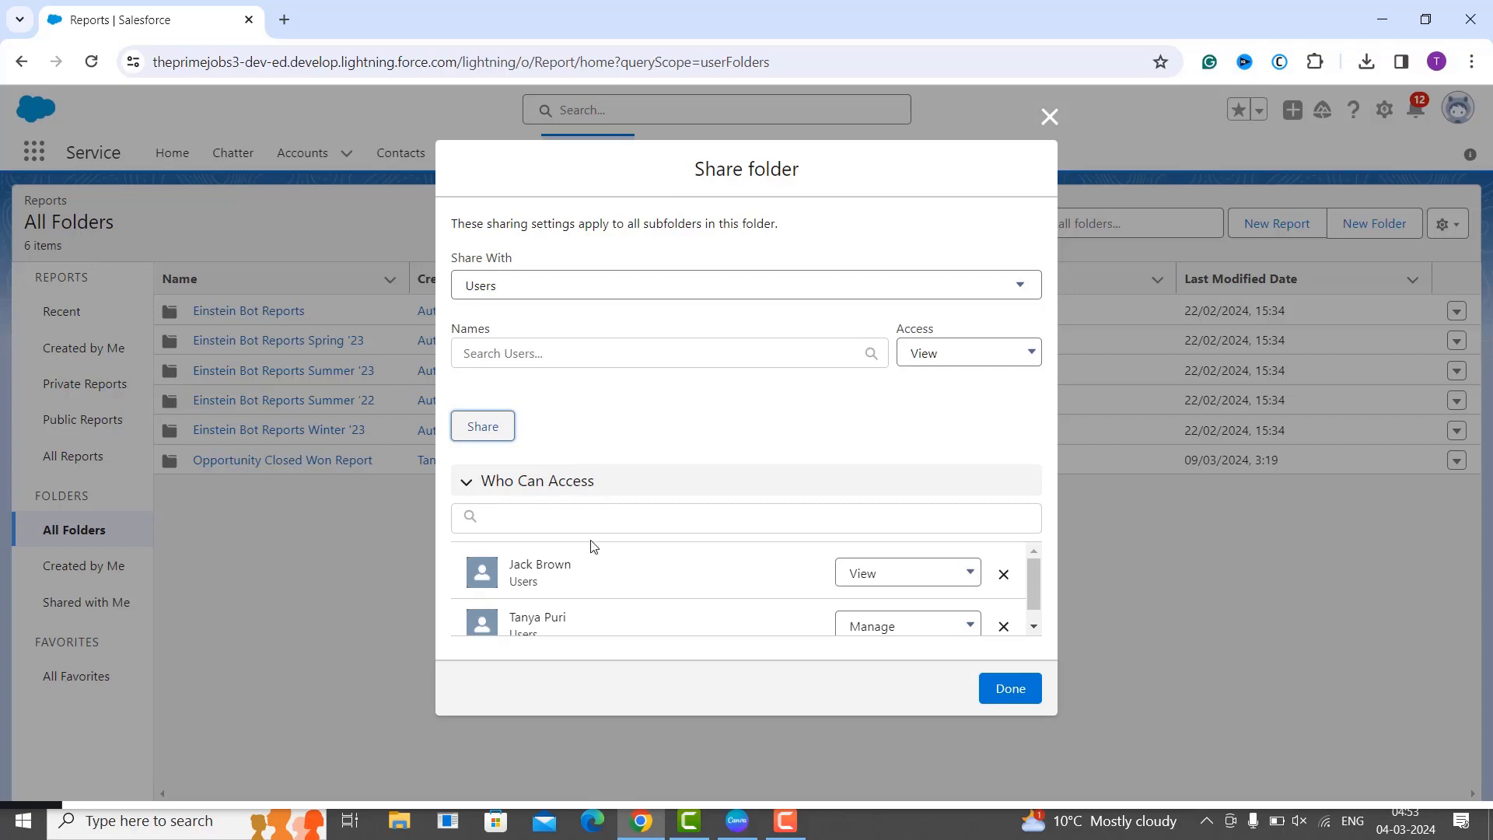
{"action": "scroll", "coordinate": [599, 568], "scroll_direction": "down", "scroll_amount": 1}
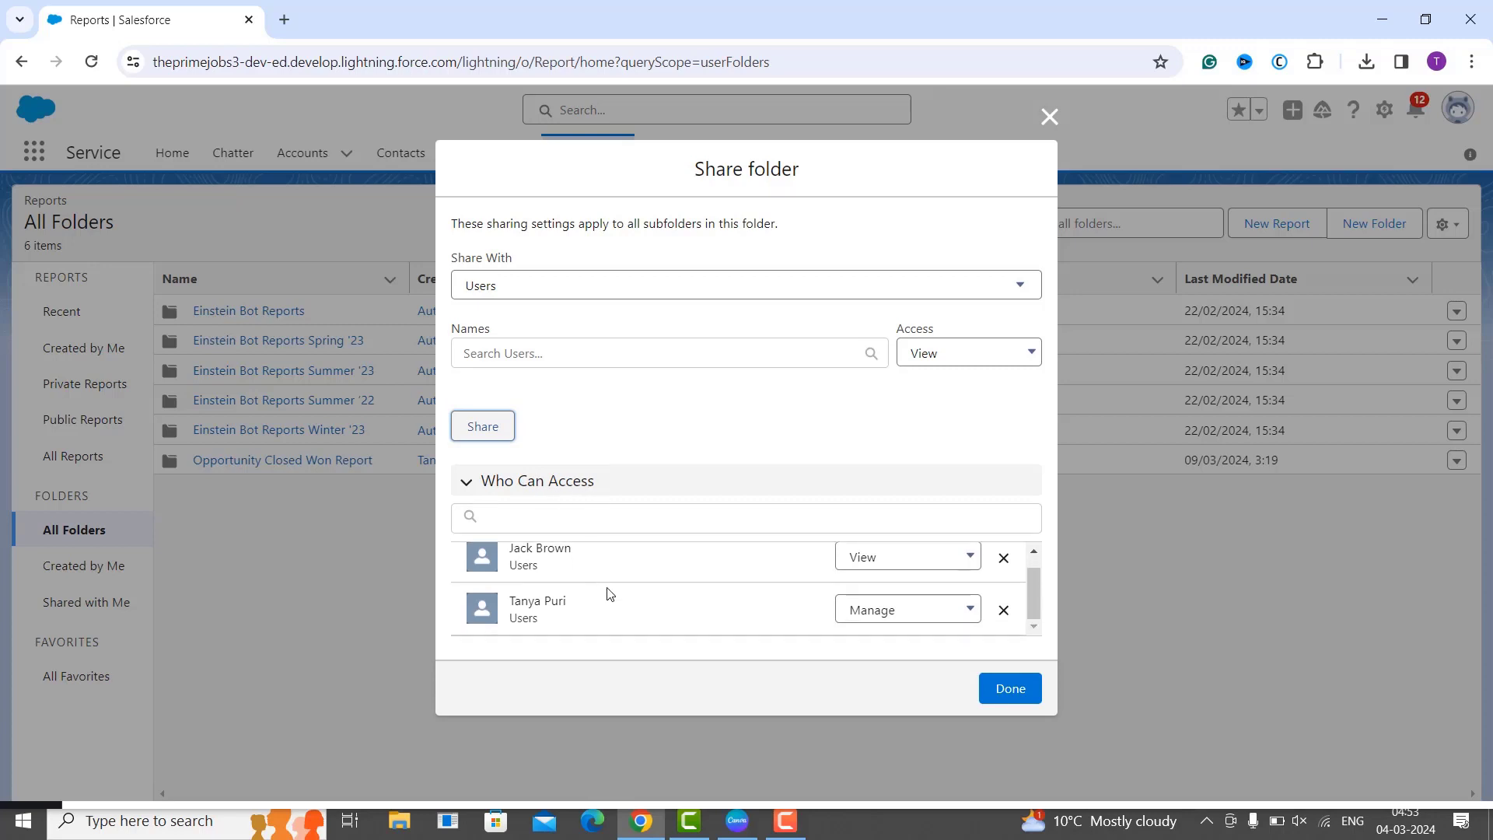
{"action": "scroll", "coordinate": [607, 593], "scroll_direction": "up", "scroll_amount": 1}
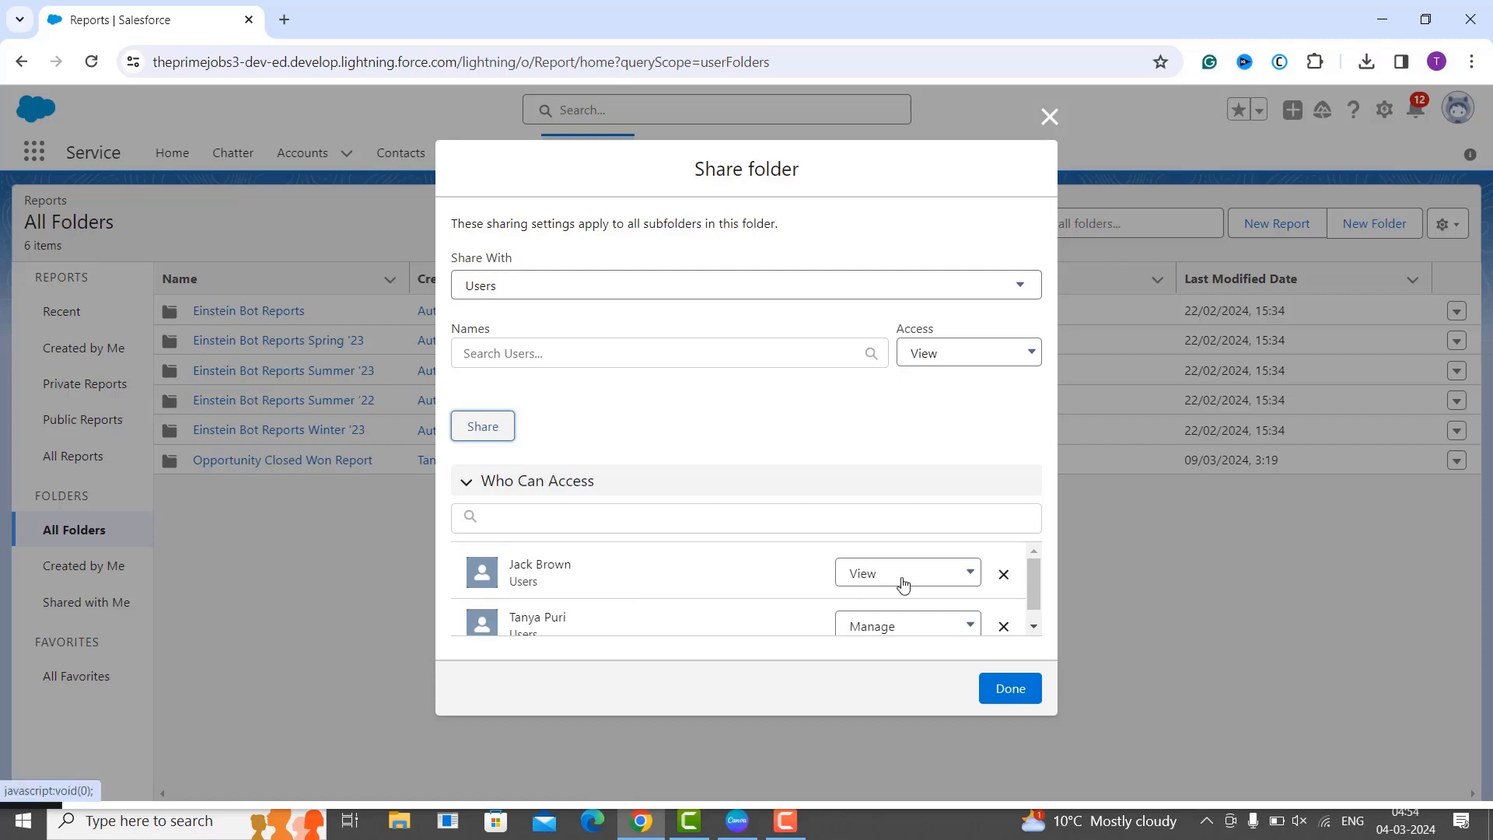
{"action": "scroll", "coordinate": [902, 585], "scroll_direction": "down", "scroll_amount": 1}
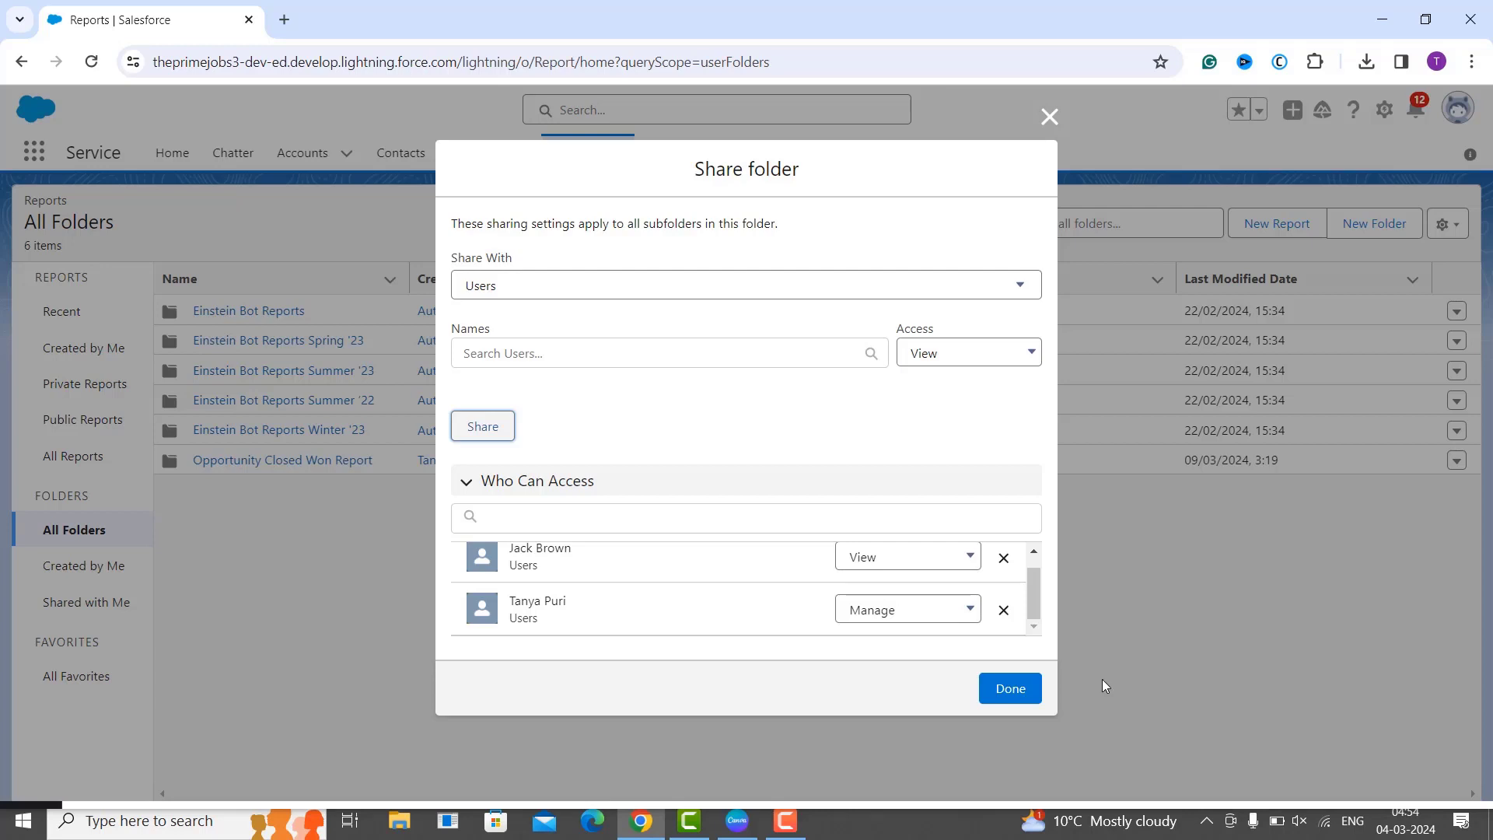
{"action": "left_click", "coordinate": [1023, 690]}
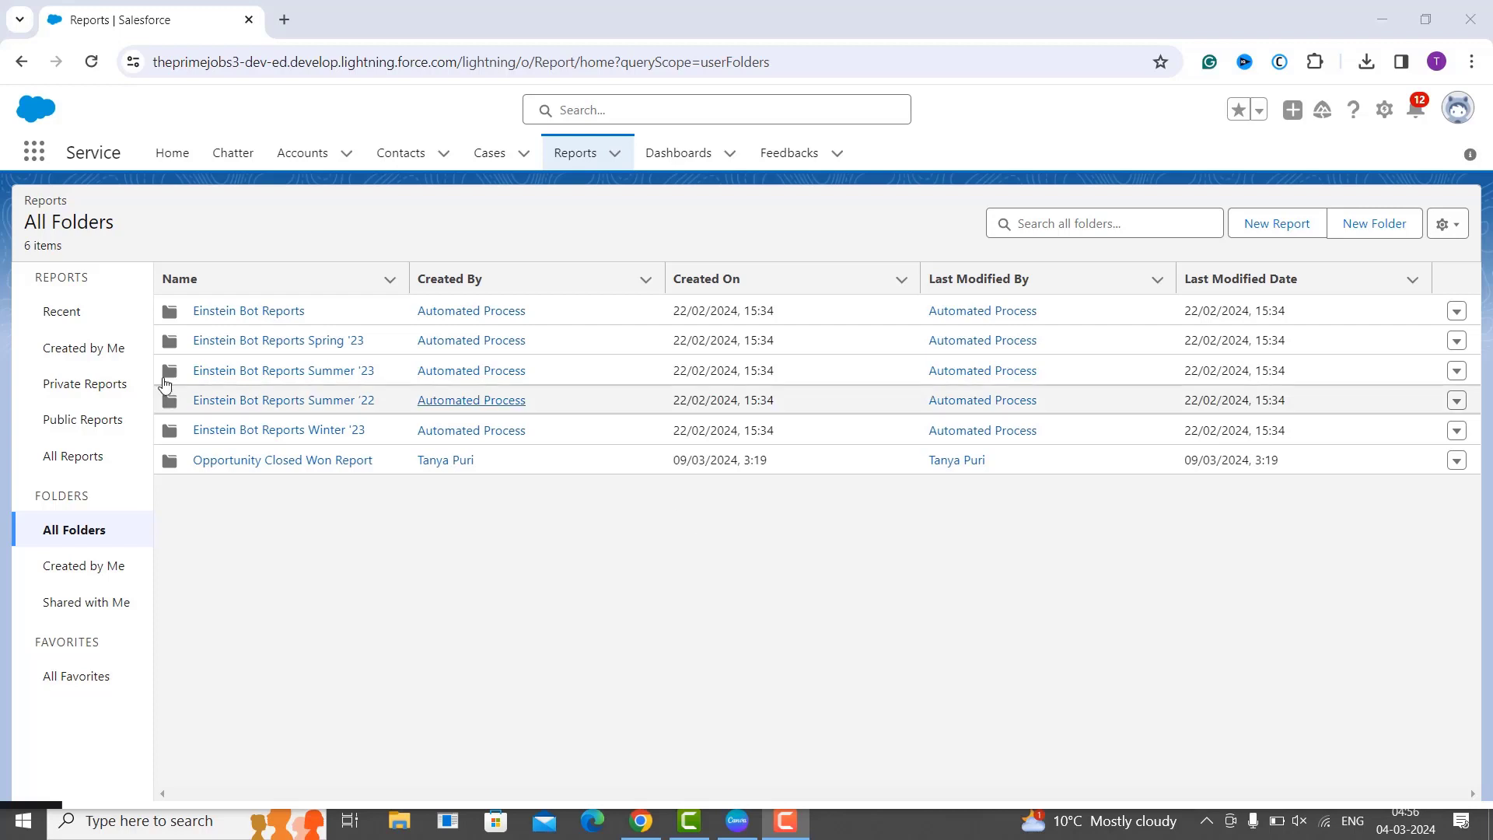
- Open the Opportunity Closed Won Report folder and start a subscription for the Opportunities Closed Won Stage Report
{"action": "left_click", "coordinate": [244, 467]}
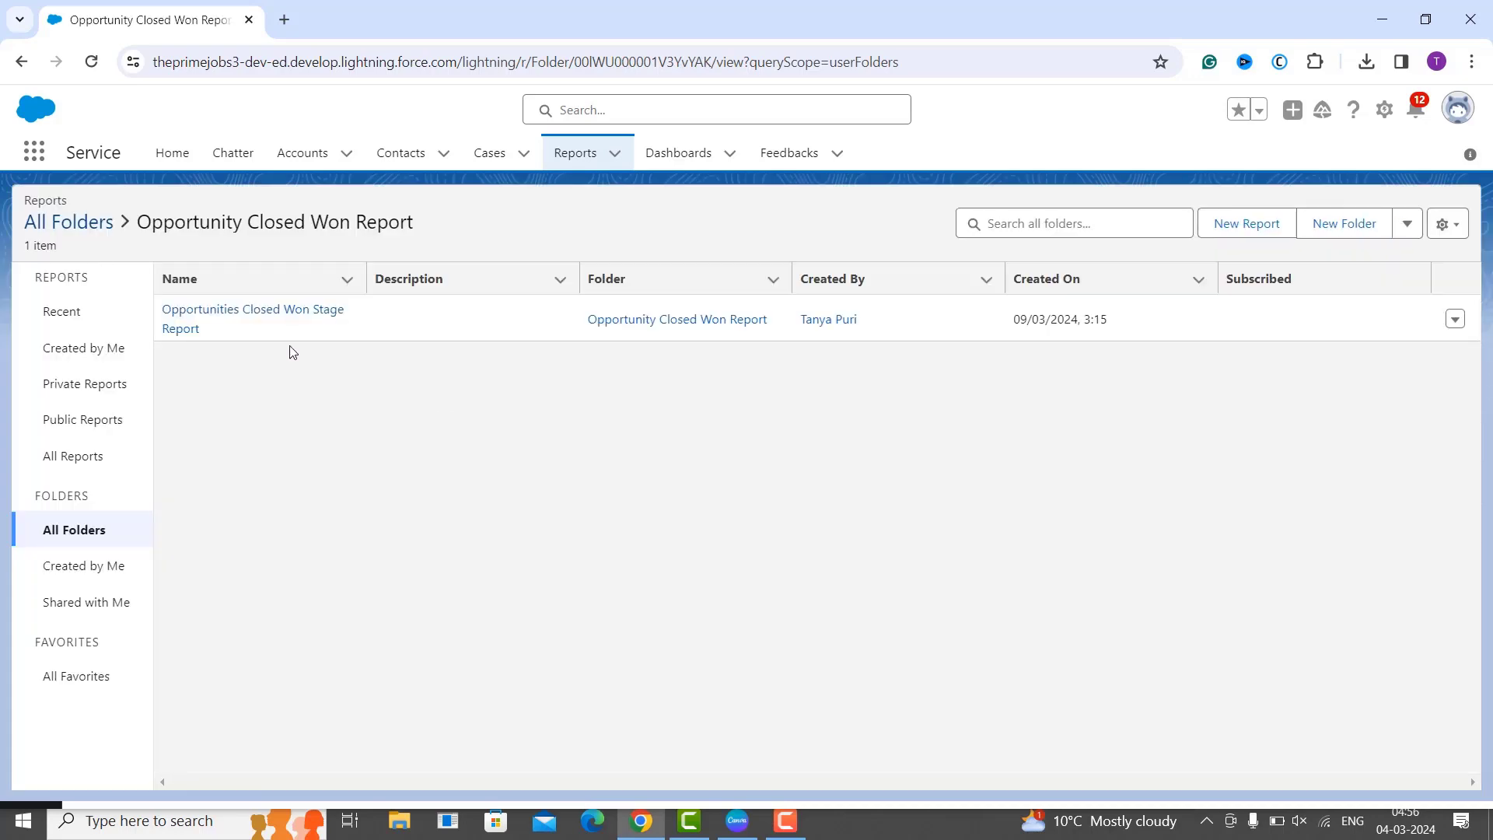
{"action": "left_click", "coordinate": [1456, 324]}
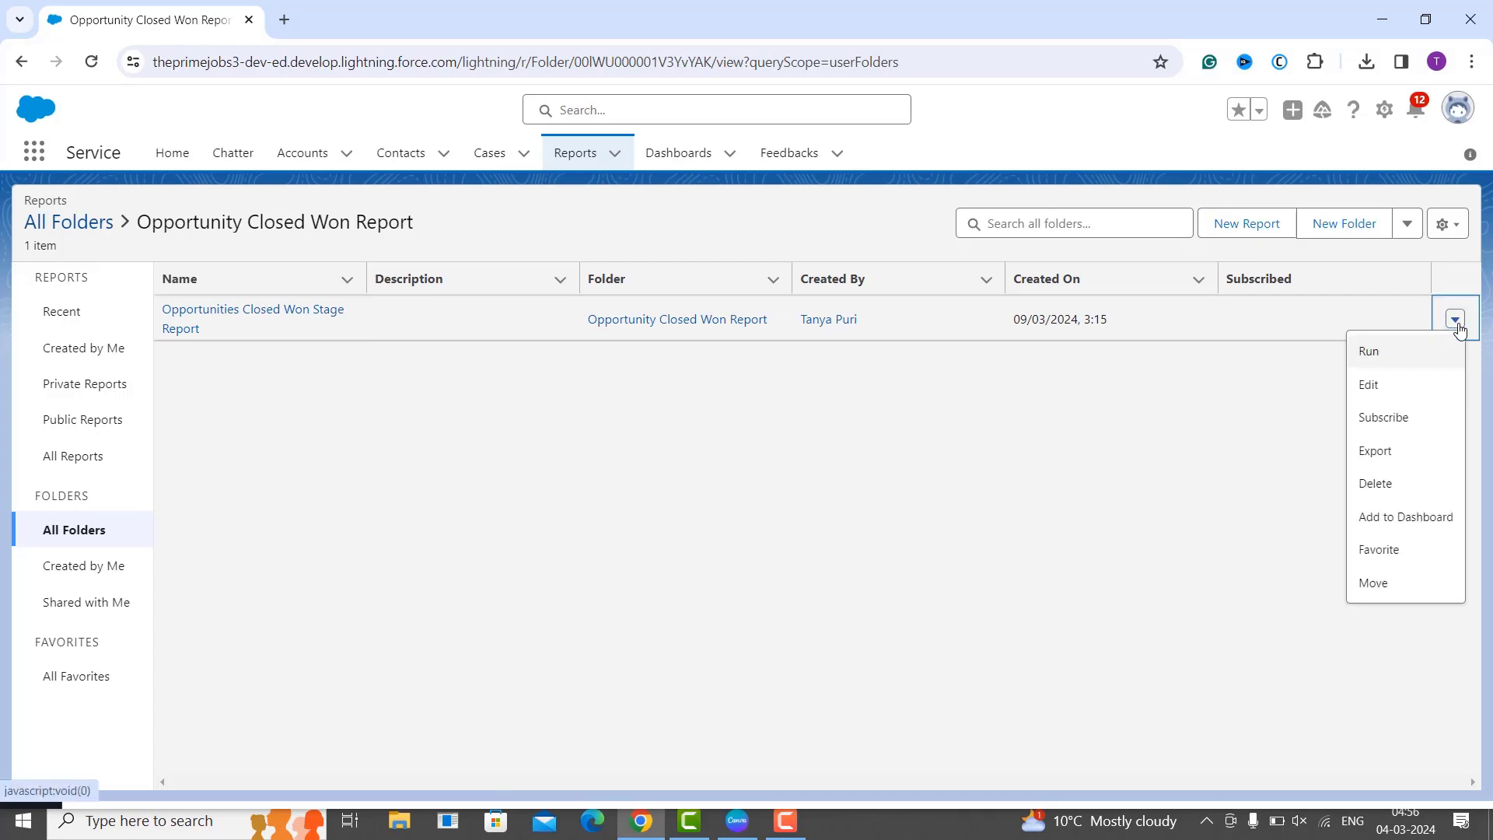
{"action": "left_click", "coordinate": [1436, 420]}
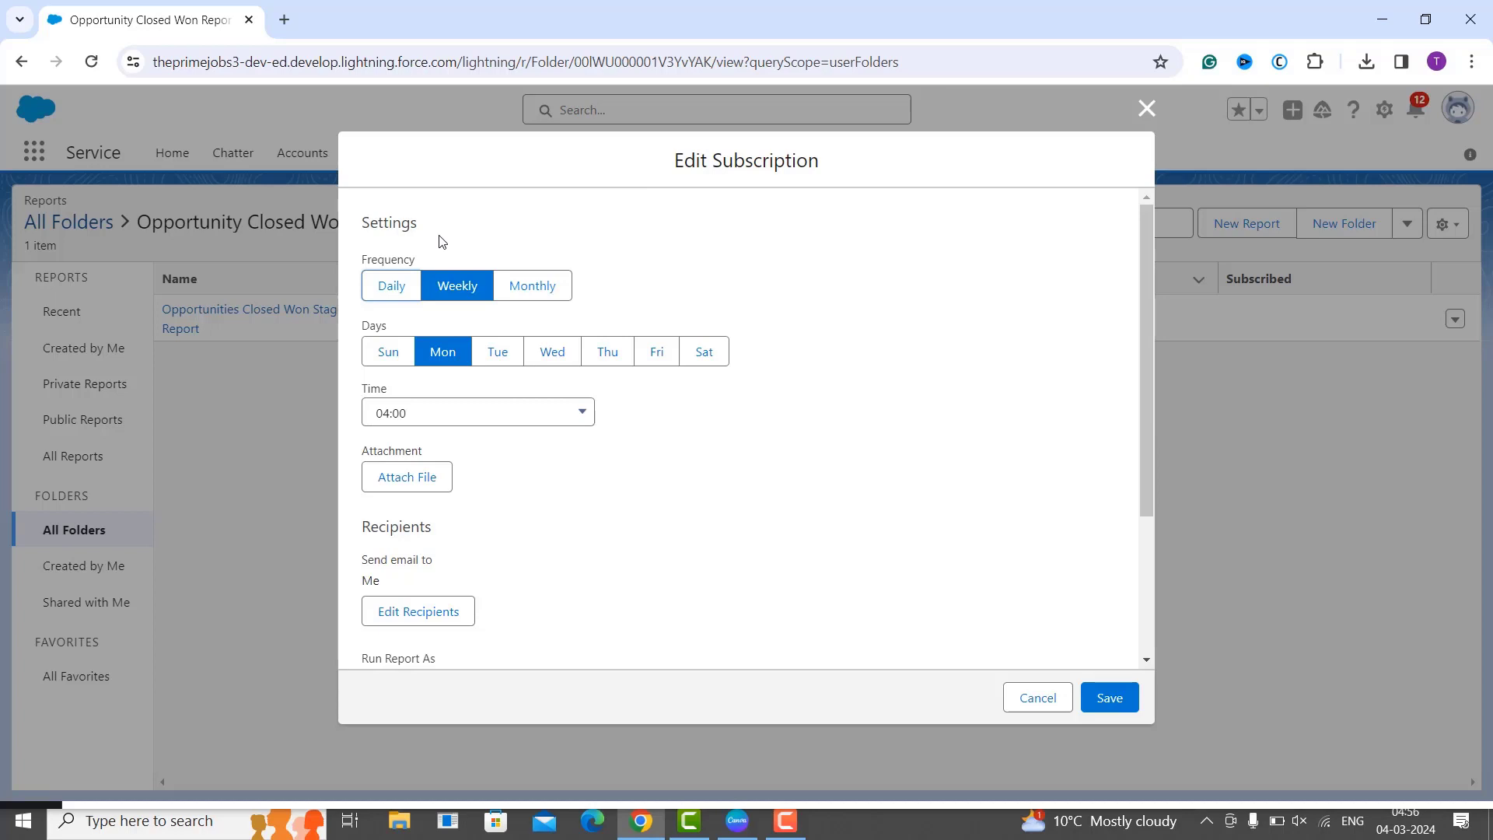
- Try the Daily frequency, return to Weekly, and try Tuesday and Wednesday as extra delivery days before removing both
{"action": "left_click", "coordinate": [396, 289]}
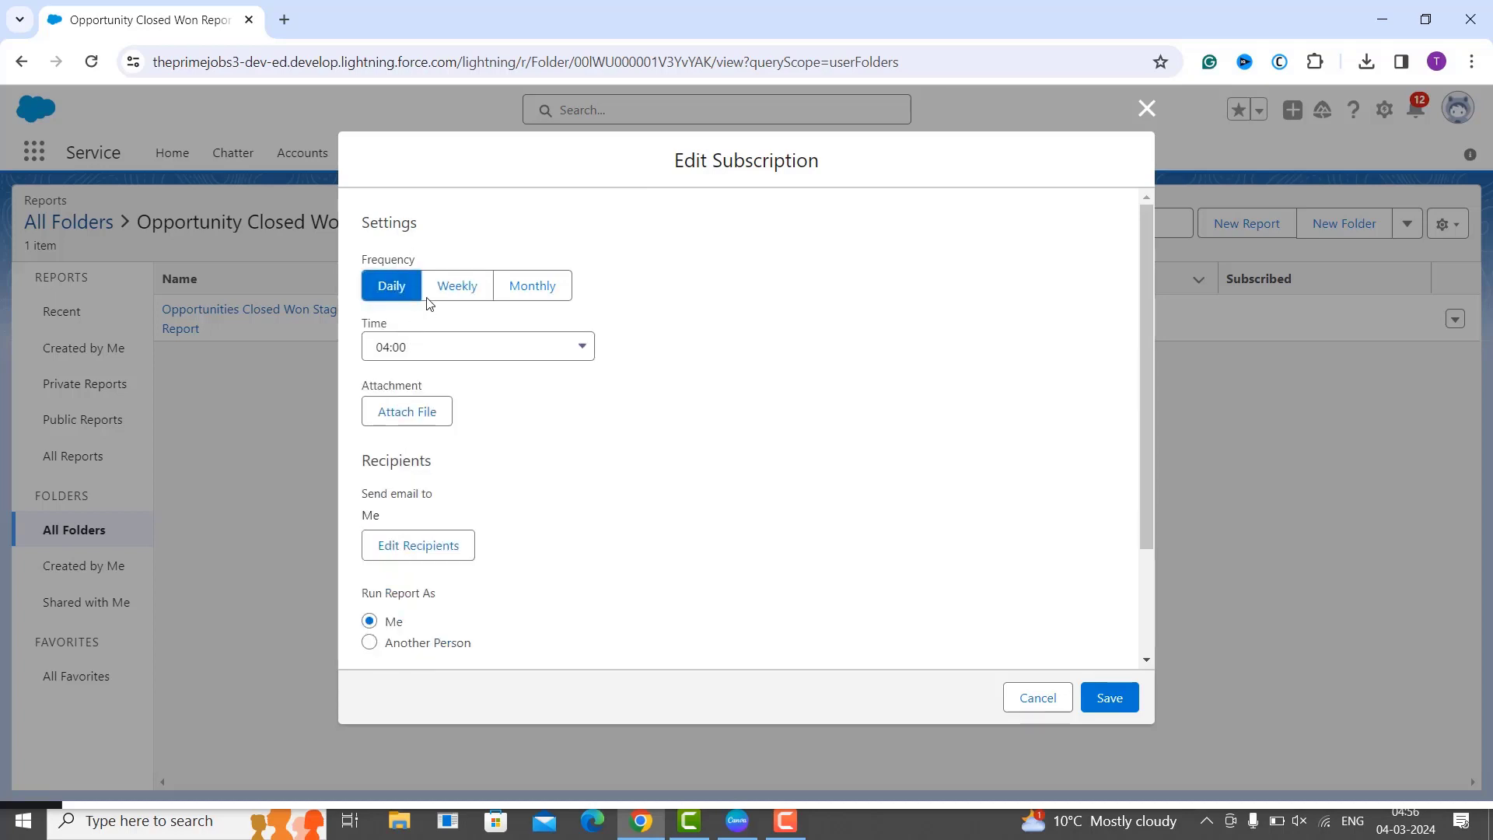
{"action": "left_click", "coordinate": [445, 289]}
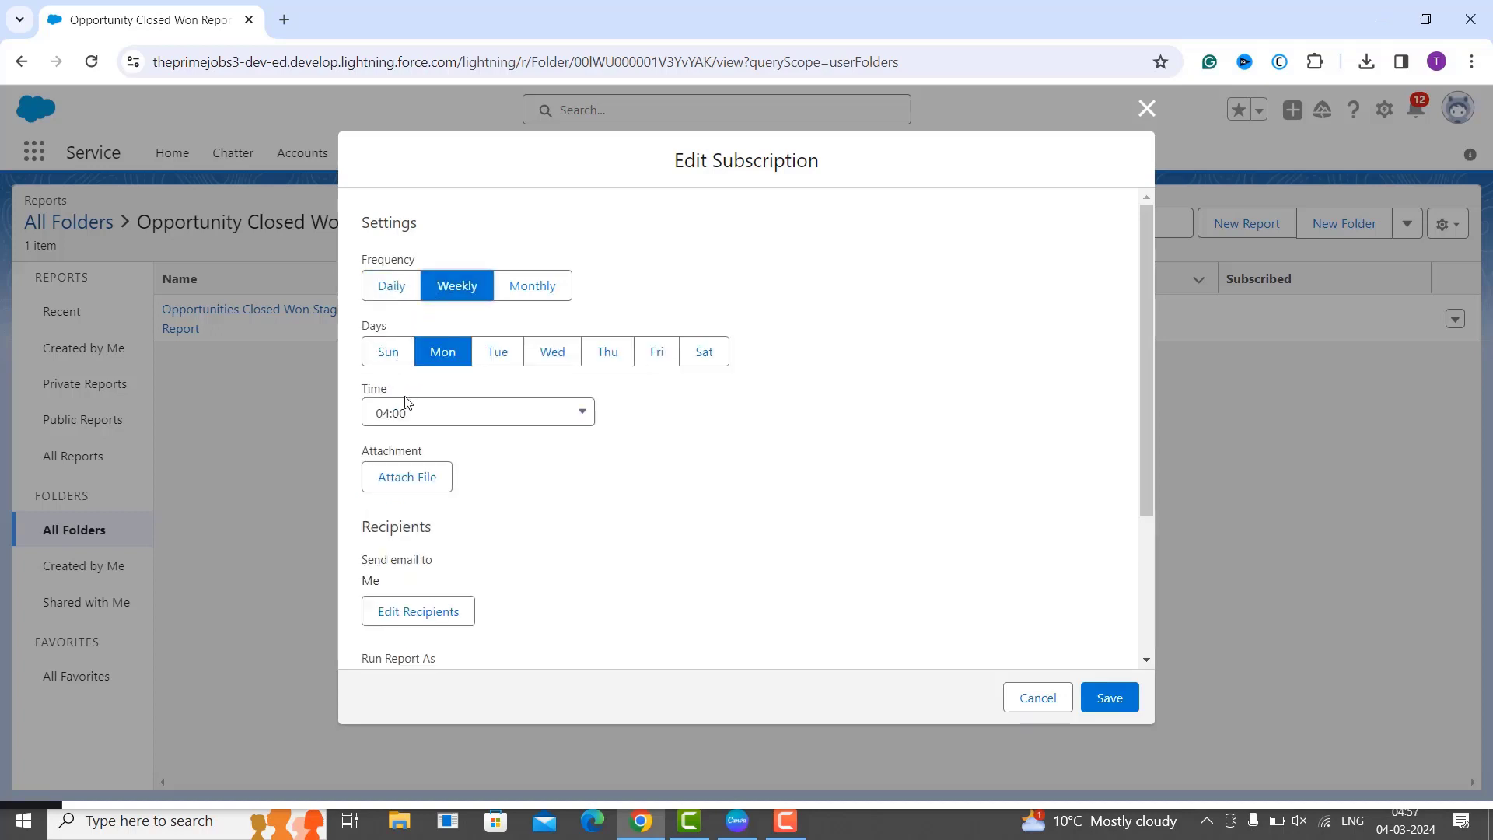
{"action": "left_click", "coordinate": [498, 352]}
{"action": "left_click", "coordinate": [548, 359]}
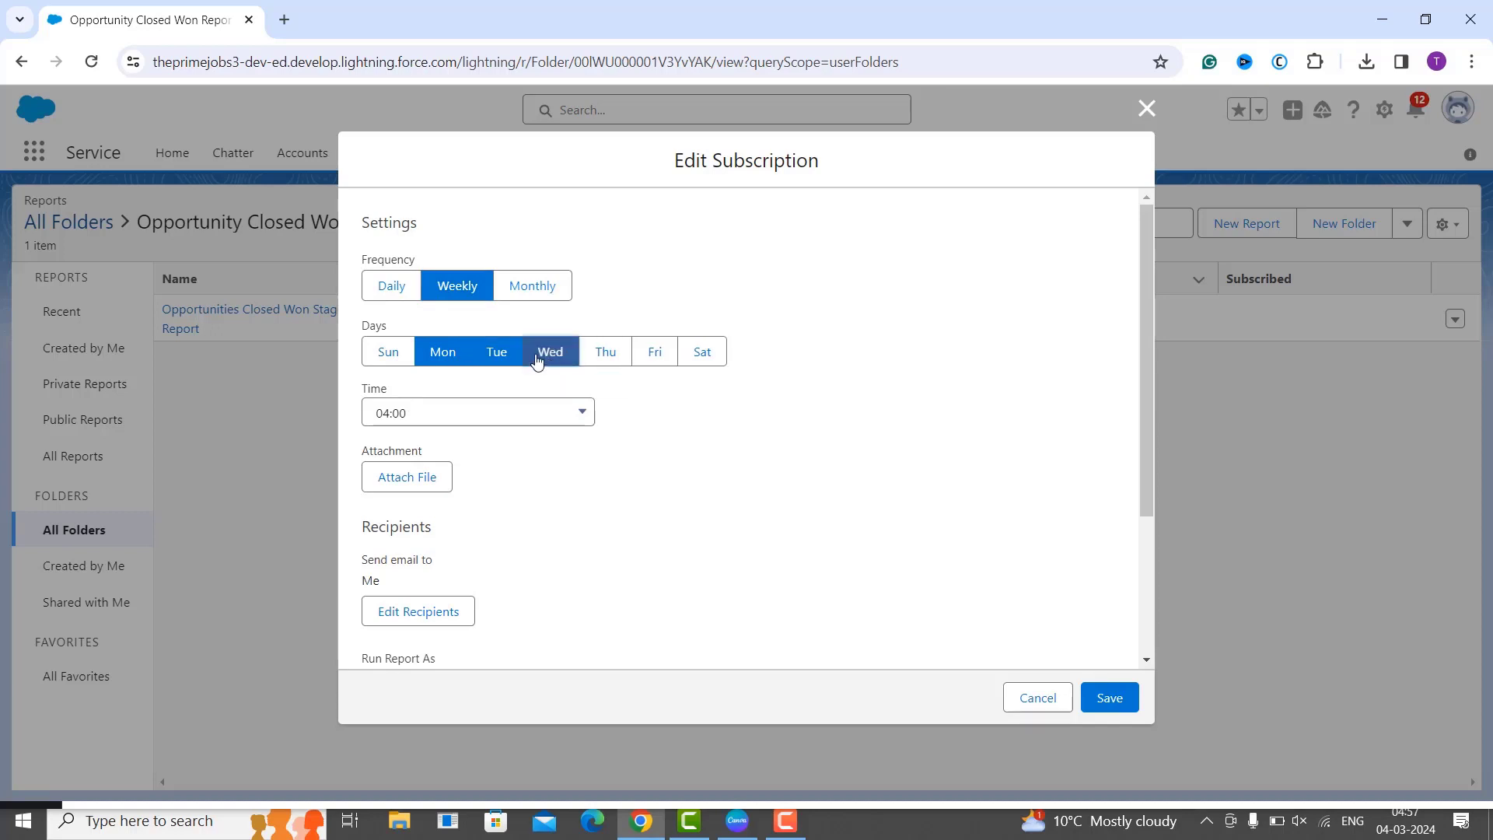
{"action": "left_click", "coordinate": [493, 355]}
{"action": "left_click", "coordinate": [542, 358]}
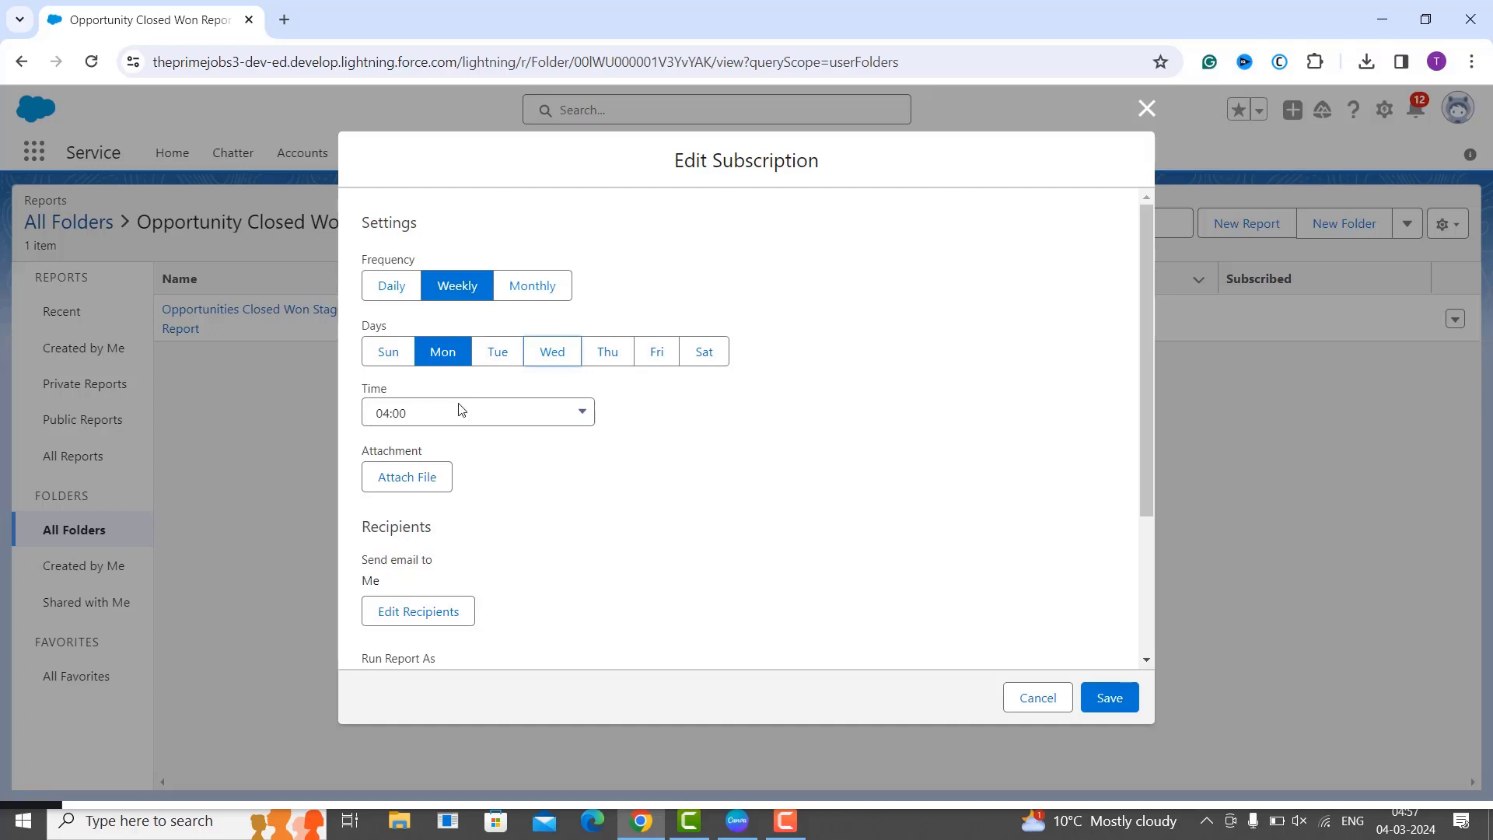
- Try the Monthly frequency and look through its When, Week and Day options
{"action": "left_click", "coordinate": [534, 286]}
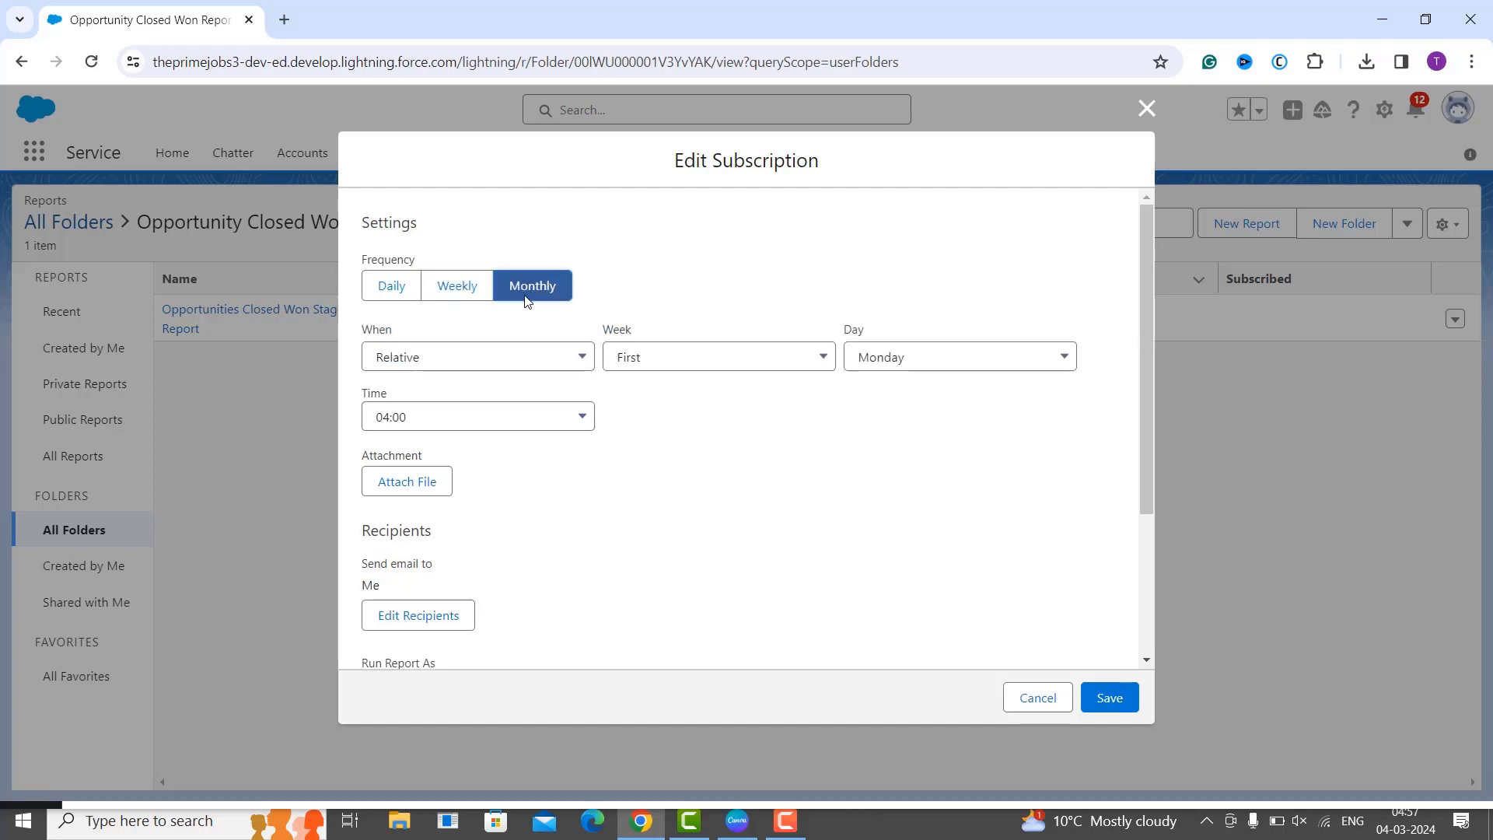
{"action": "left_click", "coordinate": [483, 359]}
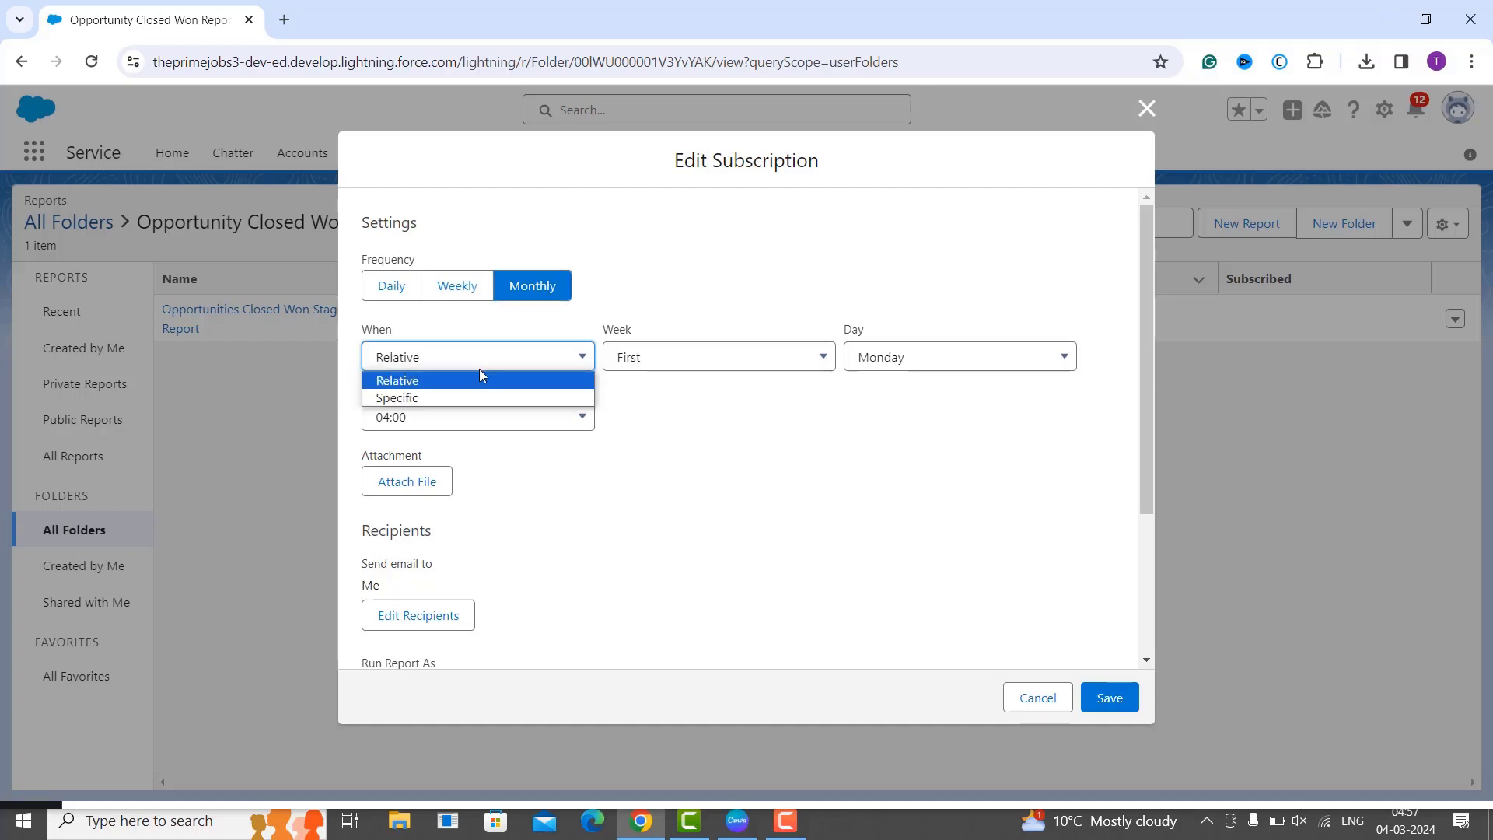
{"action": "left_click", "coordinate": [663, 350]}
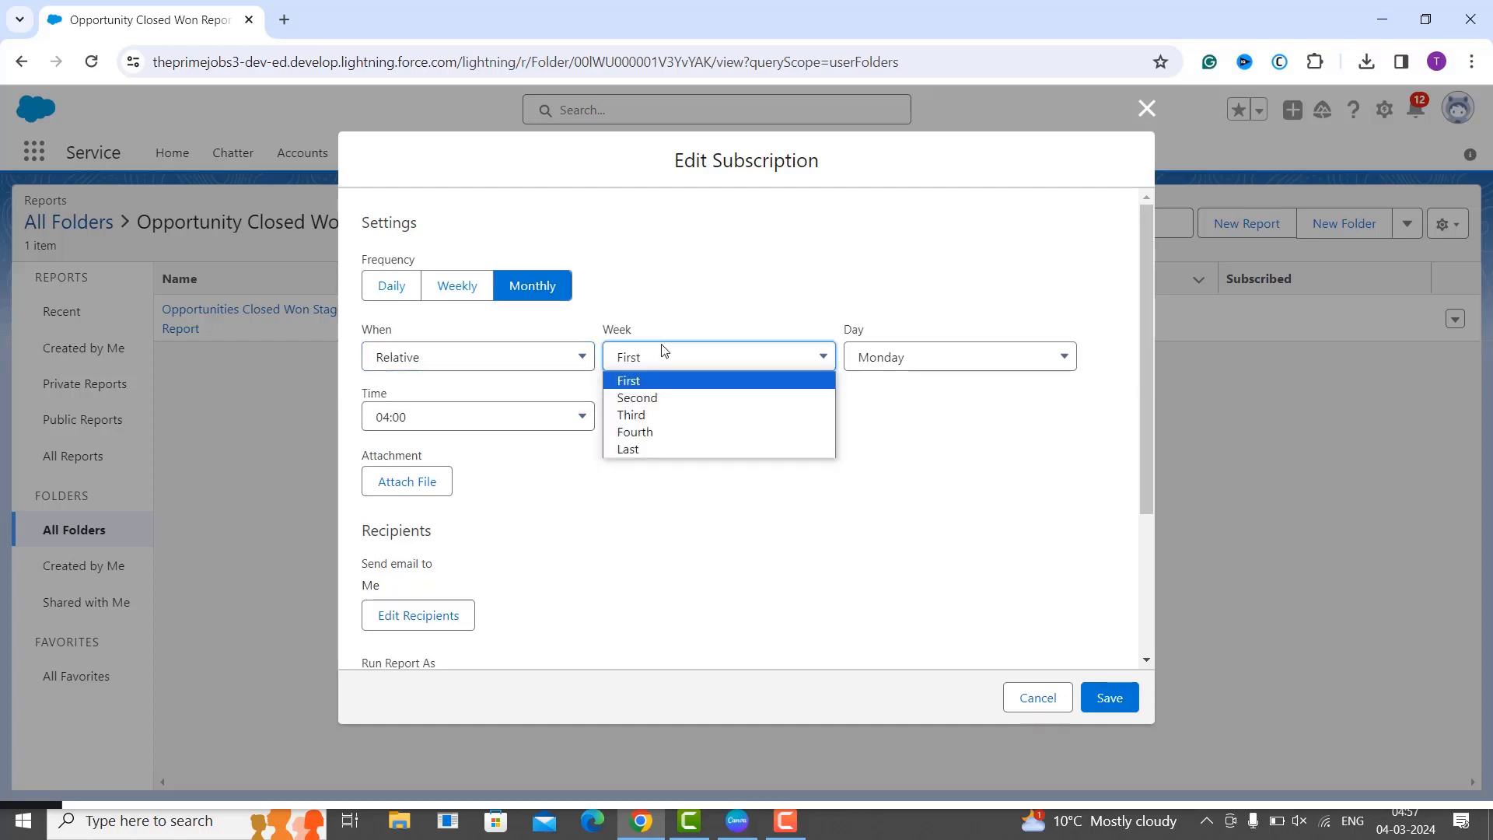
{"action": "left_click", "coordinate": [672, 325]}
{"action": "left_click", "coordinate": [966, 359]}
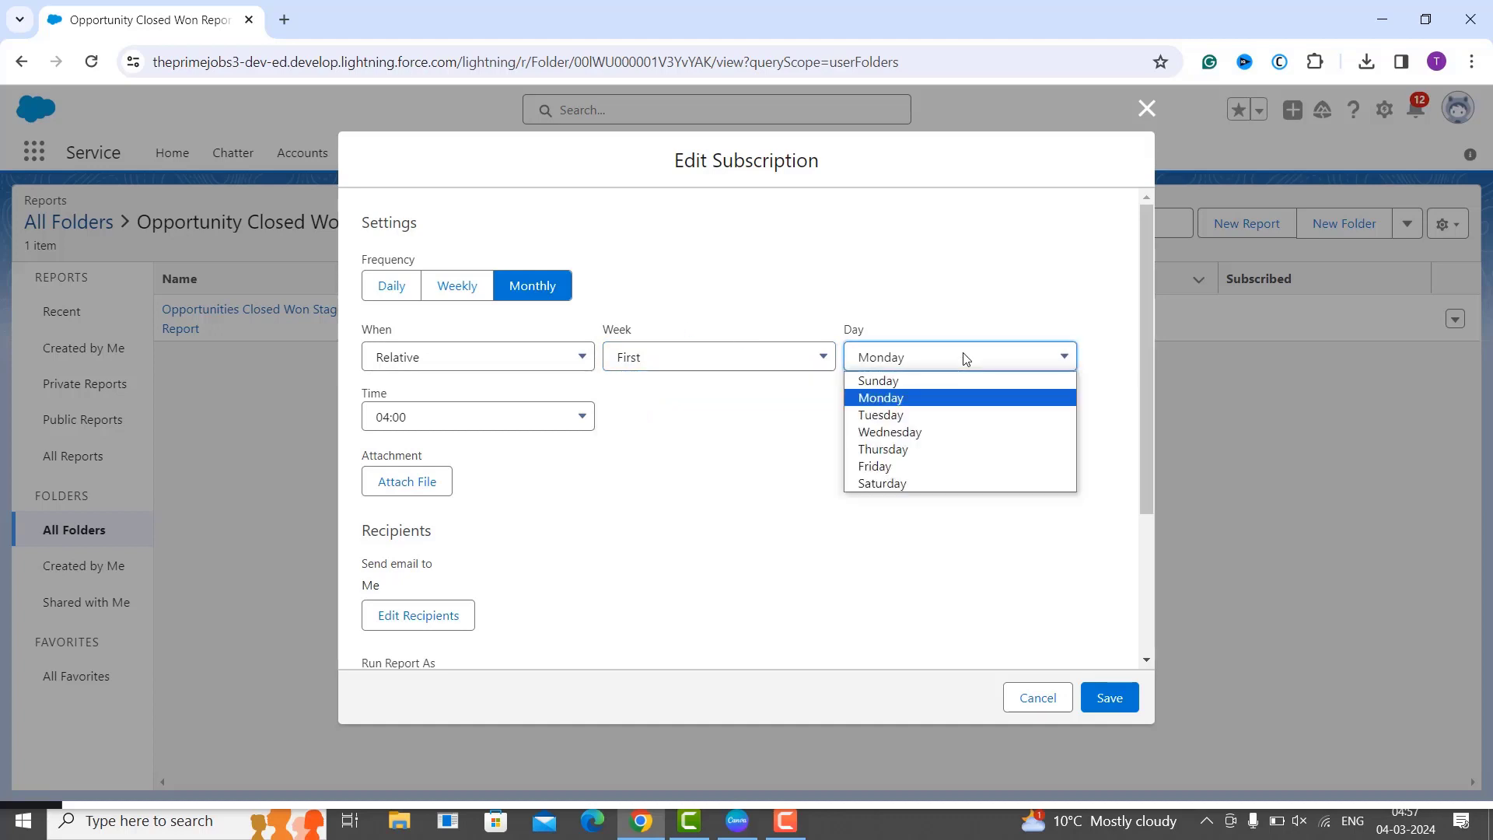
{"action": "left_click", "coordinate": [712, 483]}
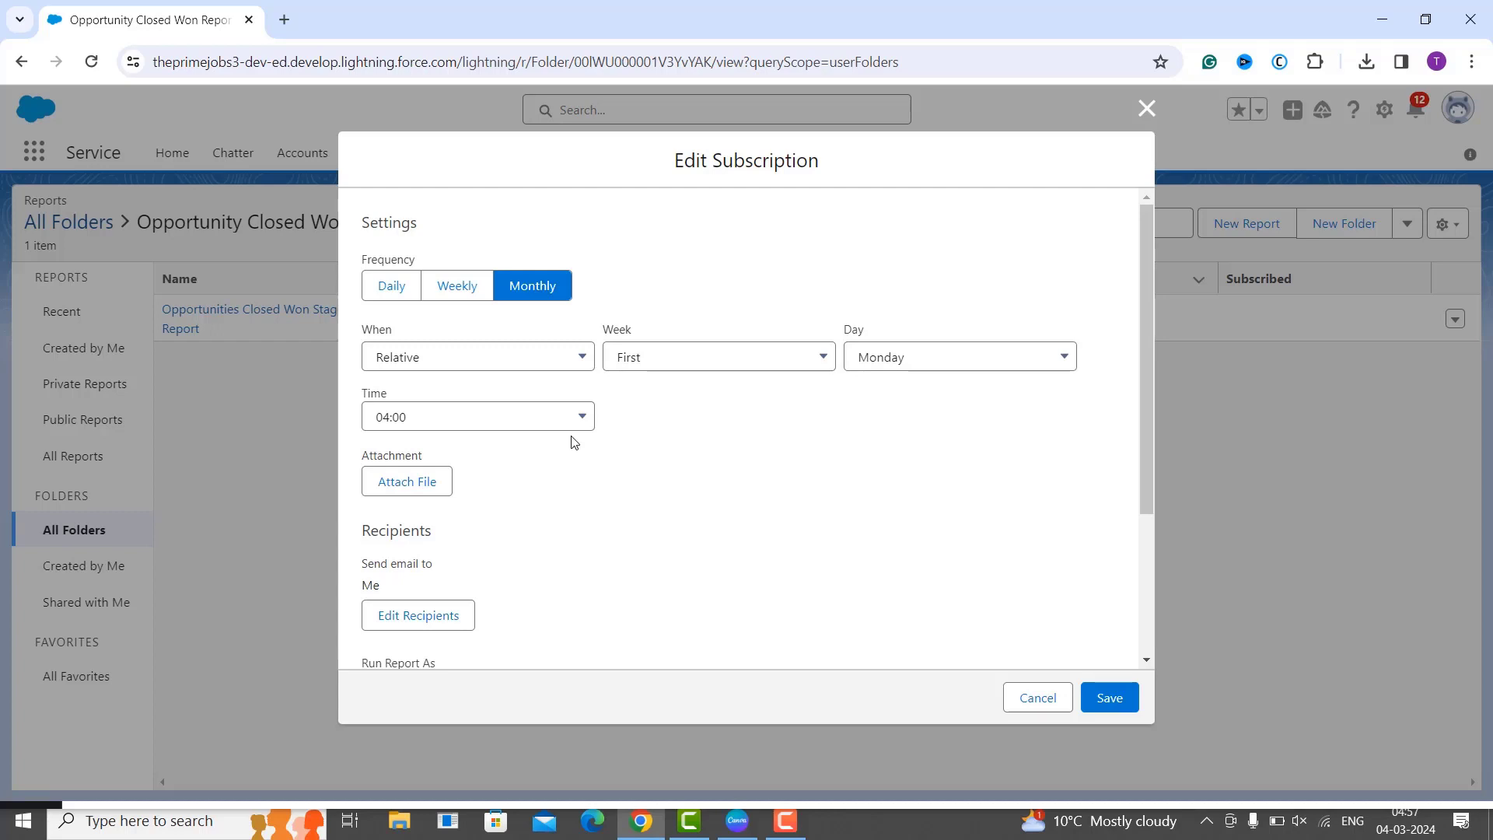
- Set the subscription frequency to Weekly, add Wednesday to the delivery days and set the time to 08:00
{"action": "left_click", "coordinate": [471, 288]}
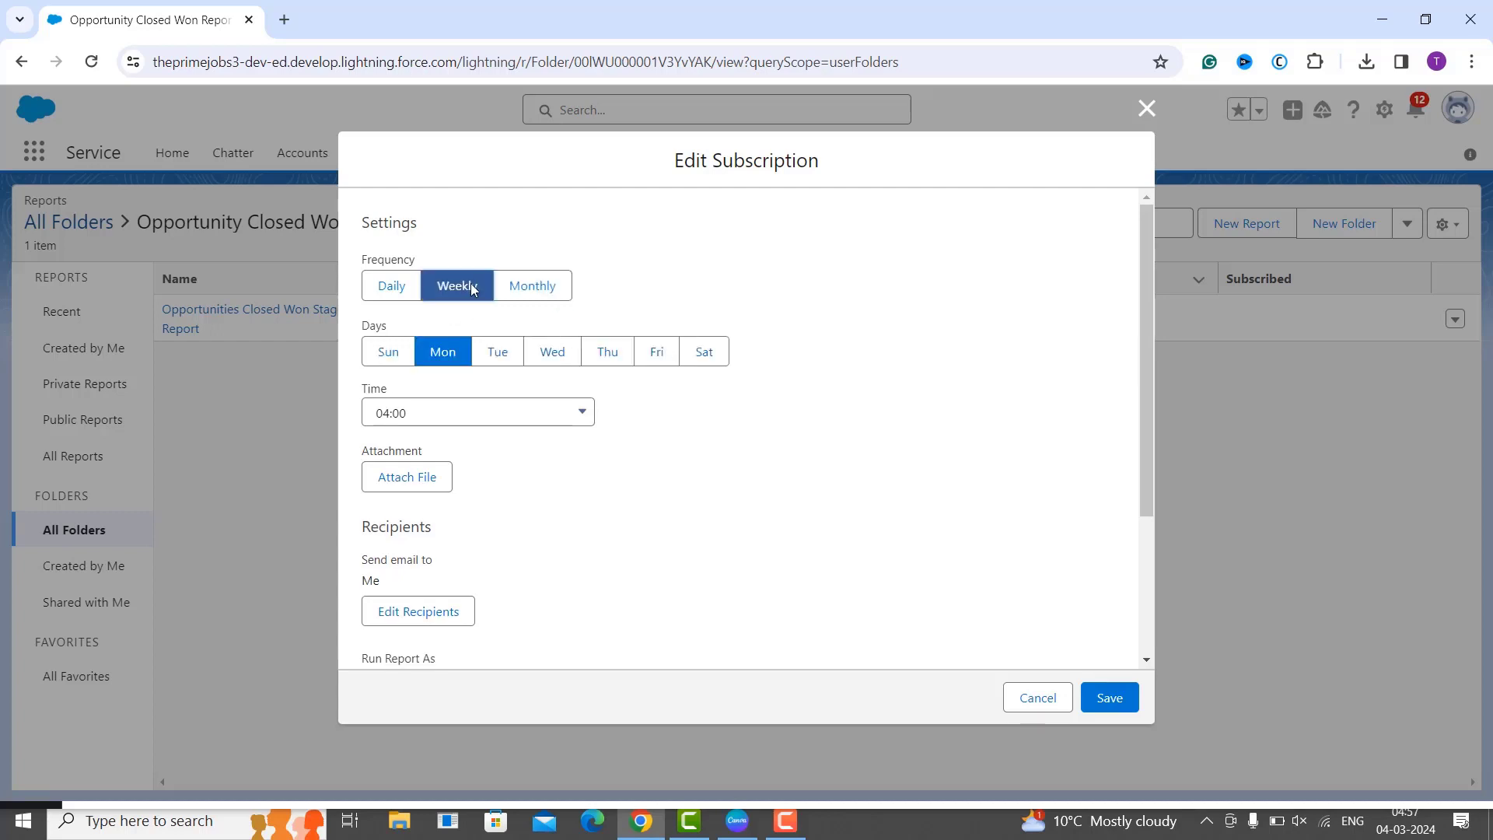
{"action": "left_click", "coordinate": [556, 356]}
{"action": "left_click", "coordinate": [560, 416]}
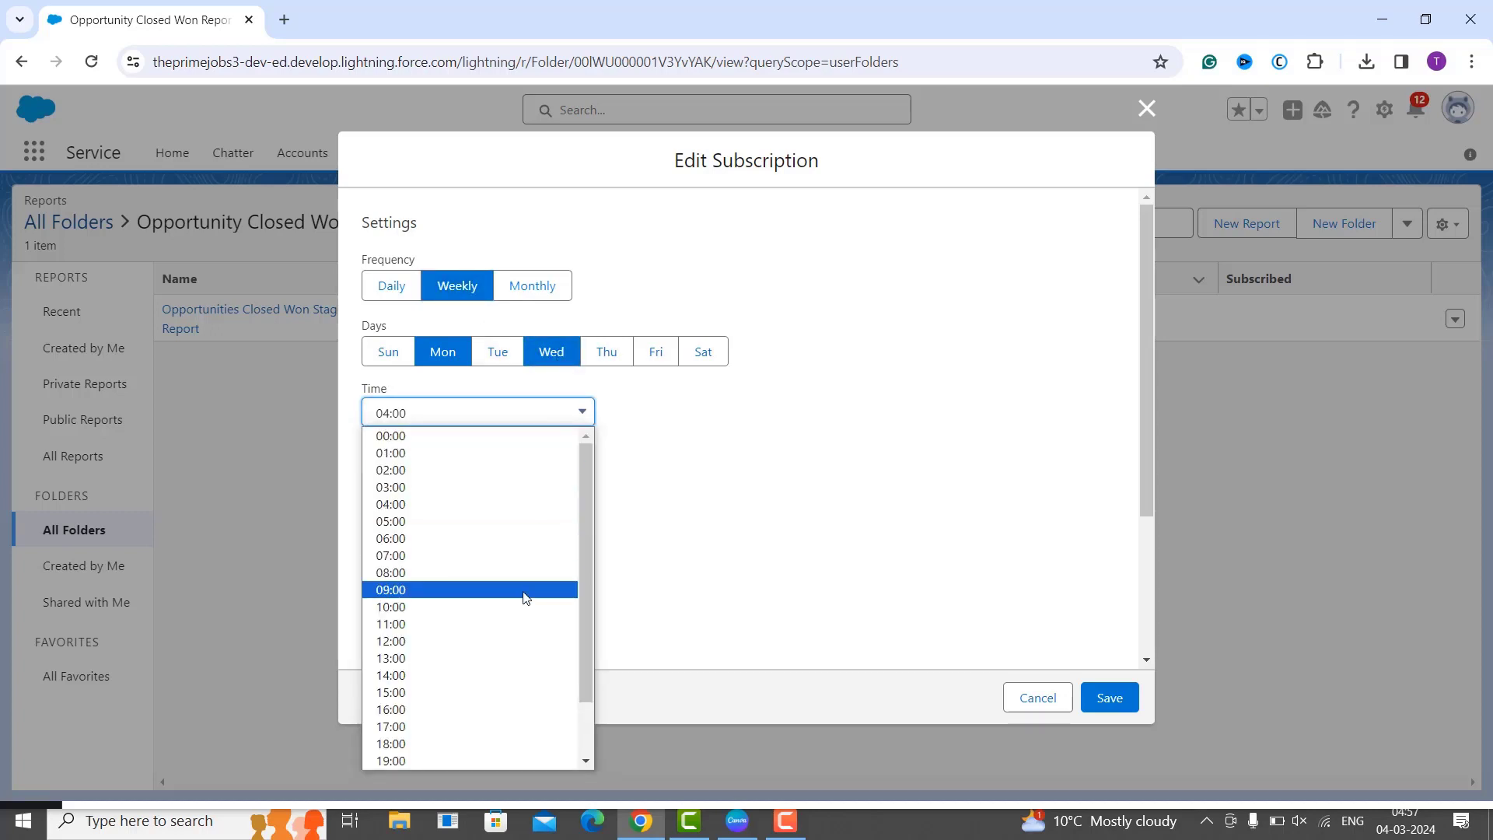
{"action": "scroll", "coordinate": [526, 598], "scroll_direction": "down", "scroll_amount": 1}
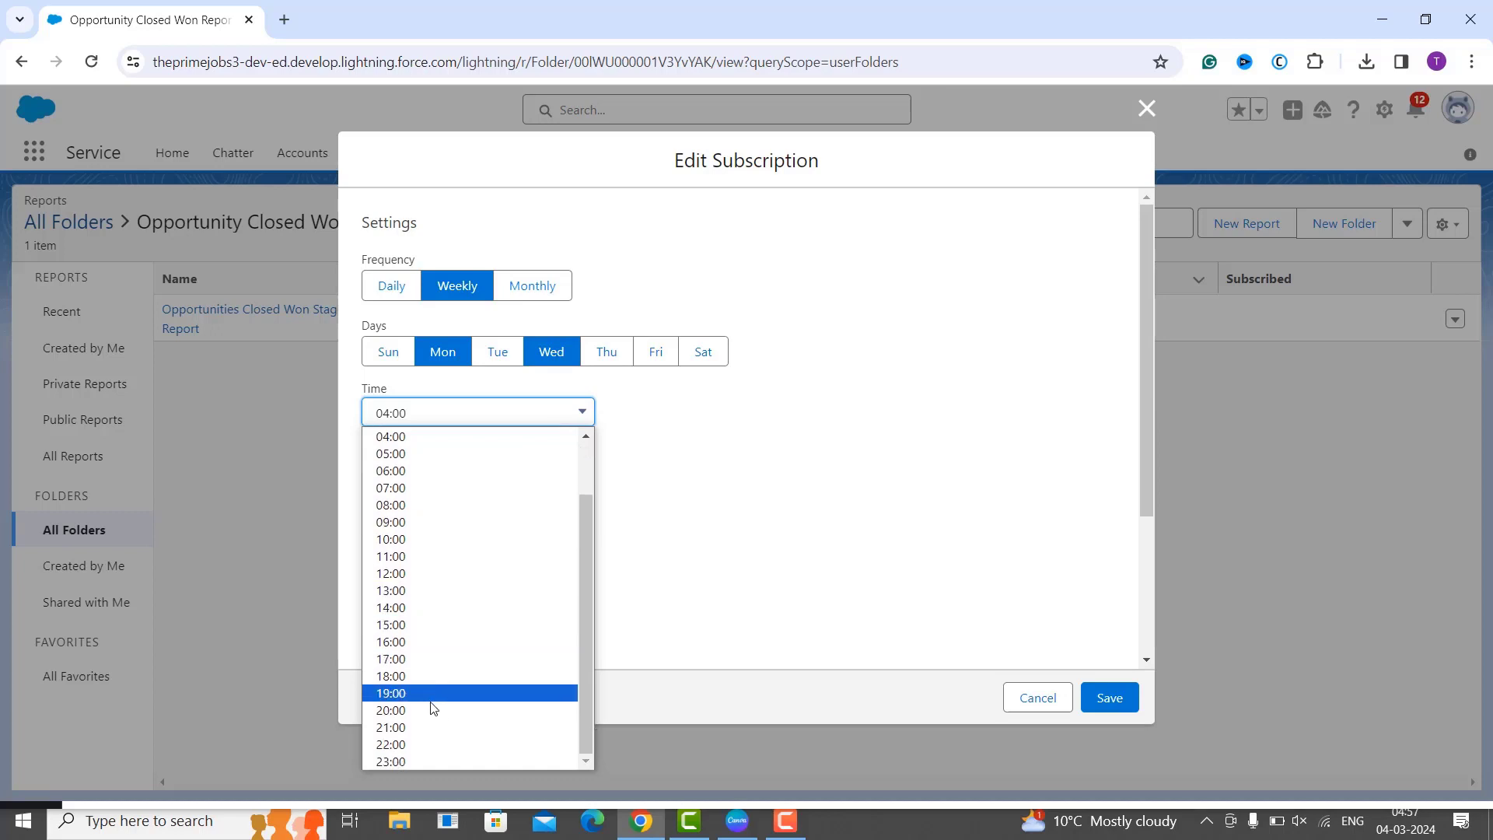
{"action": "left_click", "coordinate": [437, 507]}
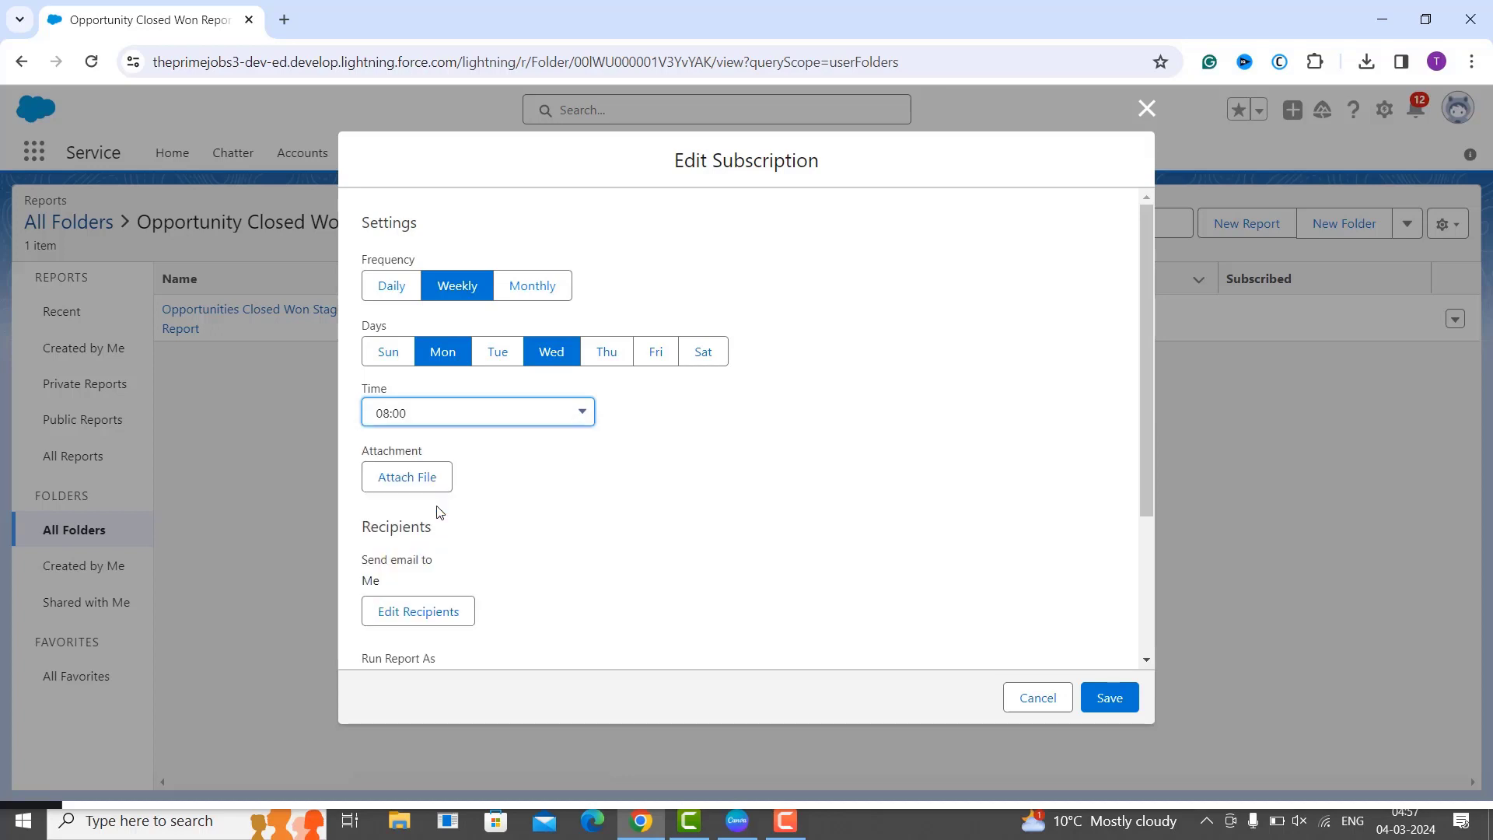
- Add the named individual, not the Integration User, as a recipient of the subscription and close the recipient settings
{"action": "scroll", "coordinate": [534, 483], "scroll_direction": "down", "scroll_amount": 1}
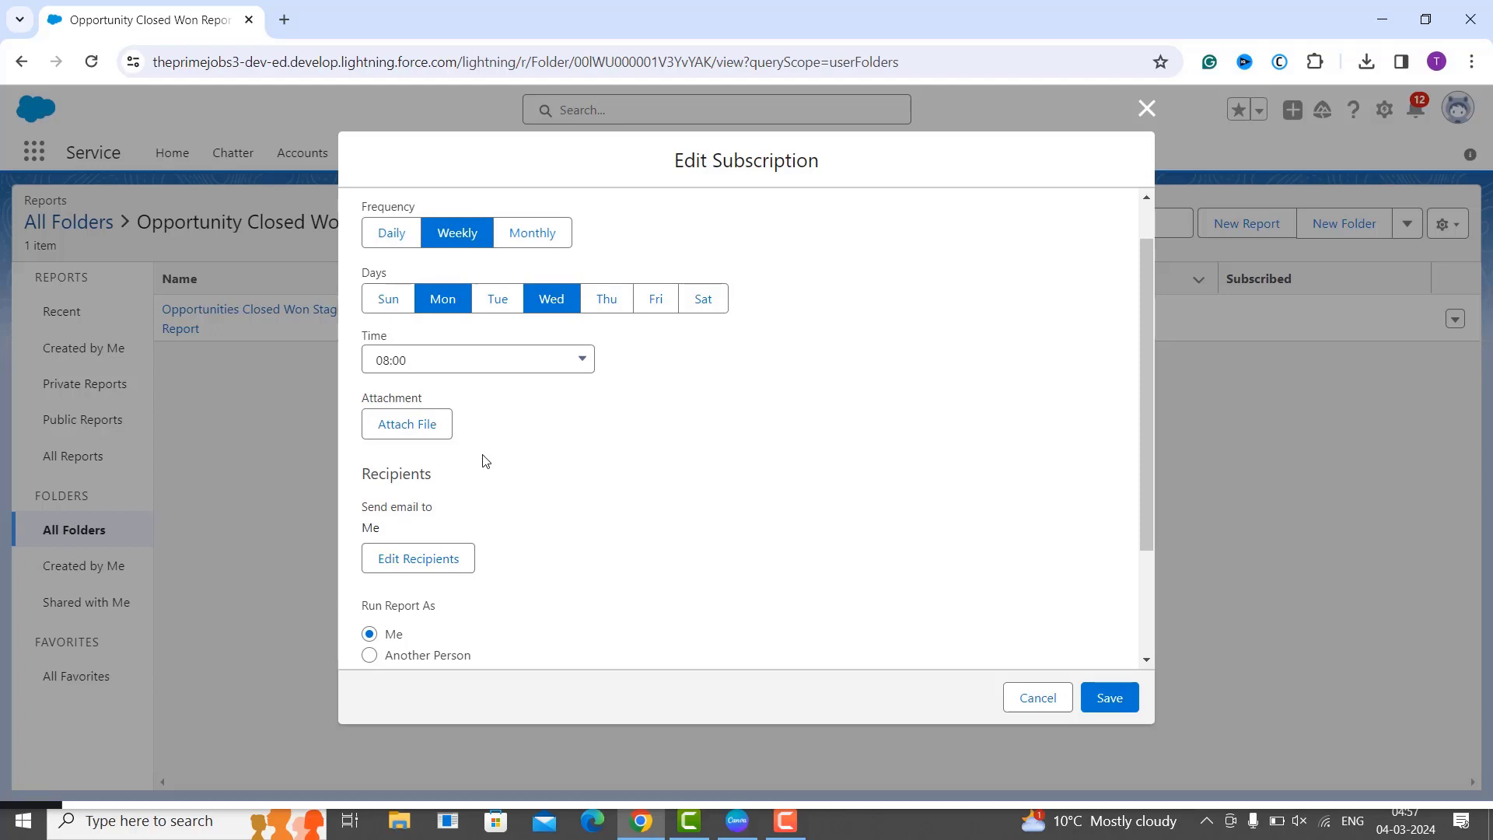
{"action": "scroll", "coordinate": [486, 460], "scroll_direction": "down", "scroll_amount": 3}
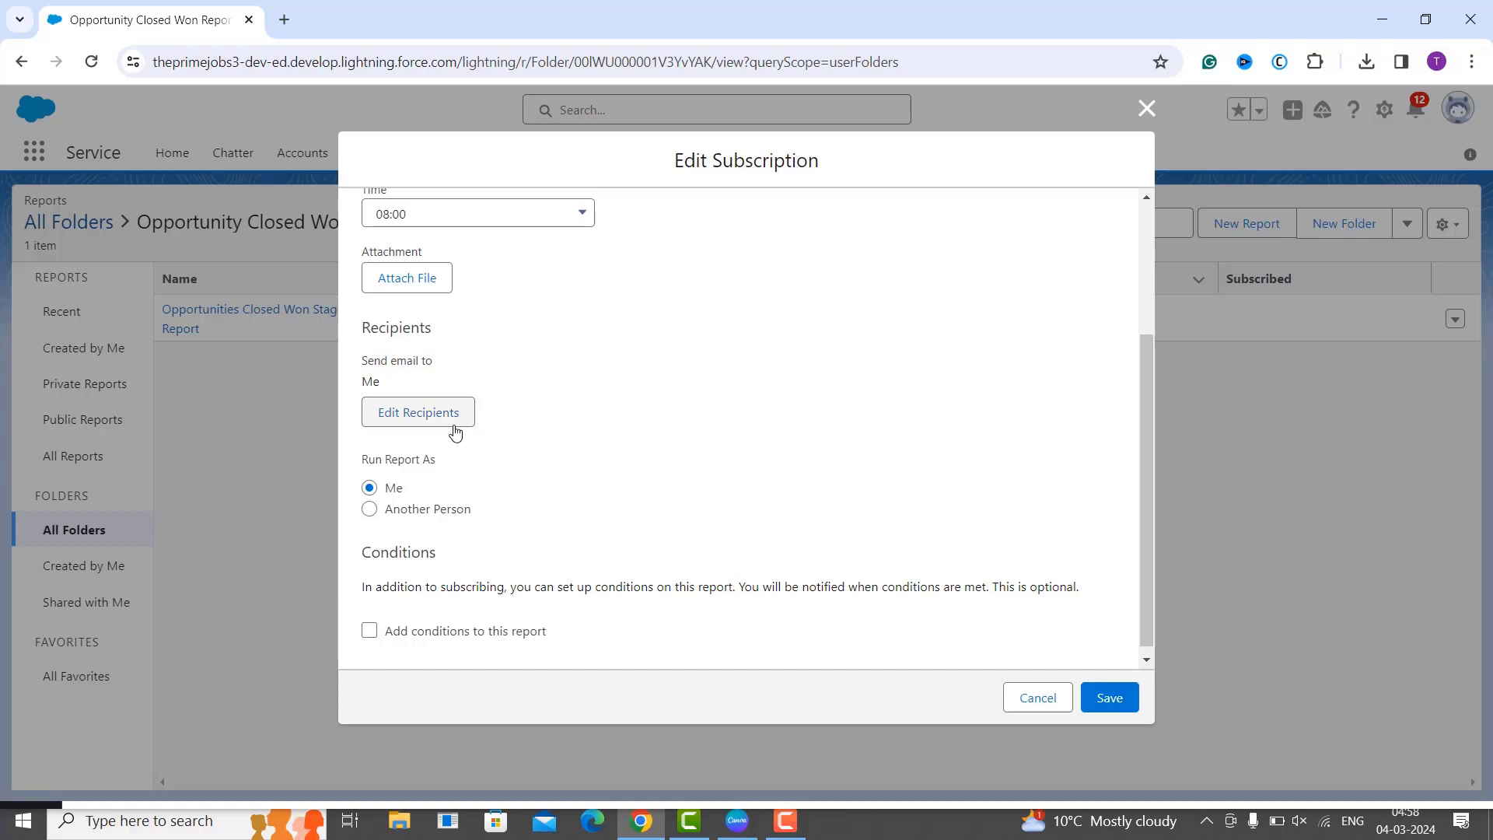
{"action": "left_click", "coordinate": [455, 433]}
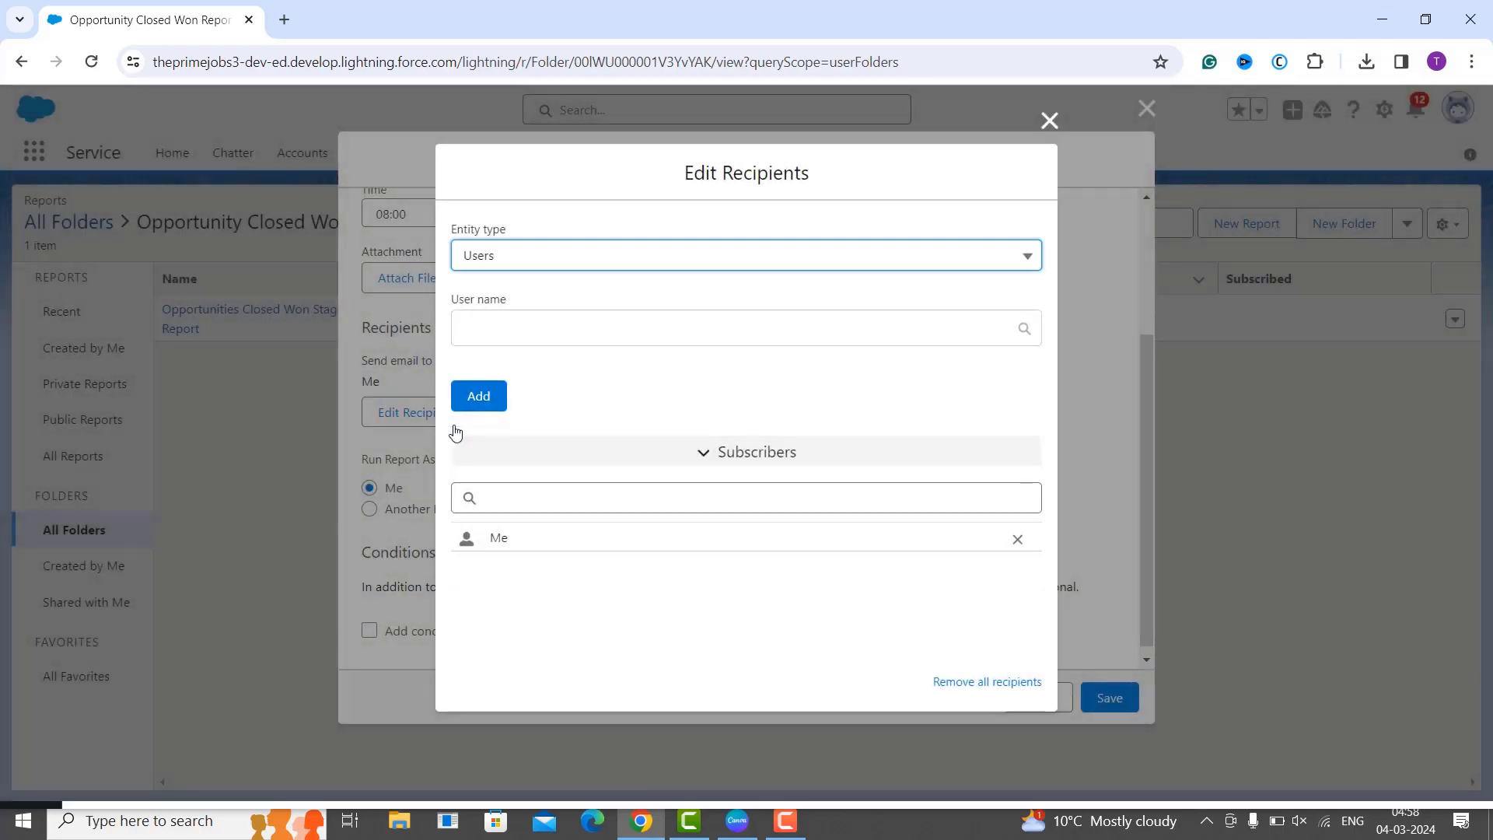
{"action": "left_click", "coordinate": [775, 268]}
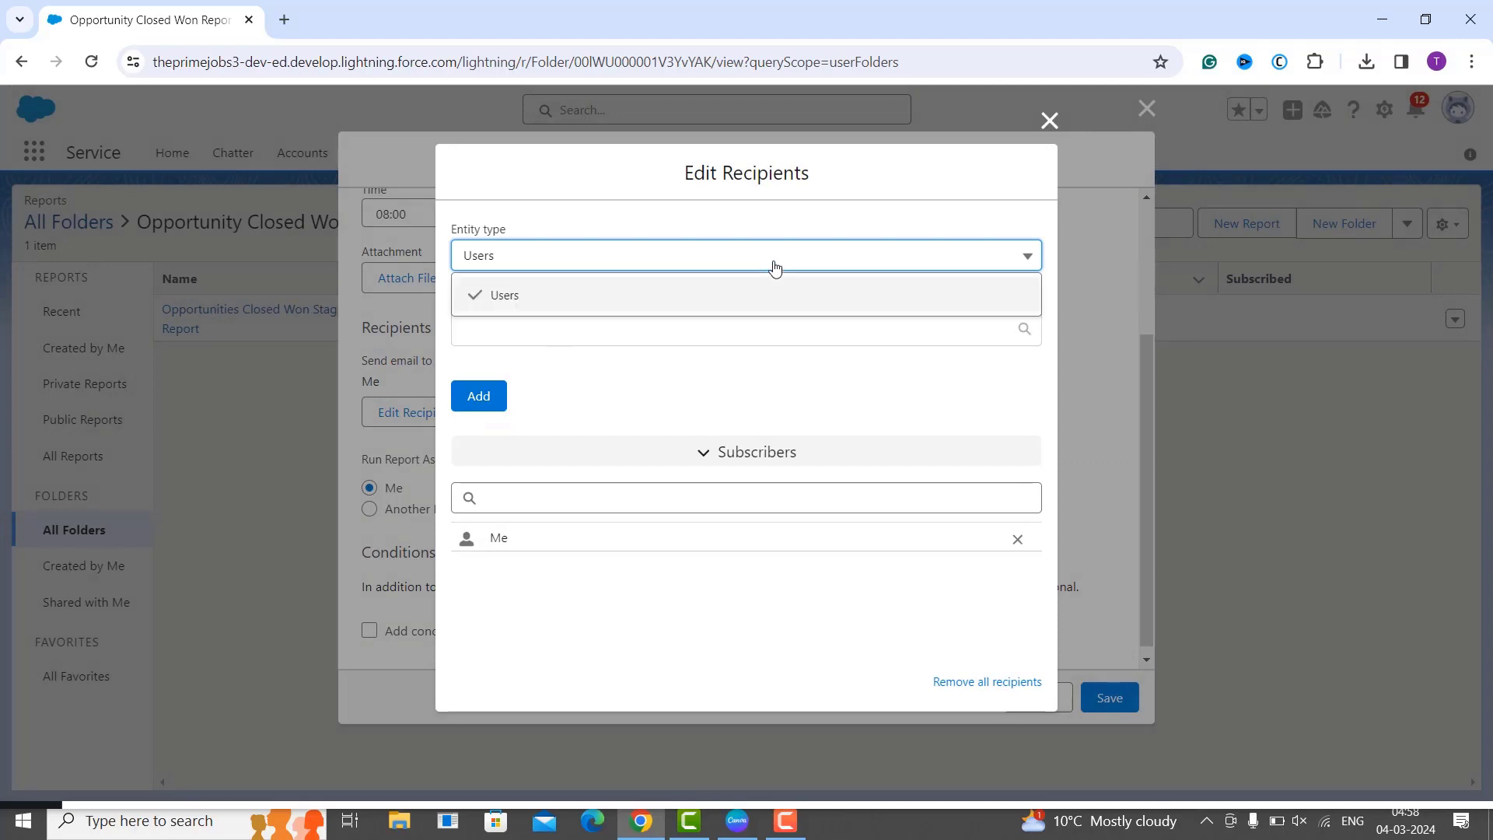
{"action": "left_click", "coordinate": [739, 417]}
{"action": "left_click", "coordinate": [718, 334]}
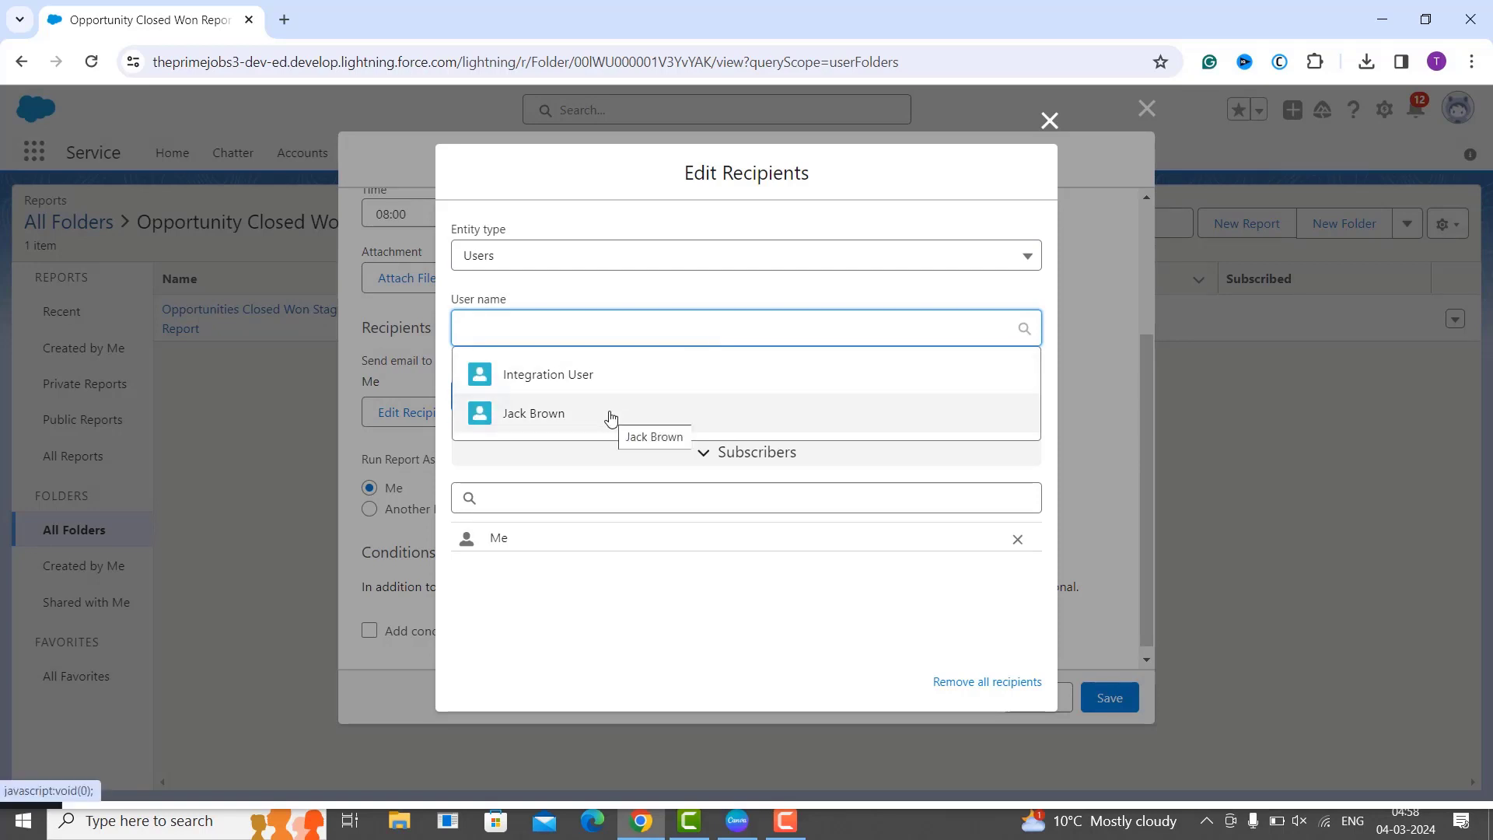
{"action": "left_click", "coordinate": [611, 419]}
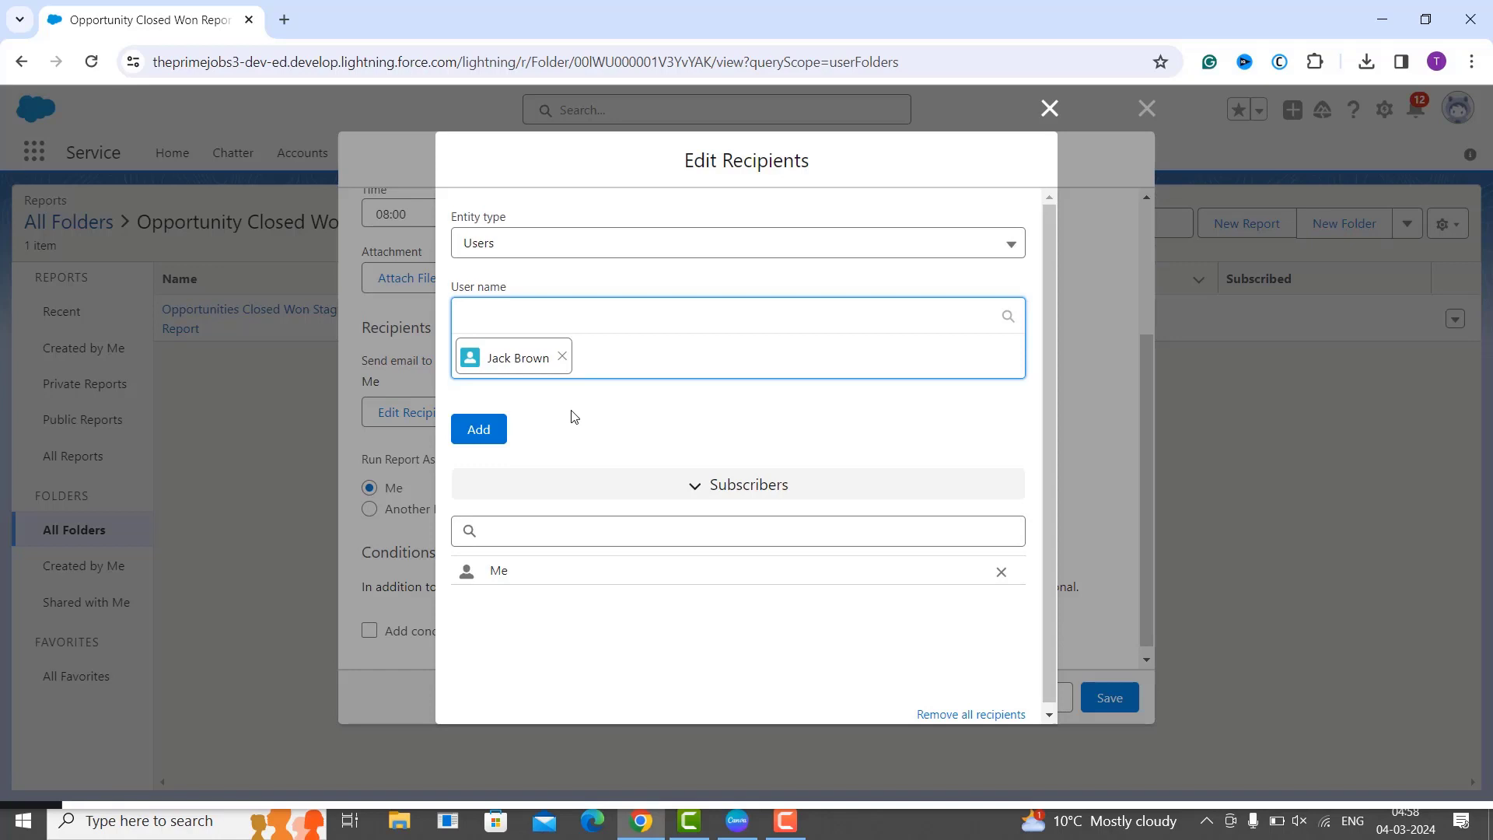
{"action": "left_click", "coordinate": [502, 435]}
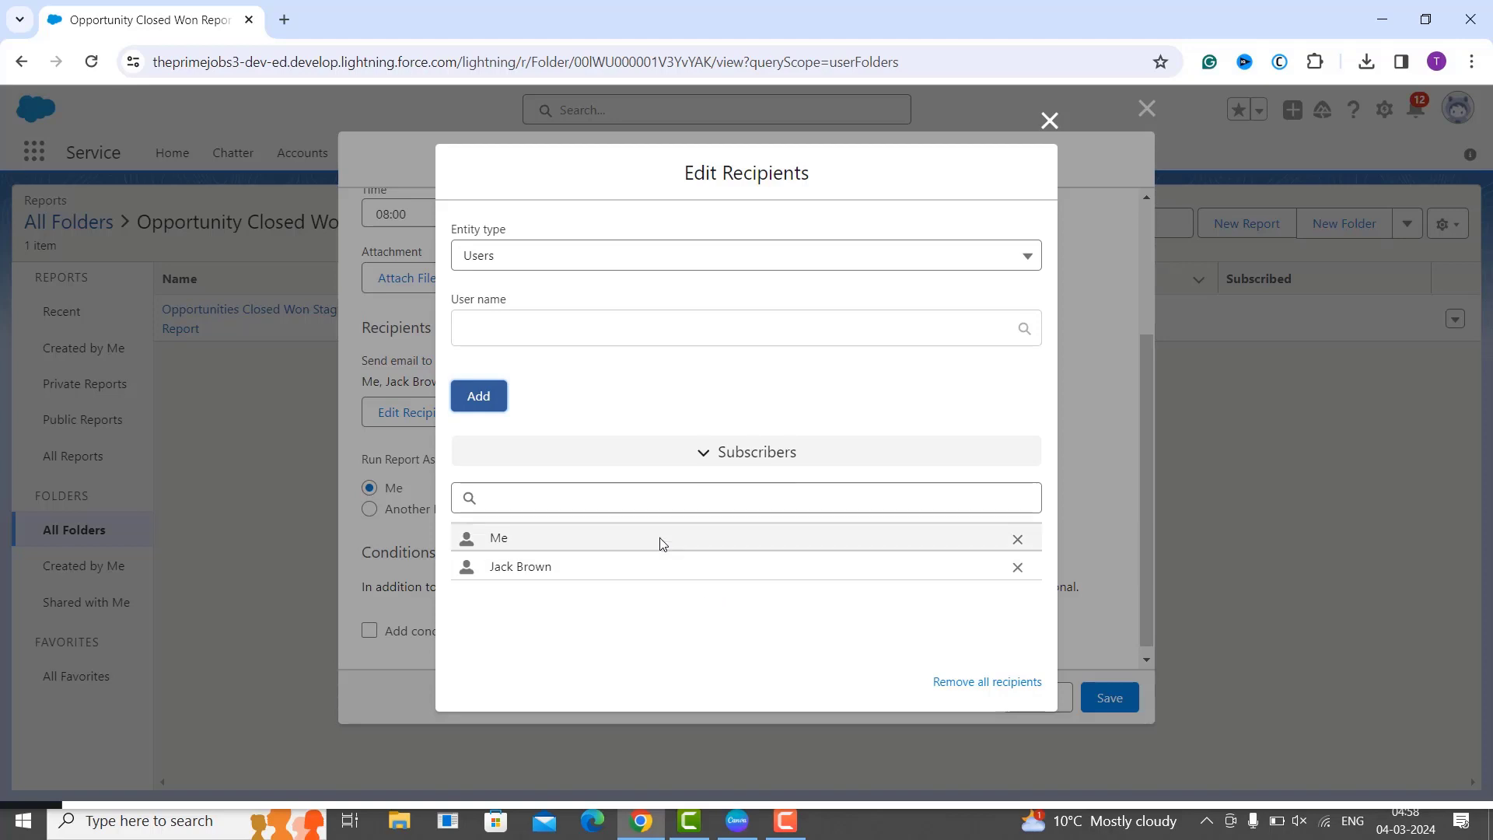
{"action": "left_click", "coordinate": [1048, 121]}
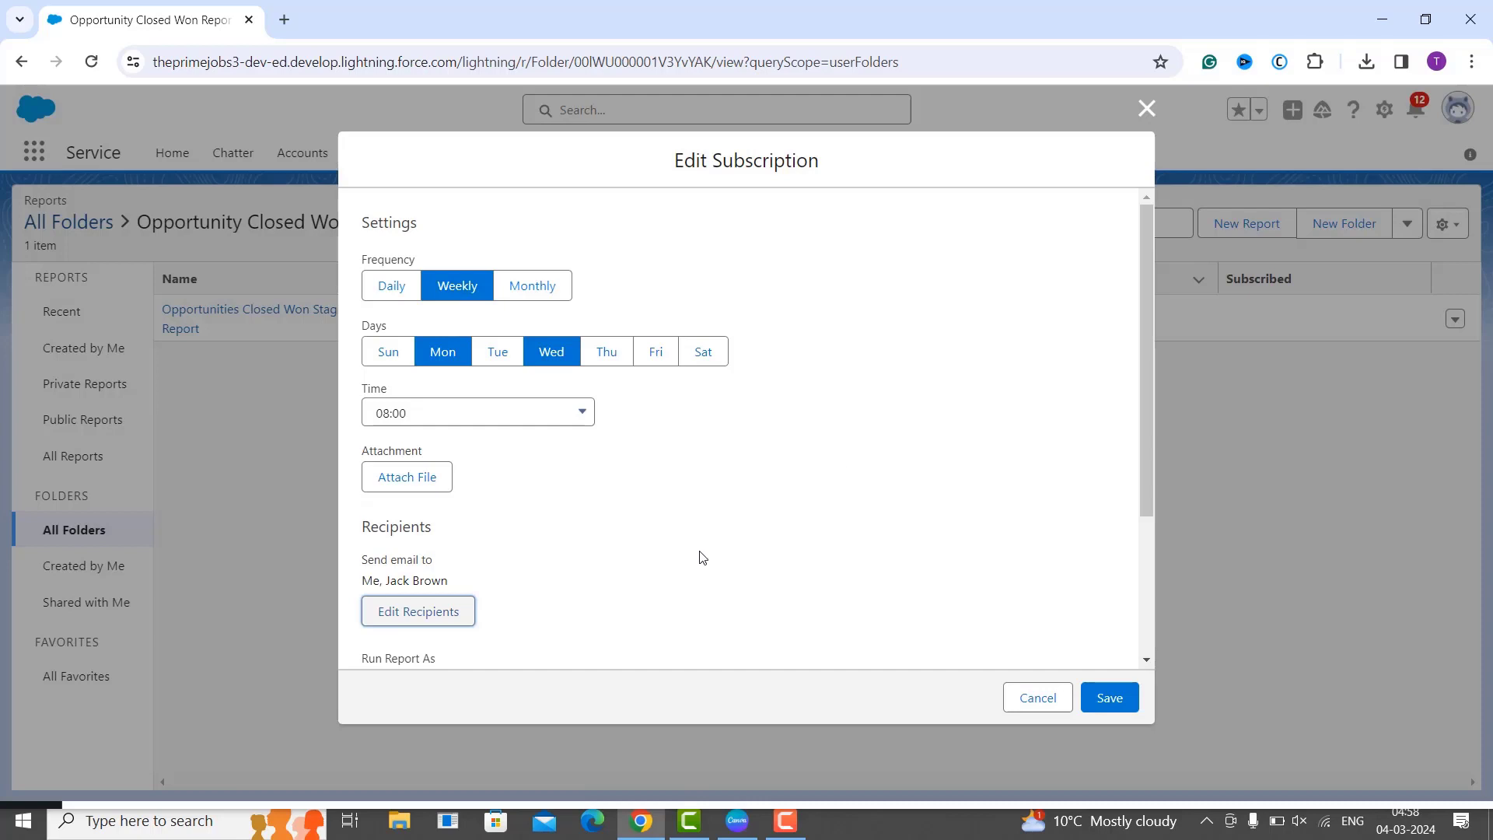
- Try running the report as another person, switch back to Me, and look at the optional conditions
{"action": "scroll", "coordinate": [702, 558], "scroll_direction": "down", "scroll_amount": 3}
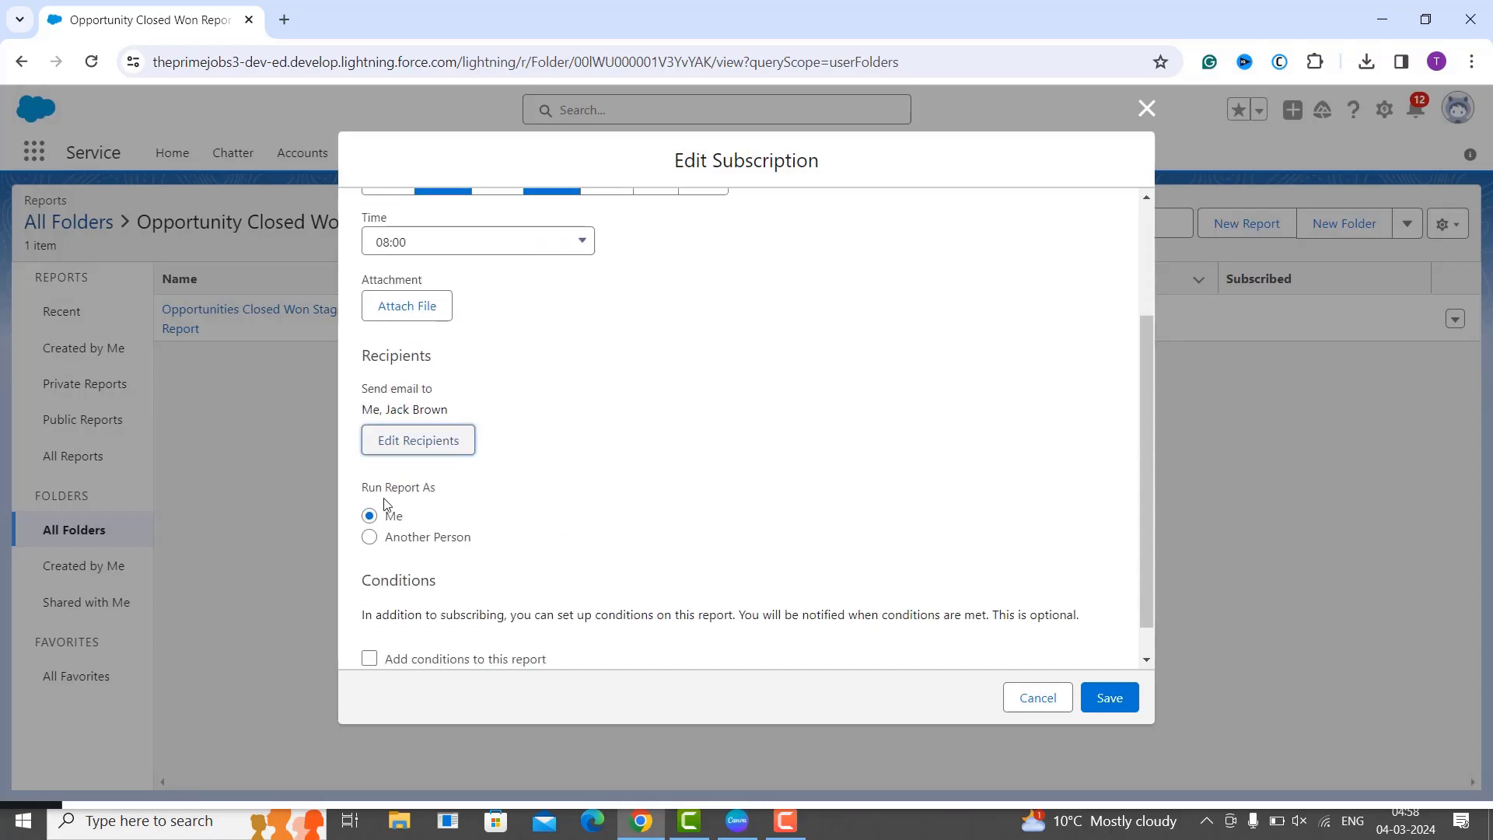
{"action": "left_click", "coordinate": [428, 542]}
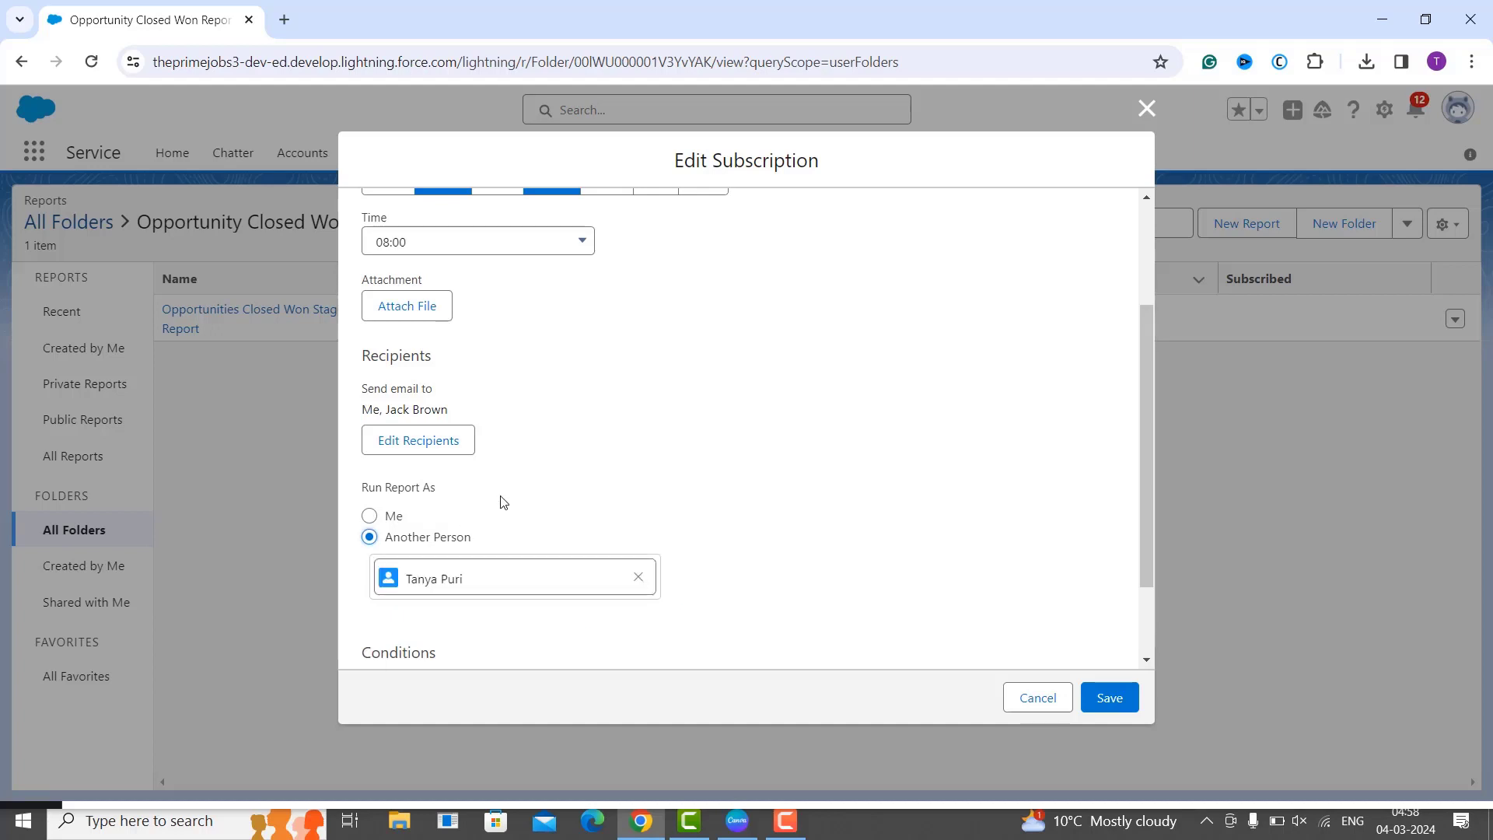
{"action": "left_click", "coordinate": [370, 517]}
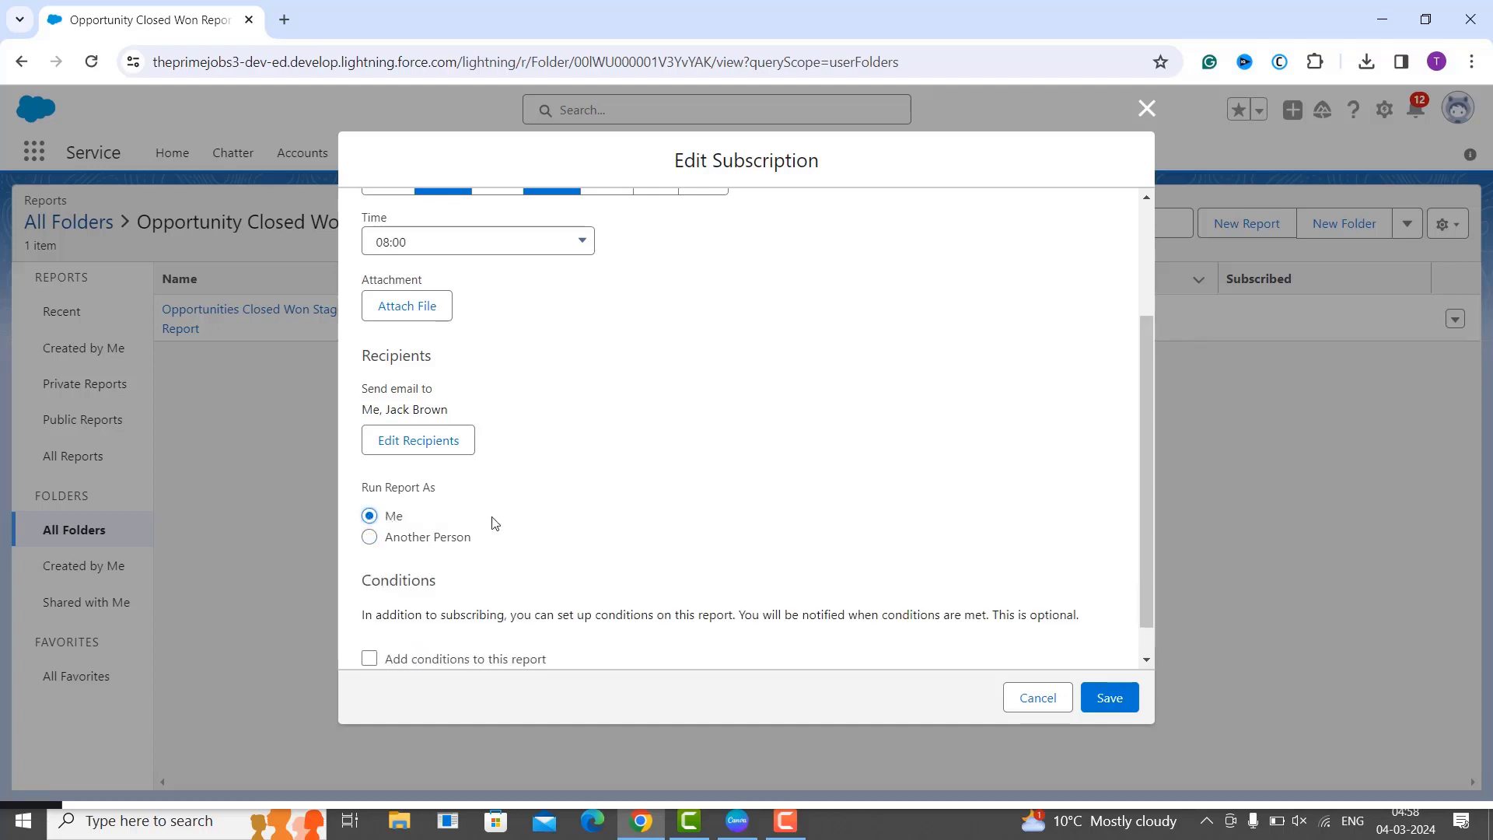
{"action": "scroll", "coordinate": [493, 522], "scroll_direction": "down", "scroll_amount": 1}
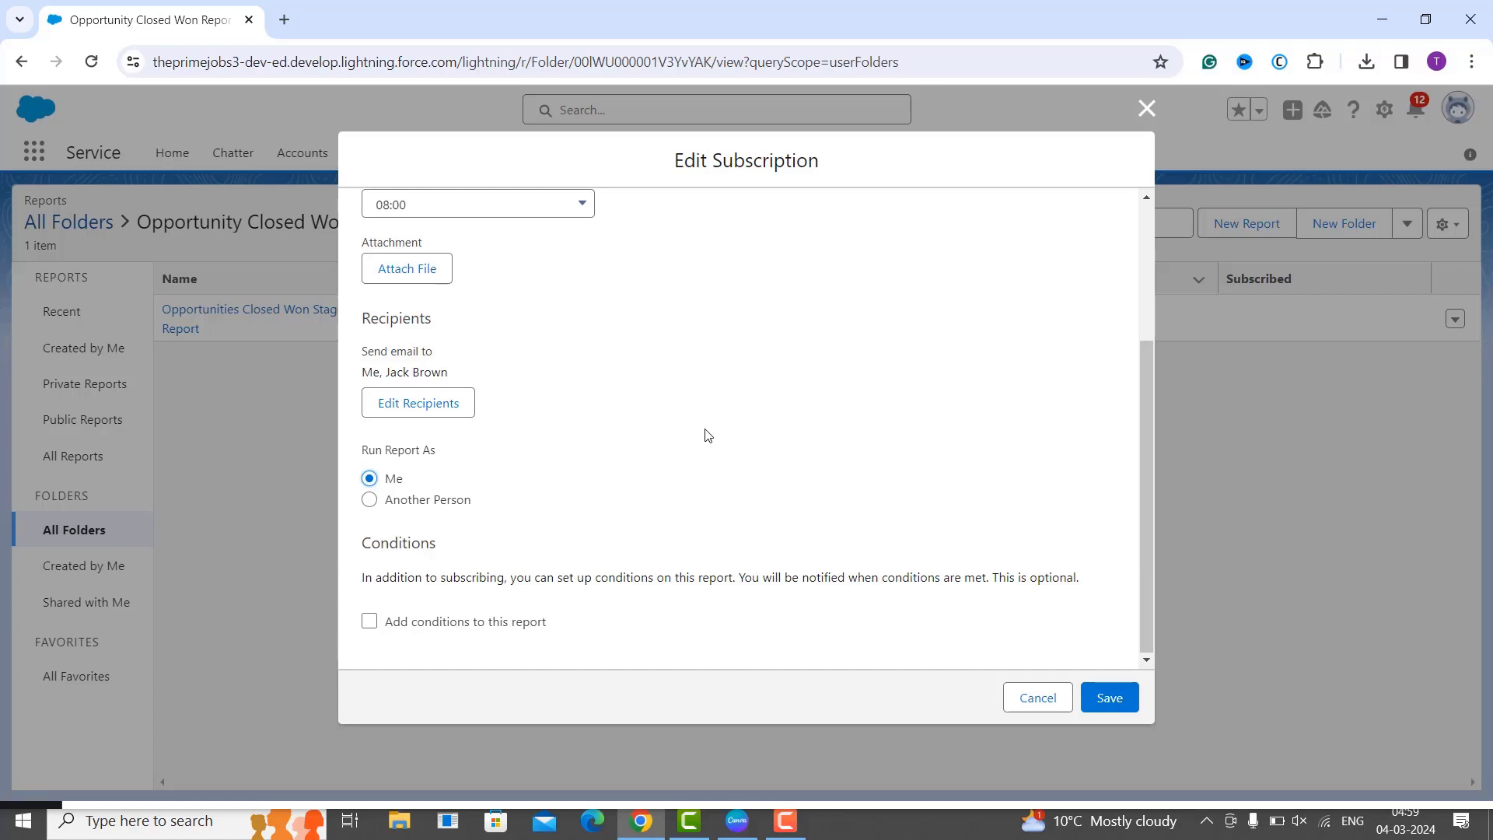
- Remove Monday from the delivery days, keeping only Wednesday, review the remaining settings and save the subscription
{"action": "scroll", "coordinate": [707, 435], "scroll_direction": "up", "scroll_amount": 3}
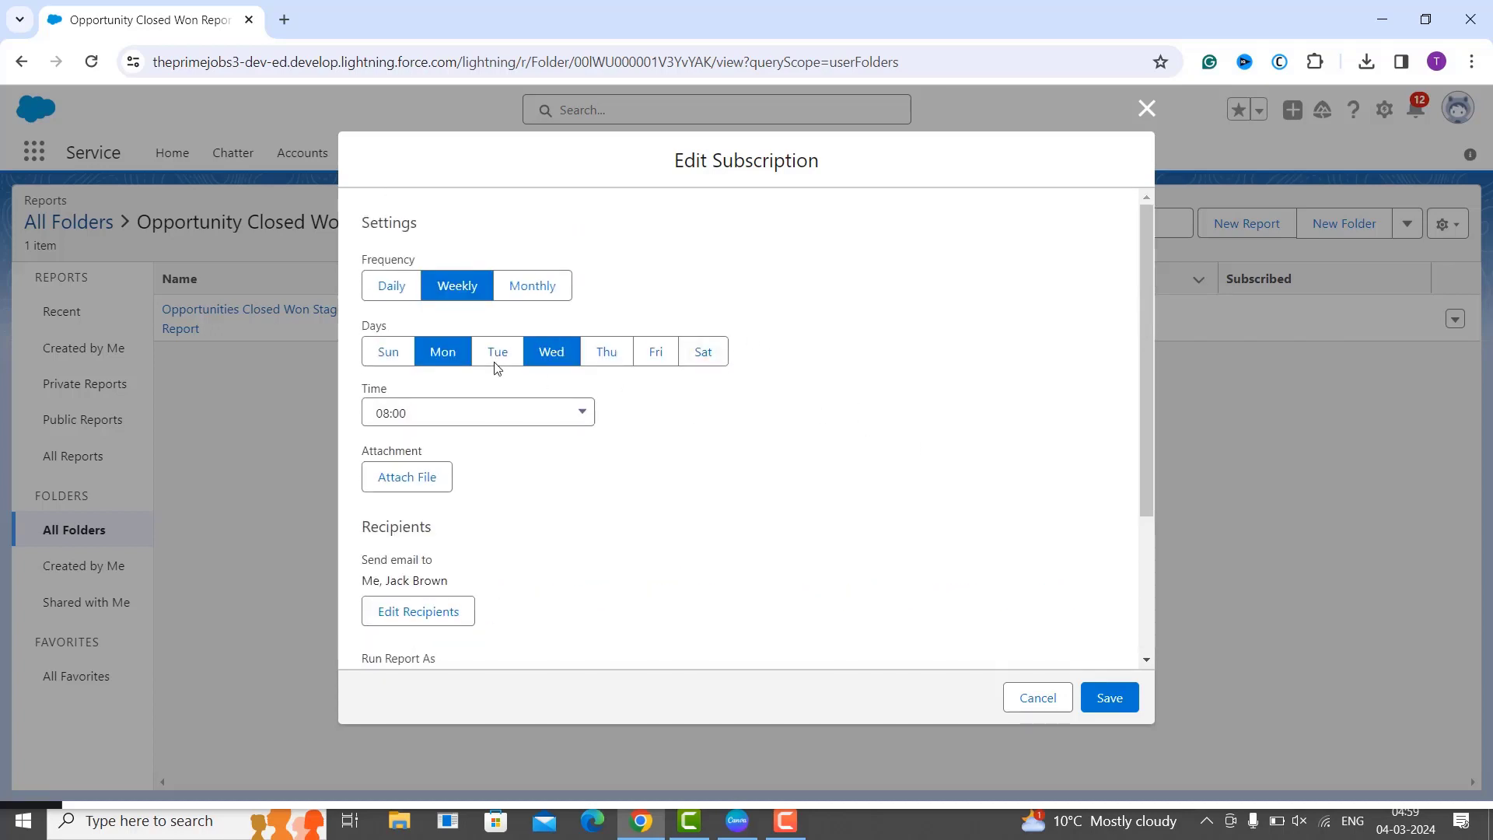
{"action": "left_click", "coordinate": [447, 359]}
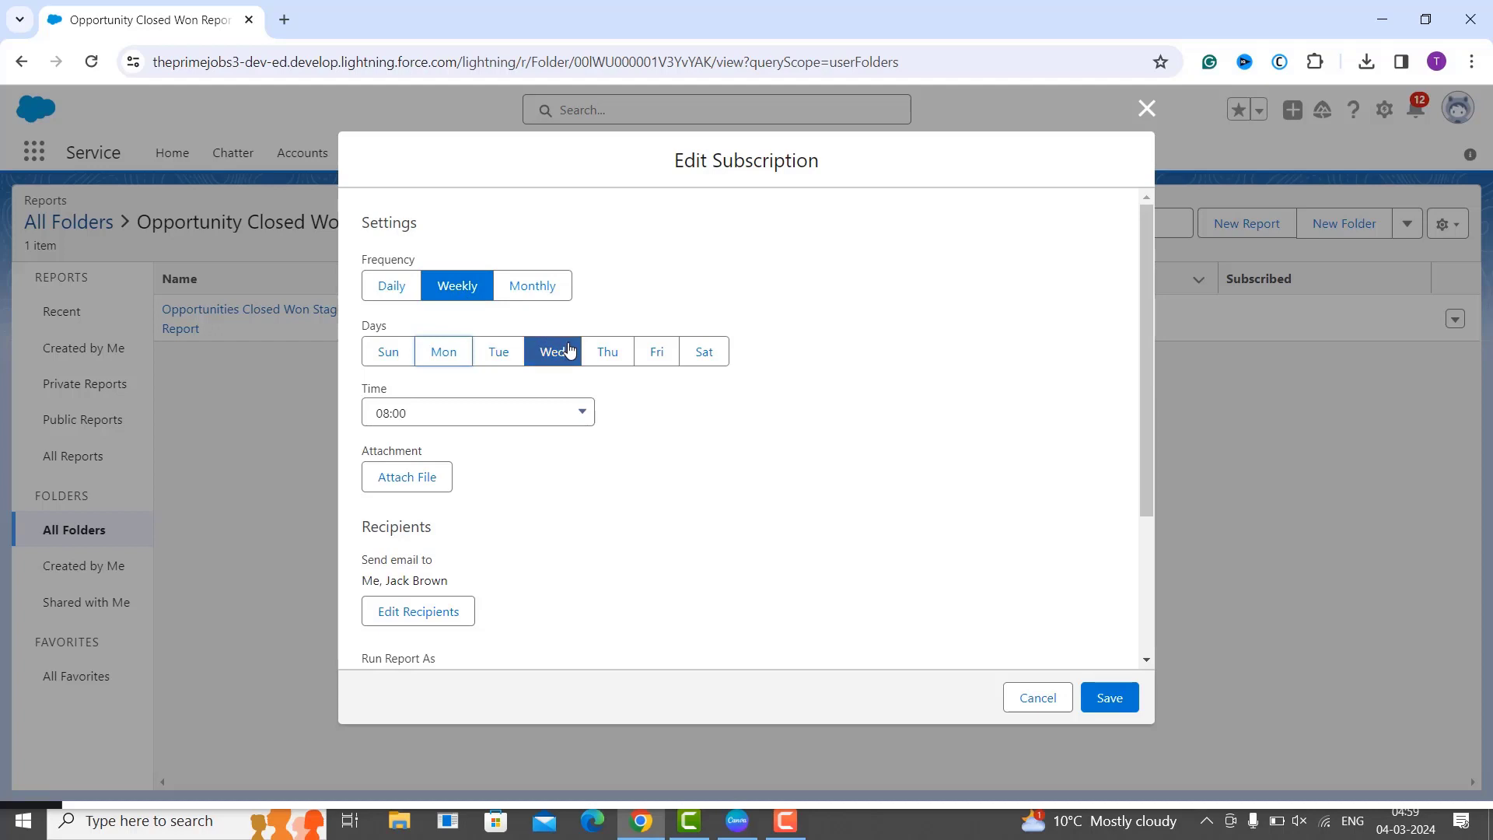
{"action": "scroll", "coordinate": [566, 466], "scroll_direction": "down", "scroll_amount": 1}
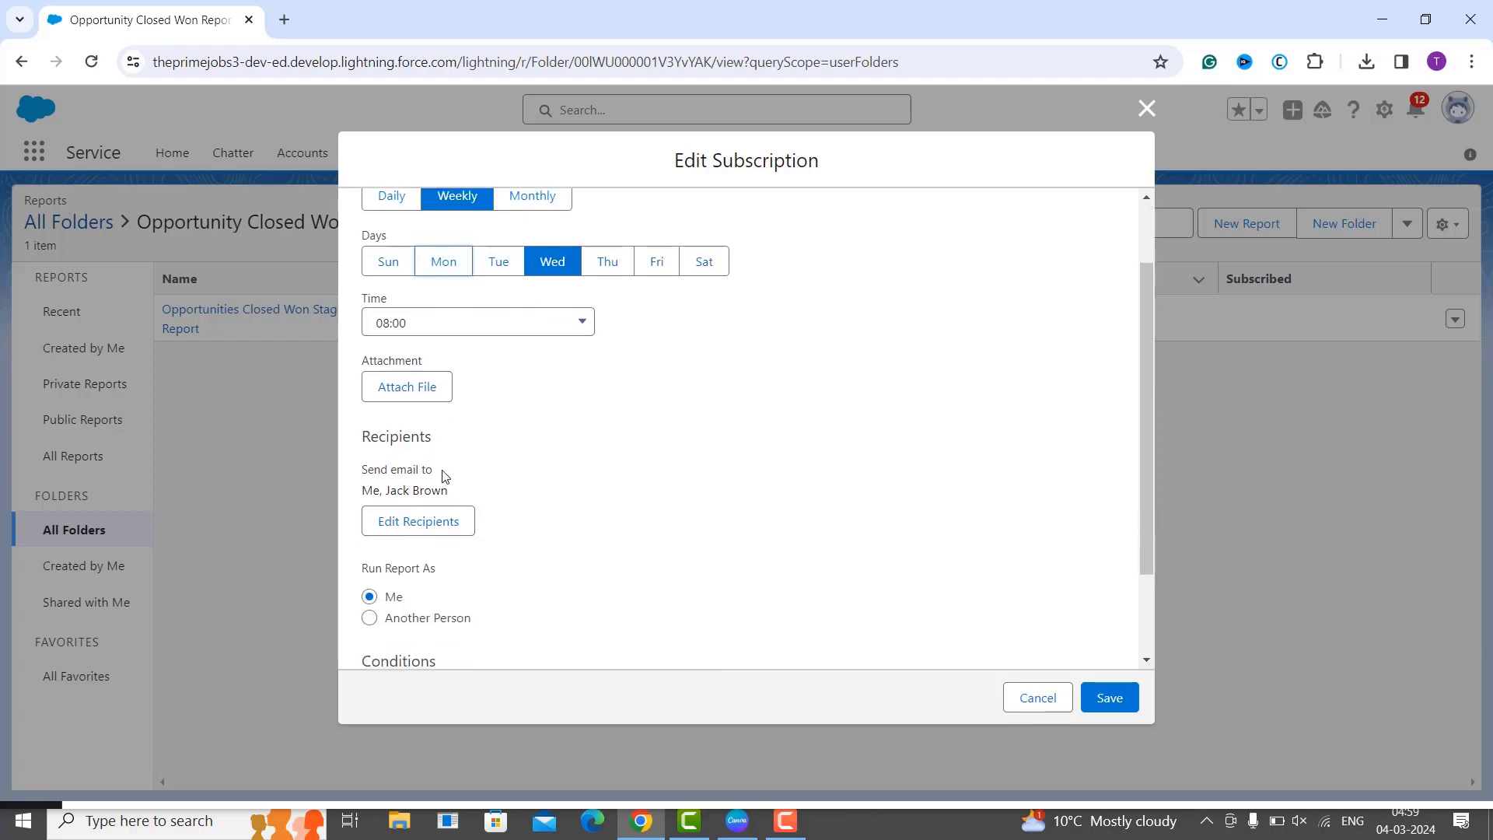
{"action": "scroll", "coordinate": [476, 506], "scroll_direction": "down", "scroll_amount": 1}
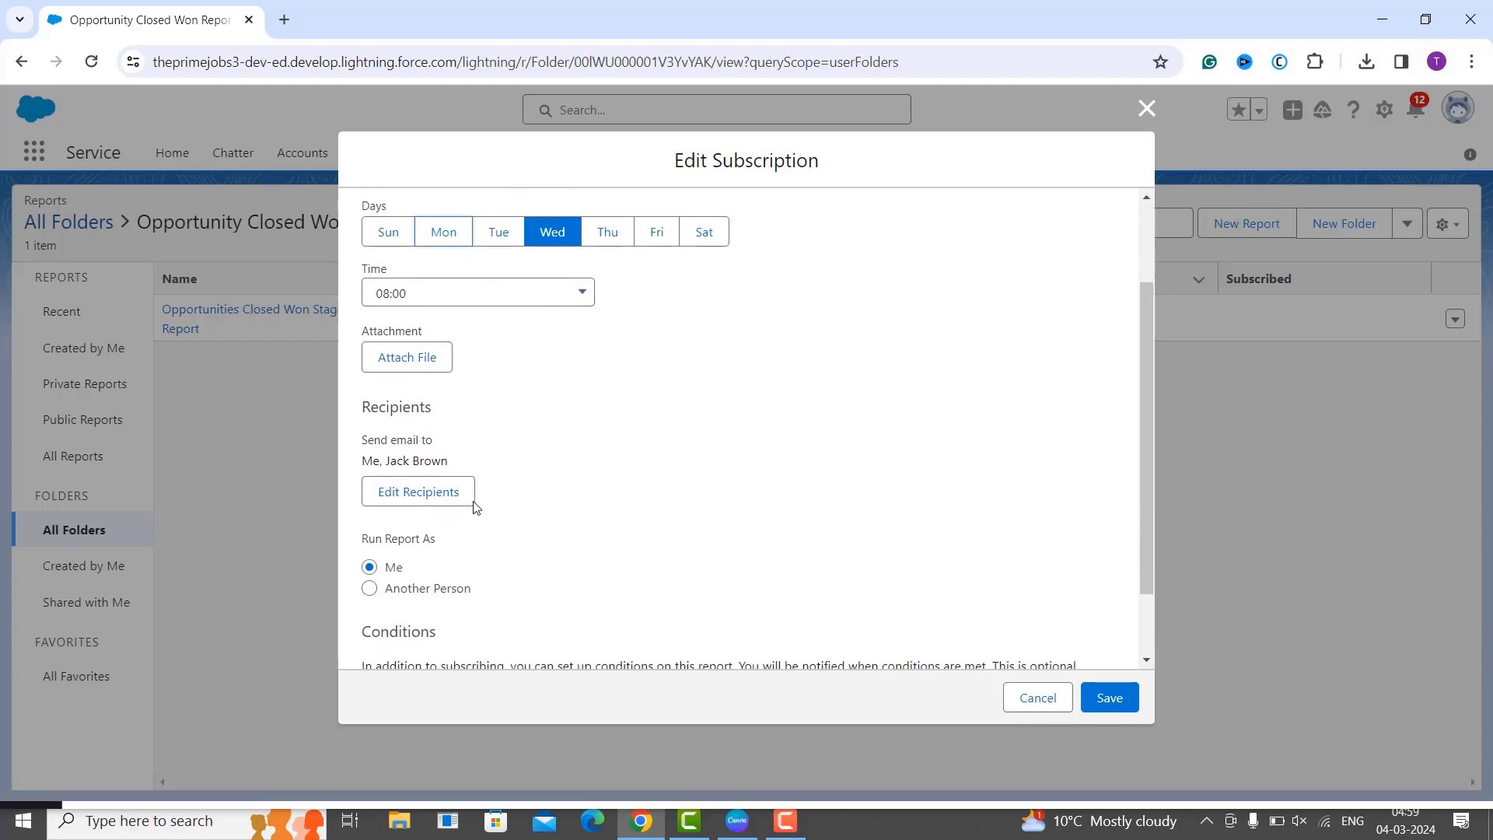
{"action": "left_click", "coordinate": [1109, 697]}
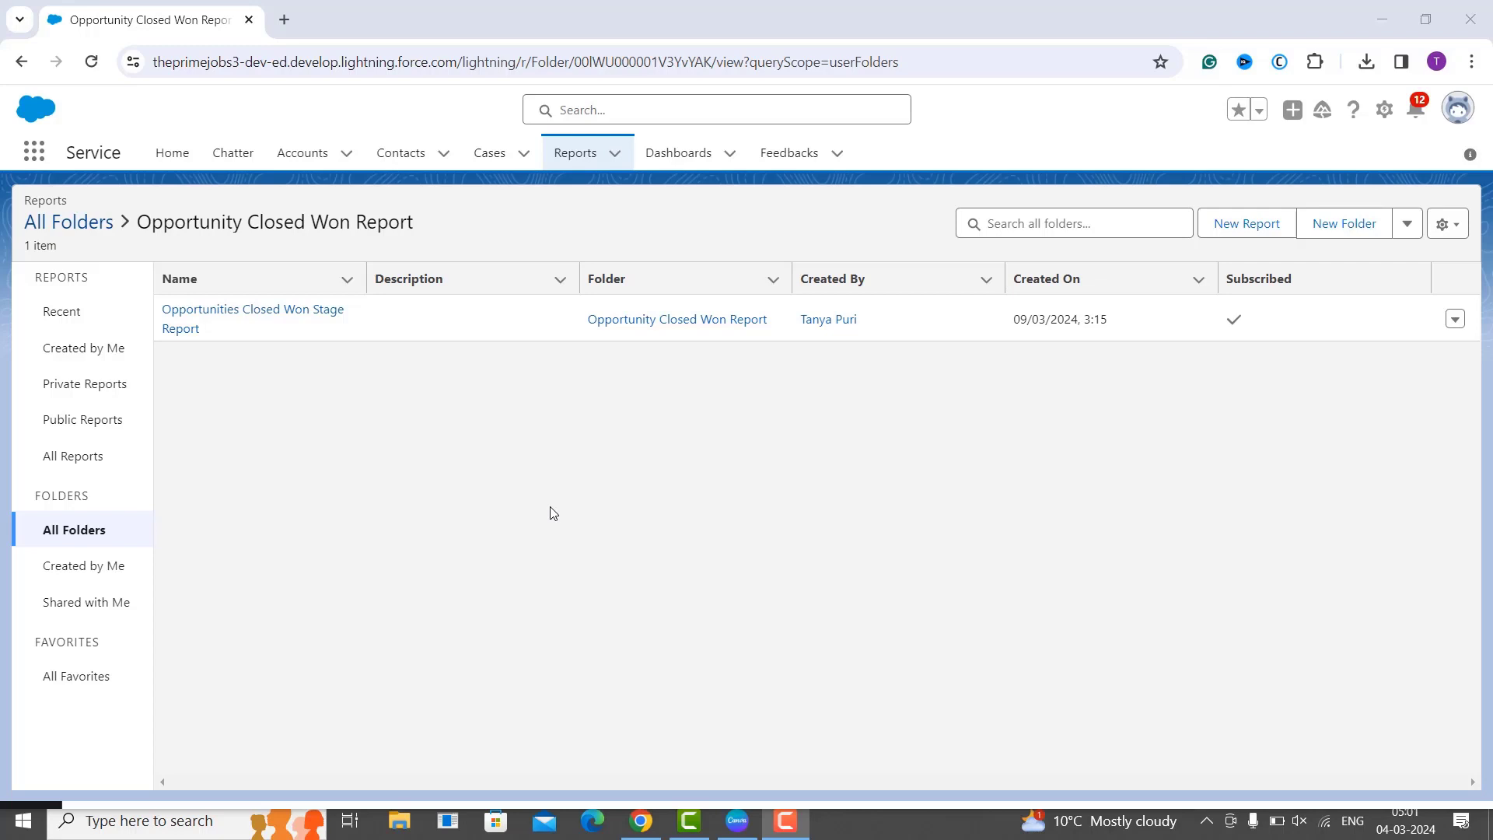
- Open the export settings for the Opportunities Closed Won Stage Report, choose Details Only and review its format and encoding options
{"action": "left_click", "coordinate": [1455, 321]}
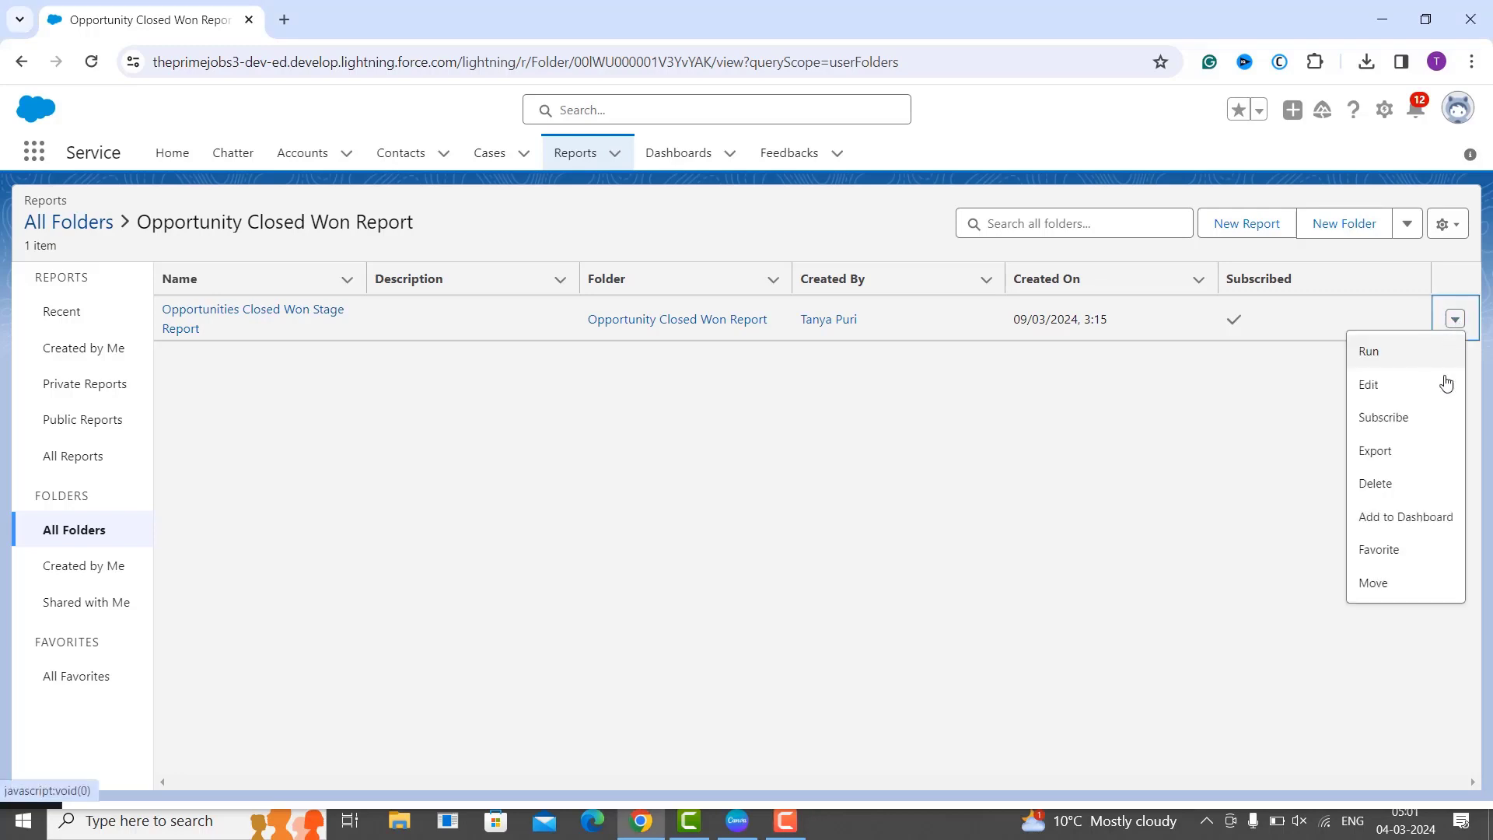
{"action": "left_click", "coordinate": [1449, 457]}
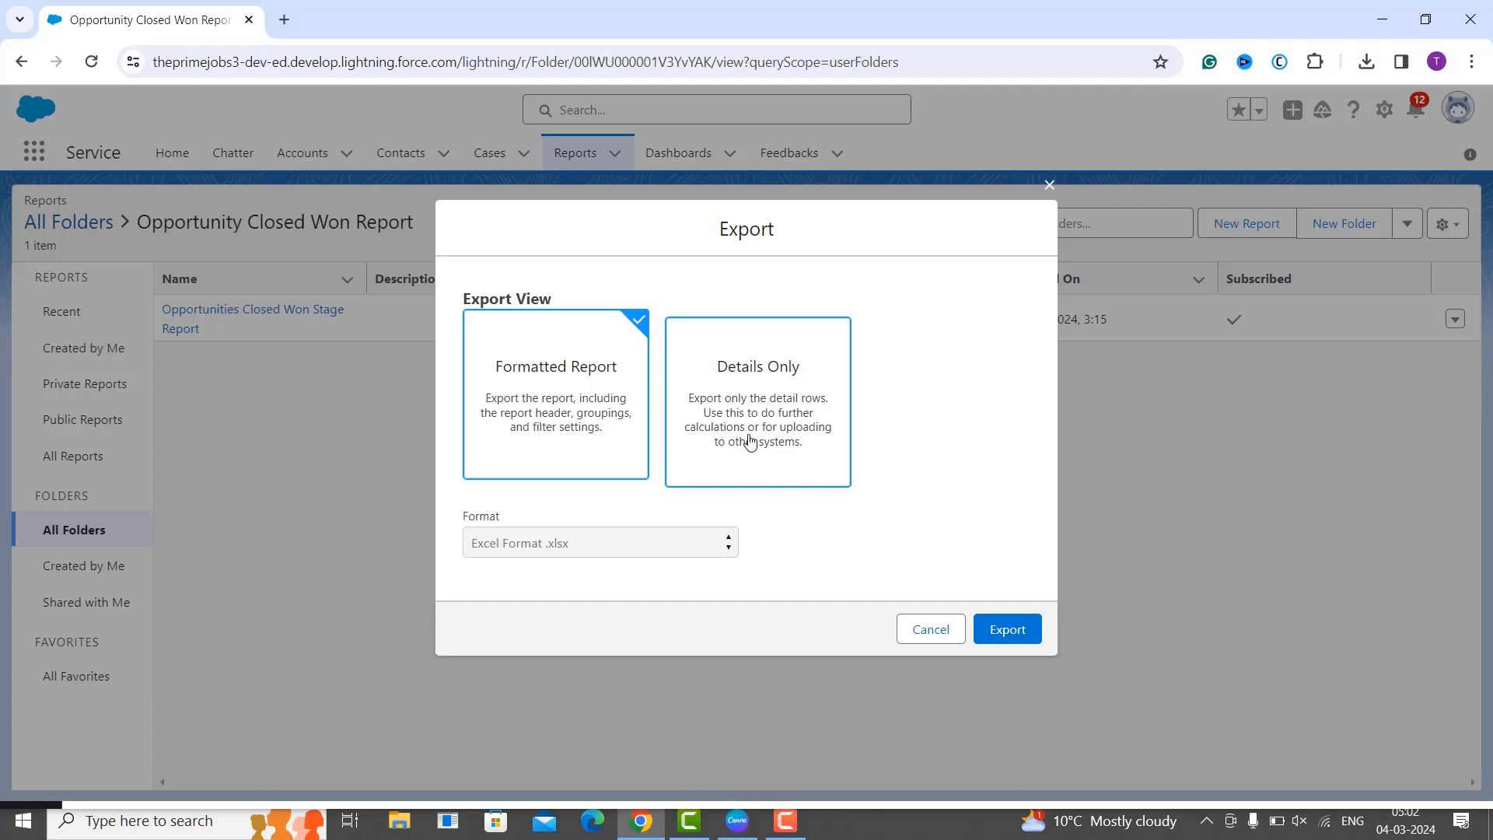
{"action": "left_click", "coordinate": [842, 476]}
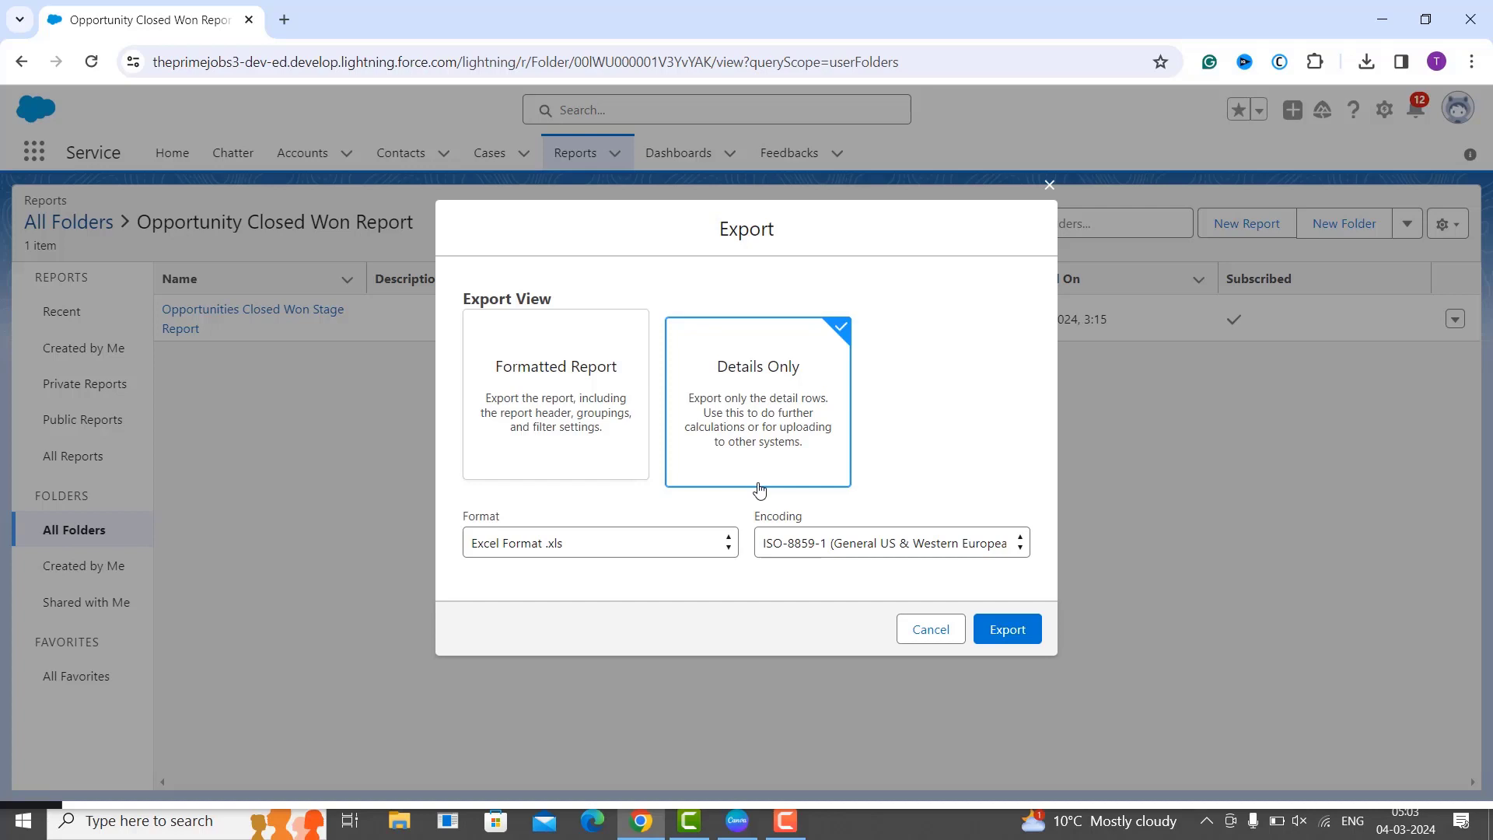
{"action": "left_click", "coordinate": [697, 549]}
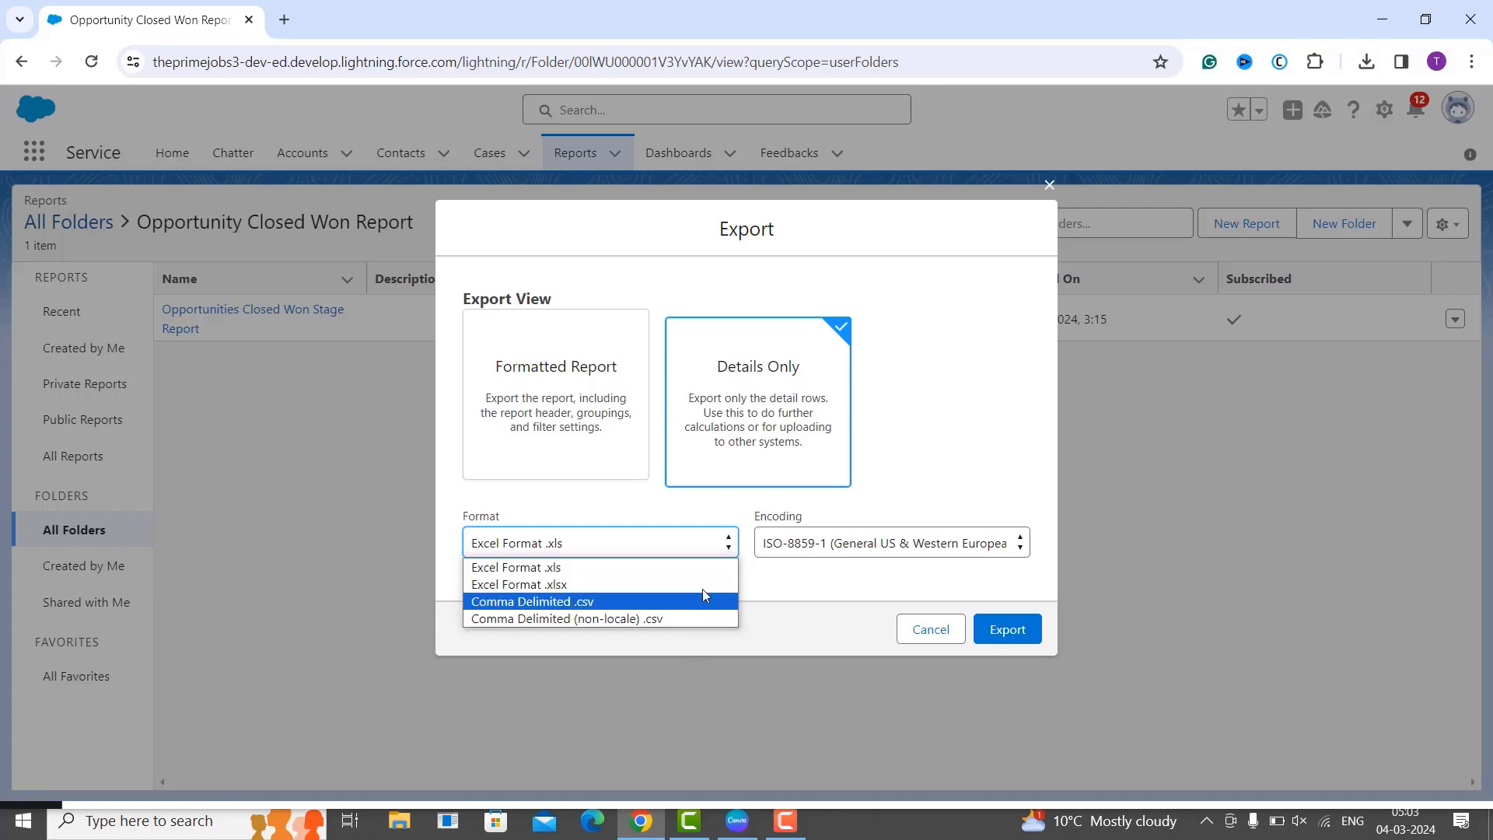
{"action": "left_click", "coordinate": [698, 511]}
{"action": "left_click", "coordinate": [886, 543]}
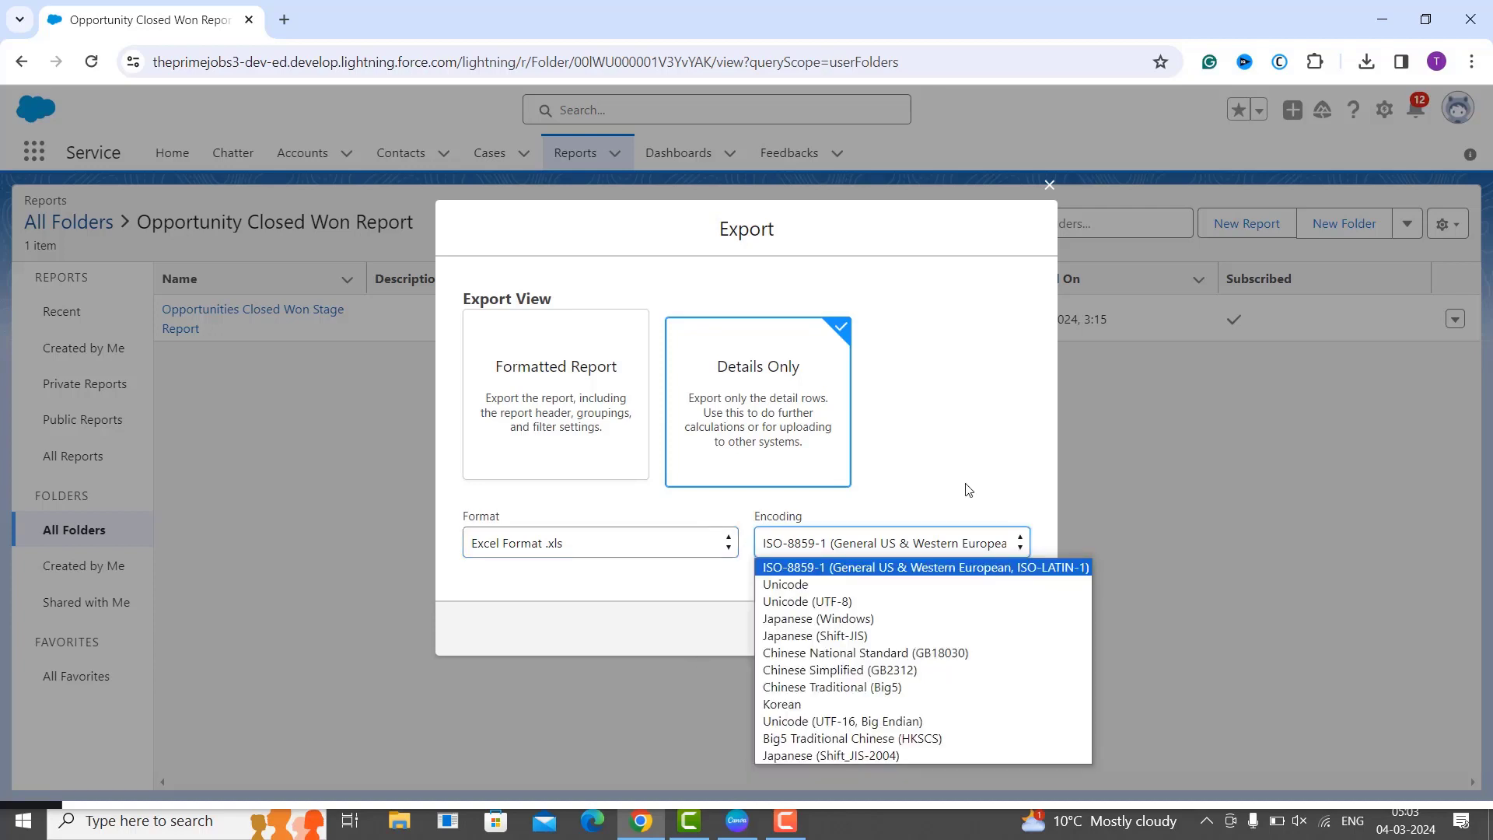
{"action": "left_click", "coordinate": [968, 489]}
- Switch the export view to Formatted Report and export the report in Excel .xlsx format
{"action": "left_click", "coordinate": [580, 432]}
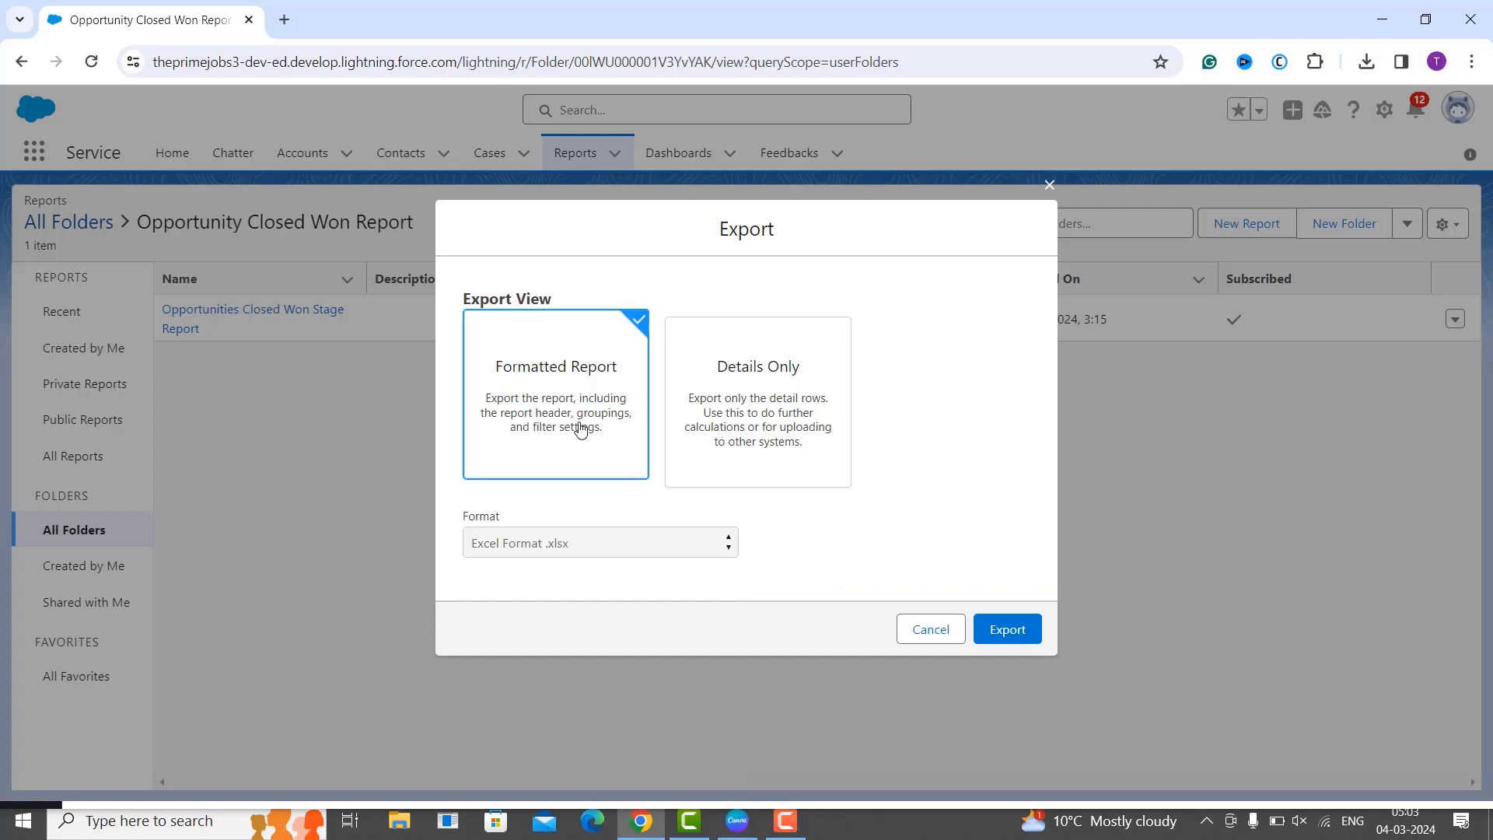
{"action": "left_click", "coordinate": [1003, 629]}
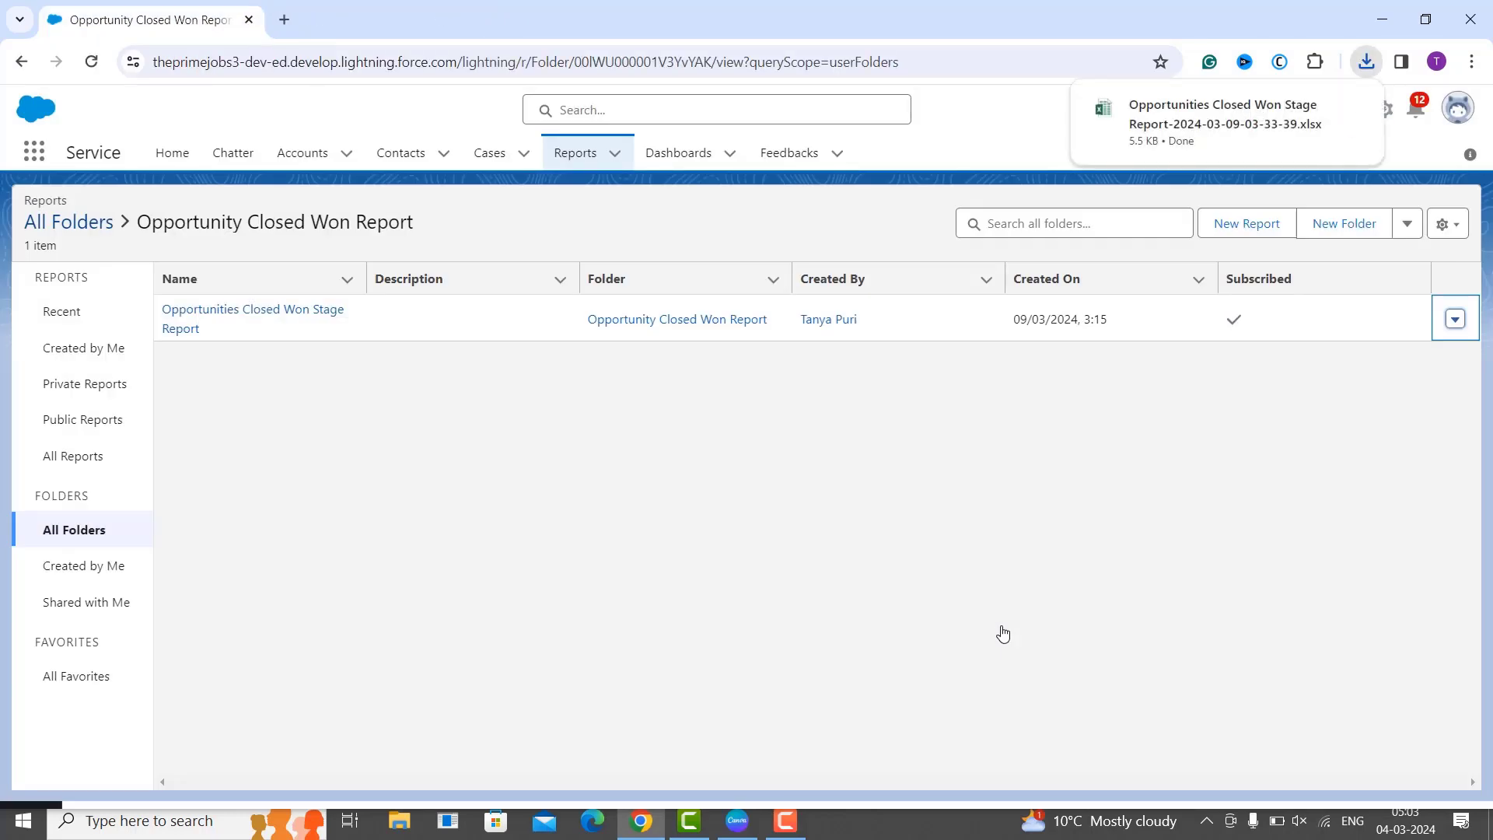
{"action": "mouse_move", "coordinate": [1242, 158]}
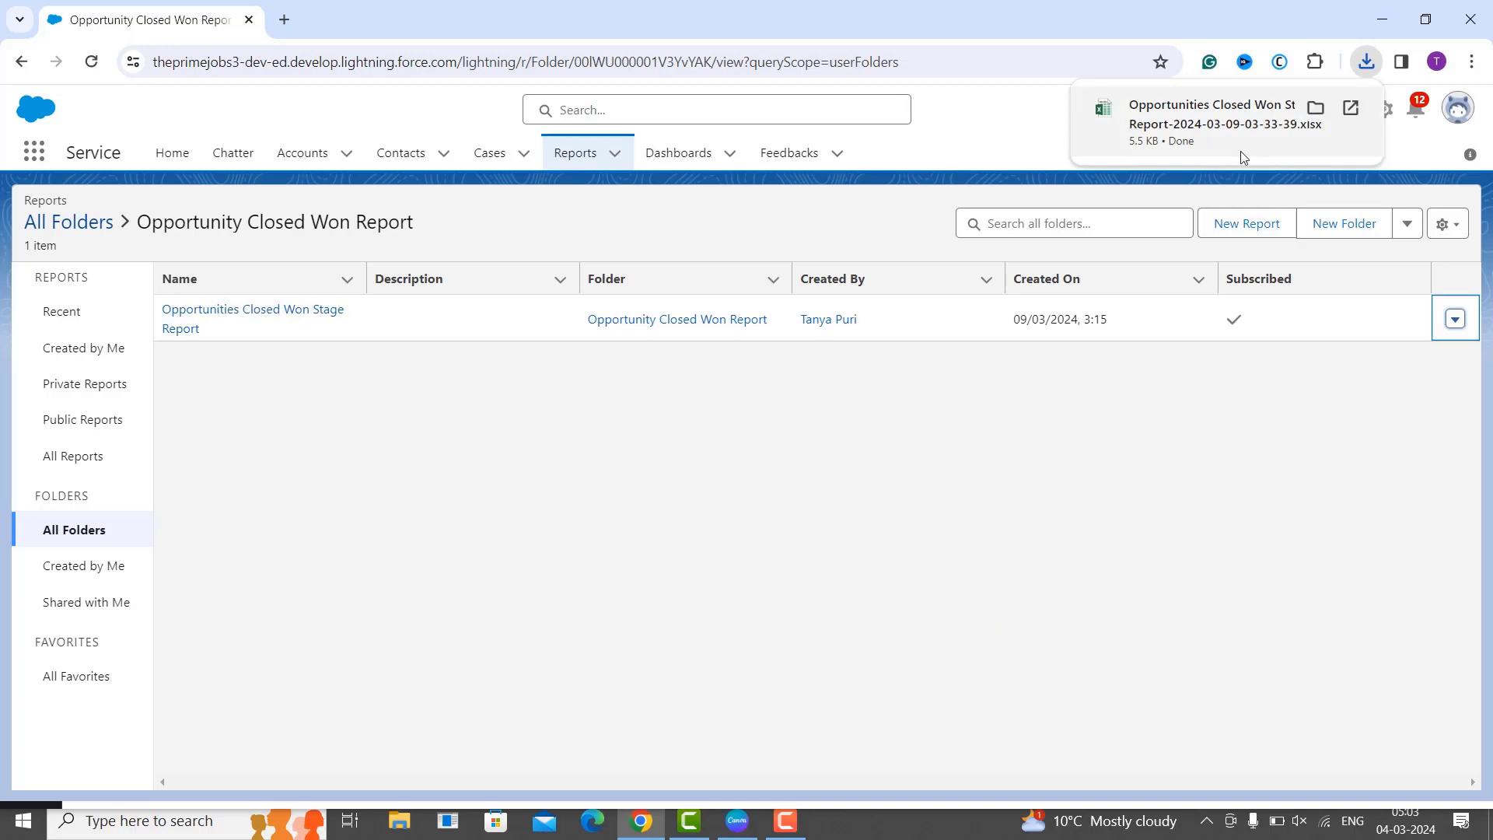